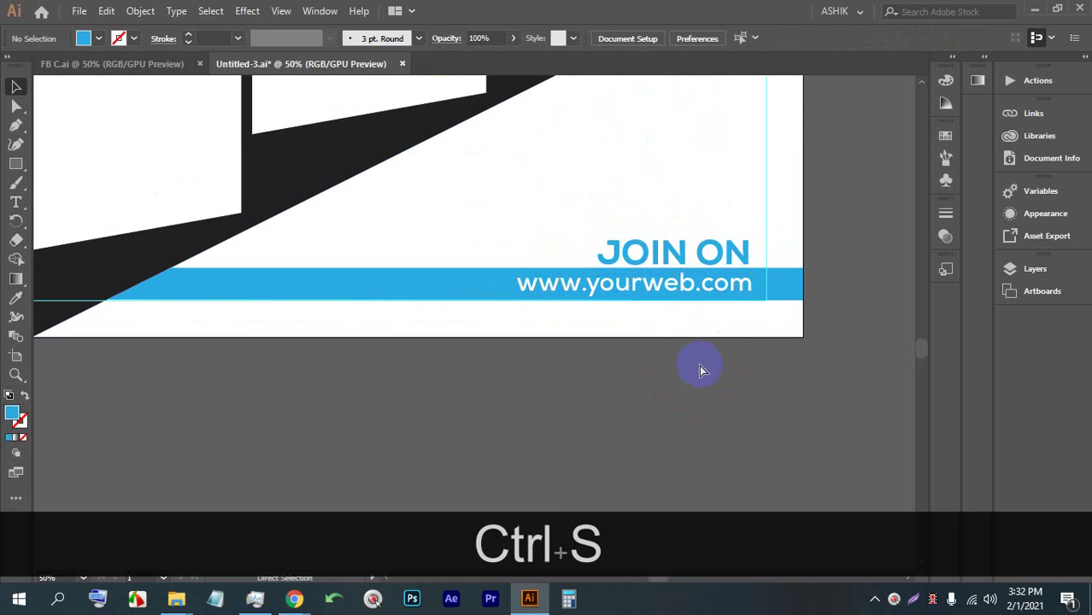
Step: Save the flyer document
{"action": "key", "text": "ctrl+s"}
{"action": "key", "text": "ctrl+s"}
{"action": "key", "text": "alt"}
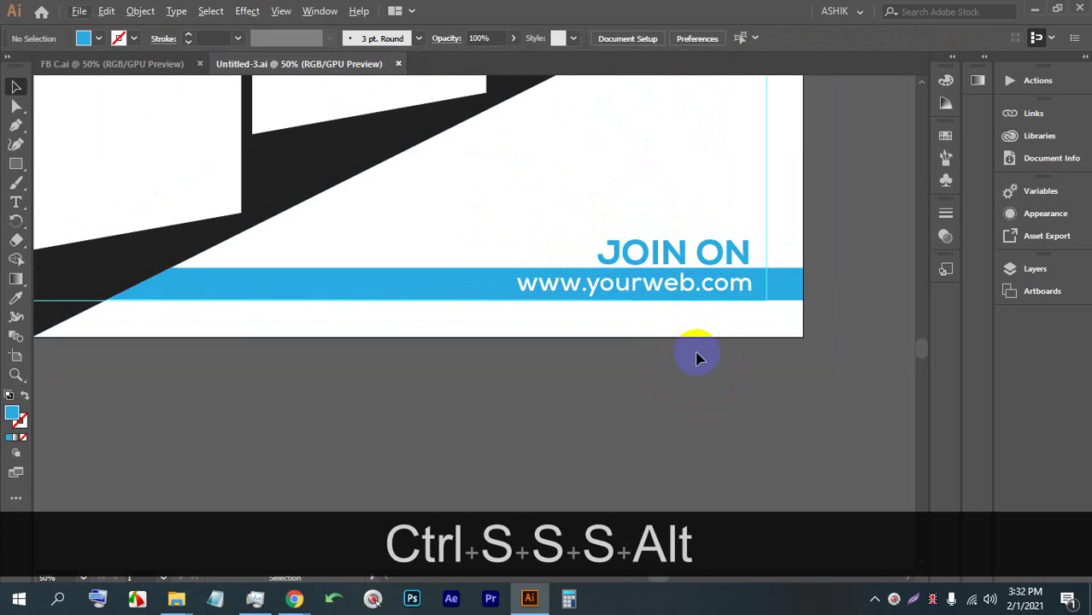
Step: Add a new 278 pt Nexa Bold point text beside the lower half of the flyer and shift it further left
{"action": "scroll", "coordinate": [530, 295], "scroll_direction": "down", "scroll_amount": 3}
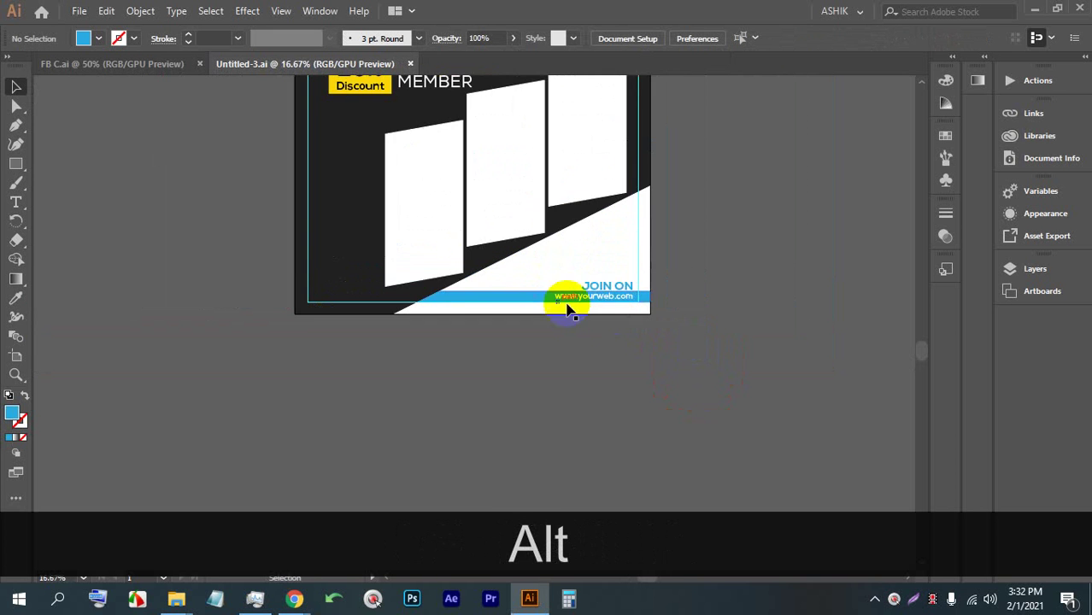
{"action": "scroll", "coordinate": [589, 221], "scroll_direction": "down", "scroll_amount": 1}
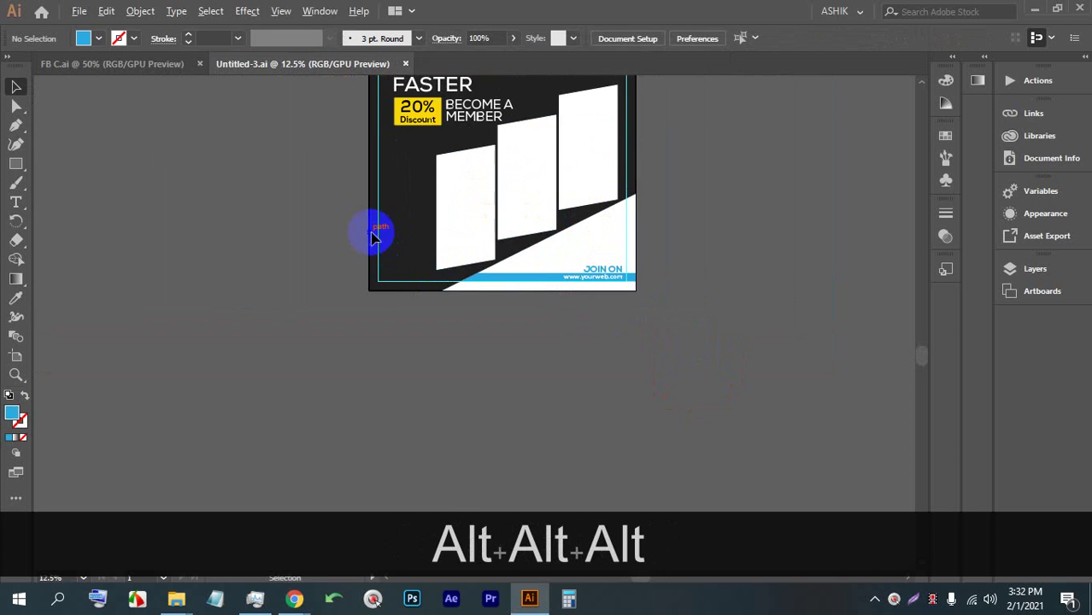
{"action": "scroll", "coordinate": [376, 229], "scroll_direction": "up", "scroll_amount": 1}
{"action": "left_click", "coordinate": [239, 218]}
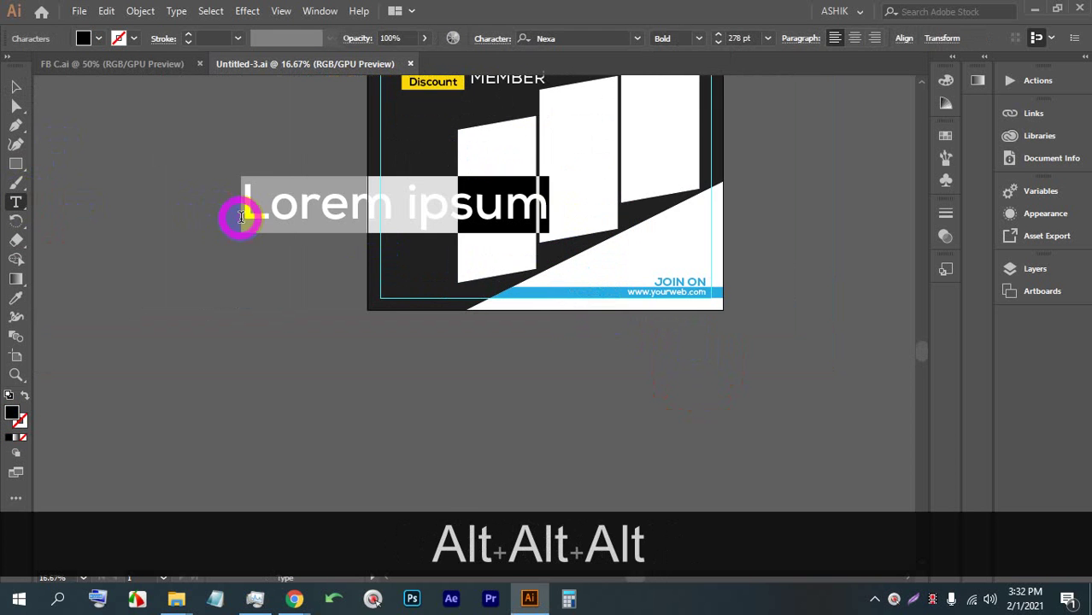
{"action": "scroll", "coordinate": [321, 204], "scroll_direction": "up", "scroll_amount": 2}
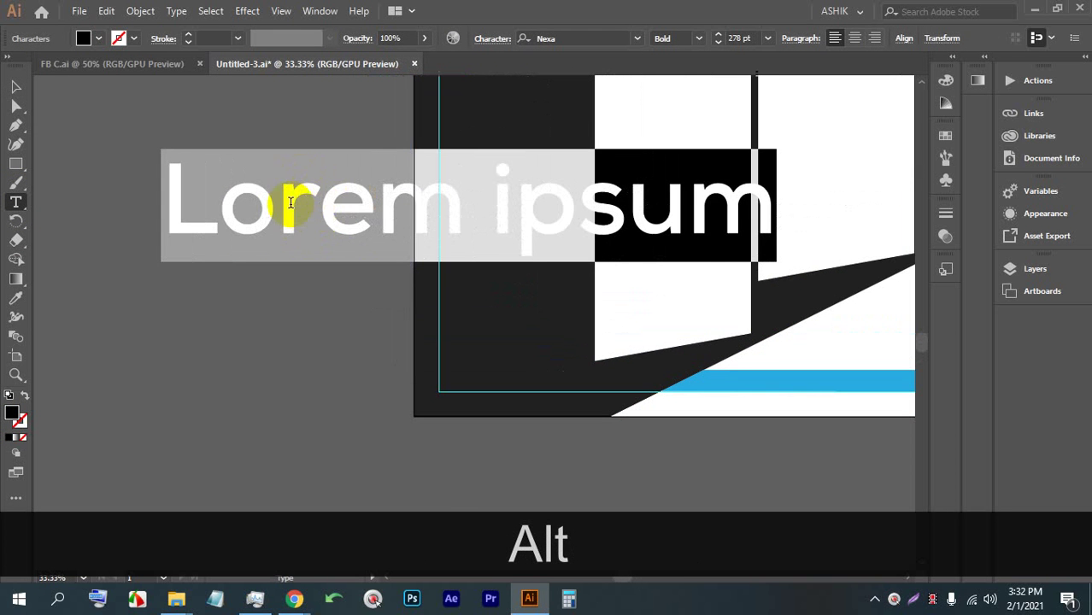
{"action": "left_click", "coordinate": [15, 89]}
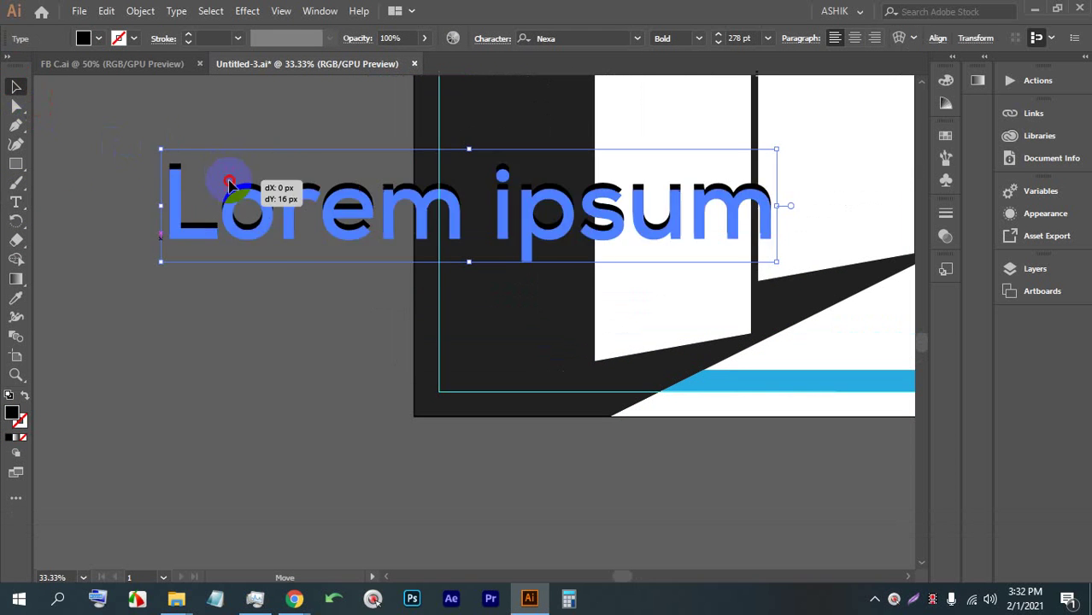
{"action": "left_click_drag", "start_coordinate": [224, 178], "coordinate": [158, 231]}
Step: Replace the placeholder wording of the new text with "BE COME A MEMBER" in capitals
{"action": "double_click", "coordinate": [158, 232]}
{"action": "key", "text": "ctrl+a"}
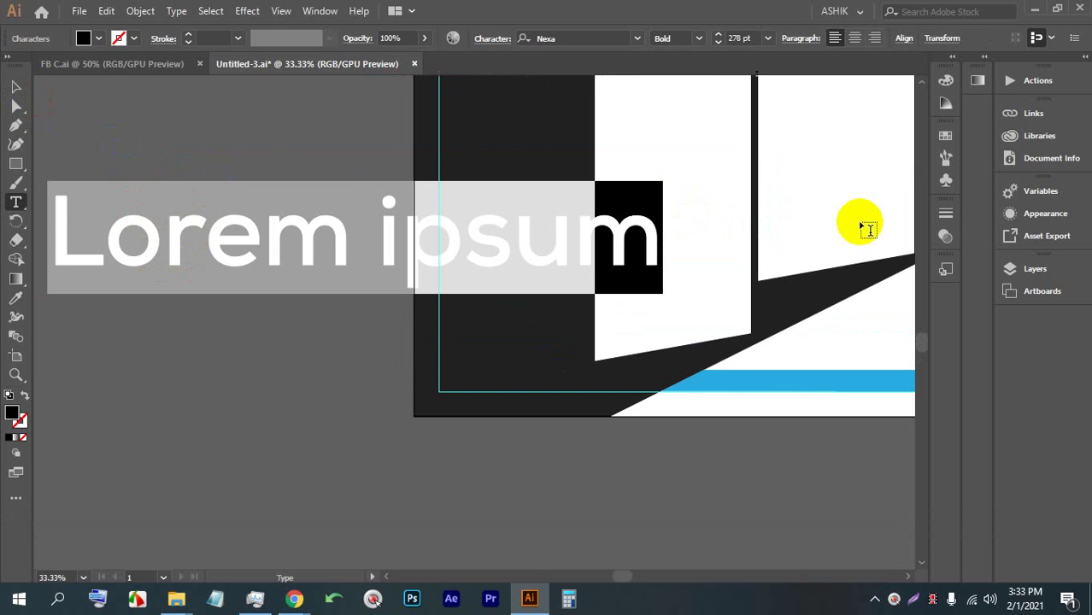
{"action": "type", "text": "be"}
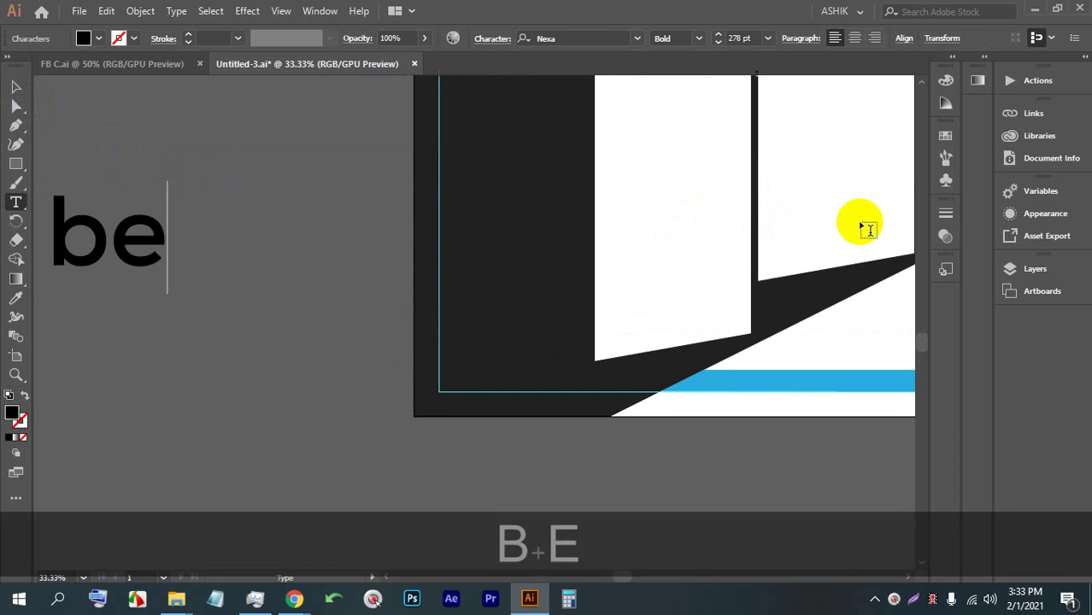
{"action": "key", "text": "BackSpace"}
{"action": "key", "text": "BackSpace"}
{"action": "key", "text": "BackSpace"}
{"action": "key", "text": "Caps_Lock"}
{"action": "type", "text": "BE"}
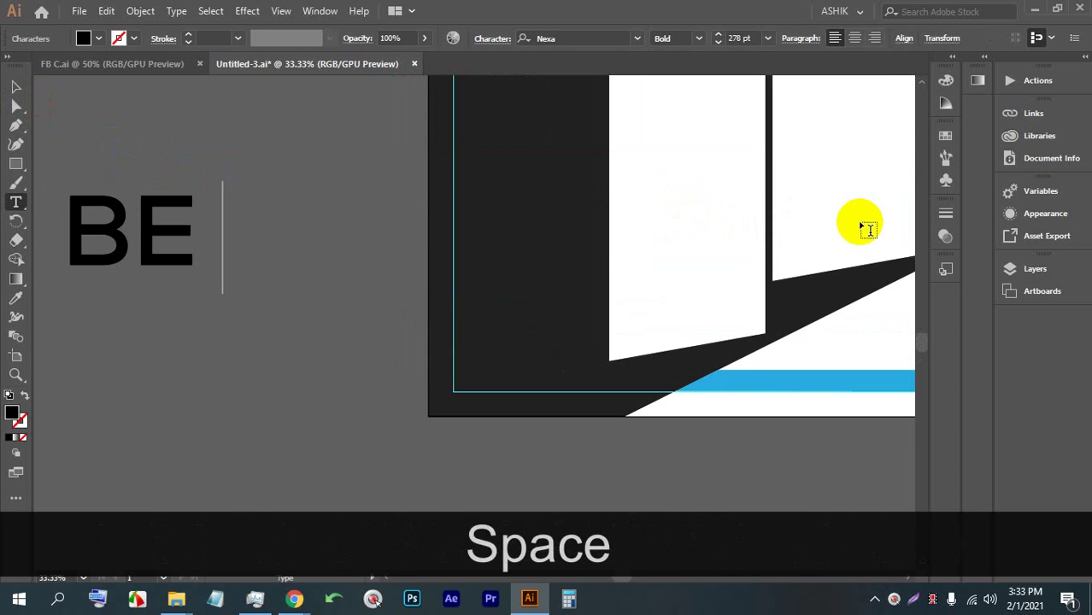
{"action": "type", "text": " COME A ME"}
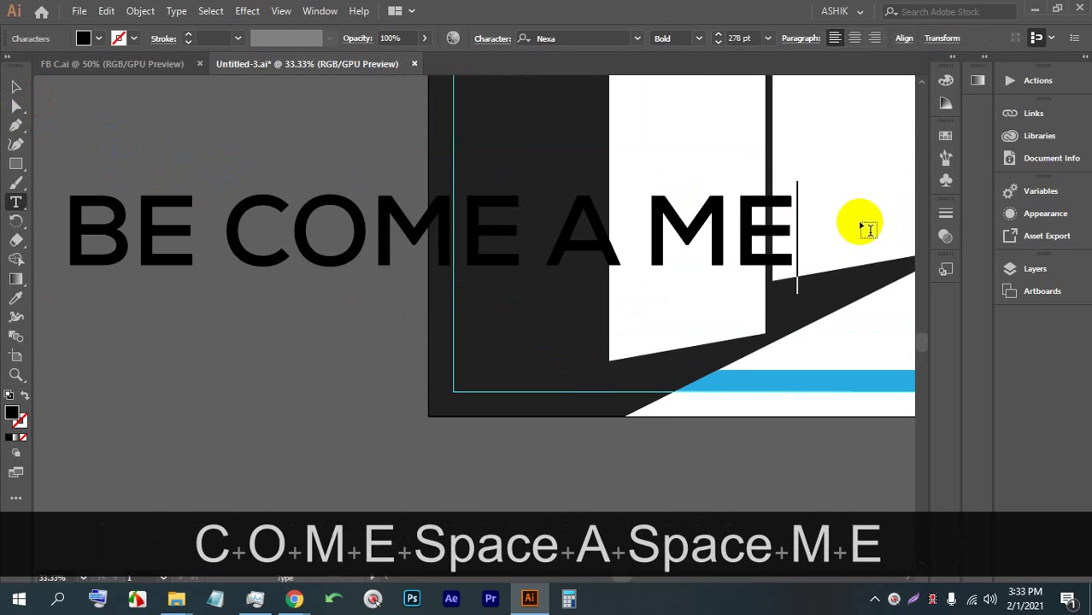
{"action": "type", "text": "MBER"}
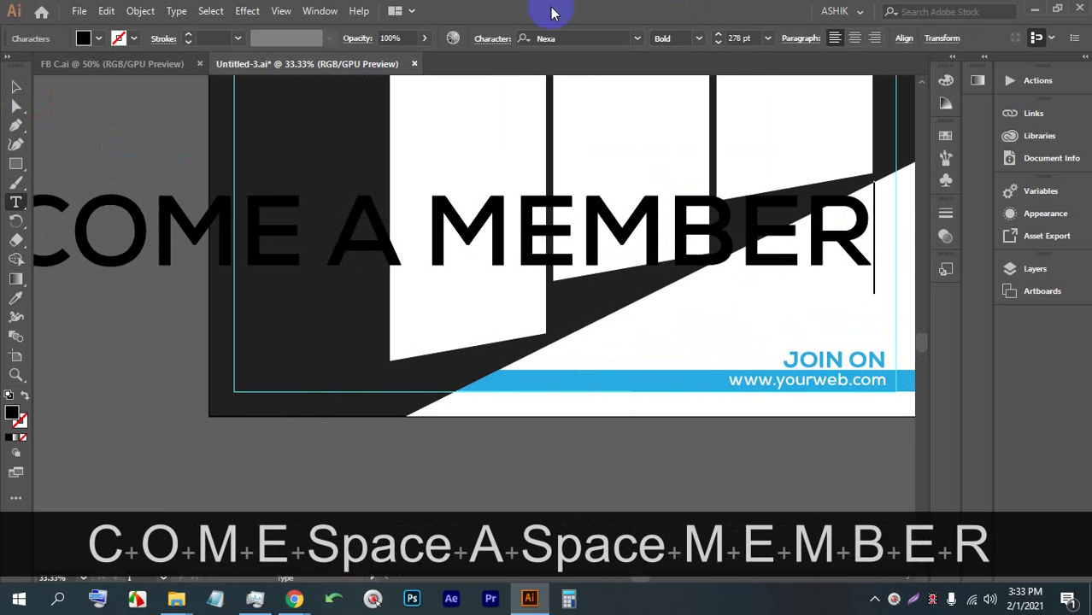
Step: Scale the "BE COME A MEMBER" text down to about 103 pt and fill it with white
{"action": "left_click", "coordinate": [15, 86]}
{"action": "left_click_drag", "start_coordinate": [354, 181], "coordinate": [344, 254]}
{"action": "left_click", "coordinate": [98, 39]}
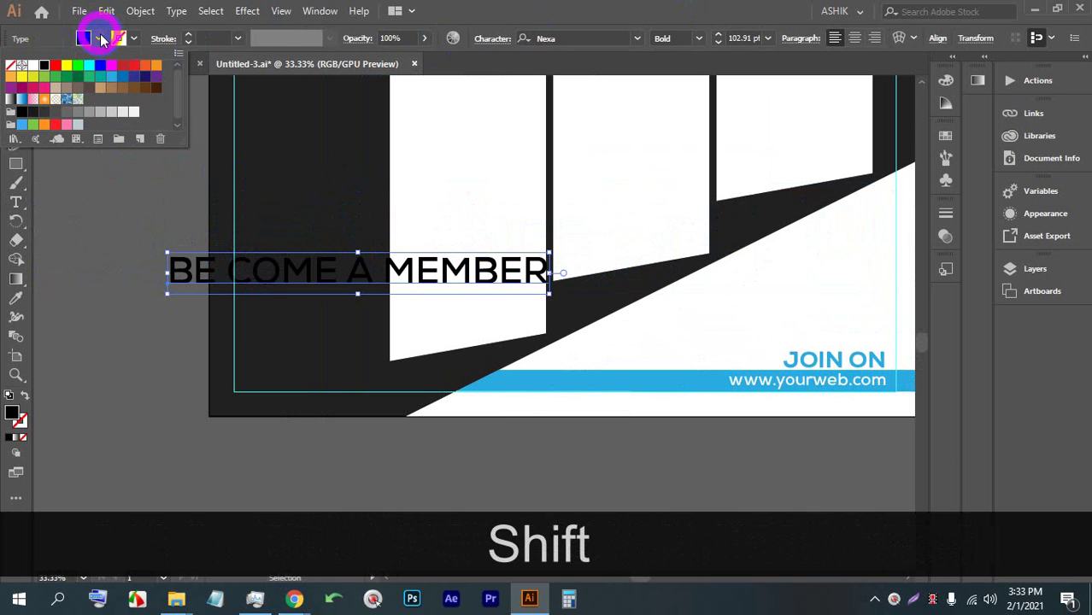
{"action": "left_click", "coordinate": [32, 65]}
{"action": "key", "text": "shift"}
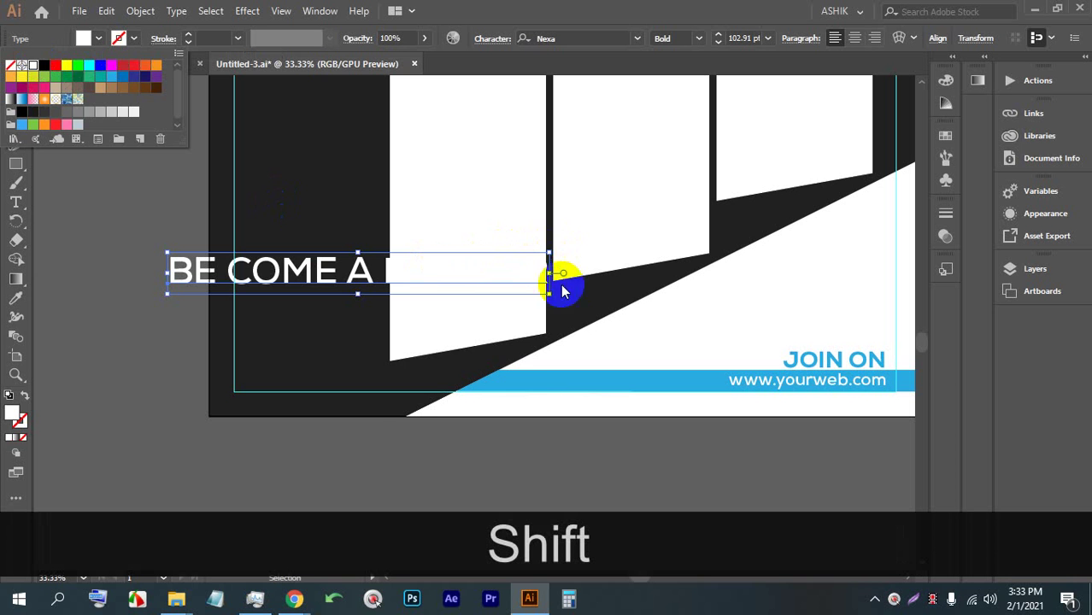
{"action": "left_click", "coordinate": [360, 445]}
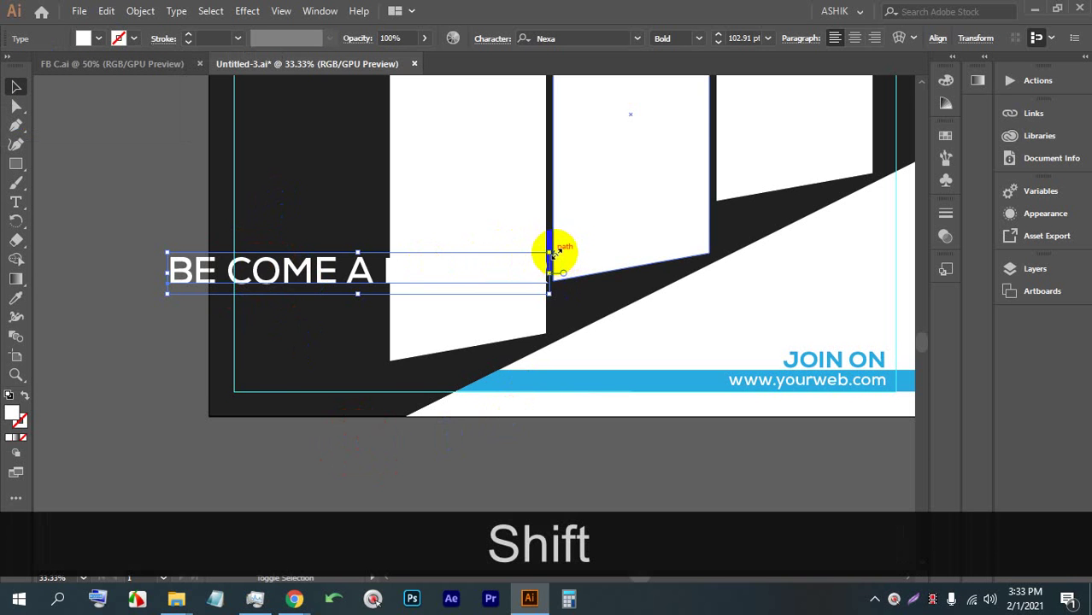
Step: Rotate the "BE COME A MEMBER" text to read upwards beside the leftmost white panel and scale it to about 95 pt
{"action": "left_click_drag", "start_coordinate": [555, 250], "coordinate": [356, 172]}
{"action": "scroll", "coordinate": [408, 392], "scroll_direction": "down", "scroll_amount": 2}
{"action": "scroll", "coordinate": [358, 282], "scroll_direction": "up", "scroll_amount": 1}
{"action": "scroll", "coordinate": [367, 257], "scroll_direction": "up", "scroll_amount": 1}
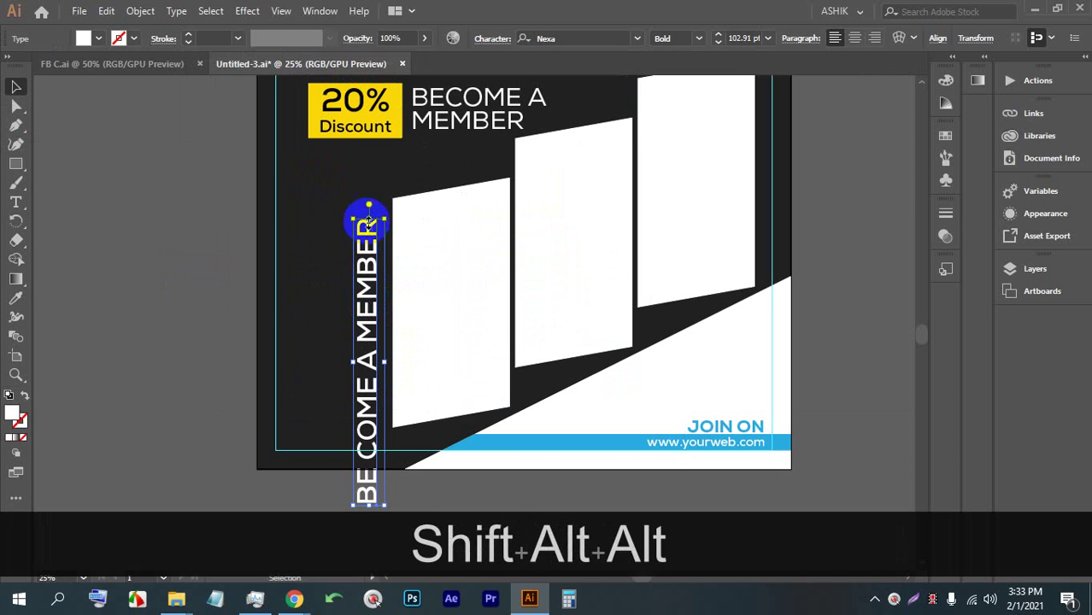
{"action": "left_click_drag", "start_coordinate": [353, 218], "coordinate": [373, 255]}
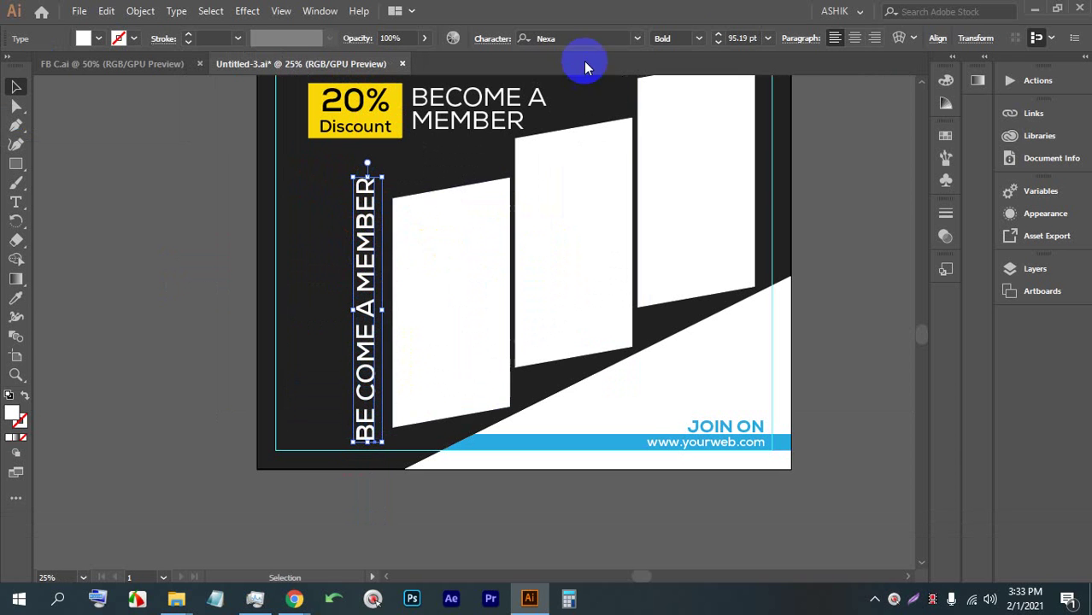
Step: Change the vertical text to the Regular weight and scale it down to about 69 pt beside the leftmost white panel
{"action": "left_click", "coordinate": [685, 34]}
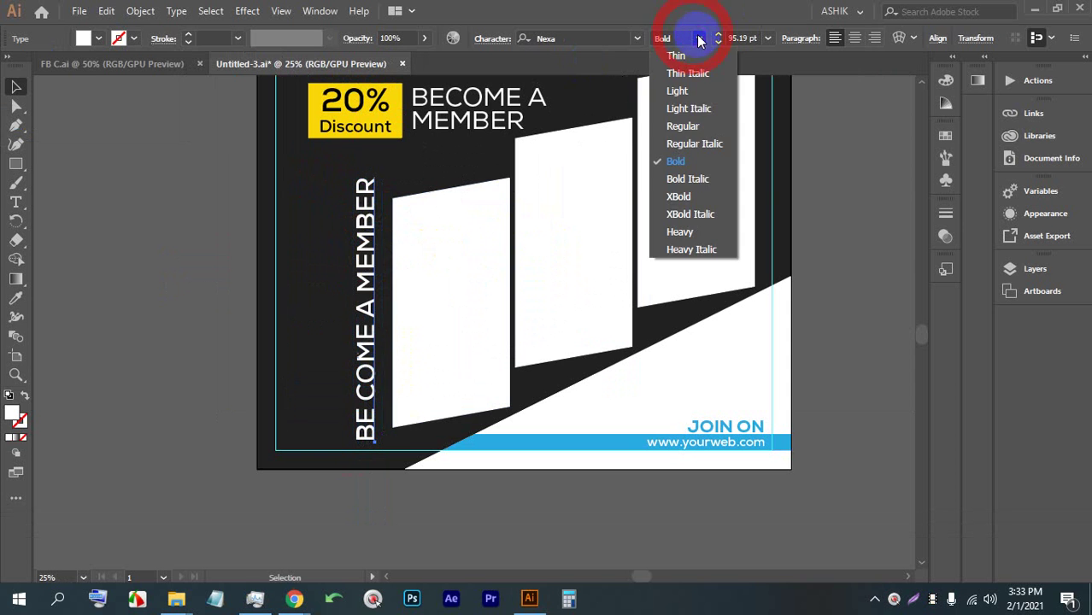
{"action": "left_click", "coordinate": [689, 127]}
{"action": "left_click_drag", "start_coordinate": [350, 181], "coordinate": [361, 205]}
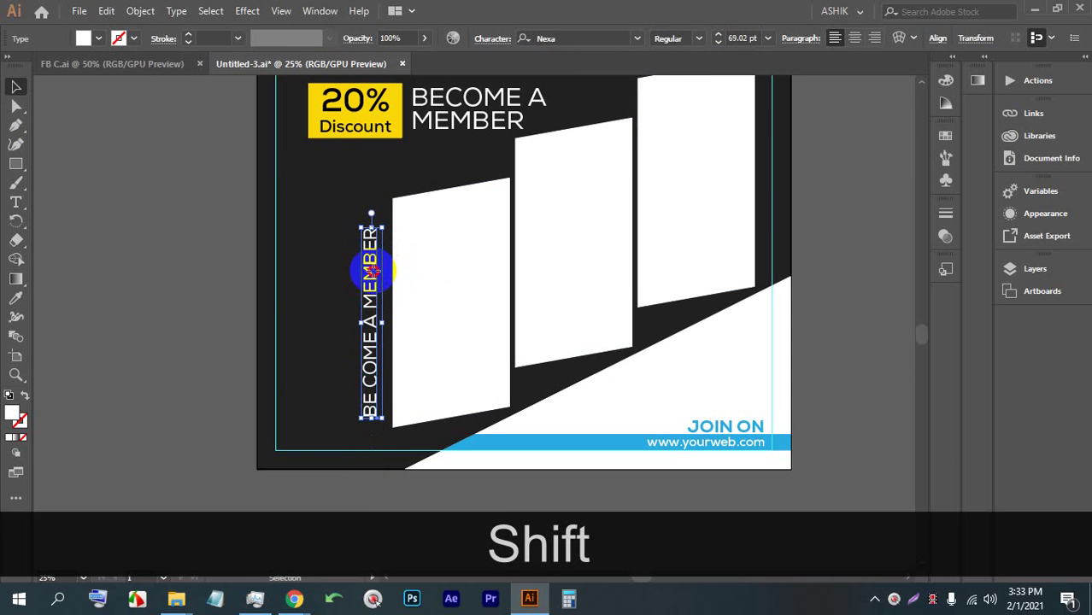
{"action": "left_click_drag", "start_coordinate": [371, 272], "coordinate": [372, 267]}
{"action": "scroll", "coordinate": [389, 263], "scroll_direction": "down", "scroll_amount": 1}
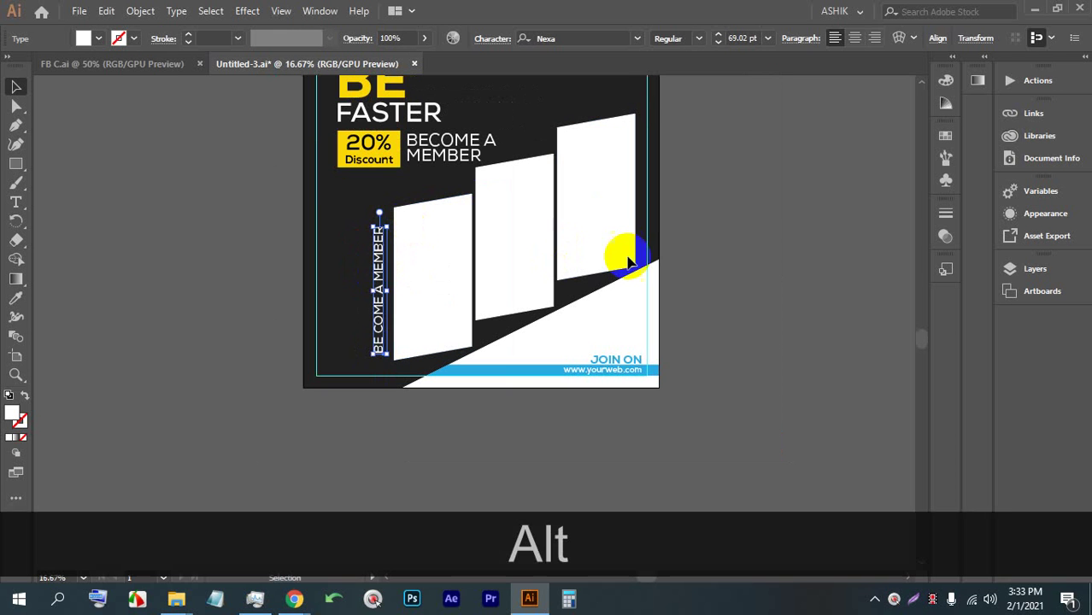
{"action": "left_click", "coordinate": [741, 255]}
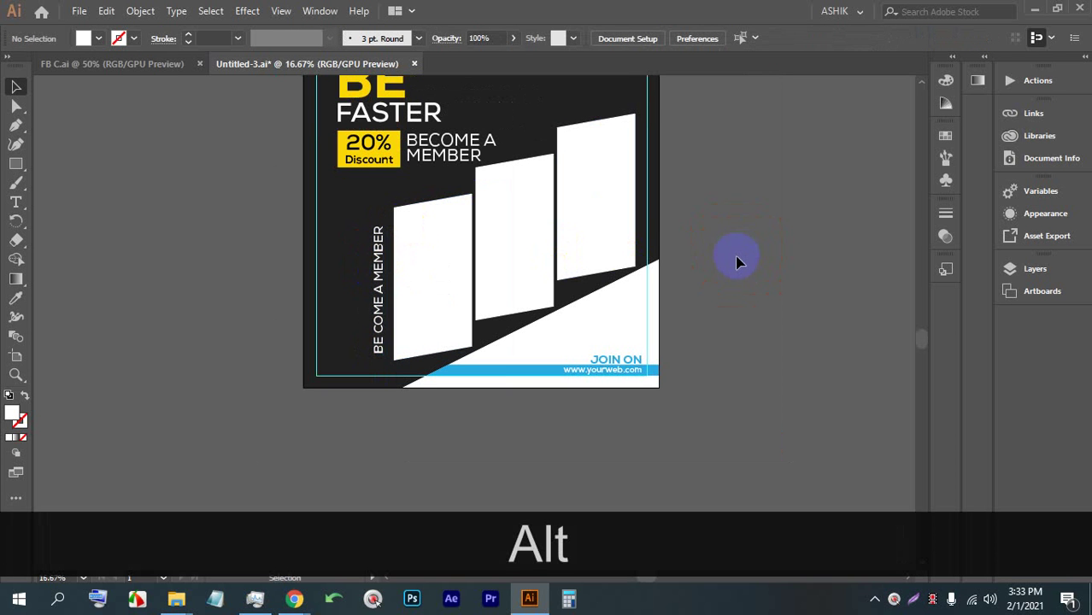
Step: Enlarge the vertical text to about 91 pt and reposition it alongside the leftmost white panel
{"action": "scroll", "coordinate": [369, 297], "scroll_direction": "up", "scroll_amount": 2}
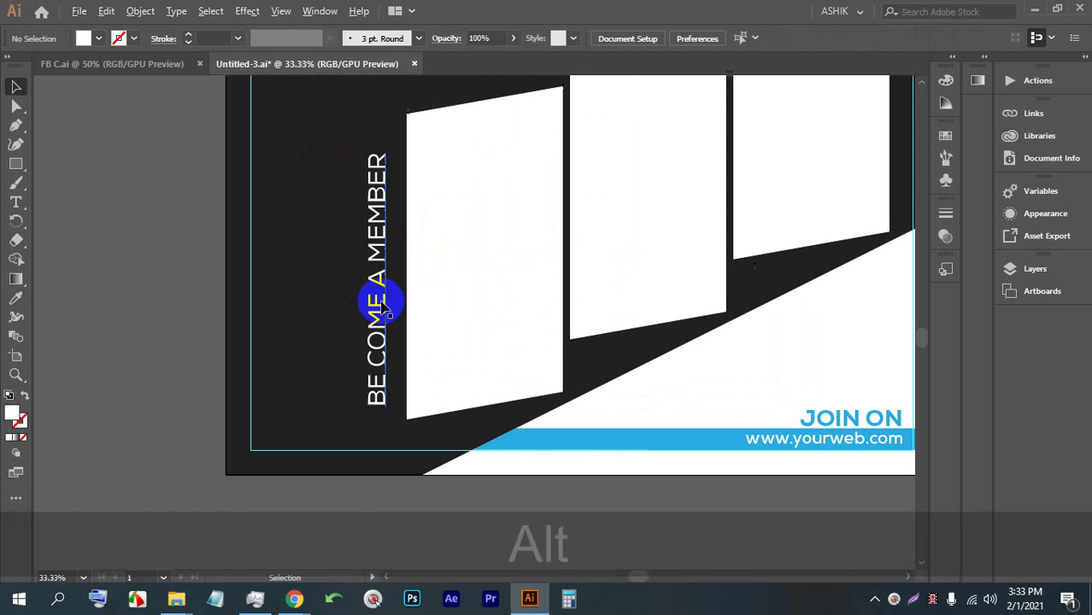
{"action": "left_click", "coordinate": [393, 297]}
{"action": "scroll", "coordinate": [393, 280], "scroll_direction": "down", "scroll_amount": 1}
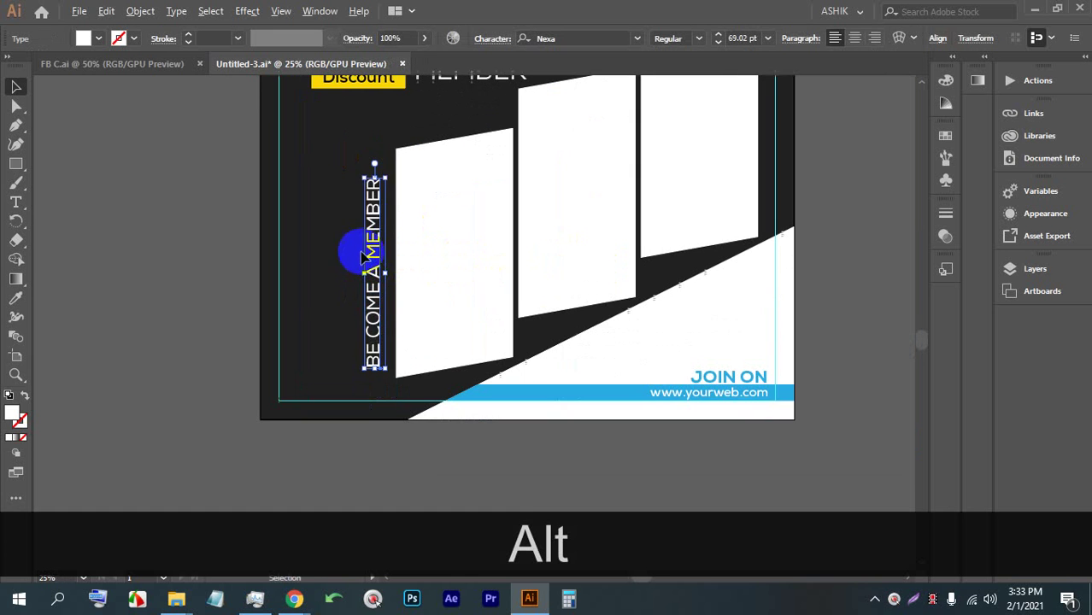
{"action": "left_click_drag", "start_coordinate": [363, 177], "coordinate": [342, 205]}
{"action": "left_click_drag", "start_coordinate": [365, 373], "coordinate": [372, 386]}
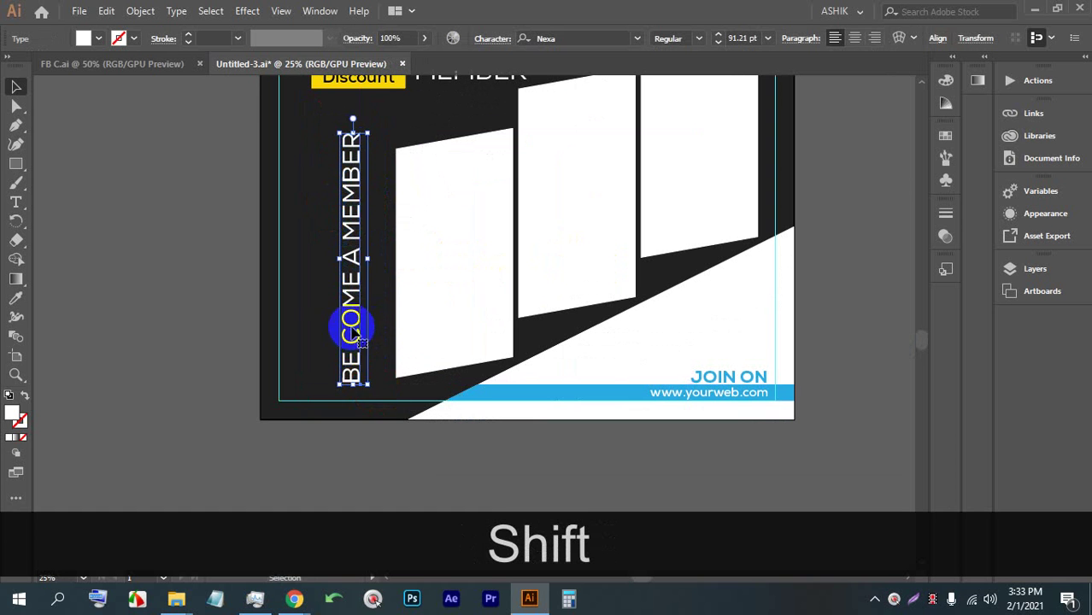
{"action": "left_click_drag", "start_coordinate": [349, 324], "coordinate": [373, 321]}
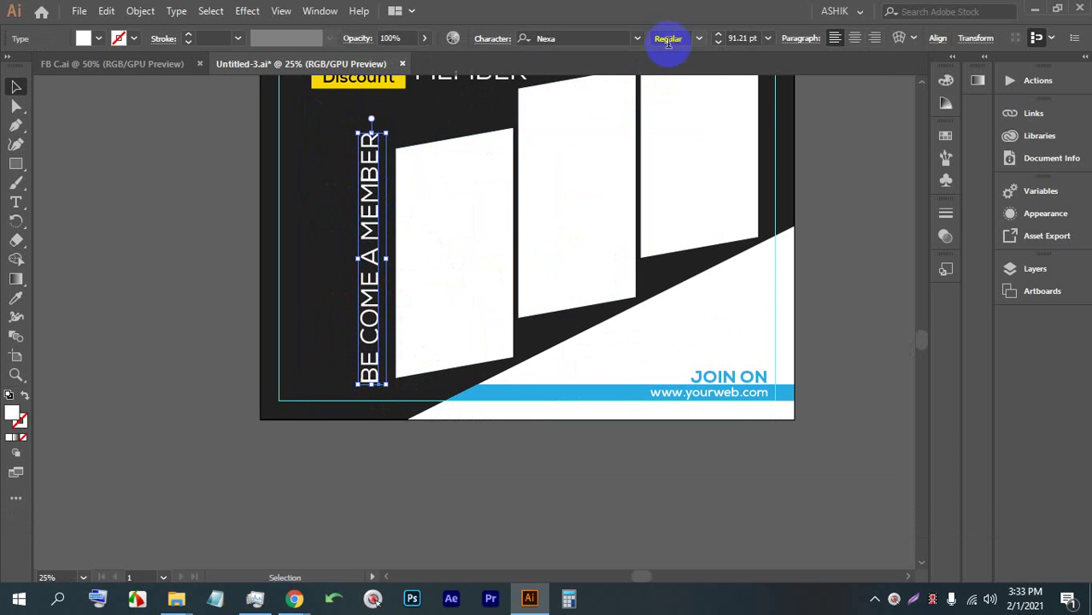
Step: Set the vertical text to the Thin weight and move it close against the leftmost white panel's edge
{"action": "left_click", "coordinate": [702, 38]}
{"action": "left_click", "coordinate": [680, 54]}
{"action": "left_click_drag", "start_coordinate": [365, 220], "coordinate": [383, 234]}
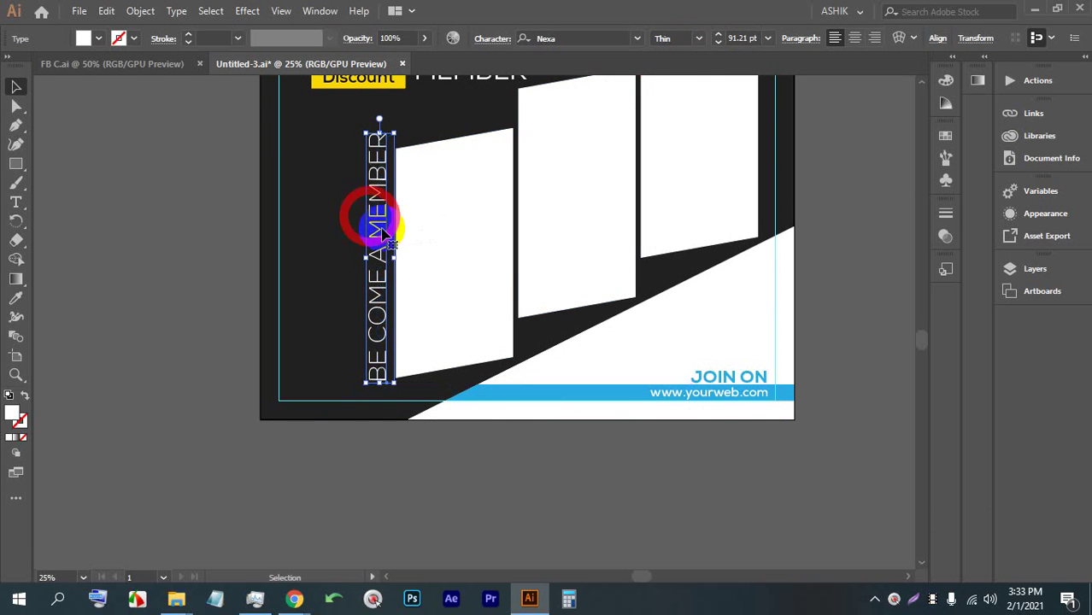
{"action": "left_click", "coordinate": [224, 262]}
{"action": "scroll", "coordinate": [275, 276], "scroll_direction": "down", "scroll_amount": 2}
{"action": "scroll", "coordinate": [311, 272], "scroll_direction": "up", "scroll_amount": 1}
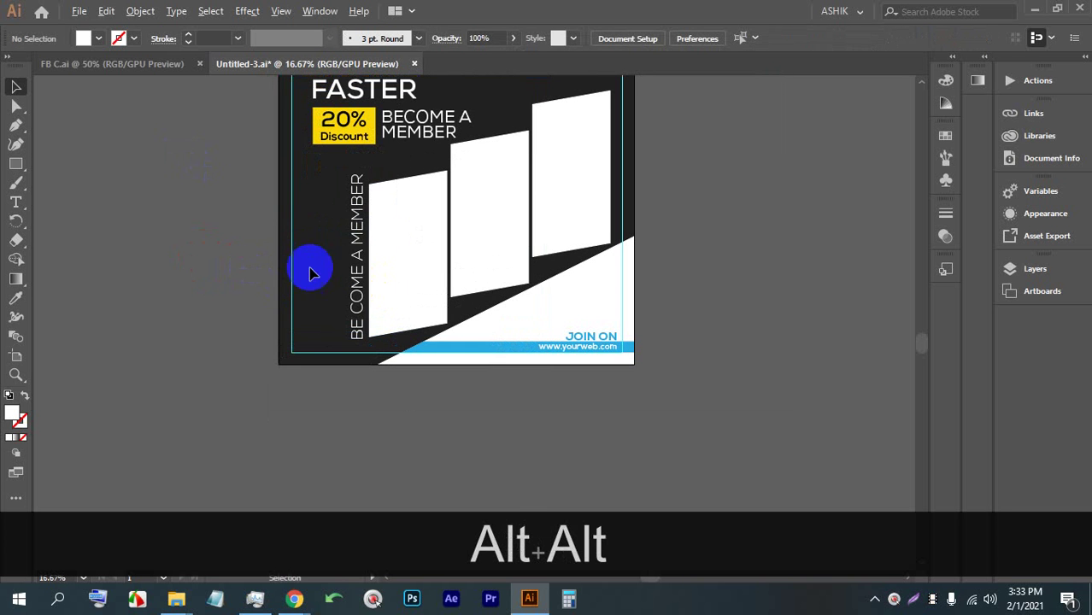
Step: Fill the vertical "BE COME A MEMBER" text with a mid-gray swatch and save the document
{"action": "left_click", "coordinate": [97, 41]}
{"action": "left_click", "coordinate": [119, 113]}
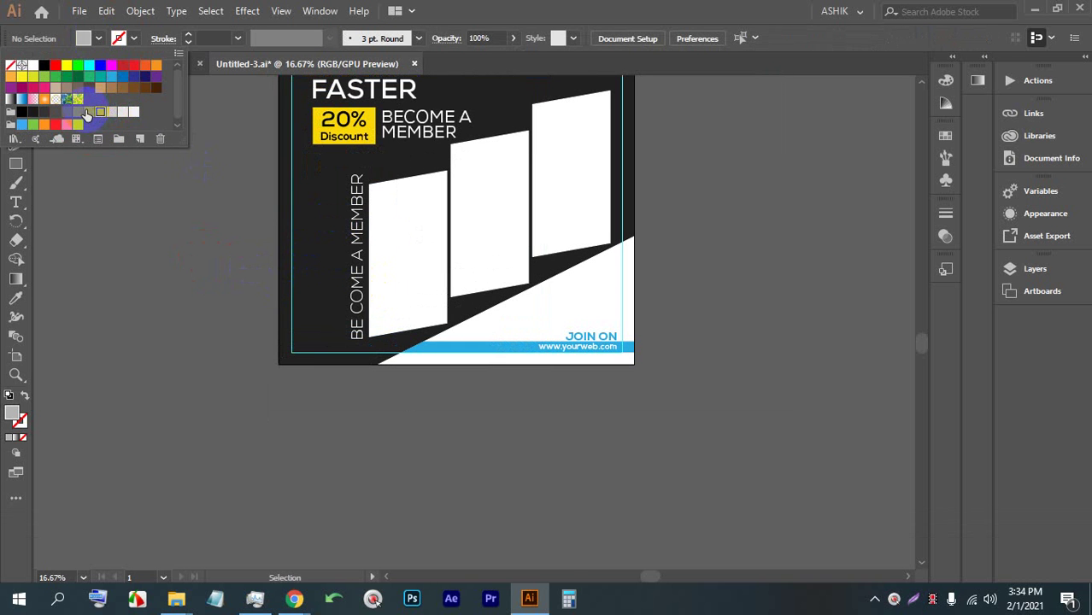
{"action": "left_click", "coordinate": [89, 112]}
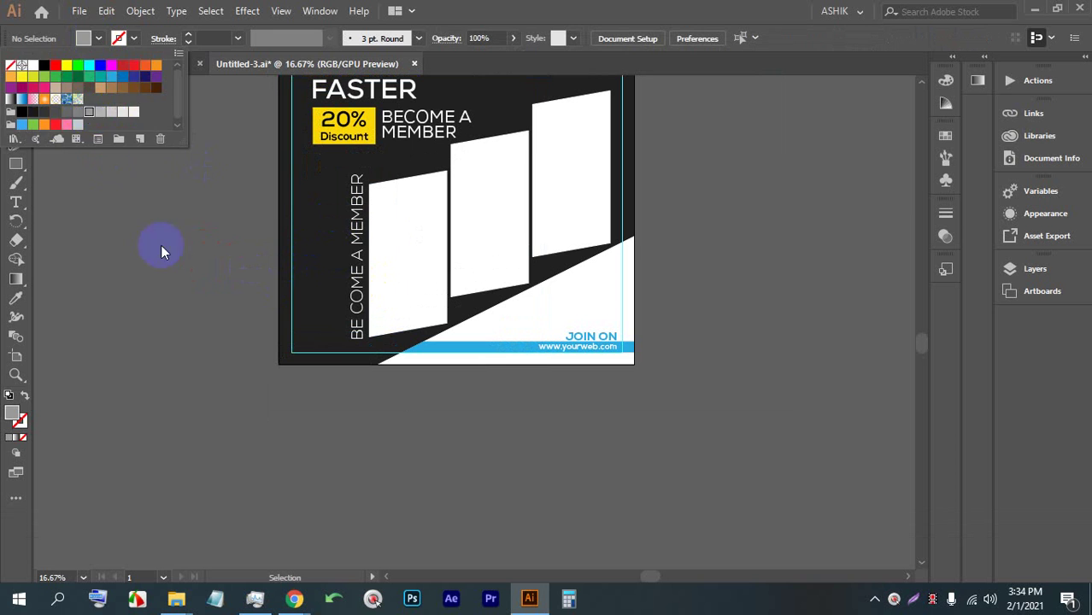
{"action": "left_click", "coordinate": [354, 256]}
{"action": "left_click", "coordinate": [97, 39]}
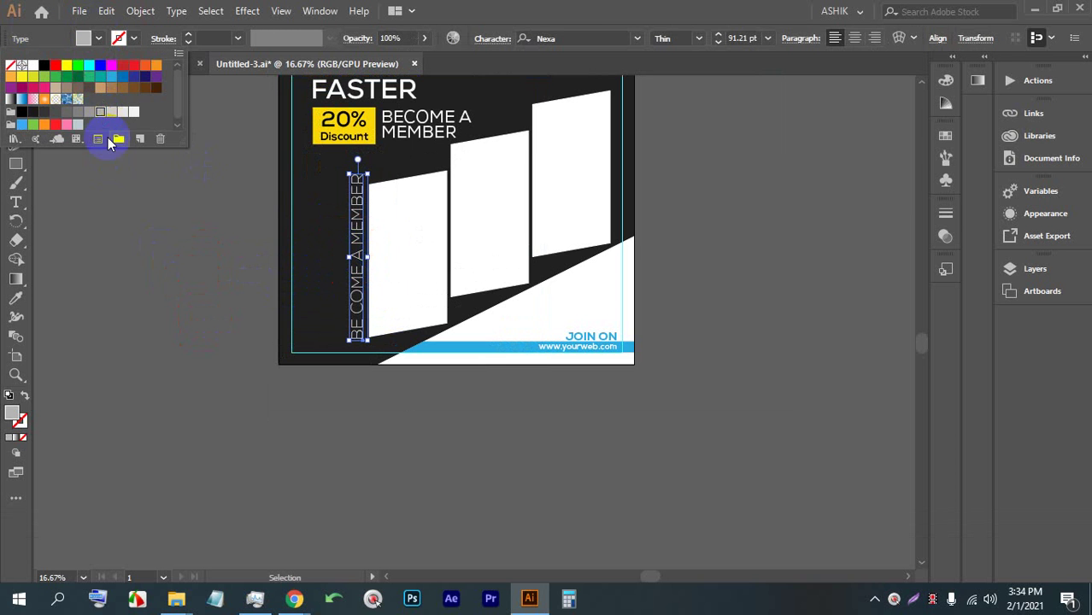
{"action": "left_click", "coordinate": [362, 237]}
{"action": "left_click", "coordinate": [352, 220]}
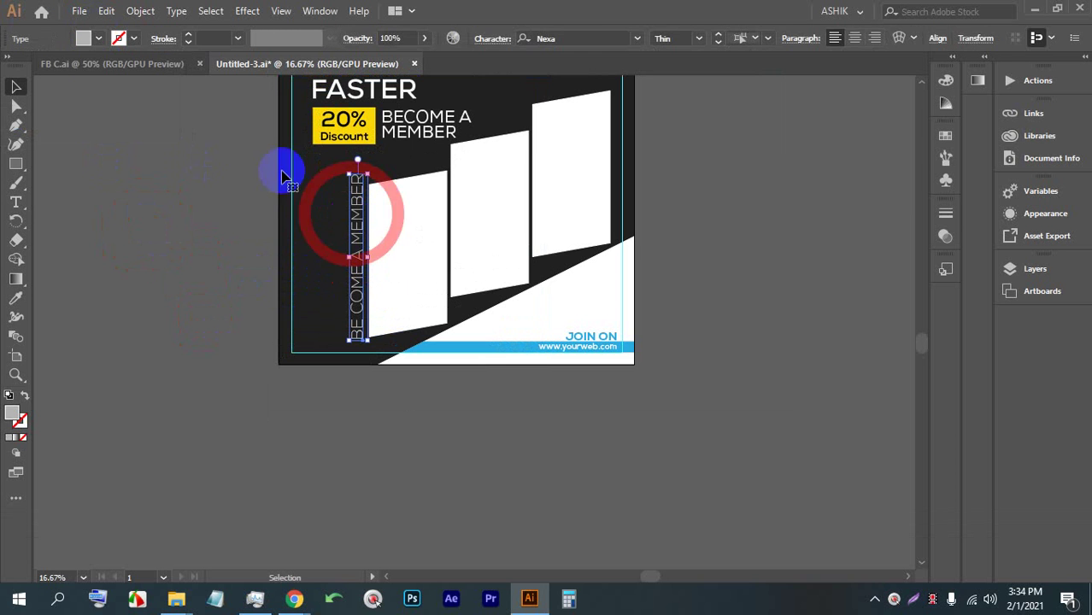
{"action": "left_click", "coordinate": [98, 39]}
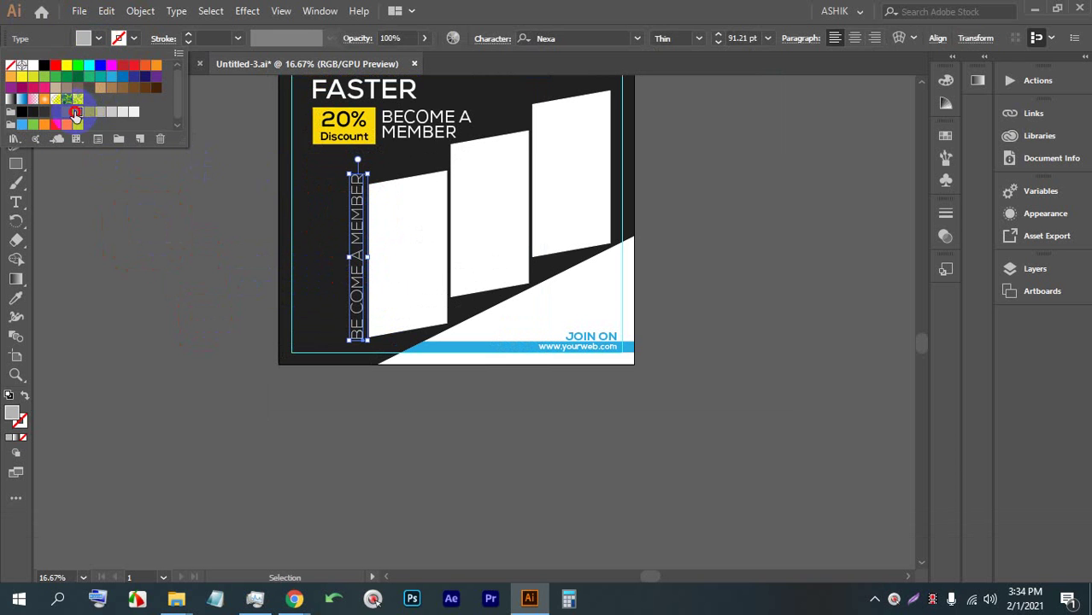
{"action": "left_click", "coordinate": [172, 259]}
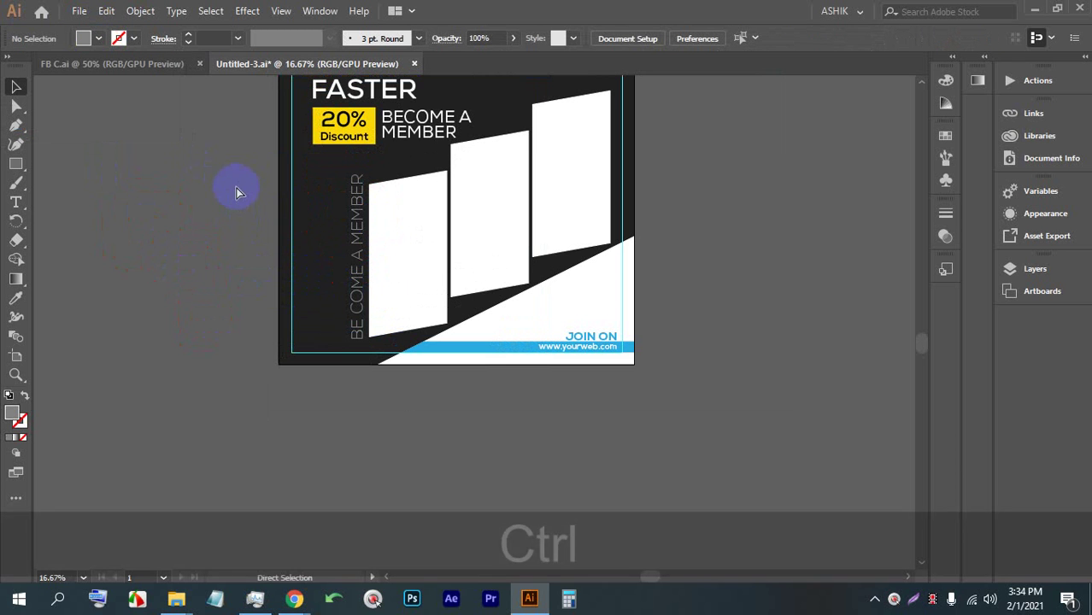
{"action": "left_click", "coordinate": [490, 154], "text": "ctrl"}
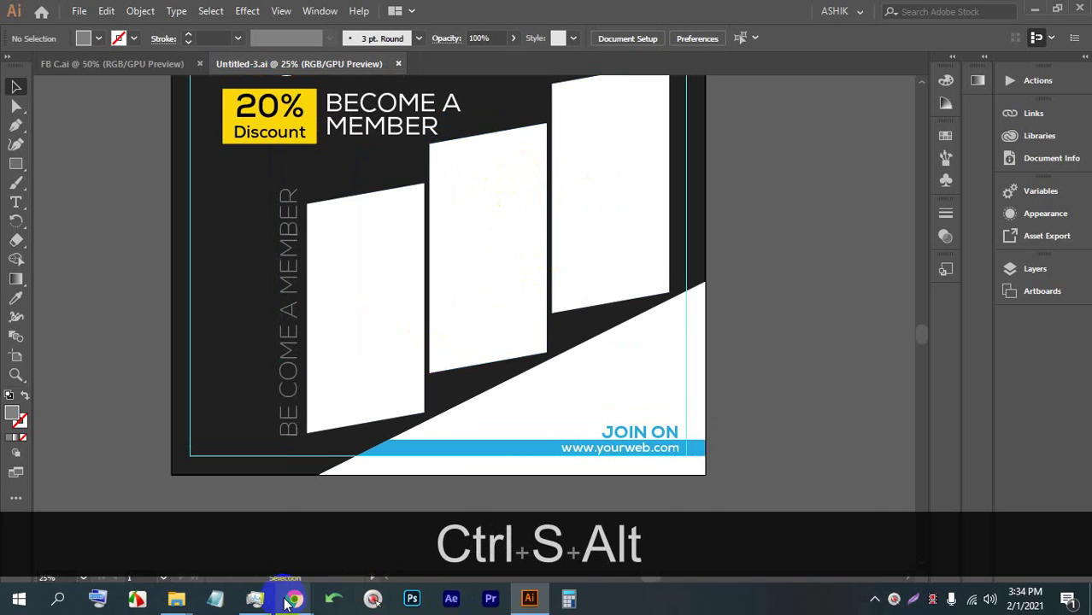
Step: Switch to Chrome, run a Google search for "GYM" and copy the search term
{"action": "mouse_move", "coordinate": [294, 598]}
{"action": "left_click", "coordinate": [175, 525]}
{"action": "left_click", "coordinate": [842, 13]}
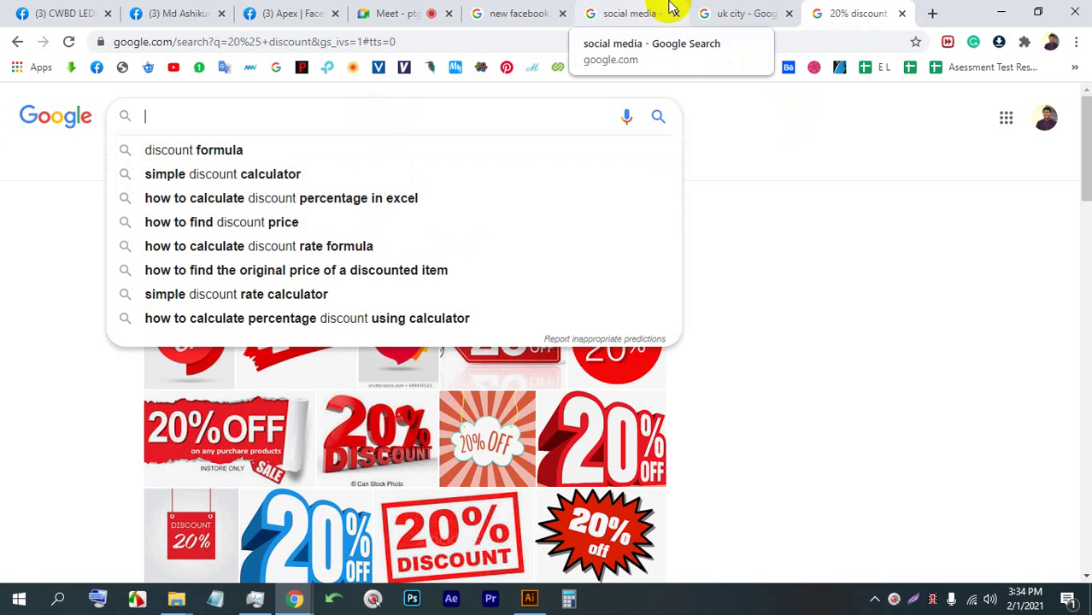
{"action": "type", "text": "GYM"}
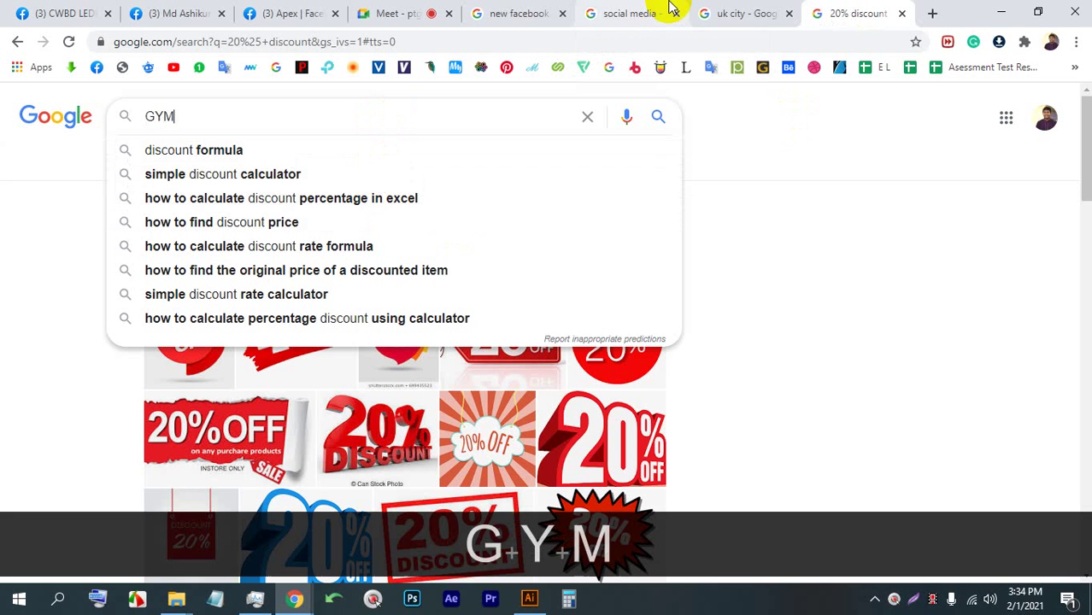
{"action": "key", "text": "Return"}
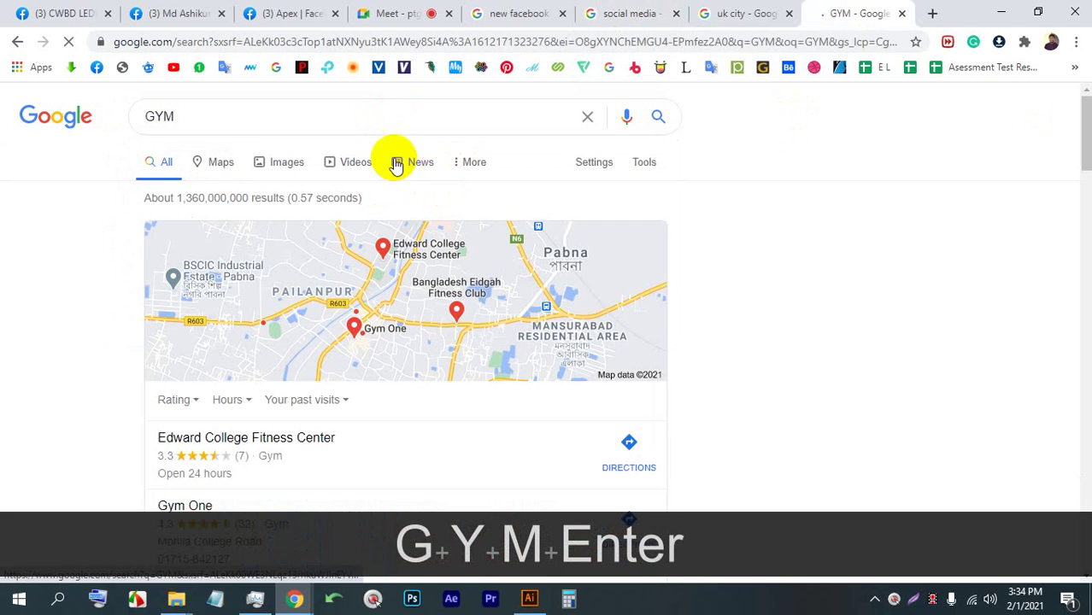
{"action": "double_click", "coordinate": [395, 130]}
{"action": "key", "text": "ctrl+c"}
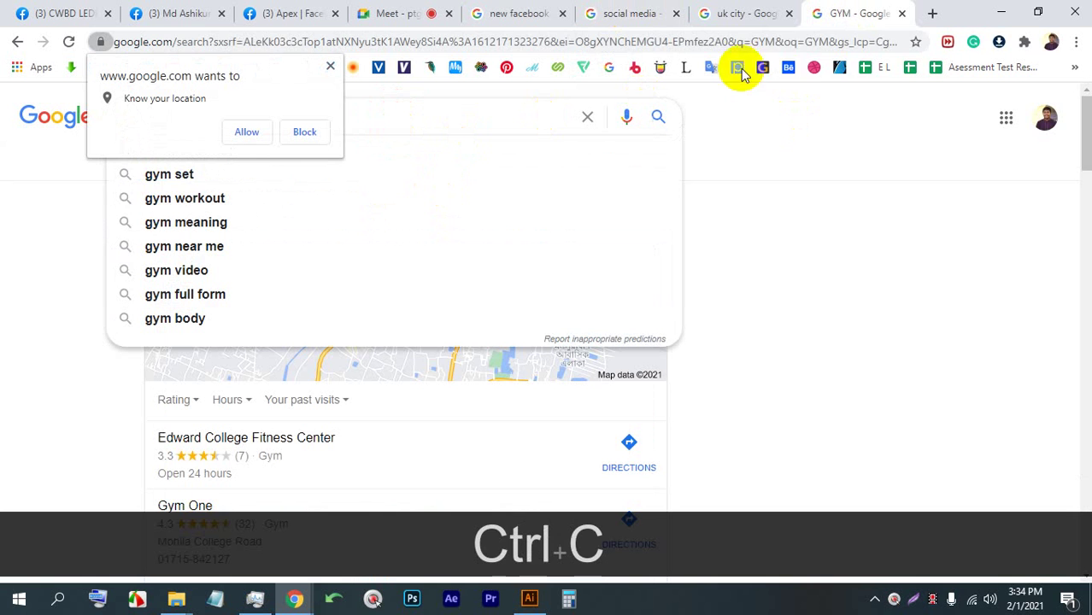
Step: Search Google for "IMAGE BAZAR", accept the suggested spelling IMAGESBAZAAR and open the Imagesbazaar website
{"action": "left_click", "coordinate": [741, 39]}
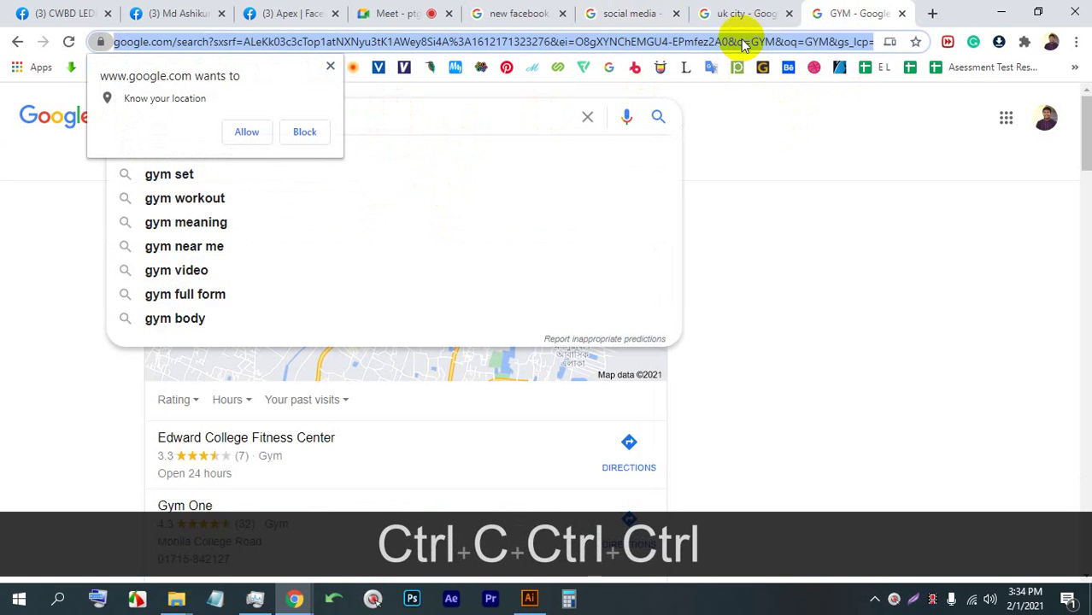
{"action": "type", "text": "IMAGE"}
{"action": "key", "text": "Return"}
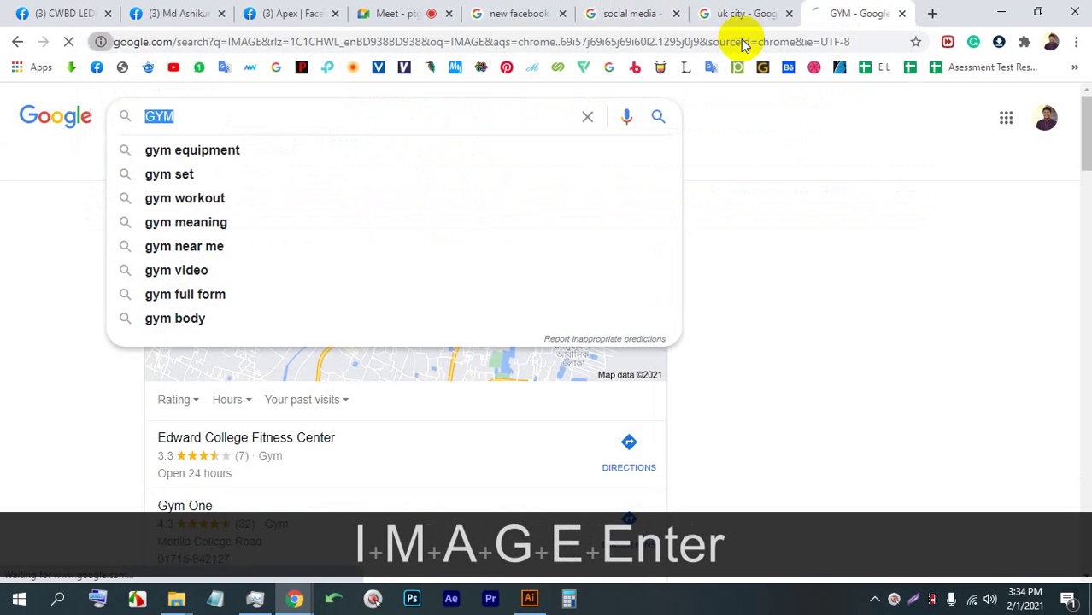
{"action": "left_click", "coordinate": [346, 41]}
{"action": "type", "text": "IMAGE "}
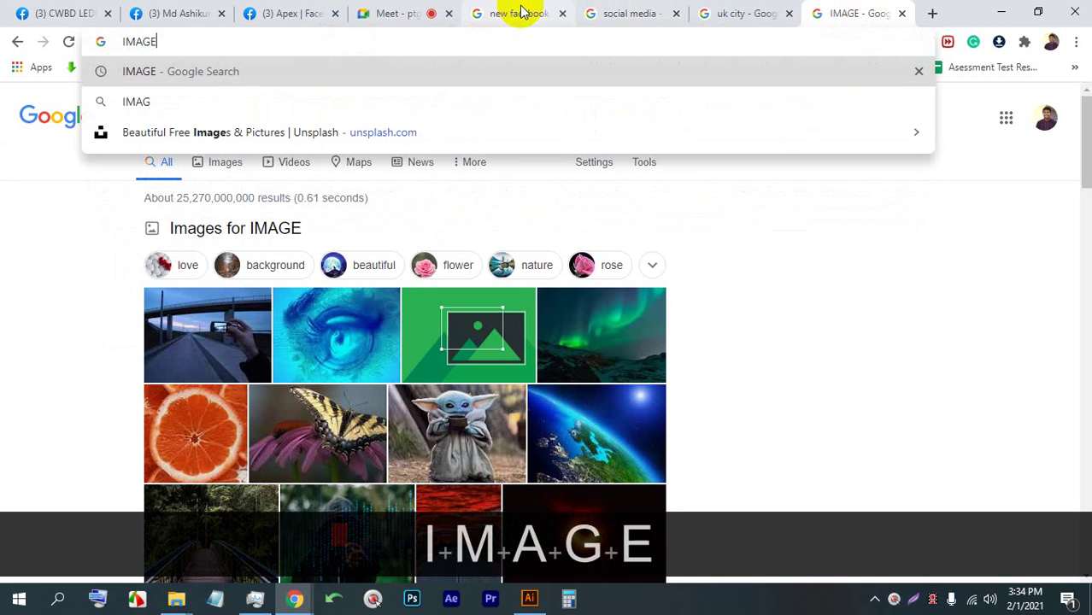
{"action": "type", "text": "BA"}
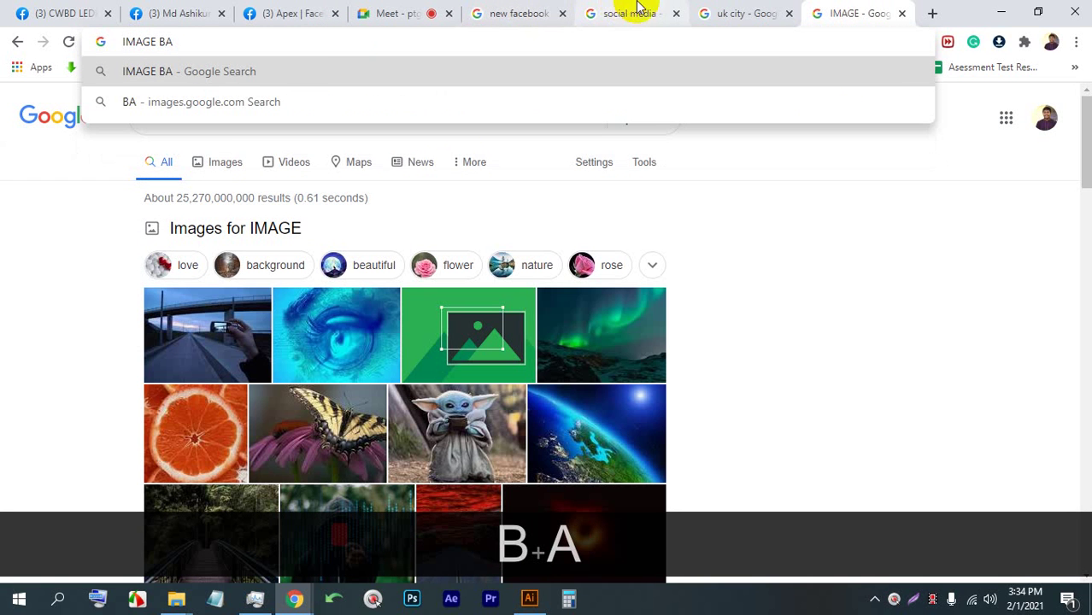
{"action": "type", "text": "ZAR"}
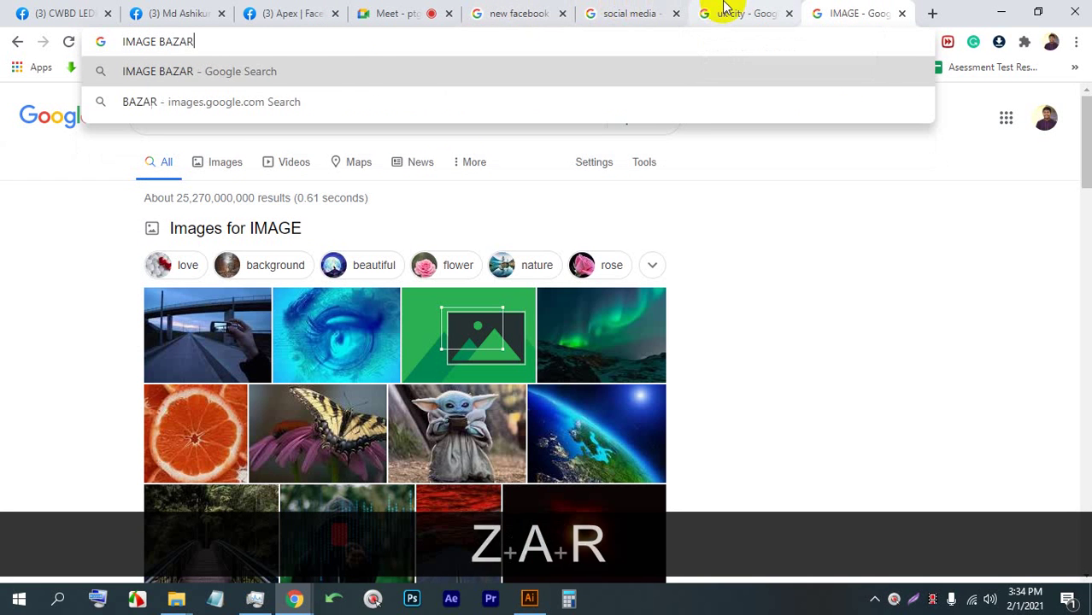
{"action": "key", "text": "Return"}
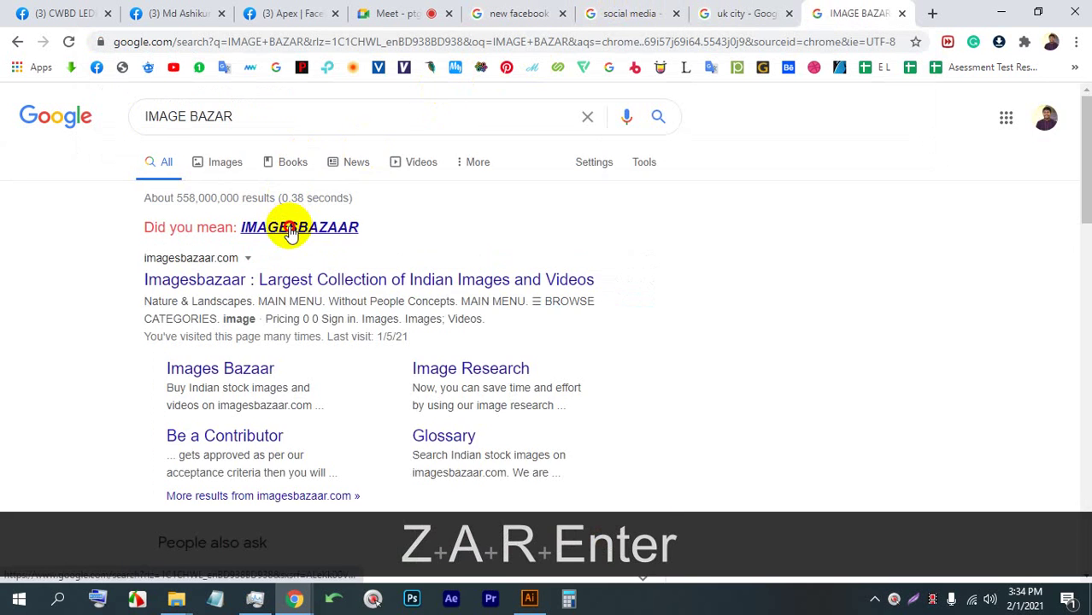
{"action": "left_click", "coordinate": [288, 228]}
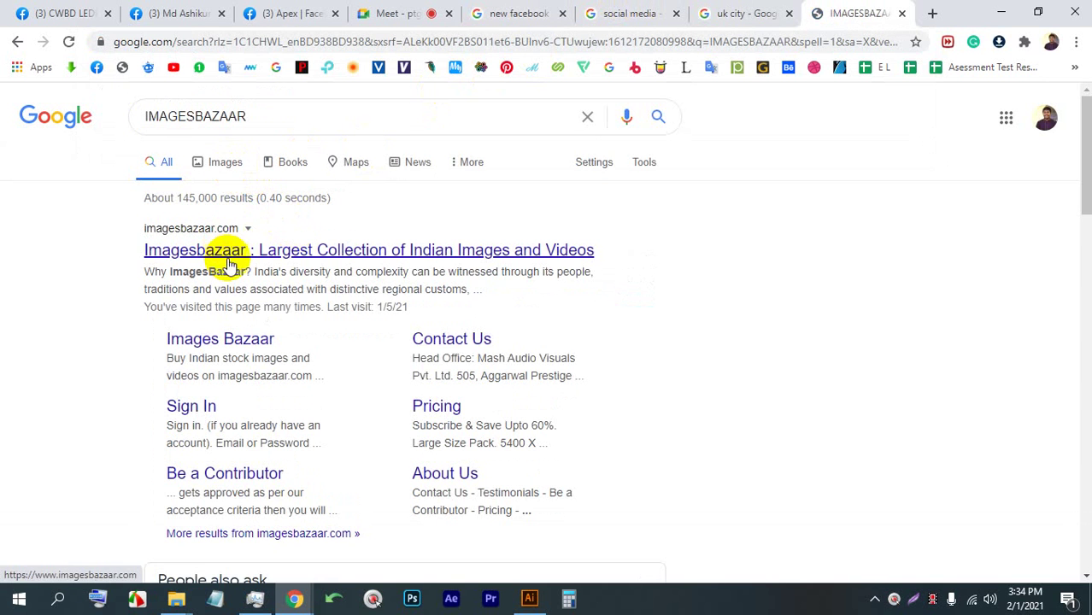
{"action": "left_click", "coordinate": [230, 255]}
Step: Try to search the Imagesbazaar site for "GYM" while the page is loading
{"action": "left_click", "coordinate": [351, 171]}
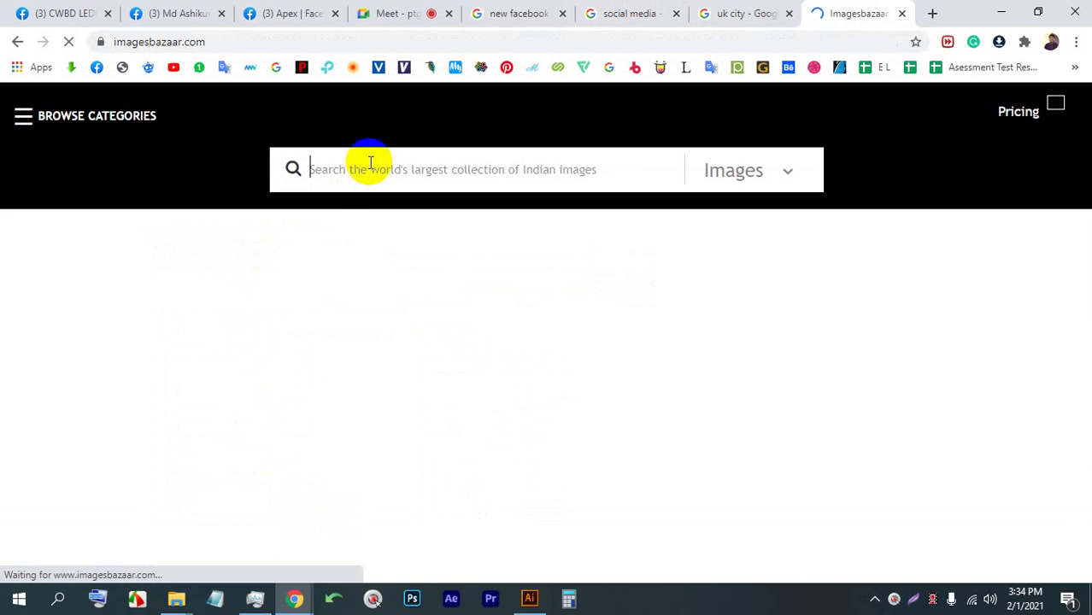
{"action": "key", "text": "ctrl+v"}
{"action": "left_click_drag", "start_coordinate": [451, 166], "coordinate": [171, 158]}
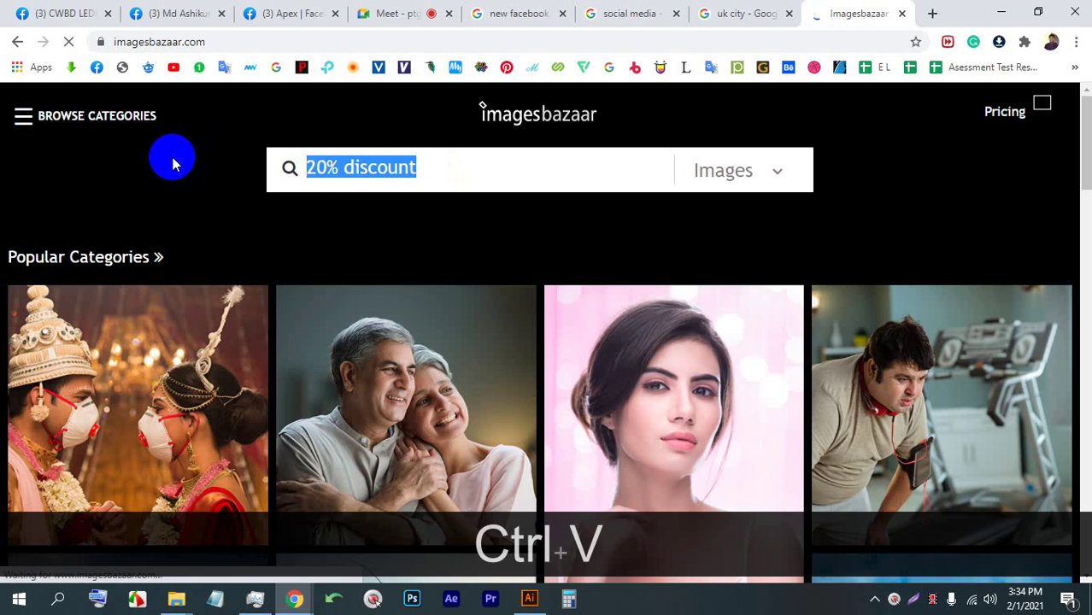
{"action": "type", "text": "GYM"}
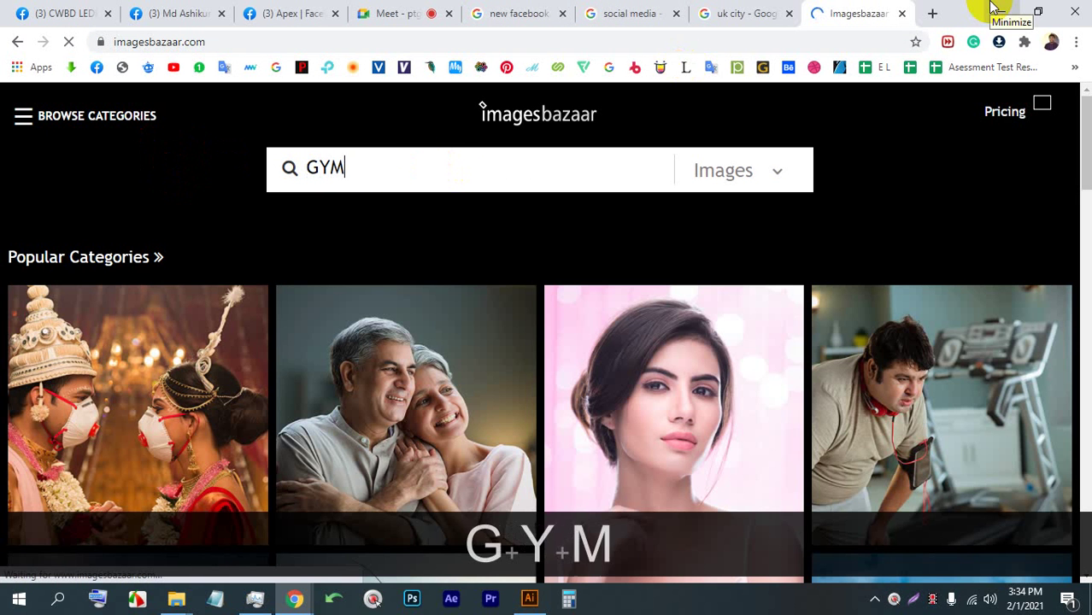
{"action": "key", "text": "Return"}
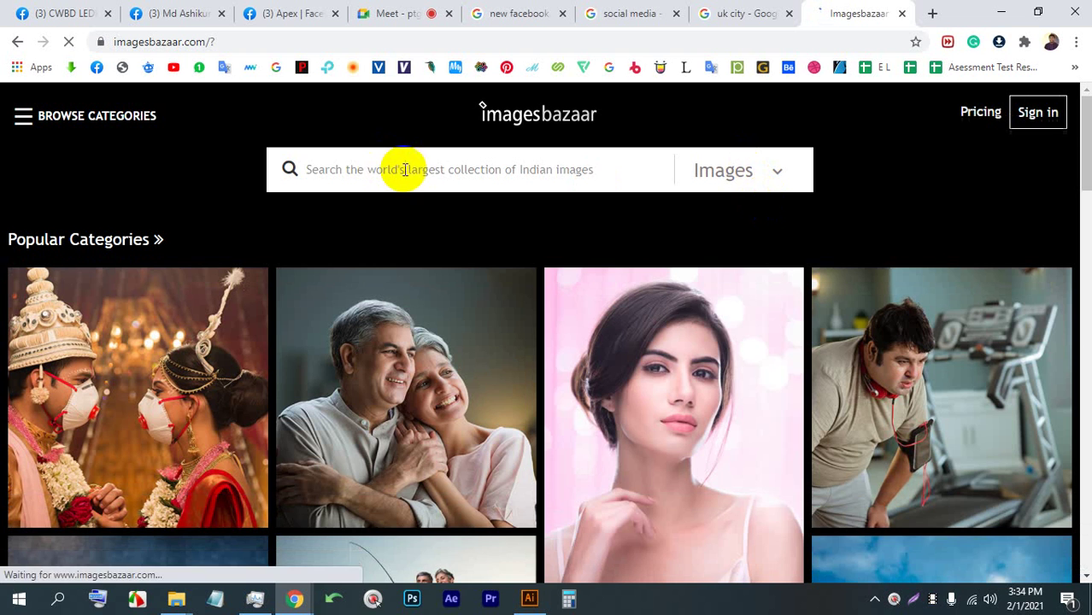
Step: Enter "GYM" in the Imagesbazaar search and choose the suggested term "gym fitness"
{"action": "left_click", "coordinate": [421, 186]}
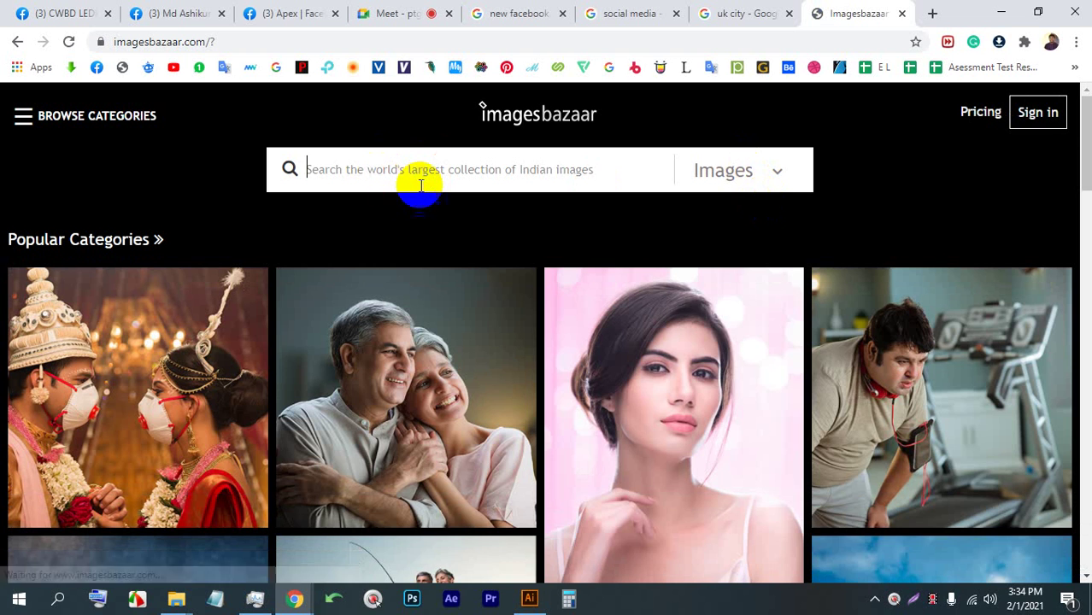
{"action": "type", "text": "GYM"}
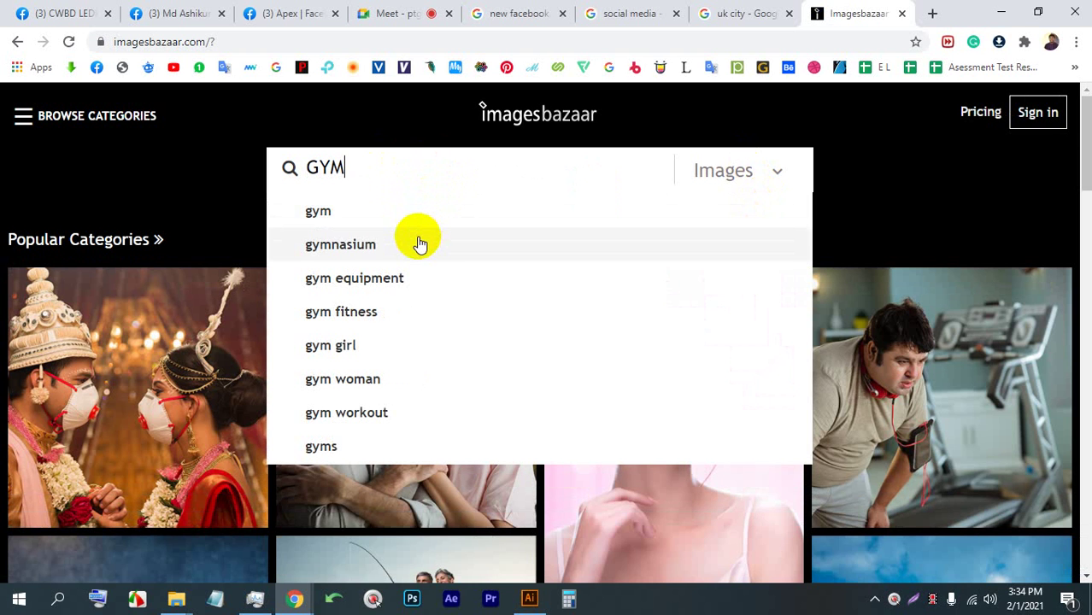
{"action": "left_click", "coordinate": [403, 330]}
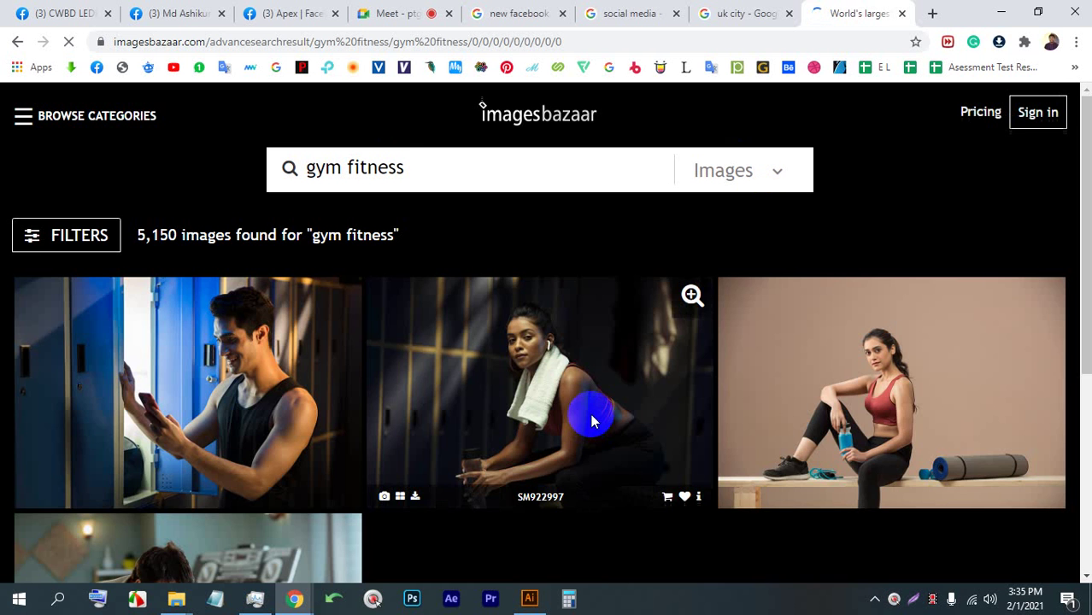
Step: Open the picture of the man hanging from a pull-up bar and save it as 220-SM762103.jpg in Downloads
{"action": "scroll", "coordinate": [591, 421], "scroll_direction": "down", "scroll_amount": 5}
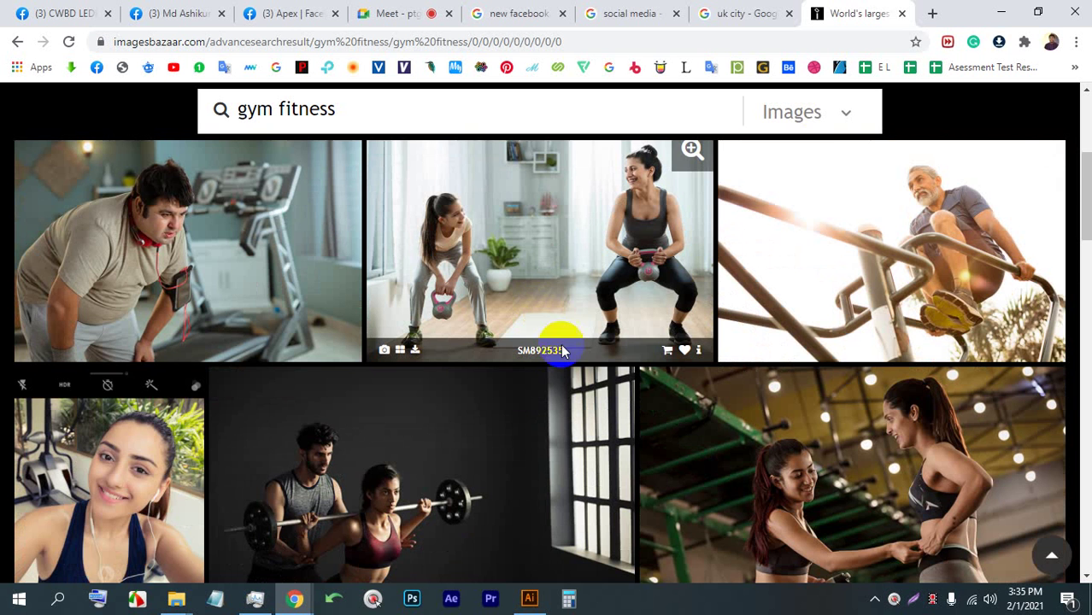
{"action": "scroll", "coordinate": [561, 350], "scroll_direction": "down", "scroll_amount": 4}
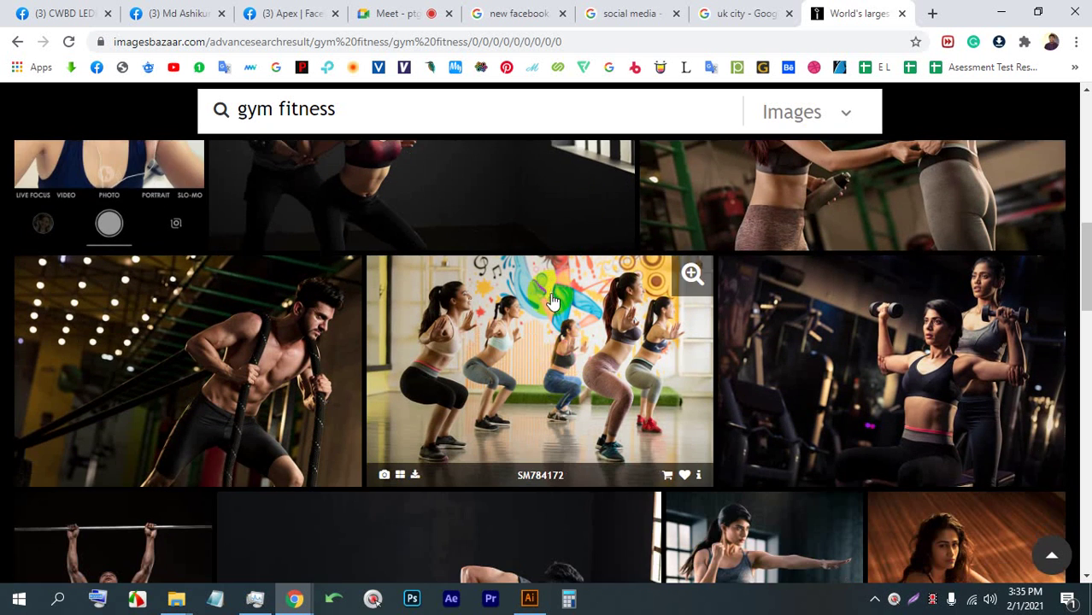
{"action": "scroll", "coordinate": [551, 300], "scroll_direction": "down", "scroll_amount": 4}
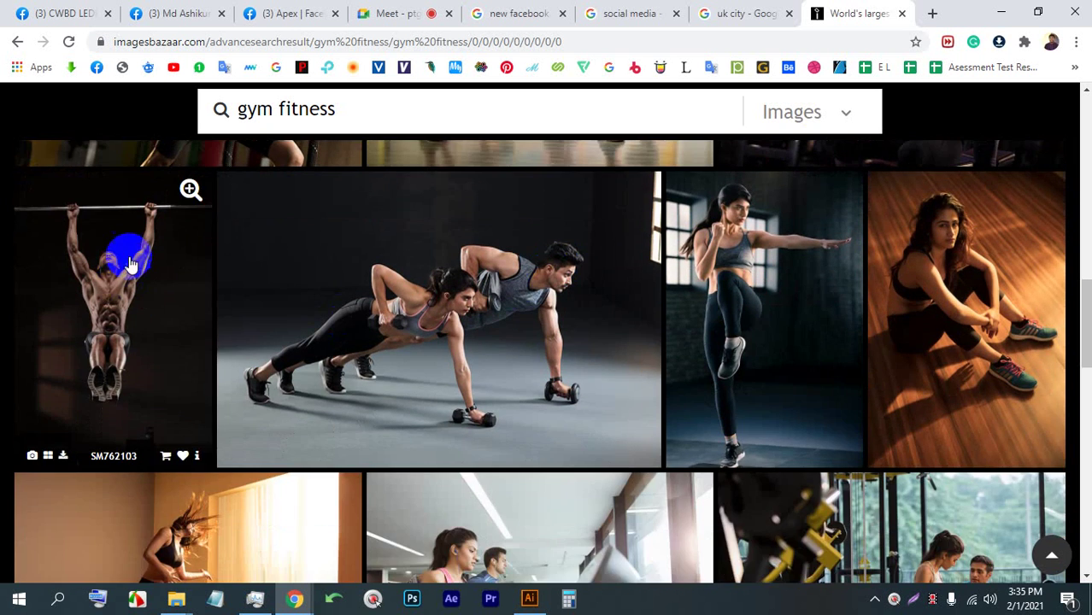
{"action": "left_click", "coordinate": [130, 265]}
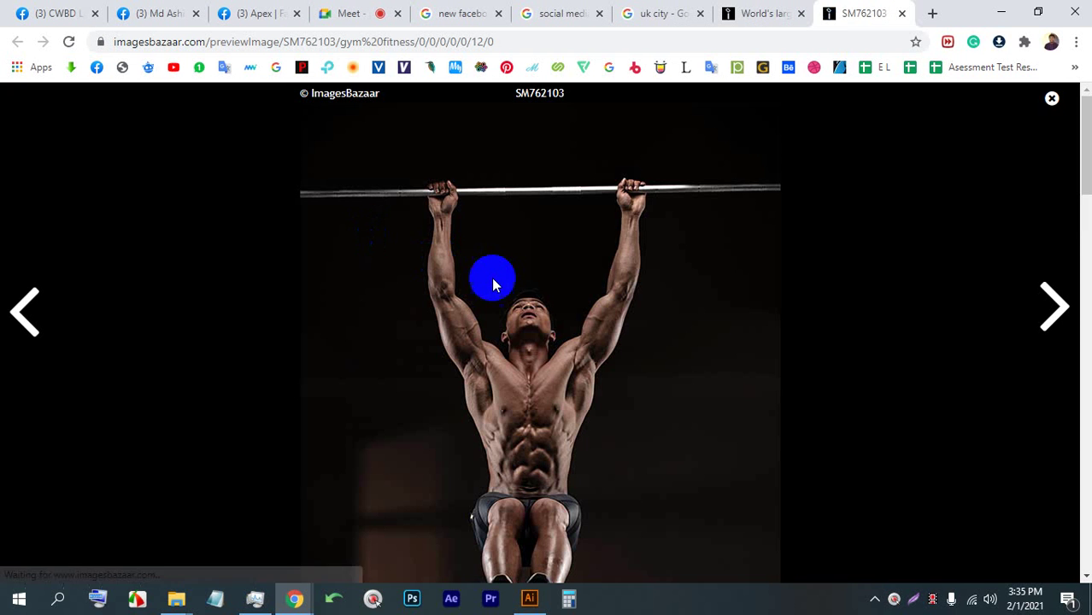
{"action": "right_click", "coordinate": [509, 227]}
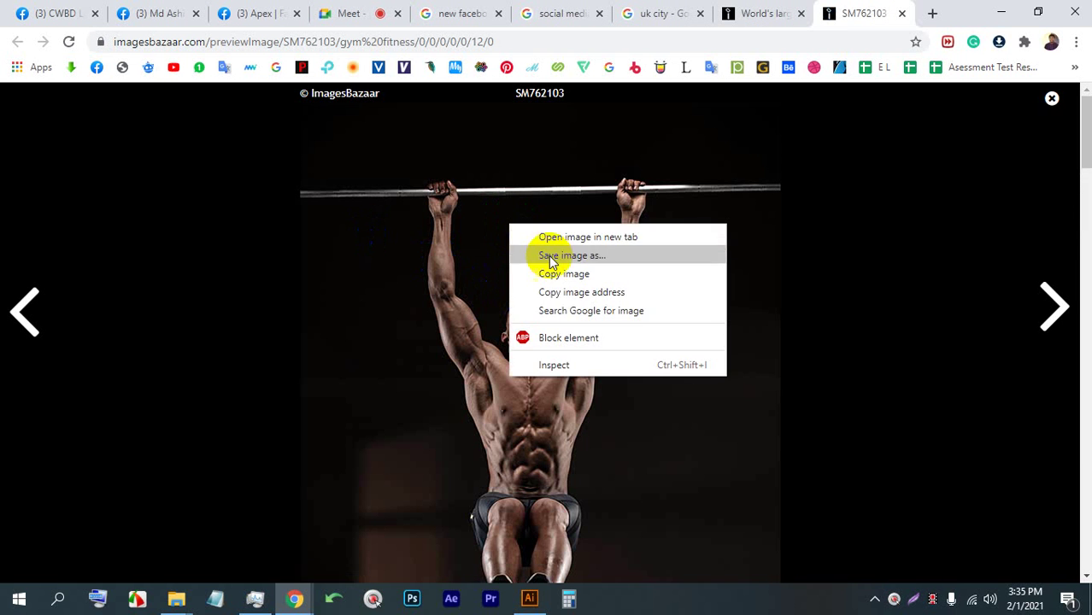
{"action": "left_click", "coordinate": [549, 258]}
{"action": "key", "text": "Return"}
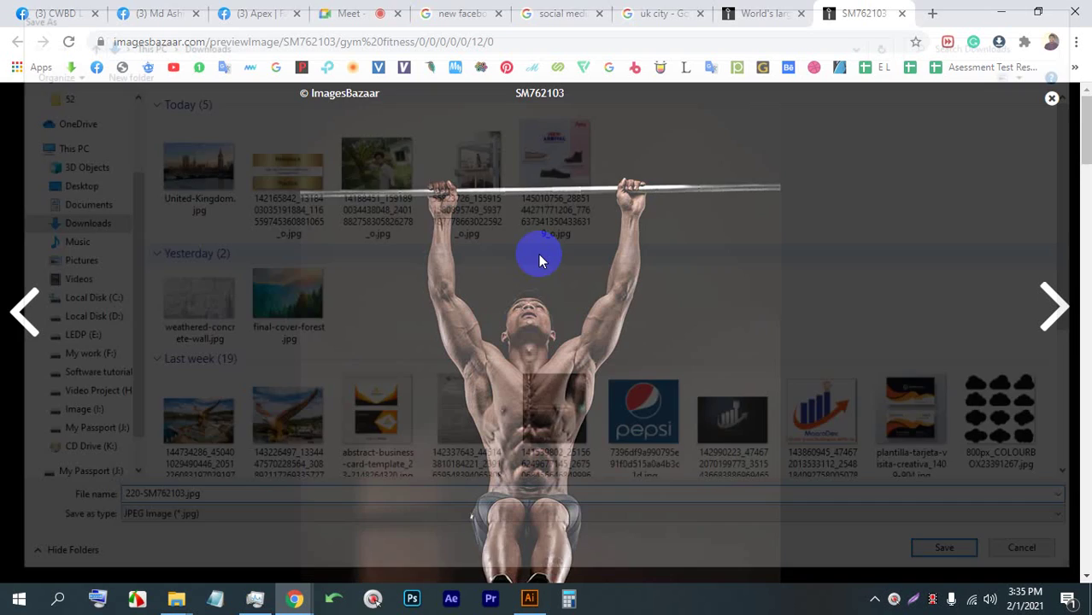
Step: Place the downloaded 220-SM762103.jpg in the Illustrator flyer document beside the artboard and undo the last change to it
{"action": "left_click_drag", "start_coordinate": [54, 555], "coordinate": [732, 451]}
{"action": "scroll", "coordinate": [624, 188], "scroll_direction": "down", "scroll_amount": 3}
{"action": "scroll", "coordinate": [632, 218], "scroll_direction": "up", "scroll_amount": 2}
{"action": "scroll", "coordinate": [638, 334], "scroll_direction": "down", "scroll_amount": 1}
{"action": "key", "text": "ctrl+z"}
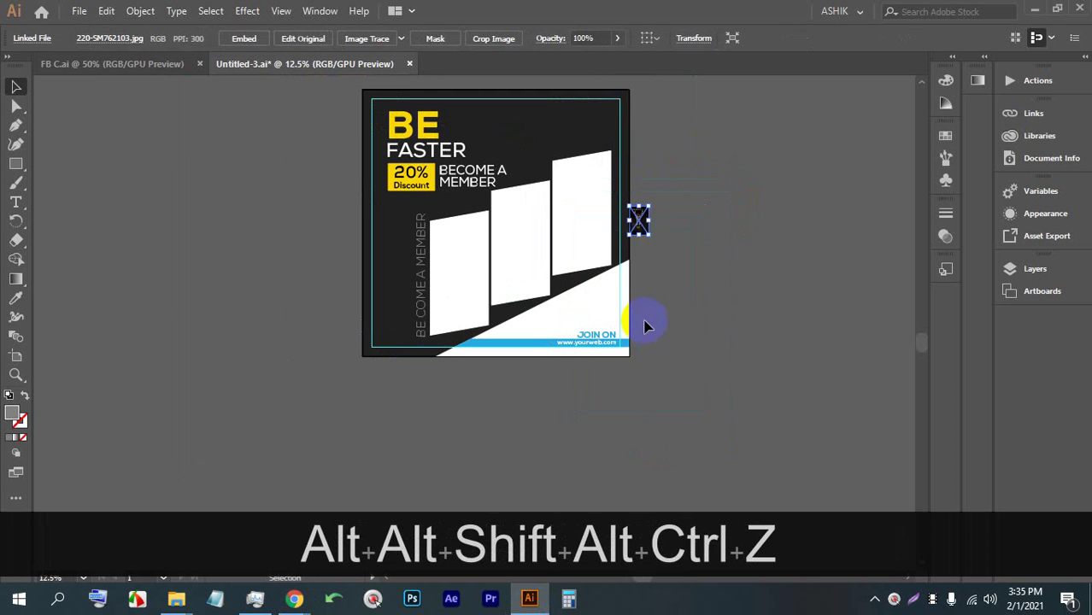
Step: Enlarge the placed pull-up picture proportionally, move it over the artboard's right edge and delete it
{"action": "key", "text": "shift"}
{"action": "left_click_drag", "start_coordinate": [649, 234], "coordinate": [895, 507]}
{"action": "left_click_drag", "start_coordinate": [743, 409], "coordinate": [671, 317]}
{"action": "scroll", "coordinate": [665, 248], "scroll_direction": "up", "scroll_amount": 1}
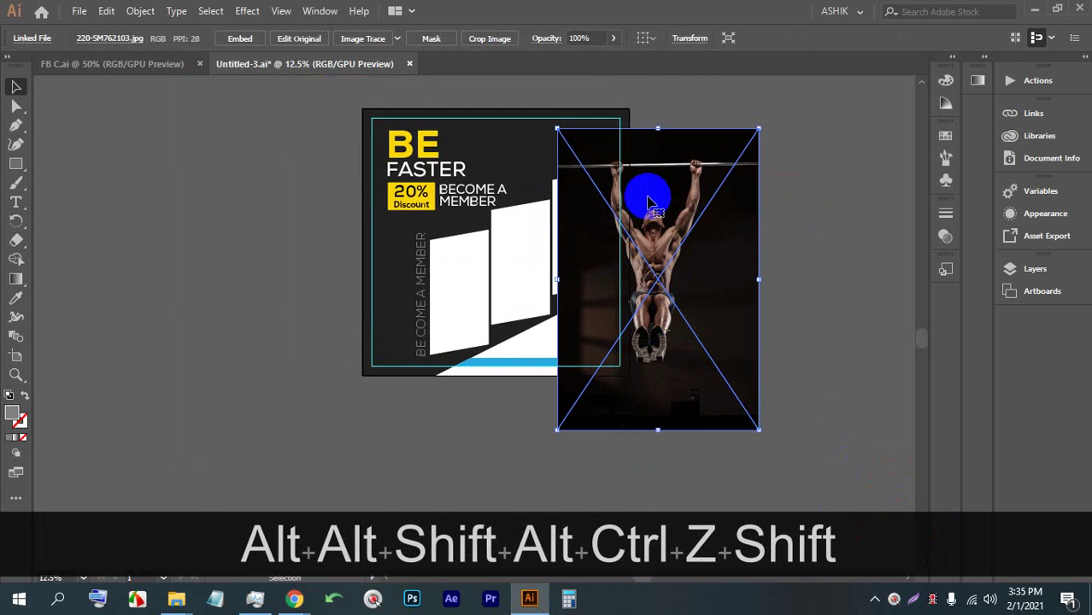
{"action": "scroll", "coordinate": [639, 191], "scroll_direction": "up", "scroll_amount": 3}
{"action": "scroll", "coordinate": [737, 346], "scroll_direction": "down", "scroll_amount": 3}
{"action": "key", "text": "shift"}
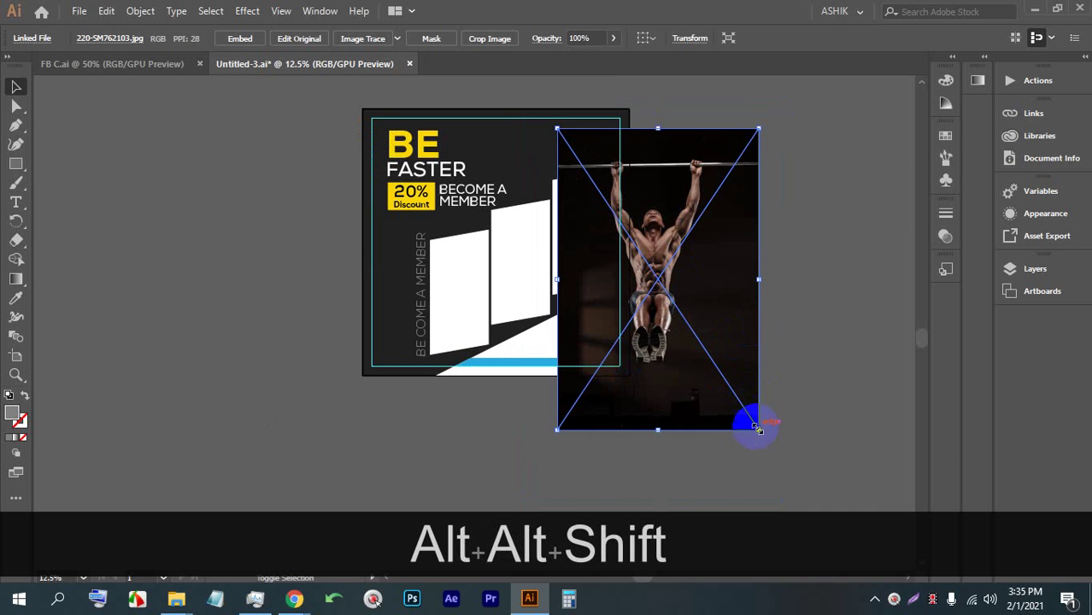
{"action": "left_click_drag", "start_coordinate": [758, 428], "coordinate": [825, 530]}
{"action": "key", "text": "BackSpace"}
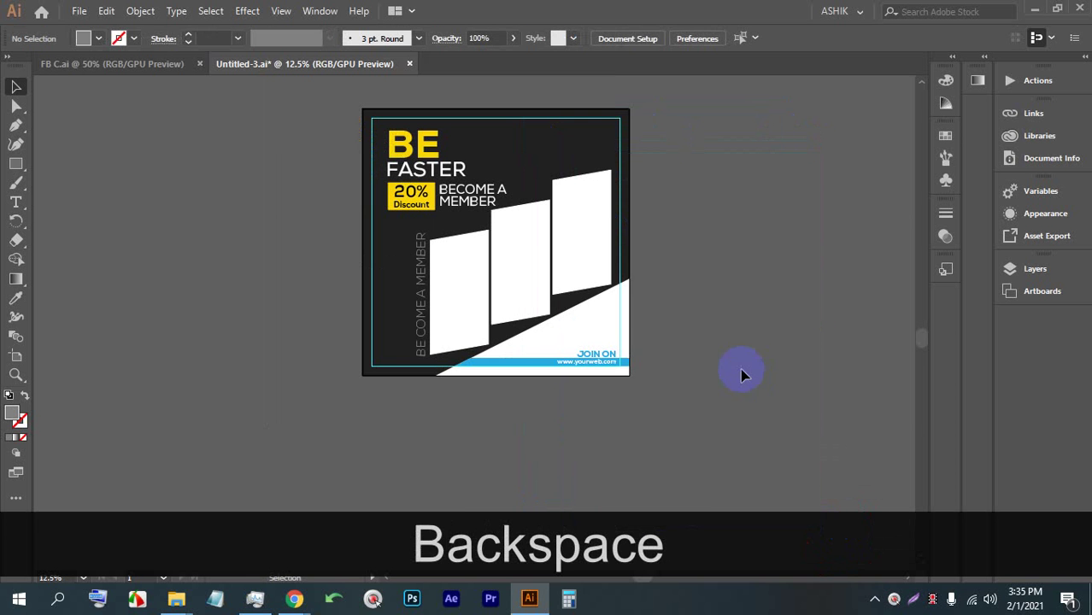
Step: Return to the "gym fitness" results in Chrome and open the picture of the man curling a barbell on a bench
{"action": "mouse_move", "coordinate": [294, 598]}
{"action": "left_click", "coordinate": [224, 518]}
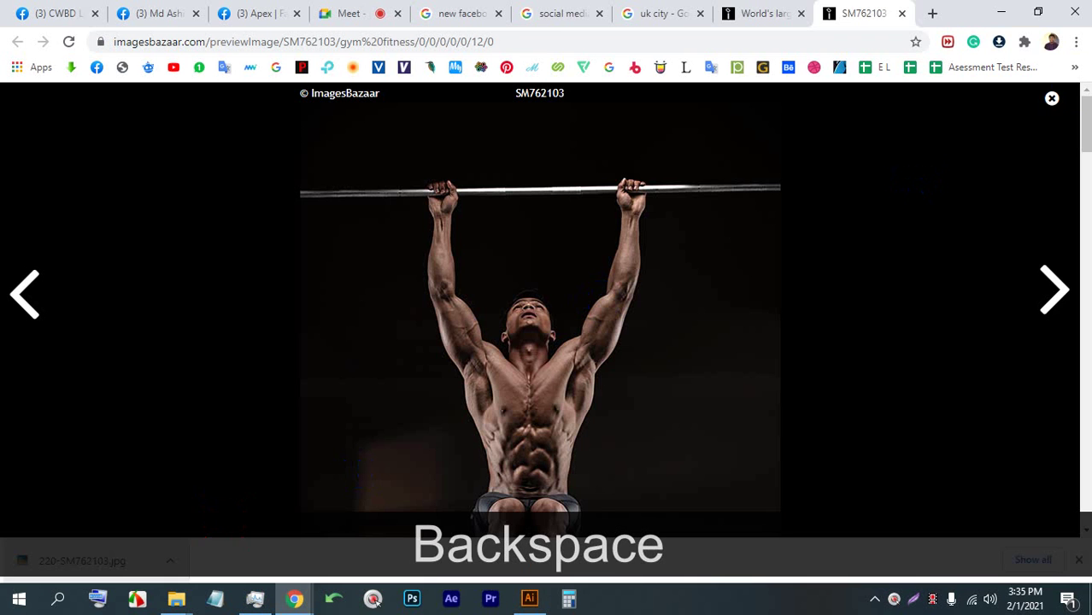
{"action": "left_click", "coordinate": [764, 13]}
{"action": "scroll", "coordinate": [371, 341], "scroll_direction": "down", "scroll_amount": 3}
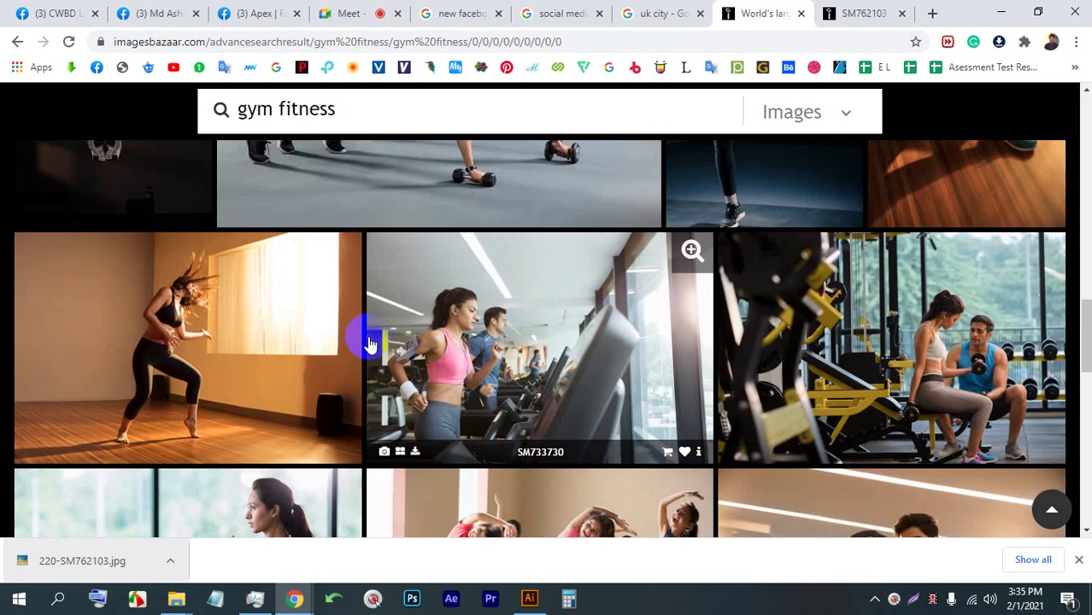
{"action": "scroll", "coordinate": [307, 367], "scroll_direction": "down", "scroll_amount": 2}
{"action": "scroll", "coordinate": [301, 364], "scroll_direction": "down", "scroll_amount": 2}
{"action": "scroll", "coordinate": [310, 364], "scroll_direction": "up", "scroll_amount": 2}
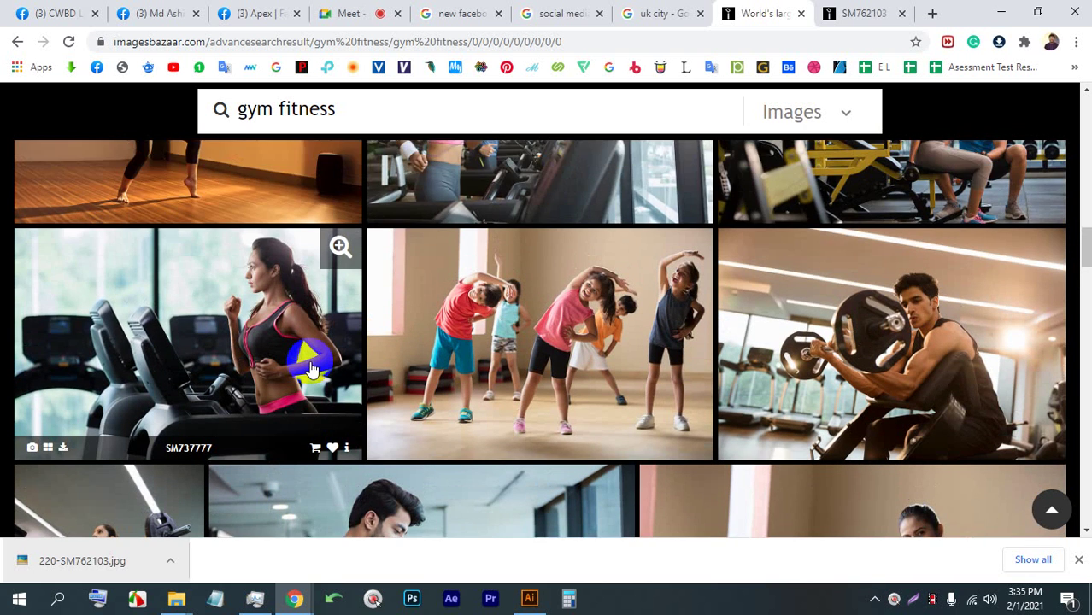
{"action": "scroll", "coordinate": [313, 366], "scroll_direction": "down", "scroll_amount": 2}
{"action": "scroll", "coordinate": [384, 381], "scroll_direction": "up", "scroll_amount": 1}
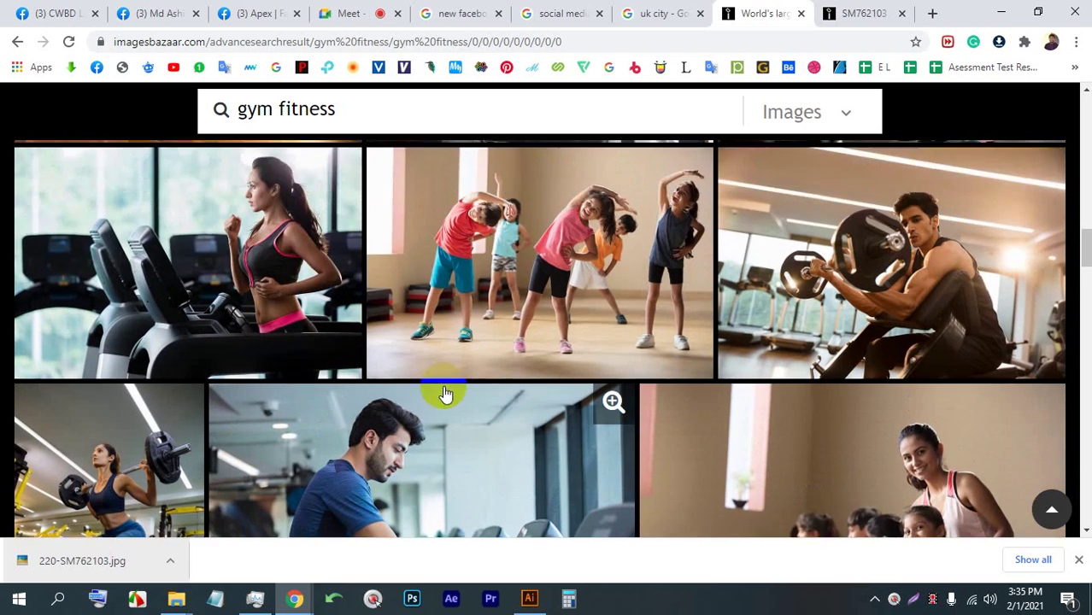
{"action": "scroll", "coordinate": [445, 395], "scroll_direction": "down", "scroll_amount": 2}
{"action": "left_click", "coordinate": [841, 178]}
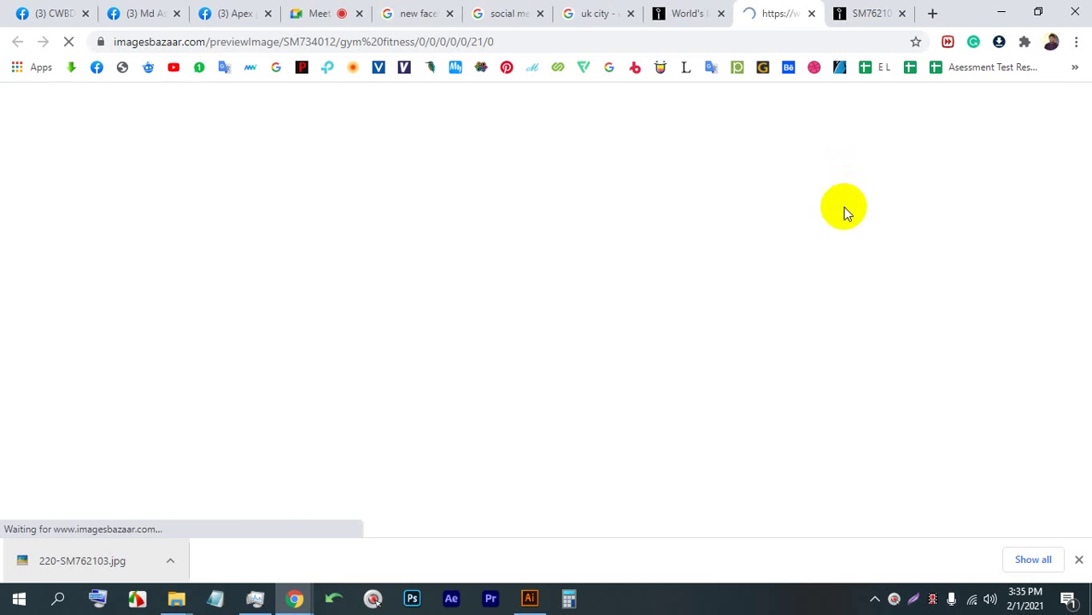
Step: Save the picture of the man curling a barbell to Downloads as 13-SM734012.jpg
{"action": "scroll", "coordinate": [726, 368], "scroll_direction": "down", "scroll_amount": 1}
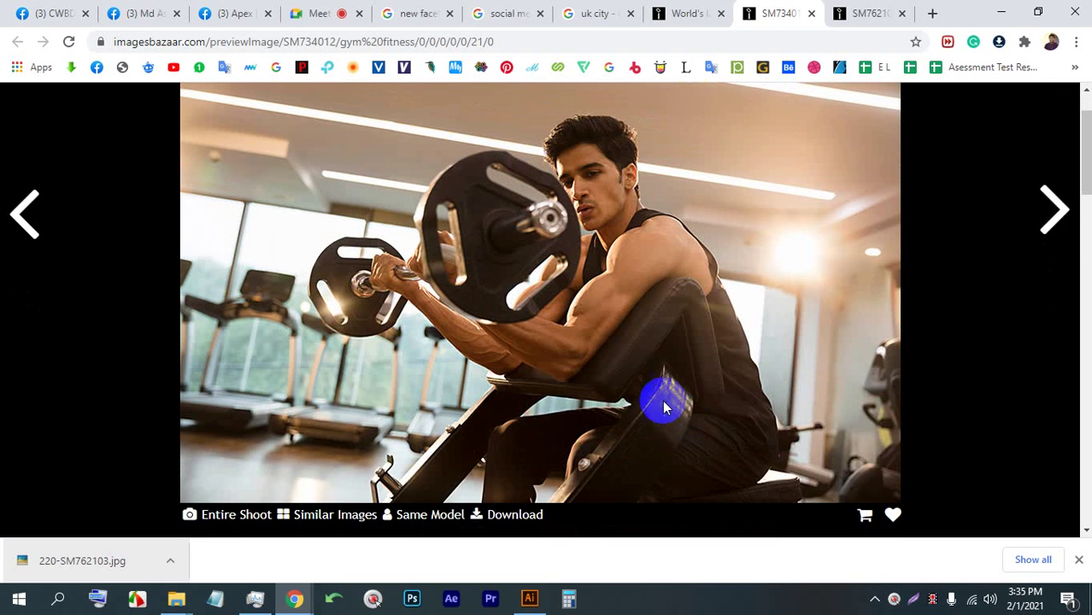
{"action": "scroll", "coordinate": [624, 325], "scroll_direction": "up", "scroll_amount": 1}
{"action": "right_click", "coordinate": [573, 218]}
{"action": "left_click", "coordinate": [619, 247]}
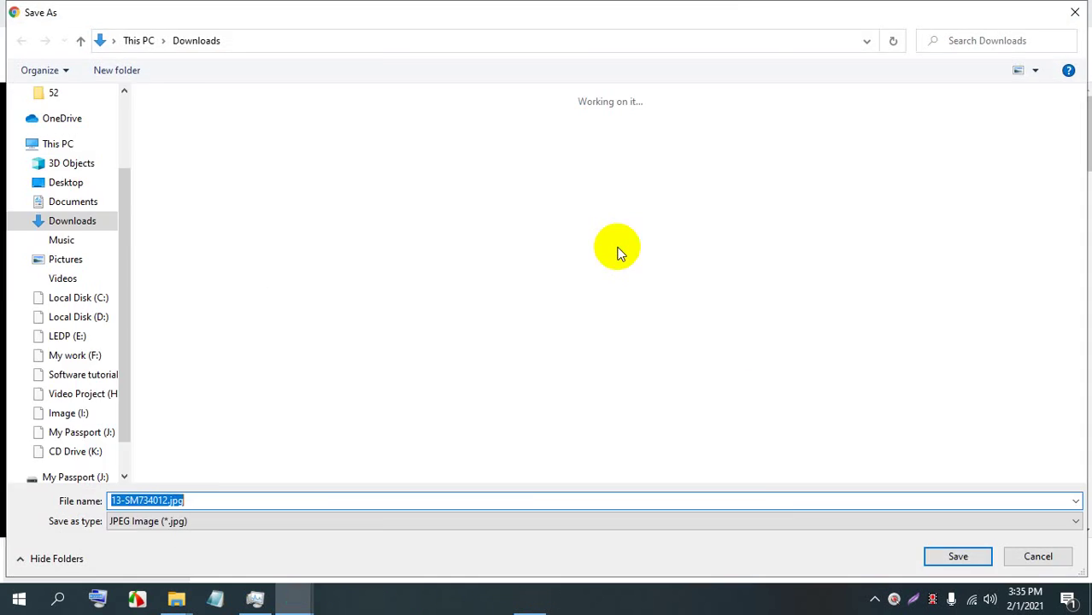
{"action": "key", "text": "Return"}
Step: Place the downloaded 13-SM734012.jpg beside the artboard in the Illustrator flyer document and embed it
{"action": "left_click", "coordinate": [83, 564]}
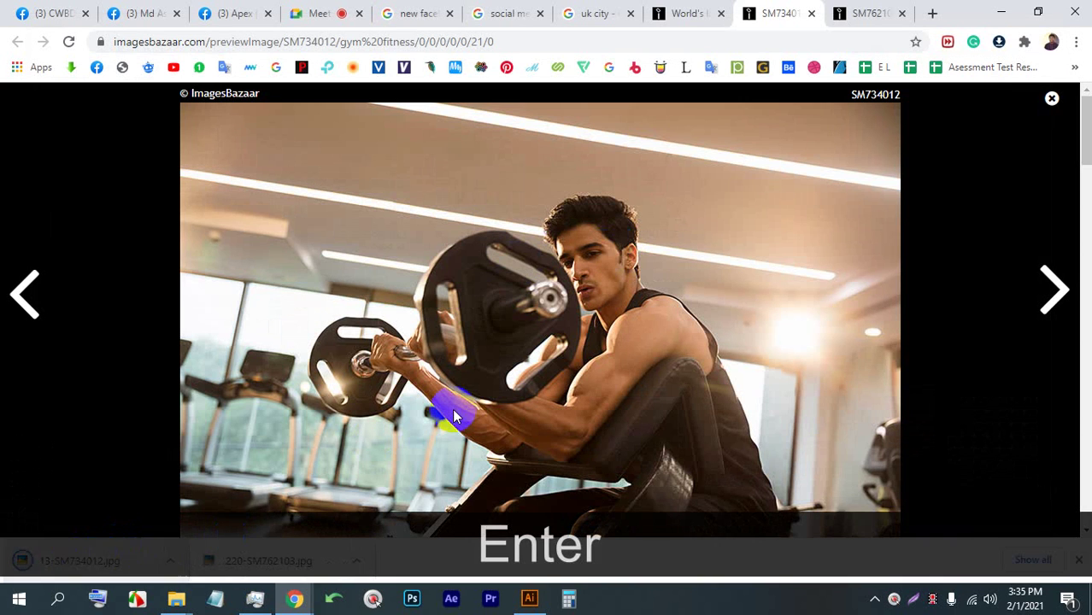
{"action": "left_click_drag", "start_coordinate": [193, 526], "coordinate": [600, 317]}
{"action": "scroll", "coordinate": [504, 315], "scroll_direction": "up", "scroll_amount": 2}
{"action": "left_click", "coordinate": [224, 40]}
{"action": "scroll", "coordinate": [284, 209], "scroll_direction": "down", "scroll_amount": 2}
{"action": "left_click_drag", "start_coordinate": [603, 208], "coordinate": [675, 207]}
{"action": "scroll", "coordinate": [588, 205], "scroll_direction": "up", "scroll_amount": 1}
{"action": "left_click_drag", "start_coordinate": [588, 205], "coordinate": [646, 205]}
Step: Move the barbell picture over the three slanted white panels and send it backward until it lies behind them
{"action": "left_click", "coordinate": [422, 183]}
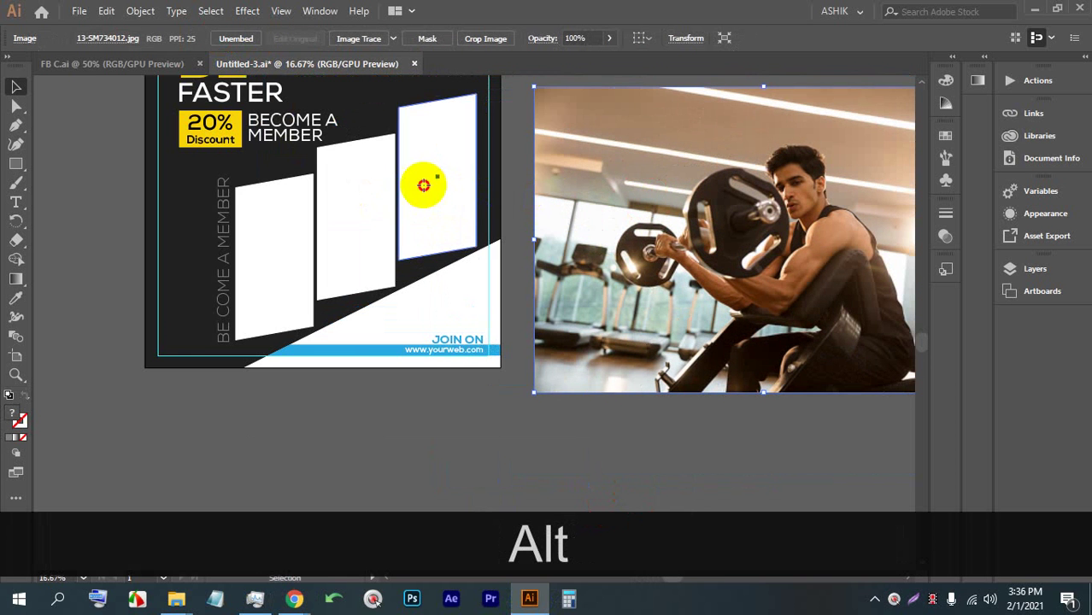
{"action": "left_click", "coordinate": [341, 212], "text": "shift"}
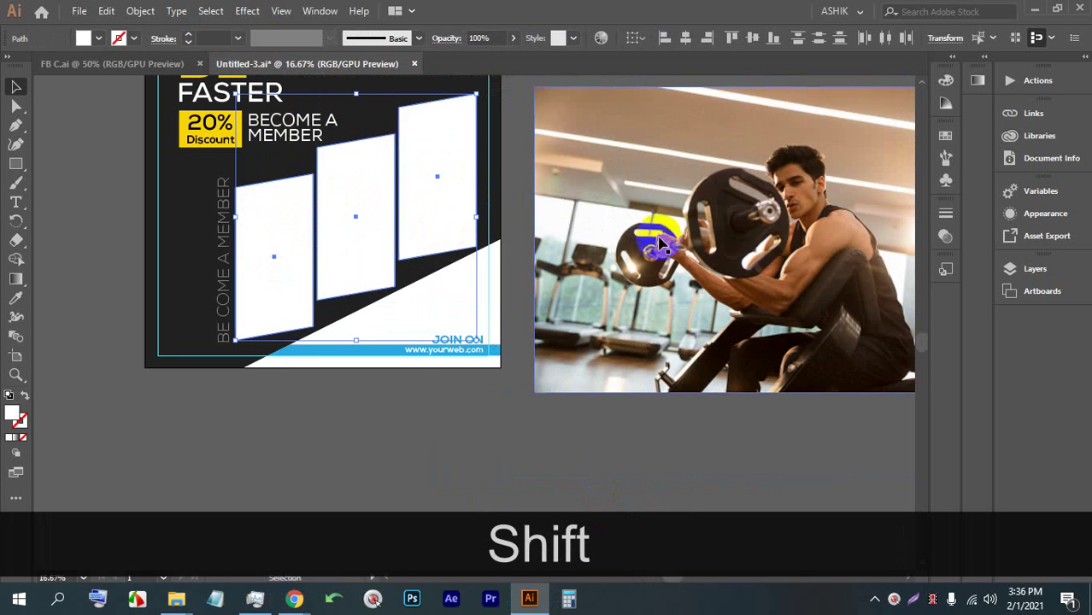
{"action": "left_click_drag", "start_coordinate": [647, 237], "coordinate": [332, 231]}
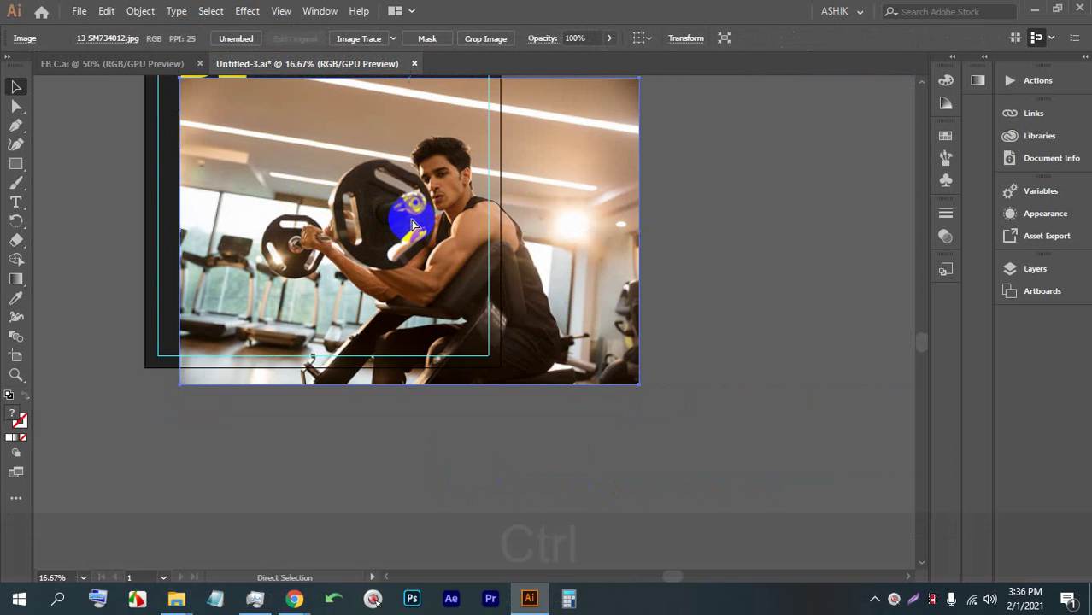
{"action": "key", "text": "ctrl+bracketleft"}
{"action": "key", "text": "ctrl+bracketleft"}
{"action": "key", "text": "ctrl+bracketleft"}
{"action": "key", "text": "ctrl+bracketleft"}
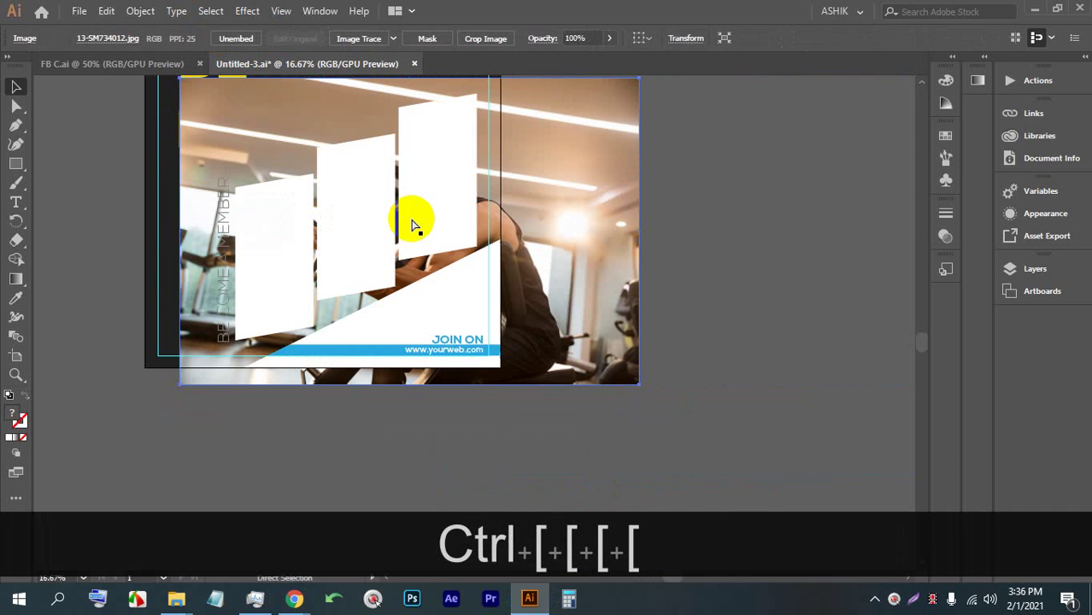
{"action": "scroll", "coordinate": [632, 286], "scroll_direction": "up", "scroll_amount": 1}
{"action": "scroll", "coordinate": [444, 178], "scroll_direction": "up", "scroll_amount": 1, "text": "alt"}
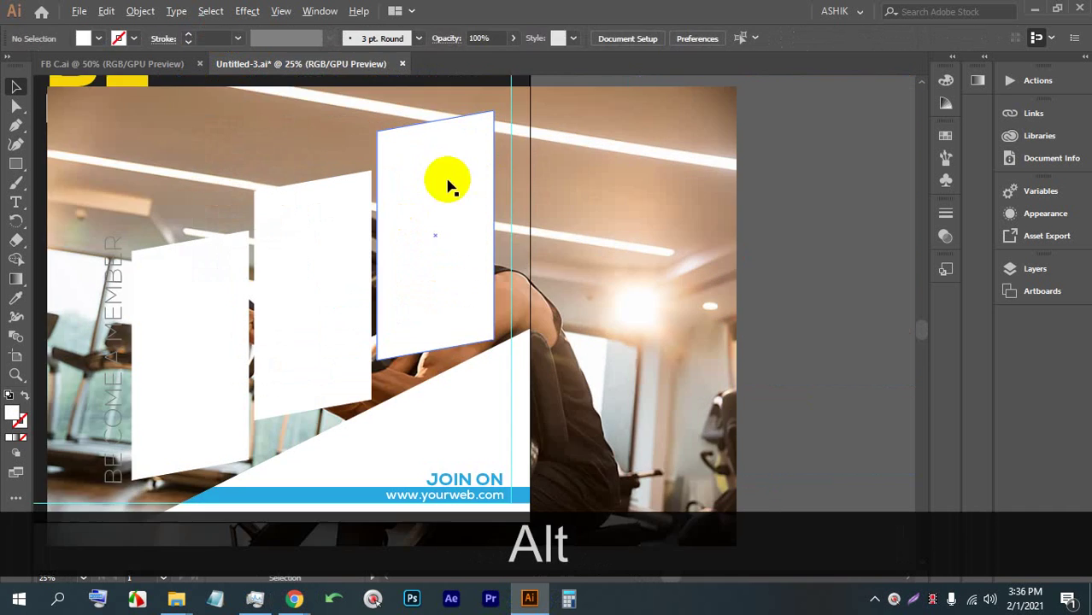
Step: Combine the three slanted white panels into one compound path
{"action": "left_click", "coordinate": [756, 209]}
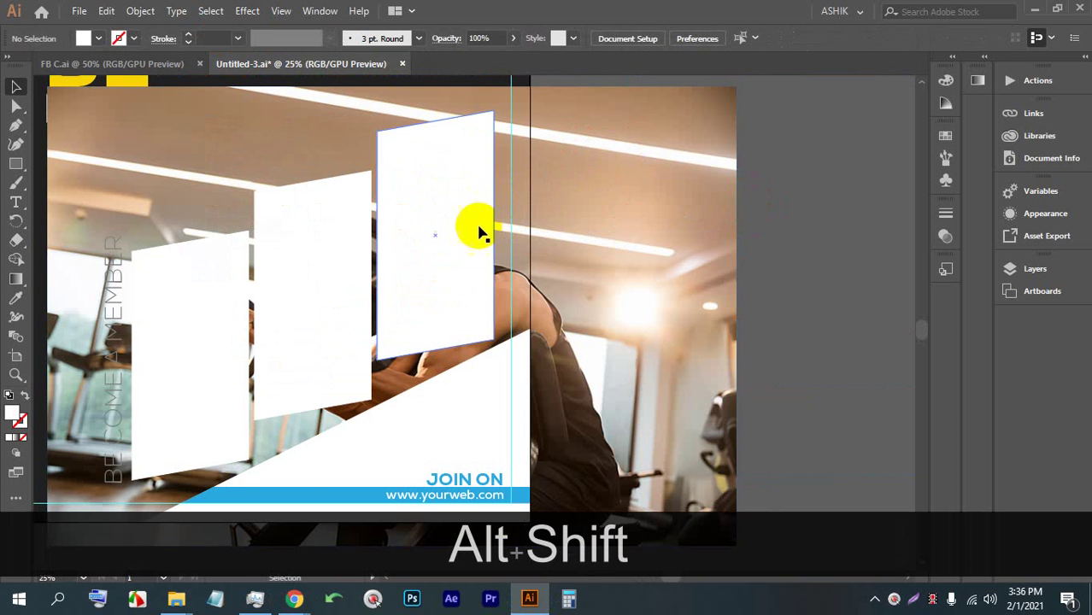
{"action": "left_click", "coordinate": [480, 226]}
{"action": "left_click", "coordinate": [320, 275], "text": "shift"}
{"action": "left_click", "coordinate": [227, 329], "text": "shift"}
{"action": "left_click", "coordinate": [141, 10]}
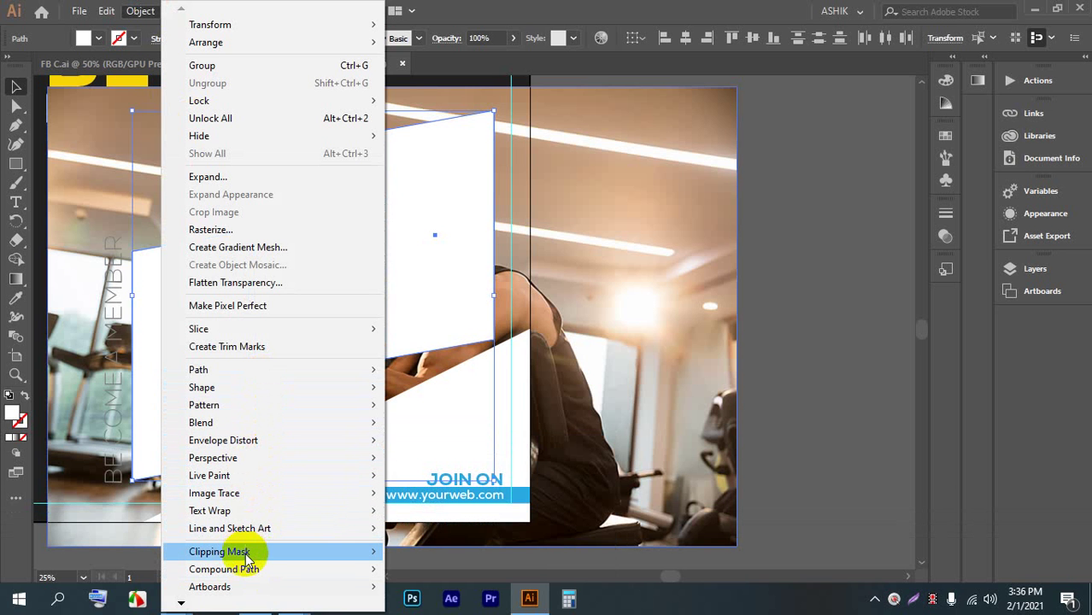
{"action": "mouse_move", "coordinate": [313, 574]}
{"action": "key", "text": "shift"}
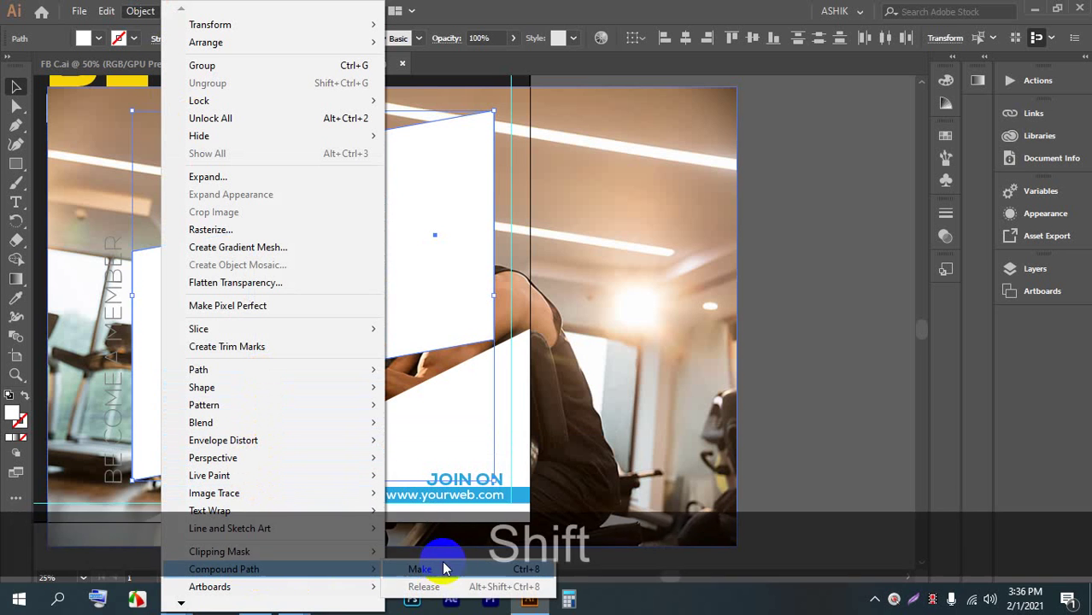
{"action": "left_click", "coordinate": [451, 569]}
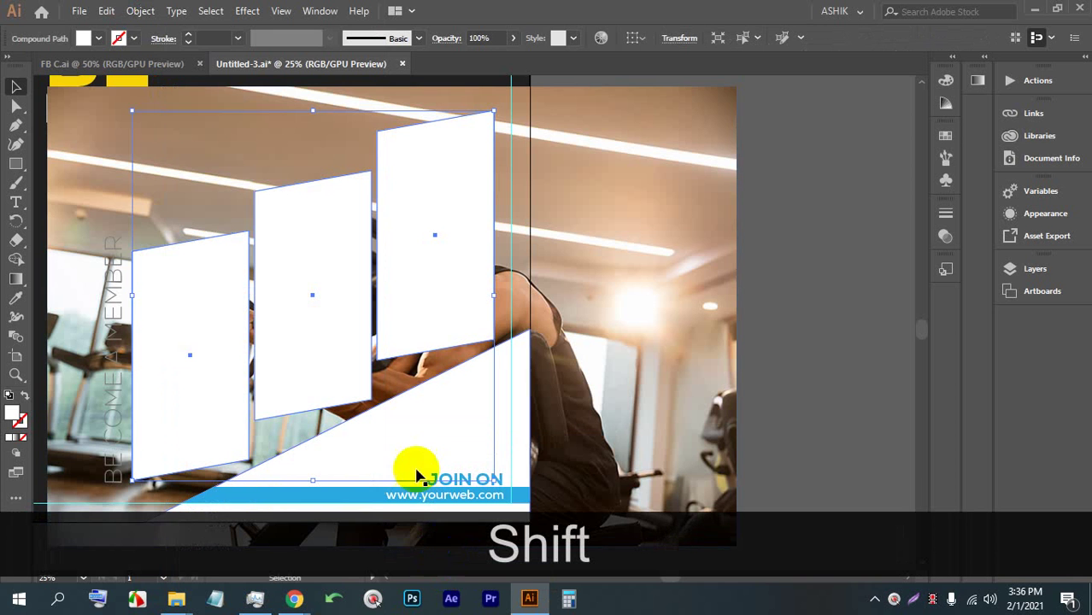
Step: Clip the barbell picture to the compound path of slanted panels with a clipping mask
{"action": "left_click", "coordinate": [763, 268]}
{"action": "left_click", "coordinate": [451, 263]}
{"action": "left_click", "coordinate": [451, 261], "text": "shift"}
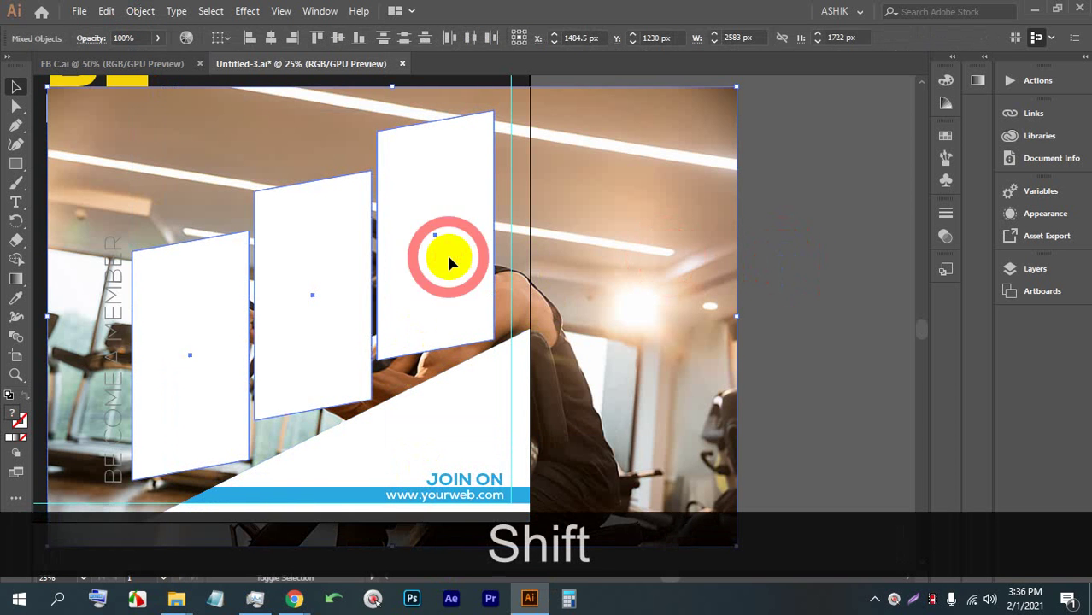
{"action": "key", "text": "ctrl"}
{"action": "key", "text": "ctrl+shift+7"}
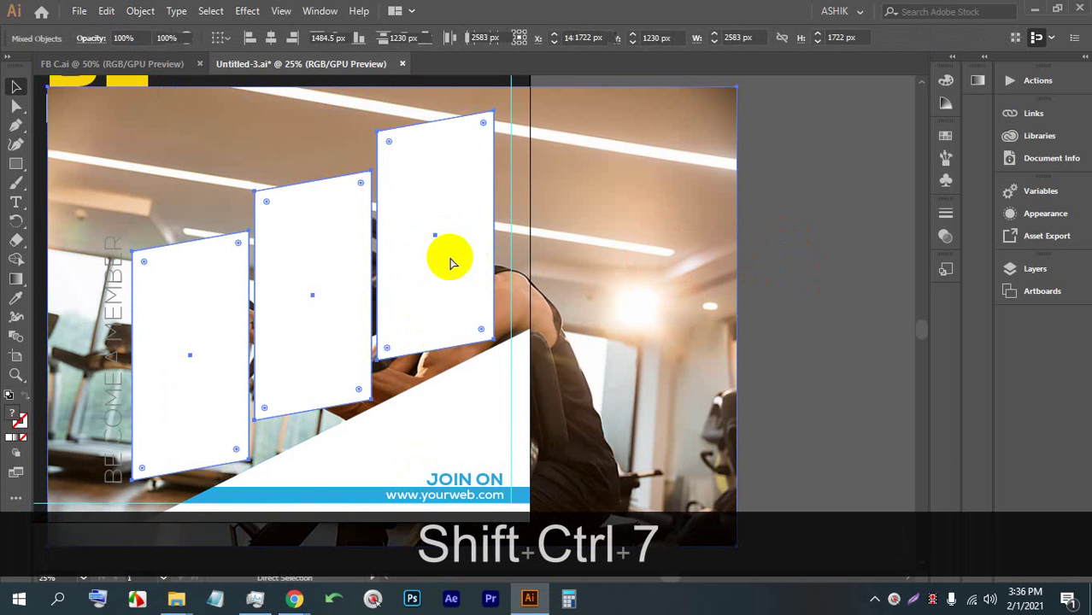
{"action": "scroll", "coordinate": [446, 257], "scroll_direction": "down", "scroll_amount": 1, "text": "alt"}
{"action": "scroll", "coordinate": [412, 203], "scroll_direction": "up", "scroll_amount": 1}
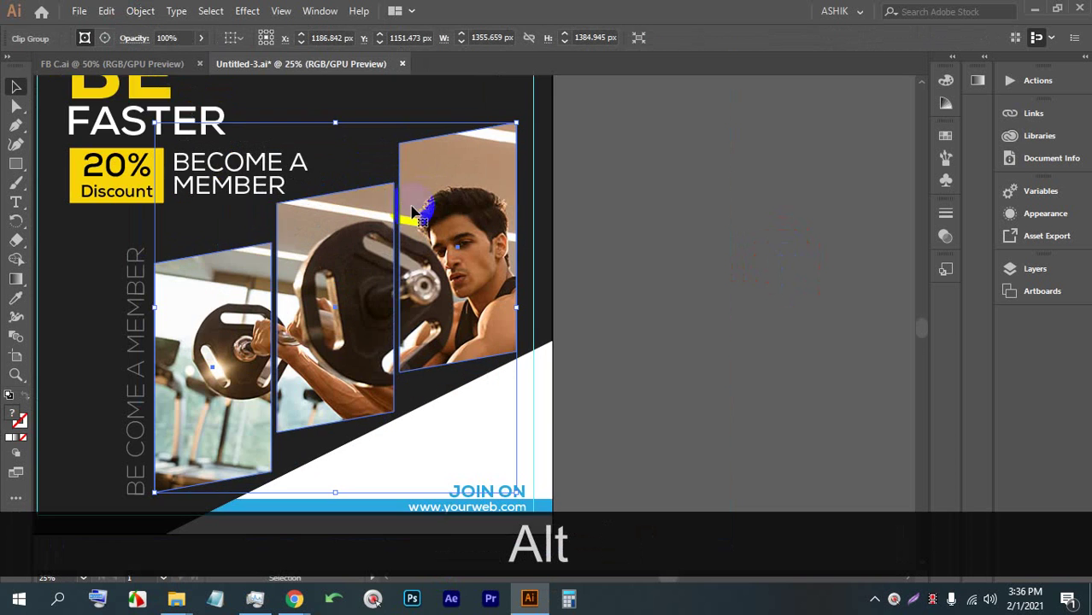
Step: Isolate the clip group and scale the barbell picture down proportionally inside the panels
{"action": "double_click", "coordinate": [446, 208]}
{"action": "scroll", "coordinate": [459, 214], "scroll_direction": "down", "scroll_amount": 1}
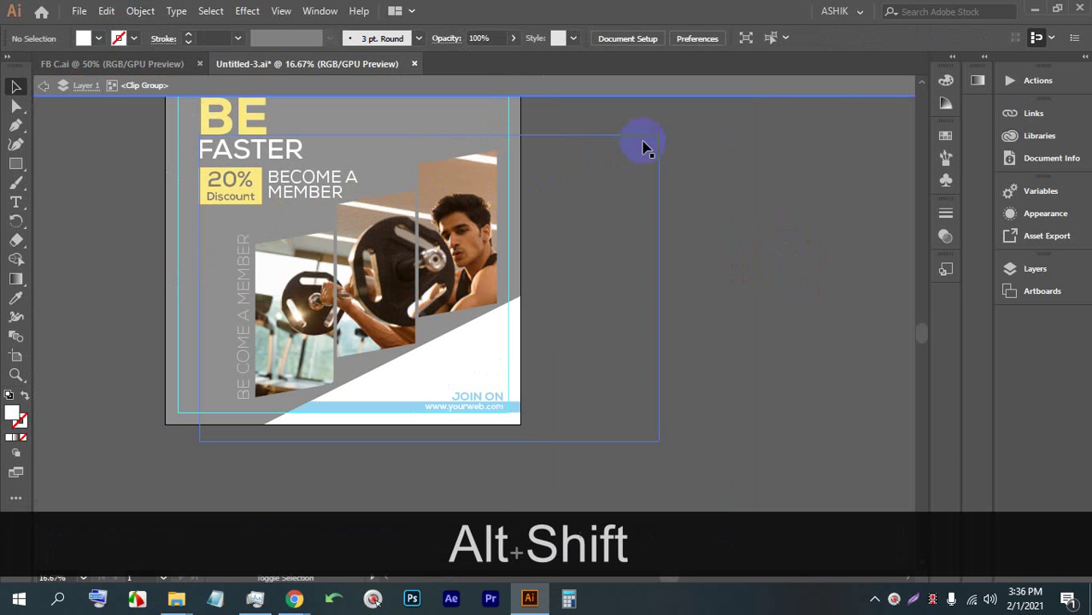
{"action": "left_click", "coordinate": [453, 221], "text": "alt+shift"}
{"action": "left_click_drag", "start_coordinate": [659, 137], "coordinate": [637, 148]}
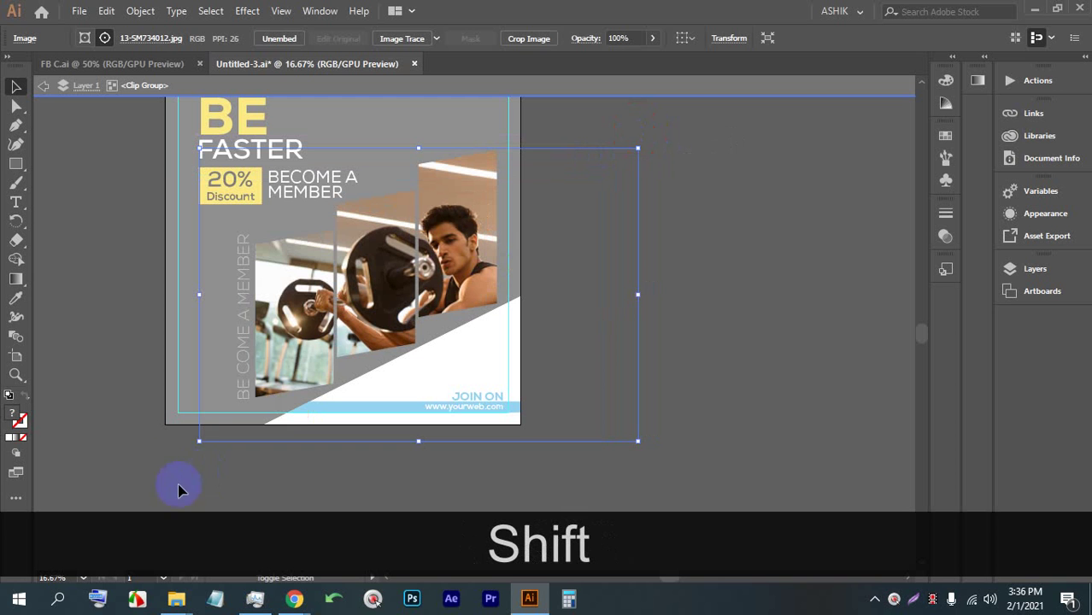
{"action": "left_click_drag", "start_coordinate": [199, 441], "coordinate": [242, 408]}
Step: Shift the clipped picture left so the man's face sits across the middle and right panels, and leave the clip group
{"action": "key", "text": "Left"}
{"action": "key", "text": "Left"}
{"action": "key", "text": "Left"}
{"action": "key", "text": "Left"}
{"action": "key", "text": "Left"}
{"action": "key", "text": "Left"}
{"action": "key", "text": "Left"}
{"action": "key", "text": "Left"}
{"action": "key", "text": "Left"}
{"action": "key", "text": "Left"}
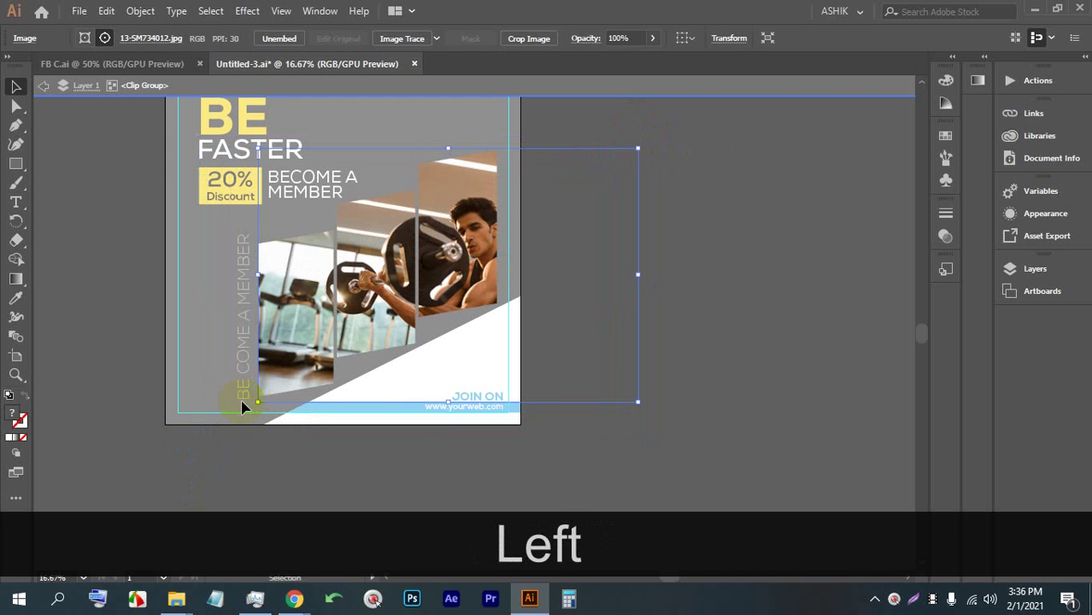
{"action": "key", "text": "Left"}
{"action": "key", "text": "Left"}
{"action": "key", "text": "Left"}
{"action": "key", "text": "Left"}
{"action": "key", "text": "Left"}
{"action": "key", "text": "Left"}
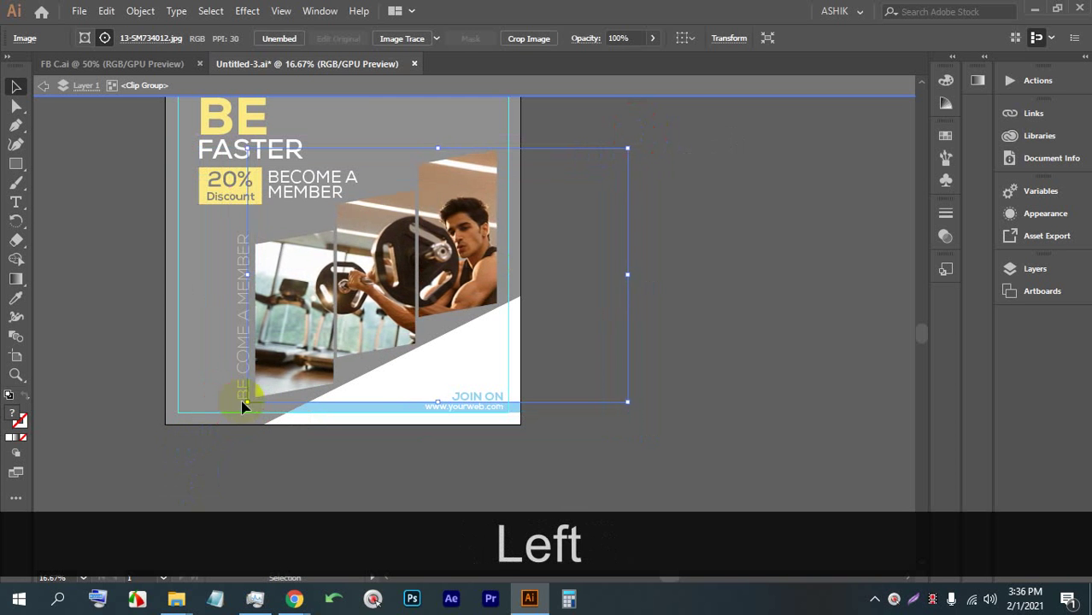
{"action": "left_click_drag", "start_coordinate": [386, 291], "coordinate": [337, 284]}
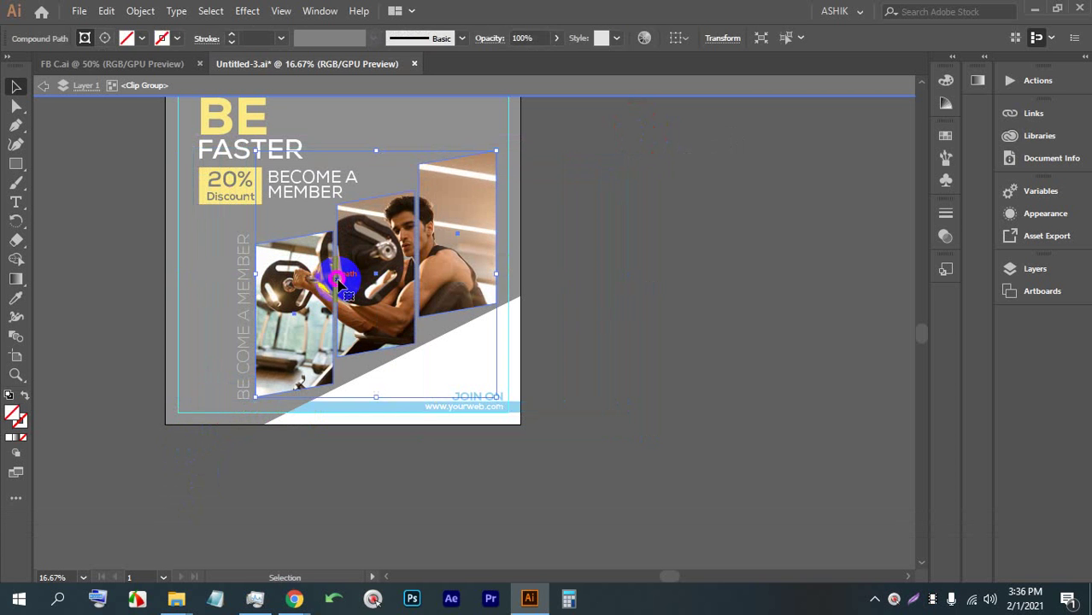
{"action": "left_click", "coordinate": [659, 243]}
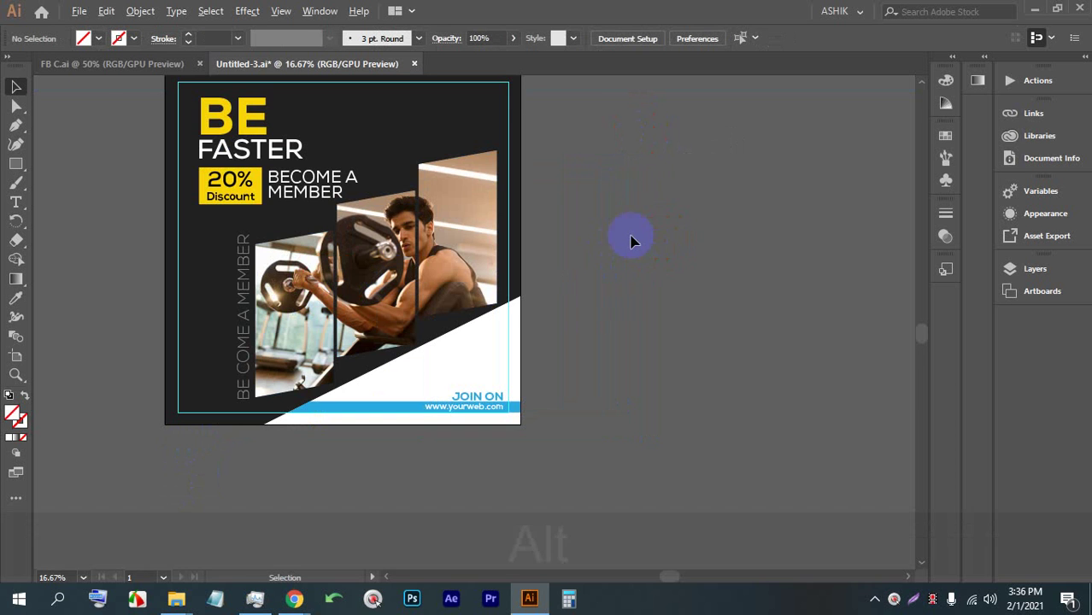
Step: Save the flyer document with the clipped gym picture
{"action": "scroll", "coordinate": [419, 317], "scroll_direction": "up", "scroll_amount": 1, "text": "alt"}
{"action": "scroll", "coordinate": [417, 313], "scroll_direction": "up", "scroll_amount": 1}
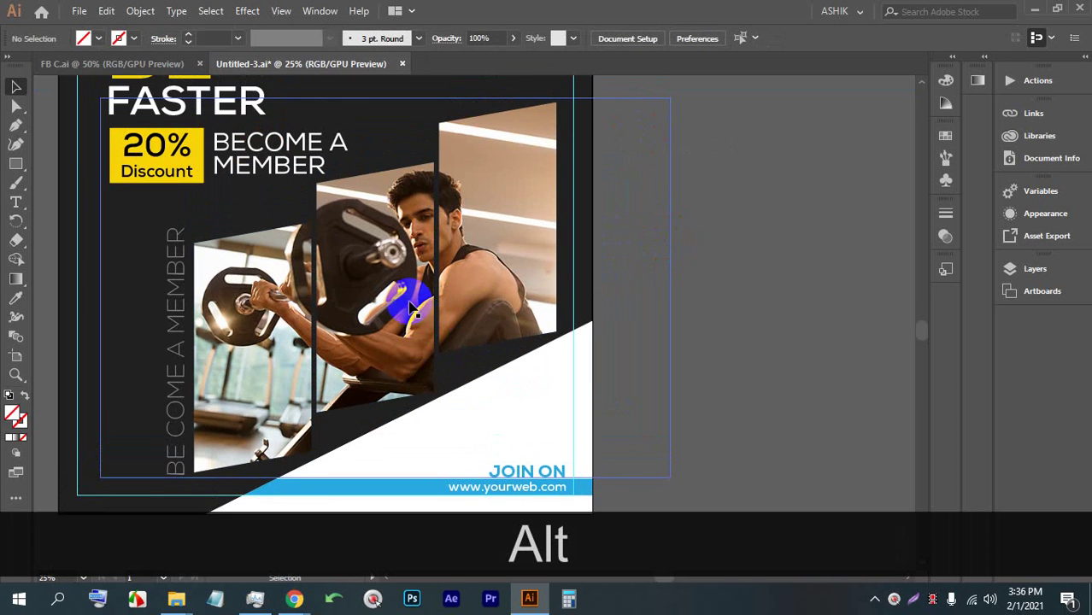
{"action": "scroll", "coordinate": [413, 310], "scroll_direction": "down", "scroll_amount": 2, "text": "alt"}
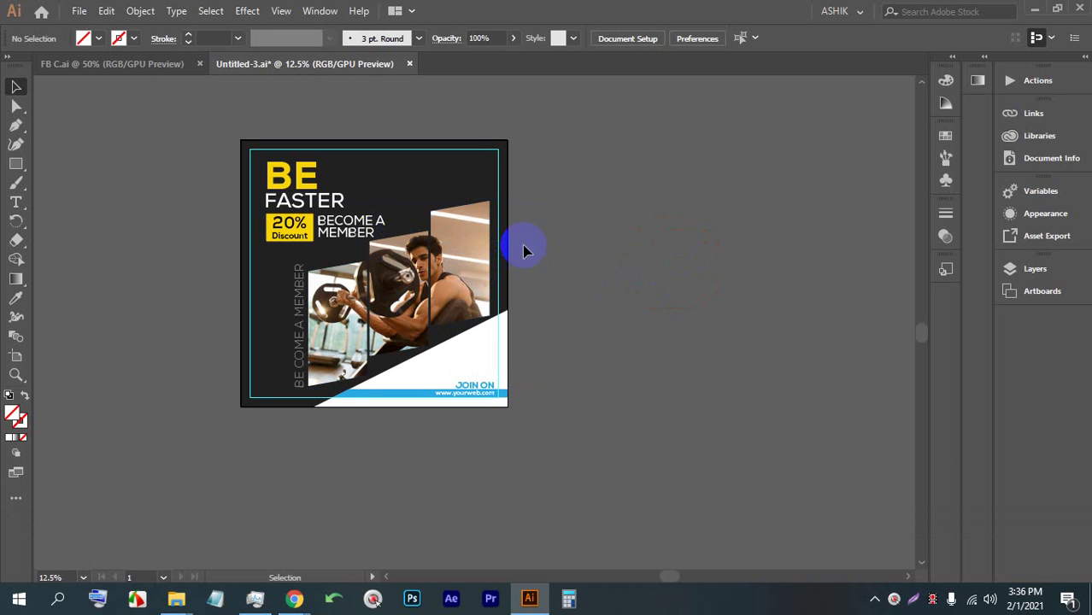
{"action": "key", "text": "alt"}
{"action": "key", "text": "ctrl+alt+s"}
{"action": "key", "text": "ctrl+alt+s"}
{"action": "key", "text": "ctrl+alt+s"}
{"action": "key", "text": "ctrl+alt+s"}
{"action": "key", "text": "ctrl+alt+s"}
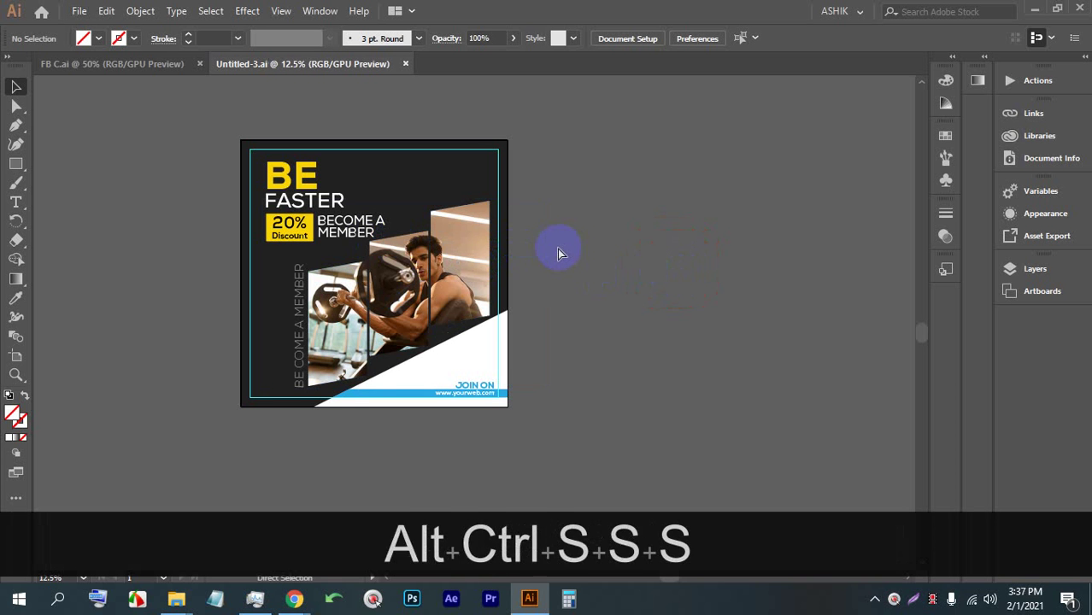
Step: Inspect the clipped picture panels up close and the flyer's overall layout
{"action": "scroll", "coordinate": [439, 181], "scroll_direction": "up", "scroll_amount": 1}
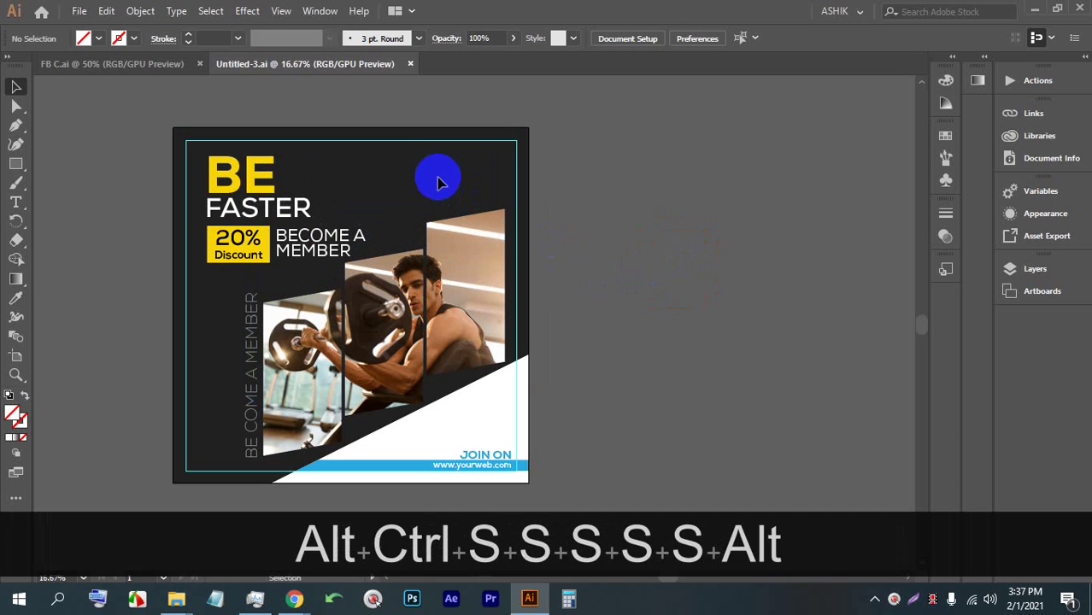
{"action": "key", "text": "alt"}
{"action": "left_click_drag", "start_coordinate": [445, 196], "coordinate": [443, 209]}
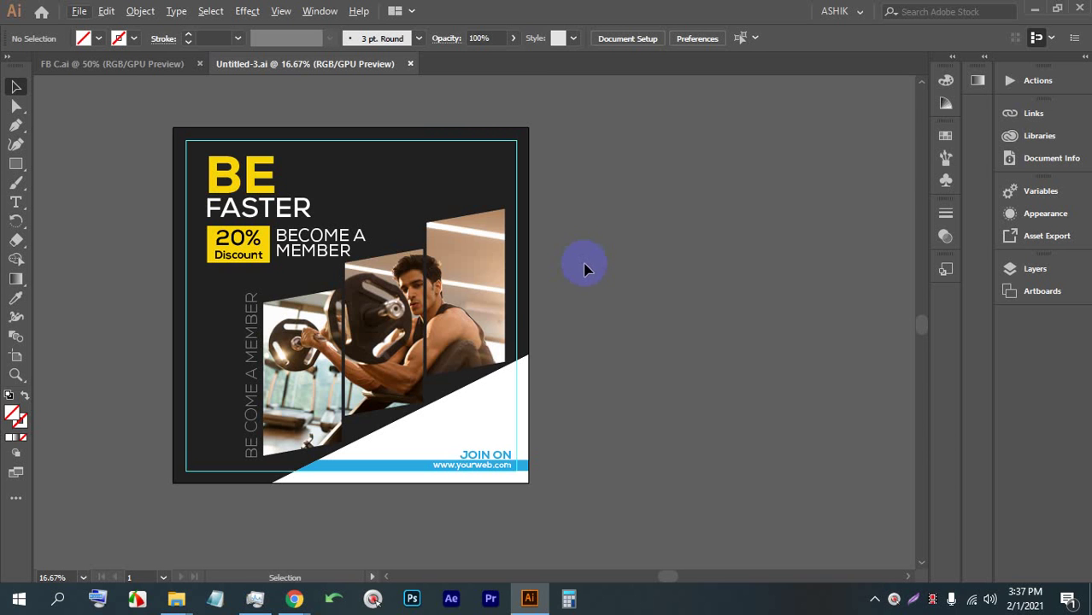
{"action": "left_click_drag", "start_coordinate": [512, 300], "coordinate": [503, 343]}
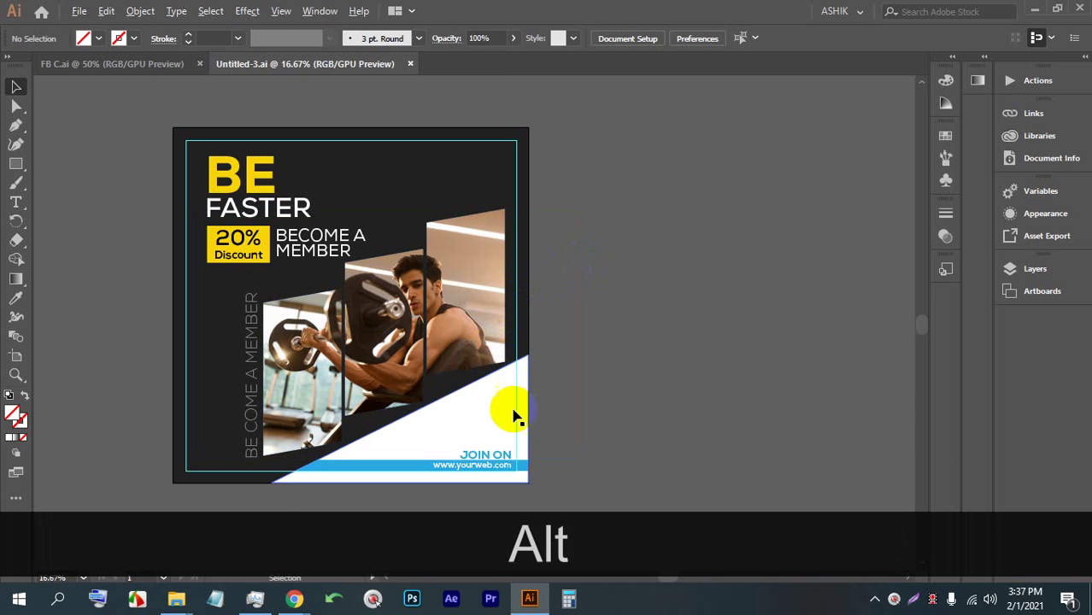
{"action": "scroll", "coordinate": [508, 410], "scroll_direction": "down", "scroll_amount": 1}
{"action": "scroll", "coordinate": [453, 256], "scroll_direction": "up", "scroll_amount": 1}
{"action": "left_click_drag", "start_coordinate": [490, 317], "coordinate": [428, 341]}
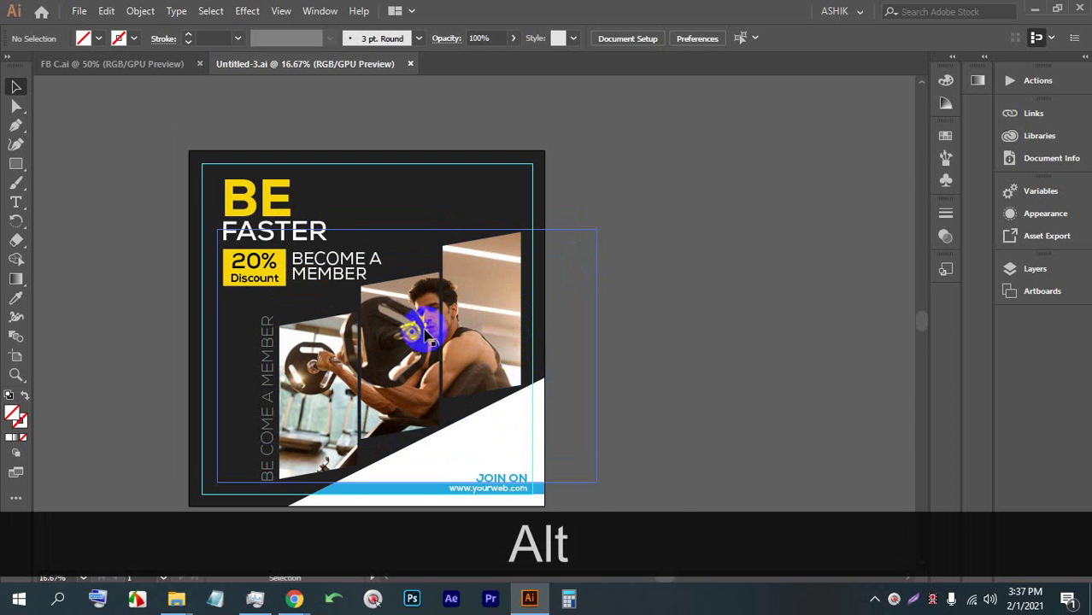
{"action": "scroll", "coordinate": [425, 321], "scroll_direction": "up", "scroll_amount": 1}
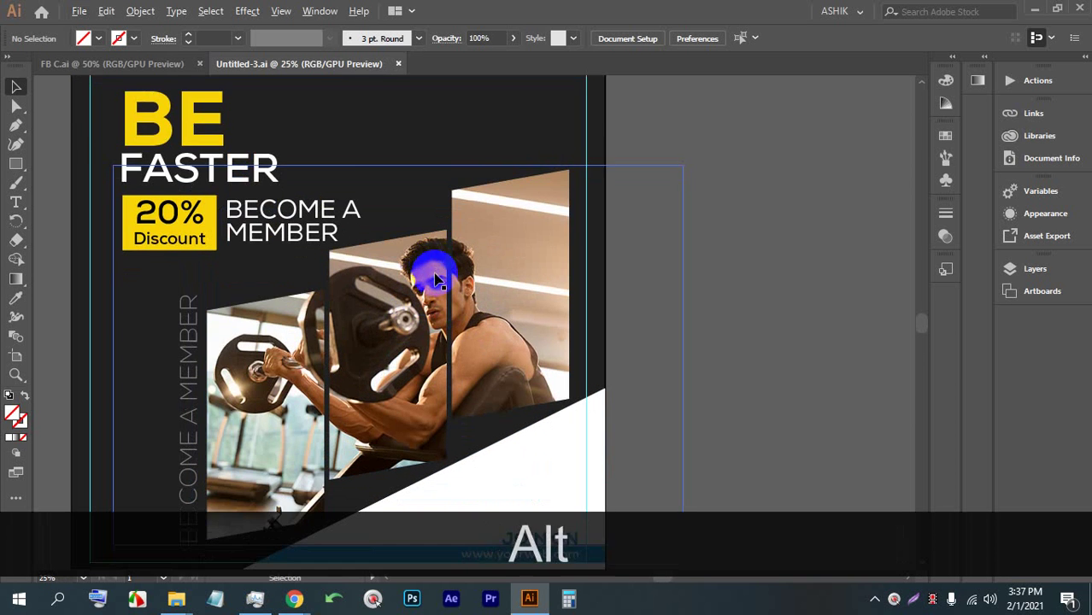
{"action": "scroll", "coordinate": [419, 264], "scroll_direction": "down", "scroll_amount": 1}
{"action": "left_click_drag", "start_coordinate": [579, 299], "coordinate": [529, 291]}
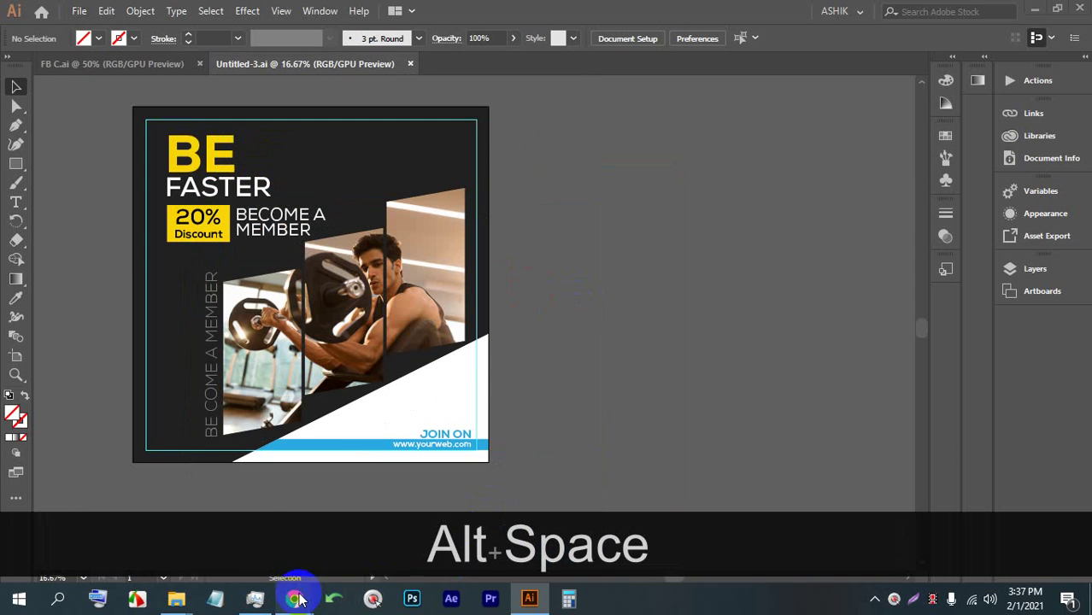
Step: Switch to Chrome and check the Google Meet call
{"action": "mouse_move", "coordinate": [292, 594]}
{"action": "left_click", "coordinate": [224, 518]}
{"action": "left_click", "coordinate": [297, 13]}
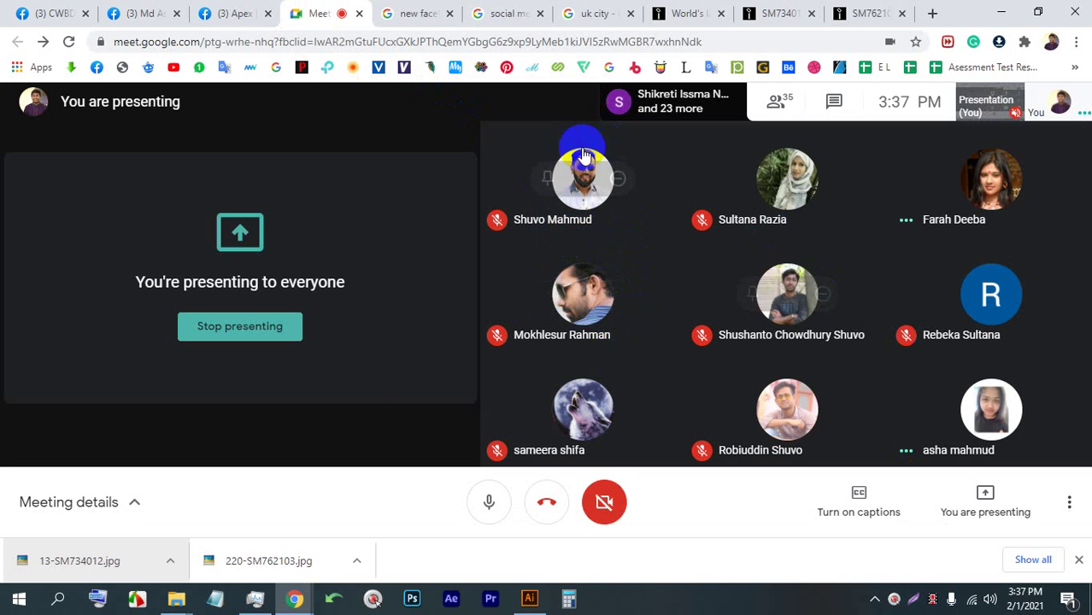
Step: Return to the flyer in Illustrator, save it again and view its text and picture panels
{"action": "left_click", "coordinate": [530, 600]}
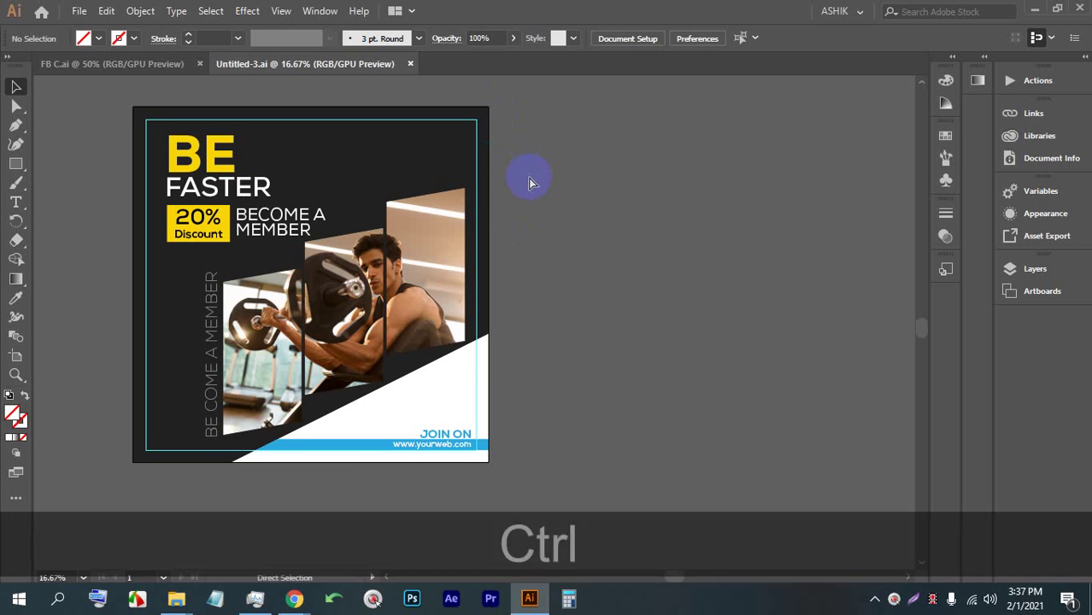
{"action": "key", "text": "ctrl+s"}
{"action": "scroll", "coordinate": [306, 236], "scroll_direction": "up", "scroll_amount": 1, "text": "alt"}
{"action": "scroll", "coordinate": [306, 238], "scroll_direction": "down", "scroll_amount": 1, "text": "alt"}
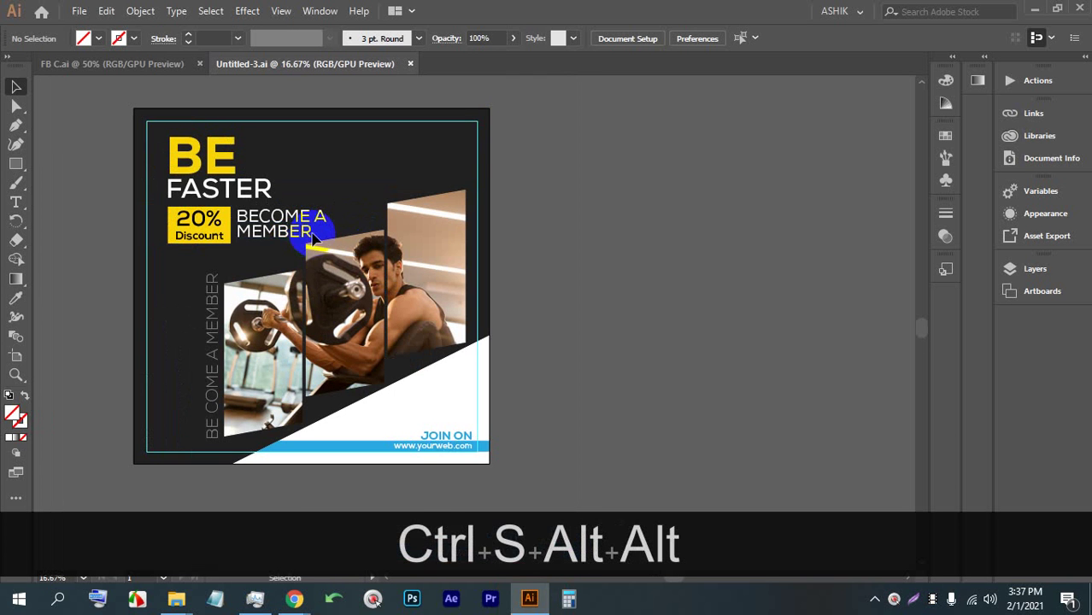
{"action": "left_click_drag", "start_coordinate": [305, 231], "coordinate": [274, 205]}
{"action": "scroll", "coordinate": [271, 200], "scroll_direction": "up", "scroll_amount": 1, "text": "alt"}
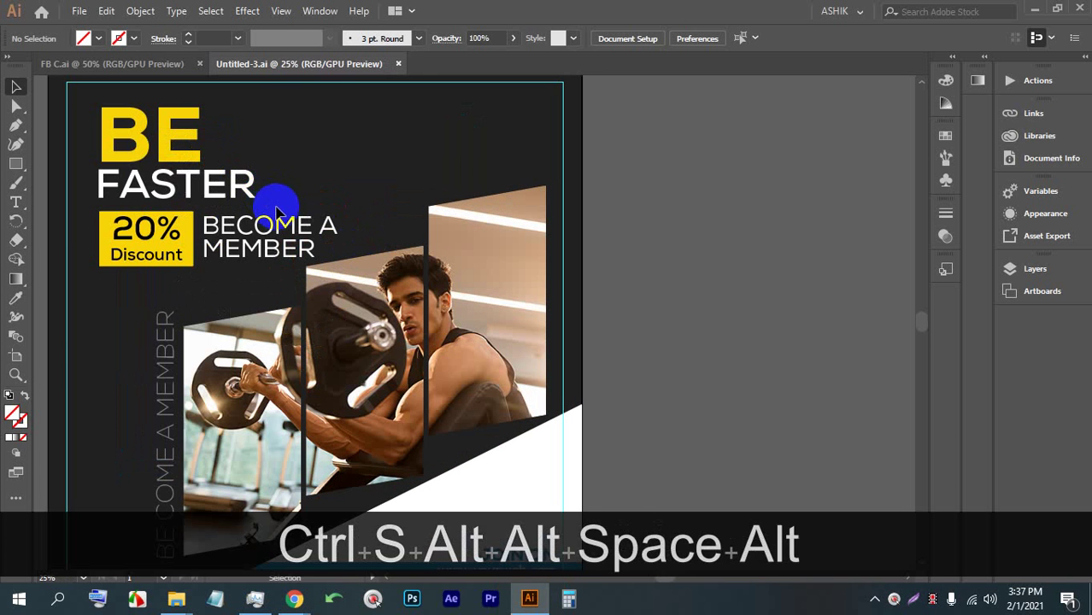
Step: Switch back to the Google Meet call in Chrome to view the participants
{"action": "left_click", "coordinate": [291, 600]}
{"action": "left_click", "coordinate": [199, 515]}
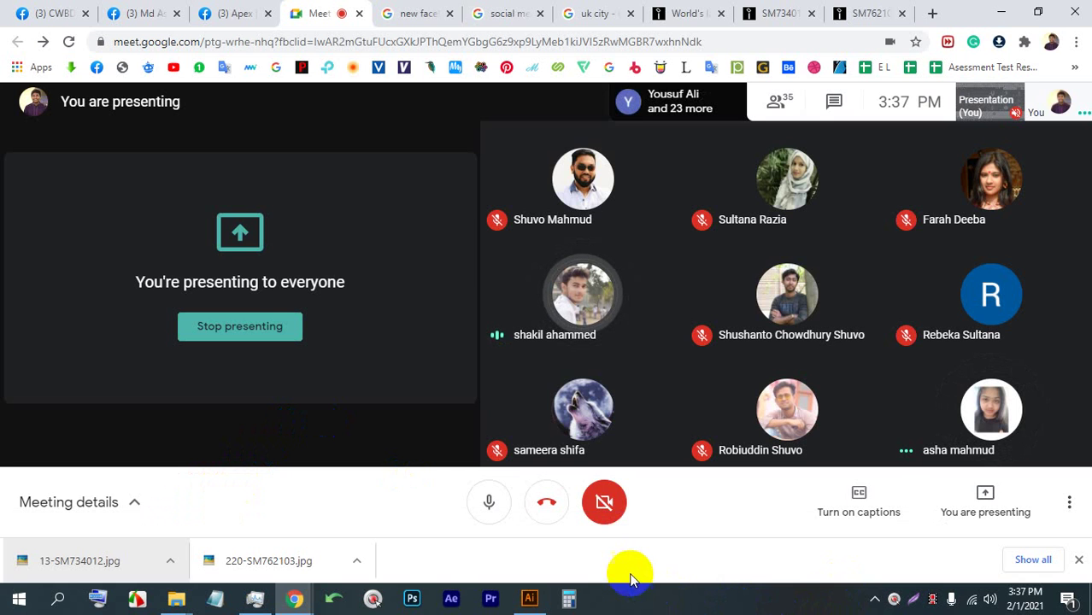
Step: View the flyer in Illustrator, then switch back to the Google Meet call in Chrome
{"action": "left_click", "coordinate": [530, 598]}
{"action": "scroll", "coordinate": [523, 332], "scroll_direction": "down", "scroll_amount": 2}
{"action": "scroll", "coordinate": [523, 331], "scroll_direction": "up", "scroll_amount": 2}
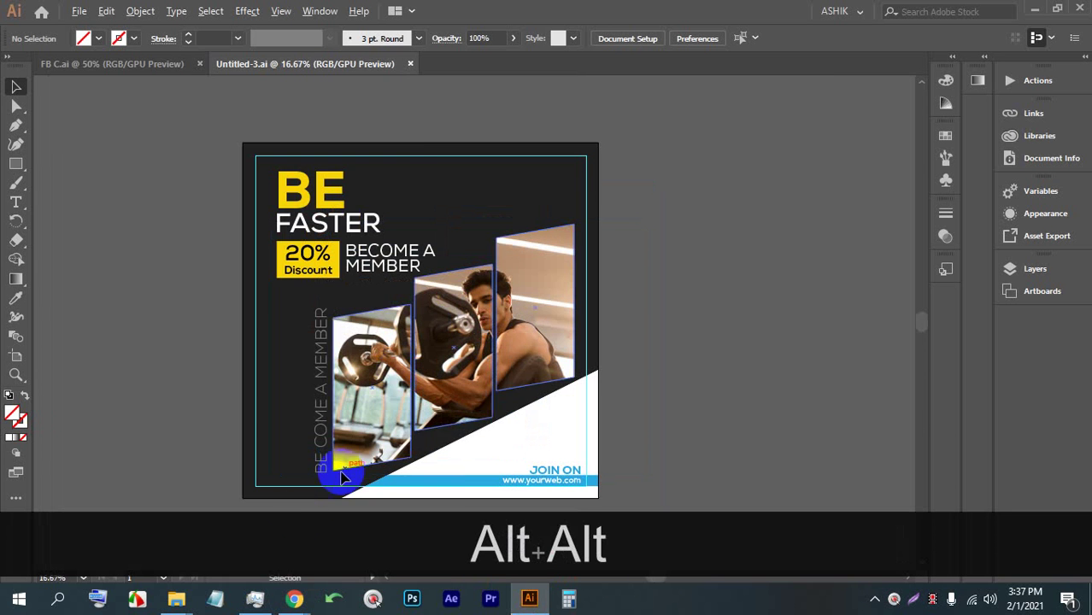
{"action": "left_click", "coordinate": [231, 530]}
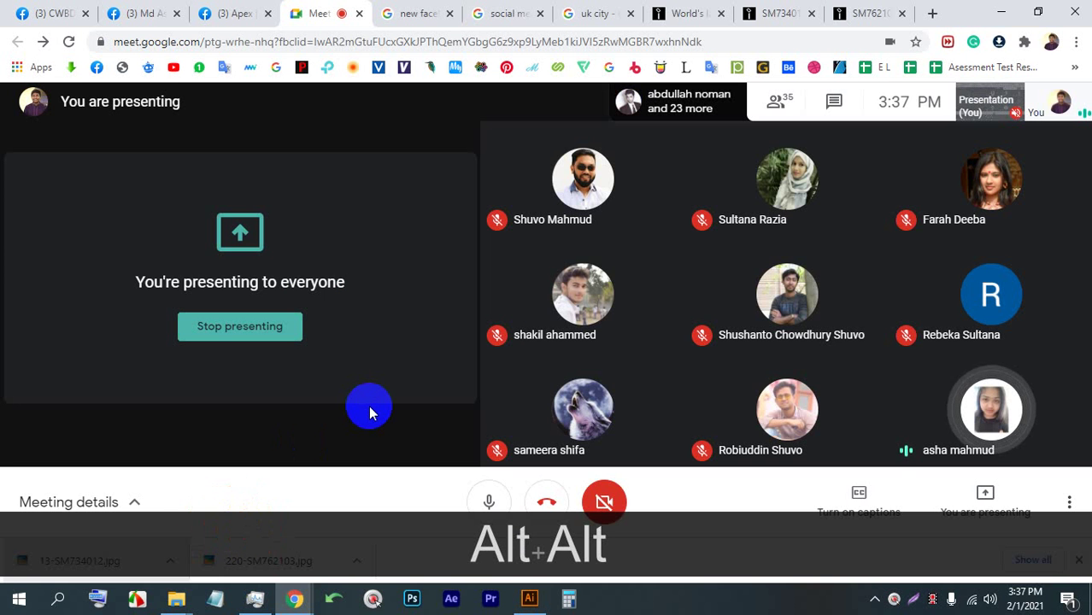
Step: Switch to Illustrator and examine the flyer's overall layout and its slanted picture panels
{"action": "left_click", "coordinate": [528, 598]}
{"action": "scroll", "coordinate": [500, 532], "scroll_direction": "down", "scroll_amount": 2}
{"action": "key", "text": "alt+space"}
{"action": "left_click_drag", "start_coordinate": [457, 348], "coordinate": [419, 309]}
{"action": "scroll", "coordinate": [428, 240], "scroll_direction": "up", "scroll_amount": 1}
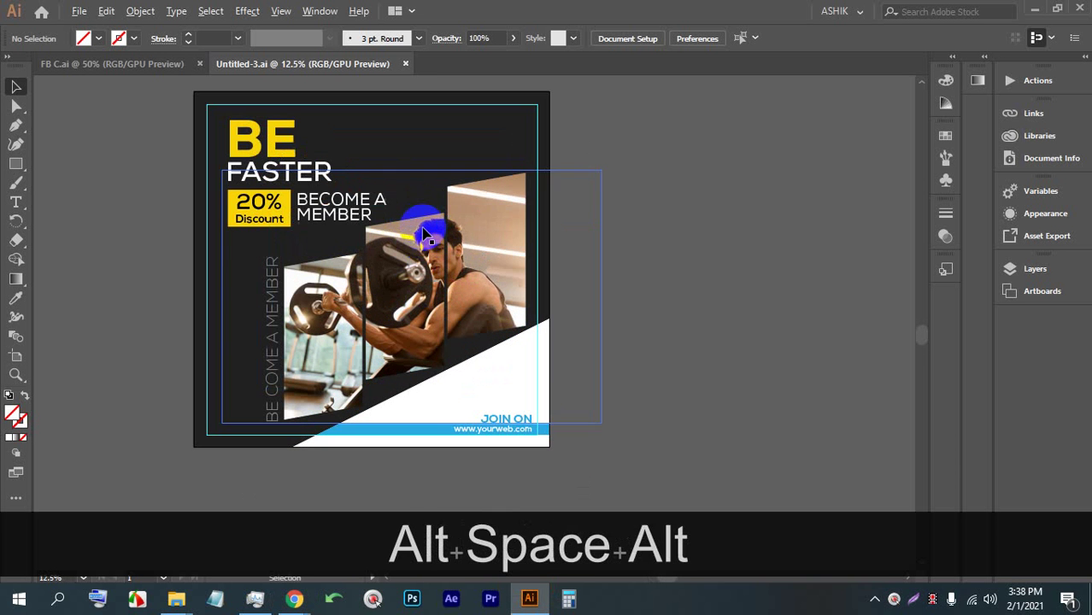
{"action": "left_click_drag", "start_coordinate": [494, 241], "coordinate": [416, 237]}
{"action": "scroll", "coordinate": [542, 219], "scroll_direction": "up", "scroll_amount": 2}
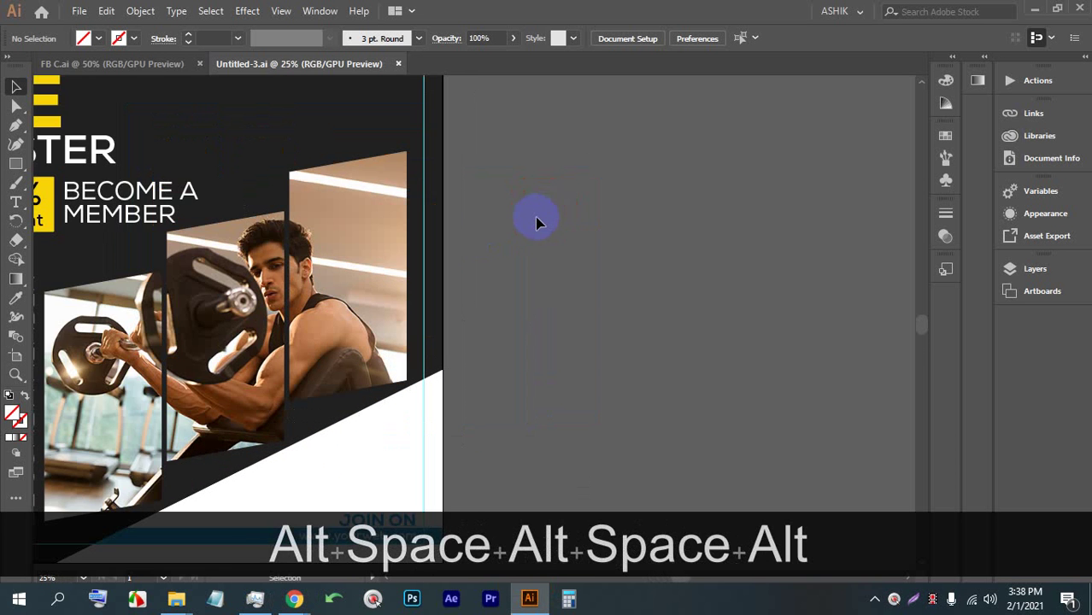
{"action": "scroll", "coordinate": [534, 220], "scroll_direction": "down", "scroll_amount": 2}
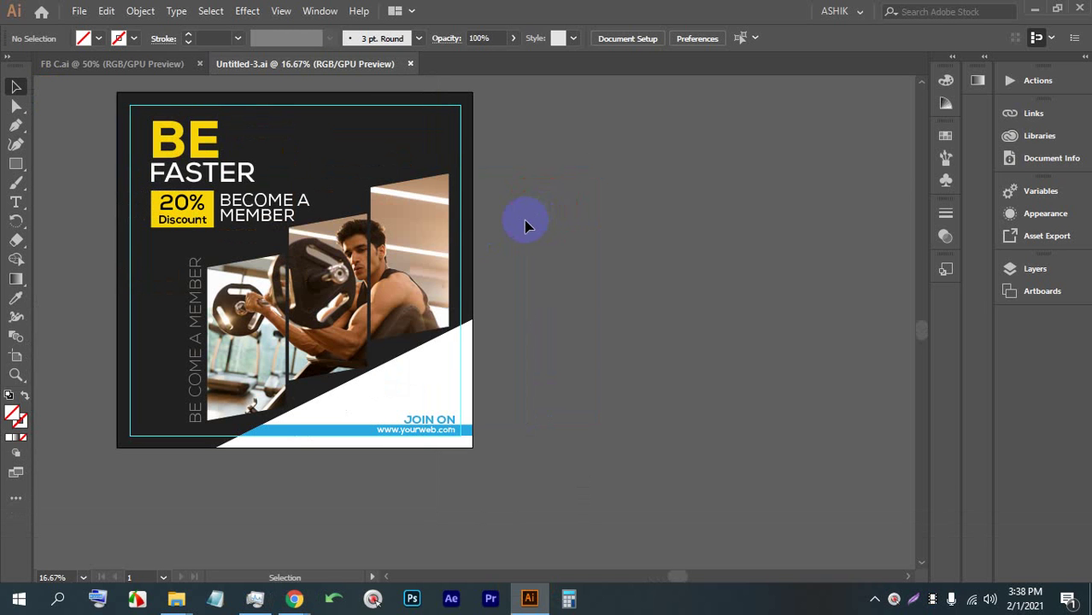
Step: Duplicate the flyer's artboard beside the original with the Artboard tool
{"action": "left_click", "coordinate": [17, 355]}
{"action": "left_click_drag", "start_coordinate": [248, 312], "coordinate": [437, 303]}
{"action": "left_click", "coordinate": [16, 86]}
{"action": "left_click", "coordinate": [733, 169]}
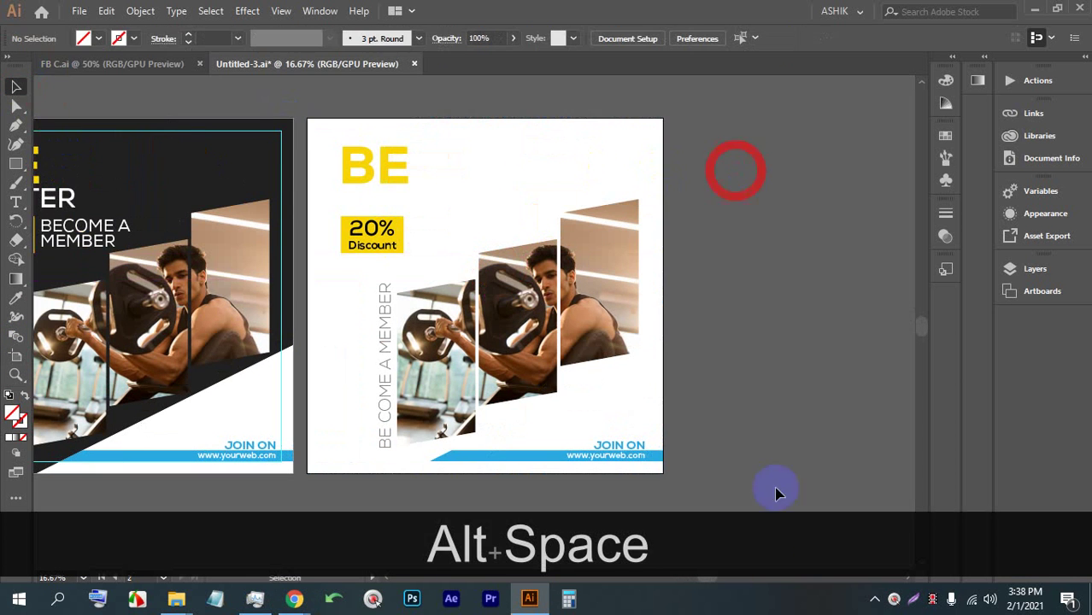
Step: Delete all the artwork on the duplicated artboard and save the document
{"action": "left_click", "coordinate": [352, 135]}
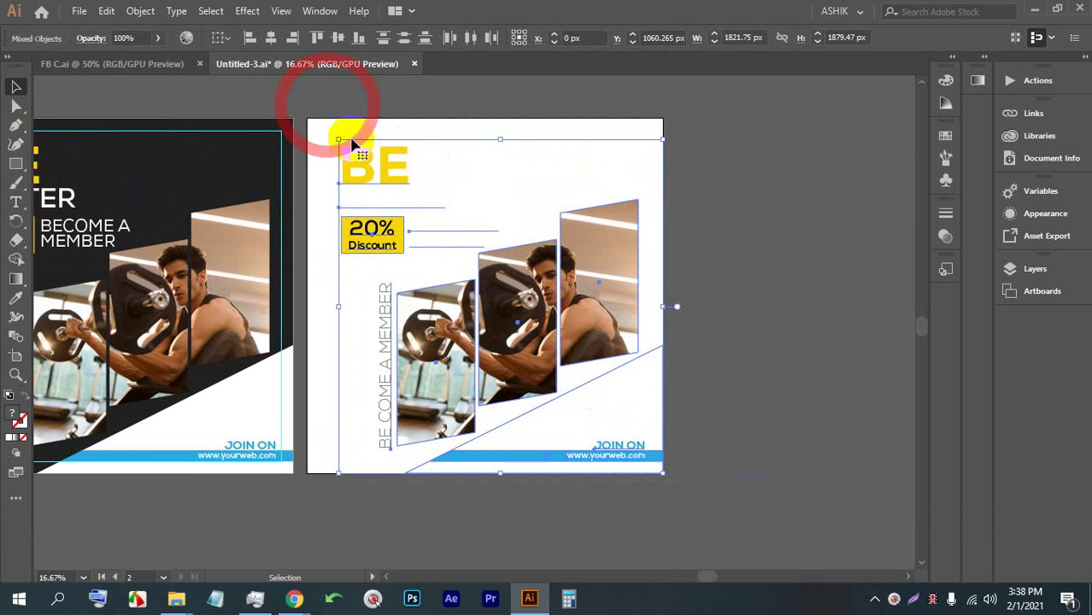
{"action": "key", "text": "BackSpace"}
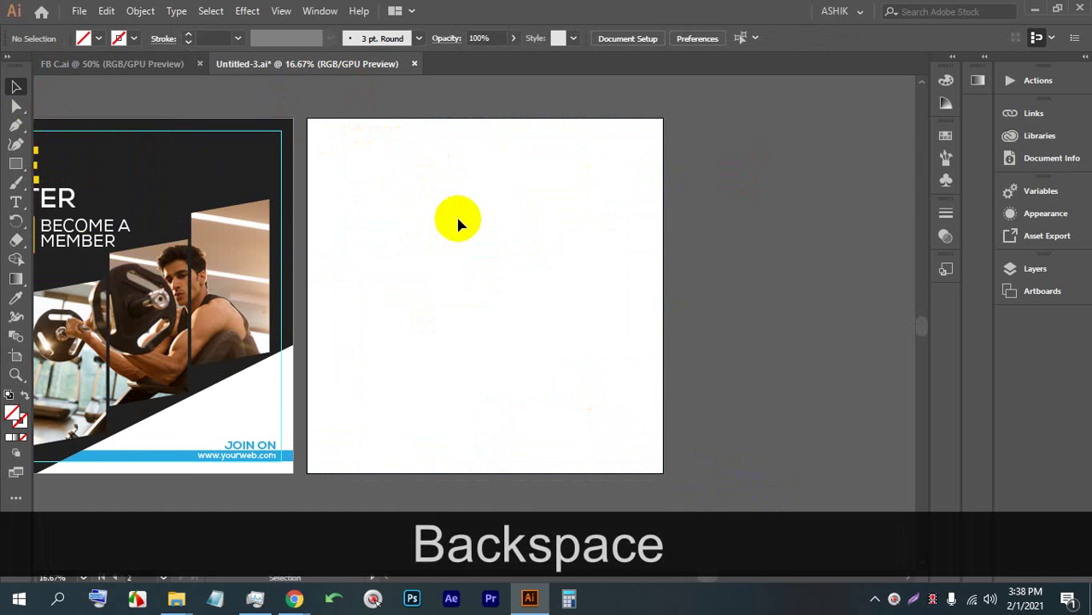
{"action": "key", "text": "ctrl+s"}
{"action": "key", "text": "ctrl+s"}
{"action": "key", "text": "ctrl+s"}
{"action": "scroll", "coordinate": [333, 158], "scroll_direction": "up", "scroll_amount": 1}
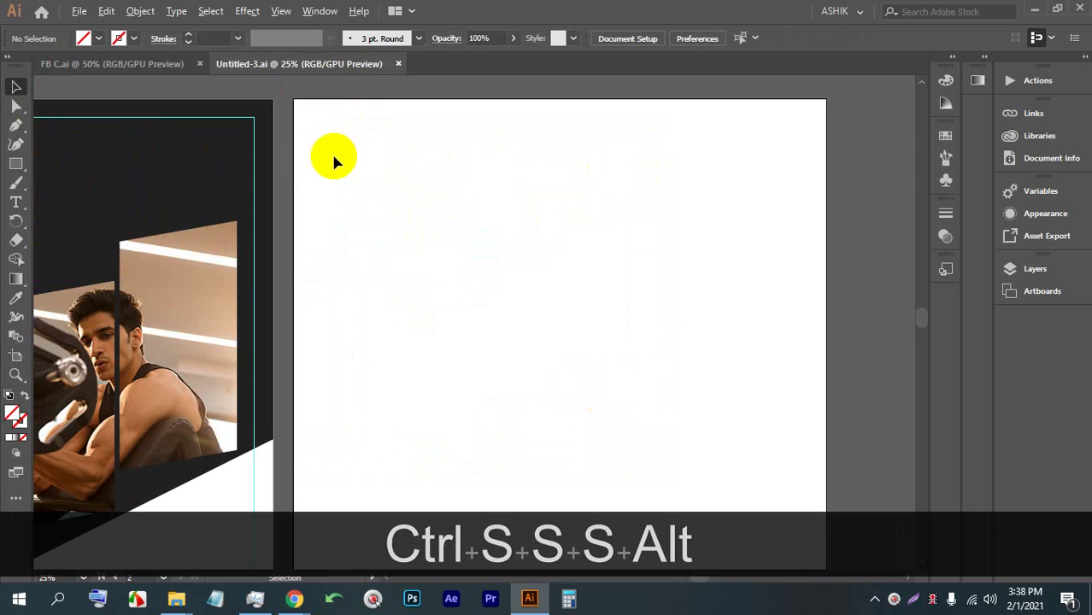
{"action": "scroll", "coordinate": [335, 160], "scroll_direction": "down", "scroll_amount": 1}
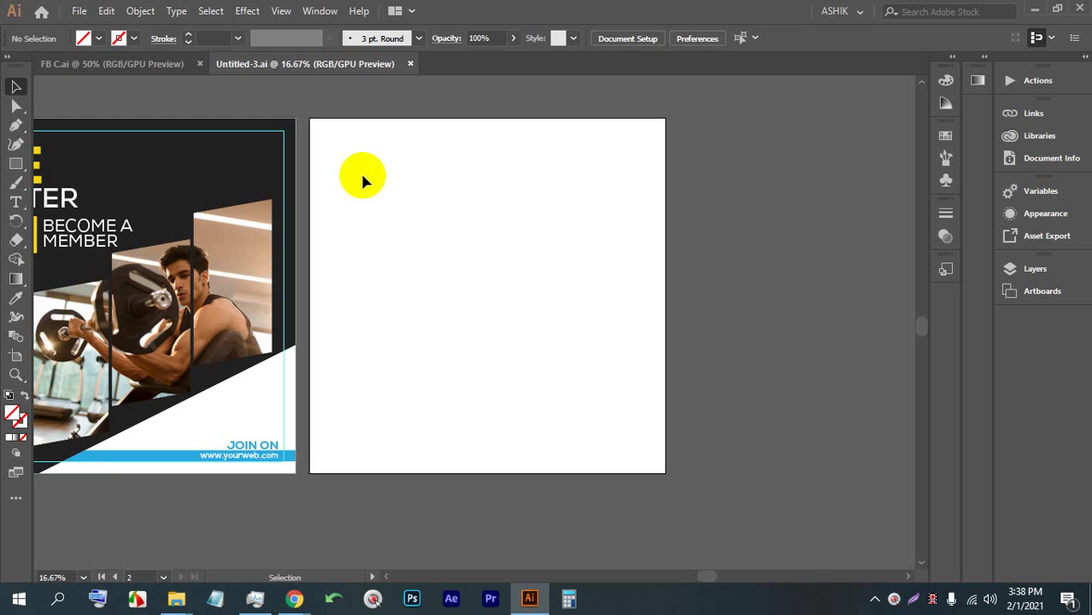
Step: Draw a large triangle over the upper part of the blank artboard with the Polygon tool
{"action": "left_click", "coordinate": [22, 163]}
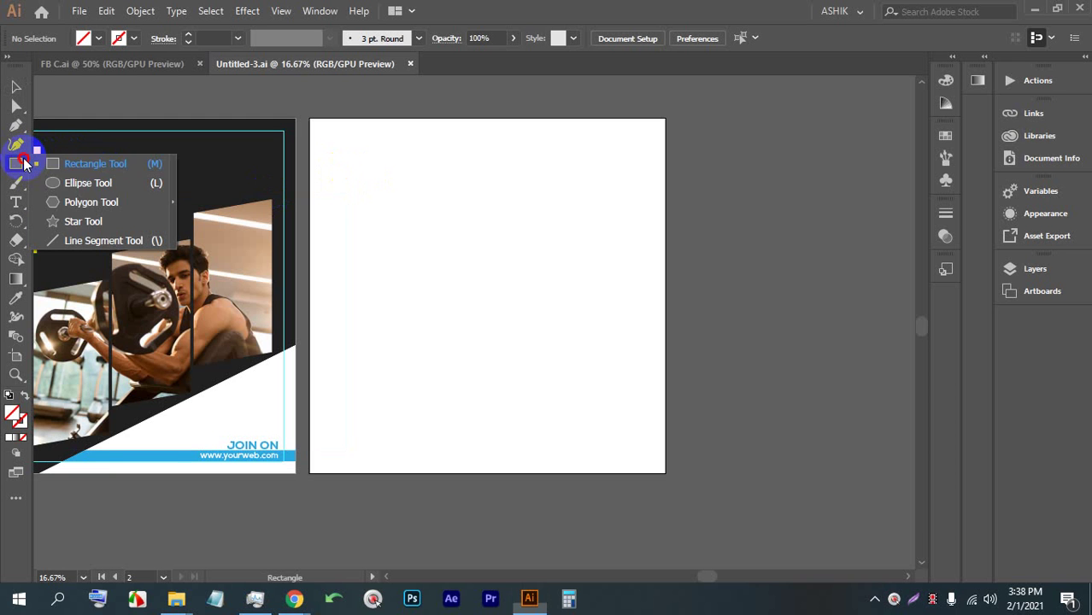
{"action": "left_click", "coordinate": [90, 201]}
{"action": "left_click_drag", "start_coordinate": [442, 173], "coordinate": [535, 328]}
{"action": "left_click", "coordinate": [15, 86]}
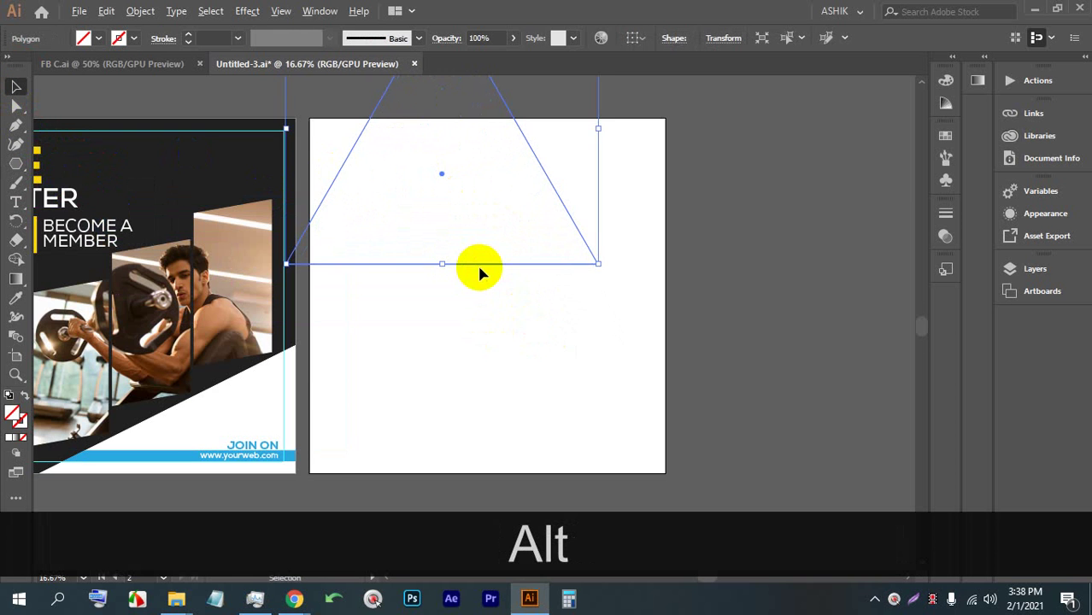
Step: Rotate the triangle 180° so it points downward and fill it with purple
{"action": "scroll", "coordinate": [480, 267], "scroll_direction": "down", "scroll_amount": 1}
{"action": "scroll", "coordinate": [570, 182], "scroll_direction": "up", "scroll_amount": 2}
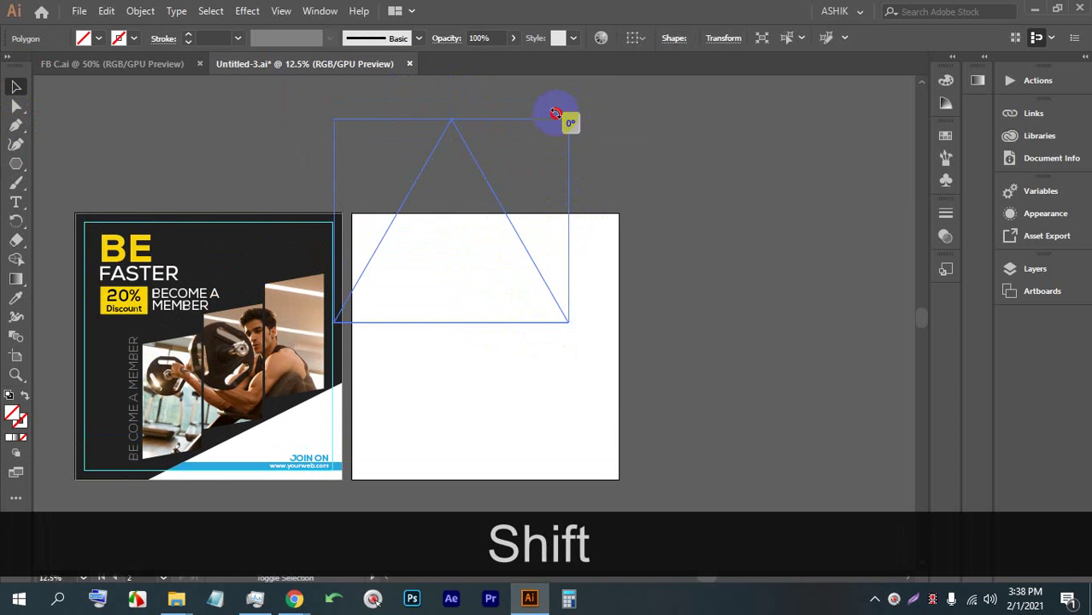
{"action": "left_click_drag", "start_coordinate": [555, 114], "coordinate": [332, 345]}
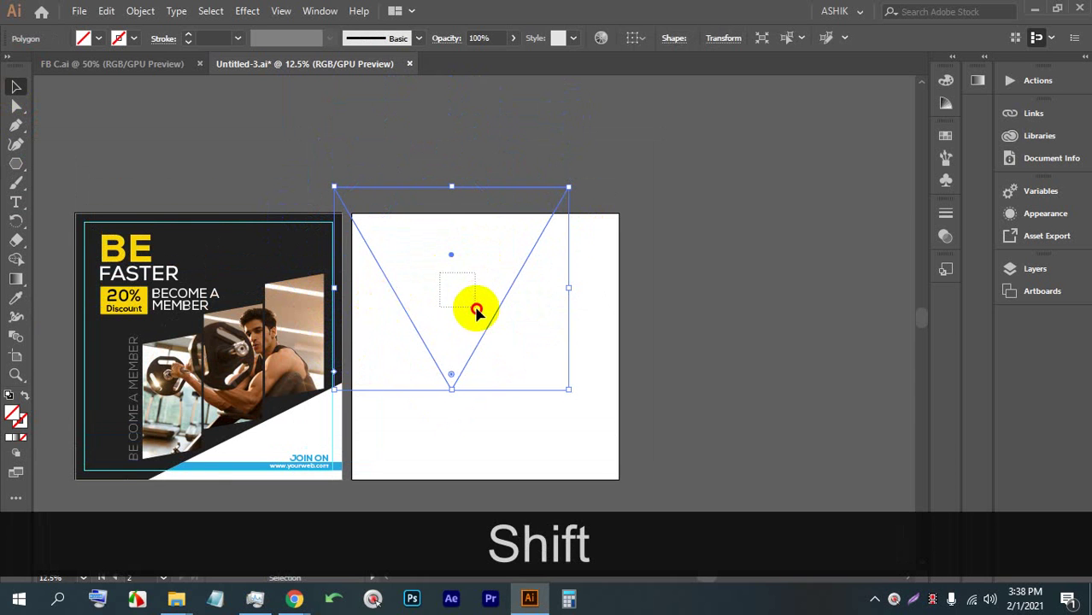
{"action": "left_click", "coordinate": [476, 325]}
{"action": "left_click", "coordinate": [482, 337]}
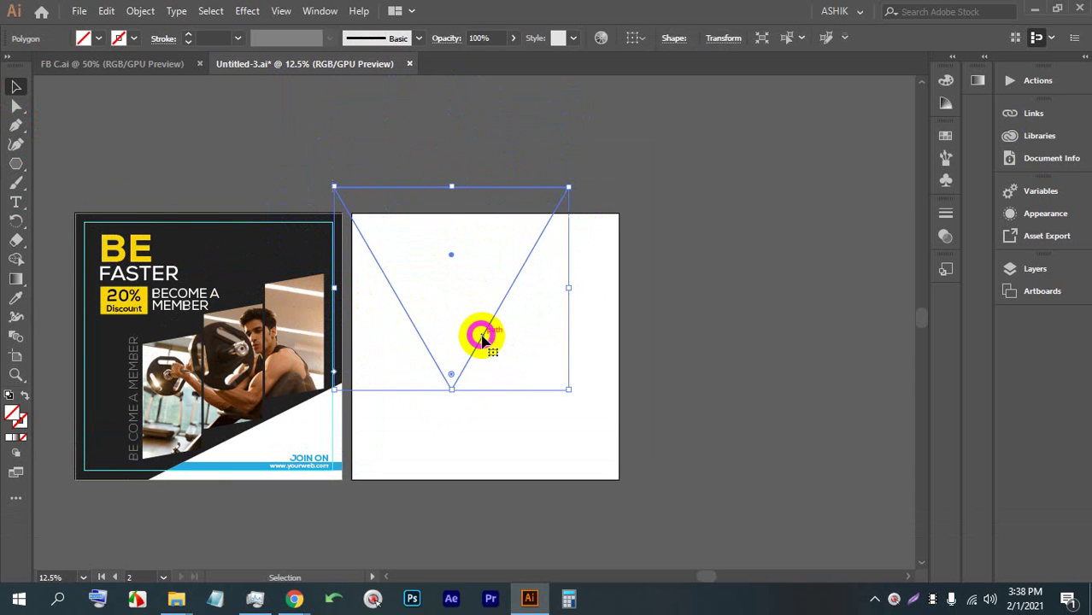
{"action": "left_click", "coordinate": [99, 39]}
{"action": "left_click", "coordinate": [154, 83]}
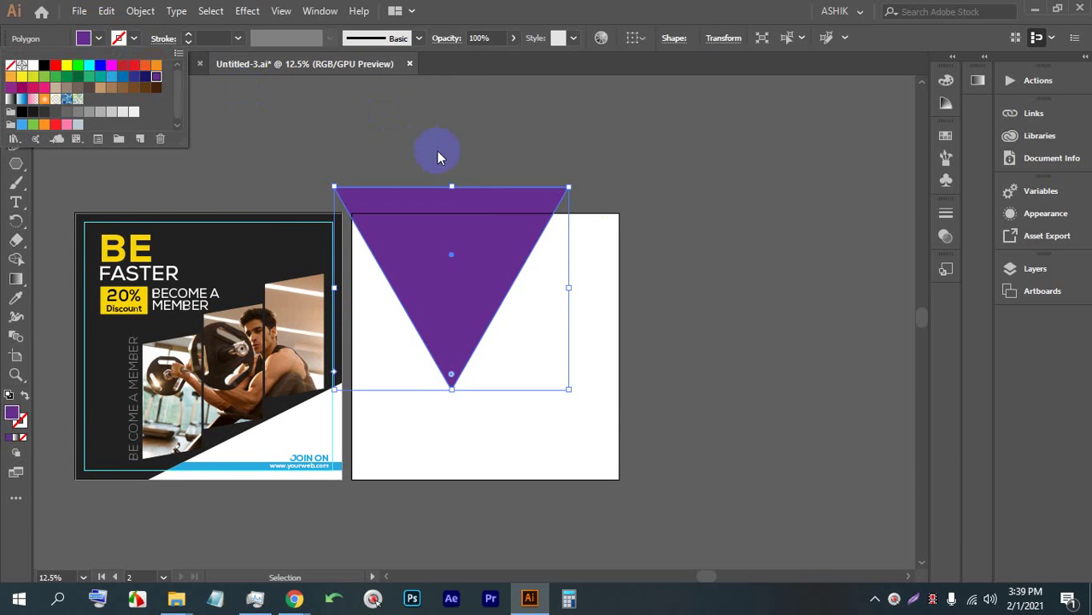
Step: Snap the purple triangle to the artboard's upper-left corner and scale it proportionally to the artboard's full width
{"action": "left_click_drag", "start_coordinate": [472, 269], "coordinate": [489, 295]}
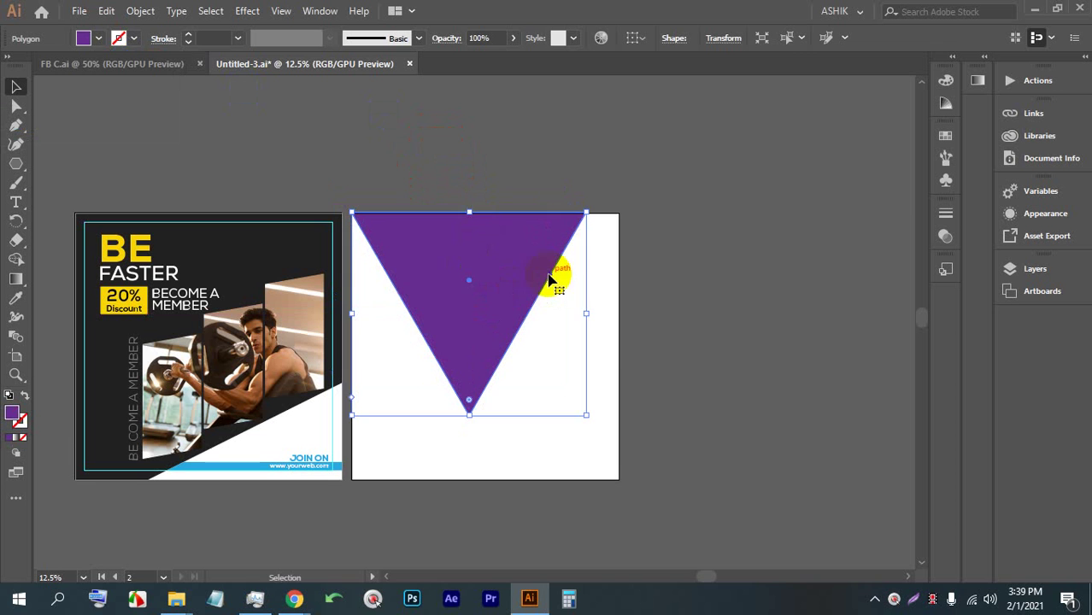
{"action": "key", "text": "shift"}
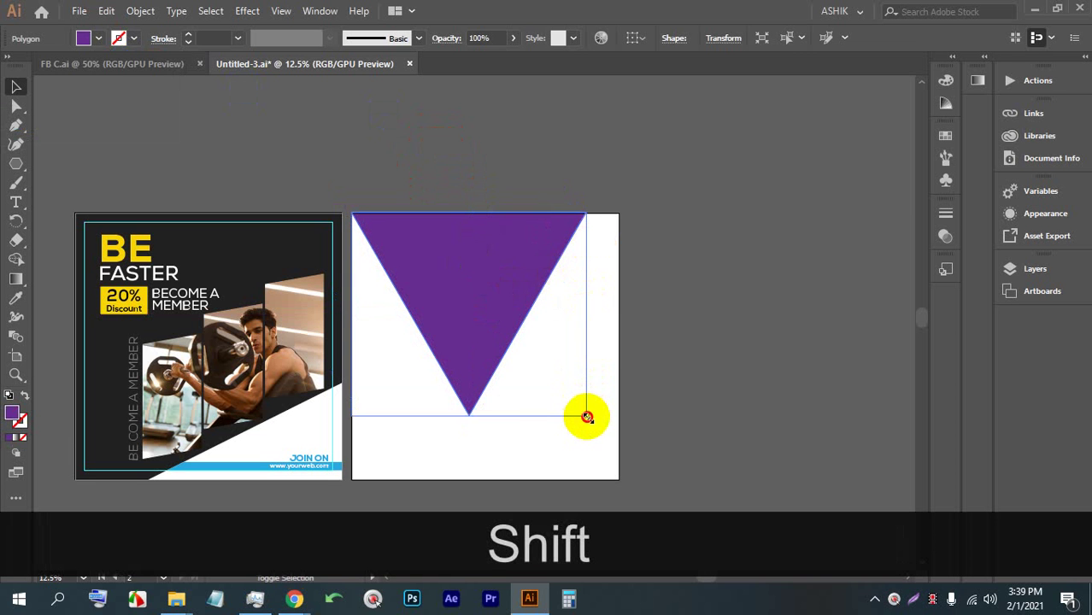
{"action": "left_click_drag", "start_coordinate": [587, 417], "coordinate": [618, 448]}
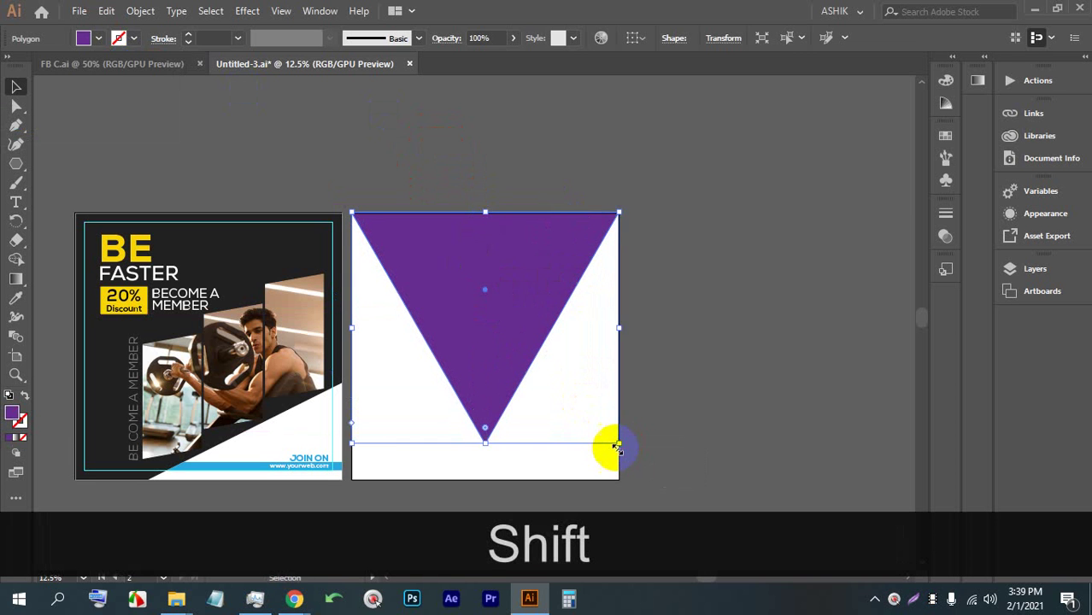
{"action": "left_click", "coordinate": [705, 398]}
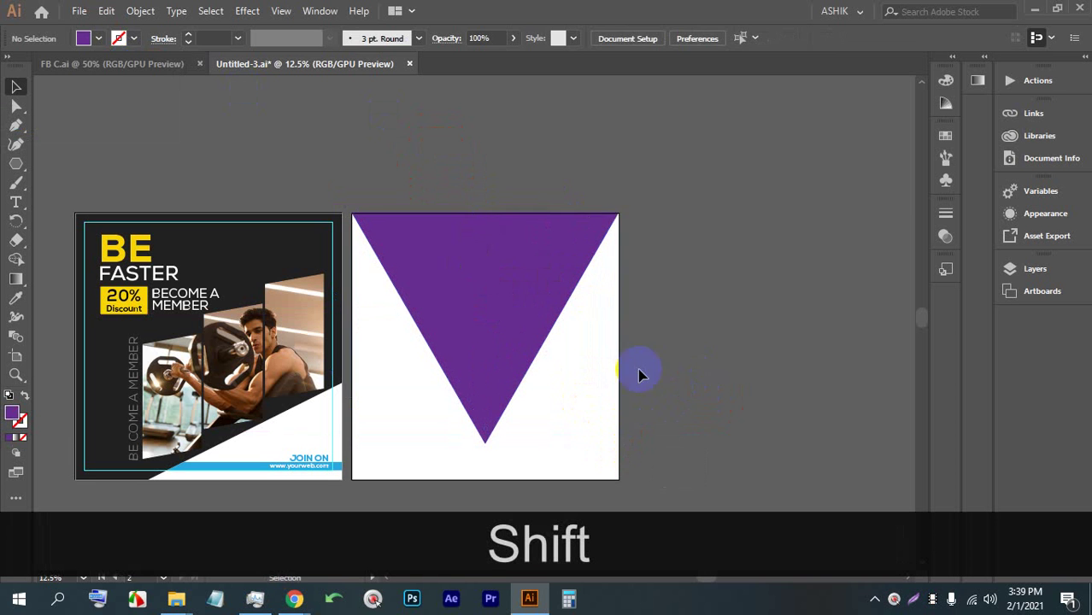
Step: Move the triangle down the artboard and raise its lower point to flatten it into a shallow wedge
{"action": "left_click", "coordinate": [492, 379]}
{"action": "left_click_drag", "start_coordinate": [491, 369], "coordinate": [483, 451]}
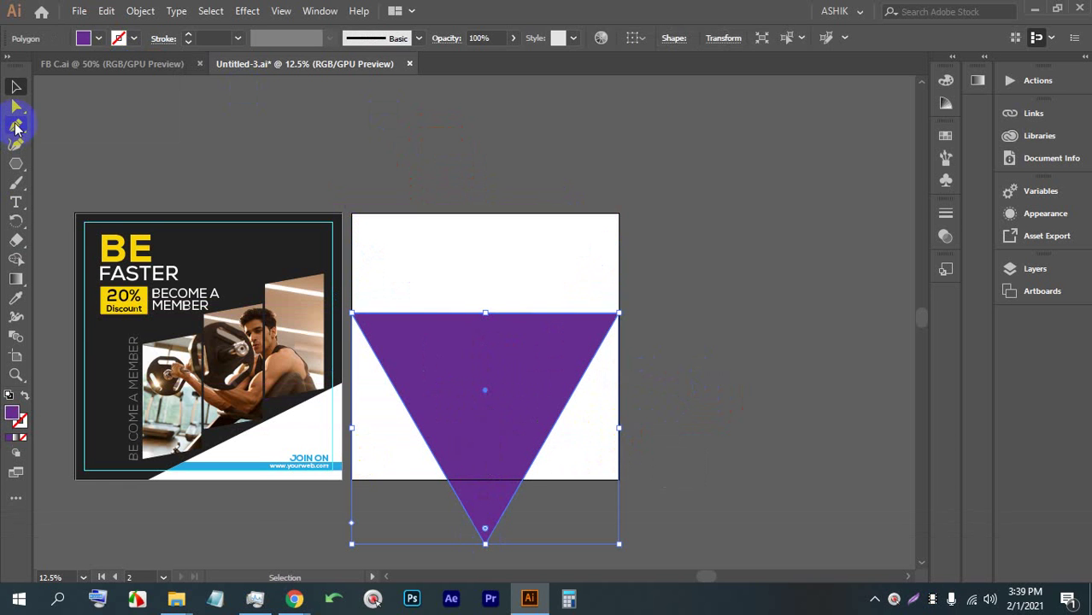
{"action": "left_click", "coordinate": [16, 114]}
{"action": "left_click_drag", "start_coordinate": [486, 546], "coordinate": [487, 410]}
{"action": "left_click", "coordinate": [507, 435]}
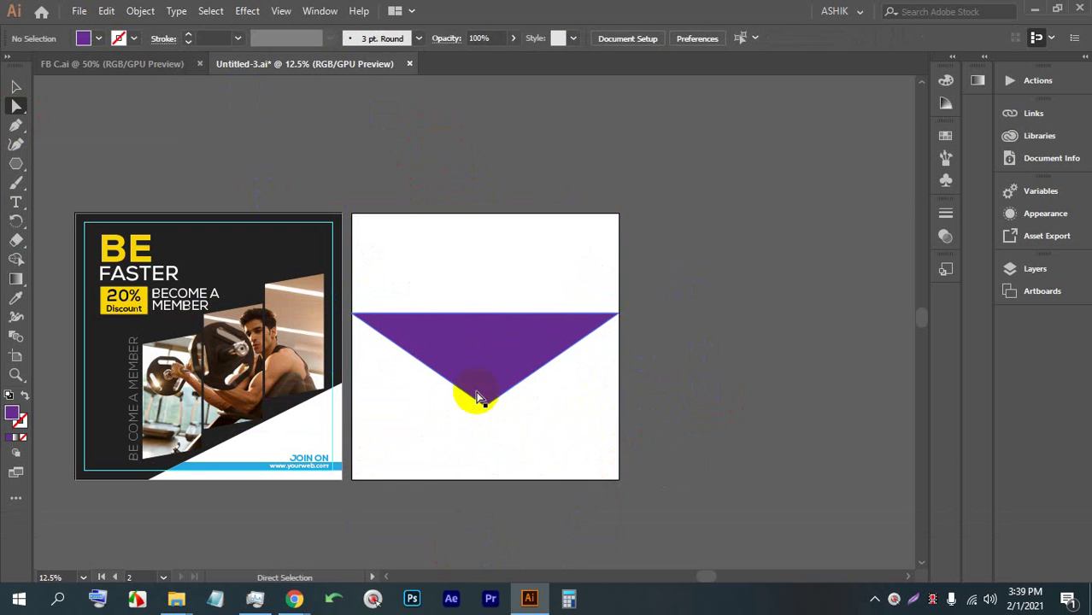
Step: Round the wedge's lower point into a broad curve, leaving its two upper corners sharp
{"action": "left_click", "coordinate": [473, 394], "text": "alt"}
{"action": "scroll", "coordinate": [479, 395], "scroll_direction": "up", "scroll_amount": 1}
{"action": "scroll", "coordinate": [483, 396], "scroll_direction": "up", "scroll_amount": 1}
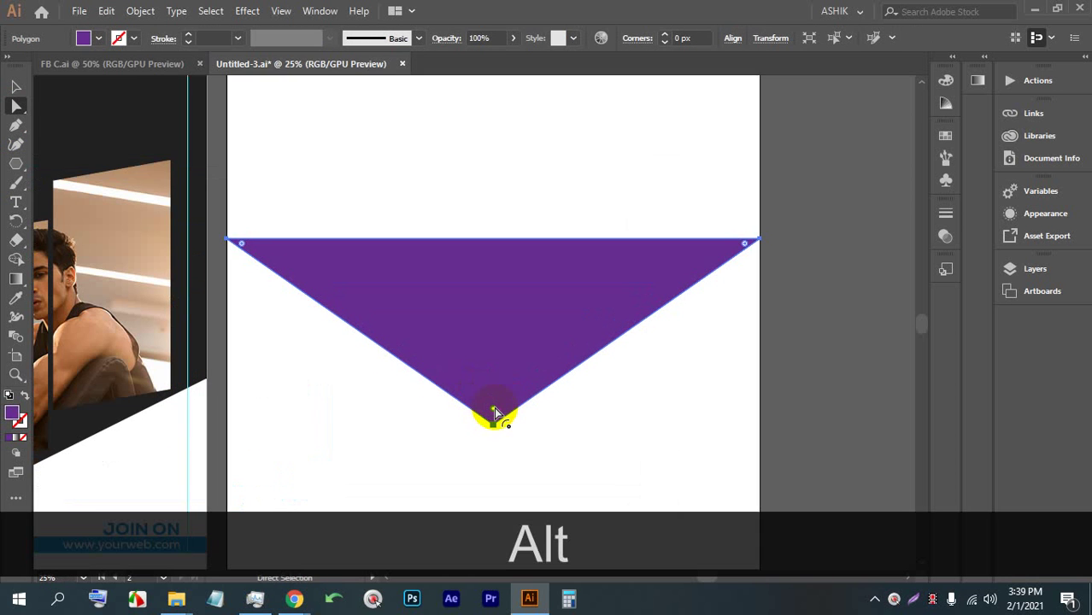
{"action": "left_click_drag", "start_coordinate": [494, 411], "coordinate": [491, 352]}
{"action": "left_click_drag", "start_coordinate": [492, 346], "coordinate": [490, 287]}
{"action": "left_click", "coordinate": [575, 229]}
{"action": "scroll", "coordinate": [581, 262], "scroll_direction": "down", "scroll_amount": 1}
{"action": "scroll", "coordinate": [503, 243], "scroll_direction": "up", "scroll_amount": 1}
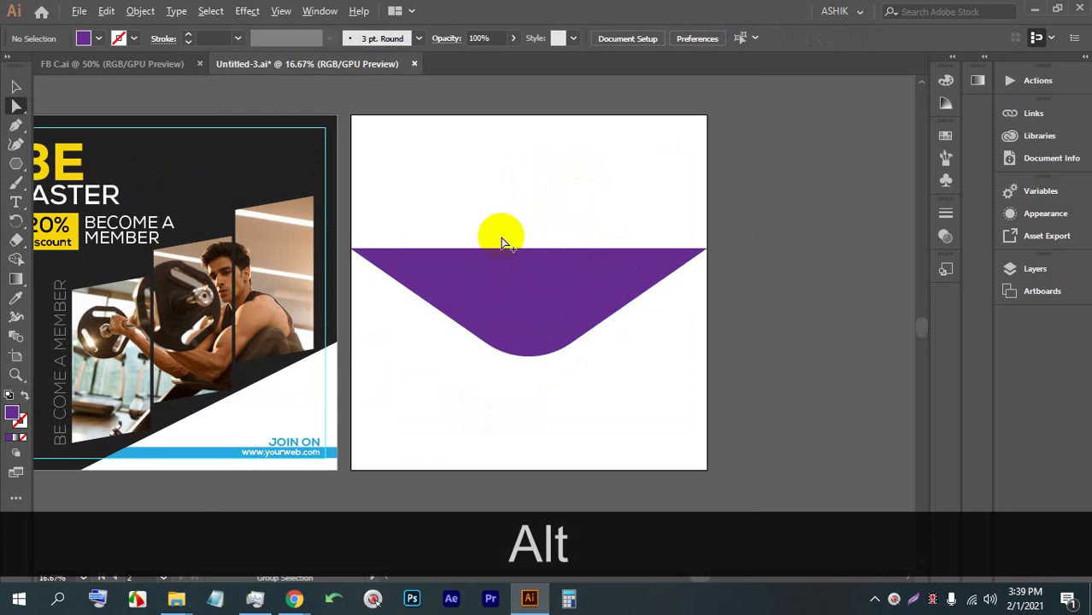
{"action": "scroll", "coordinate": [556, 334], "scroll_direction": "up", "scroll_amount": 2}
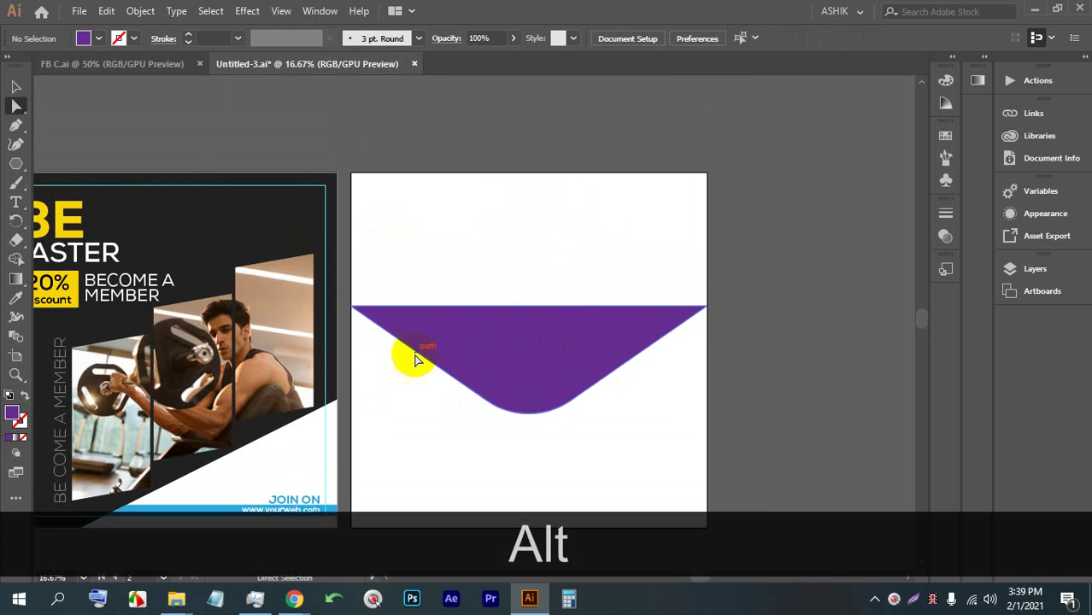
Step: Draw a purple rectangle covering the artboard from its top edge down to the wedge's upper edge
{"action": "left_click", "coordinate": [353, 308]}
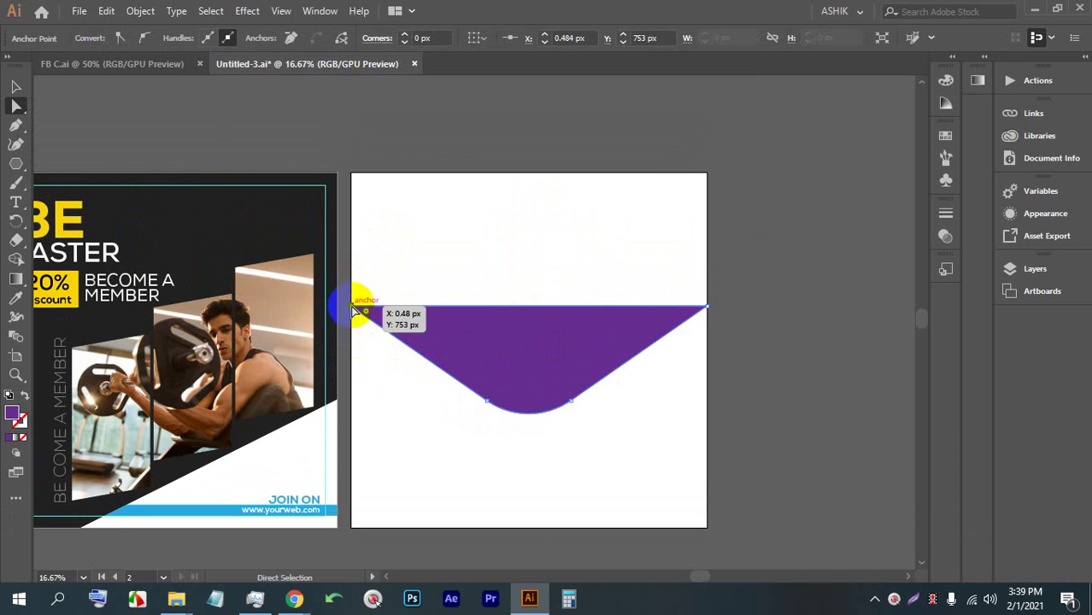
{"action": "left_click", "coordinate": [653, 443]}
{"action": "left_click_drag", "start_coordinate": [28, 167], "coordinate": [96, 162]}
{"action": "left_click_drag", "start_coordinate": [352, 174], "coordinate": [706, 304]}
{"action": "left_click", "coordinate": [15, 86]}
{"action": "left_click", "coordinate": [668, 427]}
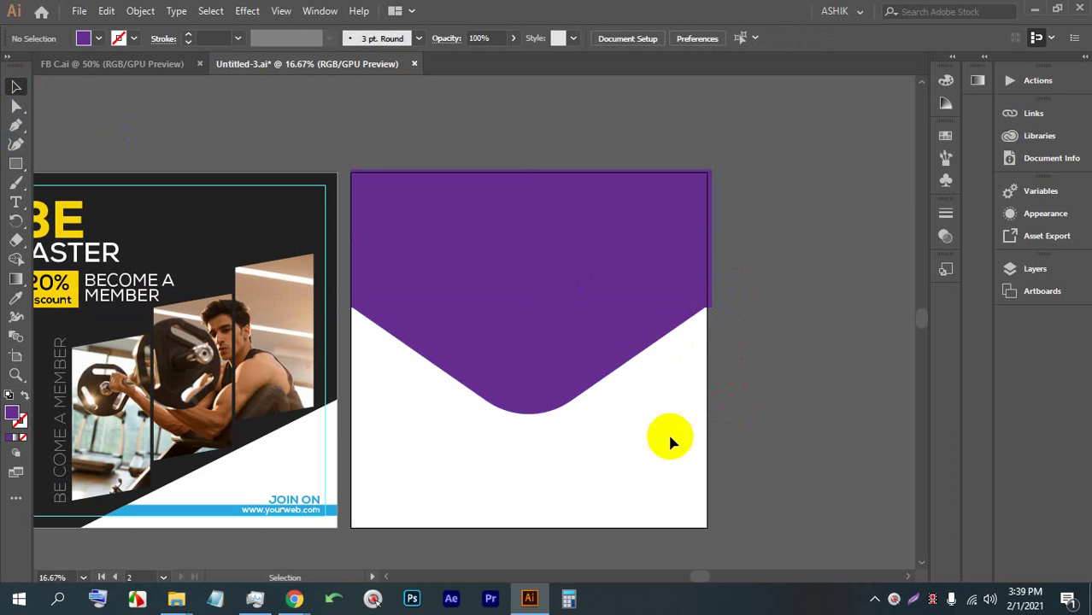
Step: Align the purple wedge and rectangle by their horizontal centers
{"action": "left_click", "coordinate": [513, 359]}
{"action": "left_click", "coordinate": [686, 38]}
{"action": "left_click", "coordinate": [791, 342]}
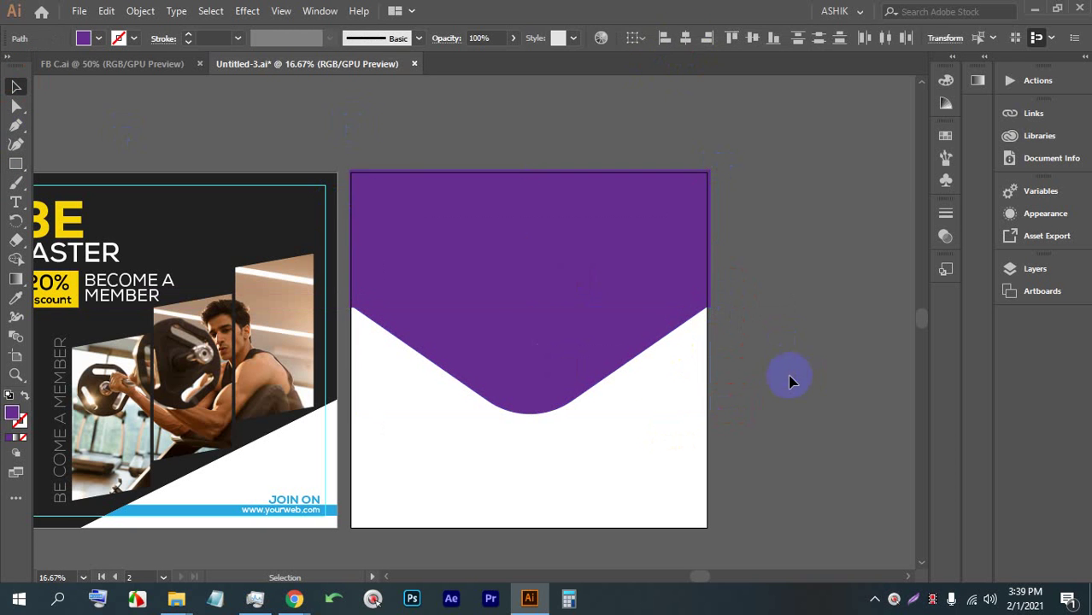
Step: Merge the purple rectangle and wedge into one shape with the Shape Builder tool
{"action": "left_click", "coordinate": [556, 405]}
{"action": "left_click", "coordinate": [621, 451]}
{"action": "left_click", "coordinate": [383, 234]}
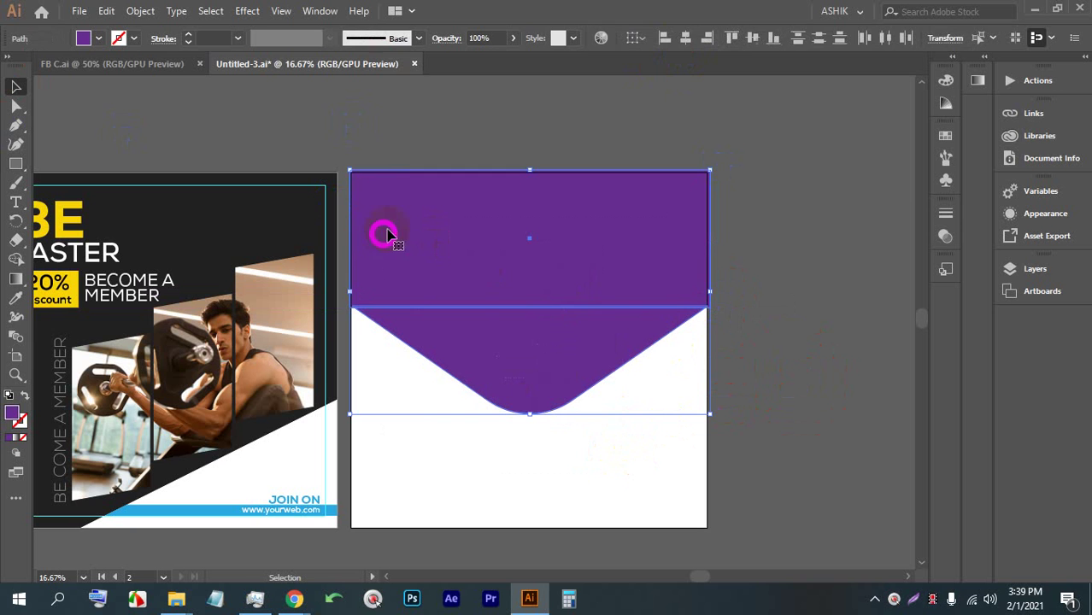
{"action": "left_click", "coordinate": [16, 259]}
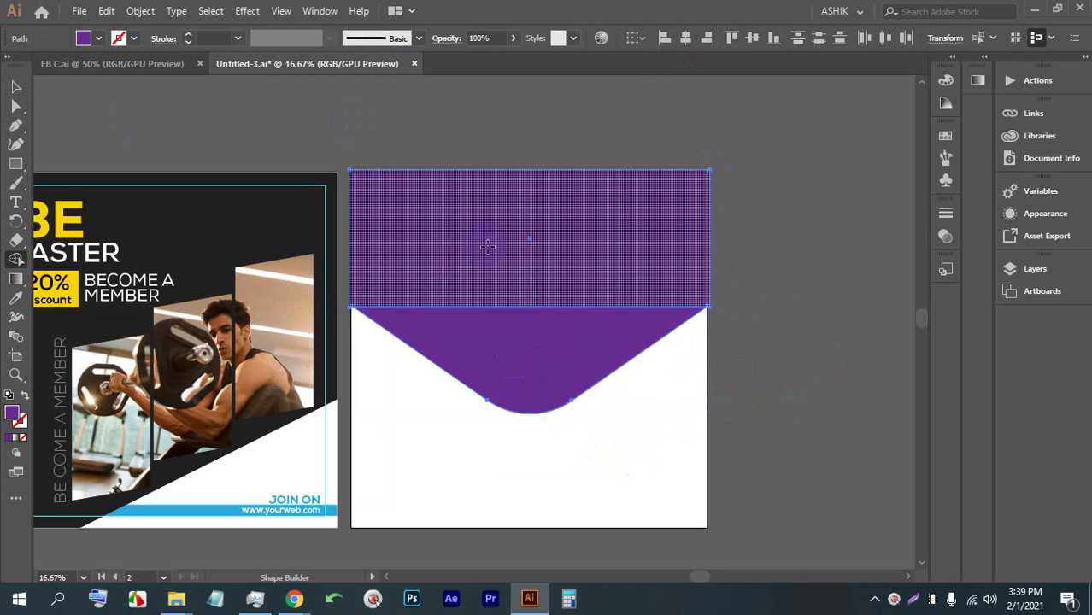
{"action": "mouse_move", "coordinate": [487, 244]}
{"action": "left_mouse_down"}
{"action": "mouse_move", "coordinate": [500, 366]}
{"action": "mouse_move", "coordinate": [454, 243]}
{"action": "left_mouse_up"}
{"action": "left_click", "coordinate": [15, 86]}
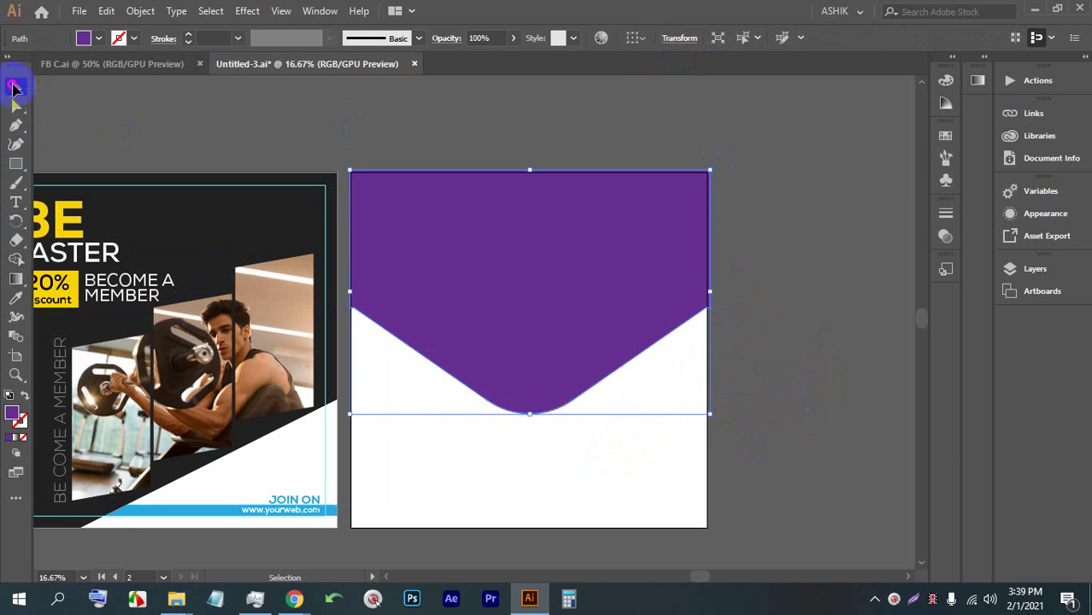
{"action": "left_click", "coordinate": [431, 133]}
Step: Enlarge the merged purple header shape so it extends slightly past the artboard's upper-left and upper-right corners
{"action": "left_click", "coordinate": [539, 297]}
{"action": "scroll", "coordinate": [376, 192], "scroll_direction": "up", "scroll_amount": 4}
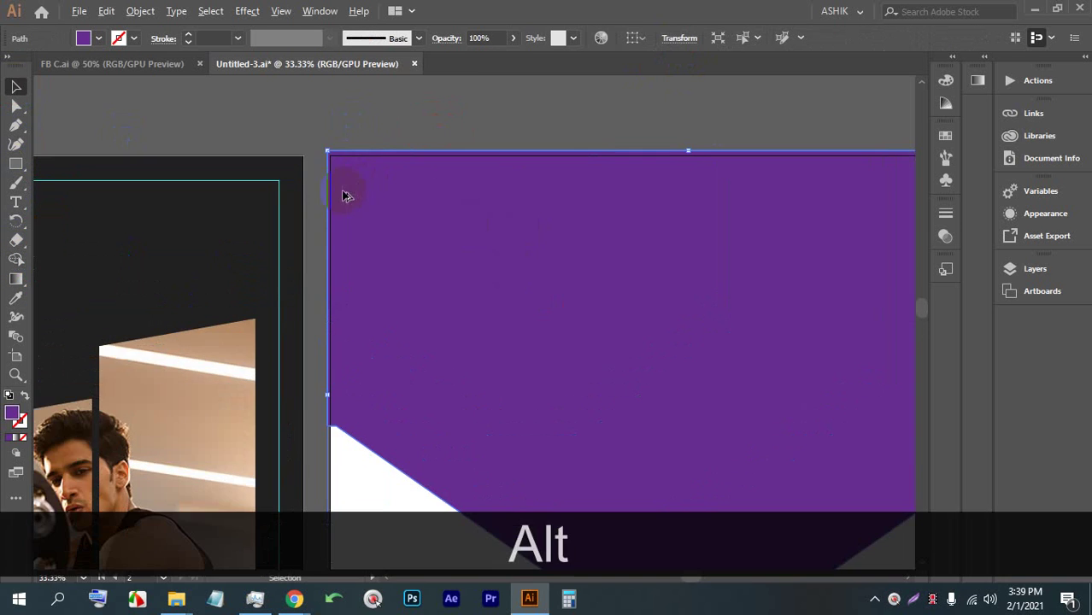
{"action": "scroll", "coordinate": [335, 436], "scroll_direction": "down", "scroll_amount": 2}
{"action": "scroll", "coordinate": [342, 210], "scroll_direction": "up", "scroll_amount": 3}
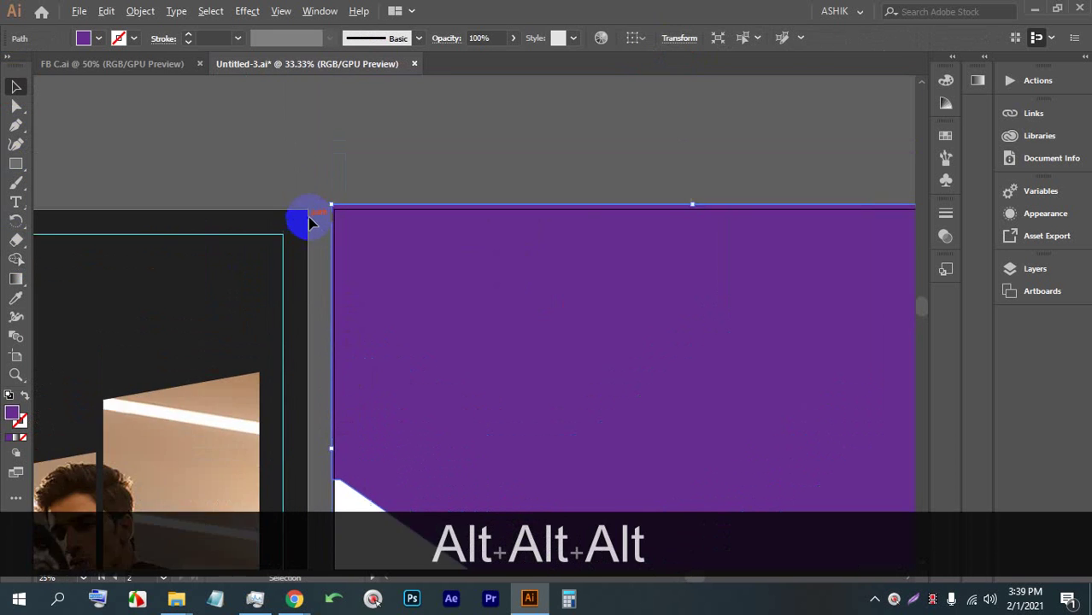
{"action": "left_click_drag", "start_coordinate": [346, 202], "coordinate": [336, 195]}
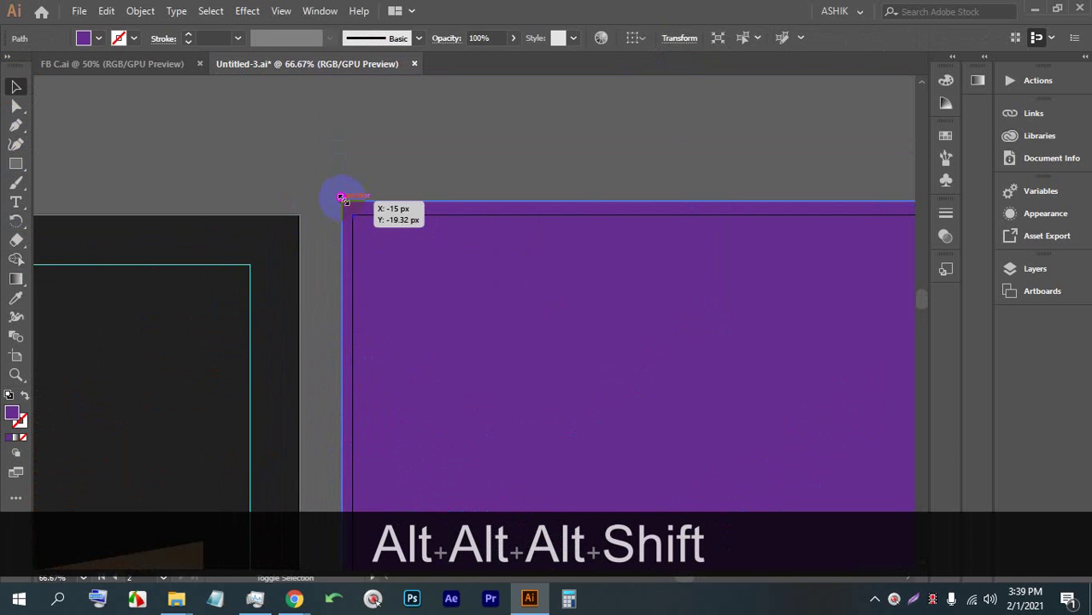
{"action": "scroll", "coordinate": [341, 211], "scroll_direction": "down", "scroll_amount": 4}
{"action": "scroll", "coordinate": [684, 205], "scroll_direction": "up", "scroll_amount": 2}
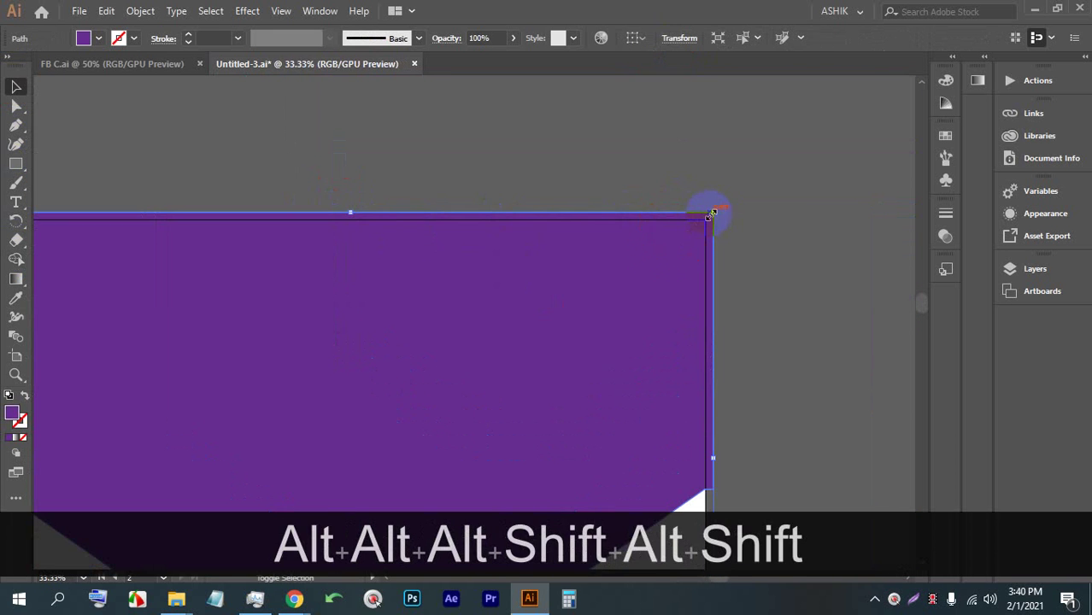
{"action": "left_click_drag", "start_coordinate": [713, 212], "coordinate": [726, 208]}
{"action": "scroll", "coordinate": [744, 217], "scroll_direction": "down", "scroll_amount": 2}
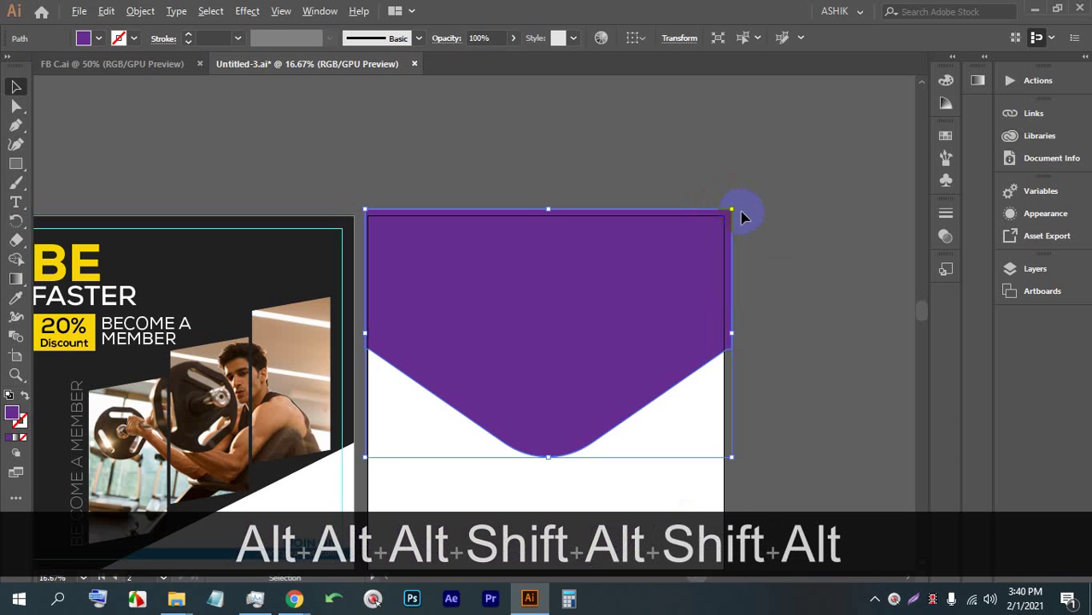
Step: Center the purple header shape horizontally relative to the artboard
{"action": "left_click", "coordinate": [805, 368]}
{"action": "left_click", "coordinate": [515, 336]}
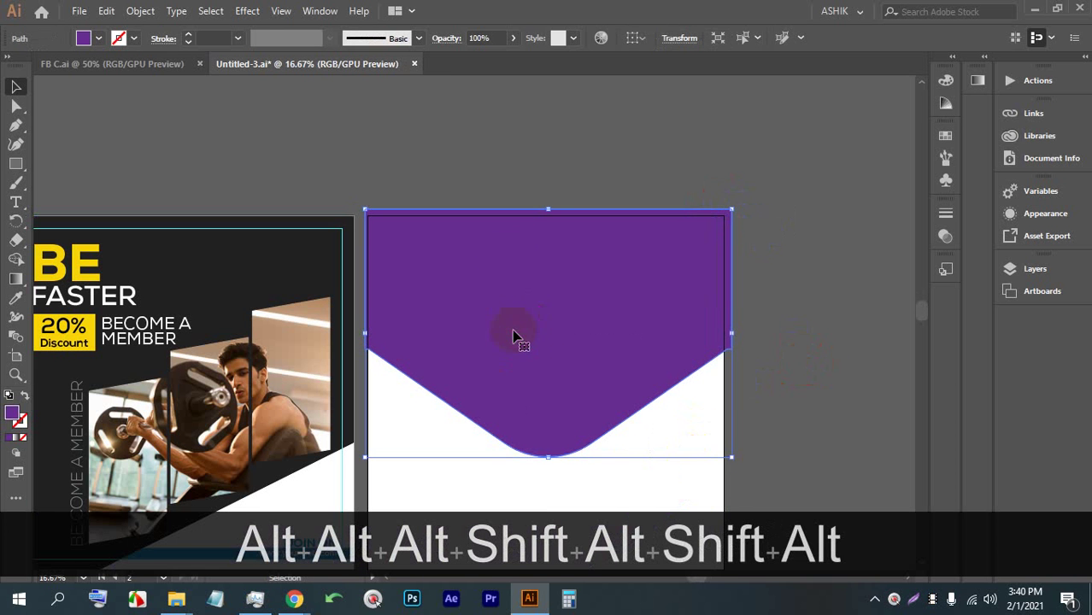
{"action": "left_click", "coordinate": [633, 38]}
{"action": "left_click", "coordinate": [659, 89]}
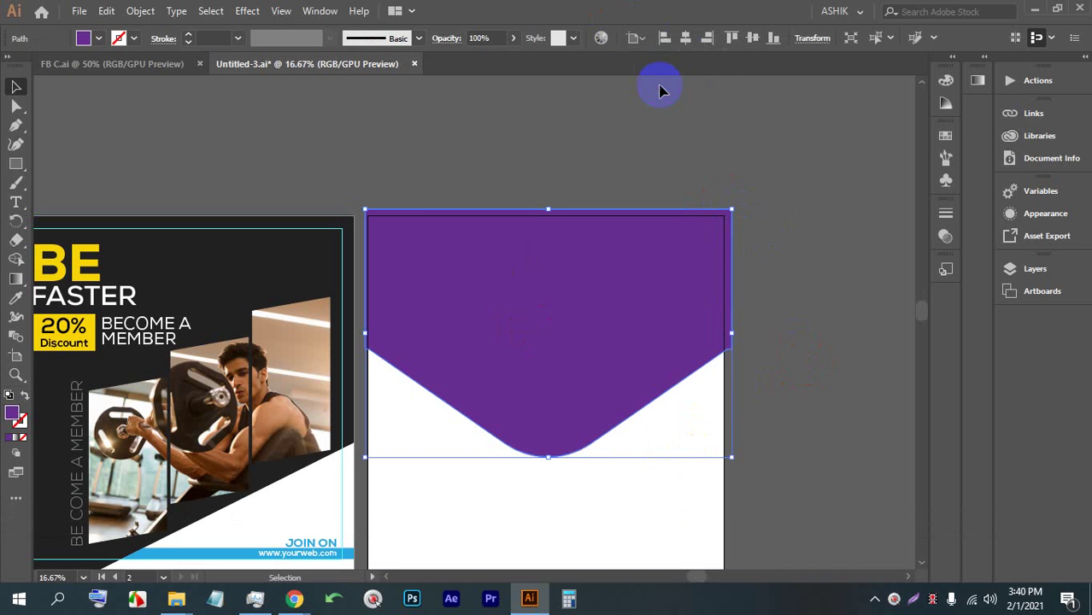
{"action": "left_click", "coordinate": [685, 38]}
{"action": "left_click", "coordinate": [780, 338]}
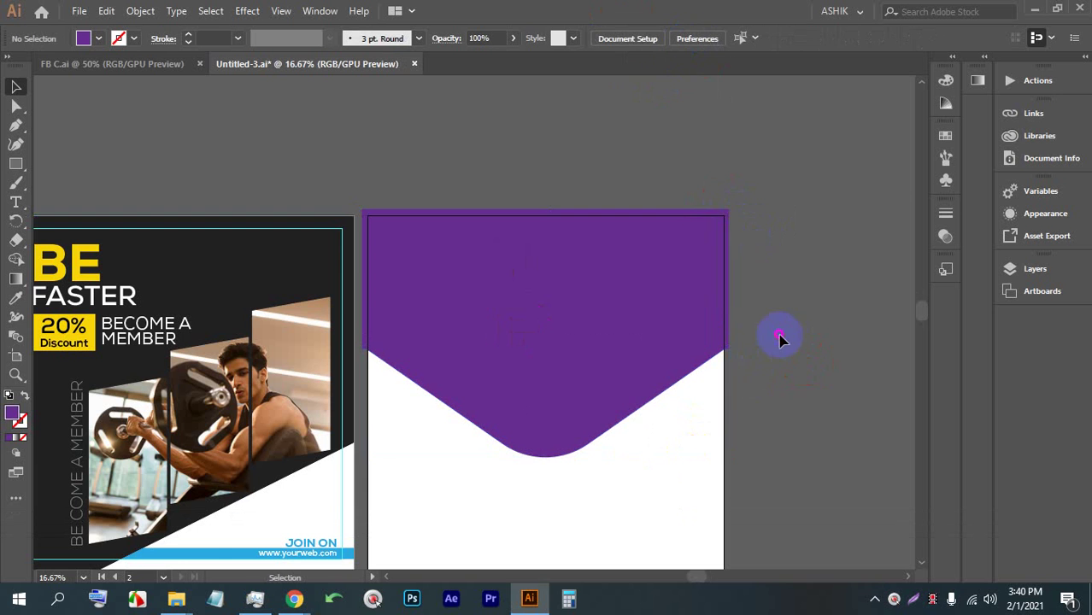
Step: Switch the alignment reference from the artboard back to the selection and save the document
{"action": "scroll", "coordinate": [595, 363], "scroll_direction": "down", "scroll_amount": 2}
{"action": "scroll", "coordinate": [597, 378], "scroll_direction": "up", "scroll_amount": 2}
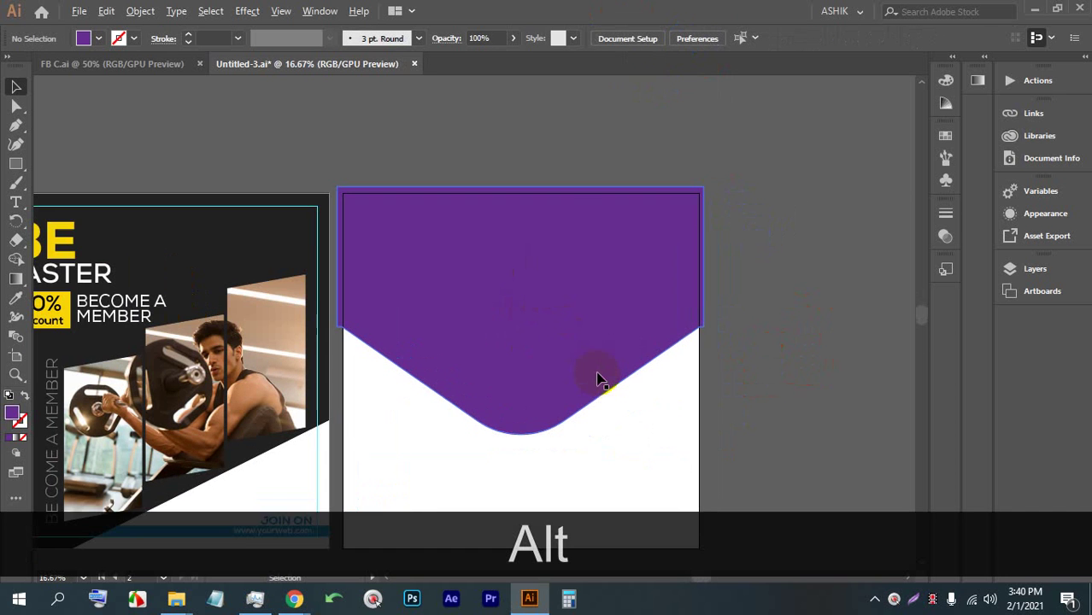
{"action": "scroll", "coordinate": [634, 335], "scroll_direction": "down", "scroll_amount": 1}
{"action": "scroll", "coordinate": [634, 335], "scroll_direction": "up", "scroll_amount": 2}
{"action": "scroll", "coordinate": [605, 292], "scroll_direction": "down", "scroll_amount": 1}
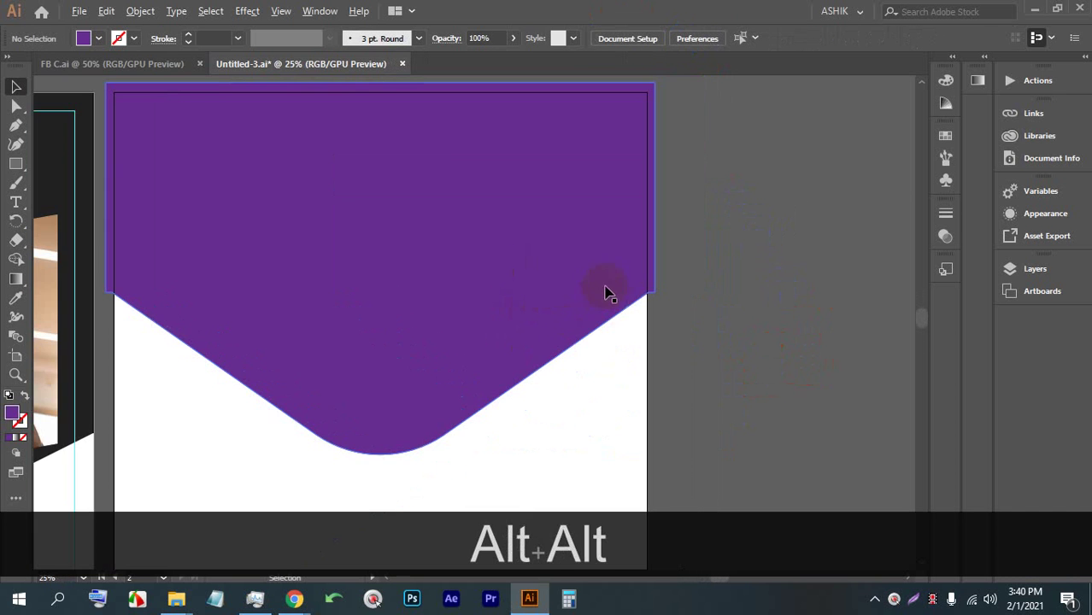
{"action": "left_click", "coordinate": [596, 158]}
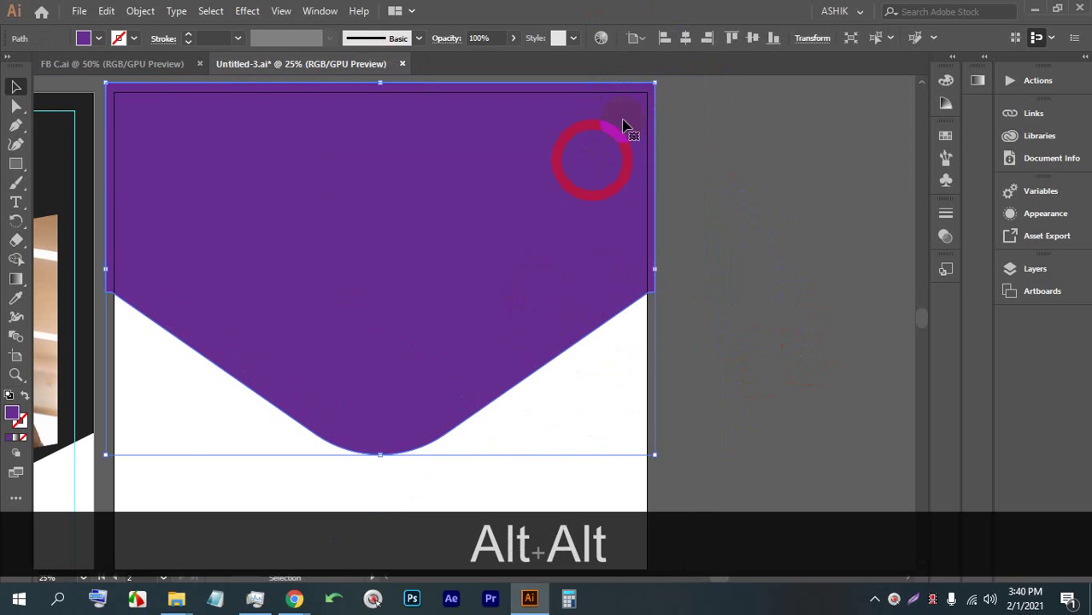
{"action": "left_click", "coordinate": [637, 38]}
{"action": "left_click", "coordinate": [663, 64]}
{"action": "scroll", "coordinate": [671, 329], "scroll_direction": "down", "scroll_amount": 3}
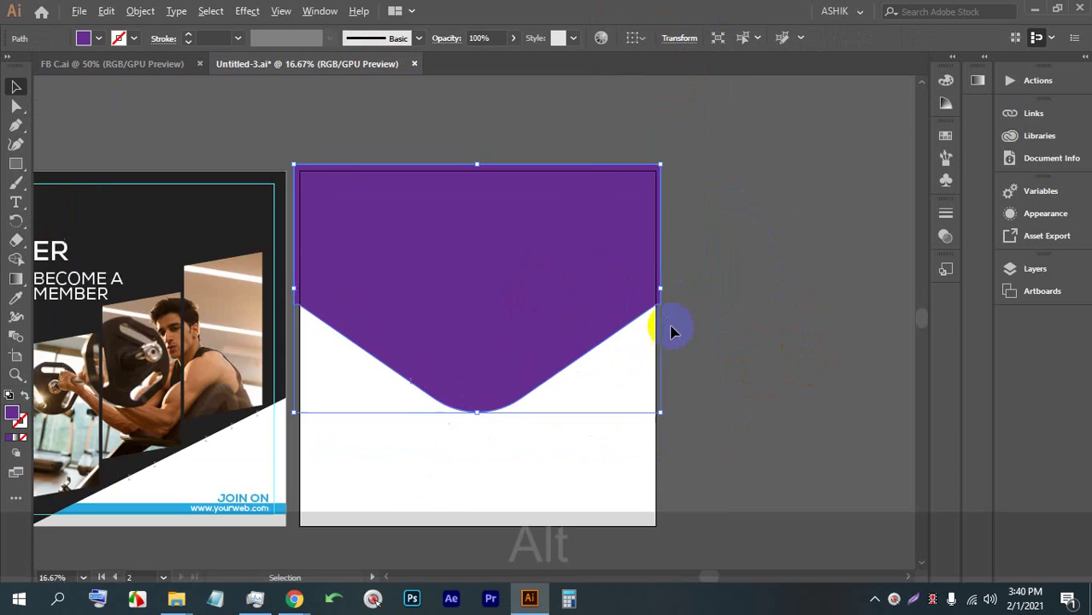
{"action": "left_click", "coordinate": [734, 315]}
{"action": "key", "text": "ctrl+alt+s"}
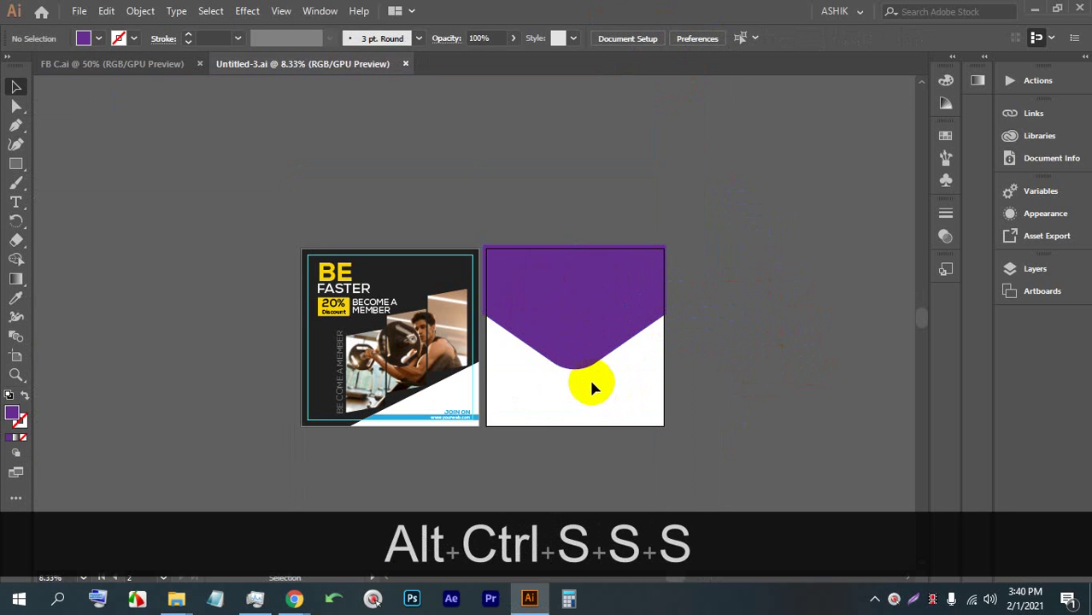
Step: Replace the header shape's solid purple fill with a freeform gradient using points
{"action": "scroll", "coordinate": [604, 371], "scroll_direction": "up", "scroll_amount": 2}
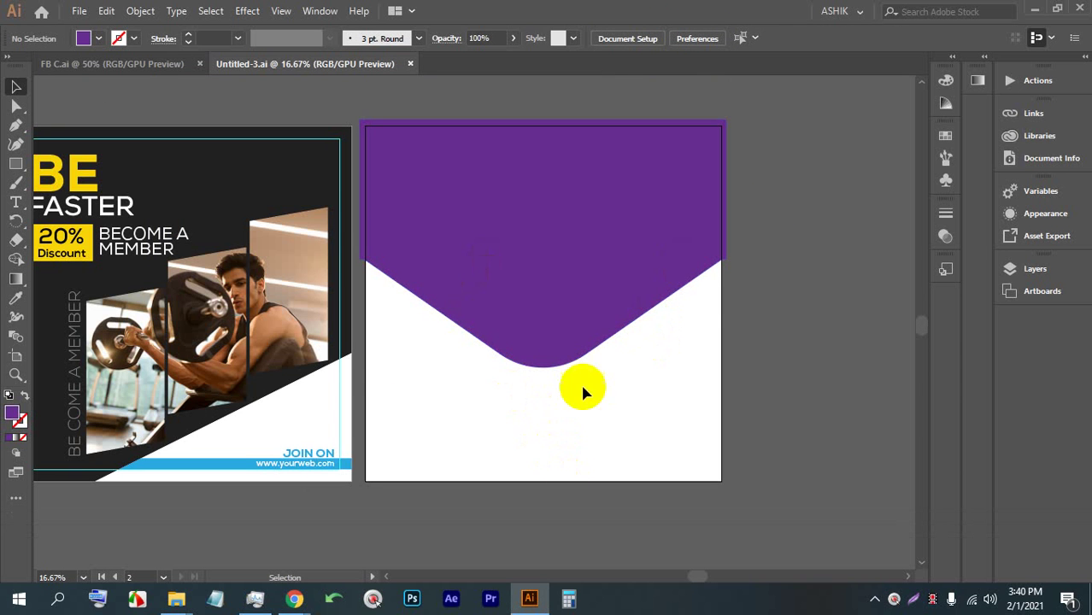
{"action": "left_click", "coordinate": [518, 359]}
{"action": "left_click", "coordinate": [18, 440]}
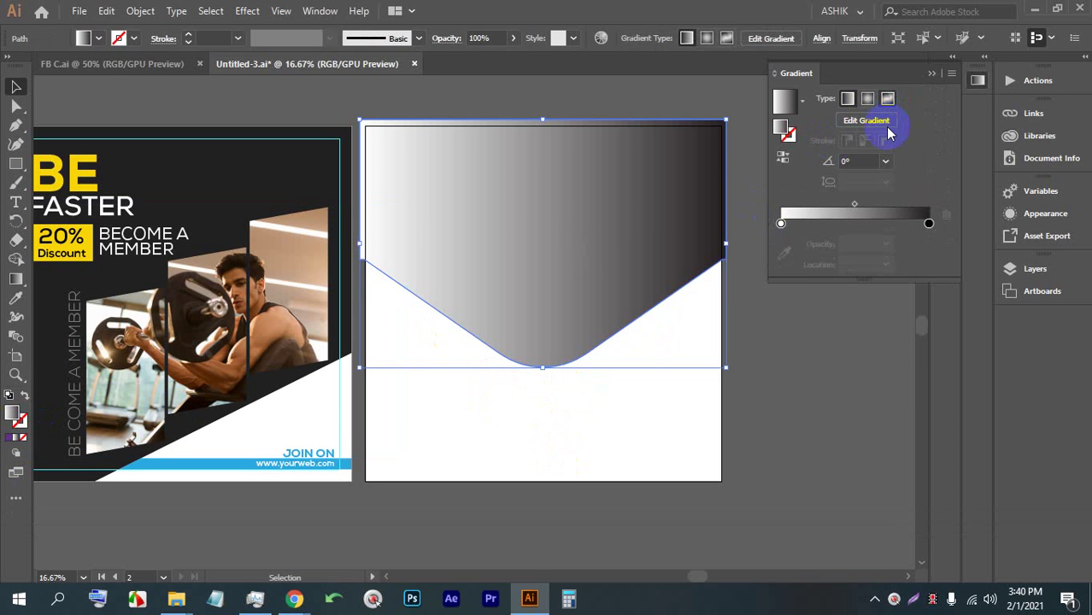
{"action": "left_click", "coordinate": [889, 99]}
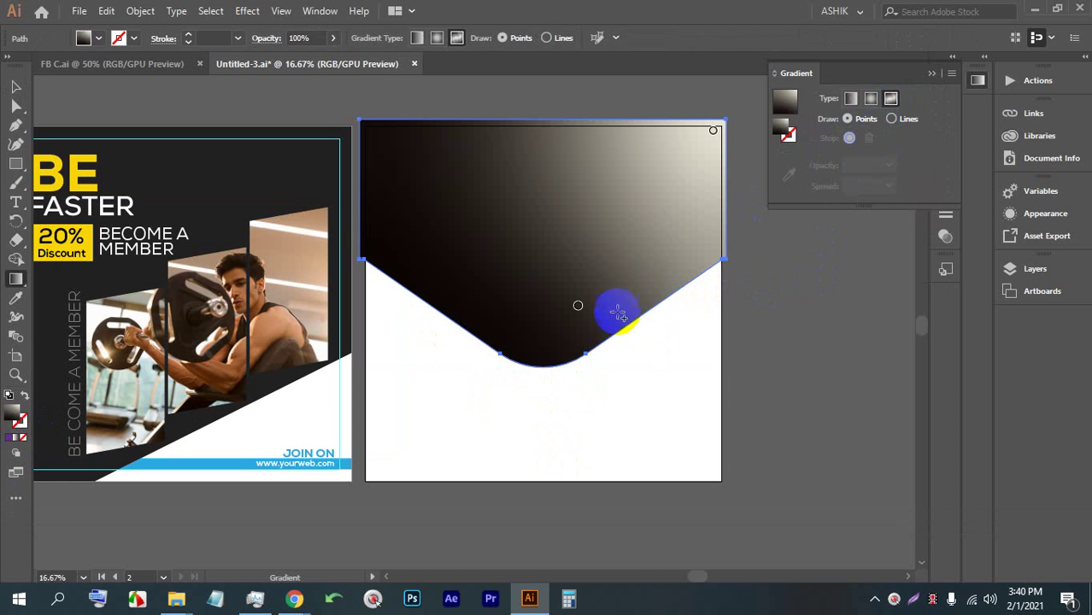
Step: Examine the gradient shape's side corner and rounded lower tip up close
{"action": "scroll", "coordinate": [712, 283], "scroll_direction": "up", "scroll_amount": 8}
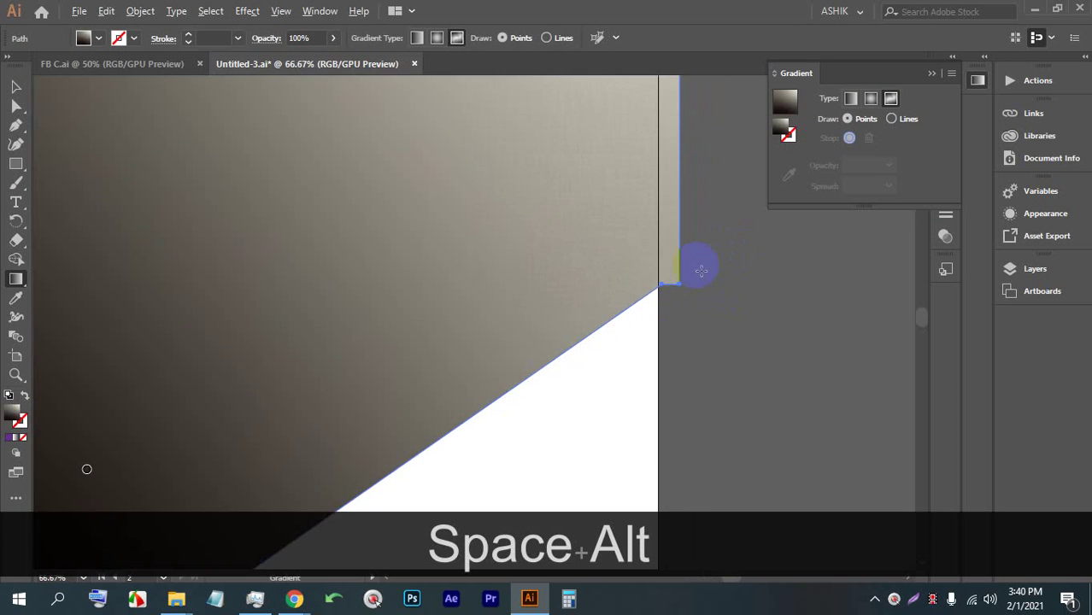
{"action": "scroll", "coordinate": [733, 258], "scroll_direction": "up", "scroll_amount": 4}
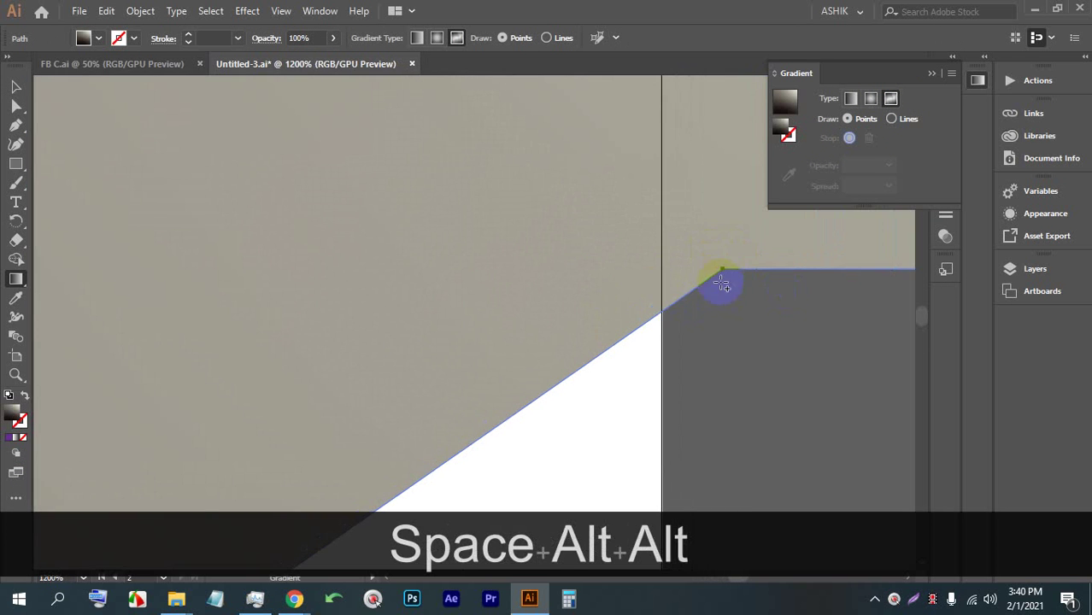
{"action": "scroll", "coordinate": [723, 272], "scroll_direction": "down", "scroll_amount": 6}
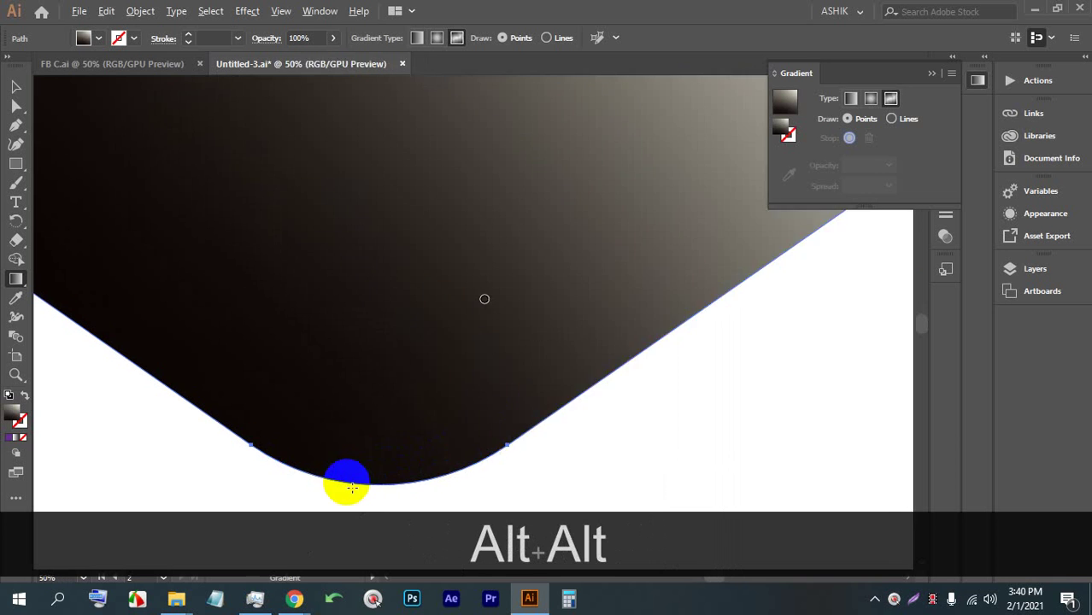
{"action": "scroll", "coordinate": [346, 479], "scroll_direction": "down", "scroll_amount": 2}
{"action": "left_click", "coordinate": [467, 482]}
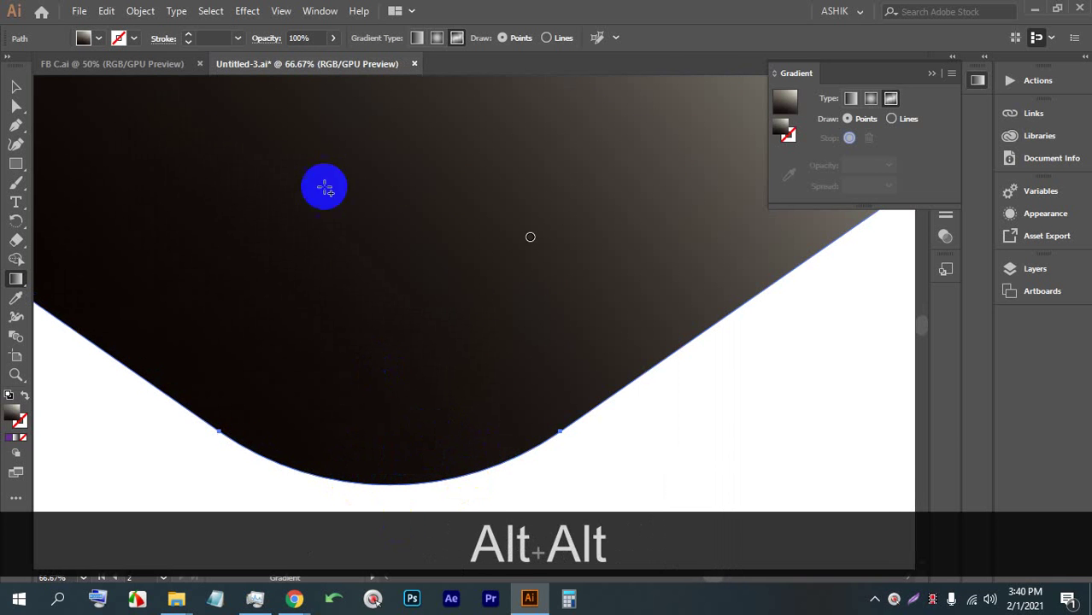
{"action": "key", "text": "alt"}
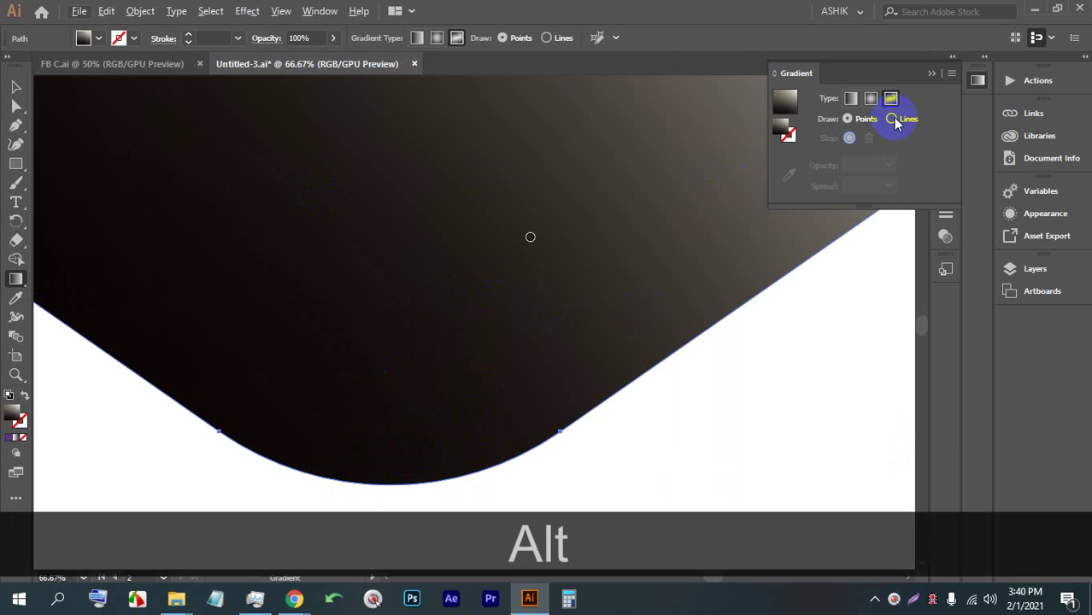
{"action": "left_click", "coordinate": [950, 74]}
{"action": "left_click", "coordinate": [940, 80]}
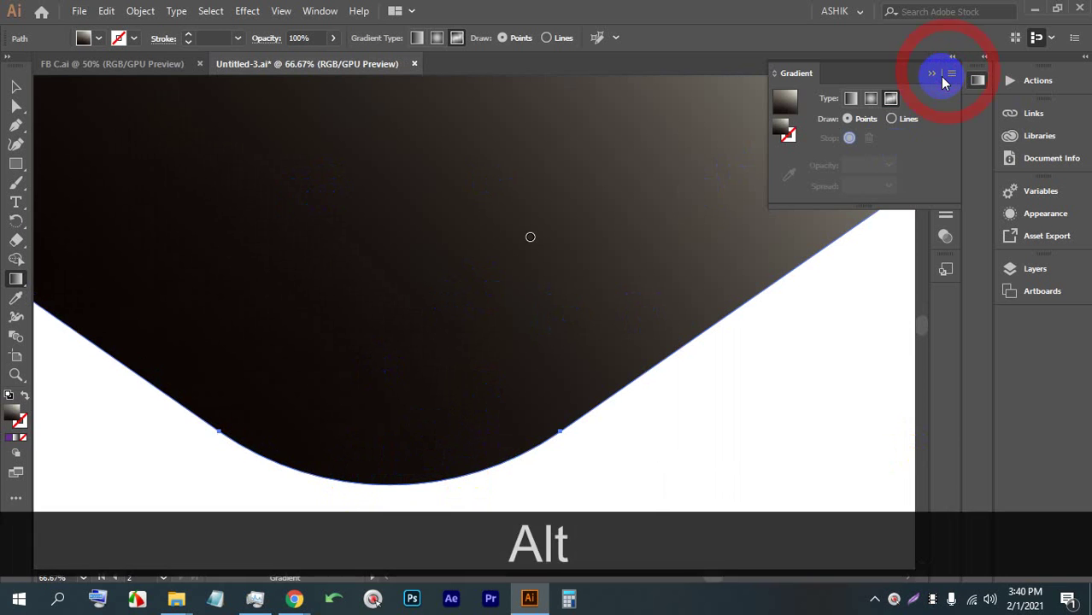
{"action": "scroll", "coordinate": [690, 188], "scroll_direction": "down", "scroll_amount": 3}
{"action": "scroll", "coordinate": [616, 210], "scroll_direction": "down", "scroll_amount": 2}
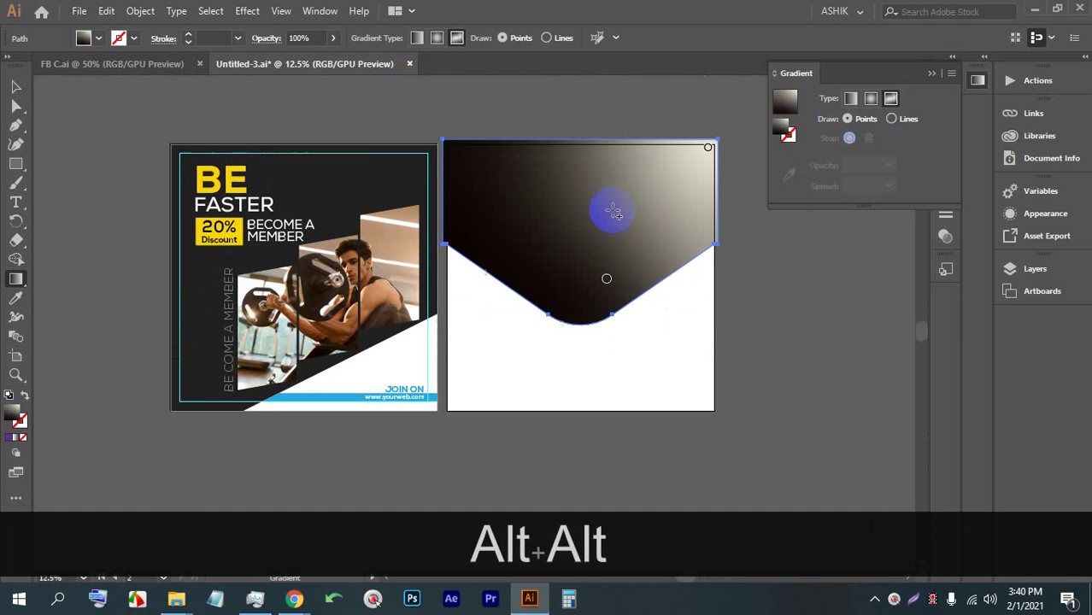
Step: Move the light gradient point to the shape's upper middle and color it purple
{"action": "scroll", "coordinate": [640, 218], "scroll_direction": "up", "scroll_amount": 1}
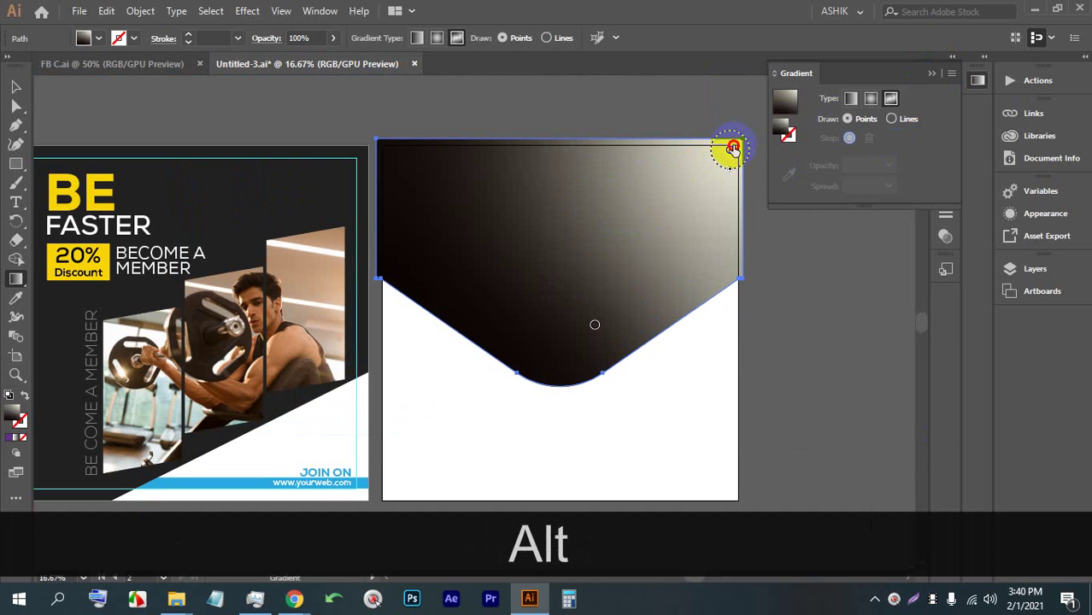
{"action": "left_click_drag", "start_coordinate": [732, 149], "coordinate": [587, 167]}
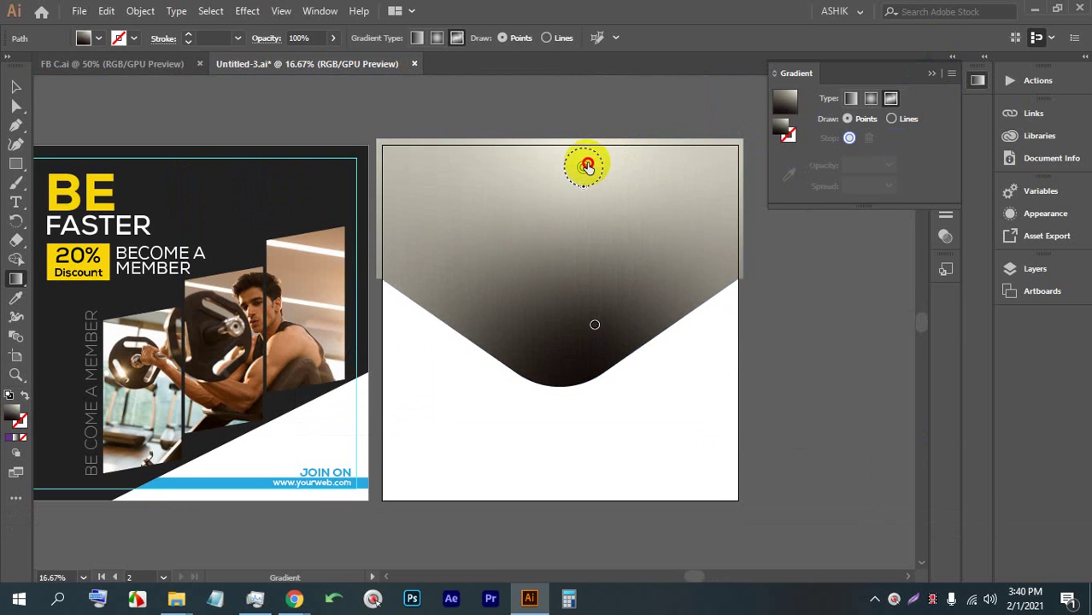
{"action": "double_click", "coordinate": [586, 167]}
{"action": "left_click", "coordinate": [503, 227]}
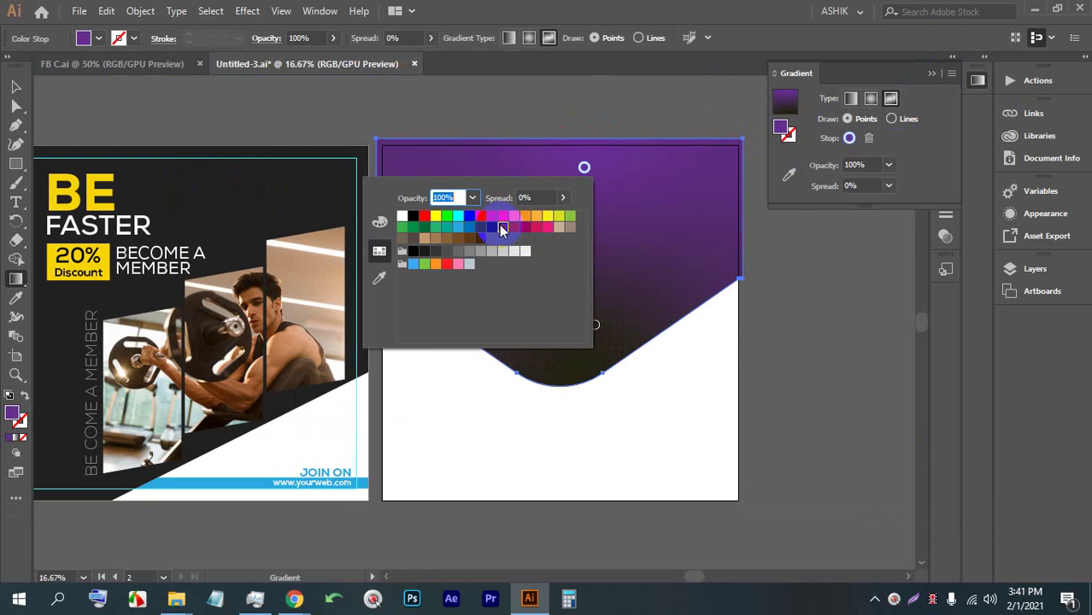
Step: Color the lower gradient point crimson and shift both points closer to the shape's vertical centerline
{"action": "left_click", "coordinate": [604, 326]}
{"action": "double_click", "coordinate": [595, 325]}
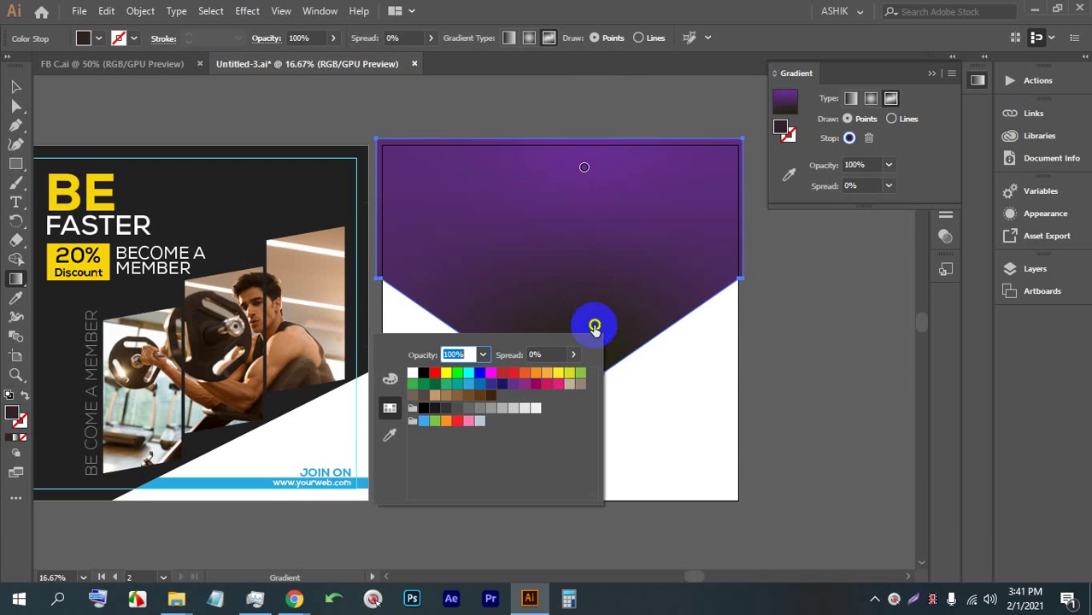
{"action": "left_click", "coordinate": [546, 384]}
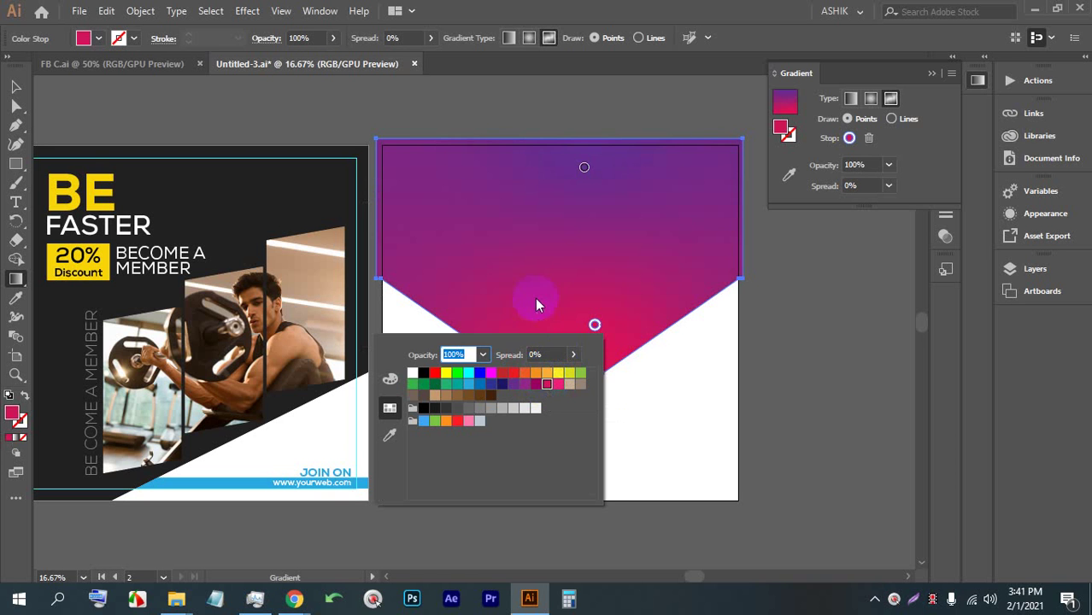
{"action": "left_click", "coordinate": [597, 280]}
{"action": "left_click_drag", "start_coordinate": [595, 324], "coordinate": [559, 347]}
{"action": "mouse_move", "coordinate": [584, 177]}
{"action": "left_mouse_down"}
{"action": "mouse_move", "coordinate": [561, 181]}
{"action": "mouse_move", "coordinate": [570, 179]}
{"action": "left_mouse_up"}
Step: Delete the purple-to-crimson gradient header shape from the second artboard
{"action": "left_click", "coordinate": [15, 88]}
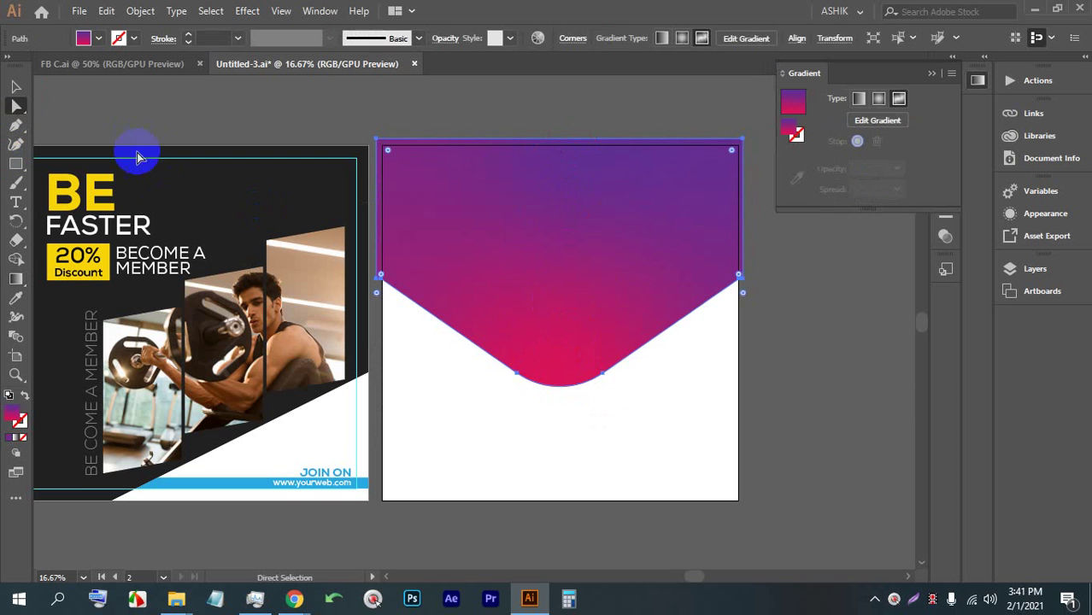
{"action": "left_click", "coordinate": [658, 488]}
{"action": "key", "text": "BackSpace"}
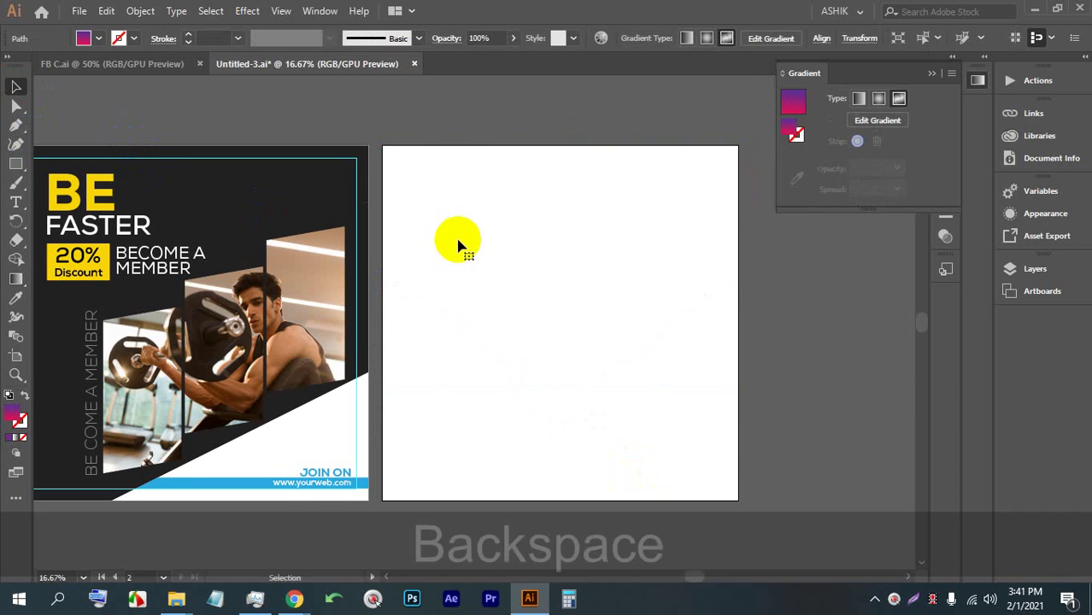
Step: Draw a white hexagon with the Polygon tool over the upper part of the blank second artboard
{"action": "key", "text": "space"}
{"action": "left_click_drag", "start_coordinate": [643, 268], "coordinate": [529, 261]}
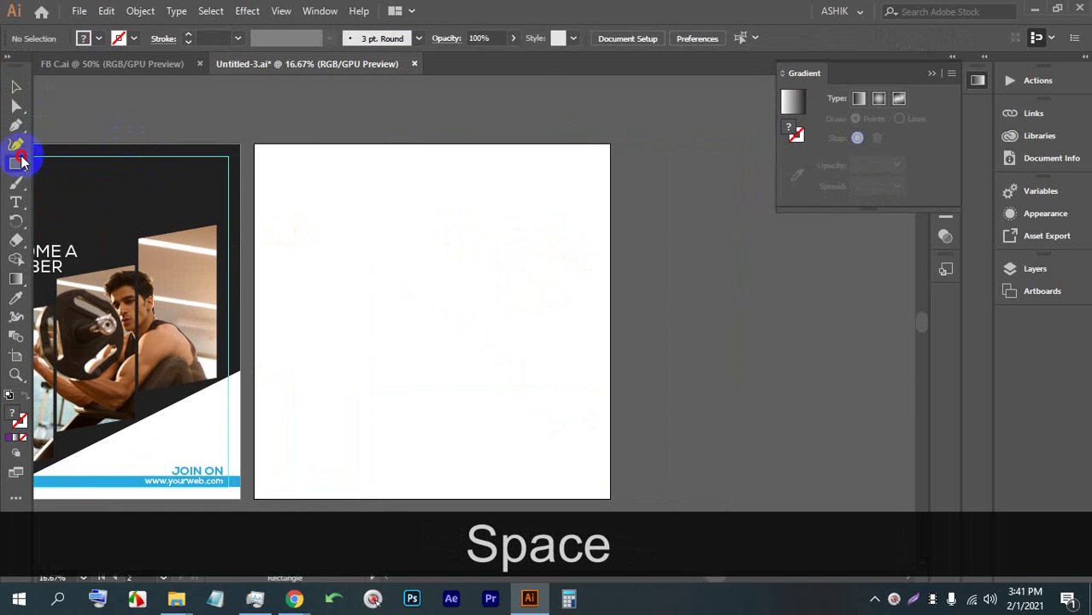
{"action": "left_click_drag", "start_coordinate": [21, 162], "coordinate": [66, 200]}
{"action": "left_click_drag", "start_coordinate": [419, 220], "coordinate": [420, 305]}
{"action": "key", "text": "shift+Up"}
{"action": "key", "text": "shift+Up"}
{"action": "key", "text": "shift+Up"}
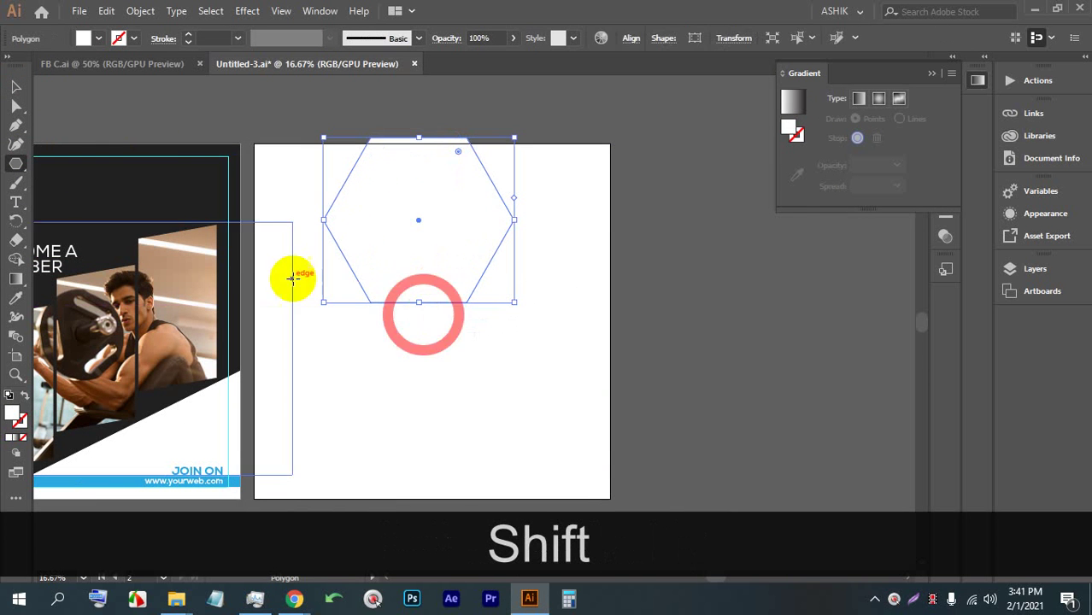
Step: Rotate the white hexagon so one corner points straight up and place it against the second artboard's left edge
{"action": "left_click", "coordinate": [14, 89]}
{"action": "left_click_drag", "start_coordinate": [514, 133], "coordinate": [541, 305]}
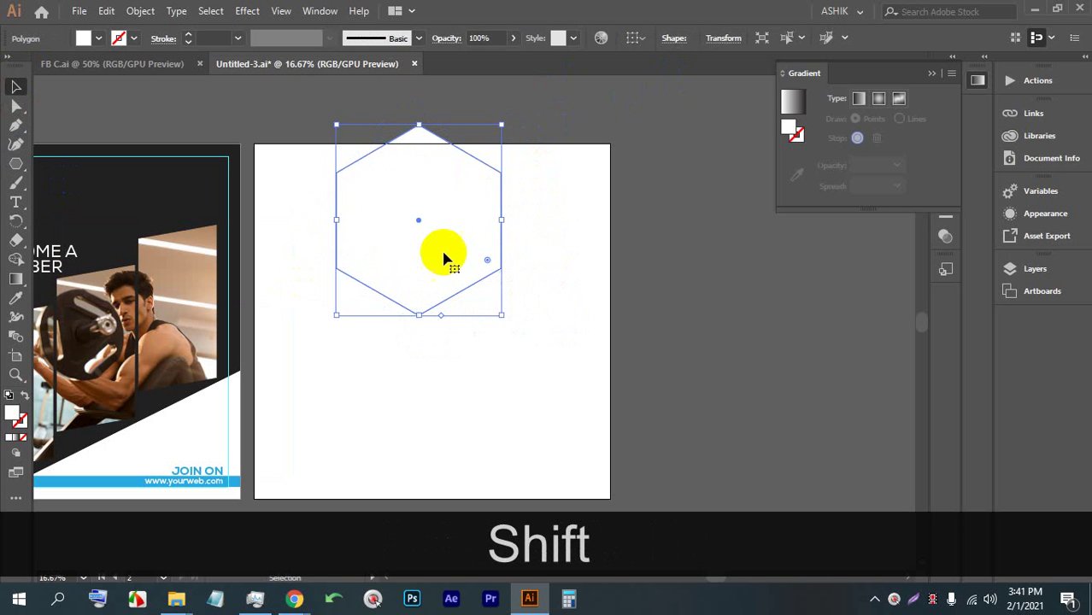
{"action": "left_click_drag", "start_coordinate": [443, 254], "coordinate": [333, 208]}
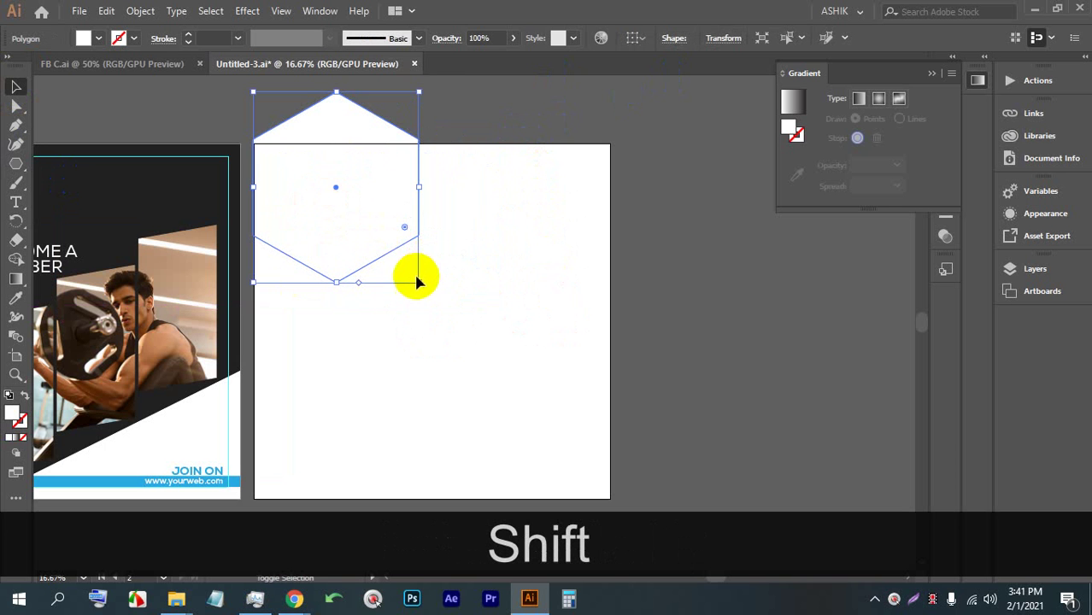
Step: Scale the hexagon proportionally to the artboard's full width and raise it so its upper part extends above the artboard
{"action": "key", "text": "shift"}
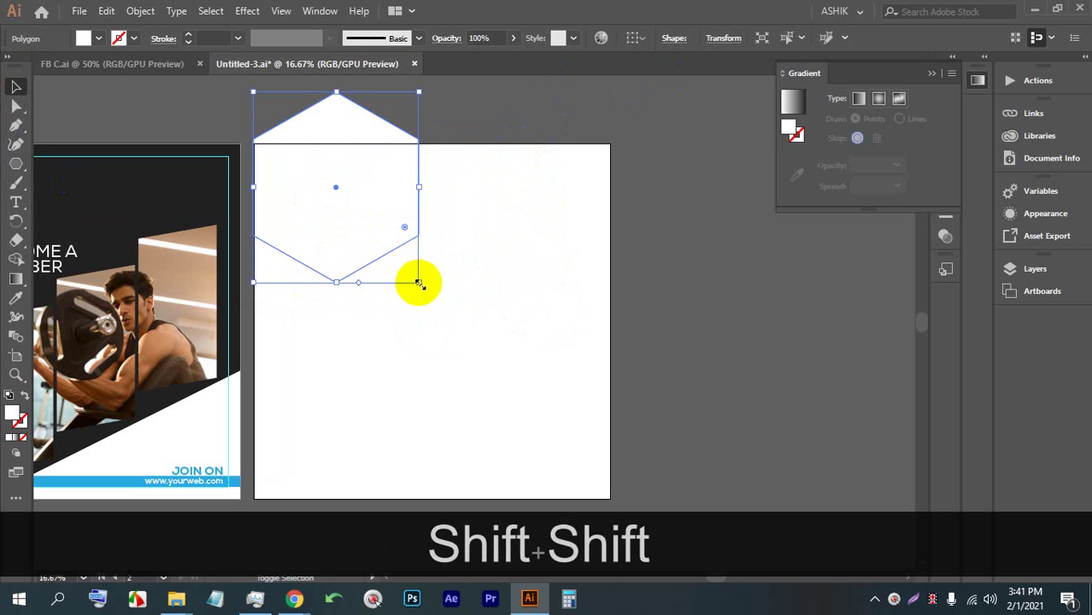
{"action": "left_click_drag", "start_coordinate": [419, 283], "coordinate": [694, 508]}
{"action": "scroll", "coordinate": [393, 244], "scroll_direction": "down", "scroll_amount": 2}
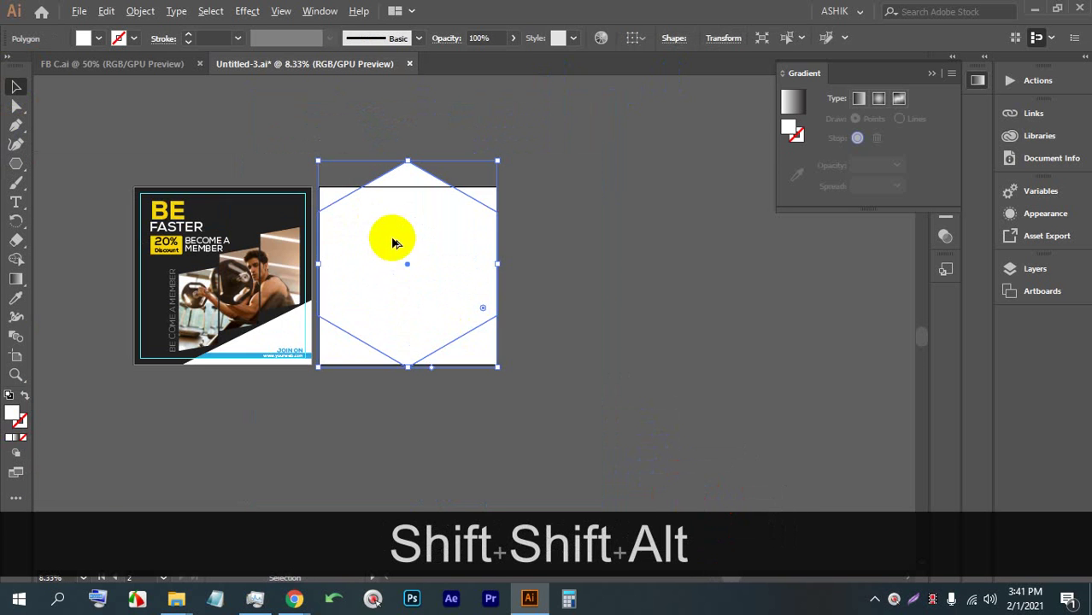
{"action": "left_click_drag", "start_coordinate": [395, 268], "coordinate": [395, 222]}
{"action": "scroll", "coordinate": [391, 237], "scroll_direction": "up", "scroll_amount": 1}
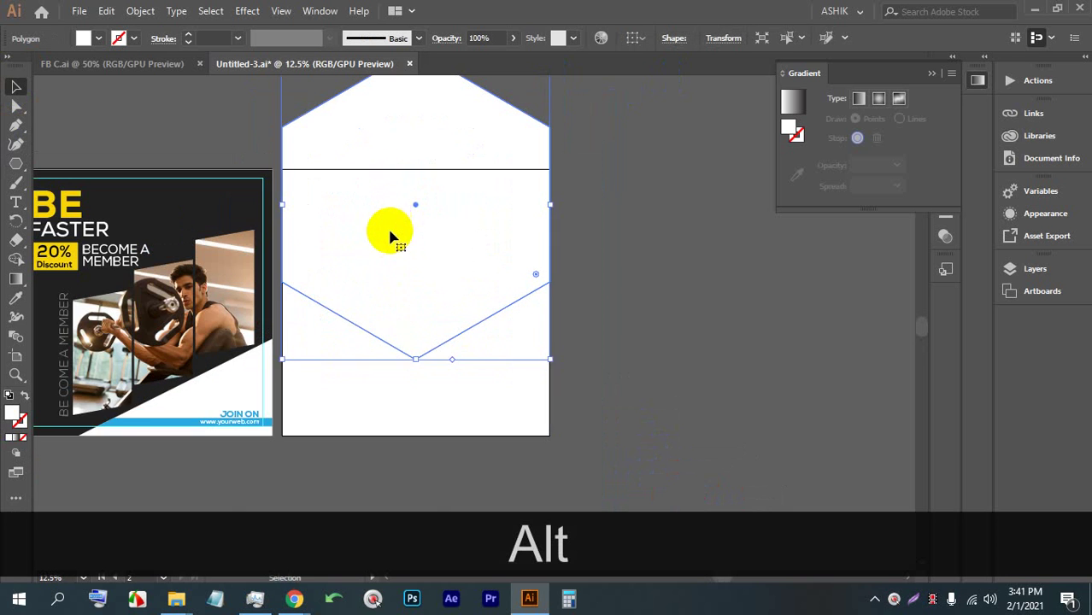
{"action": "scroll", "coordinate": [391, 273], "scroll_direction": "up", "scroll_amount": 1}
{"action": "left_click_drag", "start_coordinate": [397, 276], "coordinate": [400, 294]}
{"action": "left_click", "coordinate": [397, 276]}
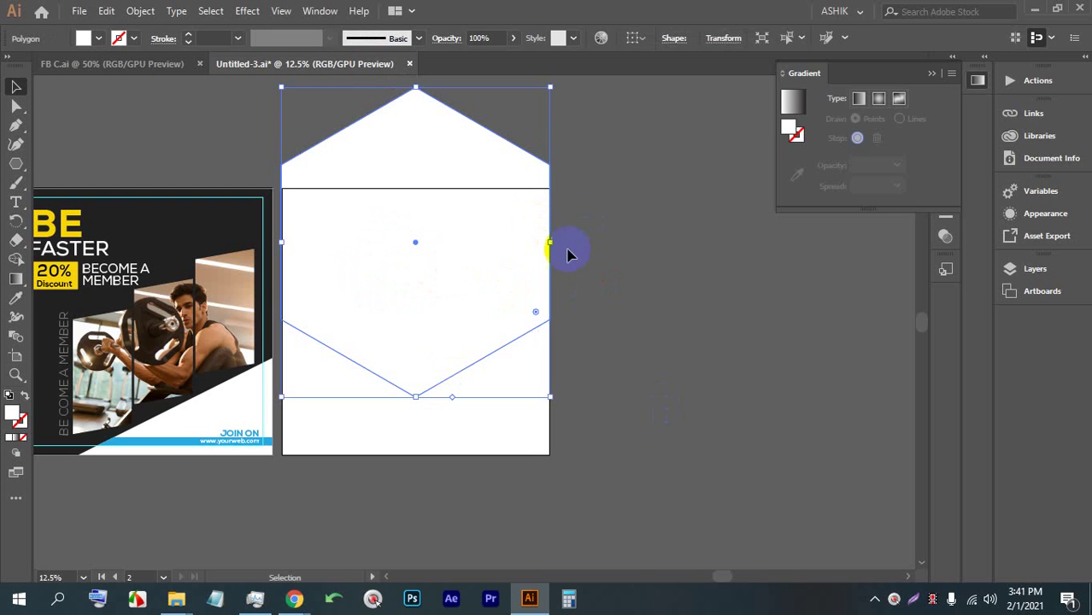
Step: Round only the hexagon's lowest corner to a radius of about 282 px
{"action": "left_click", "coordinate": [15, 104]}
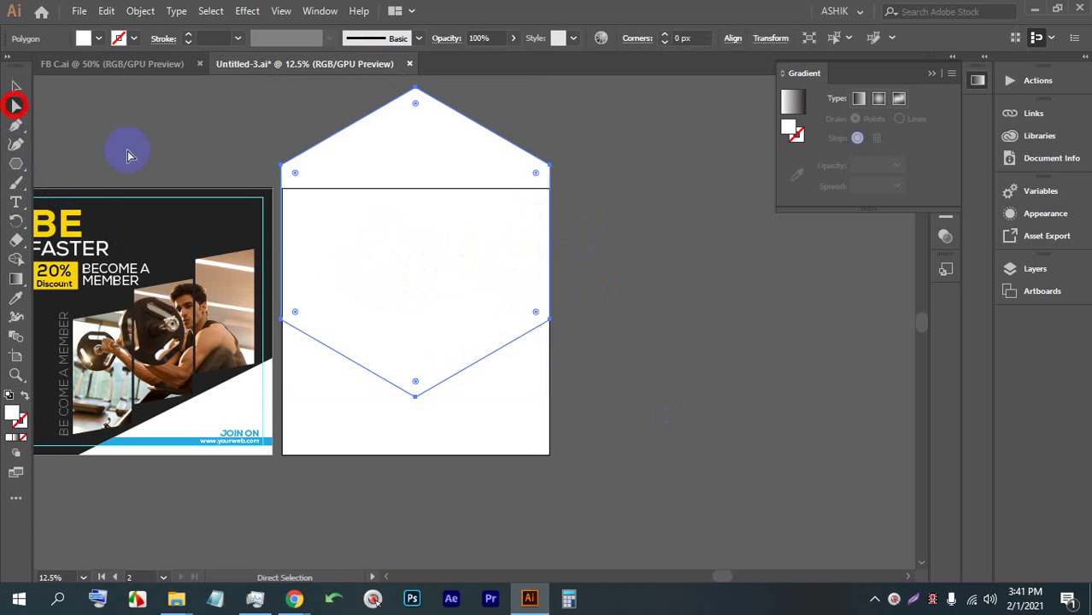
{"action": "left_click", "coordinate": [416, 382]}
{"action": "left_click_drag", "start_coordinate": [415, 381], "coordinate": [411, 356]}
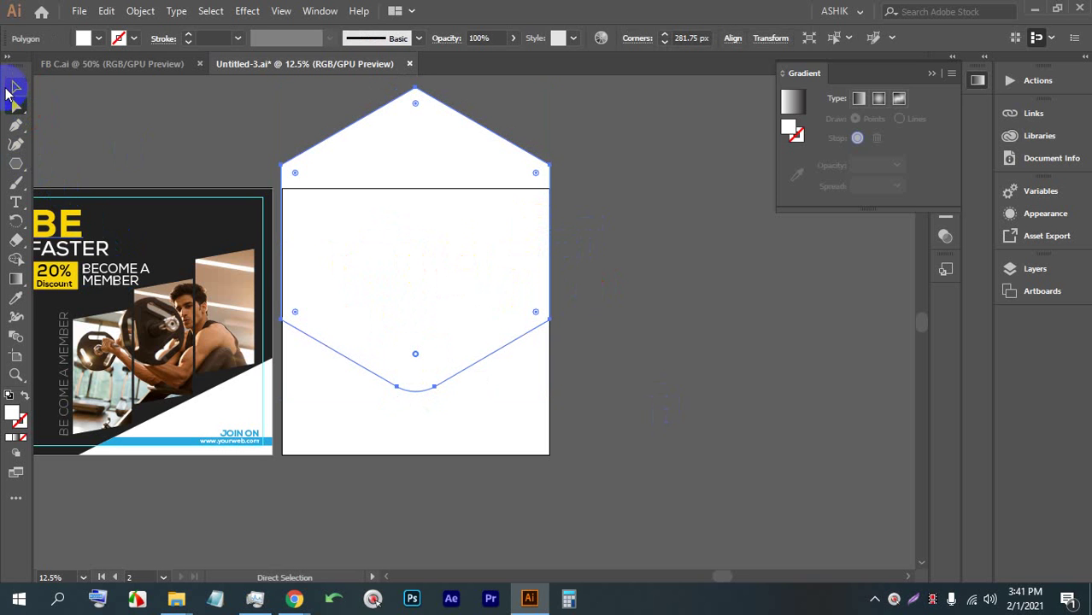
{"action": "left_click", "coordinate": [13, 87]}
{"action": "left_click", "coordinate": [371, 395]}
Step: Switch to the Google Meet window to check the call, and return to Illustrator
{"action": "mouse_move", "coordinate": [294, 598]}
{"action": "left_click", "coordinate": [227, 520]}
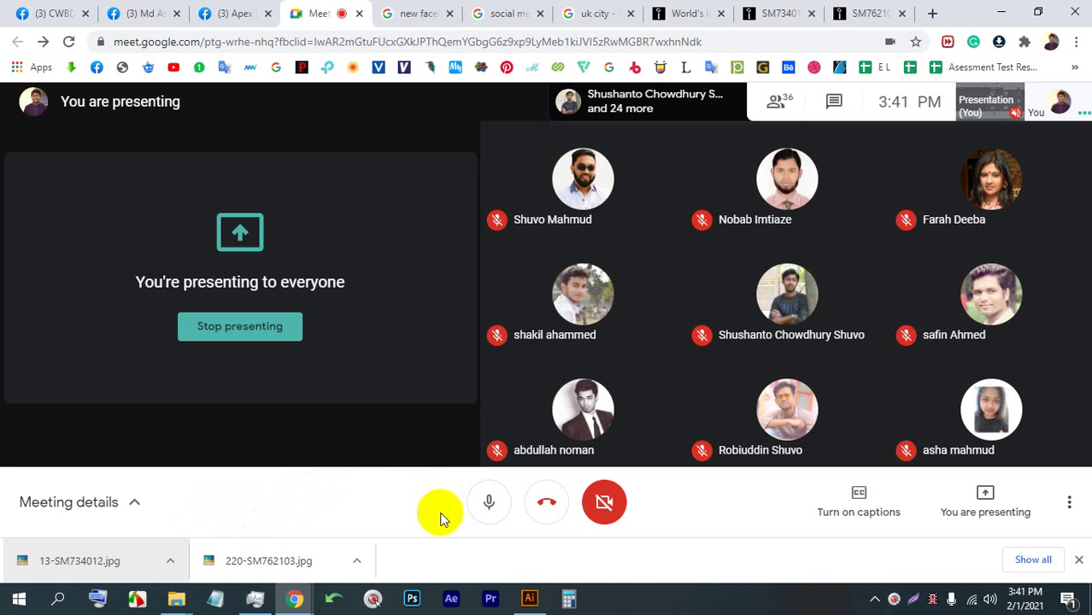
{"action": "left_click", "coordinate": [529, 598]}
Step: Draw a straight horizontal line with the Pen tool across the hexagon along the second artboard's upper edge
{"action": "scroll", "coordinate": [329, 244], "scroll_direction": "up", "scroll_amount": 1}
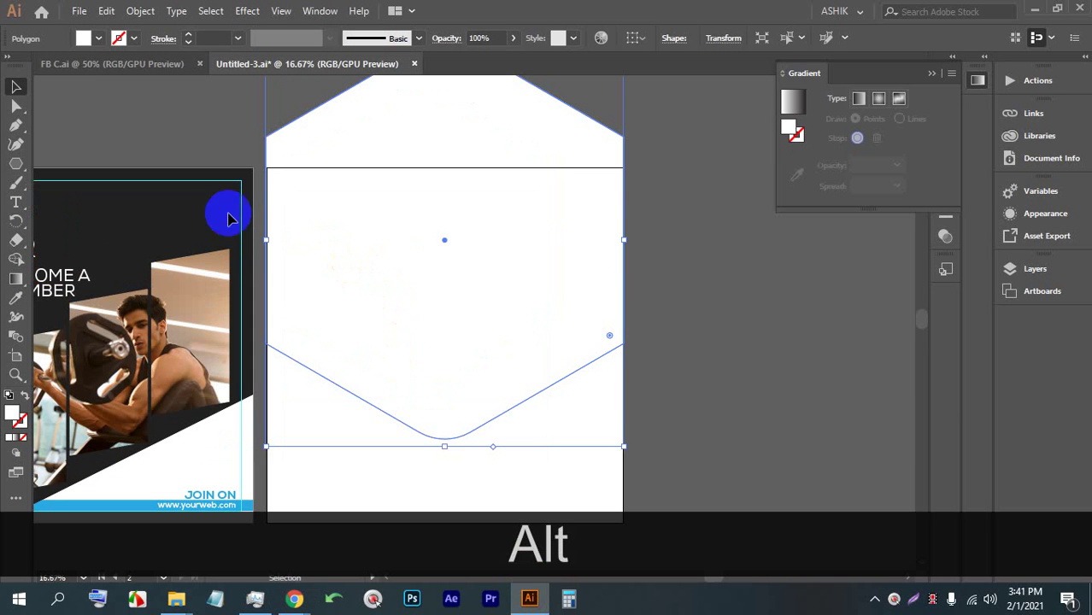
{"action": "left_click", "coordinate": [16, 125]}
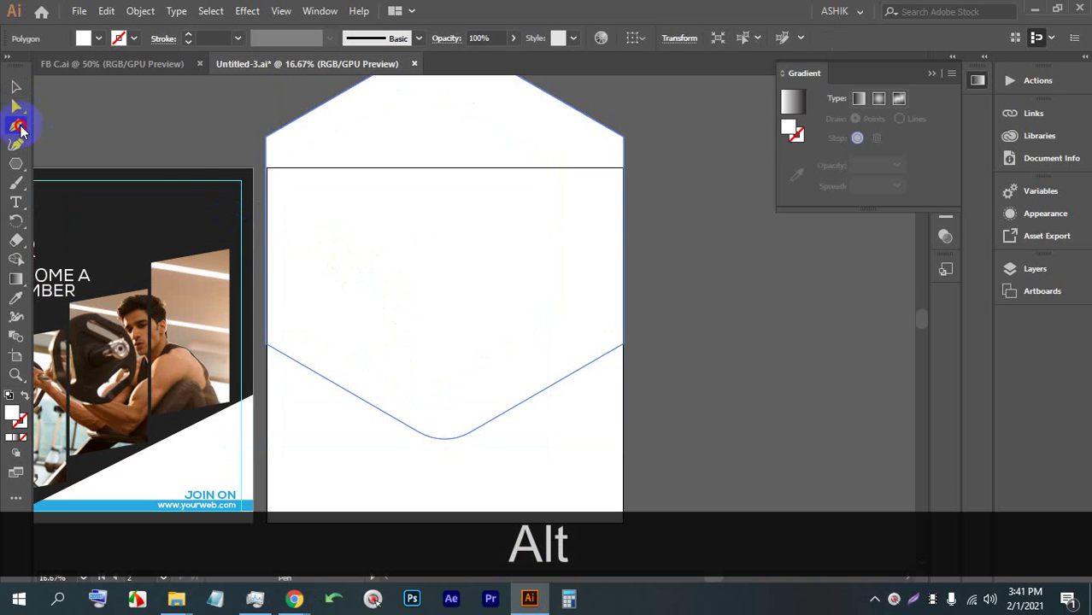
{"action": "left_click", "coordinate": [262, 169]}
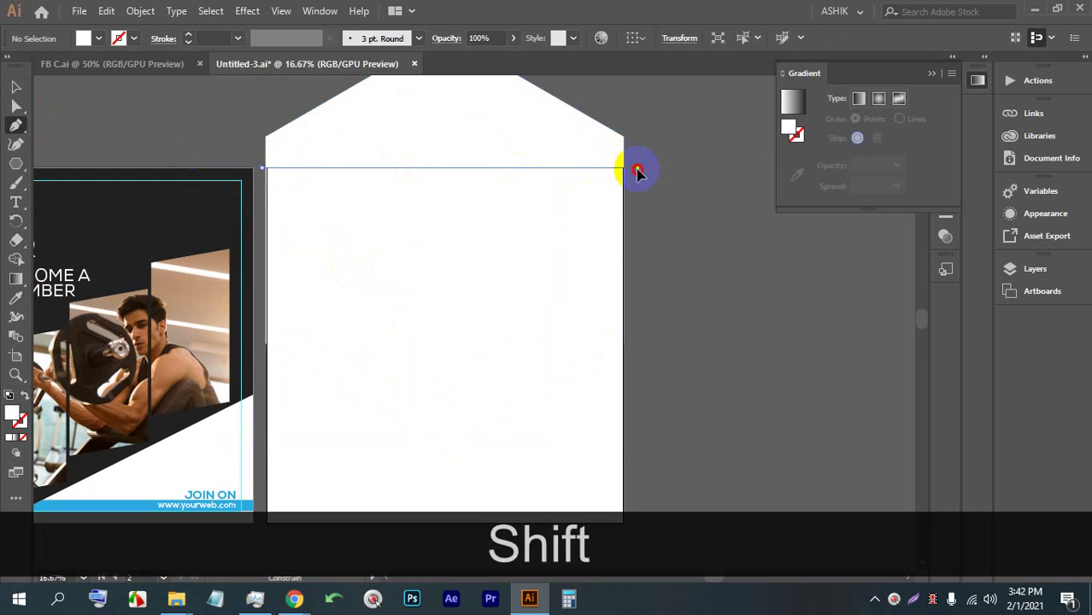
{"action": "left_click", "coordinate": [637, 171]}
{"action": "left_click", "coordinate": [17, 86]}
{"action": "left_click", "coordinate": [676, 222]}
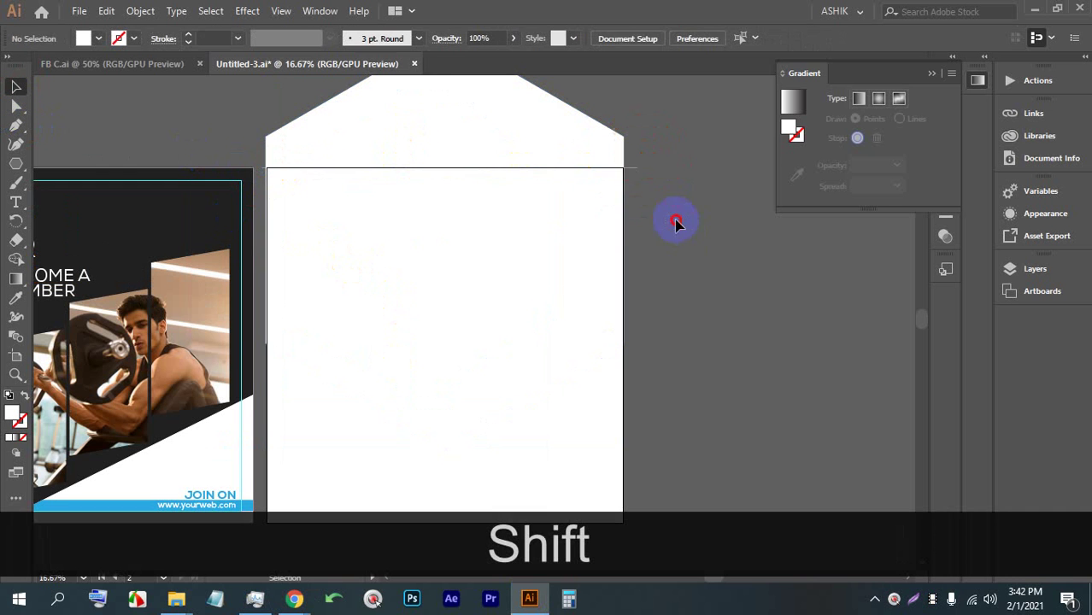
Step: Divide the hexagon along the horizontal line using the Pathfinder Divide operation
{"action": "left_click_drag", "start_coordinate": [675, 222], "coordinate": [465, 178]}
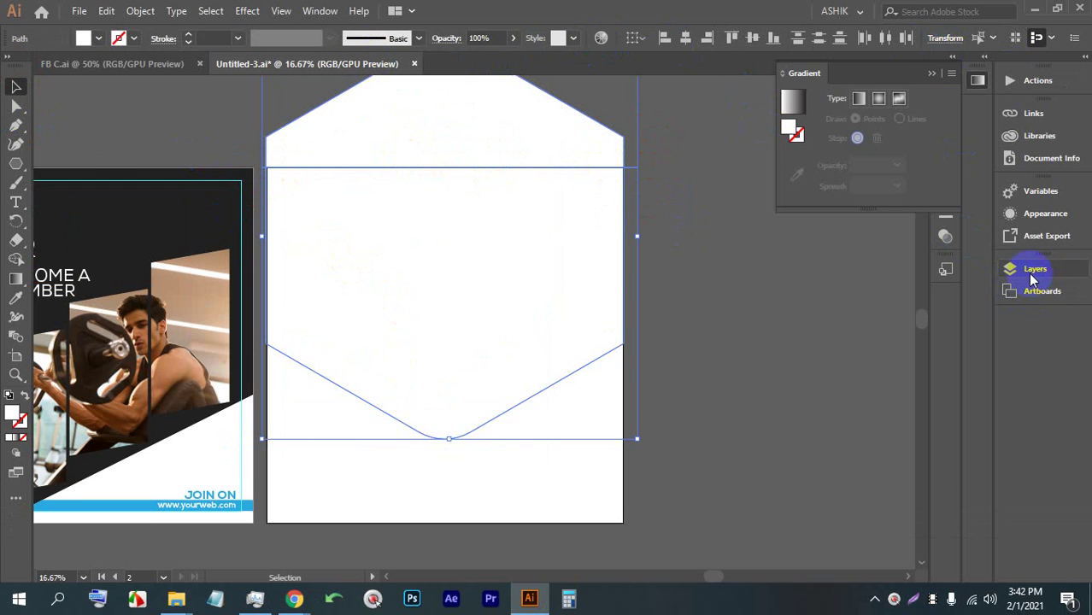
{"action": "left_click", "coordinate": [320, 10]}
{"action": "left_click", "coordinate": [392, 558]}
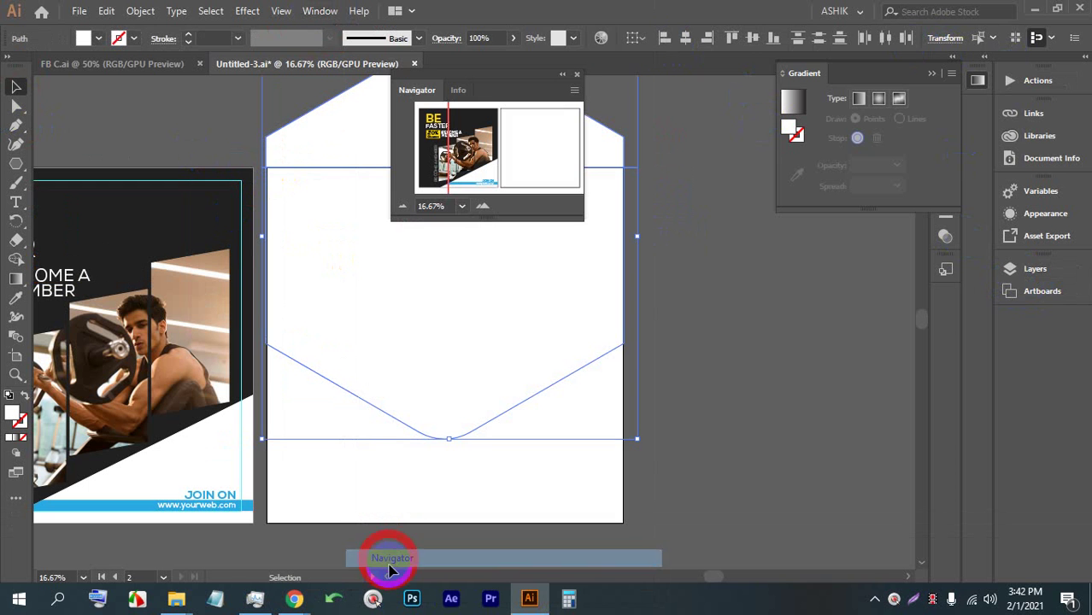
{"action": "left_click", "coordinate": [577, 79]}
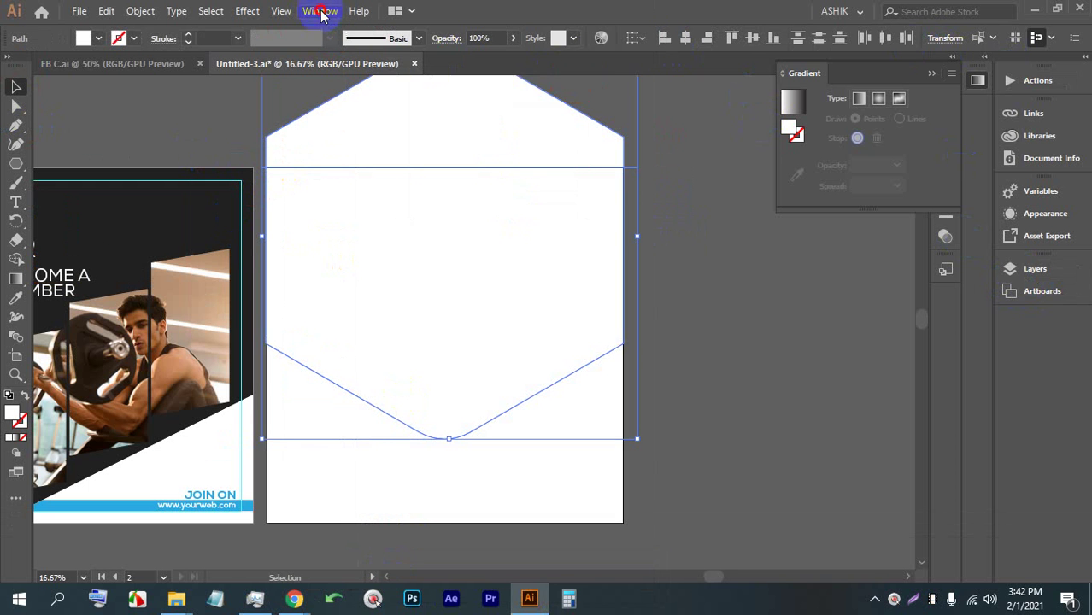
{"action": "left_click", "coordinate": [320, 11]}
{"action": "left_click", "coordinate": [412, 577]}
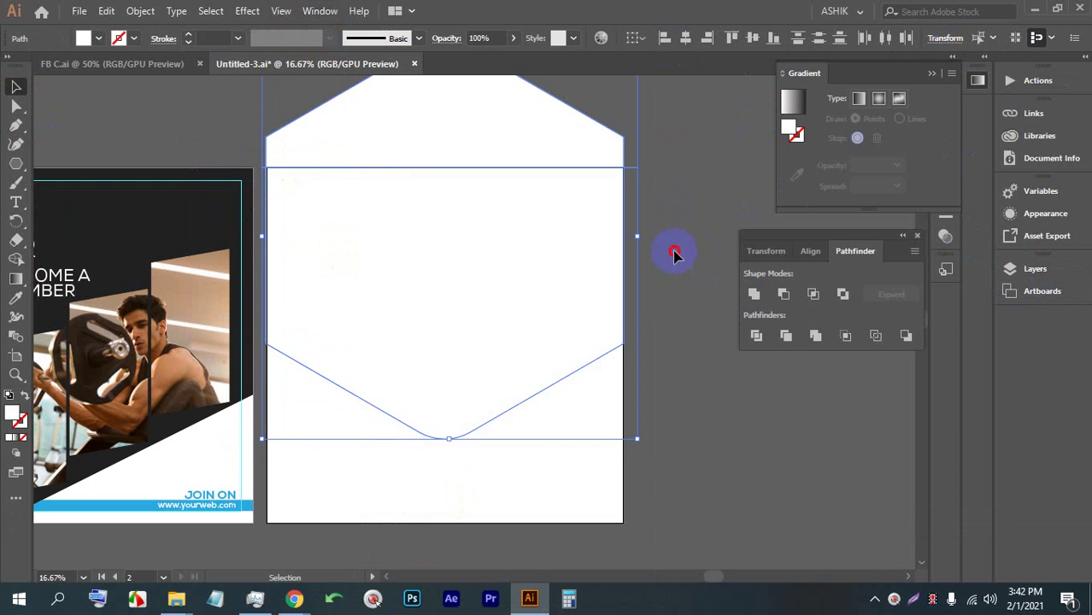
{"action": "left_click", "coordinate": [757, 339]}
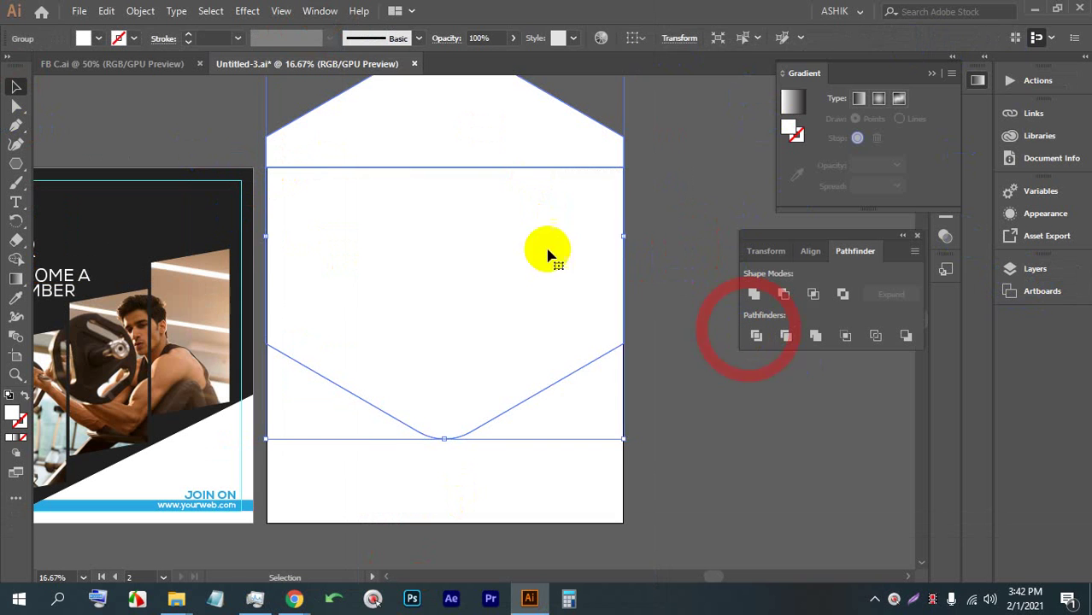
Step: Ungroup the divided hexagon and delete the piece extending above the artboard
{"action": "right_click", "coordinate": [490, 208]}
{"action": "left_click", "coordinate": [546, 341]}
{"action": "left_click", "coordinate": [652, 194]}
{"action": "left_click", "coordinate": [527, 130]}
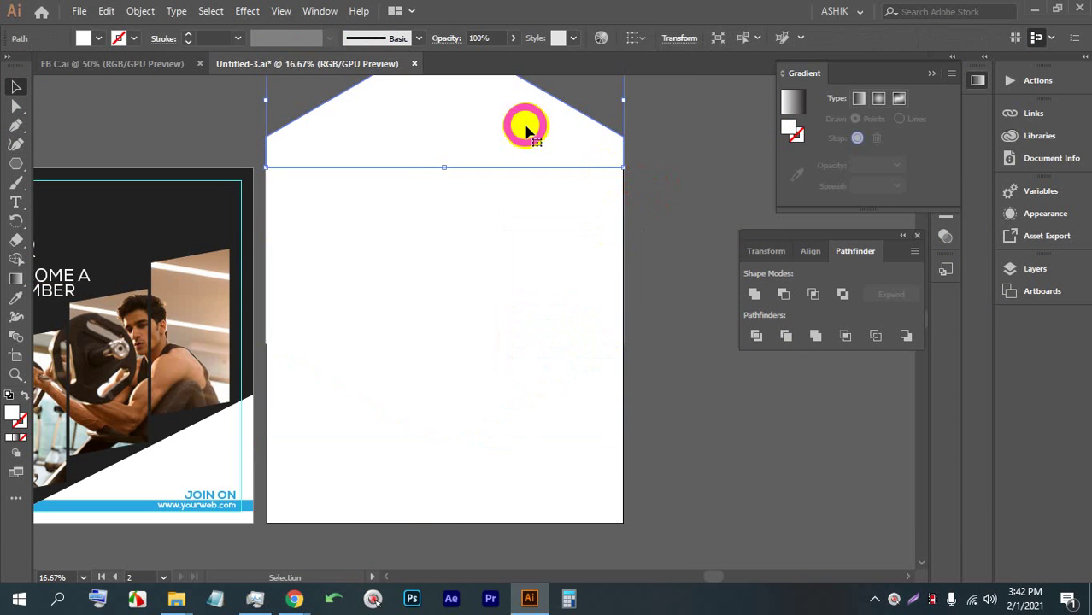
{"action": "key", "text": "BackSpace"}
Step: Fill the remaining hexagon piece with the purple swatch
{"action": "left_click", "coordinate": [527, 254]}
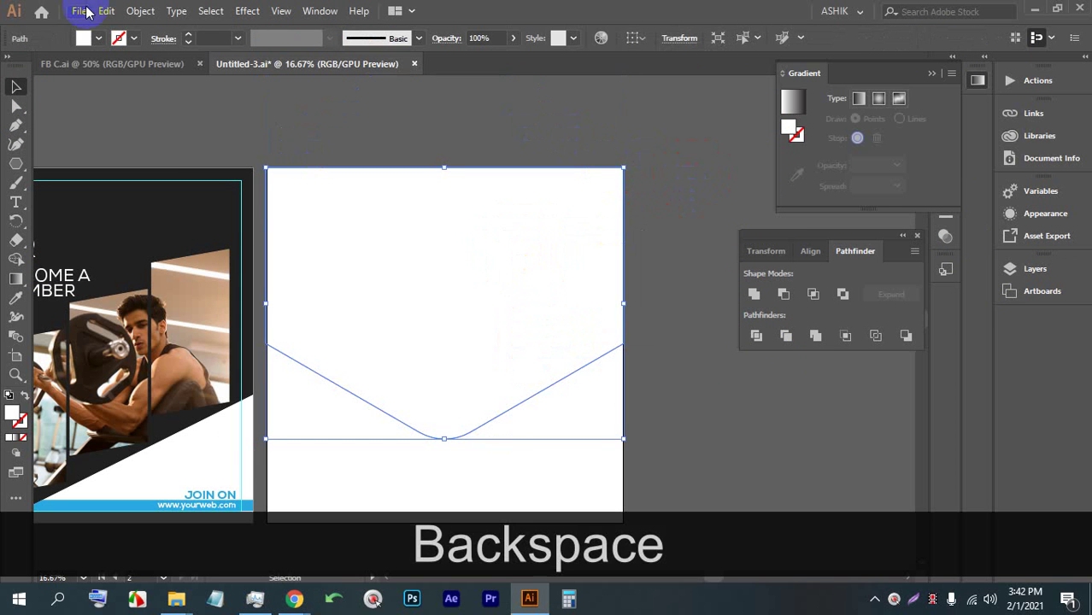
{"action": "left_click", "coordinate": [99, 39]}
{"action": "left_click", "coordinate": [139, 78]}
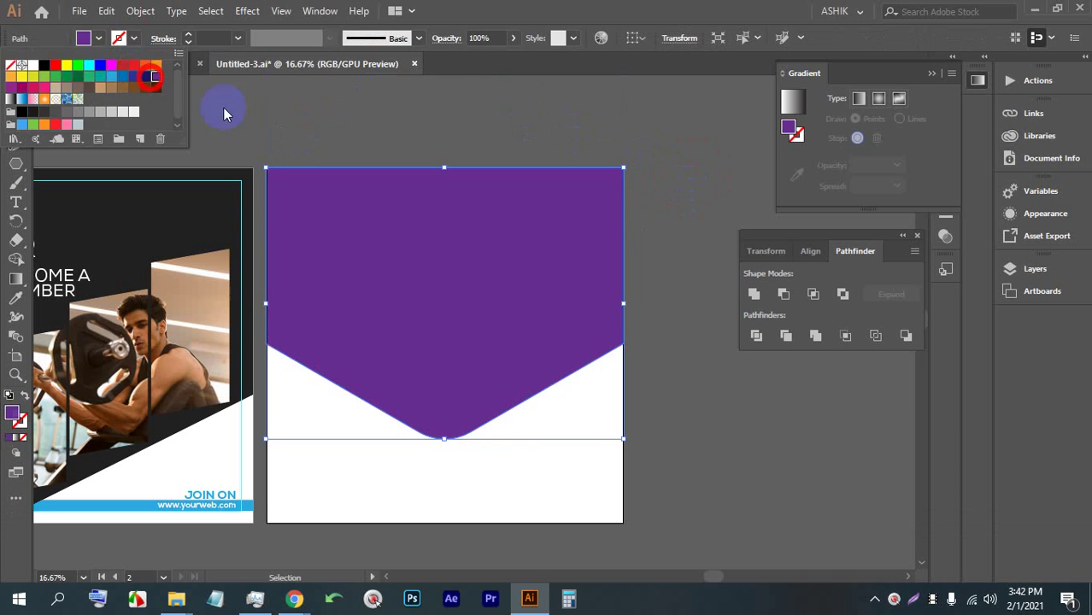
{"action": "left_click", "coordinate": [431, 128]}
{"action": "left_click", "coordinate": [671, 208]}
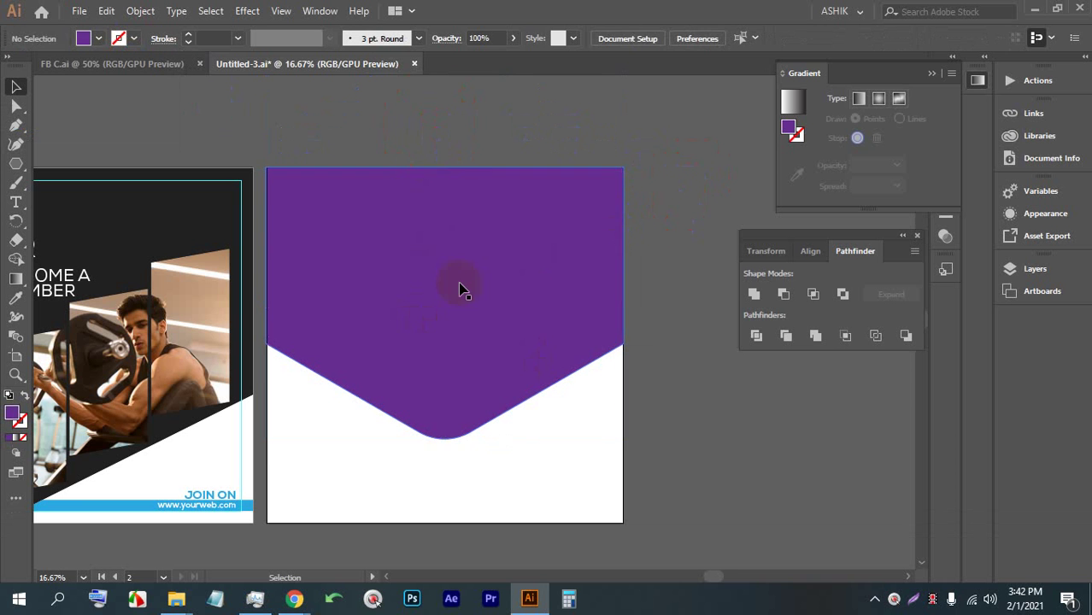
Step: Apply a freeform gradient in Points mode to the header shape
{"action": "left_click", "coordinate": [464, 288]}
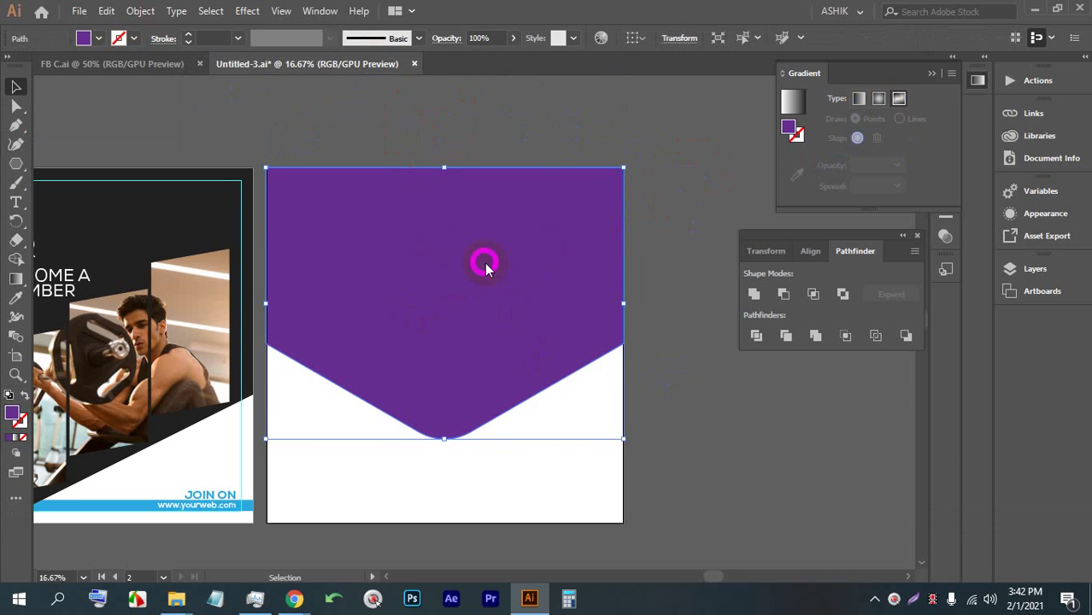
{"action": "key", "text": "g"}
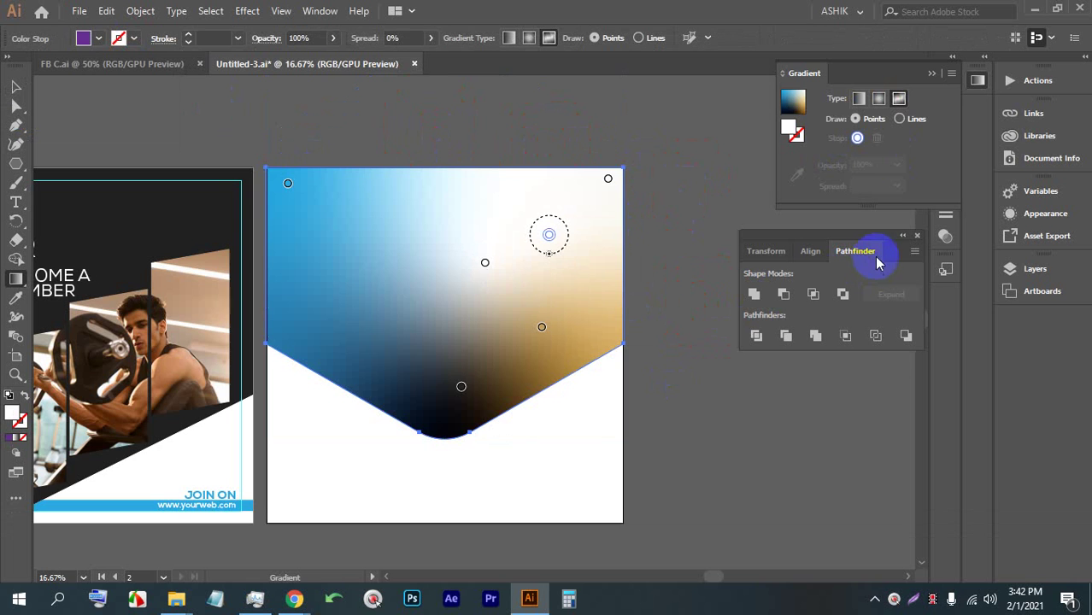
{"action": "scroll", "coordinate": [340, 272], "scroll_direction": "down", "scroll_amount": 2}
{"action": "scroll", "coordinate": [340, 271], "scroll_direction": "up", "scroll_amount": 2}
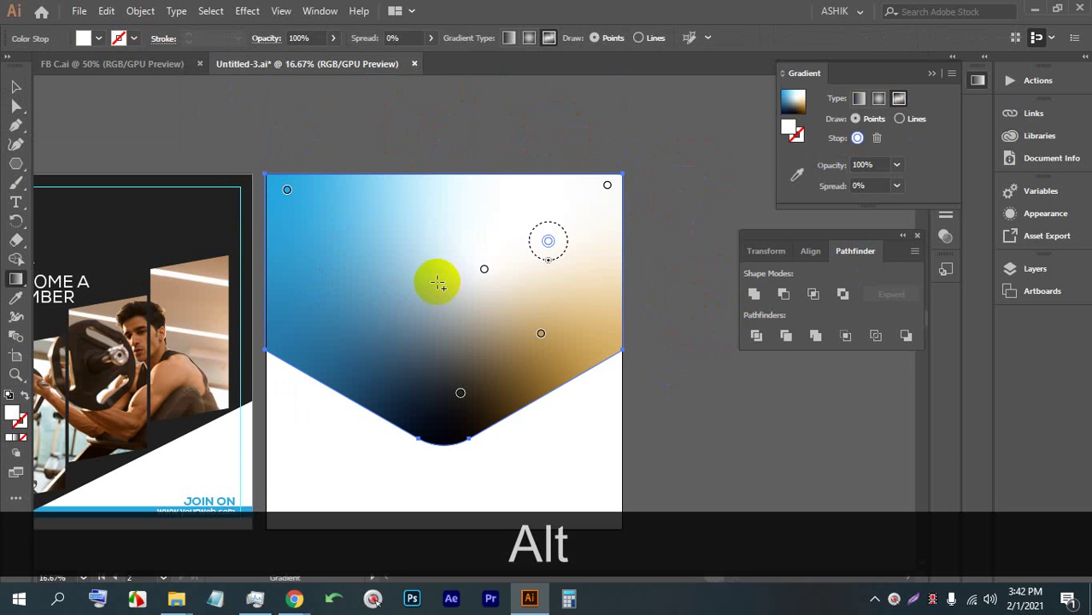
{"action": "scroll", "coordinate": [439, 280], "scroll_direction": "down", "scroll_amount": 1}
Step: Delete the three inner gradient points, keeping only those at the two upper corners and the lower tip
{"action": "key", "text": "BackSpace"}
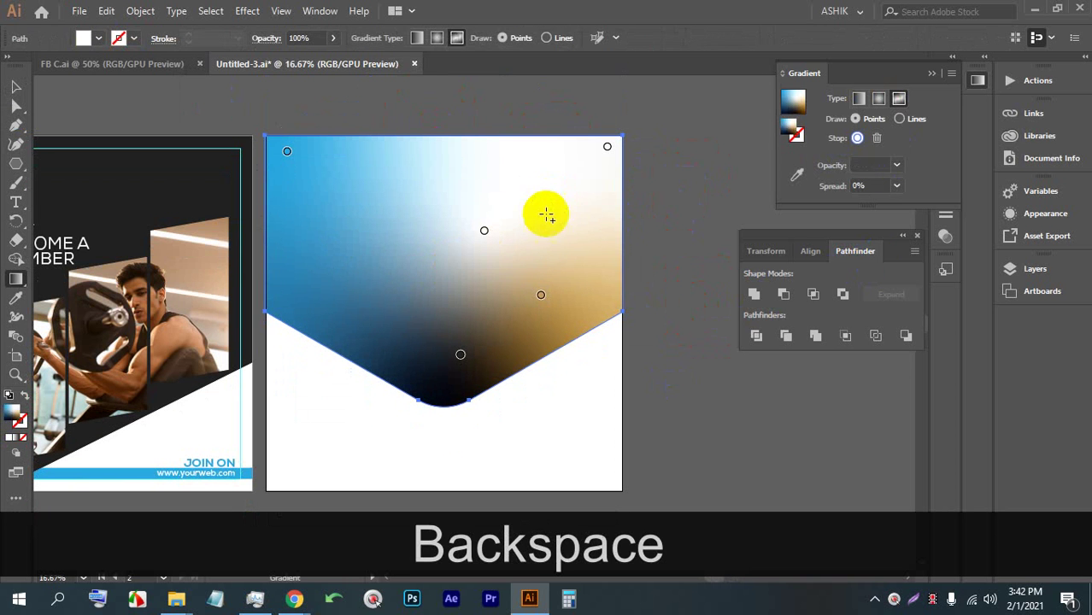
{"action": "left_click", "coordinate": [541, 294]}
{"action": "key", "text": "BackSpace"}
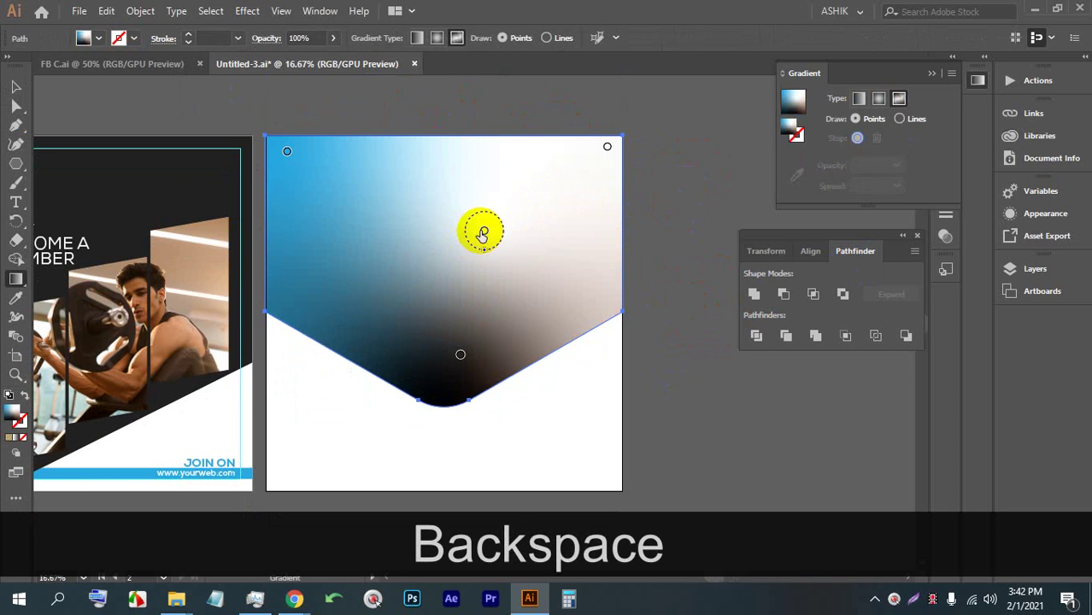
{"action": "left_click", "coordinate": [482, 235]}
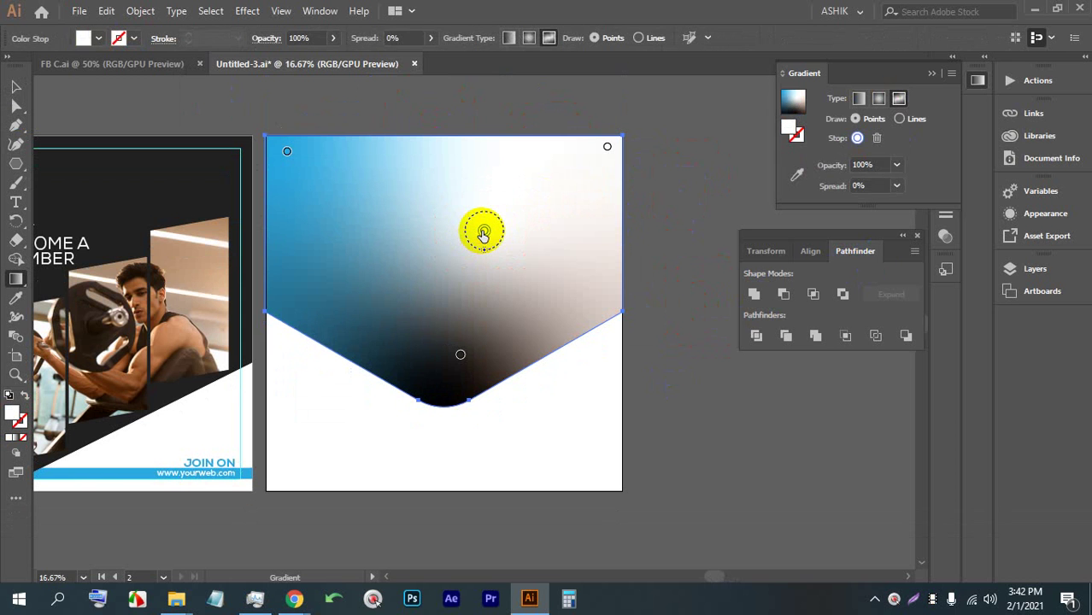
{"action": "key", "text": "BackSpace"}
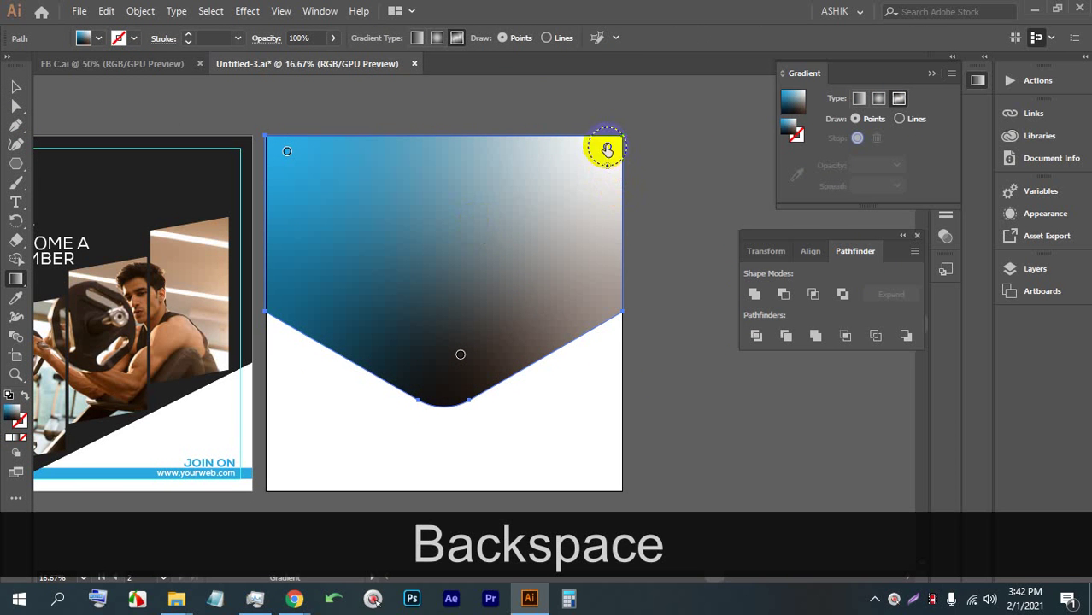
Step: Color the upper-right gradient point purple and the upper-left gradient point crimson
{"action": "double_click", "coordinate": [607, 149]}
{"action": "left_click", "coordinate": [535, 207]}
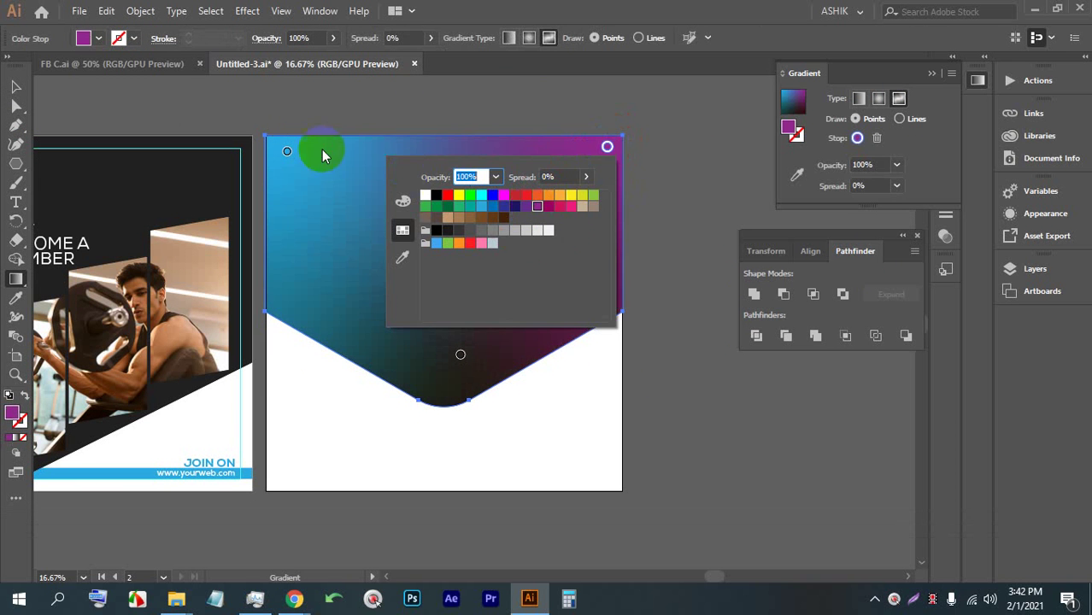
{"action": "left_click", "coordinate": [287, 152]}
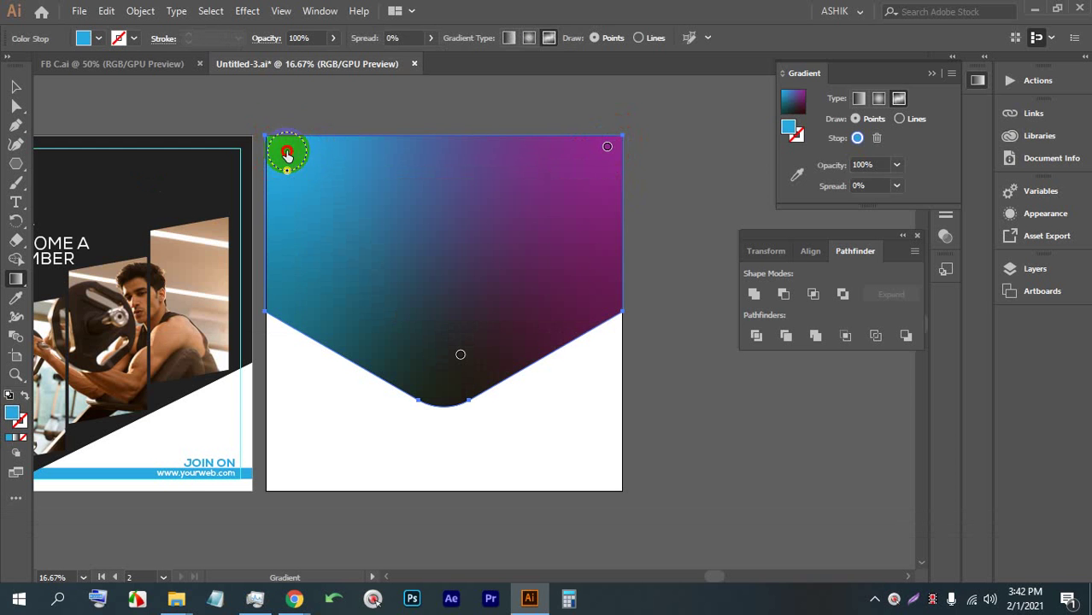
{"action": "double_click", "coordinate": [287, 152]}
{"action": "left_click", "coordinate": [241, 212]}
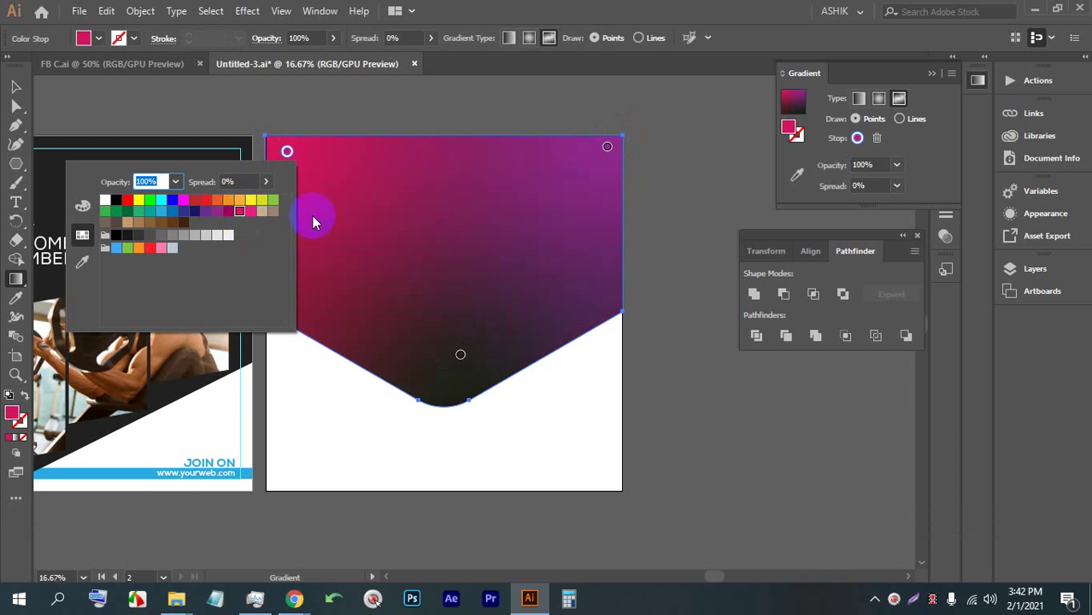
Step: Move the dark lower gradient point up to the middle of the header shape
{"action": "double_click", "coordinate": [457, 357]}
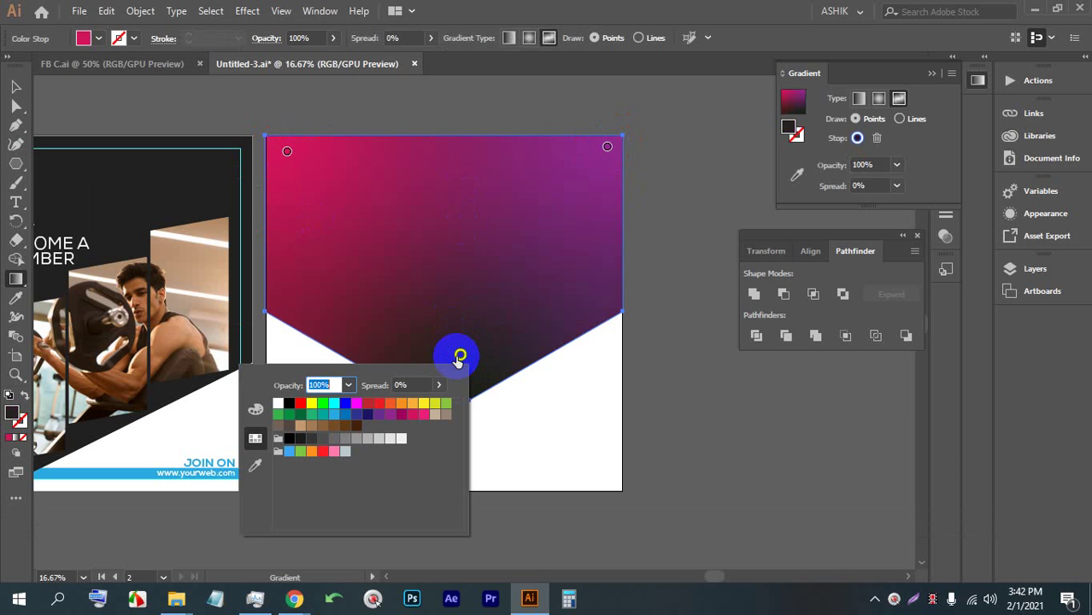
{"action": "left_click", "coordinate": [459, 357]}
{"action": "left_click_drag", "start_coordinate": [458, 358], "coordinate": [453, 249]}
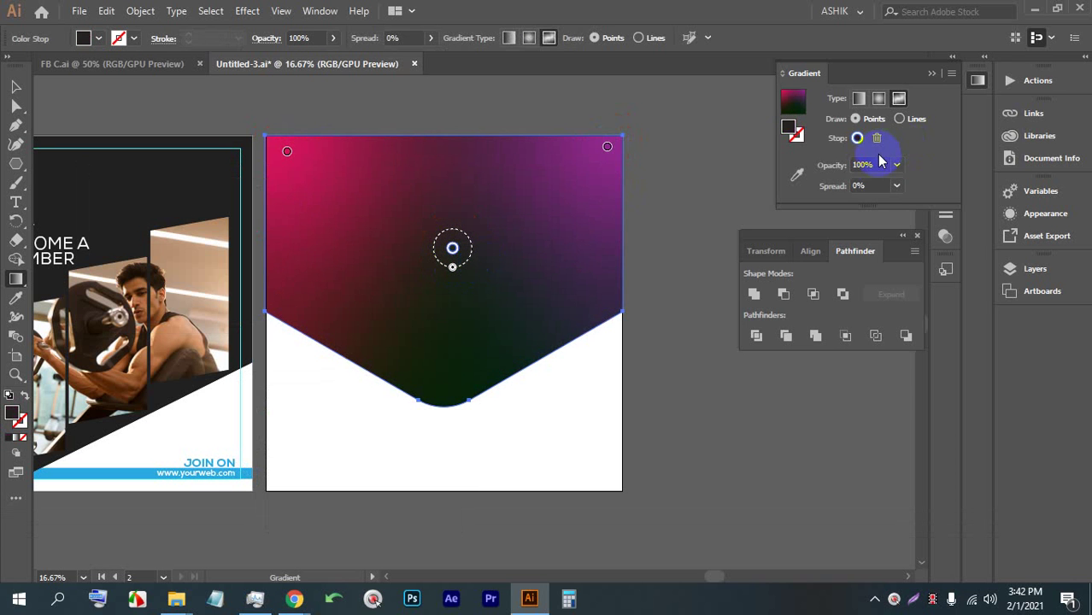
{"action": "left_click", "coordinate": [456, 254]}
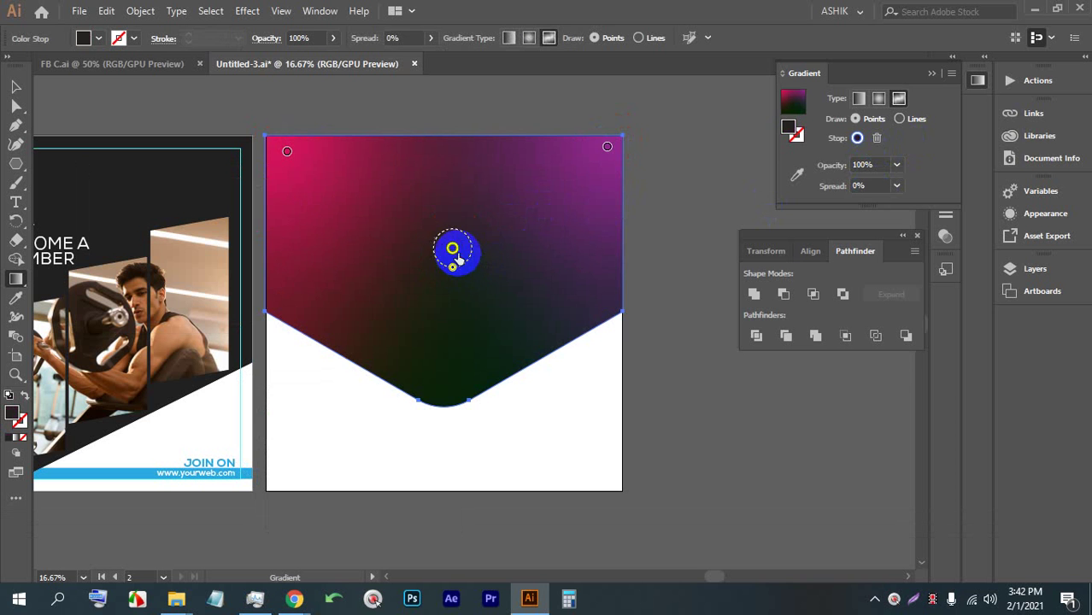
Step: Move the crimson gradient point to the lower middle of the header shape and delete the dark gradient point
{"action": "left_click_drag", "start_coordinate": [456, 272], "coordinate": [420, 237]}
{"action": "left_click", "coordinate": [303, 163]}
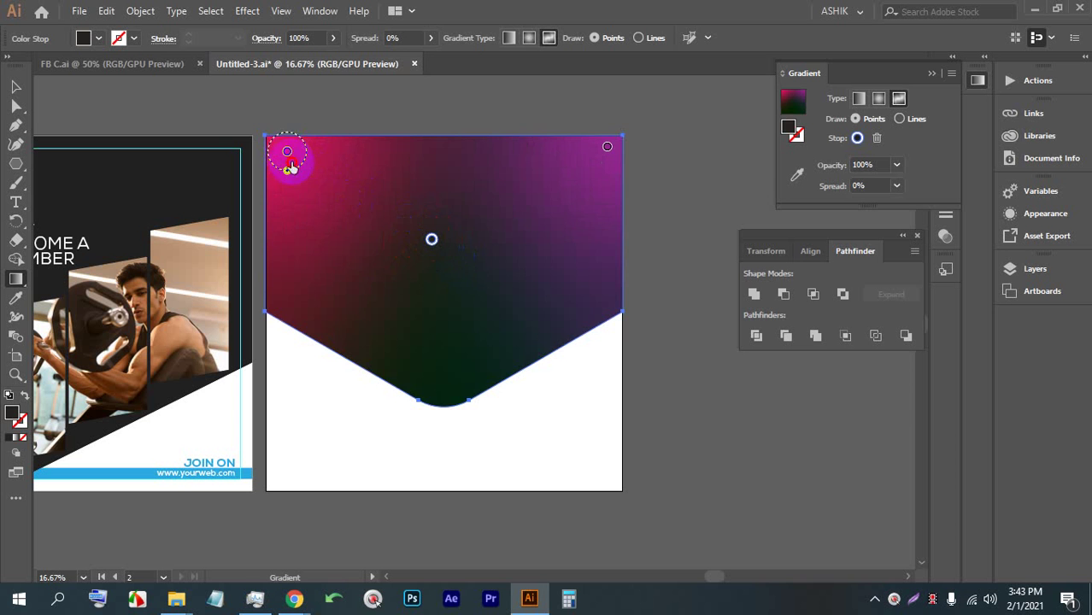
{"action": "left_click_drag", "start_coordinate": [291, 167], "coordinate": [440, 331]}
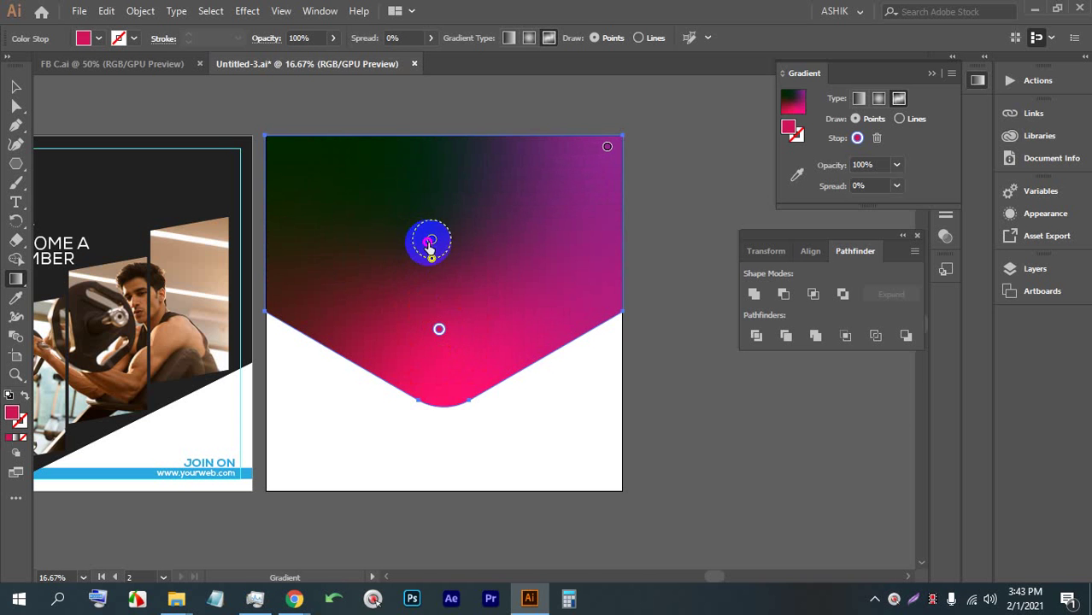
{"action": "left_click", "coordinate": [430, 245]}
{"action": "key", "text": "BackSpace"}
Step: Move the purple gradient point to the top center of the header shape and save the document
{"action": "left_click_drag", "start_coordinate": [606, 151], "coordinate": [451, 151]}
{"action": "left_click", "coordinate": [458, 152]}
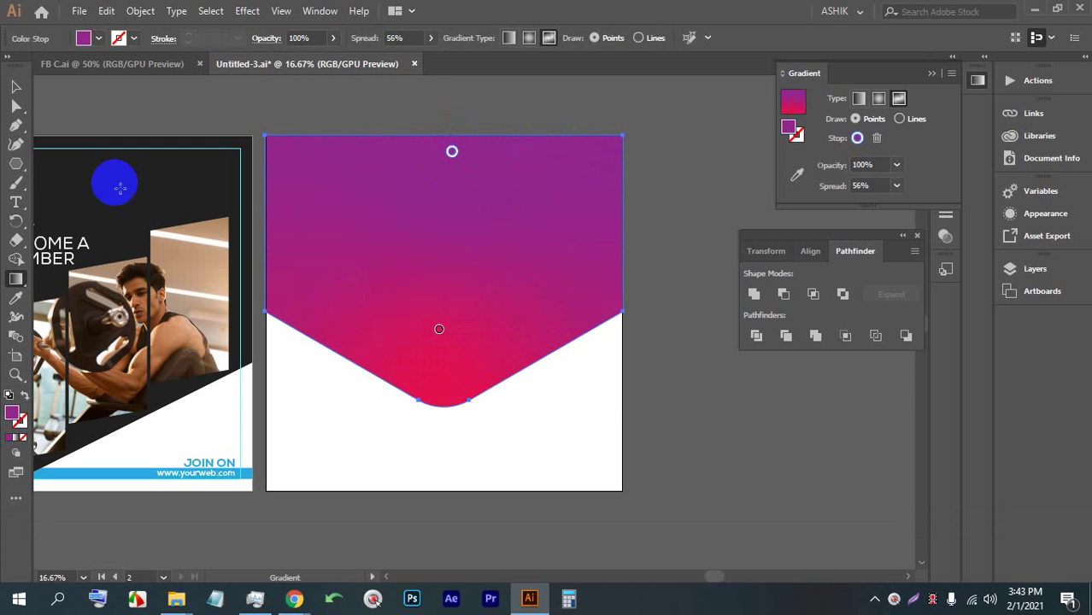
{"action": "left_click", "coordinate": [19, 90]}
{"action": "left_click", "coordinate": [541, 434]}
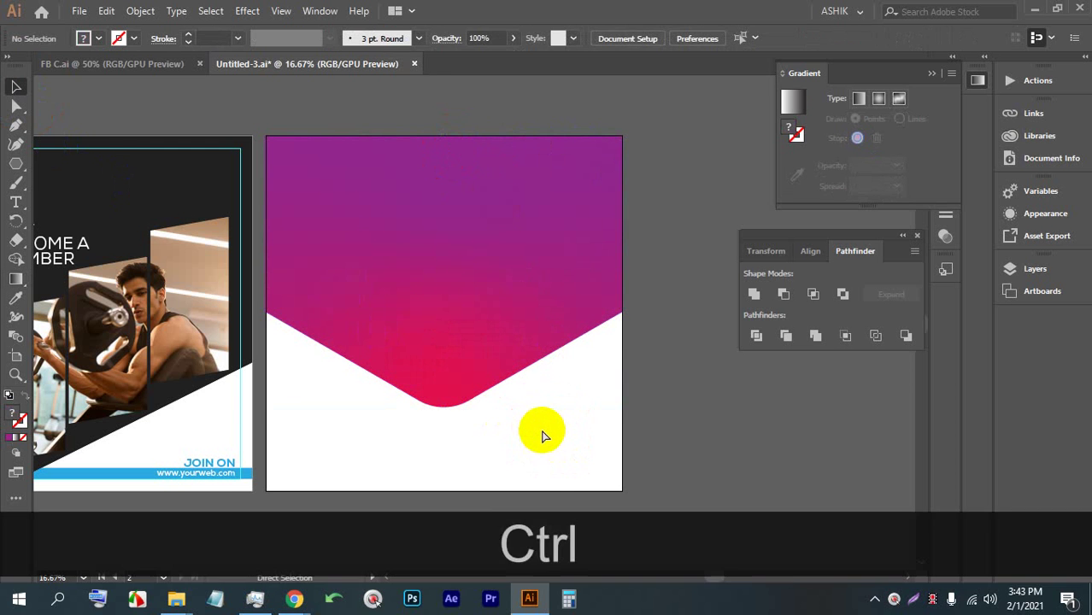
{"action": "key", "text": "ctrl+s"}
{"action": "key", "text": "ctrl+s"}
{"action": "key", "text": "ctrl+s"}
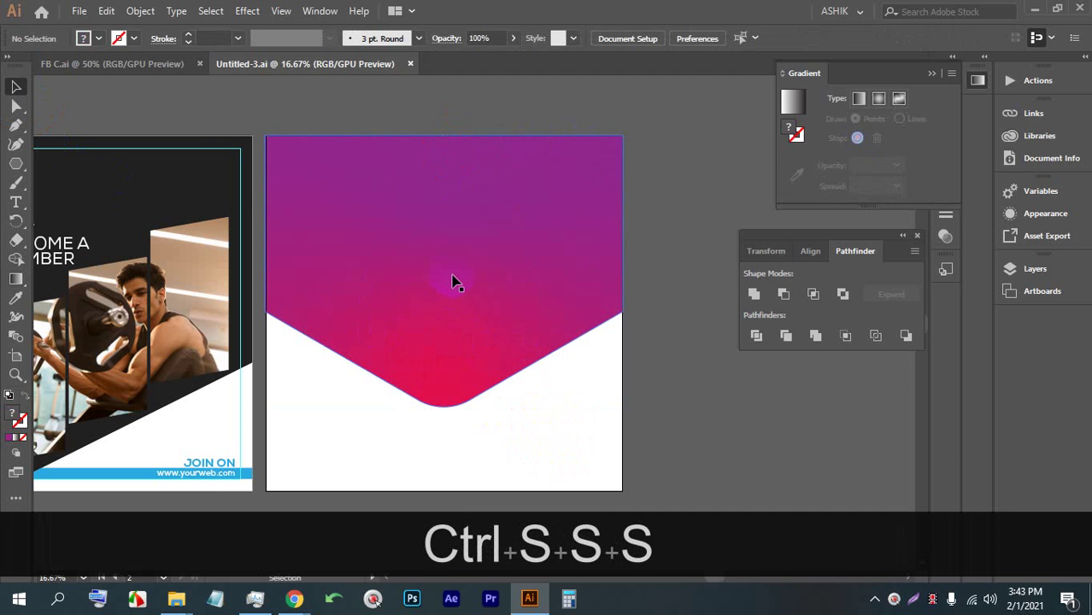
Step: Draw a white hexagon over the gradient header and rotate it so a corner points straight up
{"action": "left_click_drag", "start_coordinate": [17, 164], "coordinate": [91, 201]}
{"action": "left_click_drag", "start_coordinate": [427, 240], "coordinate": [471, 308]}
{"action": "left_click", "coordinate": [16, 144]}
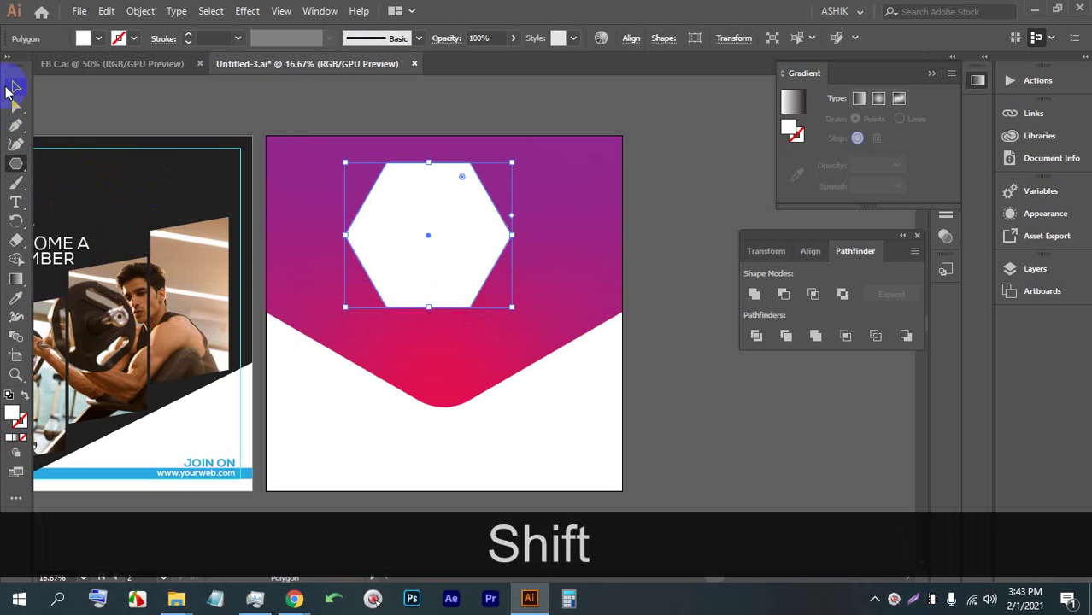
{"action": "left_click_drag", "start_coordinate": [512, 161], "coordinate": [350, 137]}
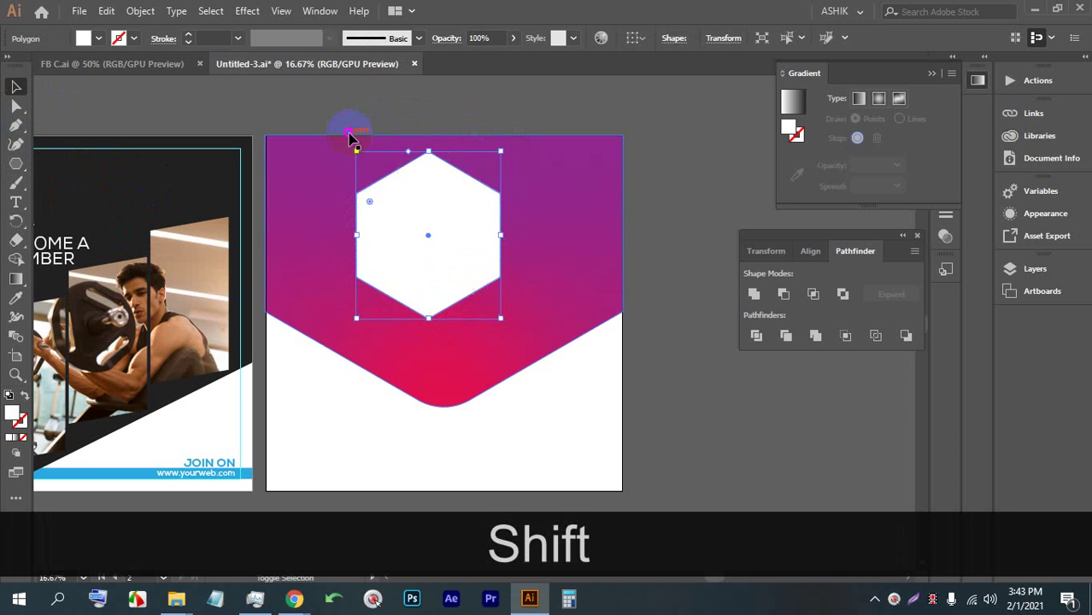
Step: Enlarge the white hexagon proportionally and center it above the header's lower tip
{"action": "left_click_drag", "start_coordinate": [424, 206], "coordinate": [469, 332]}
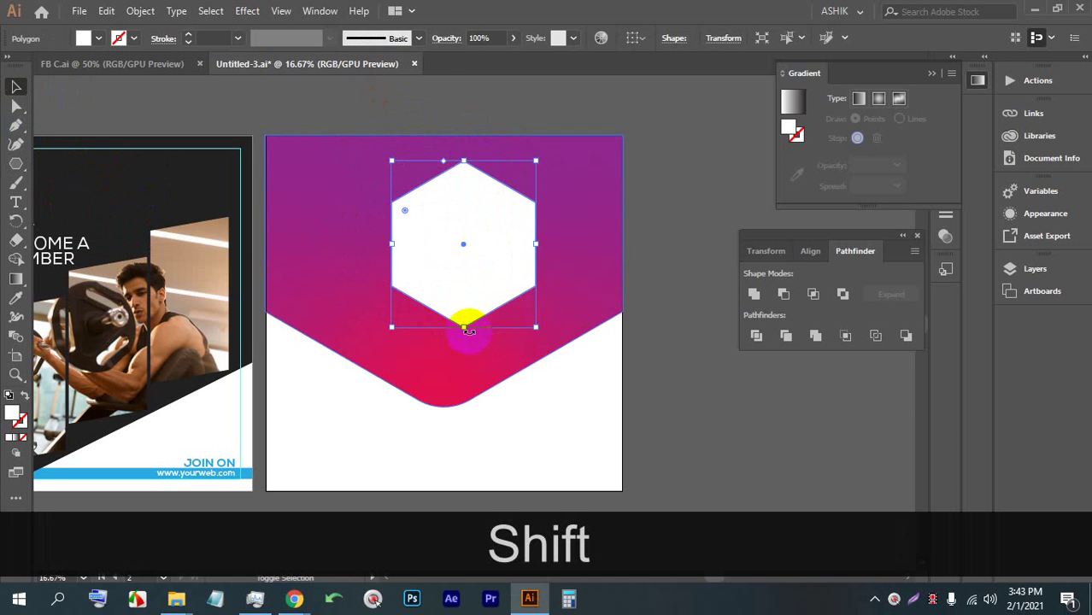
{"action": "left_click_drag", "start_coordinate": [539, 330], "coordinate": [551, 348]}
{"action": "left_click_drag", "start_coordinate": [497, 294], "coordinate": [467, 314]}
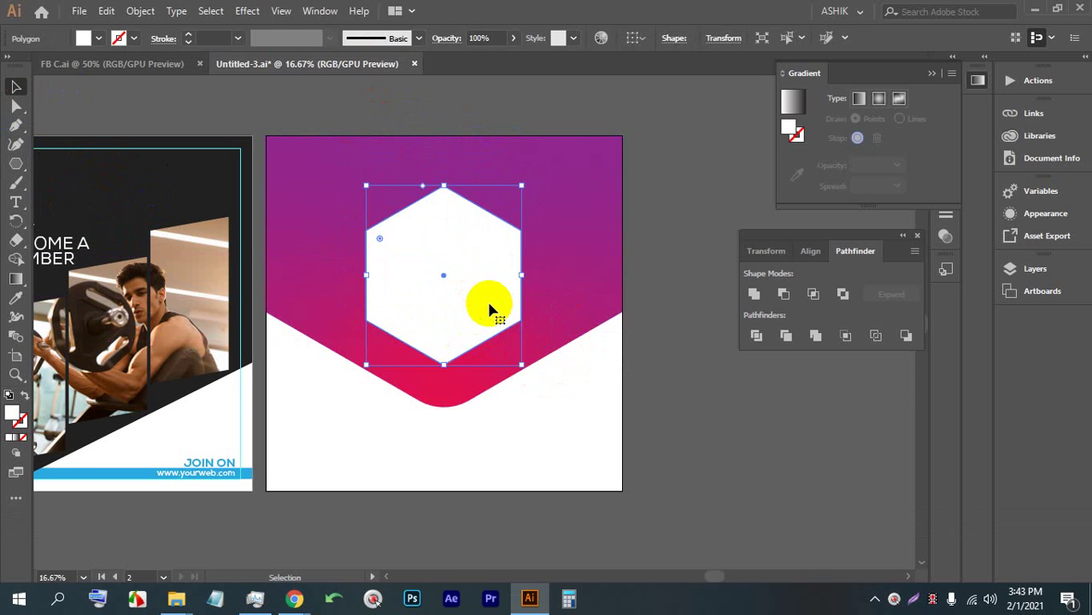
{"action": "scroll", "coordinate": [498, 301], "scroll_direction": "up", "scroll_amount": 2}
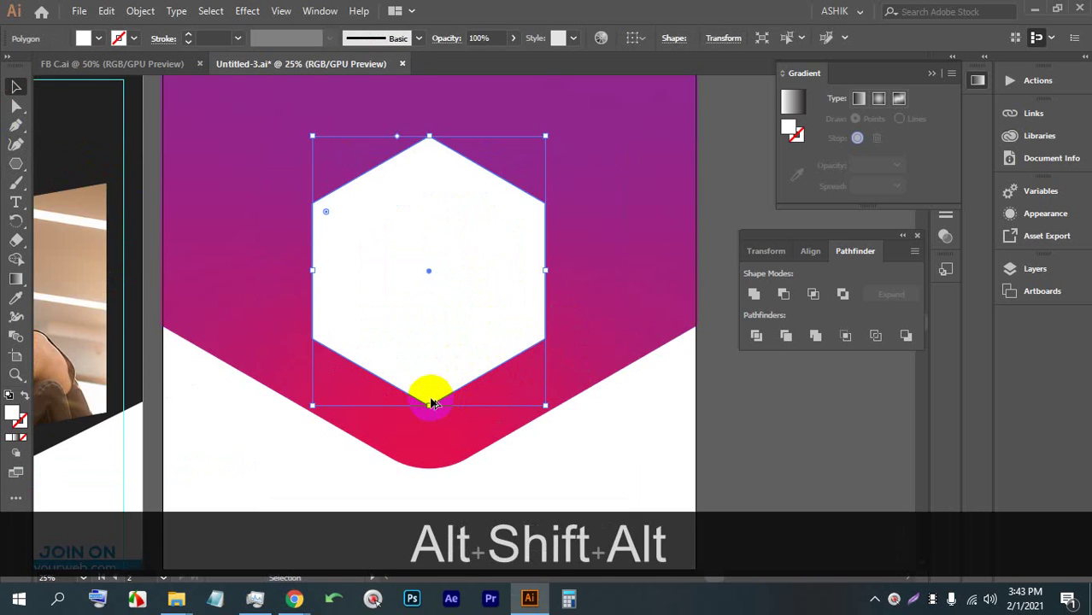
{"action": "scroll", "coordinate": [430, 395], "scroll_direction": "down", "scroll_amount": 2}
{"action": "left_click_drag", "start_coordinate": [432, 406], "coordinate": [430, 401]}
{"action": "left_click", "coordinate": [480, 418], "text": "shift"}
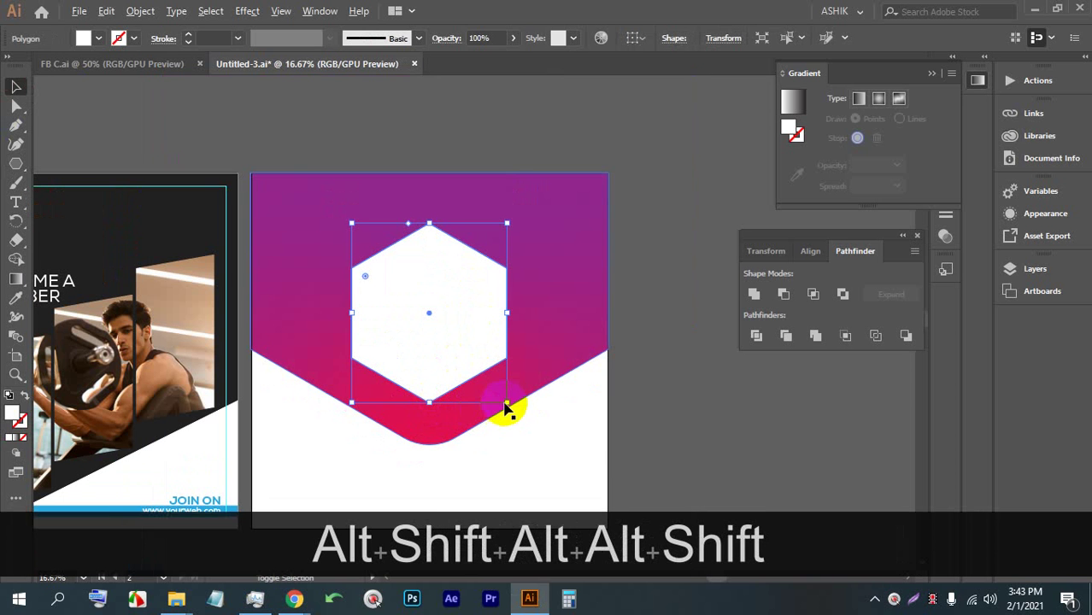
{"action": "left_click_drag", "start_coordinate": [508, 404], "coordinate": [512, 415]}
{"action": "left_click_drag", "start_coordinate": [471, 383], "coordinate": [454, 354]}
Step: Round all corners of the white hexagon to echo the header's rounded tip, and deselect it
{"action": "left_click", "coordinate": [15, 105]}
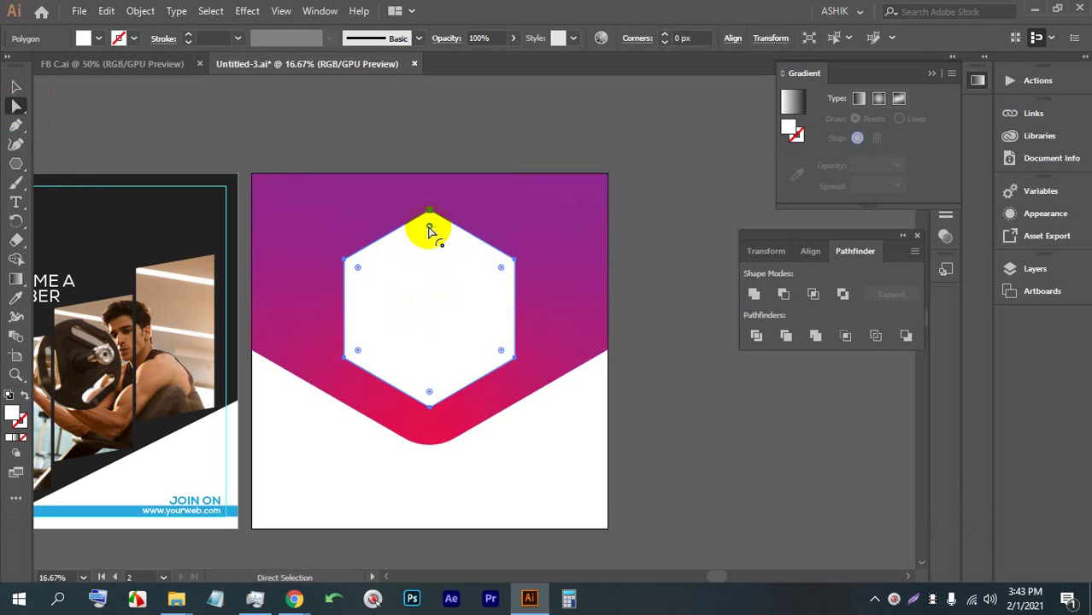
{"action": "left_click_drag", "start_coordinate": [430, 229], "coordinate": [428, 236]}
{"action": "key", "text": "ctrl+z"}
{"action": "left_click", "coordinate": [655, 322]}
{"action": "scroll", "coordinate": [516, 218], "scroll_direction": "down", "scroll_amount": 2}
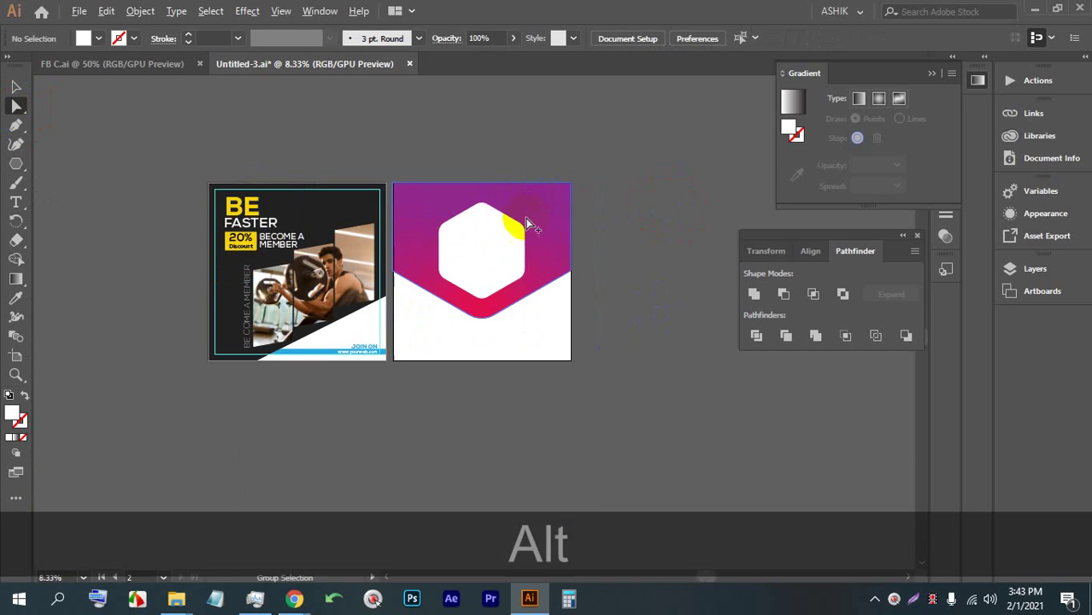
{"action": "scroll", "coordinate": [521, 265], "scroll_direction": "up", "scroll_amount": 1}
{"action": "scroll", "coordinate": [488, 187], "scroll_direction": "down", "scroll_amount": 1}
{"action": "scroll", "coordinate": [490, 192], "scroll_direction": "up", "scroll_amount": 2}
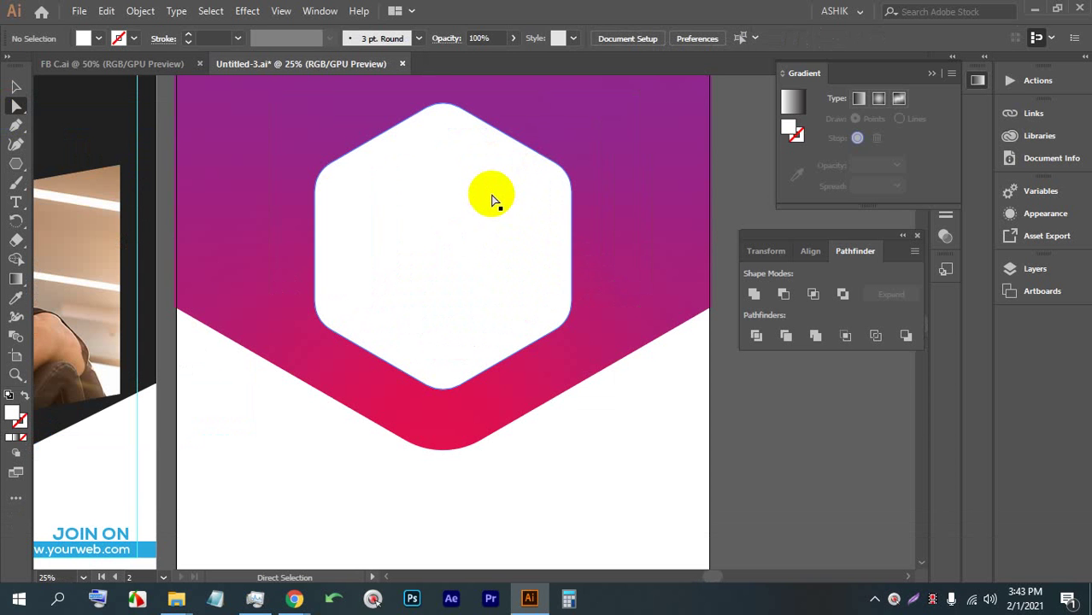
{"action": "scroll", "coordinate": [495, 276], "scroll_direction": "down", "scroll_amount": 1}
{"action": "scroll", "coordinate": [494, 273], "scroll_direction": "down", "scroll_amount": 1}
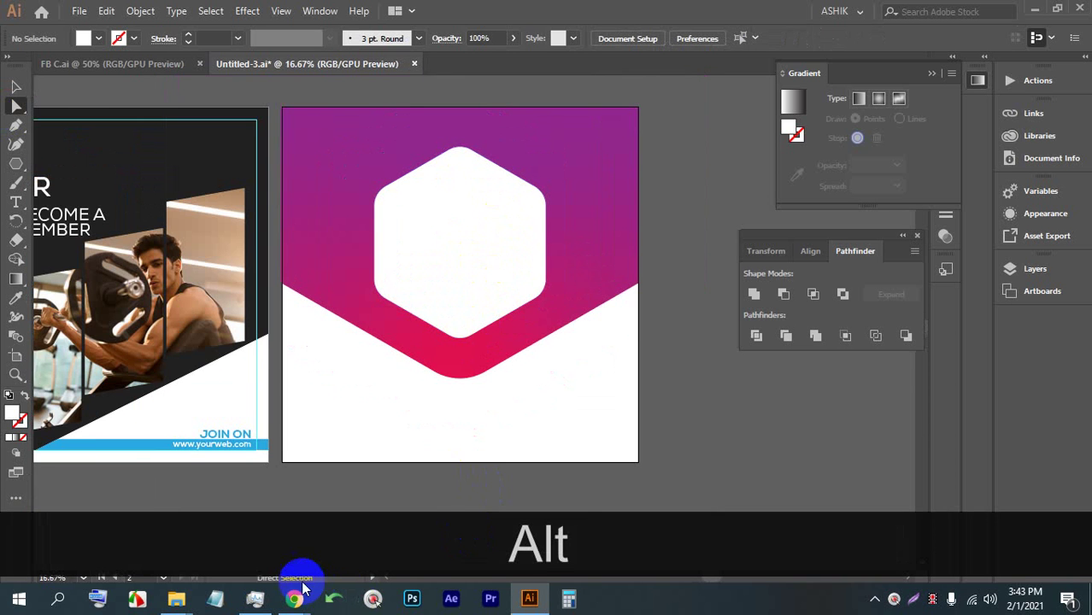
Step: Switch to Chrome and open the ImagesBazaar page with the gym fitness results
{"action": "left_click", "coordinate": [215, 505]}
{"action": "left_click", "coordinate": [595, 15]}
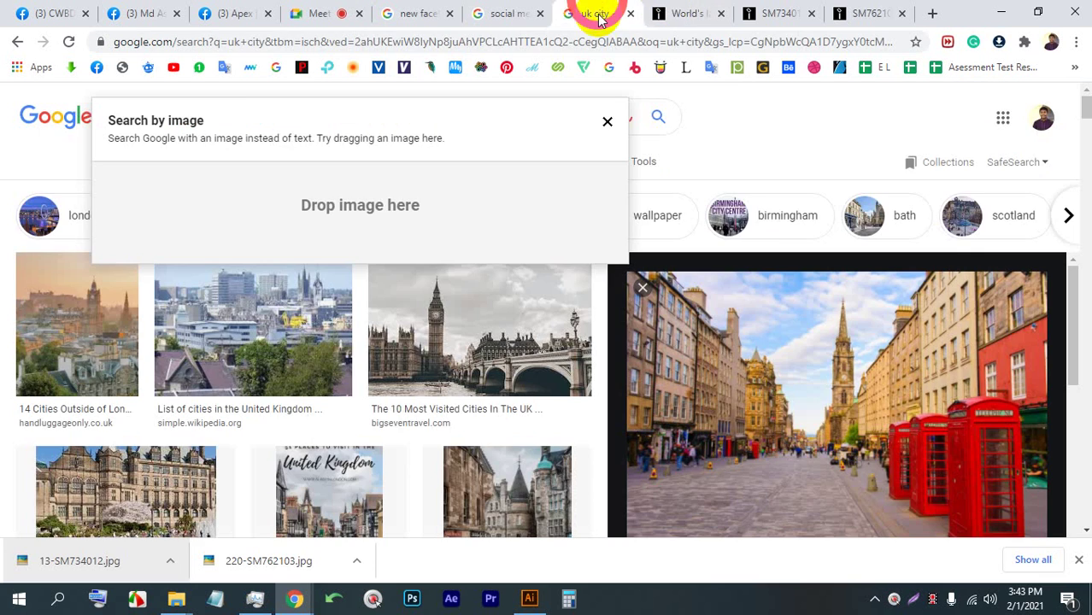
{"action": "left_click", "coordinate": [683, 14]}
{"action": "scroll", "coordinate": [462, 166], "scroll_direction": "up", "scroll_amount": 5}
Step: Replace the gym fitness search on ImagesBazaar with a search for "fashion" images
{"action": "left_click", "coordinate": [435, 114]}
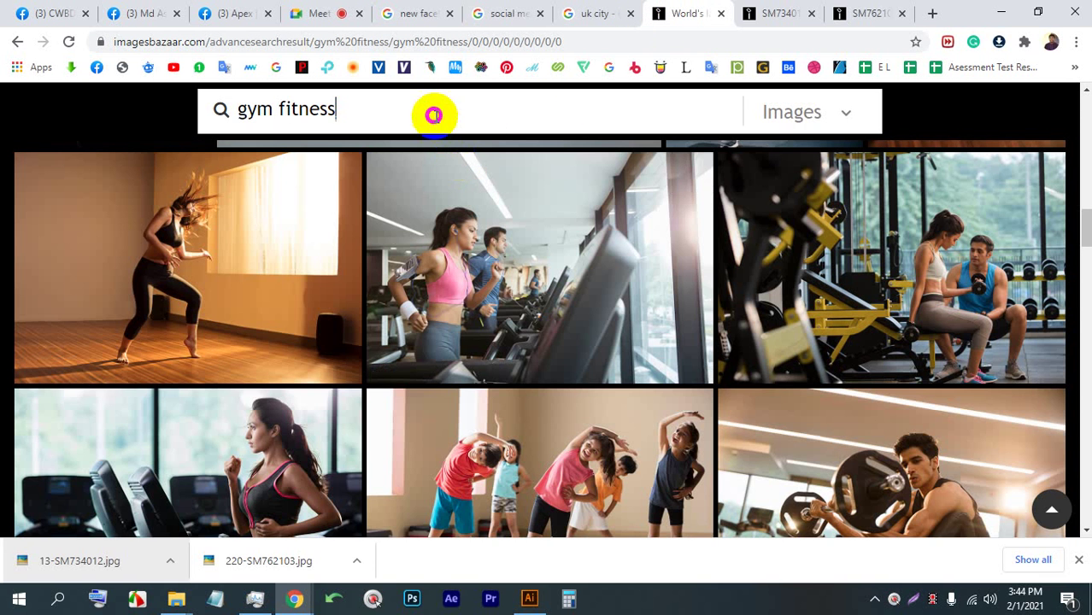
{"action": "triple_click", "coordinate": [433, 114]}
{"action": "key", "text": "BackSpace"}
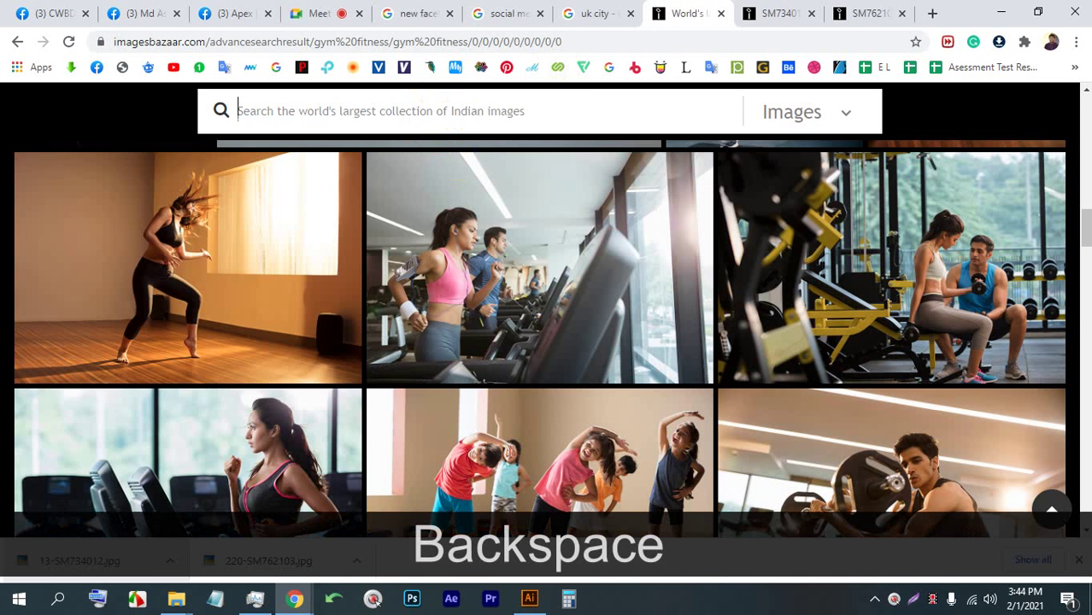
{"action": "type", "text": "FASJ"}
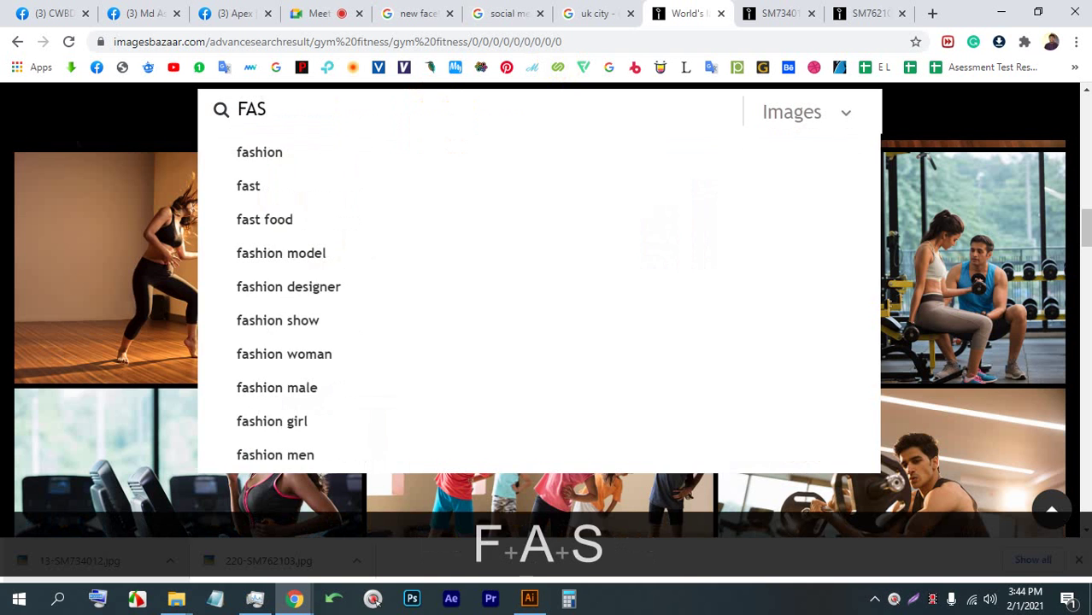
{"action": "type", "text": "OPM"}
{"action": "key", "text": "BackSpace"}
{"action": "key", "text": "BackSpace"}
{"action": "key", "text": "BackSpace"}
{"action": "key", "text": "BackSpace"}
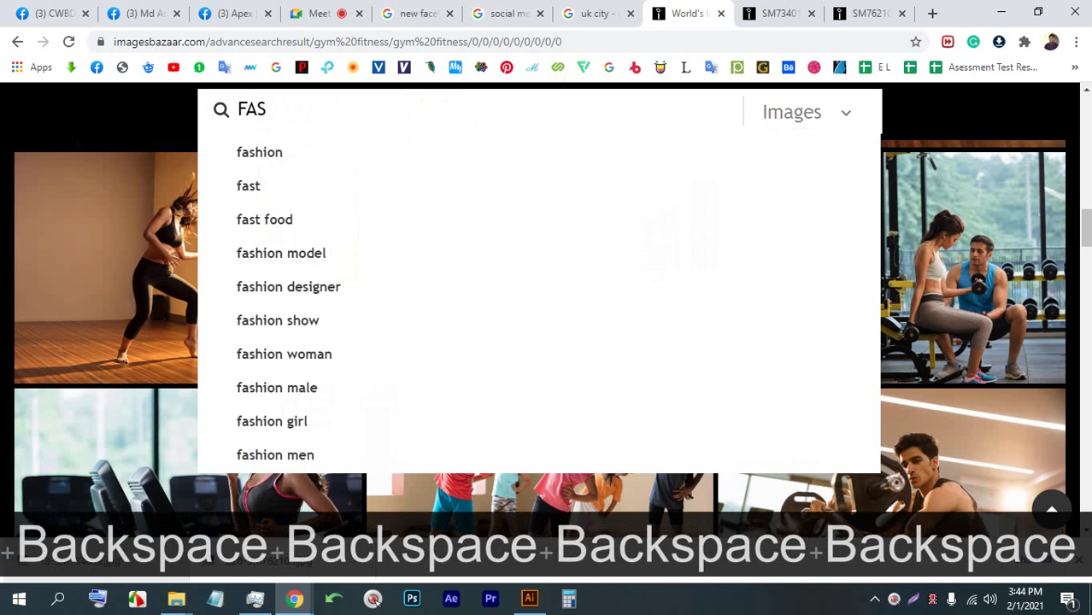
{"action": "left_click", "coordinate": [409, 151]}
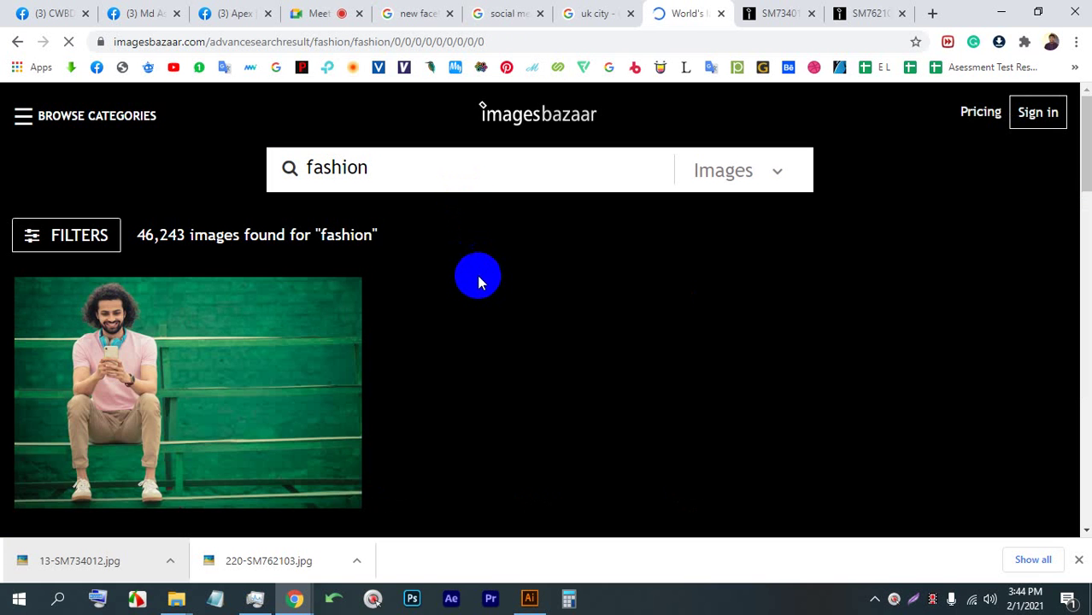
Step: Browse the fashion results and open the photo of the woman in a light blue top against the yellow wall
{"action": "scroll", "coordinate": [508, 346], "scroll_direction": "down", "scroll_amount": 7}
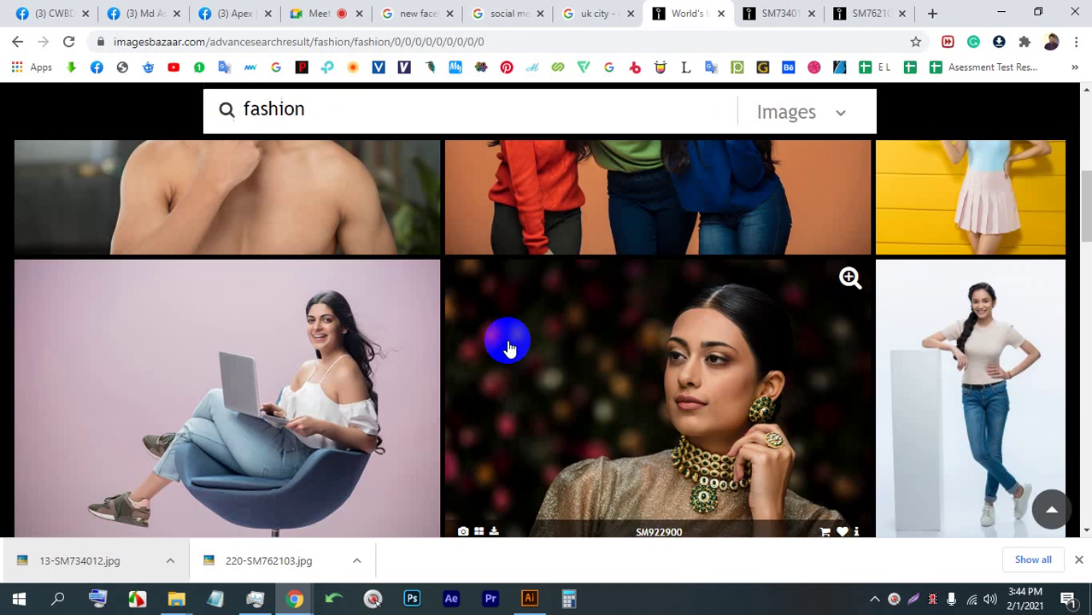
{"action": "scroll", "coordinate": [508, 346], "scroll_direction": "up", "scroll_amount": 3}
{"action": "scroll", "coordinate": [507, 346], "scroll_direction": "down", "scroll_amount": 1}
{"action": "scroll", "coordinate": [508, 346], "scroll_direction": "down", "scroll_amount": 3}
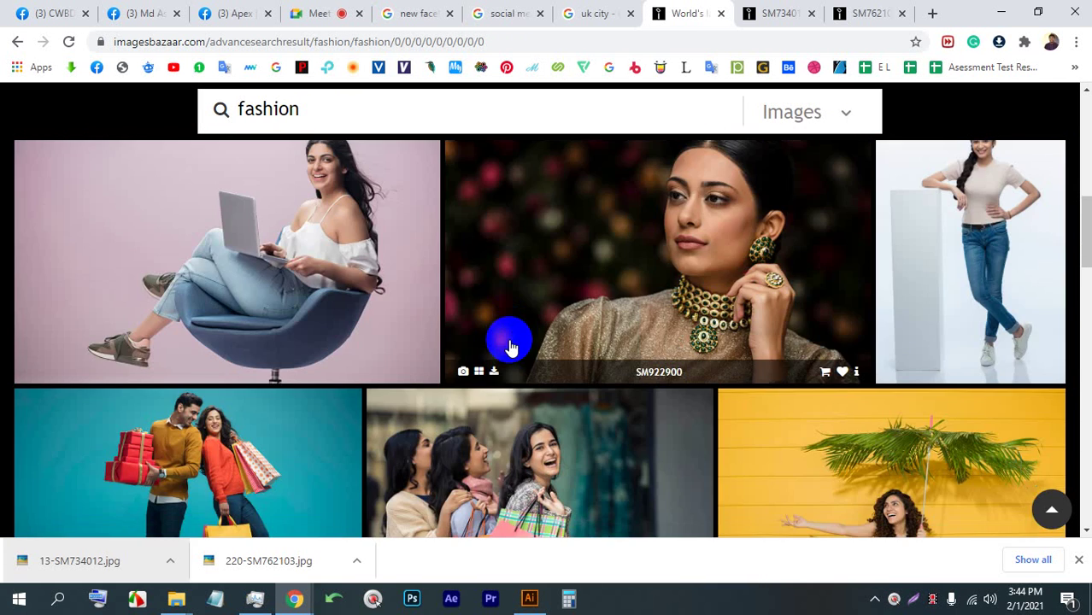
{"action": "scroll", "coordinate": [555, 346], "scroll_direction": "up", "scroll_amount": 3}
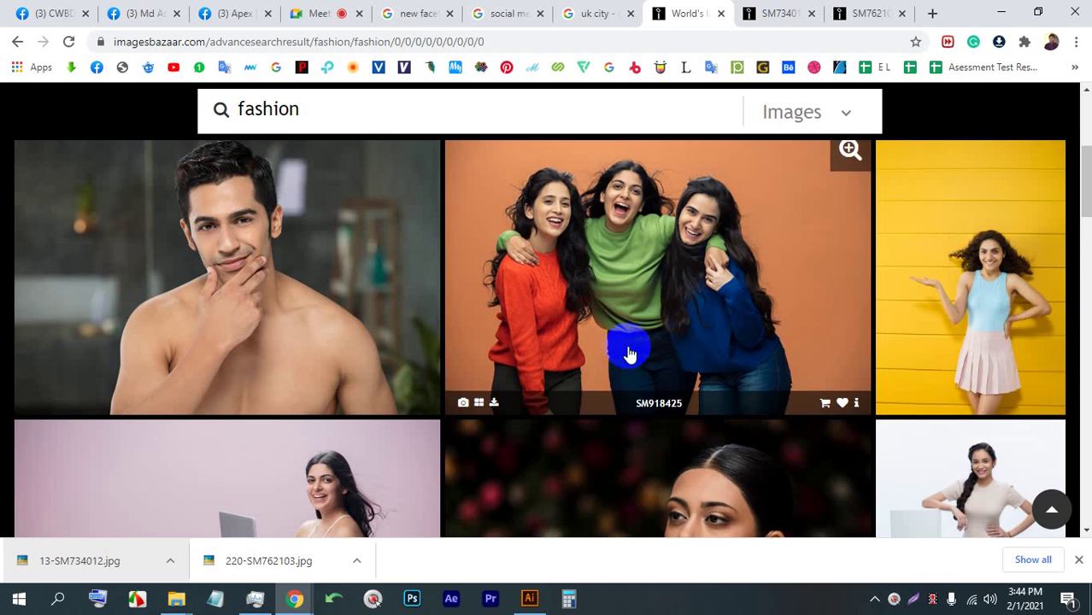
{"action": "left_click", "coordinate": [965, 268]}
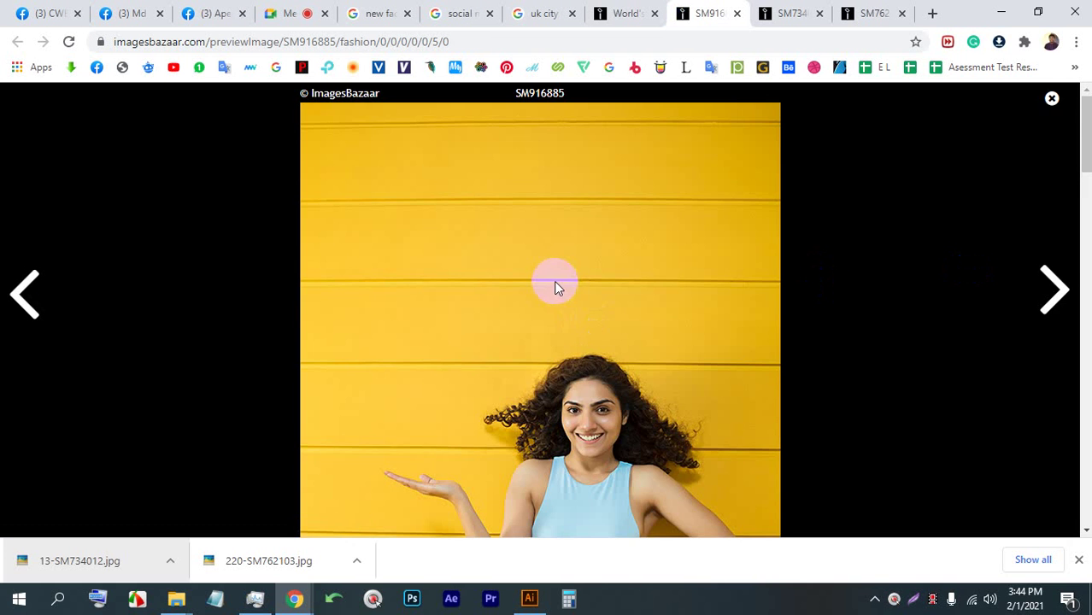
Step: Save the previewed yellow-wall photo to the computer as 220-SM916885.jpg
{"action": "scroll", "coordinate": [530, 248], "scroll_direction": "down", "scroll_amount": 3}
{"action": "right_click", "coordinate": [519, 227]}
{"action": "left_click", "coordinate": [573, 258]}
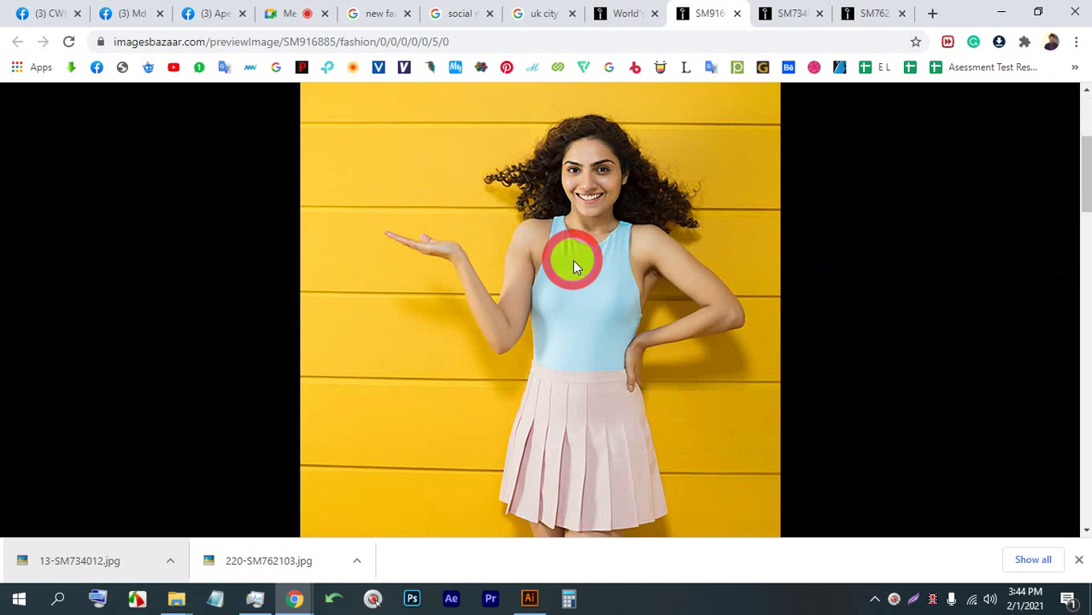
{"action": "key", "text": "Return"}
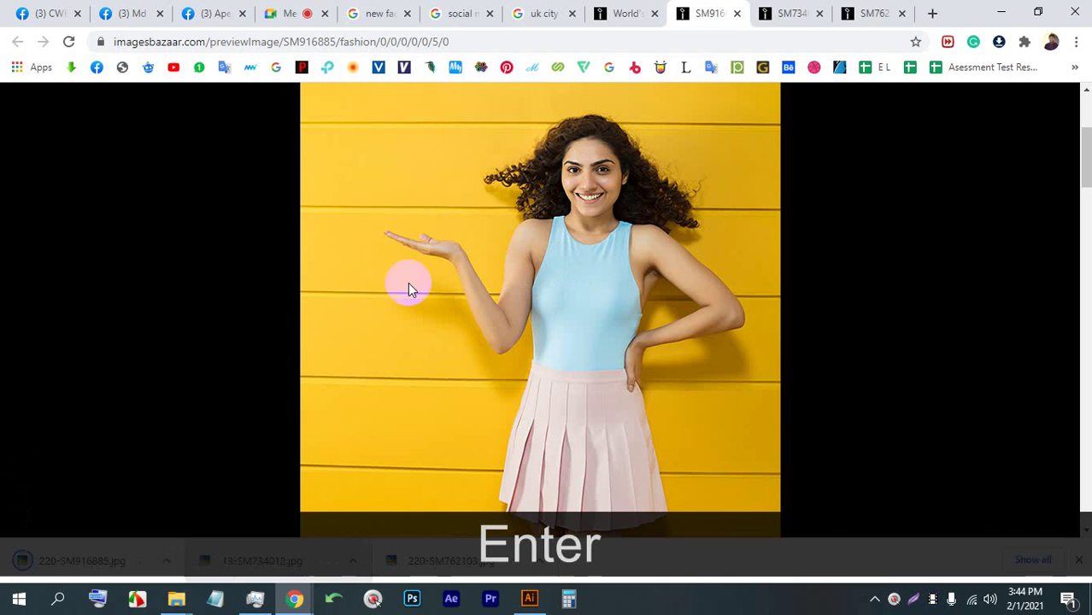
Step: Place the downloaded 220-SM916885.jpg over the white hexagon in the Illustrator flyer and embed it
{"action": "left_click_drag", "start_coordinate": [90, 568], "coordinate": [457, 235]}
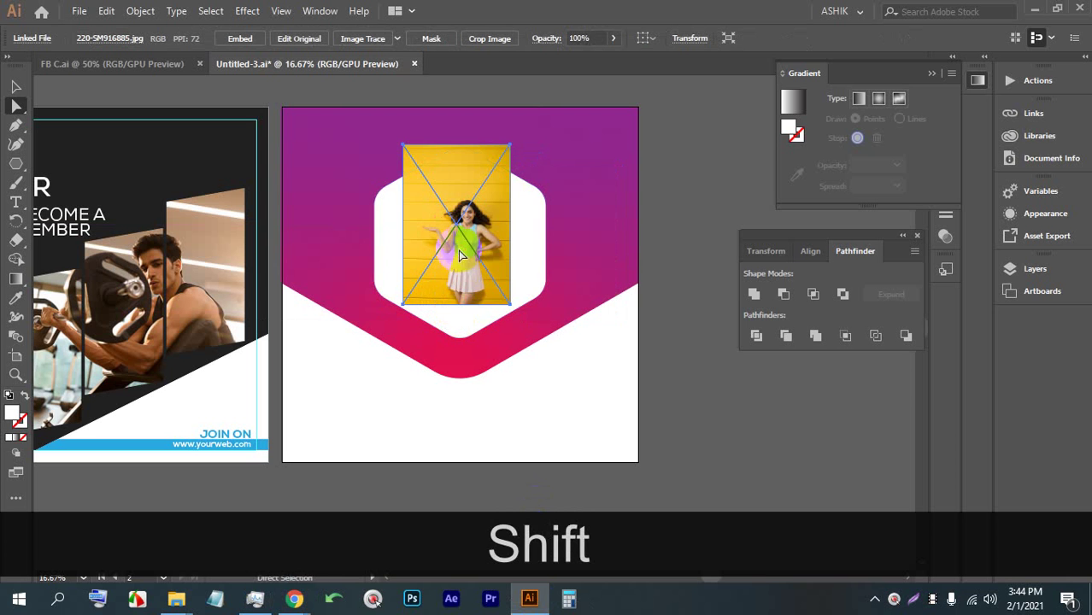
{"action": "left_click", "coordinate": [500, 298], "text": "shift"}
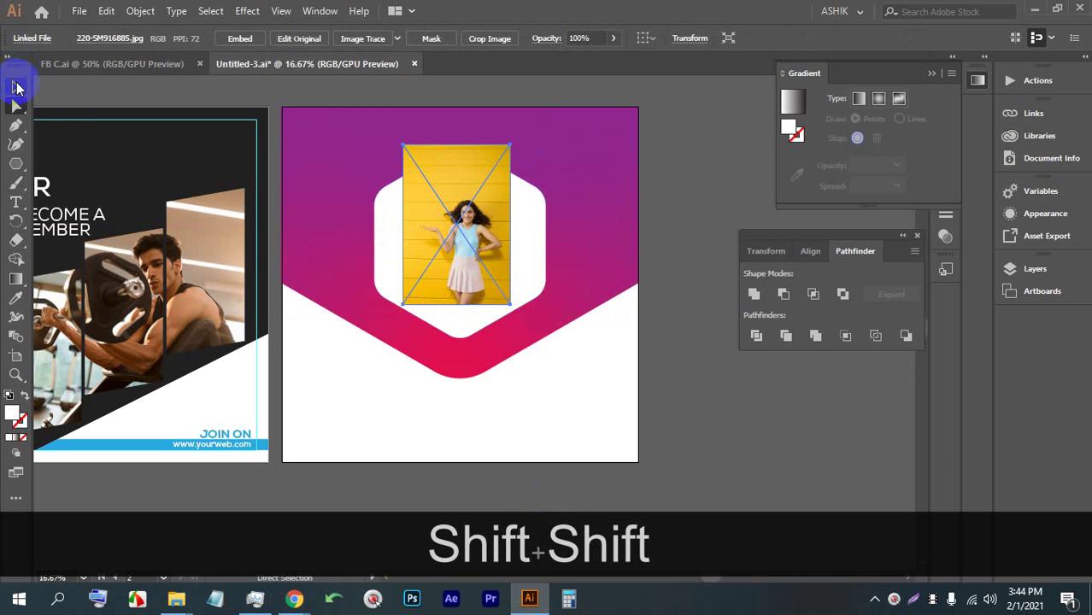
{"action": "left_click", "coordinate": [17, 85]}
{"action": "left_click", "coordinate": [414, 208]}
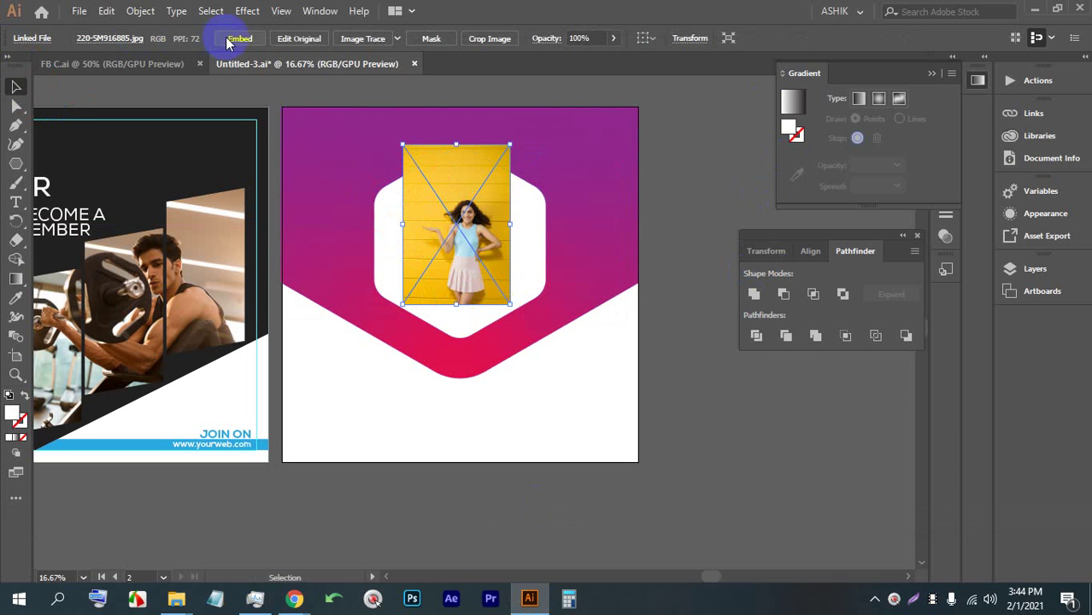
{"action": "left_click", "coordinate": [239, 38]}
Step: Enlarge the photo proportionally, shift it over the hexagon's right part, and send it one level behind the hexagon
{"action": "left_click_drag", "start_coordinate": [509, 303], "coordinate": [583, 427]}
{"action": "left_click_drag", "start_coordinate": [515, 342], "coordinate": [532, 261]}
{"action": "key", "text": "ctrl+bracketleft"}
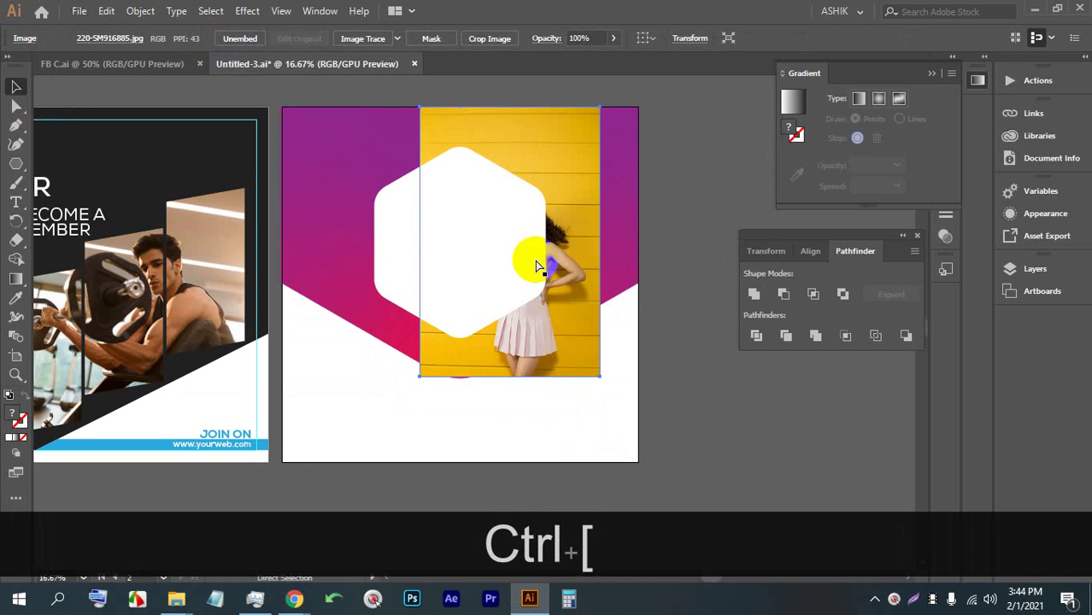
Step: Make a clipping mask from the rounded hexagon and the photo behind it
{"action": "left_click", "coordinate": [509, 213], "text": "shift"}
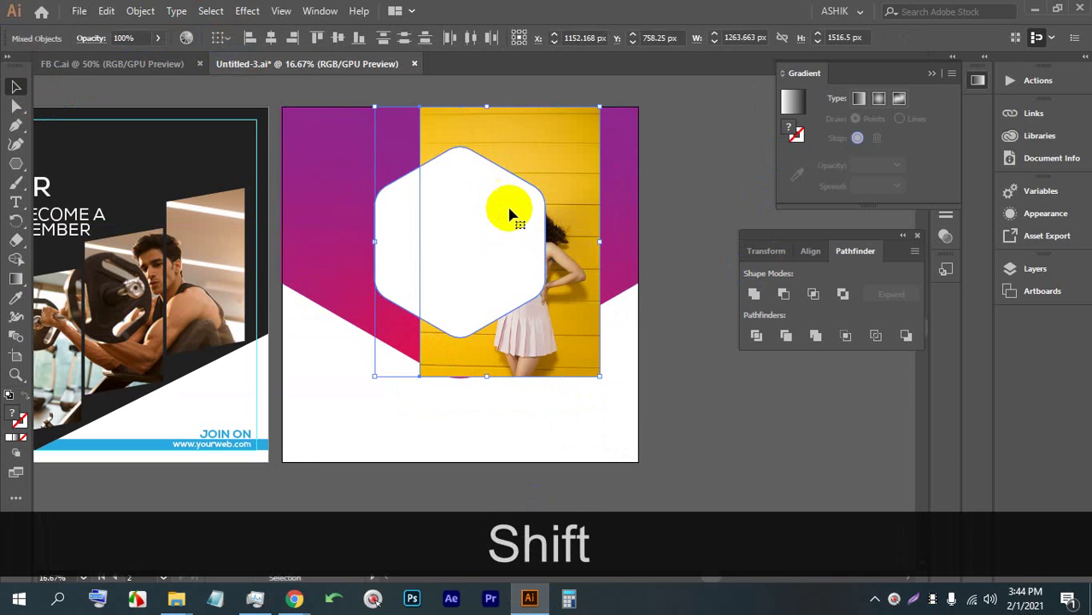
{"action": "key", "text": "ctrl"}
{"action": "key", "text": "ctrl+shift+7"}
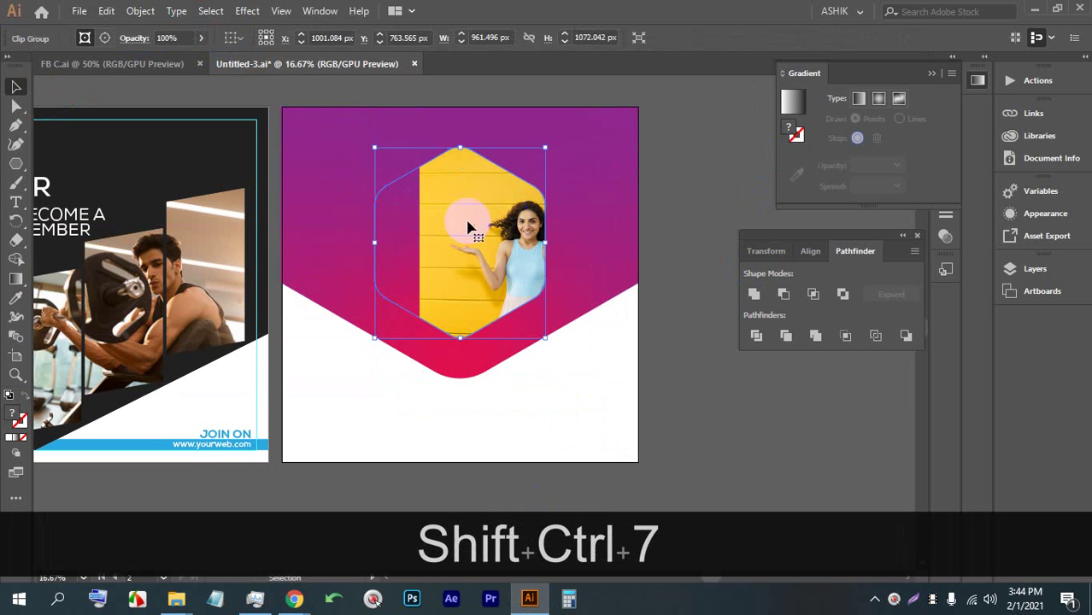
Step: Reposition the photo inside the hexagon mask to centre the woman, and resize it slightly to fit the hexagon
{"action": "double_click", "coordinate": [477, 220]}
{"action": "left_click_drag", "start_coordinate": [479, 224], "coordinate": [477, 265]}
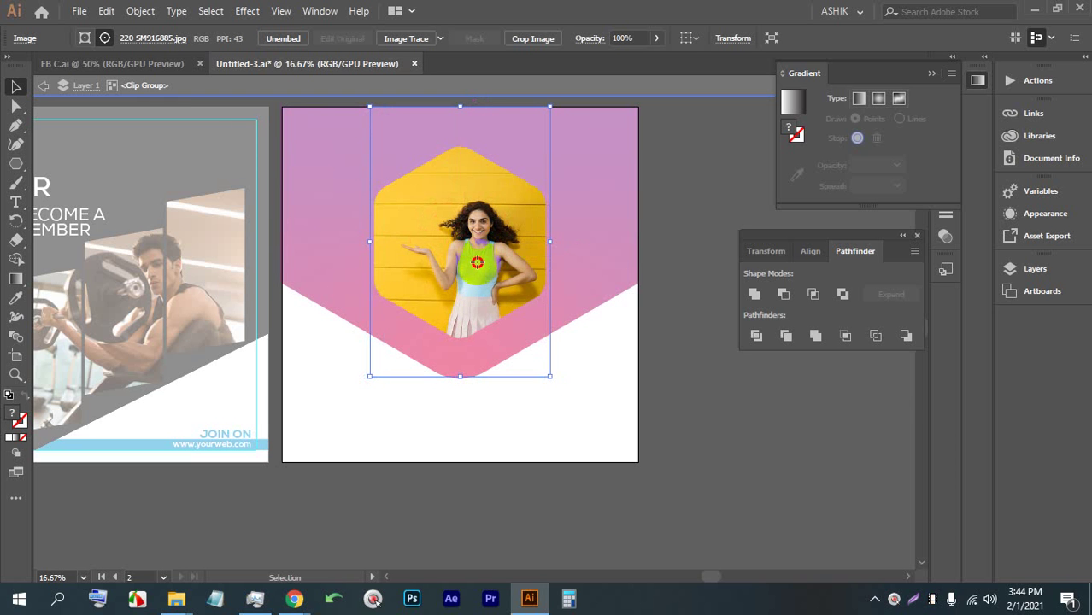
{"action": "key", "text": "shift"}
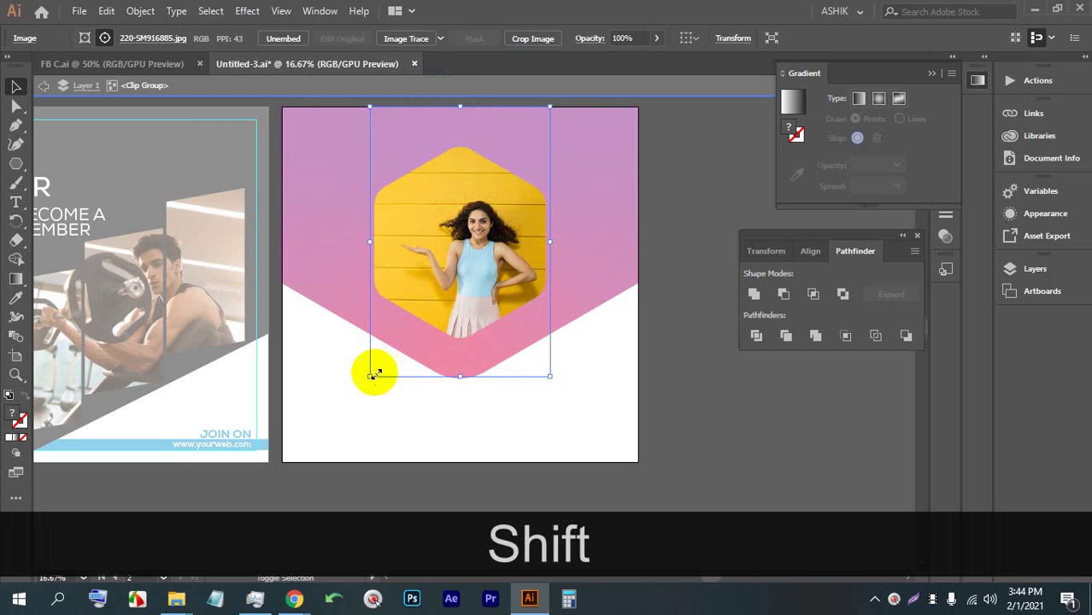
{"action": "left_click_drag", "start_coordinate": [373, 374], "coordinate": [371, 374]}
{"action": "left_click_drag", "start_coordinate": [551, 374], "coordinate": [548, 370]}
{"action": "left_click", "coordinate": [678, 215]}
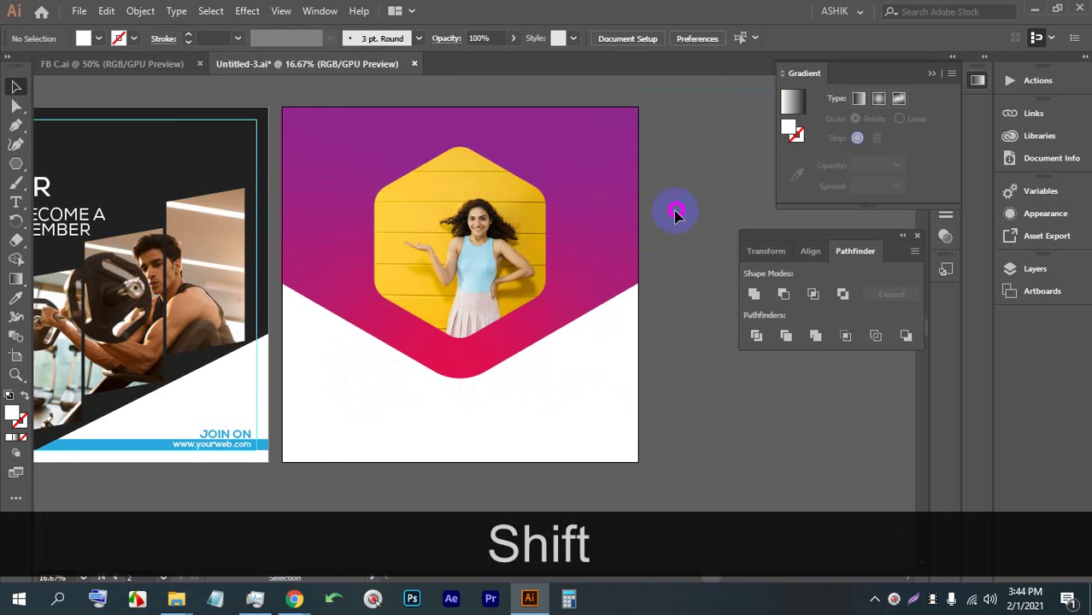
Step: Save the flyer document with the newly masked photo
{"action": "scroll", "coordinate": [464, 195], "scroll_direction": "up", "scroll_amount": 1}
{"action": "key", "text": "ctrl+alt+s"}
{"action": "key", "text": "ctrl+alt+s"}
{"action": "key", "text": "ctrl+alt+s"}
{"action": "key", "text": "ctrl+alt+s"}
{"action": "key", "text": "ctrl+alt+s"}
{"action": "key", "text": "ctrl+alt+s"}
{"action": "key", "text": "ctrl+alt+s"}
{"action": "key", "text": "ctrl+alt+s"}
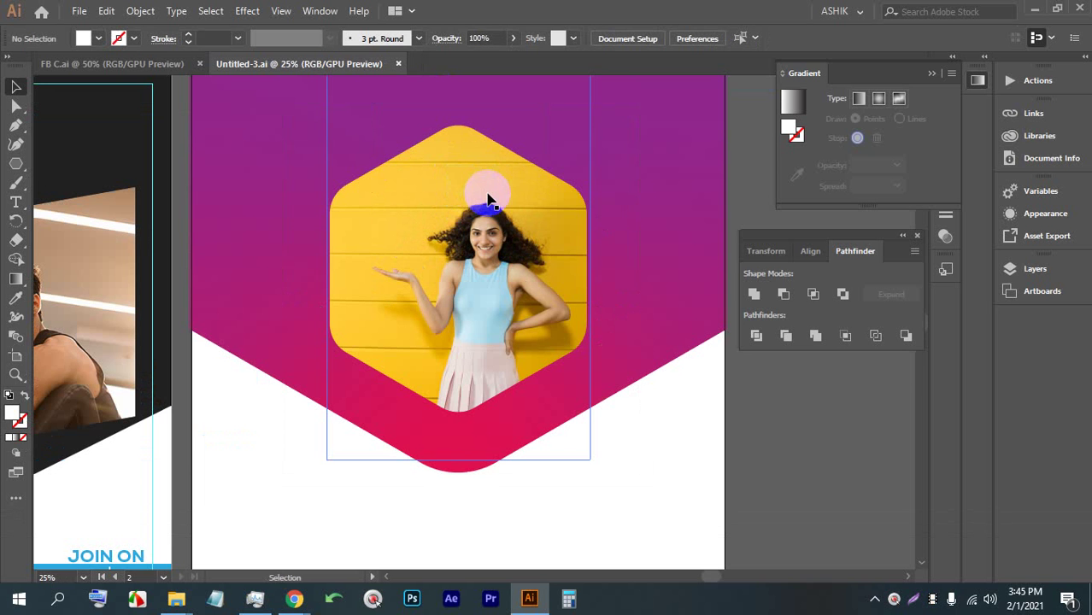
Step: Nudge the photo up inside the hexagon mask until its lower edge sits at the hexagon's lower tip
{"action": "left_click", "coordinate": [517, 189]}
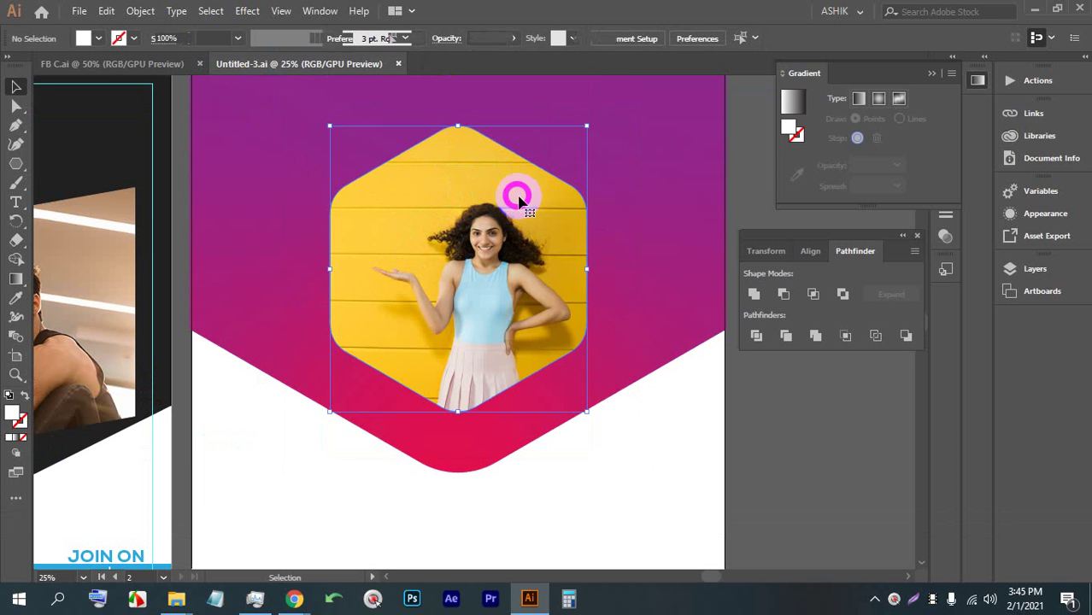
{"action": "double_click", "coordinate": [432, 210]}
{"action": "left_click", "coordinate": [460, 195]}
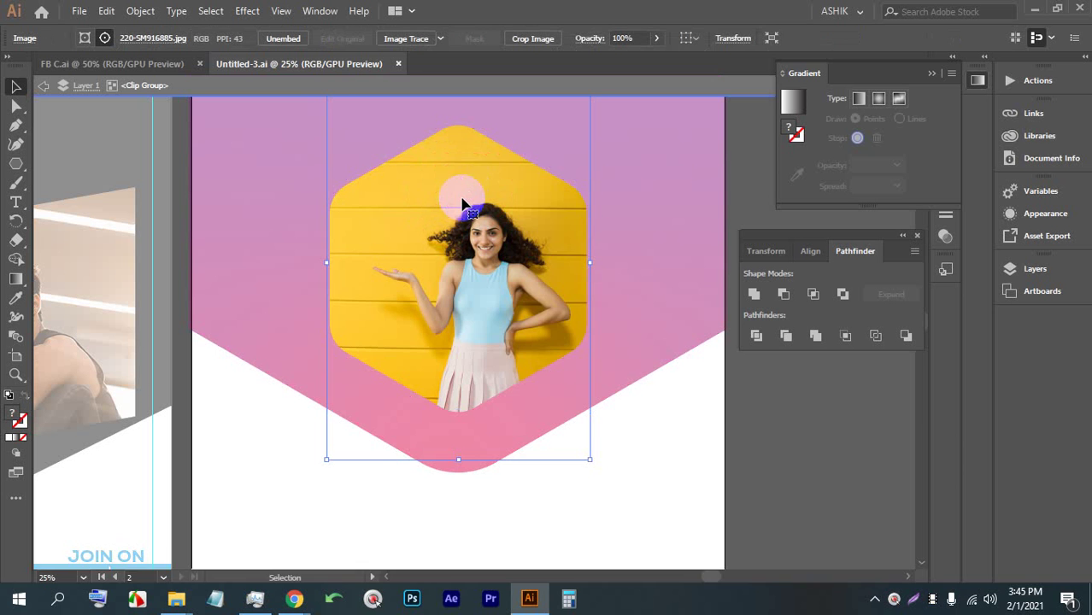
{"action": "key", "text": "Up"}
{"action": "key", "text": "Up"}
{"action": "key", "text": "Up"}
{"action": "key", "text": "Up"}
{"action": "key", "text": "Up"}
{"action": "key", "text": "Up"}
{"action": "key", "text": "Up"}
{"action": "key", "text": "Up"}
{"action": "key", "text": "Up"}
{"action": "key", "text": "Up"}
{"action": "key", "text": "Up"}
{"action": "key", "text": "Up"}
{"action": "key", "text": "Up"}
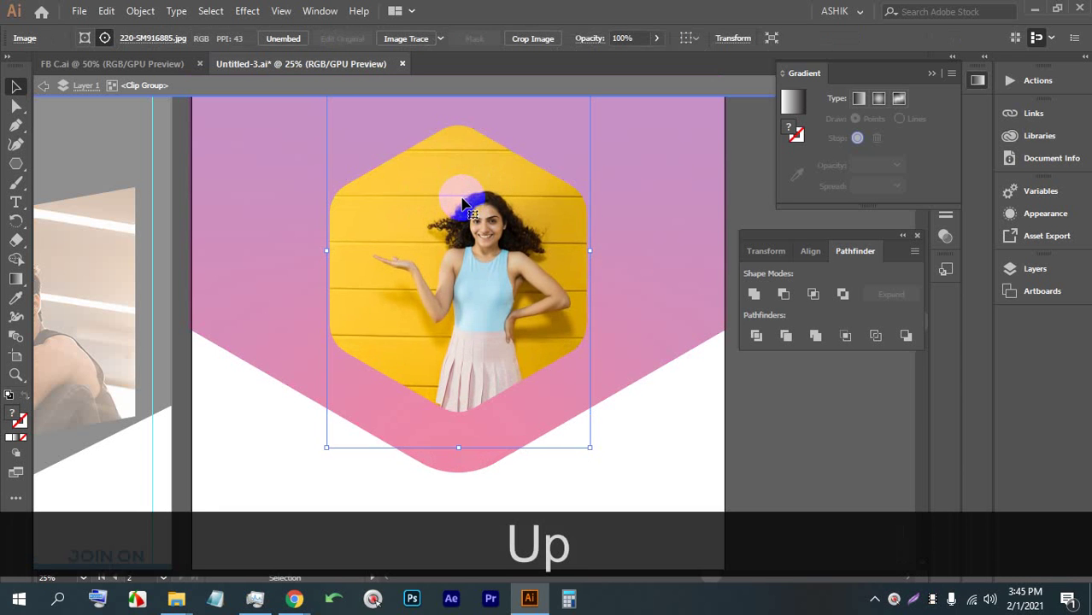
{"action": "key", "text": "Up"}
{"action": "key", "text": "Up"}
{"action": "key", "text": "Up"}
{"action": "key", "text": "Up"}
{"action": "key", "text": "Up"}
{"action": "key", "text": "Up"}
{"action": "key", "text": "Up"}
{"action": "key", "text": "Up"}
{"action": "key", "text": "Up"}
{"action": "key", "text": "Up"}
{"action": "key", "text": "Up"}
{"action": "key", "text": "Up"}
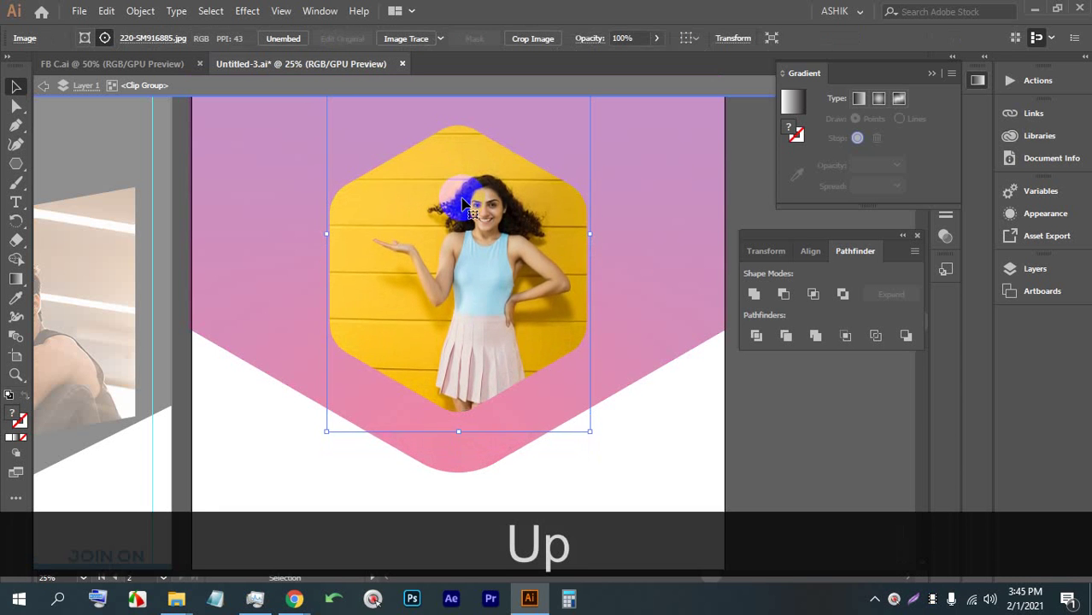
{"action": "key", "text": "Up"}
{"action": "key", "text": "Up"}
{"action": "key", "text": "Up"}
{"action": "key", "text": "Up"}
{"action": "key", "text": "Up"}
{"action": "key", "text": "Up"}
{"action": "key", "text": "Up"}
{"action": "key", "text": "Up"}
{"action": "key", "text": "Up"}
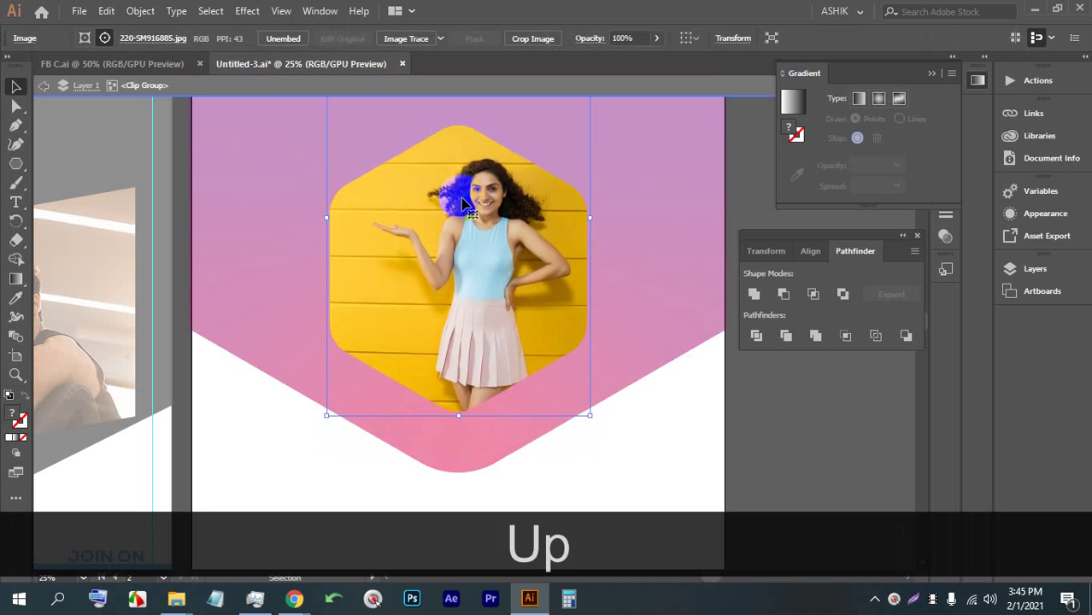
{"action": "key", "text": "Up"}
{"action": "key", "text": "Up"}
{"action": "key", "text": "Up"}
{"action": "key", "text": "Up"}
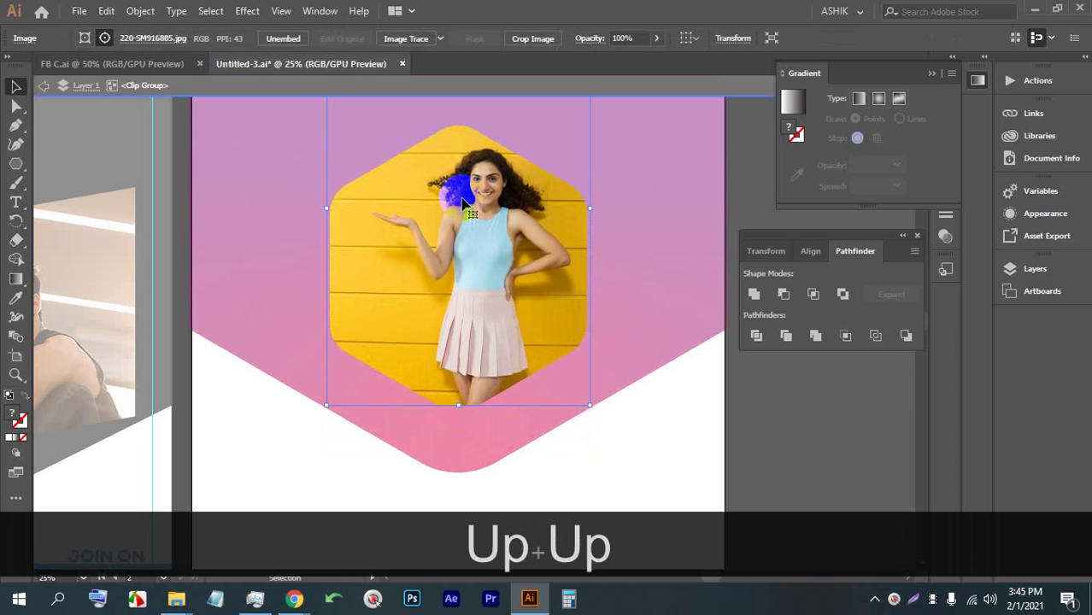
{"action": "key", "text": "Down"}
{"action": "key", "text": "Down"}
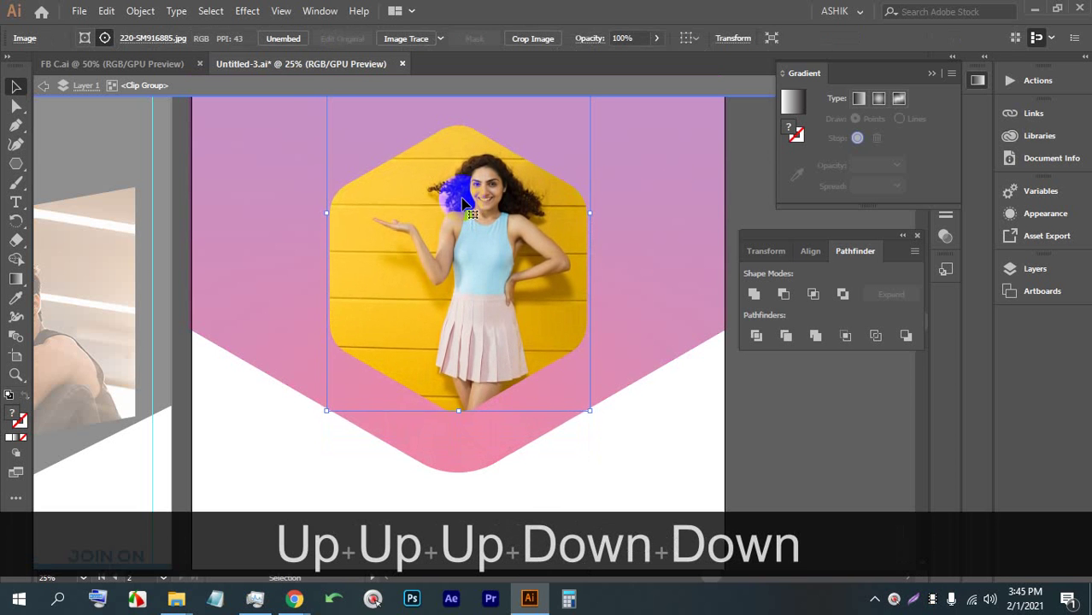
{"action": "double_click", "coordinate": [749, 399]}
{"action": "scroll", "coordinate": [503, 297], "scroll_direction": "down", "scroll_amount": 1}
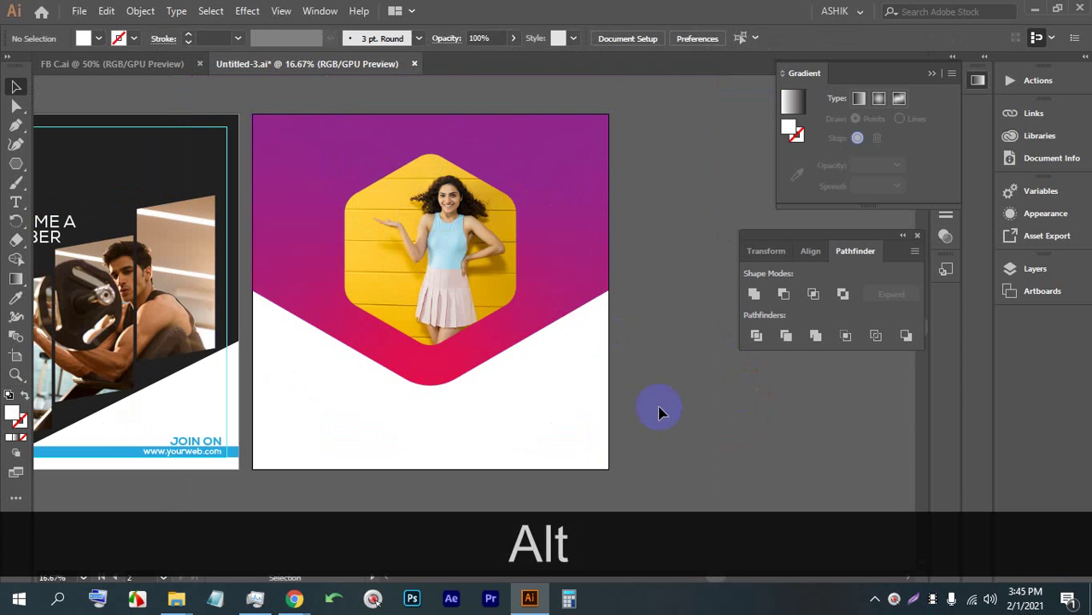
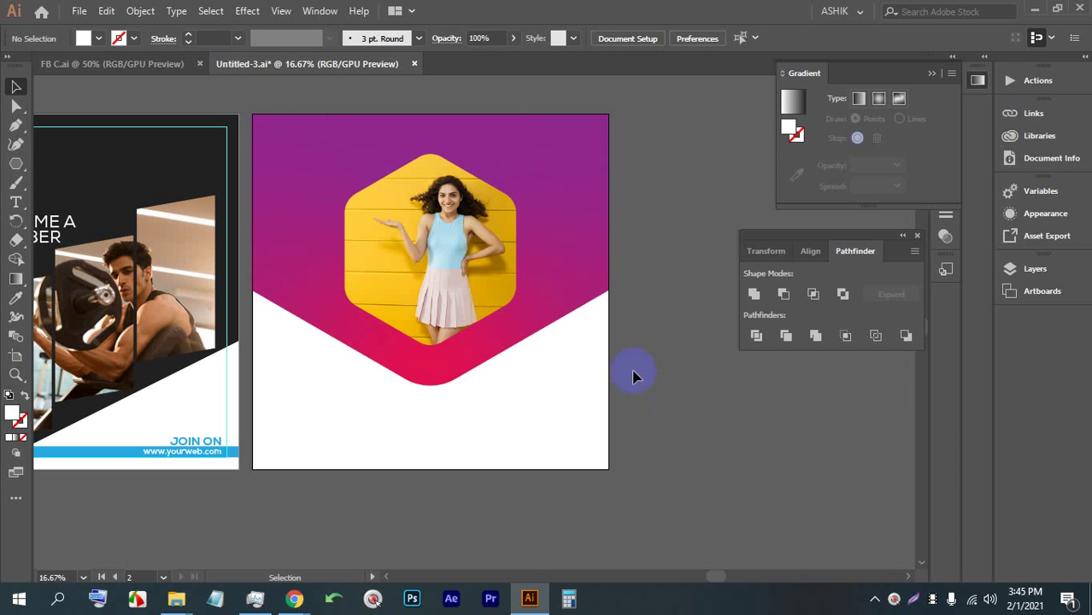
{"action": "key", "text": "alt"}
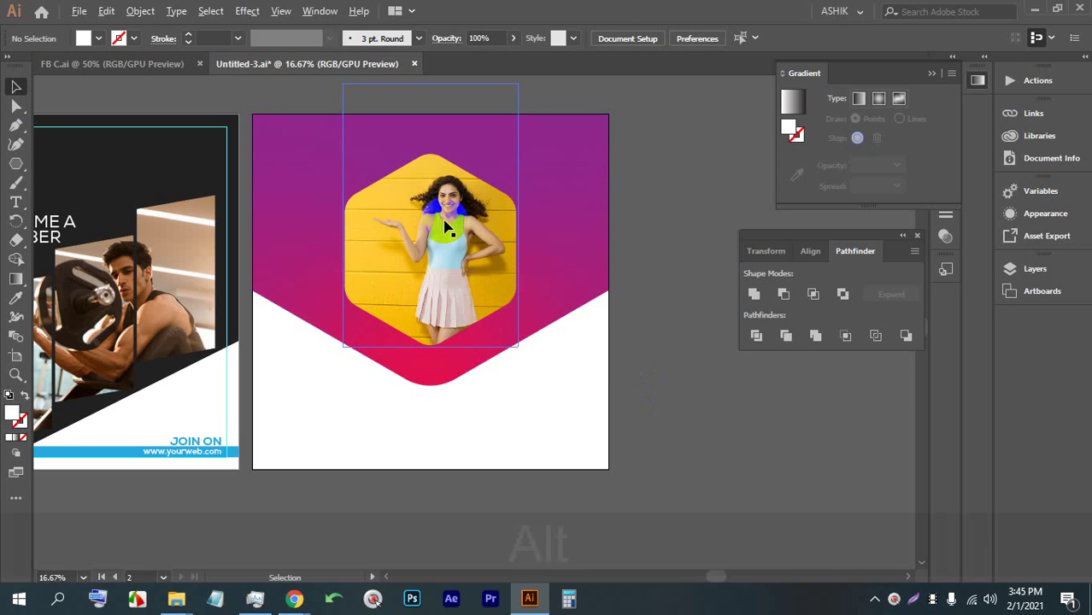
{"action": "scroll", "coordinate": [444, 227], "scroll_direction": "up", "scroll_amount": 2}
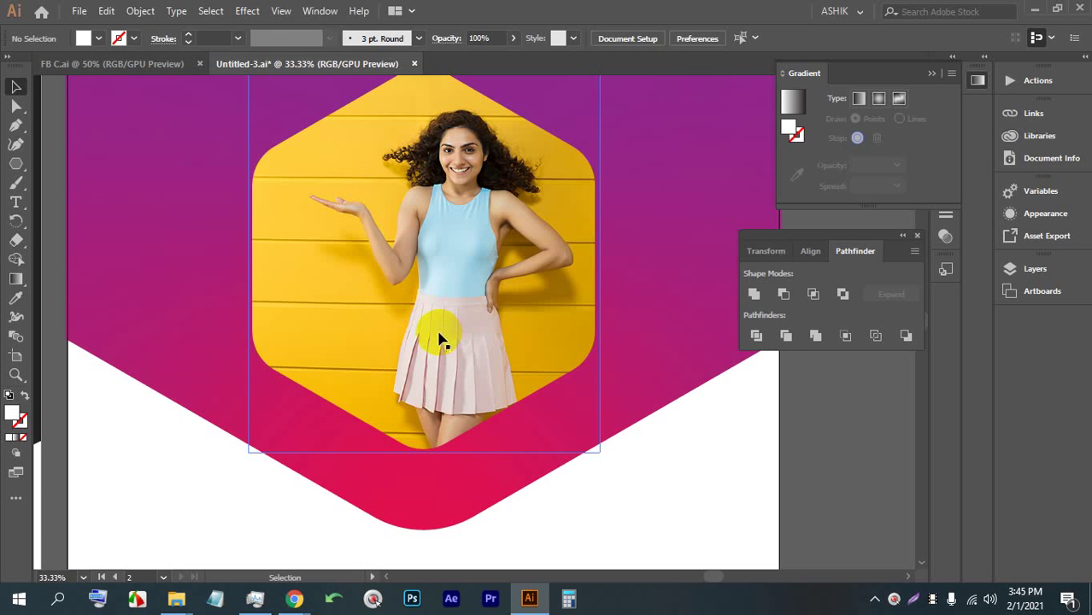
{"action": "scroll", "coordinate": [414, 321], "scroll_direction": "down", "scroll_amount": 1}
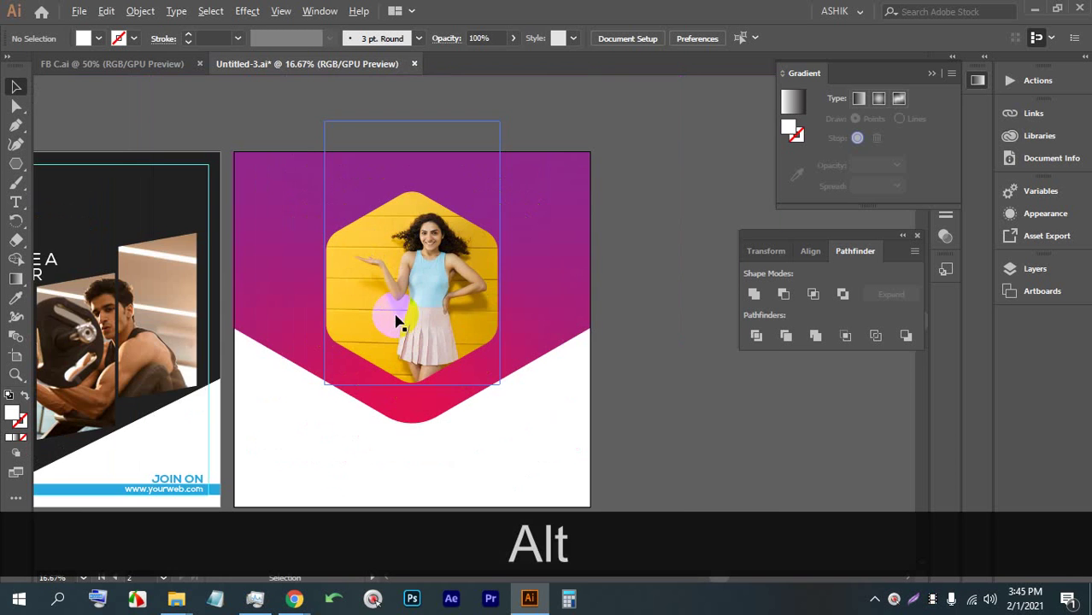
{"action": "scroll", "coordinate": [402, 325], "scroll_direction": "up", "scroll_amount": 3}
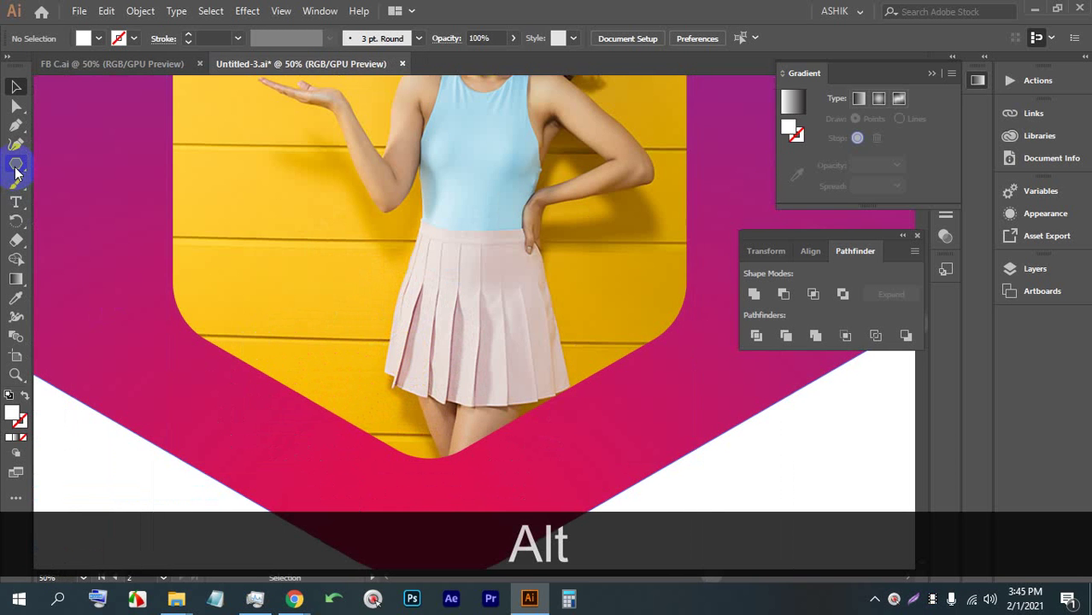
{"action": "left_click", "coordinate": [15, 125]}
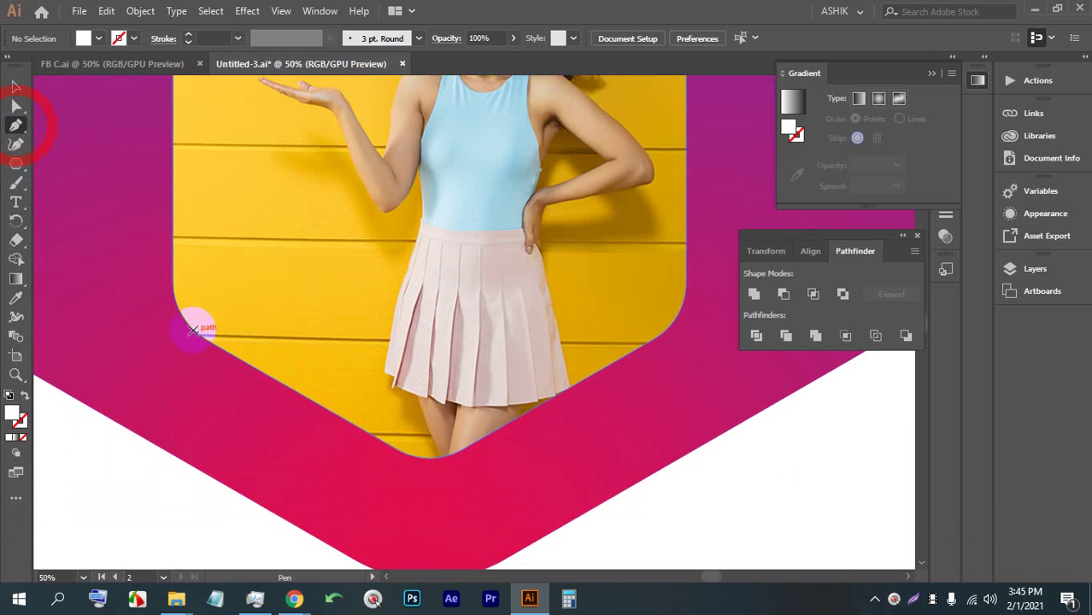
{"action": "key", "text": "Caps_Lock"}
{"action": "left_click", "coordinate": [173, 270]}
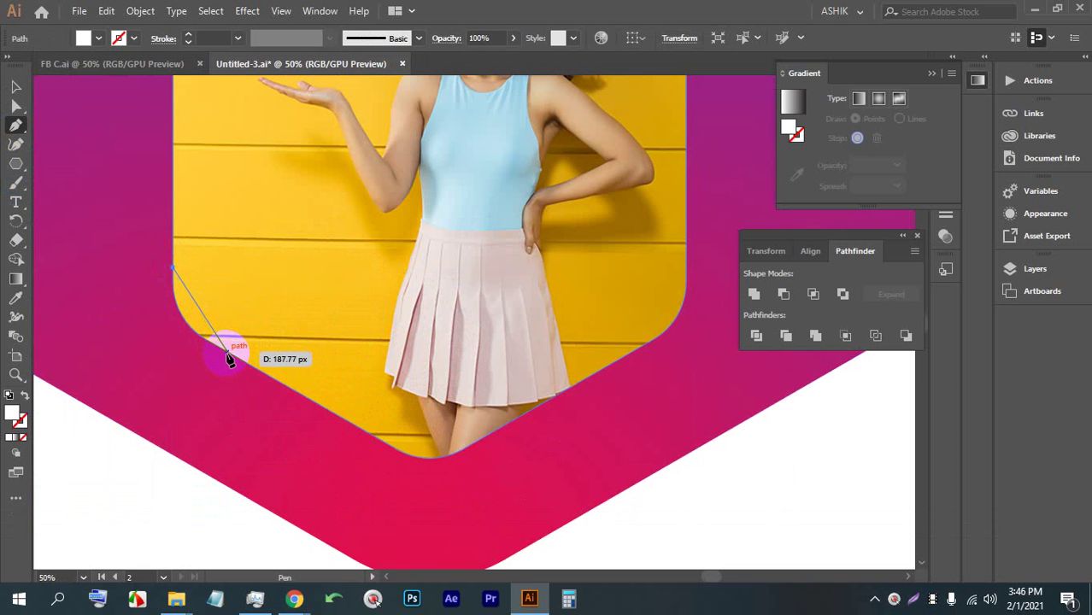
{"action": "key", "text": "ctrl"}
{"action": "left_click_drag", "start_coordinate": [228, 353], "coordinate": [289, 399]}
{"action": "key", "text": "ctrl+z"}
{"action": "left_click", "coordinate": [183, 341], "text": "ctrl"}
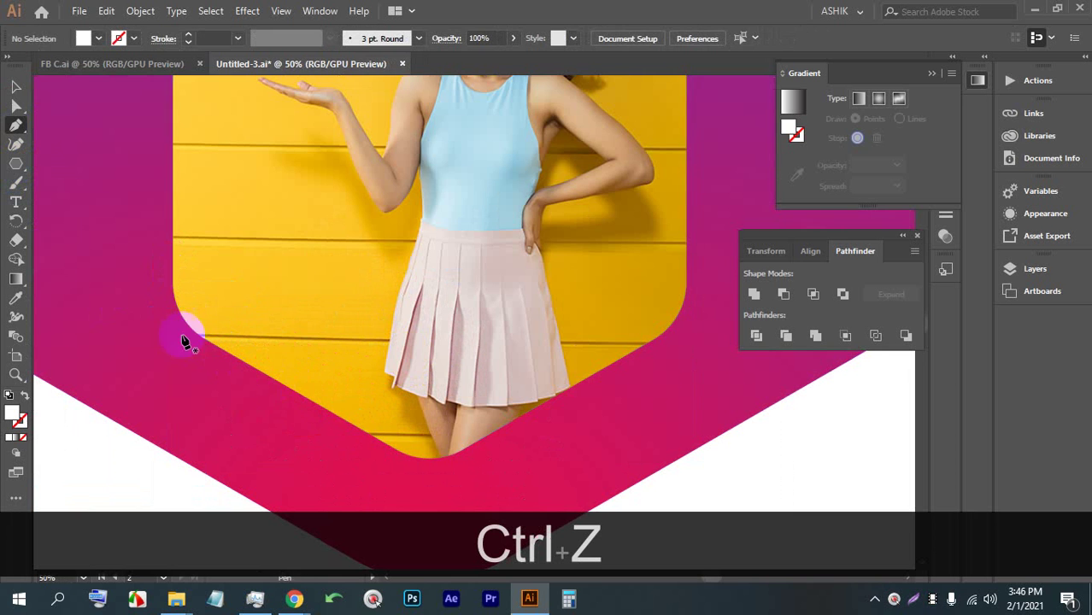
{"action": "left_click", "coordinate": [16, 88]}
Step: Duplicate the hexagon-masked photo beside the flyer's right edge and release the copy's clipping mask
{"action": "scroll", "coordinate": [123, 236], "scroll_direction": "down", "scroll_amount": 2}
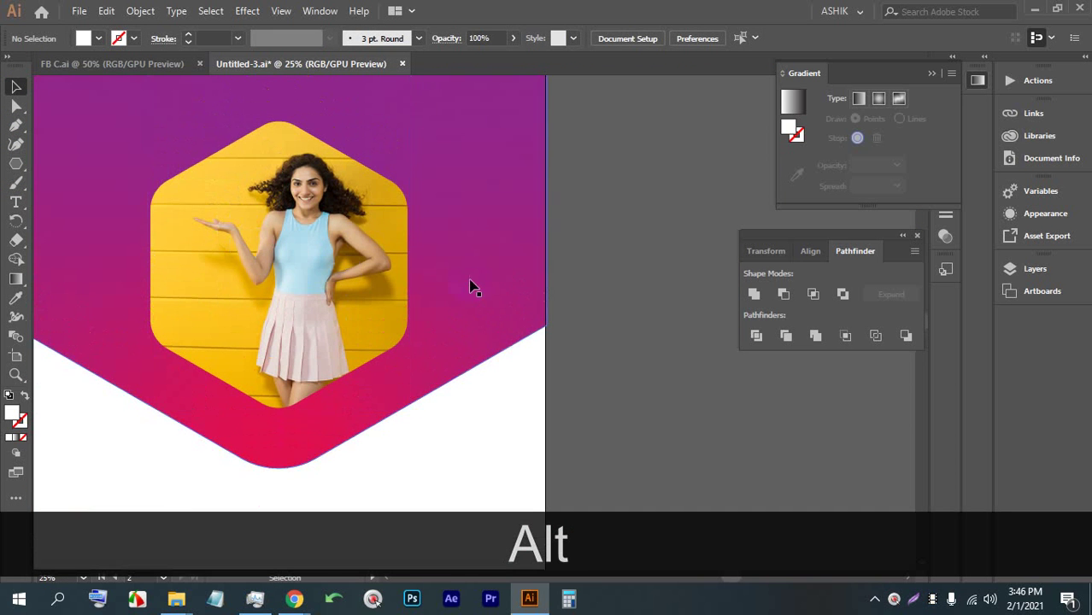
{"action": "left_click", "coordinate": [378, 256]}
{"action": "scroll", "coordinate": [368, 256], "scroll_direction": "down", "scroll_amount": 1}
{"action": "left_click_drag", "start_coordinate": [373, 258], "coordinate": [616, 258]}
{"action": "scroll", "coordinate": [671, 257], "scroll_direction": "up", "scroll_amount": 1}
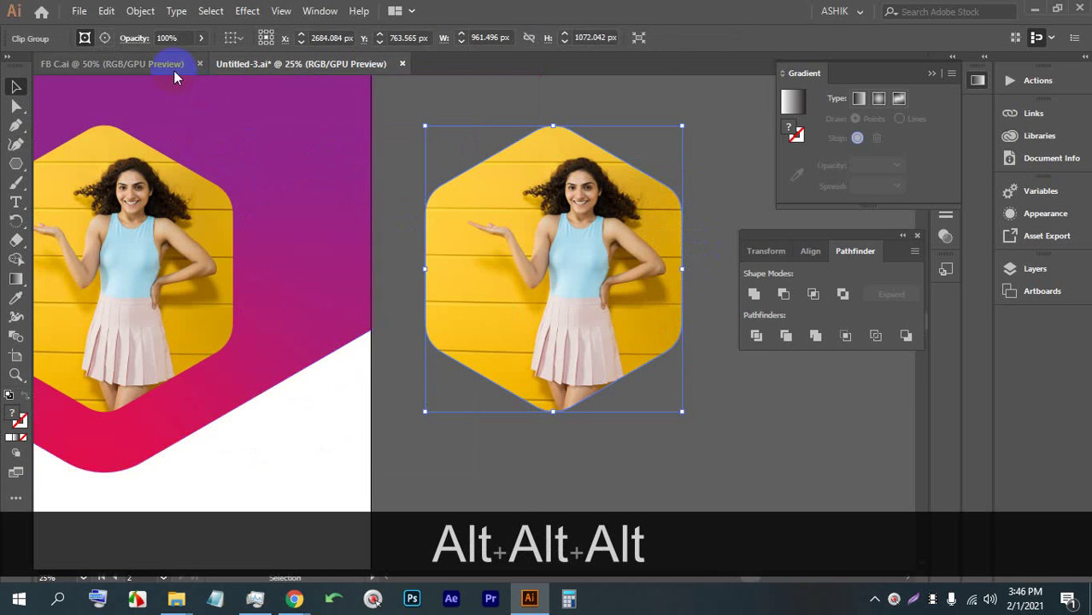
{"action": "right_click", "coordinate": [564, 231]}
{"action": "left_click", "coordinate": [658, 359]}
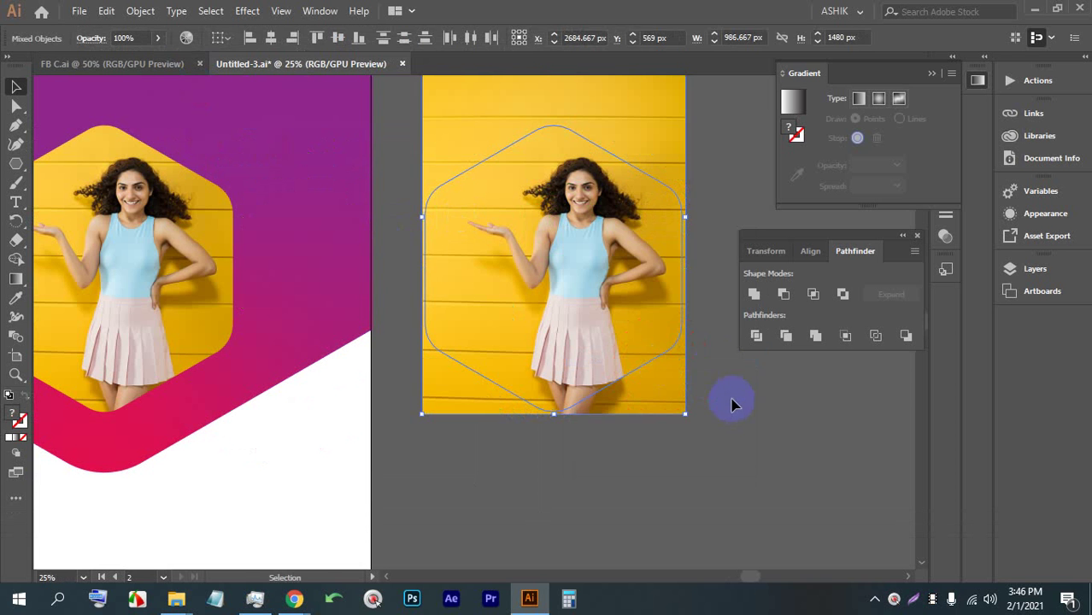
Step: Fill the released hexagon over the copied photo with blue
{"action": "left_click", "coordinate": [774, 391]}
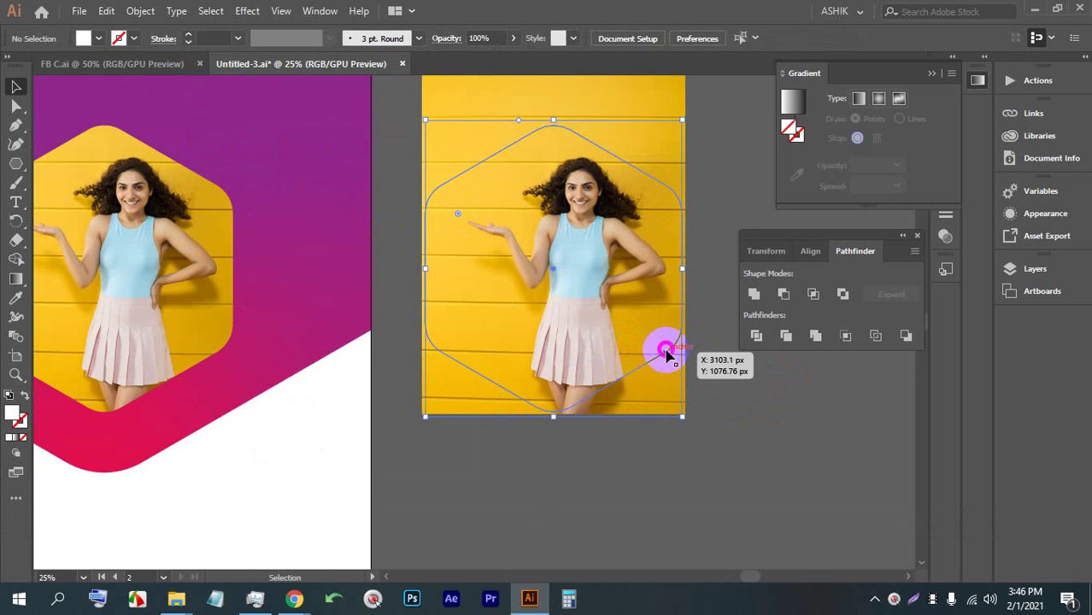
{"action": "left_click", "coordinate": [667, 355]}
{"action": "left_click", "coordinate": [99, 39]}
{"action": "left_click", "coordinate": [99, 67]}
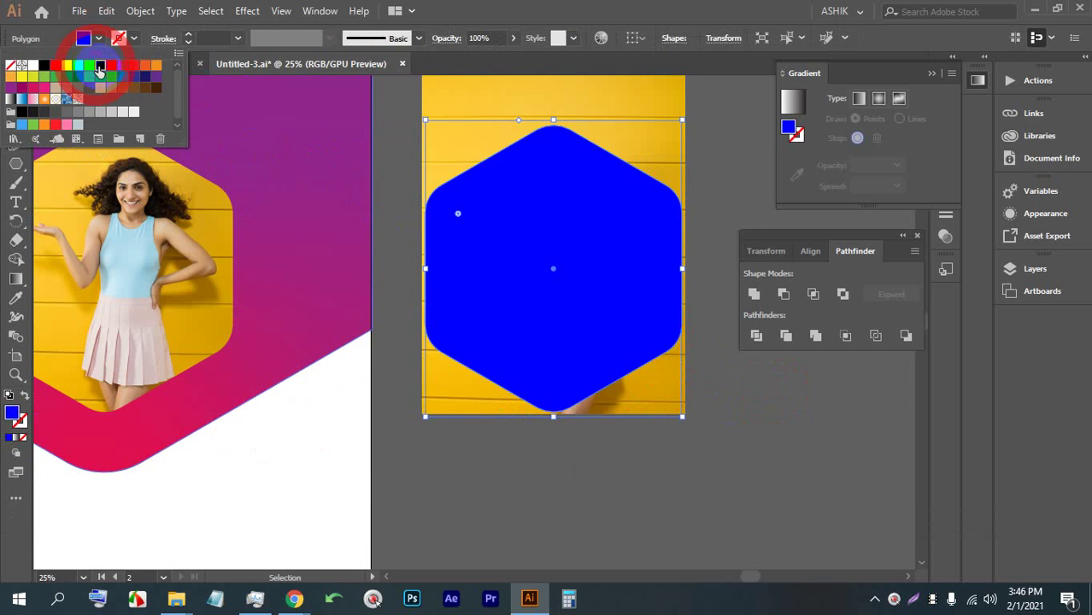
{"action": "left_click", "coordinate": [723, 456]}
Step: Move the blue hexagon off the copied photo, delete that photo, and shift the hexagon back up beside the flyer
{"action": "left_click", "coordinate": [604, 329]}
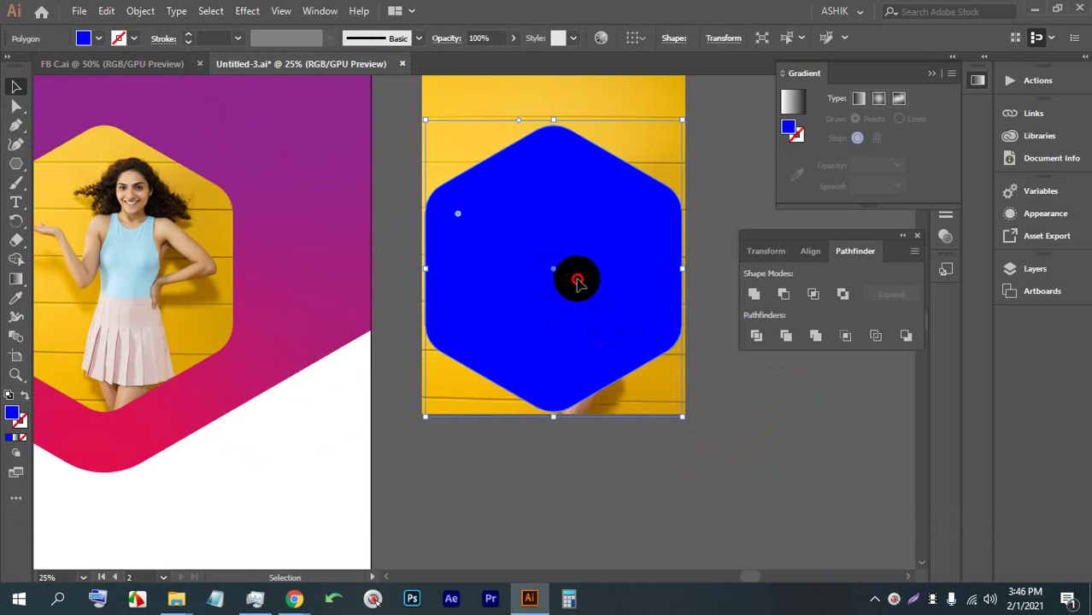
{"action": "left_click_drag", "start_coordinate": [577, 282], "coordinate": [568, 418]}
{"action": "left_click", "coordinate": [576, 183]}
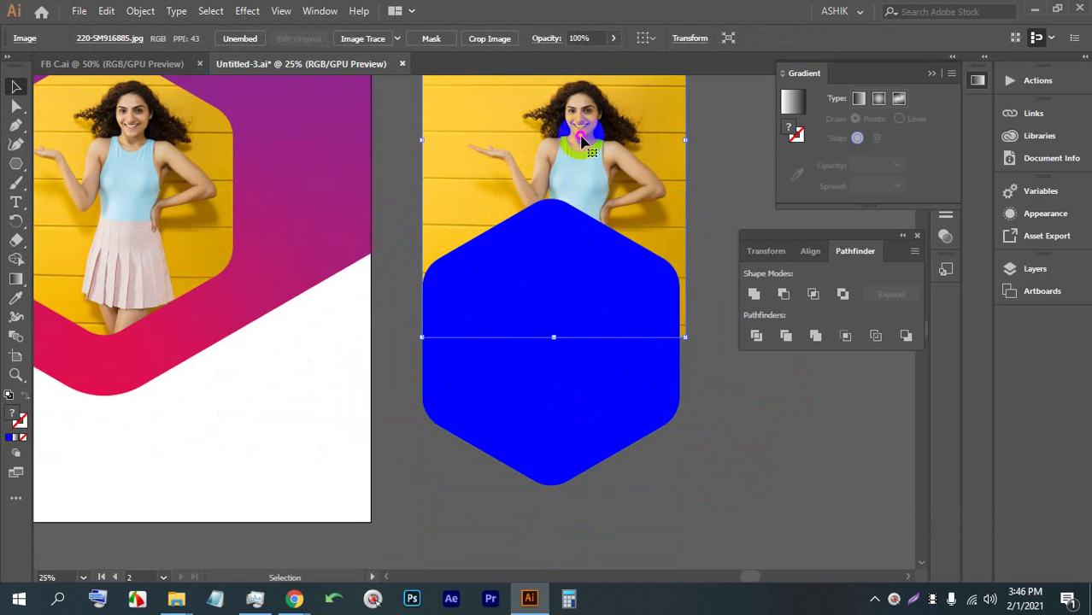
{"action": "key", "text": "BackSpace"}
{"action": "left_click_drag", "start_coordinate": [585, 236], "coordinate": [579, 210]}
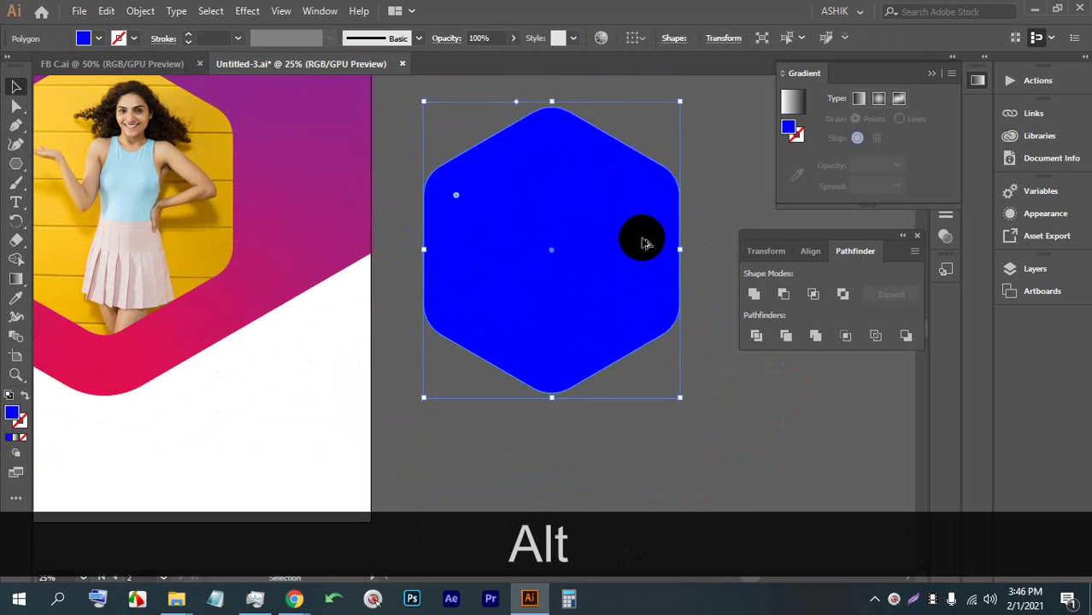
Step: Duplicate the blue hexagon three times into an overlapping cluster beside the flyer
{"action": "scroll", "coordinate": [633, 238], "scroll_direction": "up", "scroll_amount": 1}
{"action": "key", "text": "alt+space"}
{"action": "left_click_drag", "start_coordinate": [624, 239], "coordinate": [579, 305]}
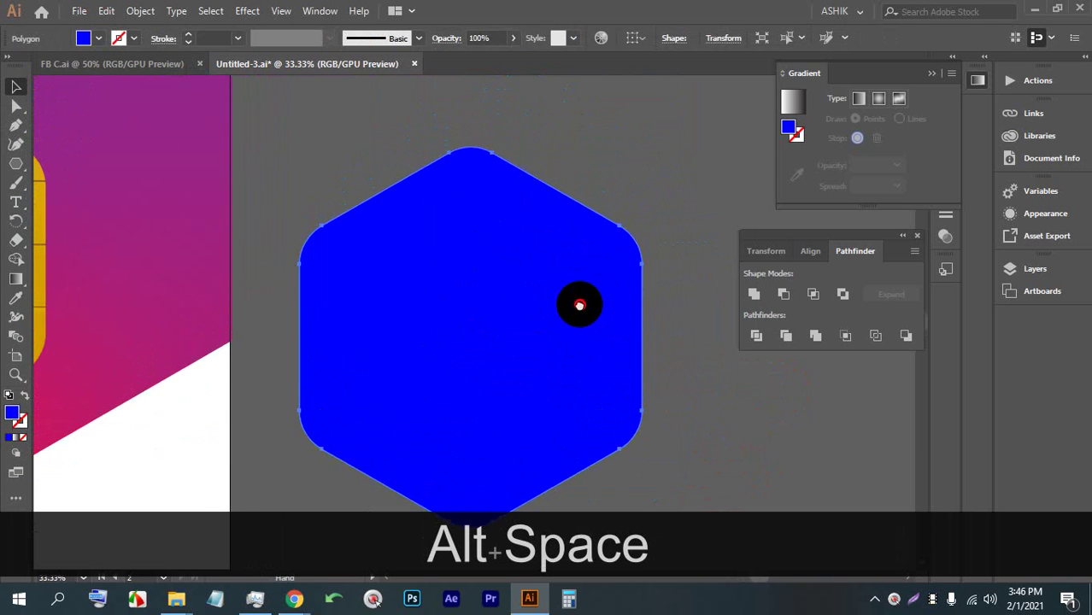
{"action": "scroll", "coordinate": [580, 316], "scroll_direction": "down", "scroll_amount": 1}
{"action": "key", "text": "alt+space"}
{"action": "left_click_drag", "start_coordinate": [629, 365], "coordinate": [493, 369]}
{"action": "left_click", "coordinate": [532, 346]}
{"action": "left_click", "coordinate": [358, 183]}
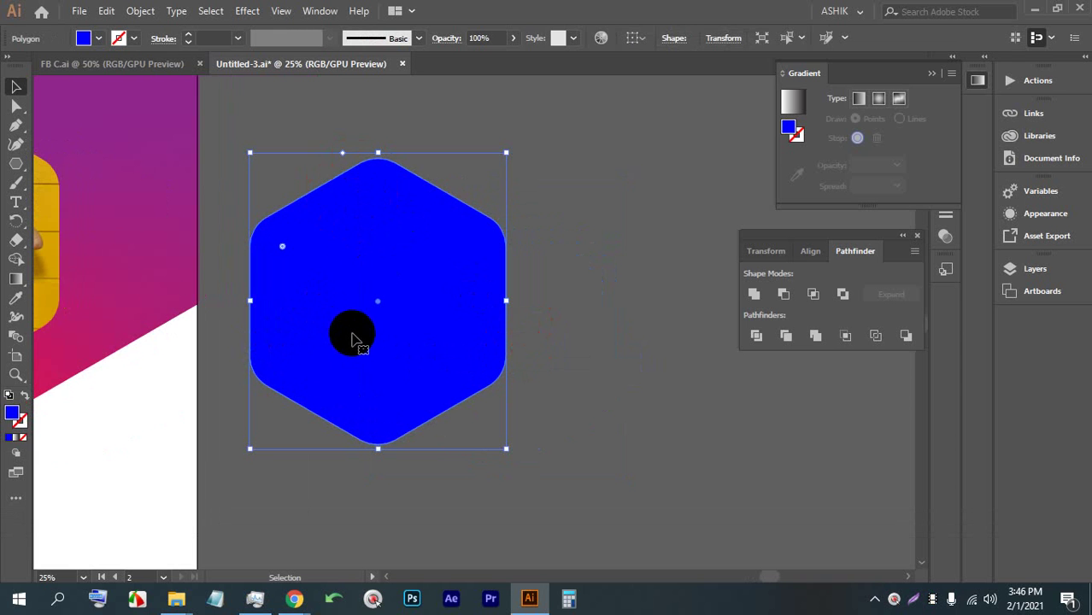
{"action": "left_click_drag", "start_coordinate": [354, 335], "coordinate": [490, 285]}
{"action": "left_click", "coordinate": [588, 427]}
{"action": "left_click", "coordinate": [648, 430]}
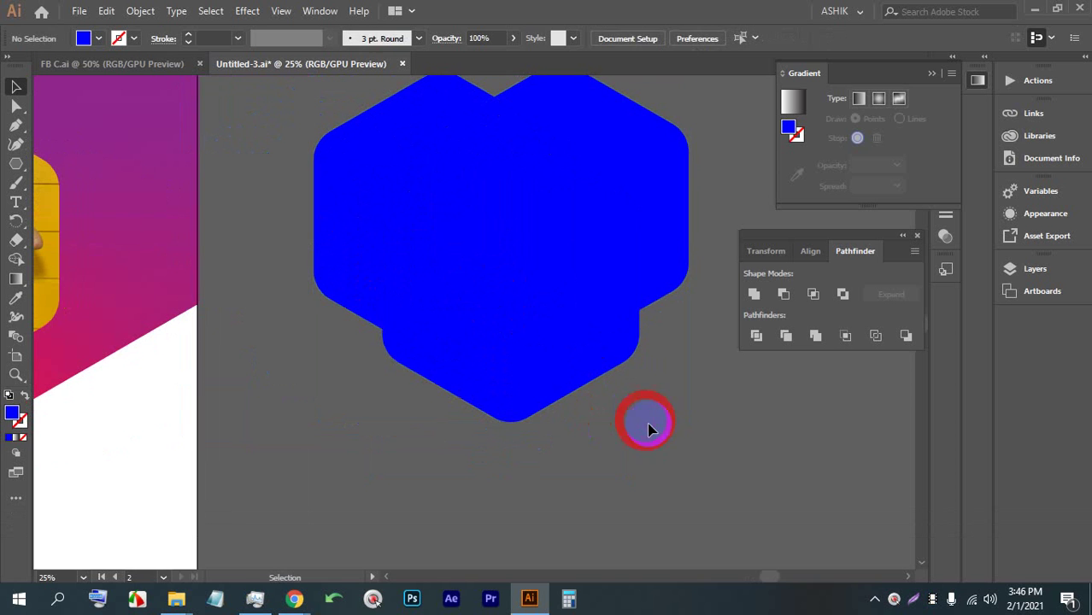
{"action": "left_click_drag", "start_coordinate": [566, 306], "coordinate": [524, 308]}
{"action": "left_click", "coordinate": [655, 390]}
Step: Lock the lowest blue hexagon of the cluster beside the flyer
{"action": "left_click", "coordinate": [507, 403]}
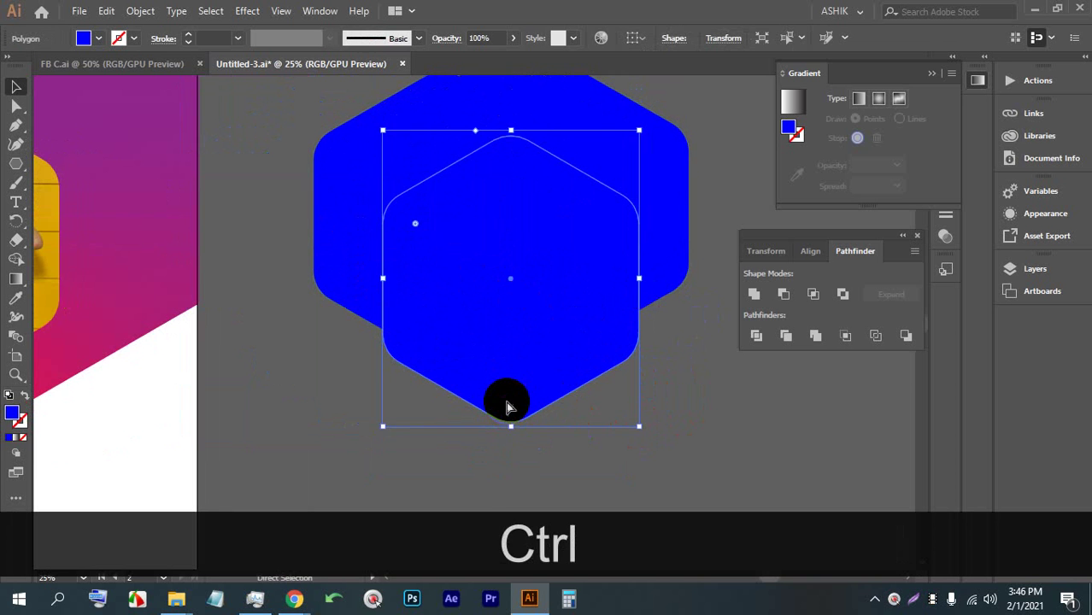
{"action": "key", "text": "ctrl+2"}
{"action": "left_click", "coordinate": [373, 139]}
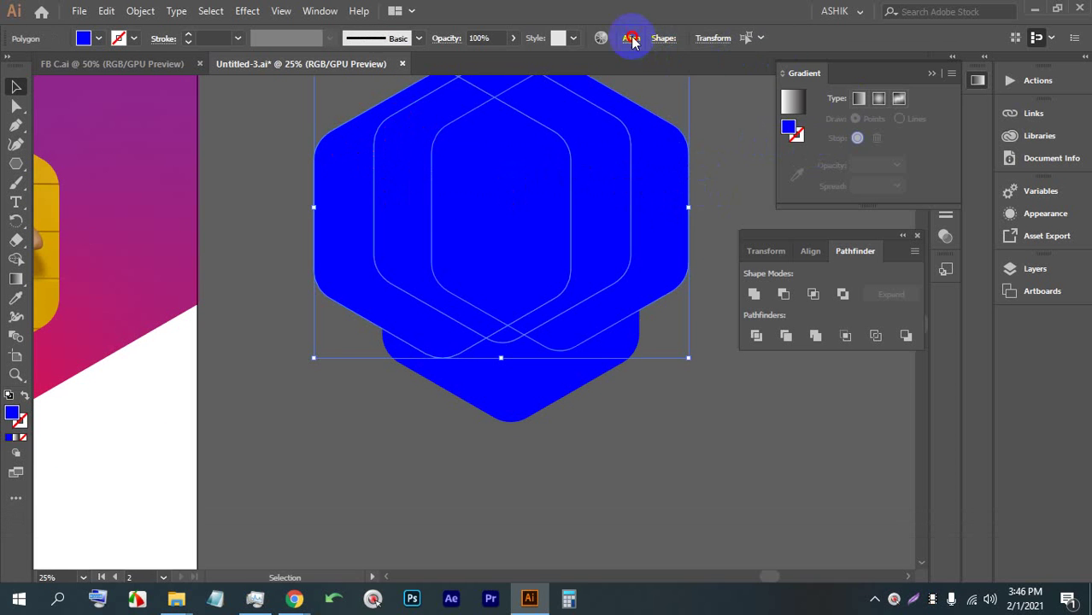
{"action": "left_click", "coordinate": [631, 38]}
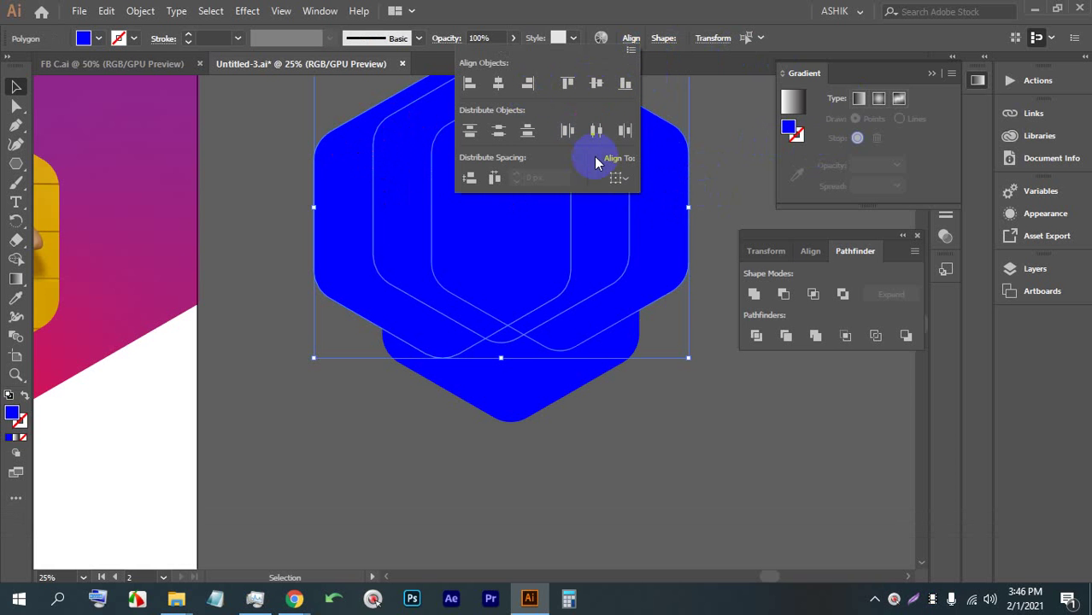
{"action": "left_click", "coordinate": [691, 418]}
Step: Nudge the three upper blue hexagons together slightly upward, away from the locked lowest one
{"action": "left_click", "coordinate": [573, 310]}
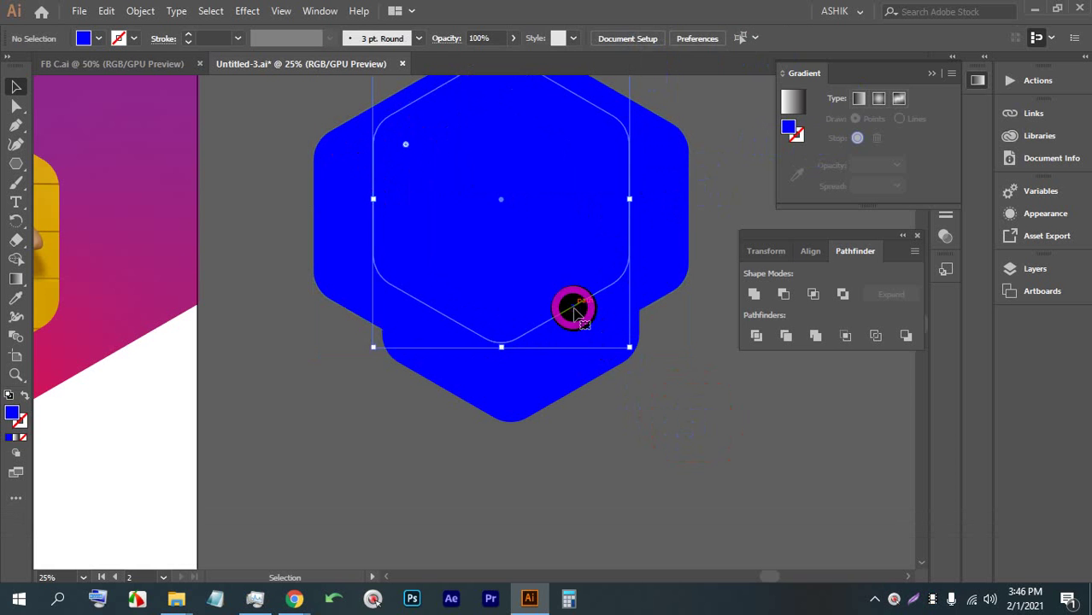
{"action": "left_click", "coordinate": [616, 443]}
{"action": "left_click", "coordinate": [385, 243]}
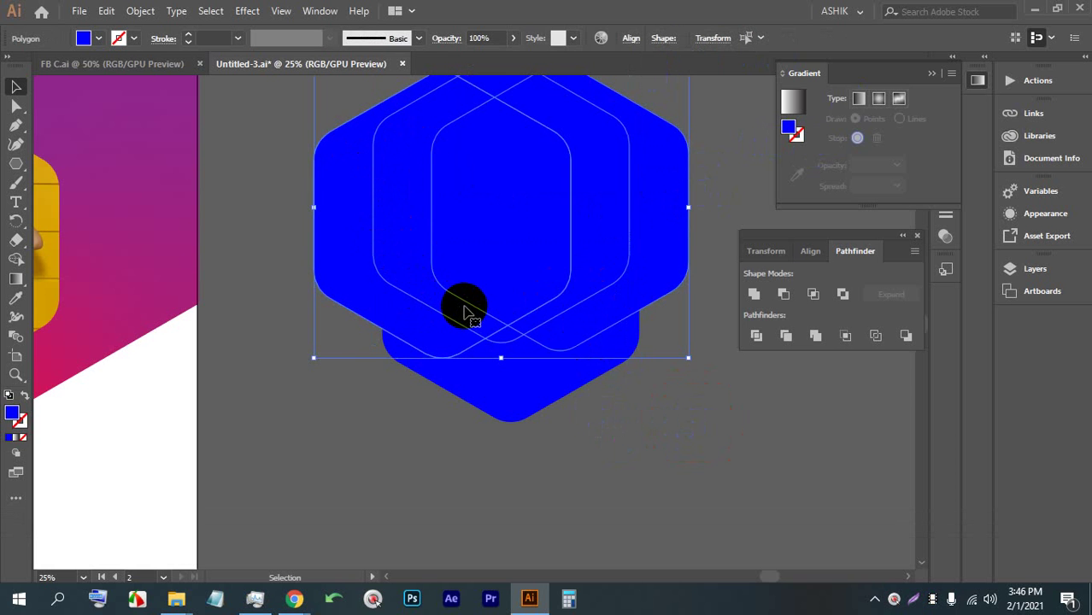
{"action": "left_click", "coordinate": [627, 385]}
{"action": "scroll", "coordinate": [458, 248], "scroll_direction": "up", "scroll_amount": 2}
{"action": "left_click_drag", "start_coordinate": [549, 184], "coordinate": [554, 171]}
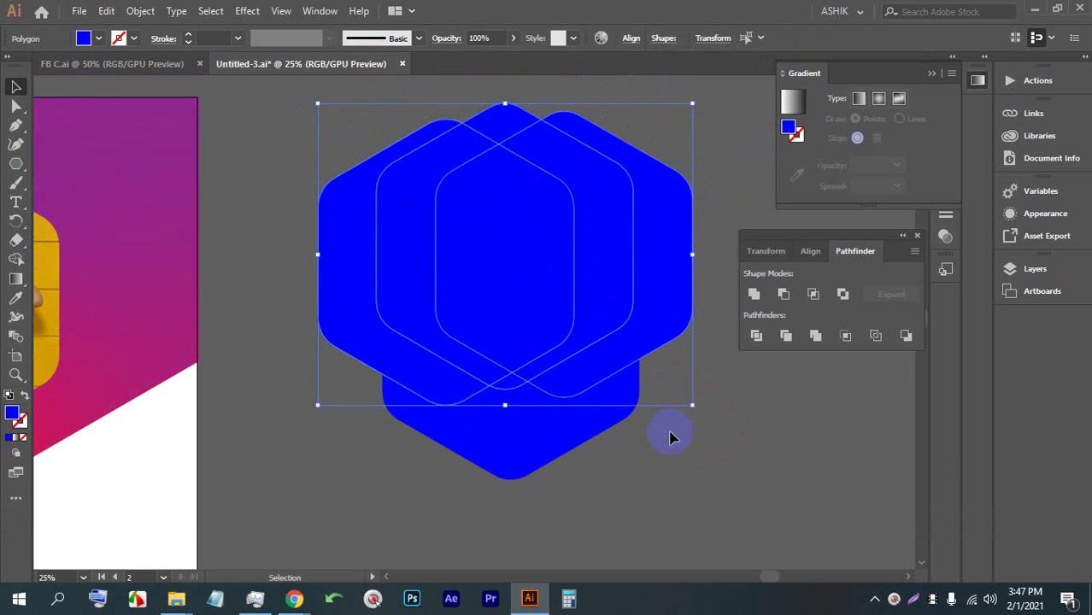
{"action": "left_click", "coordinate": [663, 434]}
{"action": "left_click", "coordinate": [630, 115]}
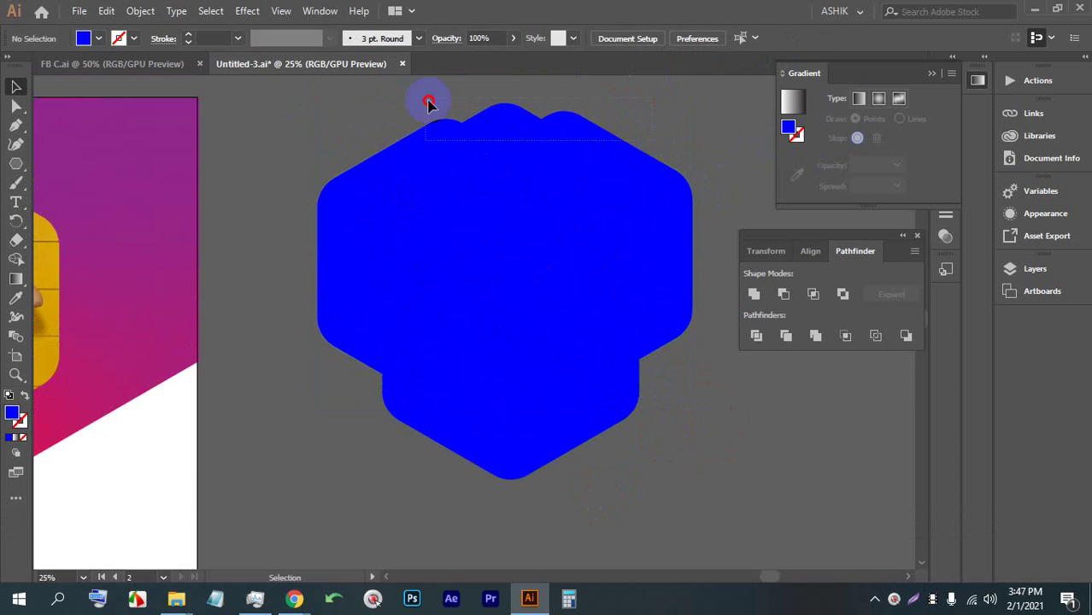
{"action": "left_click_drag", "start_coordinate": [429, 102], "coordinate": [454, 117]}
{"action": "left_click", "coordinate": [630, 39]}
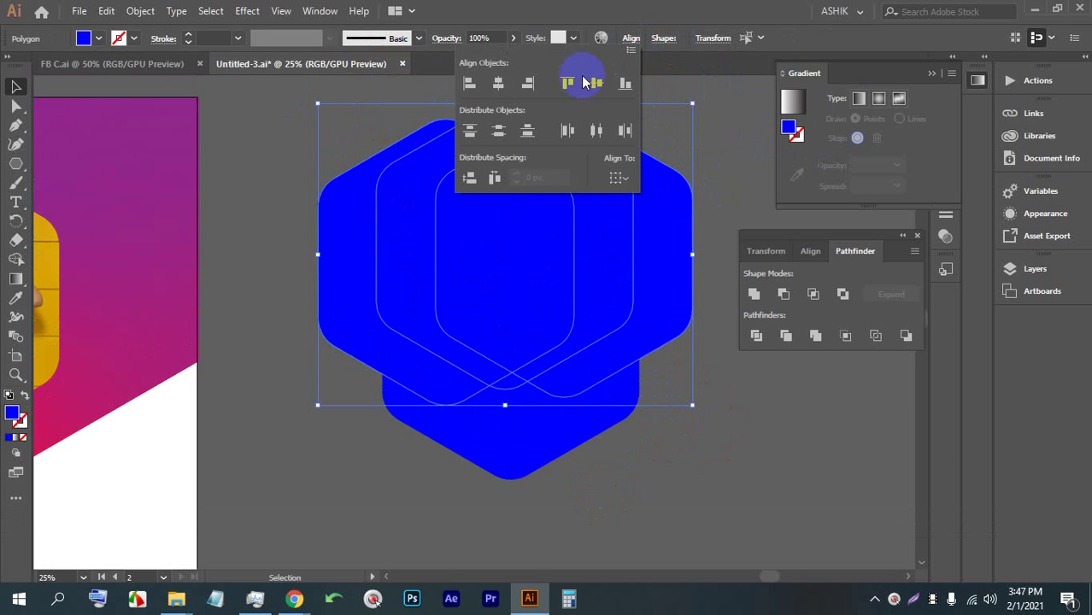
{"action": "left_click", "coordinate": [560, 482]}
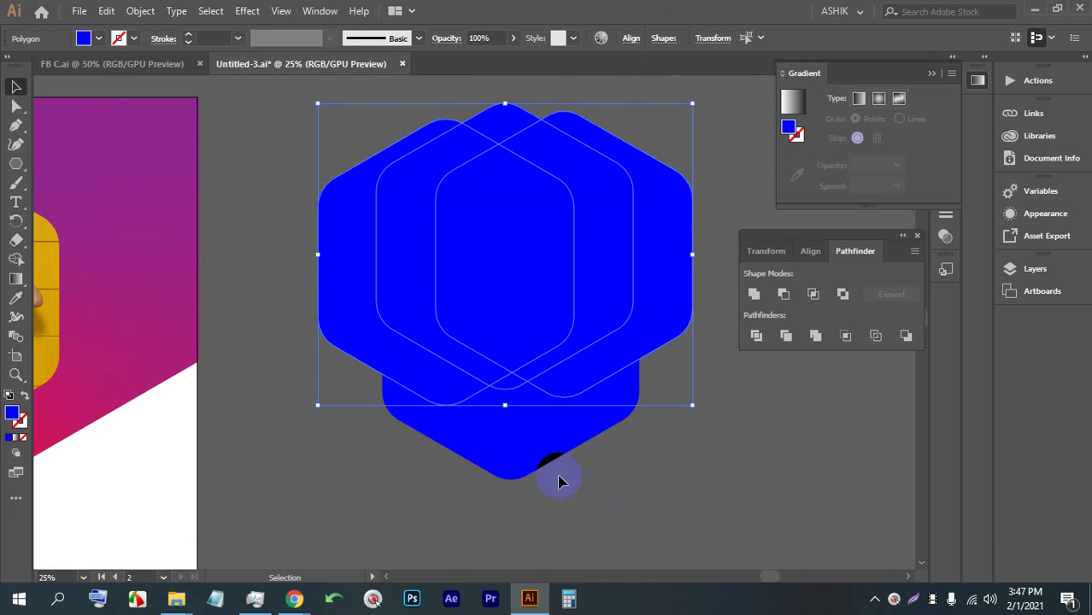
{"action": "left_click", "coordinate": [593, 476]}
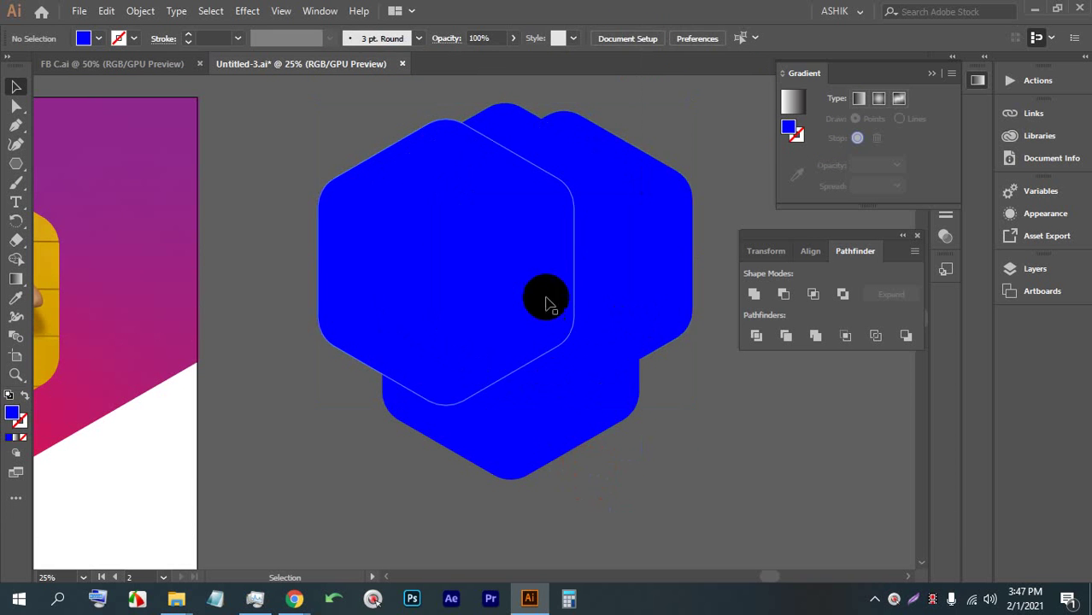
Step: Group the three upper blue hexagons of the cluster
{"action": "left_click", "coordinate": [596, 138]}
{"action": "key", "text": "ctrl"}
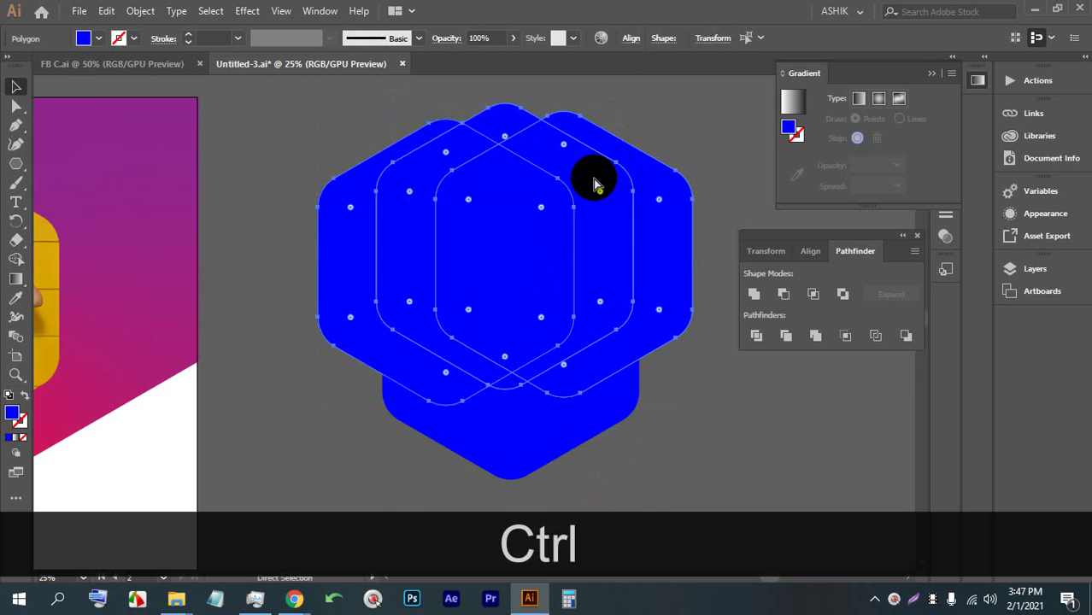
{"action": "key", "text": "ctrl+g"}
{"action": "left_click", "coordinate": [637, 453]}
Step: Unlock the lowest hexagon and centre it horizontally with the group of upper hexagons
{"action": "left_click", "coordinate": [439, 280]}
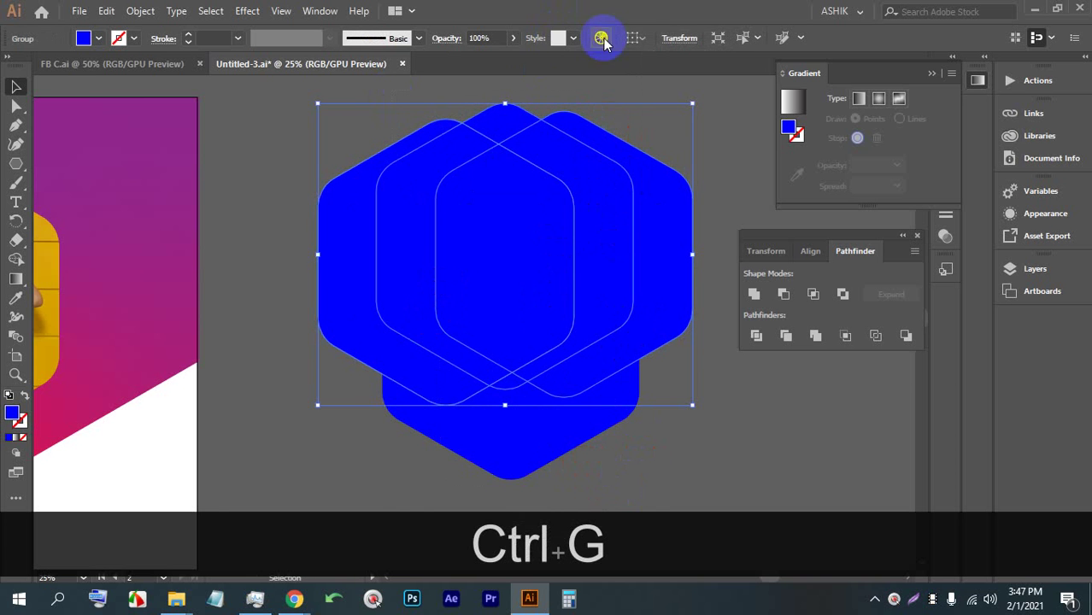
{"action": "left_click", "coordinate": [626, 496]}
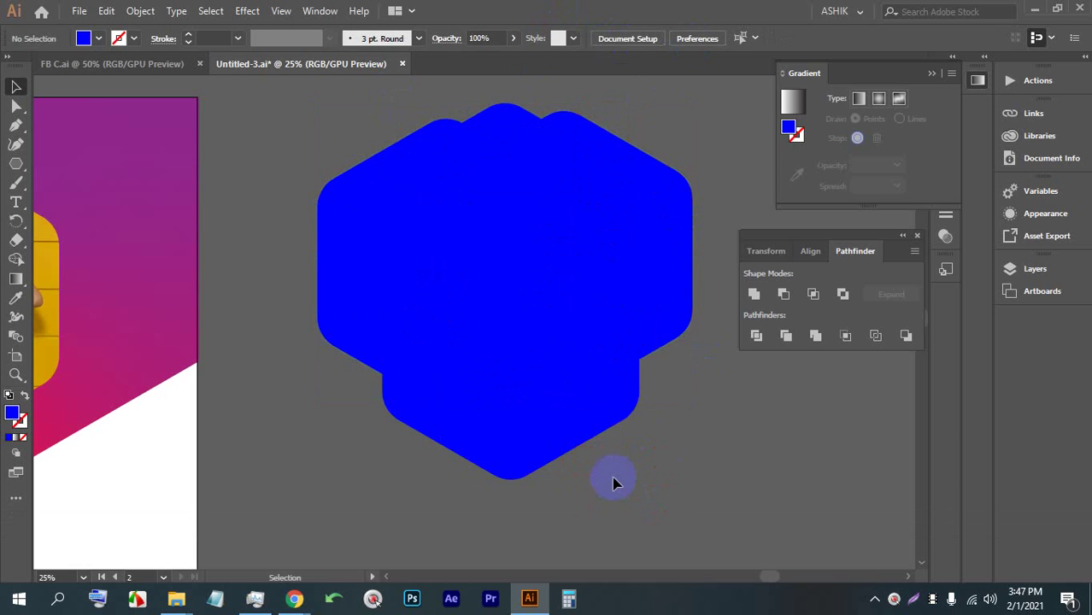
{"action": "key", "text": "ctrl+alt+2"}
{"action": "left_click", "coordinate": [695, 470]}
{"action": "left_click", "coordinate": [453, 278]}
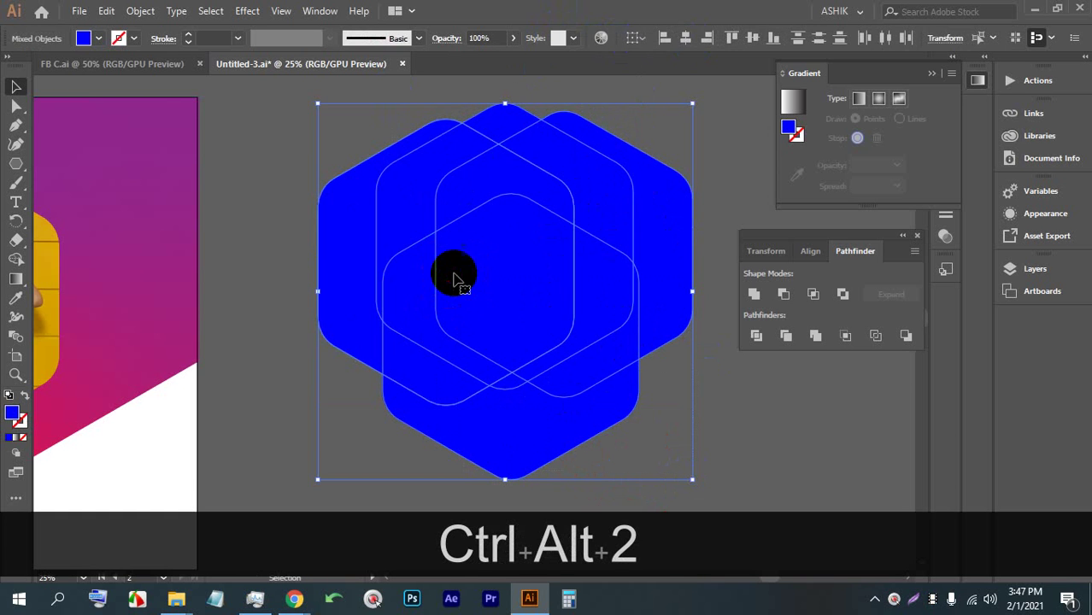
{"action": "left_click", "coordinate": [686, 38]}
{"action": "left_click", "coordinate": [675, 446]}
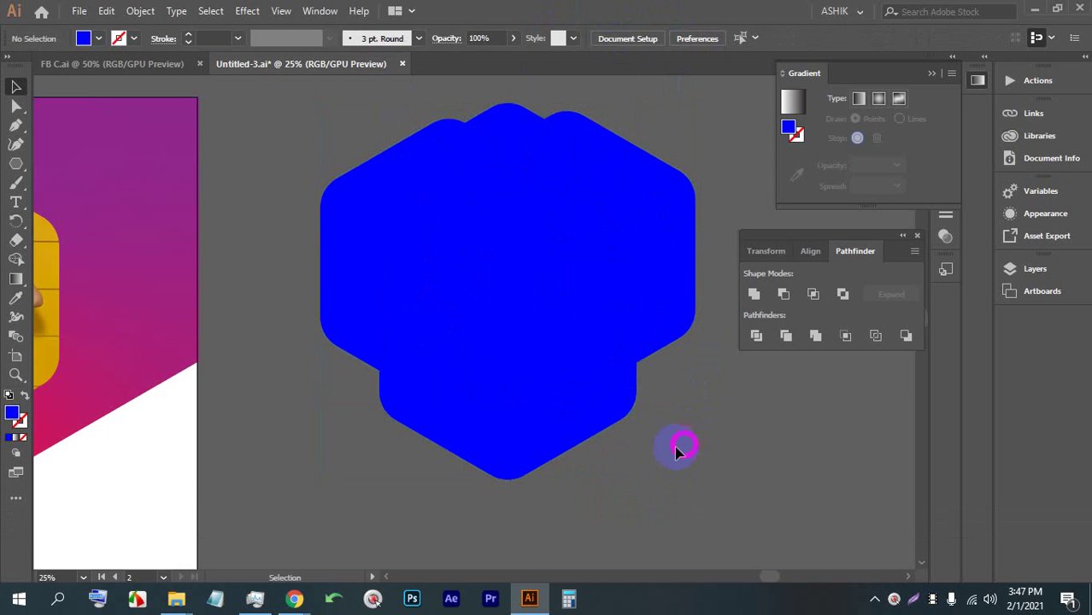
Step: Cut the upper hexagons away with Shape Builder, keeping only the V-shaped lower part of the lowest hexagon
{"action": "left_click", "coordinate": [420, 261]}
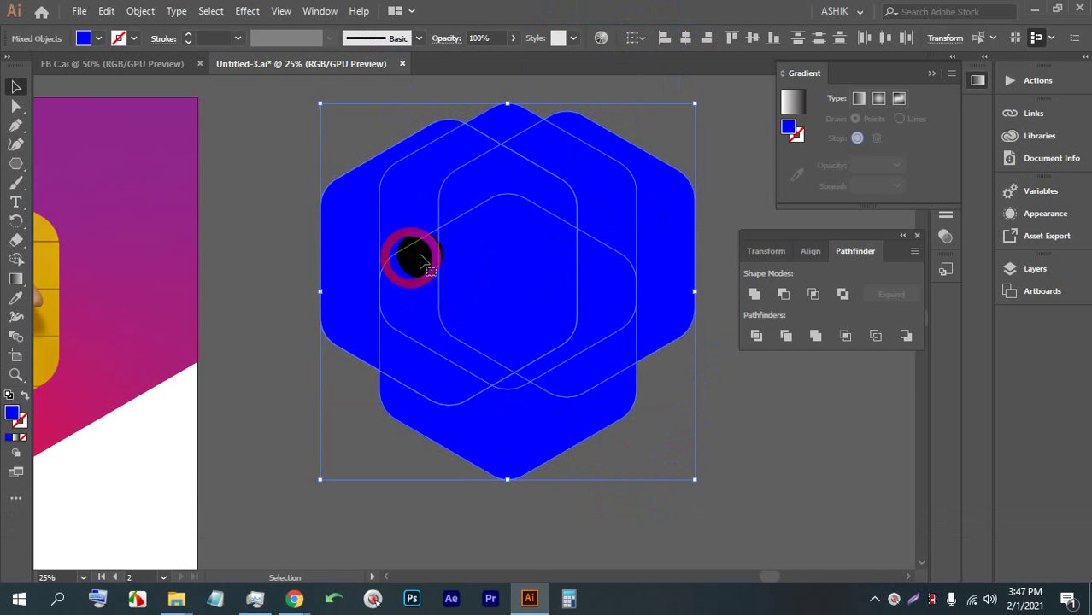
{"action": "left_click", "coordinate": [15, 259]}
{"action": "key", "text": "alt"}
{"action": "mouse_move", "coordinate": [332, 197]}
{"action": "left_mouse_down"}
{"action": "mouse_move", "coordinate": [385, 221]}
{"action": "mouse_move", "coordinate": [458, 328]}
{"action": "mouse_move", "coordinate": [418, 361]}
{"action": "mouse_move", "coordinate": [502, 263]}
{"action": "mouse_move", "coordinate": [489, 128]}
{"action": "mouse_move", "coordinate": [507, 111]}
{"action": "mouse_move", "coordinate": [651, 178]}
{"action": "mouse_move", "coordinate": [620, 277]}
{"action": "mouse_move", "coordinate": [568, 303]}
{"action": "mouse_move", "coordinate": [611, 356]}
{"action": "mouse_move", "coordinate": [496, 359]}
{"action": "left_mouse_up"}
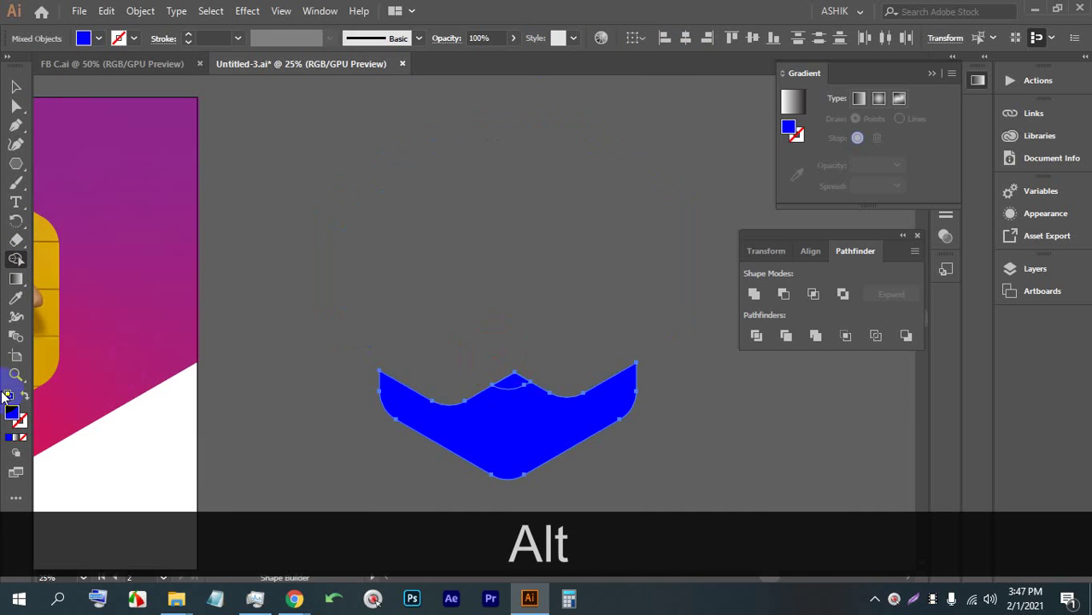
Step: Merge the small leftover sliver at the central peak into the blue V shape with Shape Builder
{"action": "left_click", "coordinate": [17, 88]}
{"action": "scroll", "coordinate": [532, 444], "scroll_direction": "up", "scroll_amount": 2}
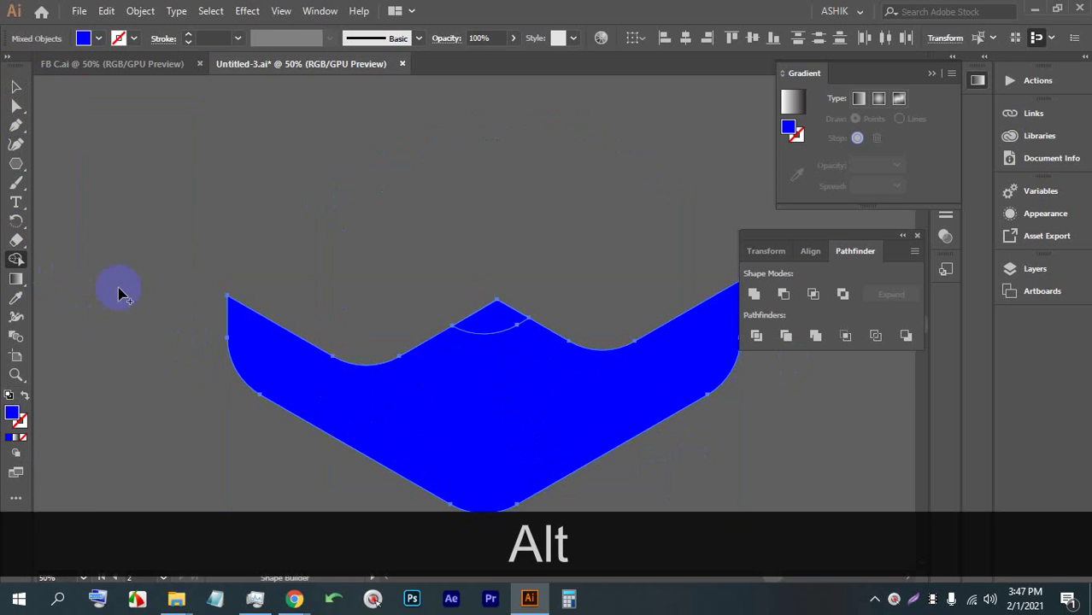
{"action": "left_click_drag", "start_coordinate": [500, 314], "coordinate": [505, 386]}
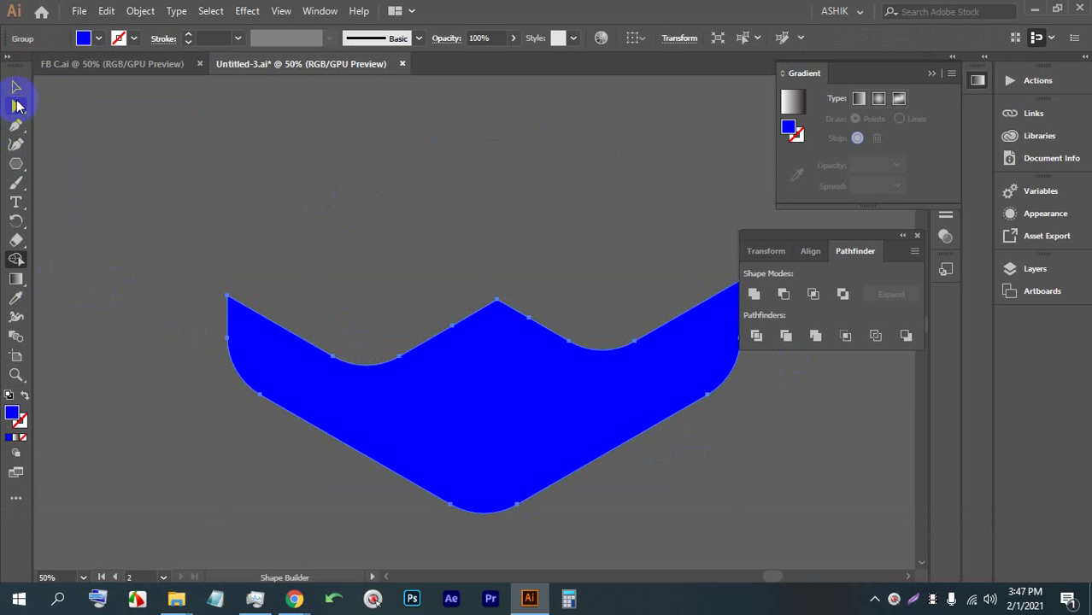
Step: Round the blue V shape's two side tips and central peak to about 45.51 px
{"action": "left_click", "coordinate": [17, 105]}
{"action": "left_click", "coordinate": [521, 305]}
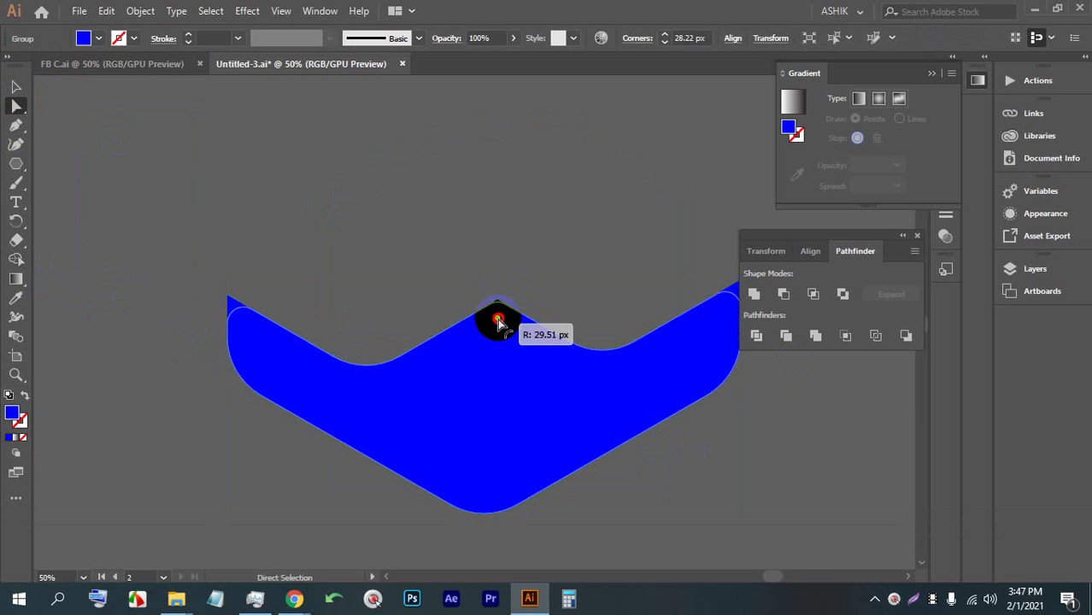
{"action": "left_click_drag", "start_coordinate": [498, 332], "coordinate": [496, 335]}
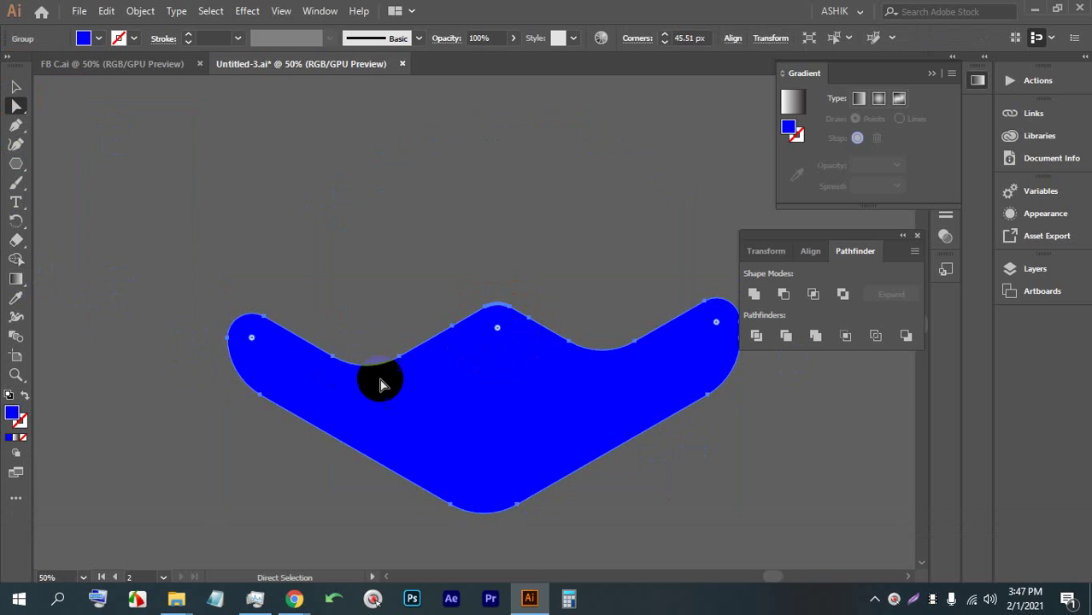
Step: Move the blue V shape onto the flyer so it covers the lower part of the hexagon photo
{"action": "scroll", "coordinate": [471, 251], "scroll_direction": "down", "scroll_amount": 3}
{"action": "left_click", "coordinate": [15, 86]}
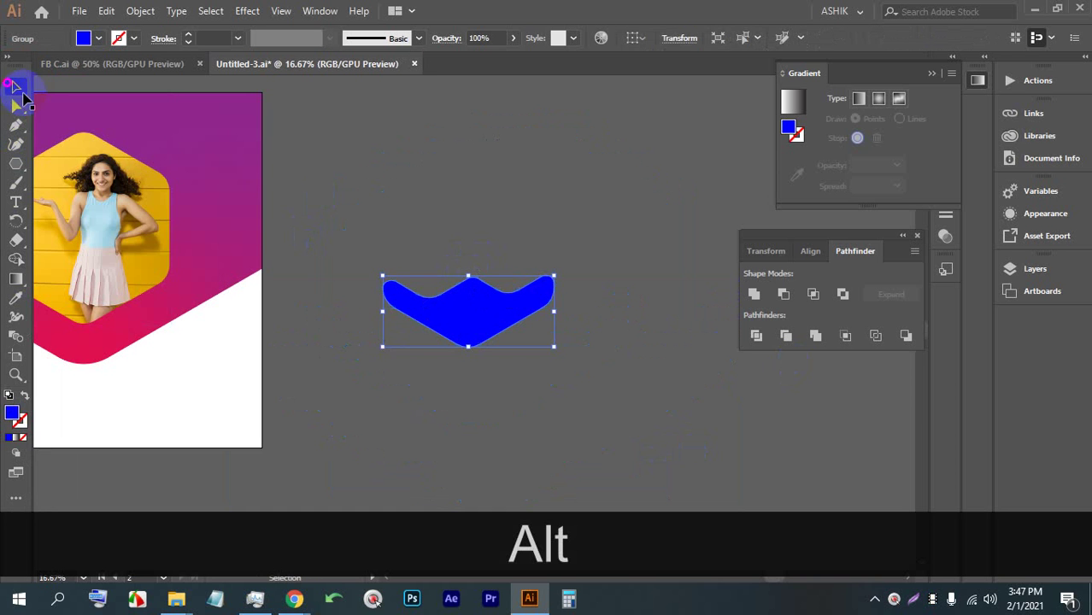
{"action": "left_click", "coordinate": [420, 174]}
{"action": "scroll", "coordinate": [526, 247], "scroll_direction": "down", "scroll_amount": 1}
{"action": "left_click_drag", "start_coordinate": [554, 265], "coordinate": [402, 276]}
{"action": "scroll", "coordinate": [370, 255], "scroll_direction": "up", "scroll_amount": 4}
{"action": "scroll", "coordinate": [370, 255], "scroll_direction": "up", "scroll_amount": 1}
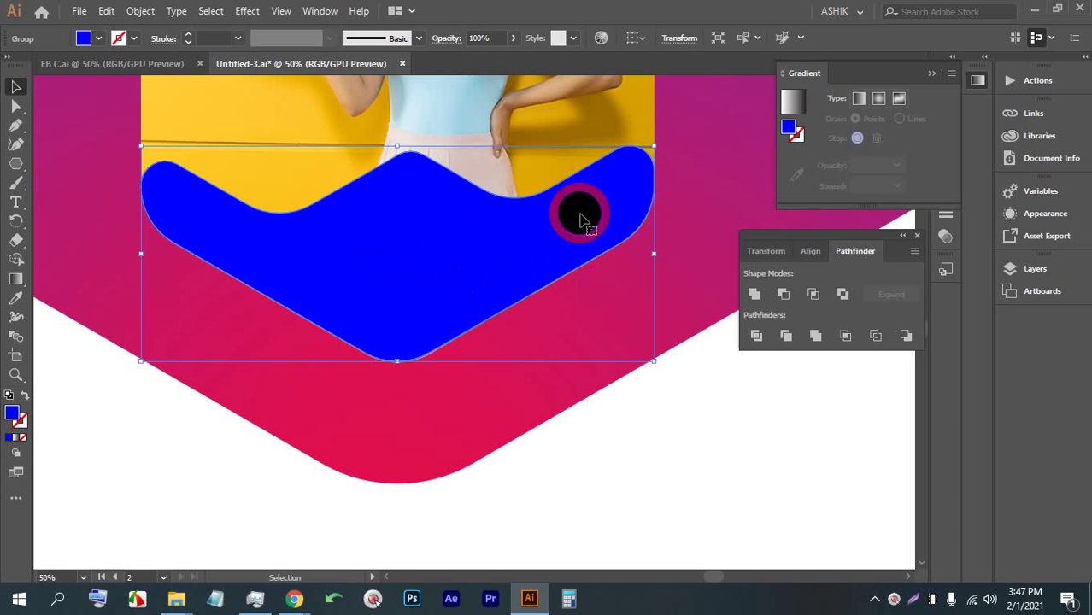
Step: Set the V shape's side tips to a 0 px radius and round its central peak to about 103.56 px
{"action": "left_click", "coordinate": [17, 106]}
{"action": "left_click", "coordinate": [168, 189]}
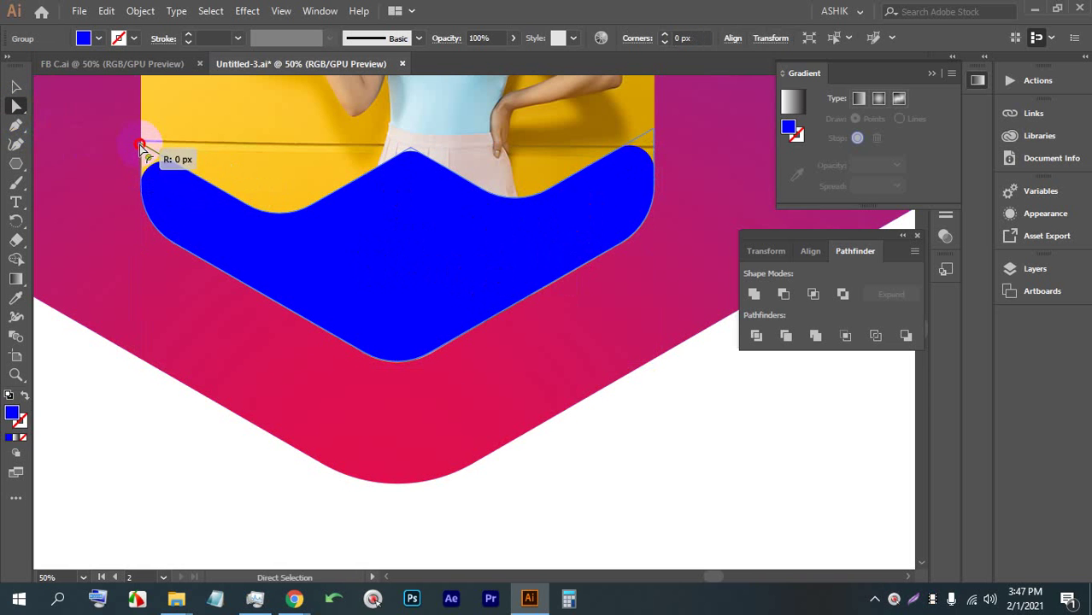
{"action": "left_click_drag", "start_coordinate": [140, 145], "coordinate": [137, 141]}
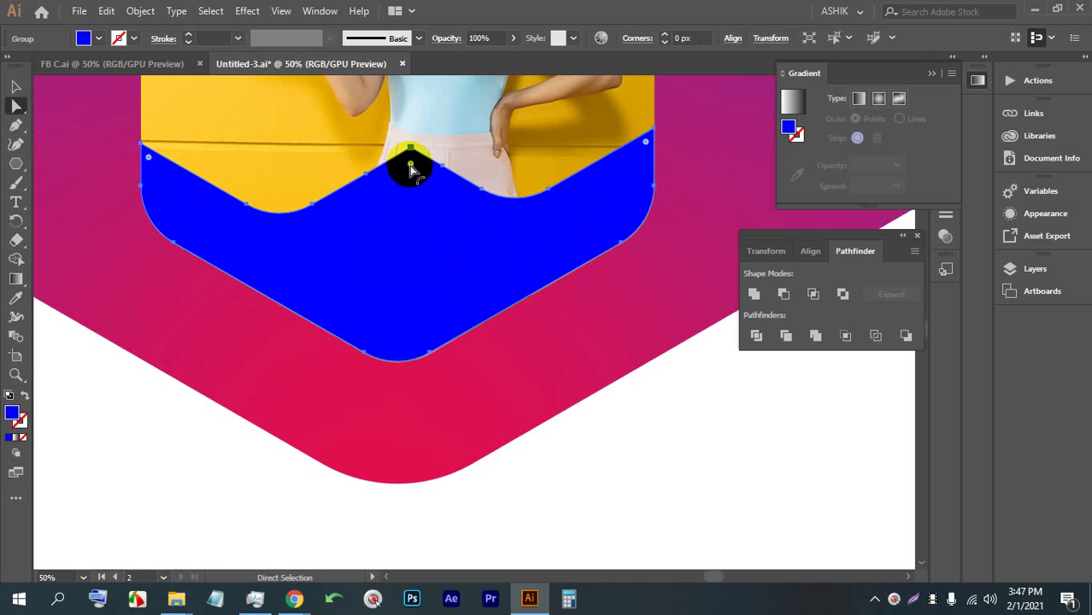
{"action": "left_click_drag", "start_coordinate": [411, 169], "coordinate": [402, 212]}
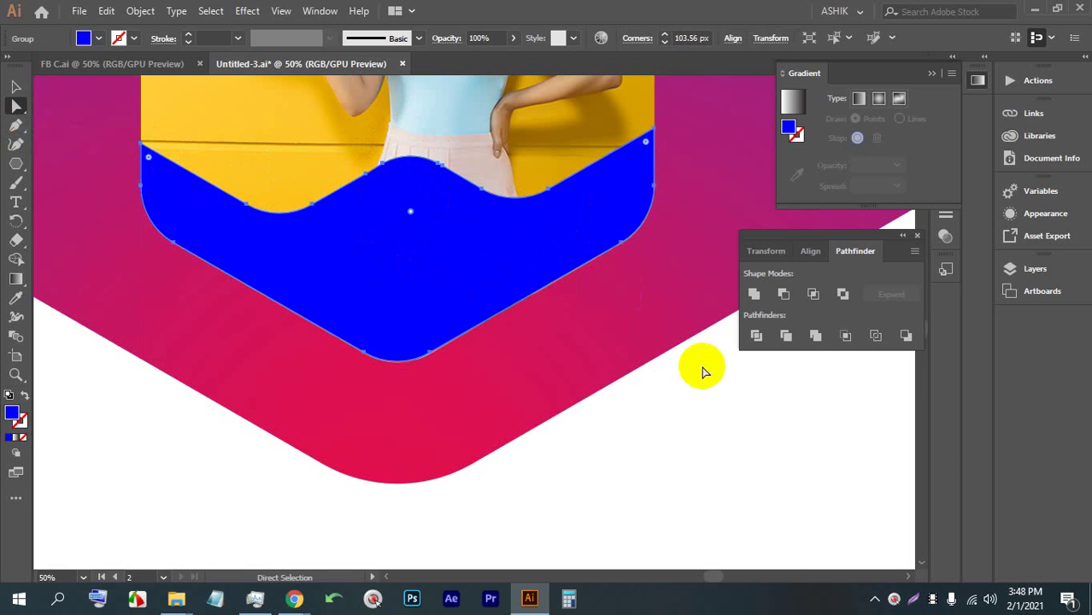
{"action": "left_click", "coordinate": [727, 408]}
Step: Fill the blue V shape with the golden yellow sampled from the photo's background wall
{"action": "scroll", "coordinate": [458, 300], "scroll_direction": "down", "scroll_amount": 2}
{"action": "scroll", "coordinate": [455, 296], "scroll_direction": "up", "scroll_amount": 2}
{"action": "left_click", "coordinate": [383, 320]}
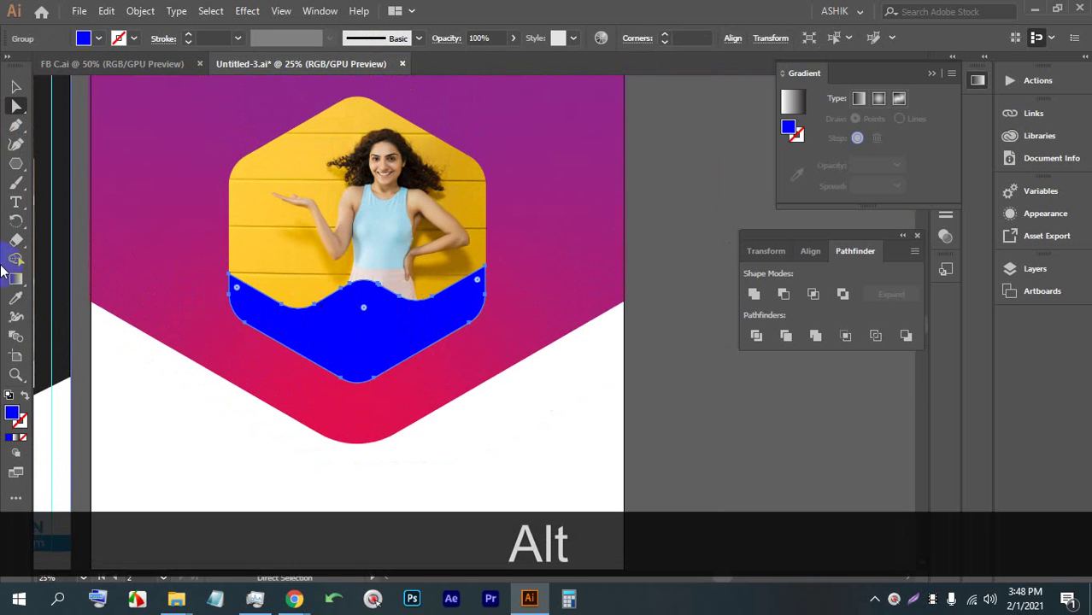
{"action": "left_click", "coordinate": [14, 298]}
{"action": "left_click", "coordinate": [251, 198]}
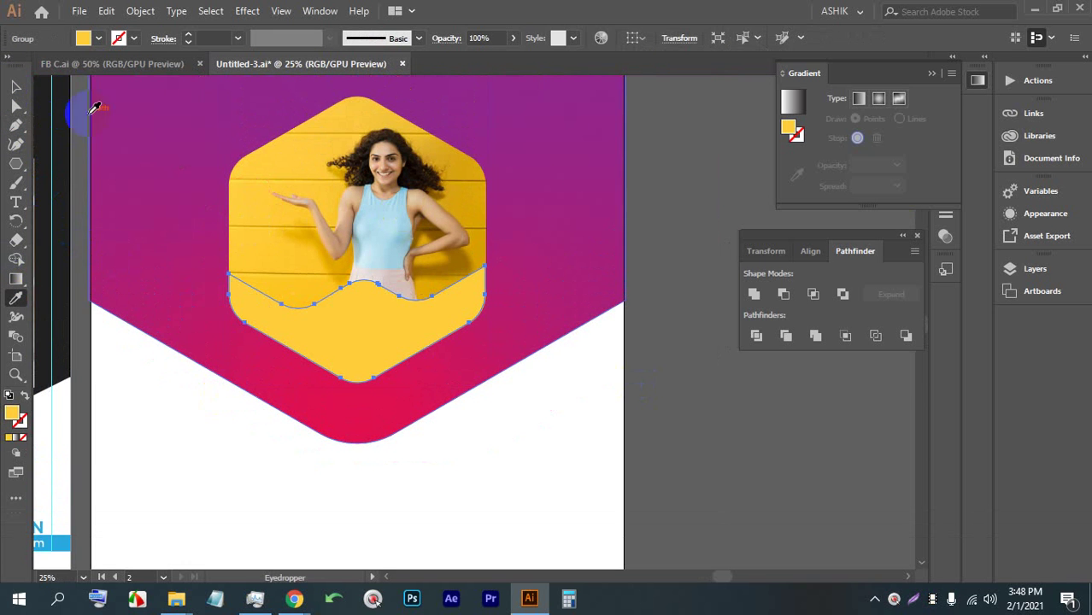
{"action": "left_click", "coordinate": [15, 86]}
{"action": "left_click", "coordinate": [734, 474]}
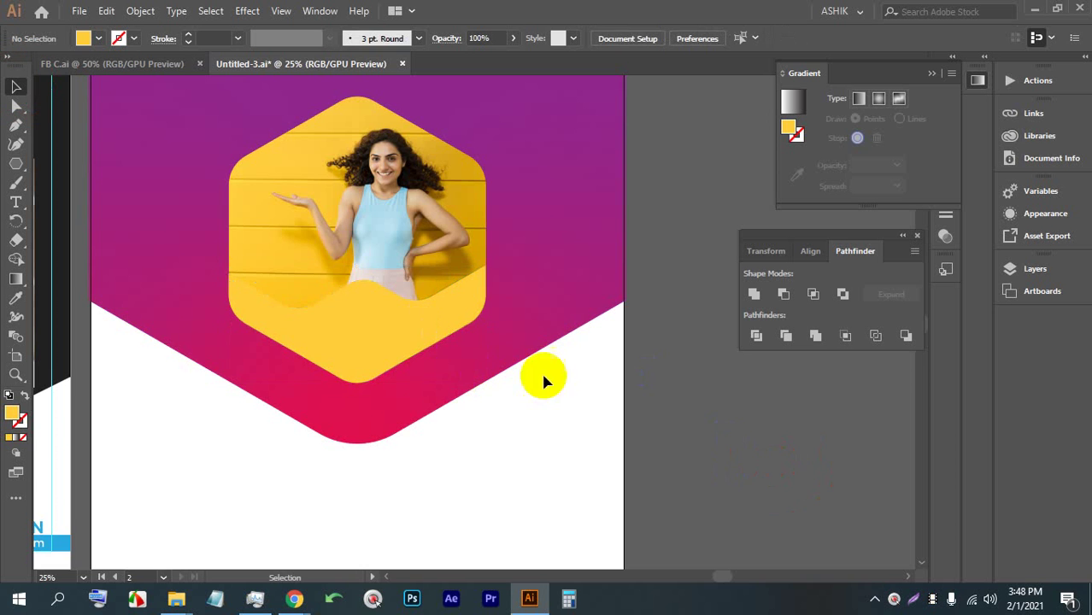
Step: Fill the V shape over the lower part of the photo with the bright yellow swatch
{"action": "scroll", "coordinate": [422, 342], "scroll_direction": "down", "scroll_amount": 1}
{"action": "scroll", "coordinate": [361, 349], "scroll_direction": "up", "scroll_amount": 1}
{"action": "scroll", "coordinate": [502, 330], "scroll_direction": "up", "scroll_amount": 1}
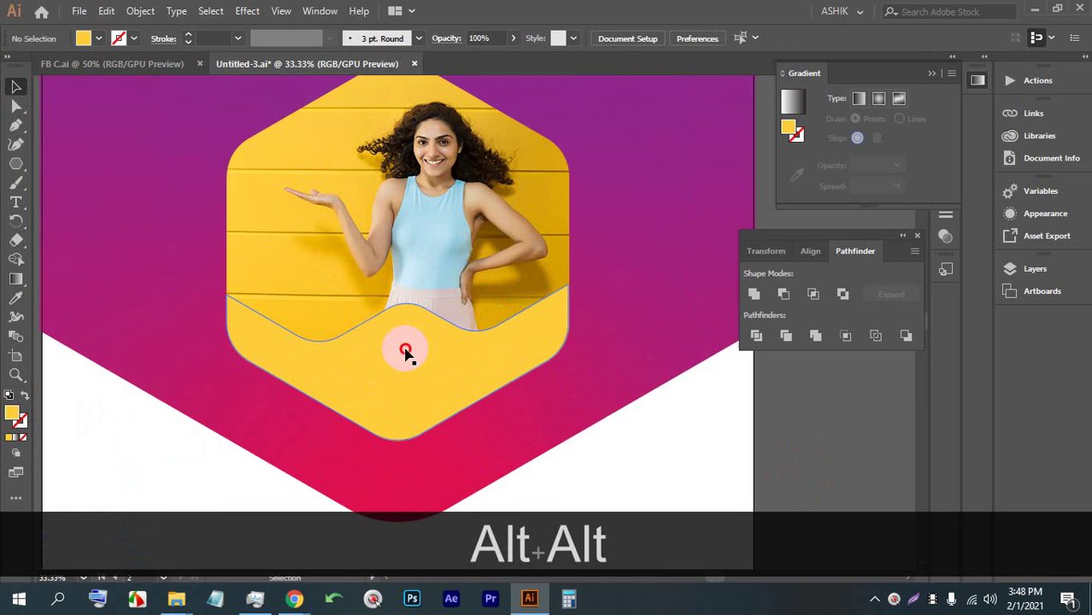
{"action": "left_click", "coordinate": [403, 348]}
{"action": "left_click", "coordinate": [92, 41]}
{"action": "left_click", "coordinate": [58, 68]}
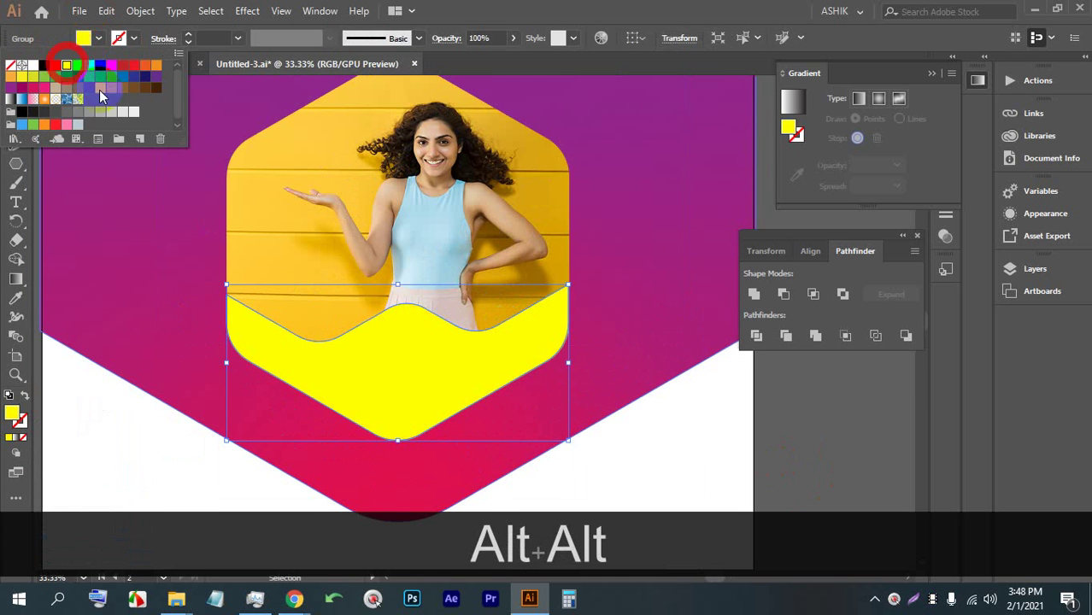
{"action": "left_click", "coordinate": [803, 458]}
Step: Save the flyer document
{"action": "key", "text": "alt"}
{"action": "scroll", "coordinate": [454, 374], "scroll_direction": "up", "scroll_amount": 1}
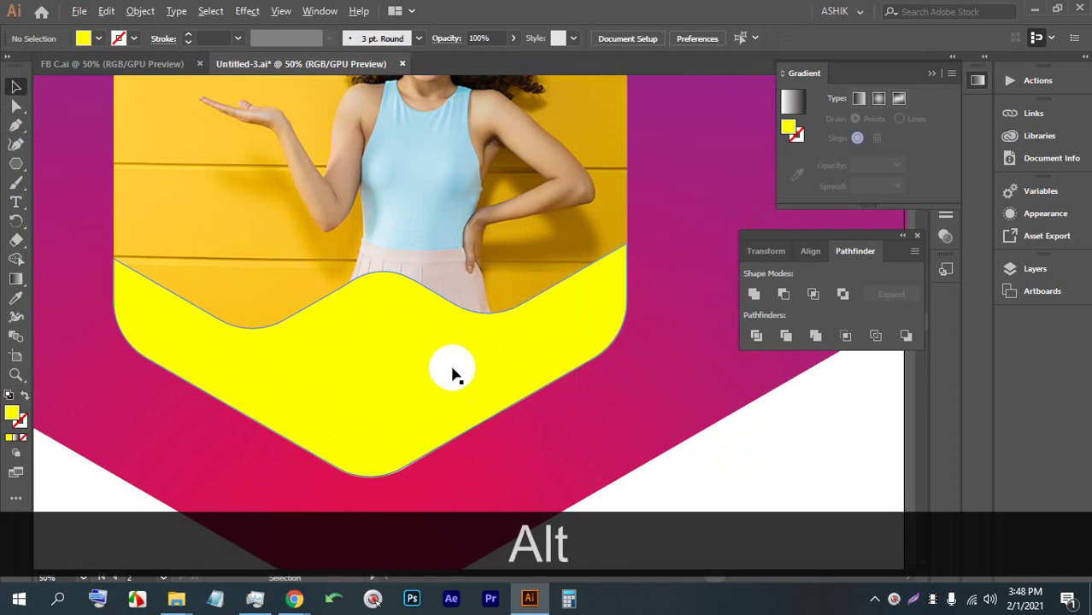
{"action": "key", "text": "ctrl+alt+s"}
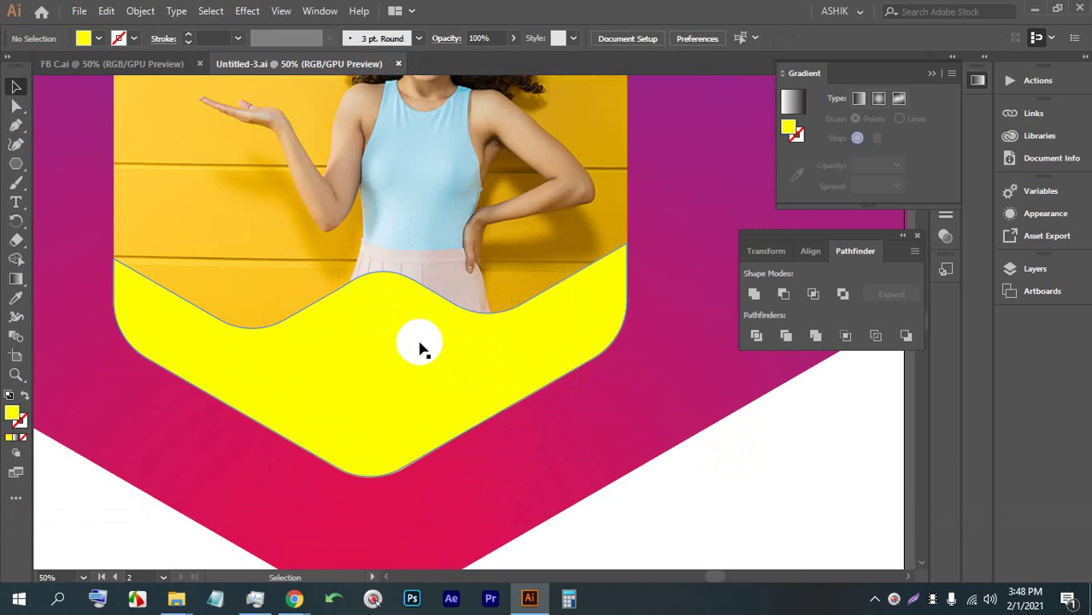
Step: Add the uppercase text "NEW" as a separate text object just below the hexagon photo
{"action": "left_click", "coordinate": [17, 202]}
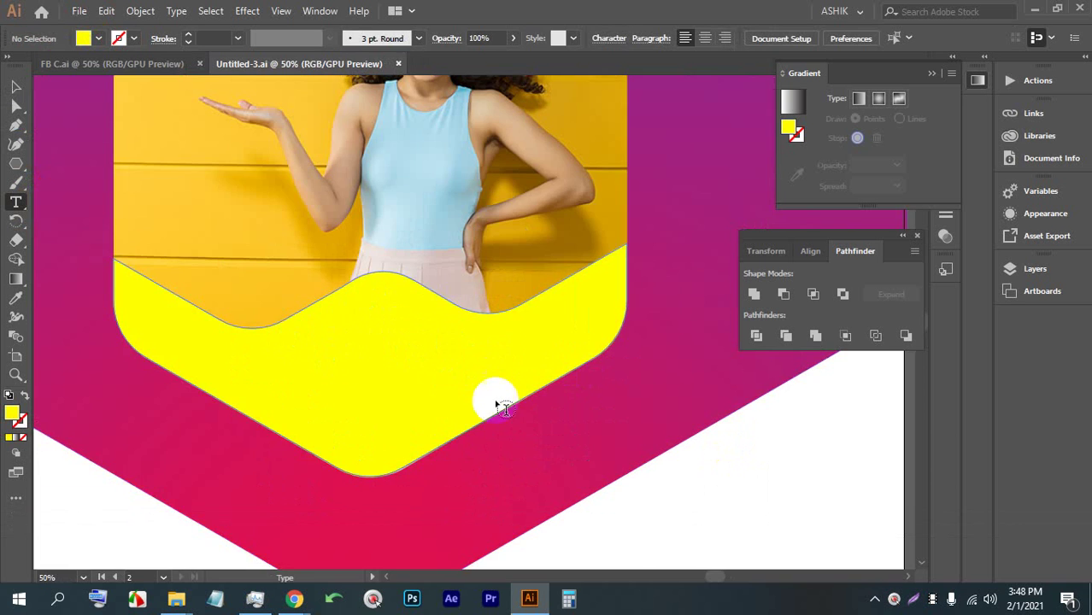
{"action": "scroll", "coordinate": [426, 372], "scroll_direction": "down", "scroll_amount": 2}
{"action": "left_click", "coordinate": [489, 466]}
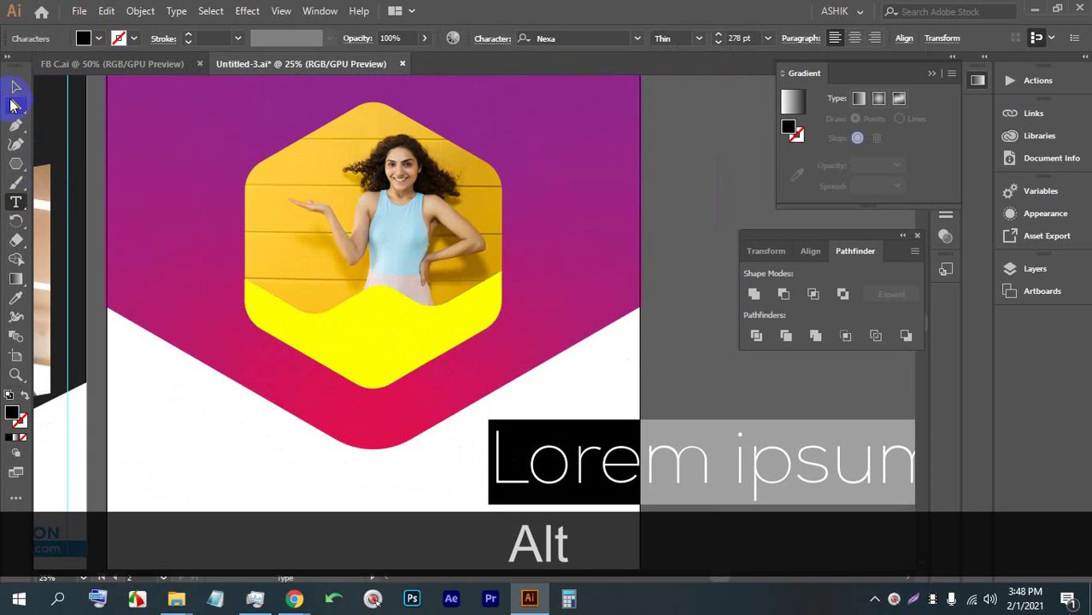
{"action": "left_click_drag", "start_coordinate": [588, 478], "coordinate": [454, 471]}
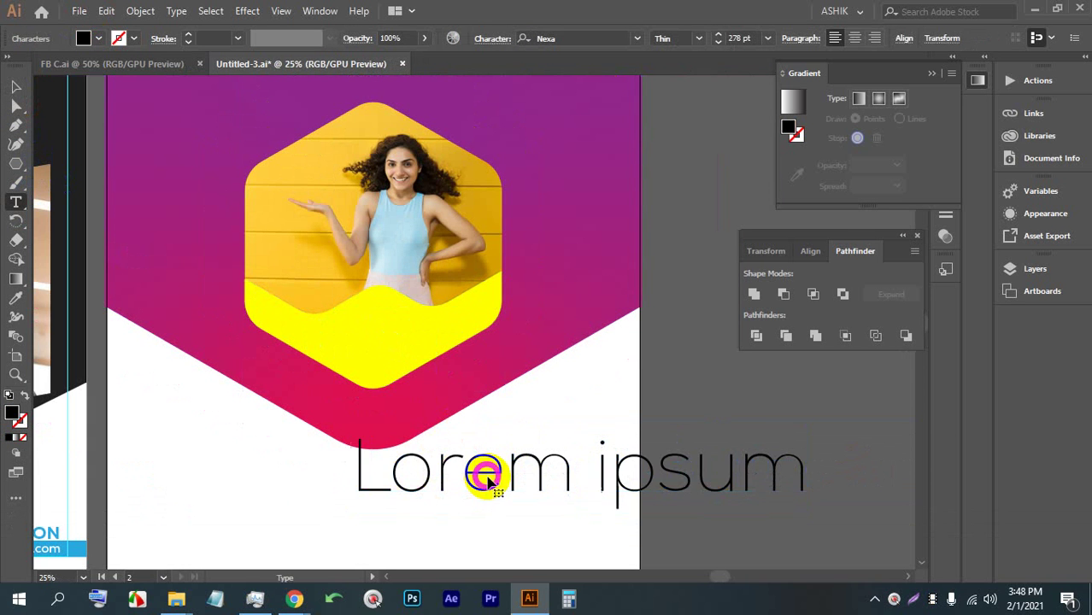
{"action": "triple_click", "coordinate": [489, 481]}
{"action": "type", "text": "new"}
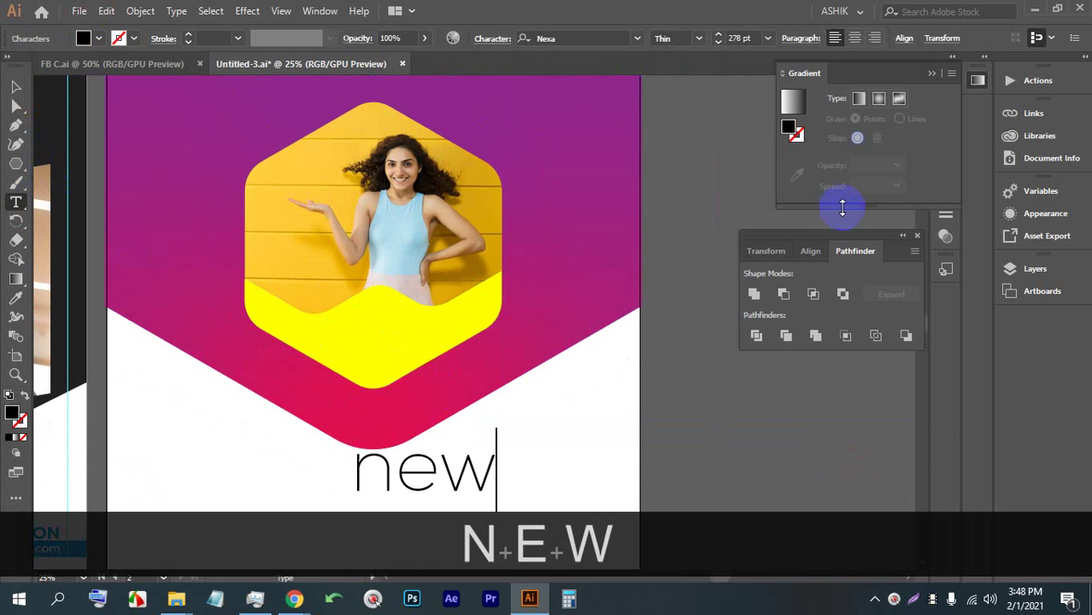
{"action": "key", "text": "BackSpace"}
{"action": "key", "text": "BackSpace"}
{"action": "key", "text": "BackSpace"}
{"action": "key", "text": "BackSpace"}
{"action": "key", "text": "Caps_Lock"}
{"action": "type", "text": "NEW"}
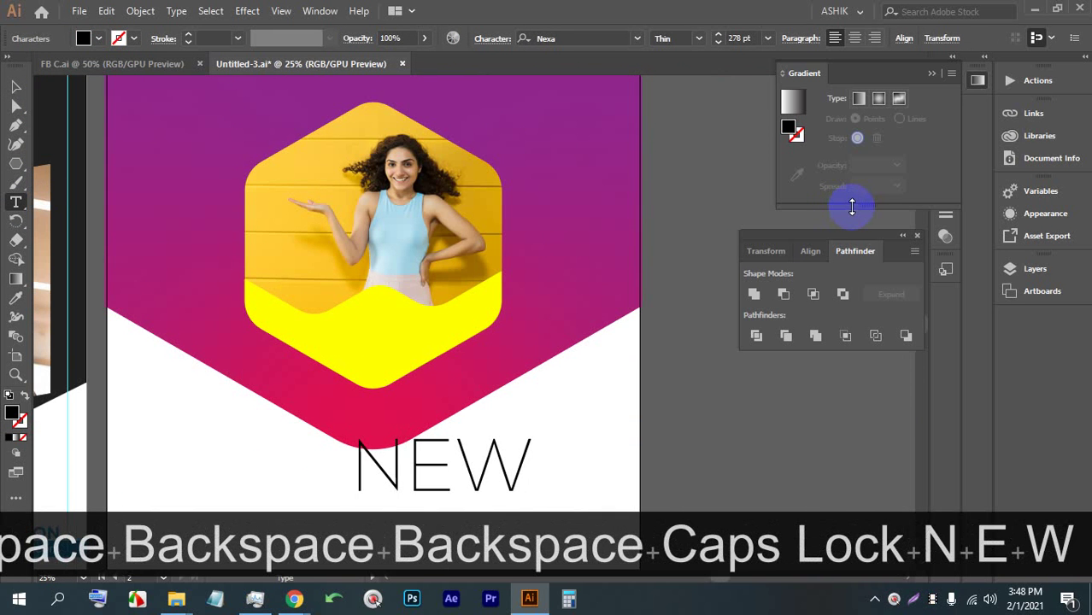
Step: Scale the "NEW" text down to about 111 pt and place it under the central peak of the yellow V shape
{"action": "left_click", "coordinate": [15, 86]}
{"action": "key", "text": "shift"}
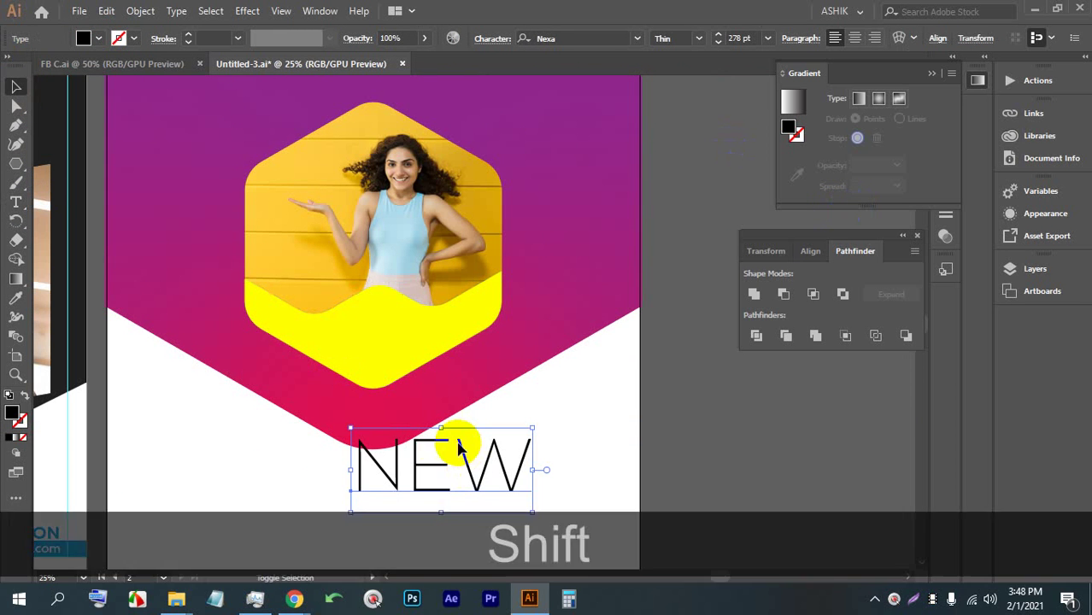
{"action": "left_click_drag", "start_coordinate": [444, 428], "coordinate": [449, 461]}
{"action": "left_click_drag", "start_coordinate": [449, 491], "coordinate": [382, 325]}
{"action": "scroll", "coordinate": [378, 312], "scroll_direction": "up", "scroll_amount": 2}
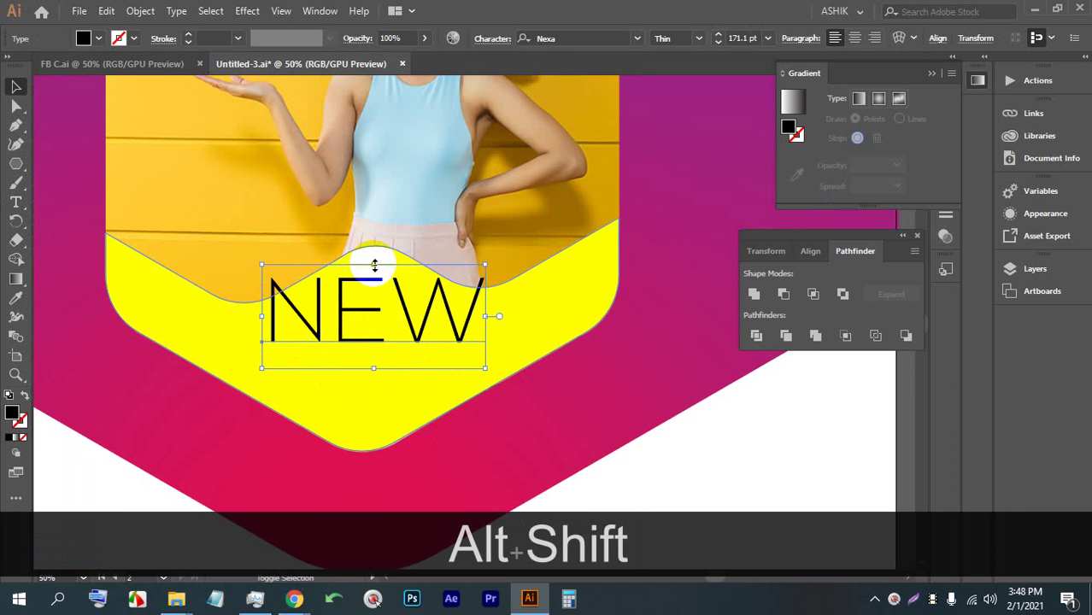
{"action": "mouse_move", "coordinate": [374, 265]}
{"action": "left_mouse_down"}
{"action": "mouse_move", "coordinate": [361, 302]}
{"action": "mouse_move", "coordinate": [383, 311]}
{"action": "mouse_move", "coordinate": [374, 281]}
{"action": "left_mouse_up"}
{"action": "left_click", "coordinate": [513, 167], "text": "shift"}
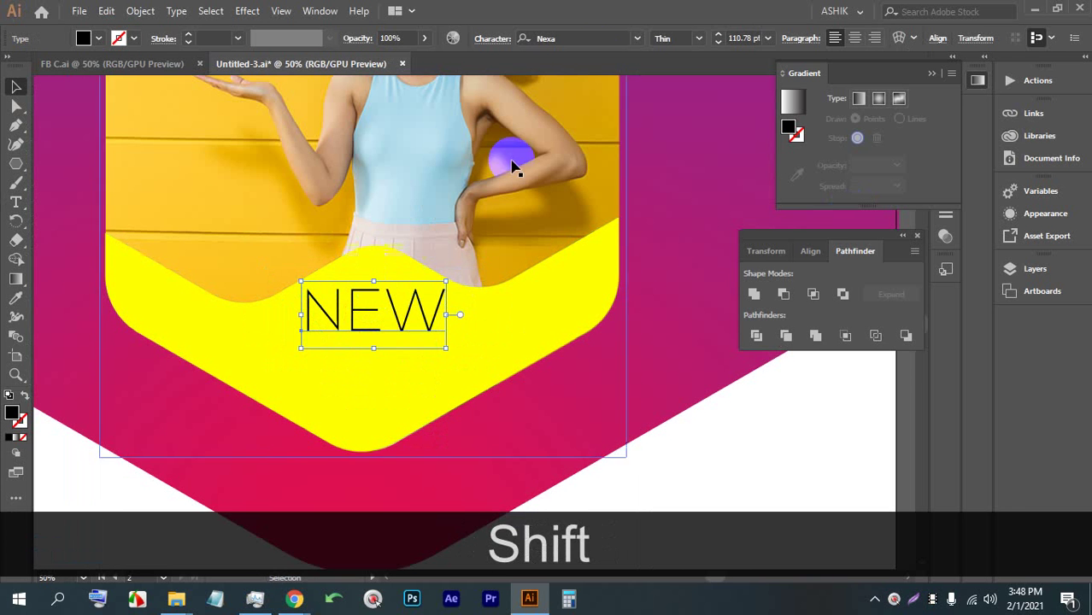
Step: Set the "NEW" text in Rockwell Condensed Regular and recentre it under the yellow shape's peak
{"action": "left_click", "coordinate": [588, 37]}
{"action": "type", "text": "ROBO"}
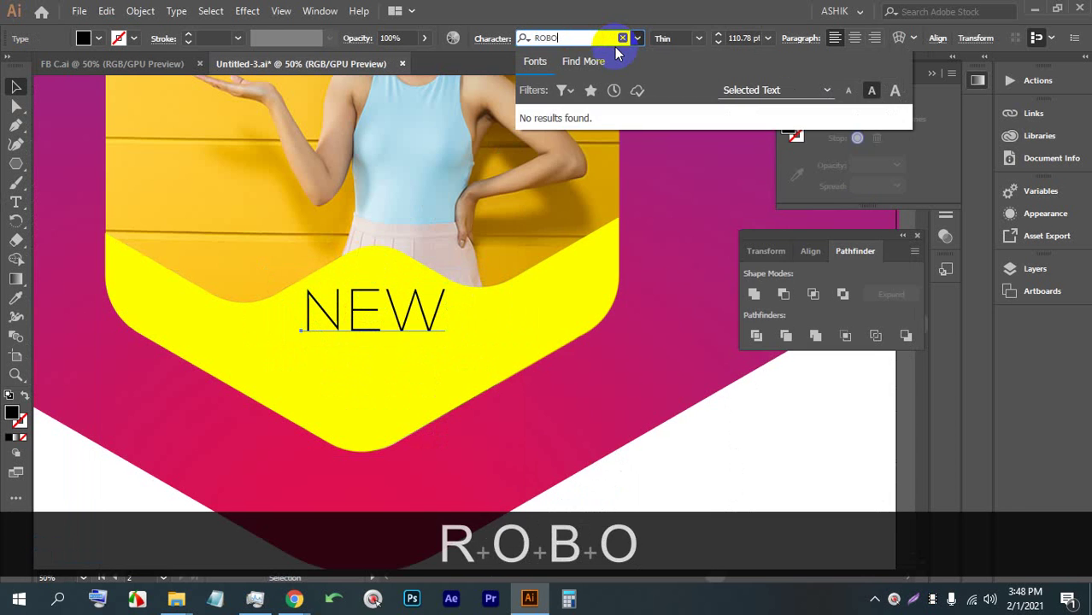
{"action": "key", "text": "BackSpace"}
{"action": "key", "text": "BackSpace"}
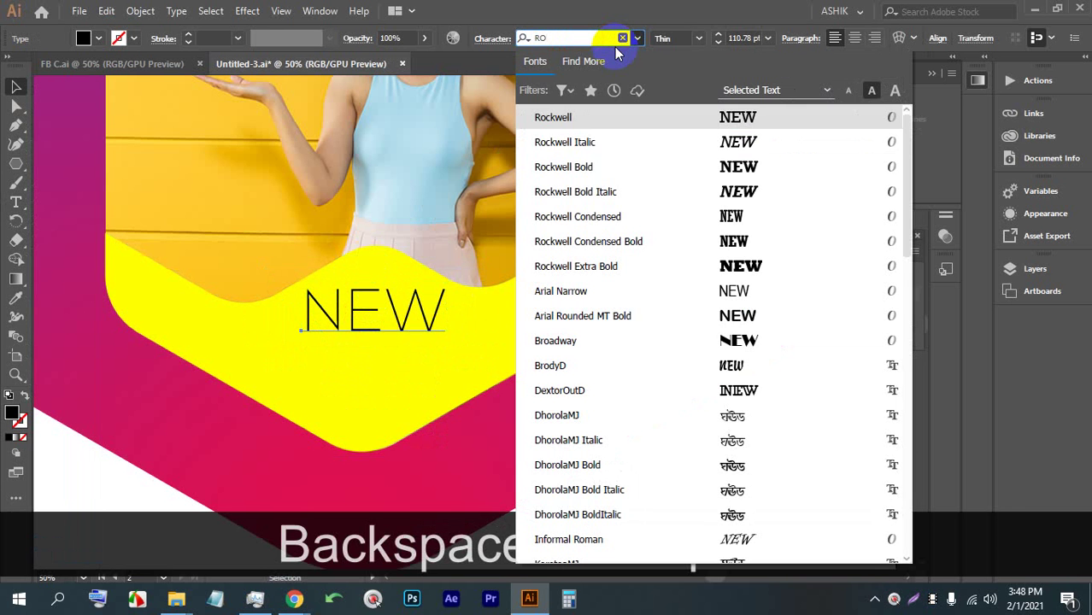
{"action": "left_click", "coordinate": [761, 217]}
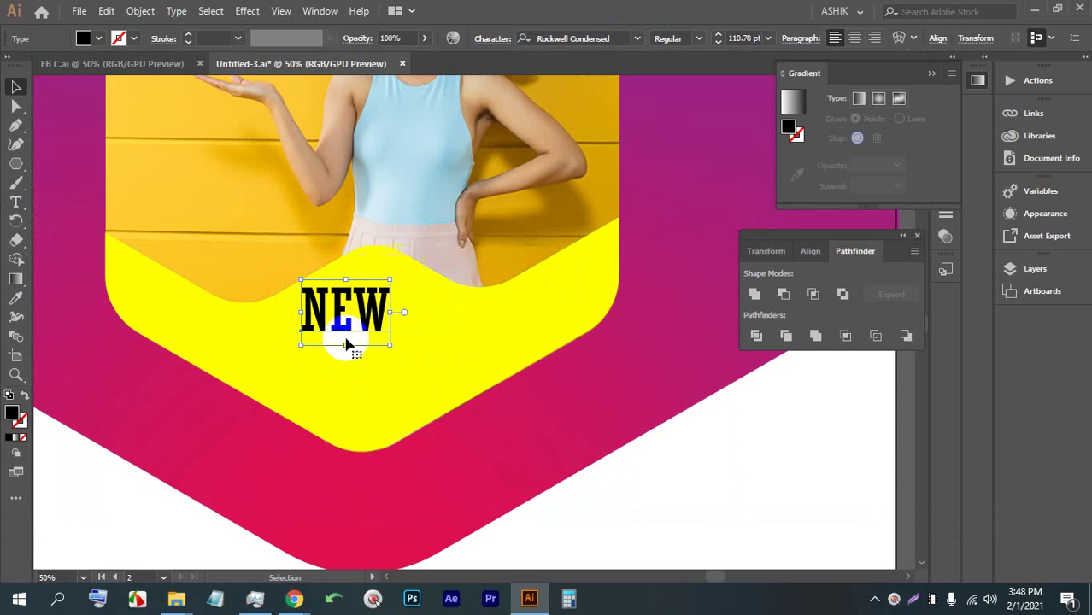
{"action": "left_click_drag", "start_coordinate": [342, 314], "coordinate": [381, 309]}
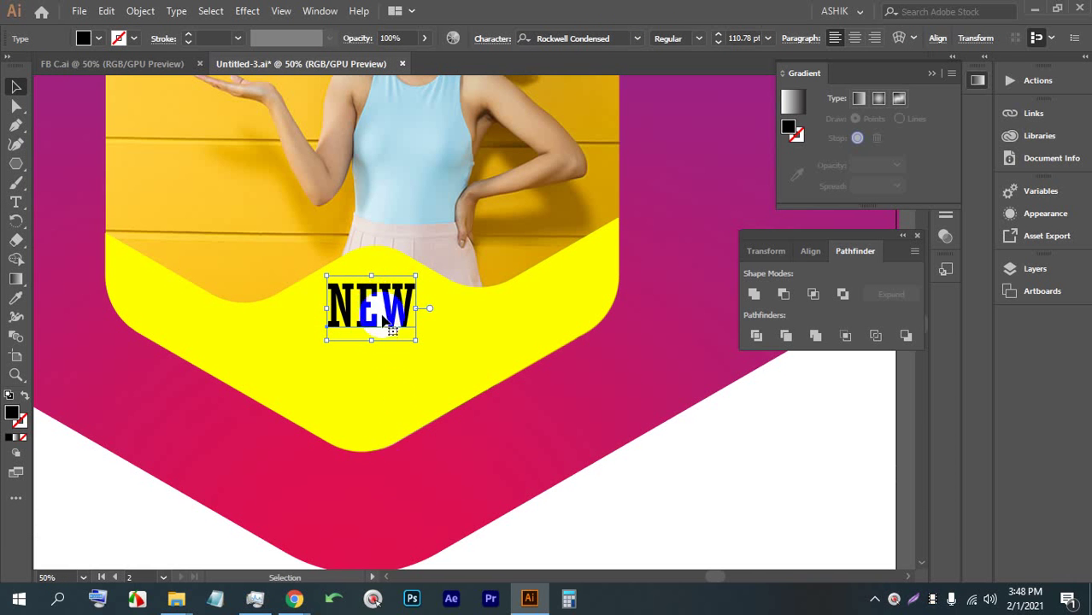
Step: Add the text "ARRIVAL" below "NEW" and scale it to about 221 pt
{"action": "left_click", "coordinate": [16, 202]}
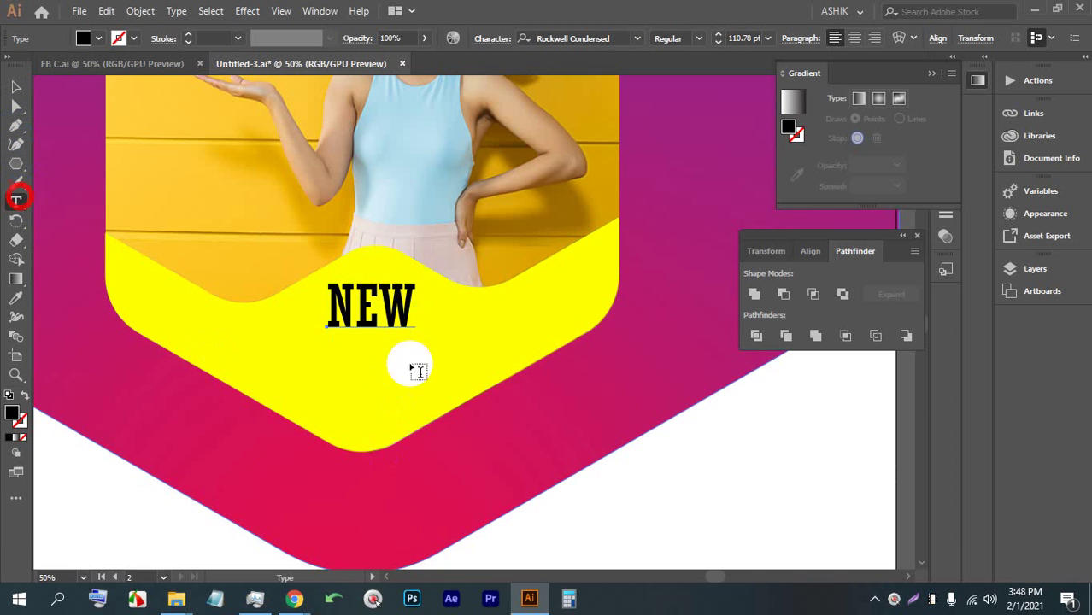
{"action": "scroll", "coordinate": [600, 488], "scroll_direction": "down", "scroll_amount": 2}
{"action": "left_click", "coordinate": [577, 475]}
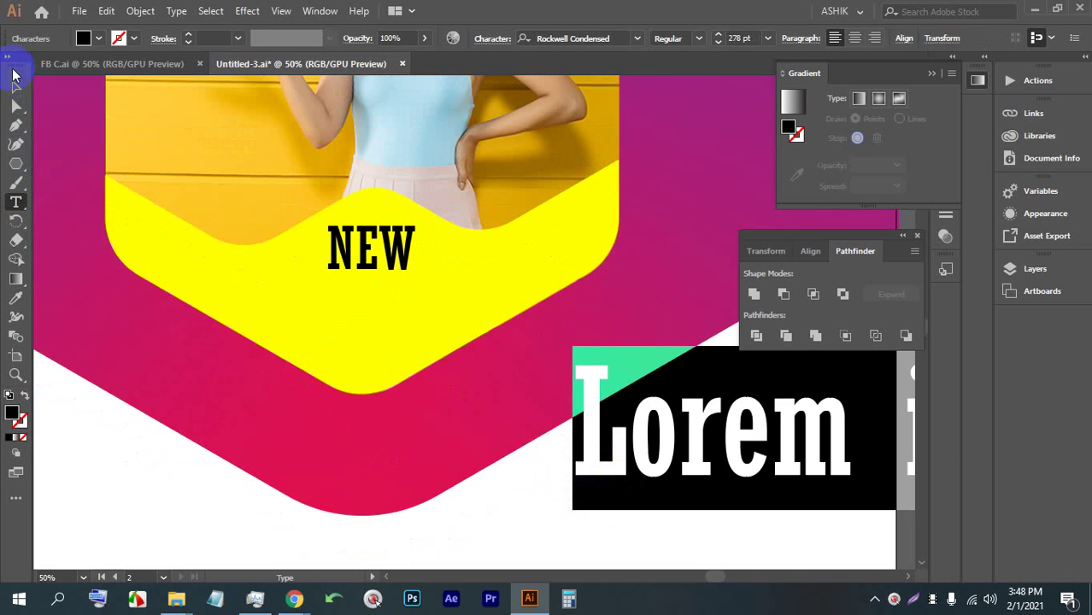
{"action": "left_click", "coordinate": [14, 77]}
{"action": "left_click_drag", "start_coordinate": [714, 413], "coordinate": [365, 400]}
{"action": "key", "text": "t"}
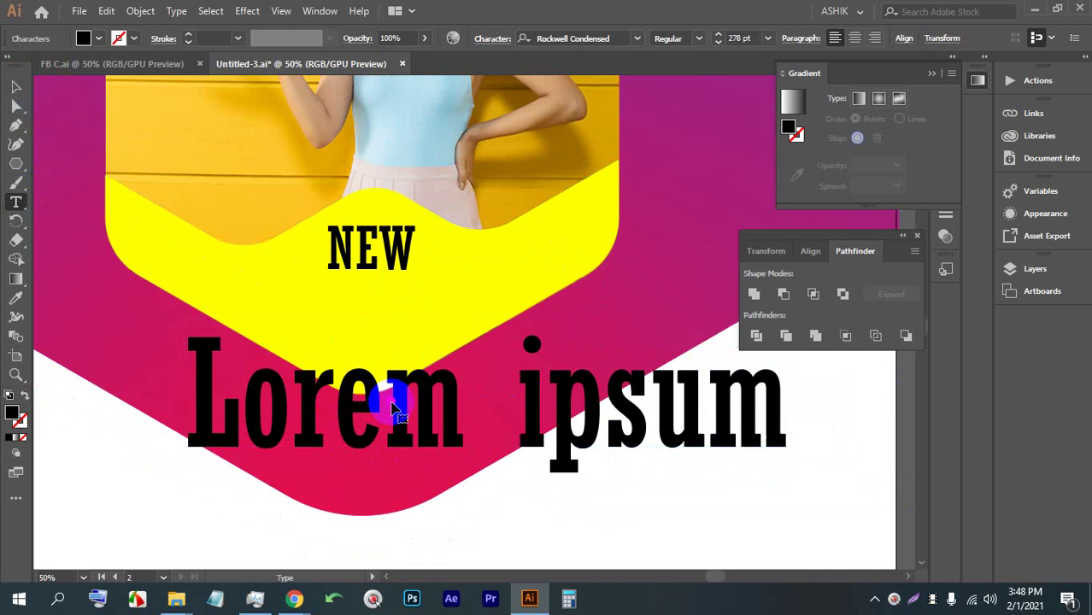
{"action": "triple_click", "coordinate": [395, 410]}
{"action": "type", "text": "AR"}
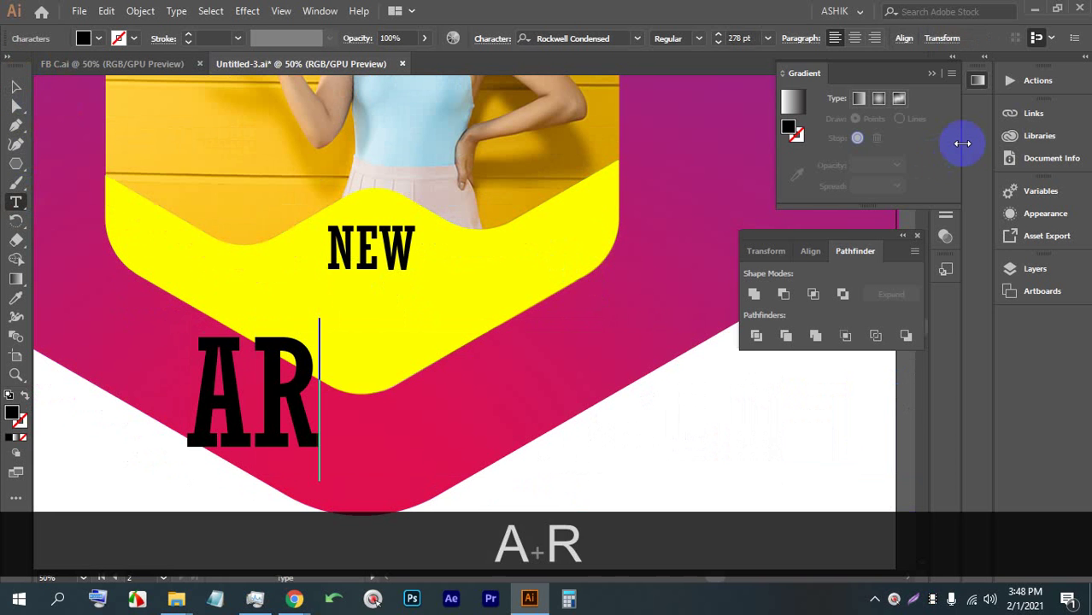
{"action": "type", "text": "RO"}
{"action": "key", "text": "BackSpace"}
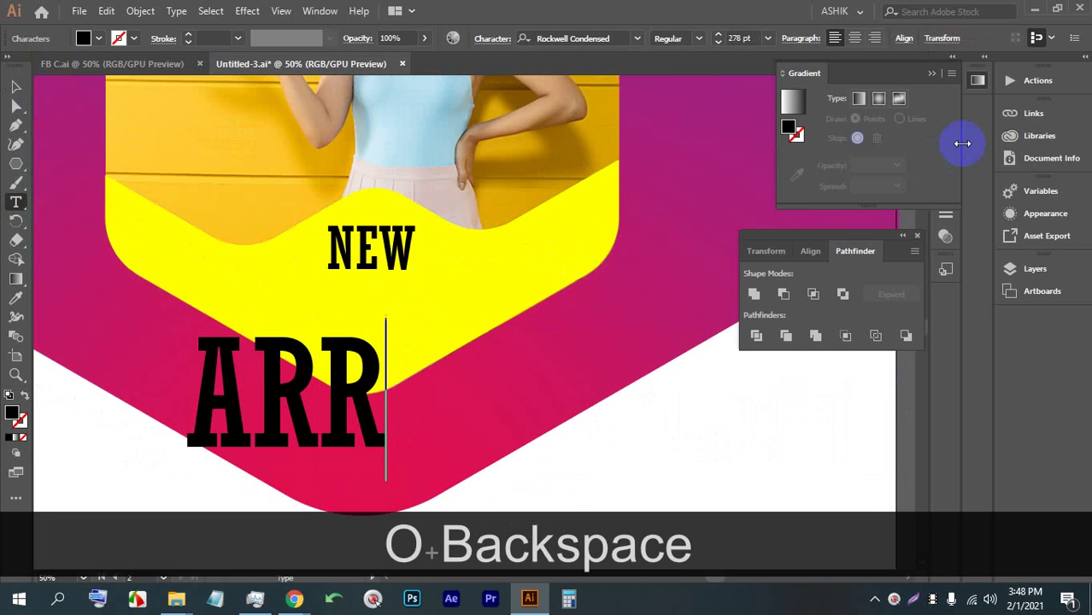
{"action": "type", "text": "IVAL"}
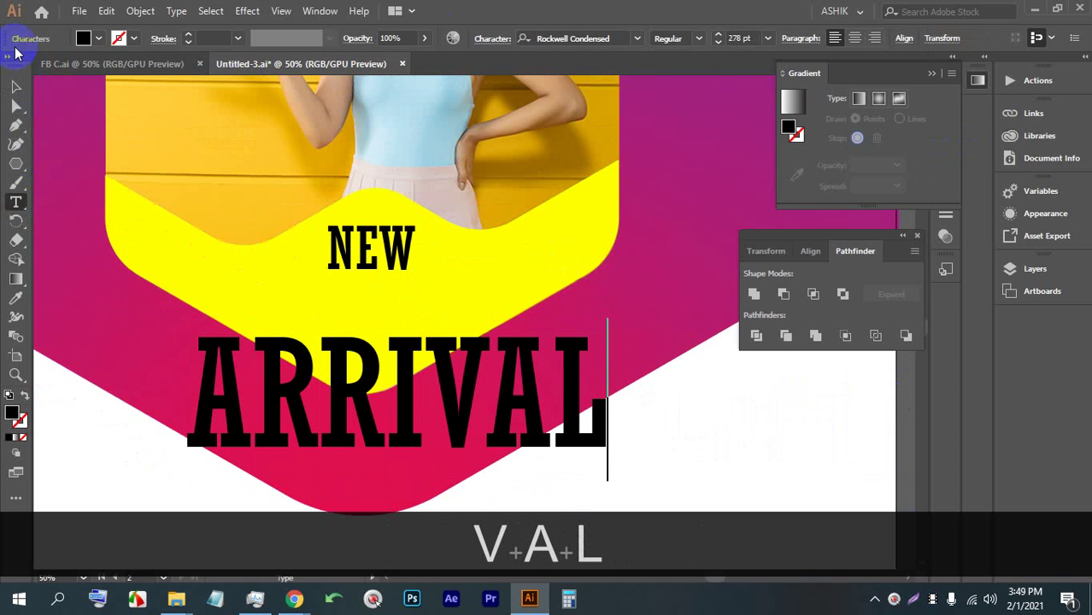
{"action": "left_click", "coordinate": [15, 86]}
{"action": "mouse_move", "coordinate": [397, 316]}
{"action": "left_mouse_down"}
{"action": "mouse_move", "coordinate": [389, 359]}
{"action": "mouse_move", "coordinate": [384, 299]}
{"action": "left_mouse_up"}
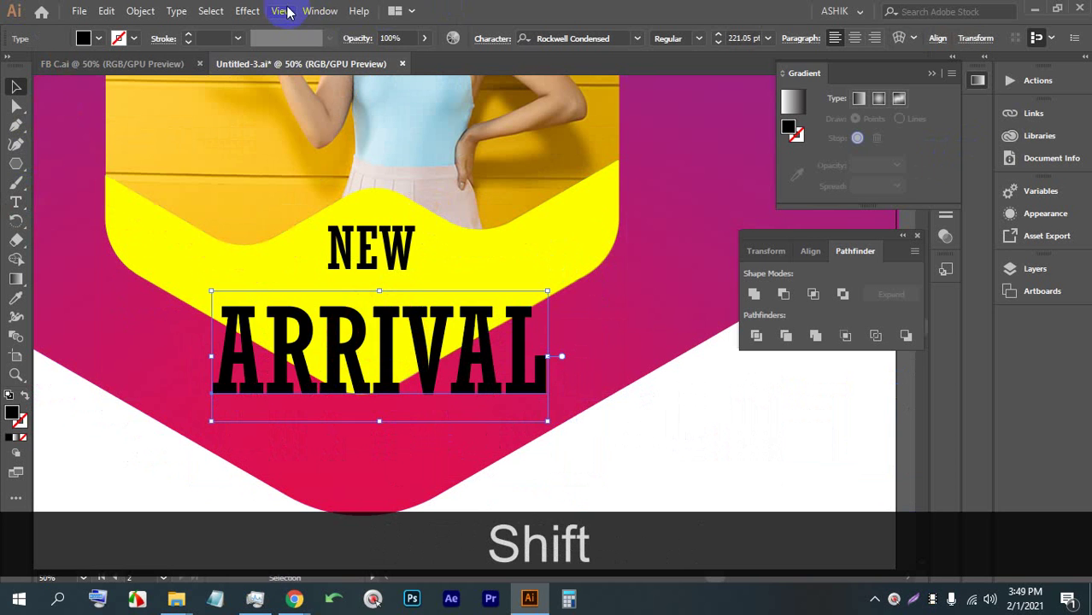
Step: Apply a horizontal Arc warp to "ARRIVAL" with a negative bend so the word curves downward in the middle
{"action": "left_click", "coordinate": [247, 11]}
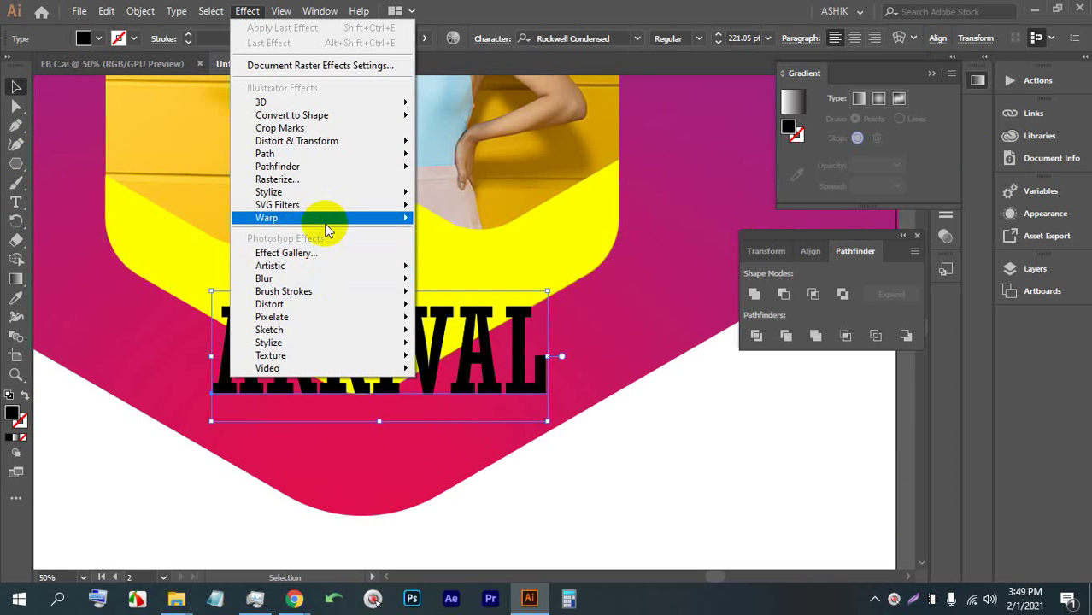
{"action": "mouse_move", "coordinate": [325, 228]}
{"action": "left_click", "coordinate": [450, 222]}
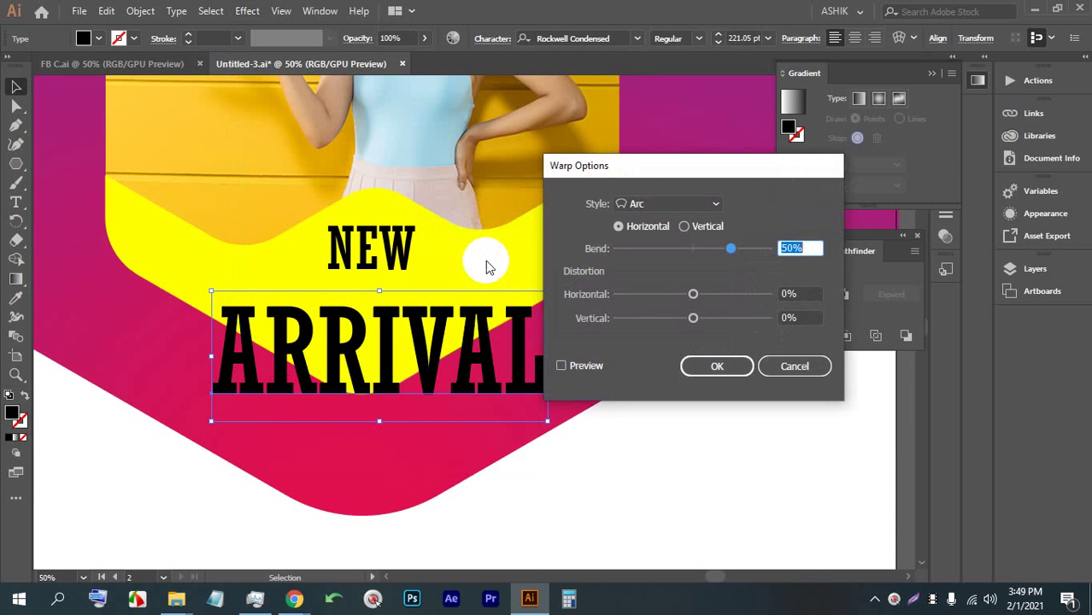
{"action": "left_click", "coordinate": [562, 366]}
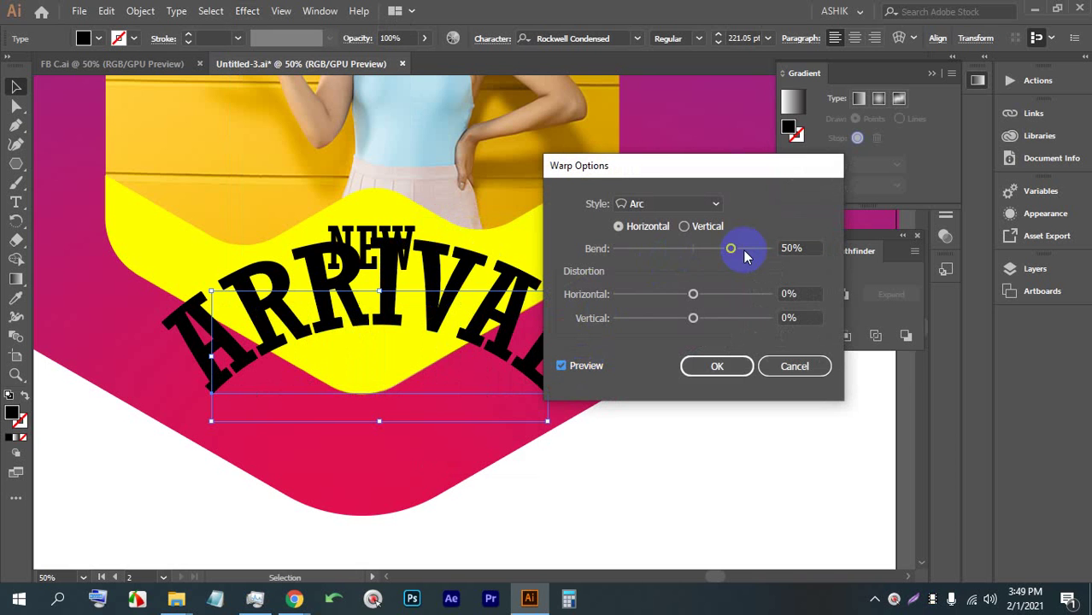
{"action": "left_click_drag", "start_coordinate": [702, 248], "coordinate": [673, 245]}
{"action": "left_click", "coordinate": [717, 366]}
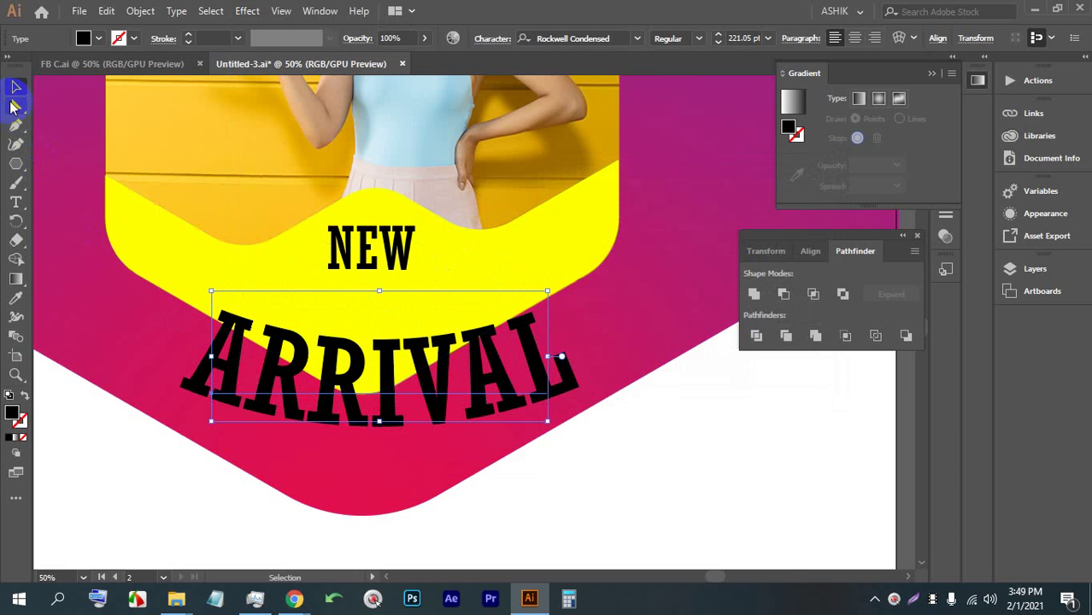
Step: Scale the arched "ARRIVAL" down to fit inside the yellow shape, placed directly beneath "NEW"
{"action": "left_click", "coordinate": [15, 92]}
{"action": "mouse_move", "coordinate": [379, 291]}
{"action": "left_mouse_down"}
{"action": "mouse_move", "coordinate": [366, 340]}
{"action": "mouse_move", "coordinate": [373, 363]}
{"action": "mouse_move", "coordinate": [361, 298]}
{"action": "mouse_move", "coordinate": [368, 291]}
{"action": "mouse_move", "coordinate": [382, 312]}
{"action": "left_mouse_up"}
{"action": "scroll", "coordinate": [401, 304], "scroll_direction": "up", "scroll_amount": 2, "text": "alt"}
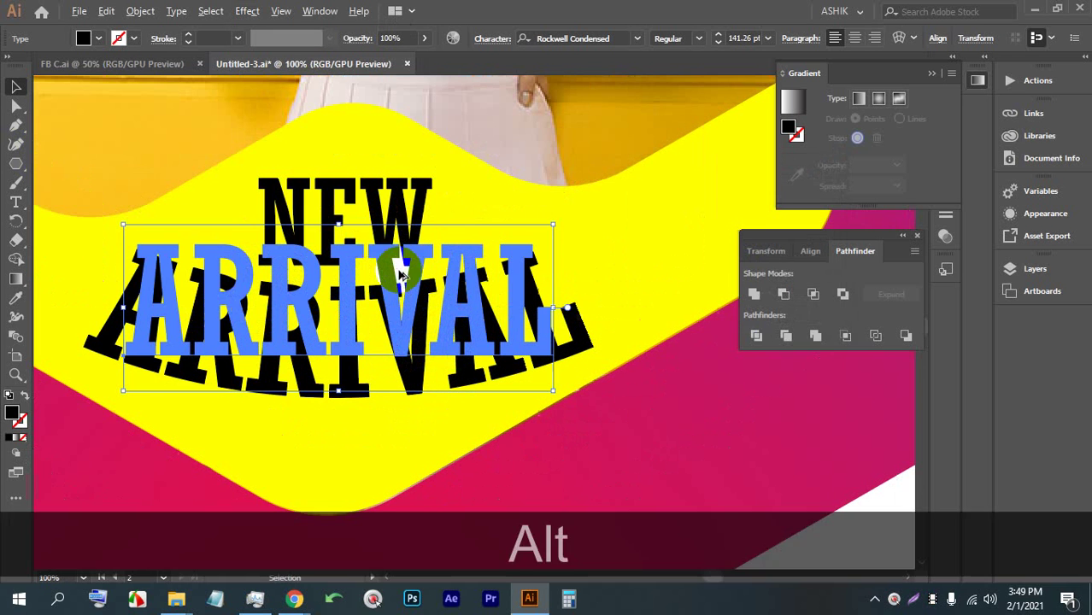
{"action": "left_click_drag", "start_coordinate": [341, 225], "coordinate": [353, 175]}
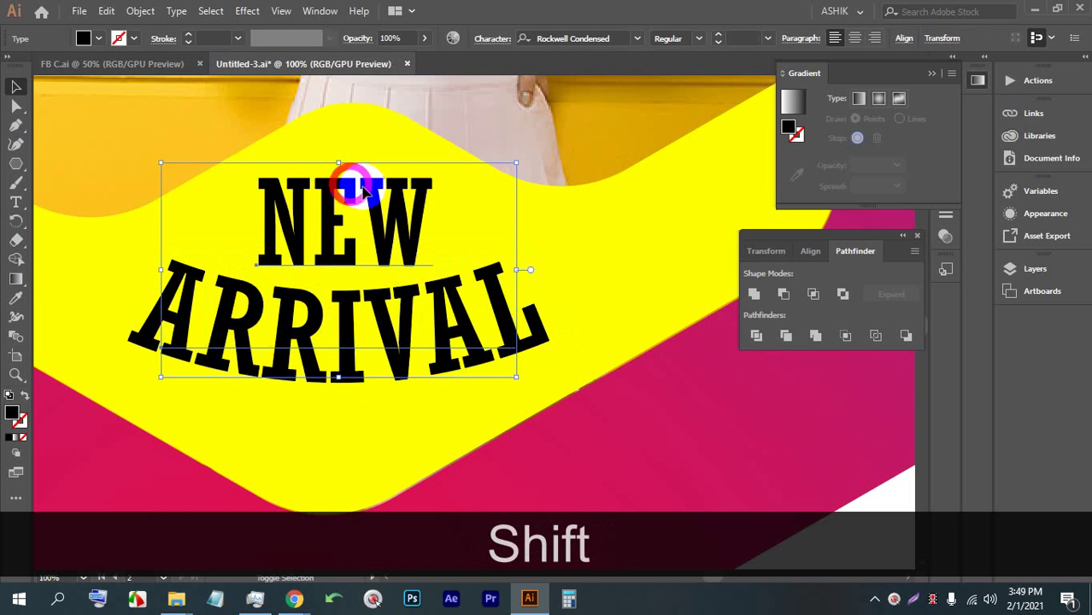
Step: Align "NEW" and "ARRIVAL" to each other by their horizontal centres
{"action": "left_click", "coordinate": [899, 40]}
{"action": "left_click", "coordinate": [769, 87]}
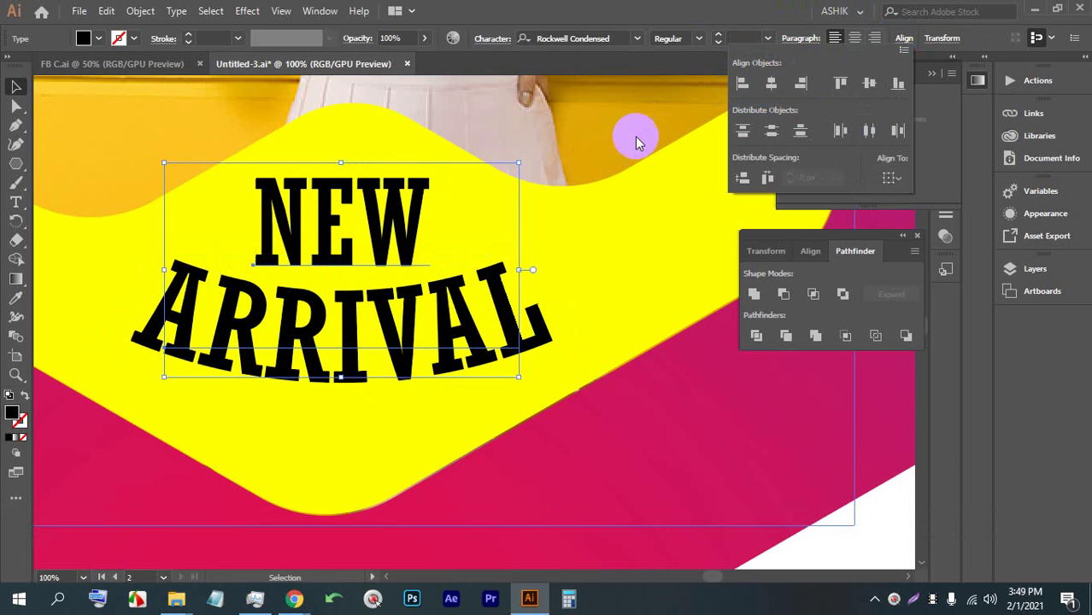
{"action": "key", "text": "alt"}
{"action": "key", "text": "alt"}
{"action": "left_click", "coordinate": [889, 517]}
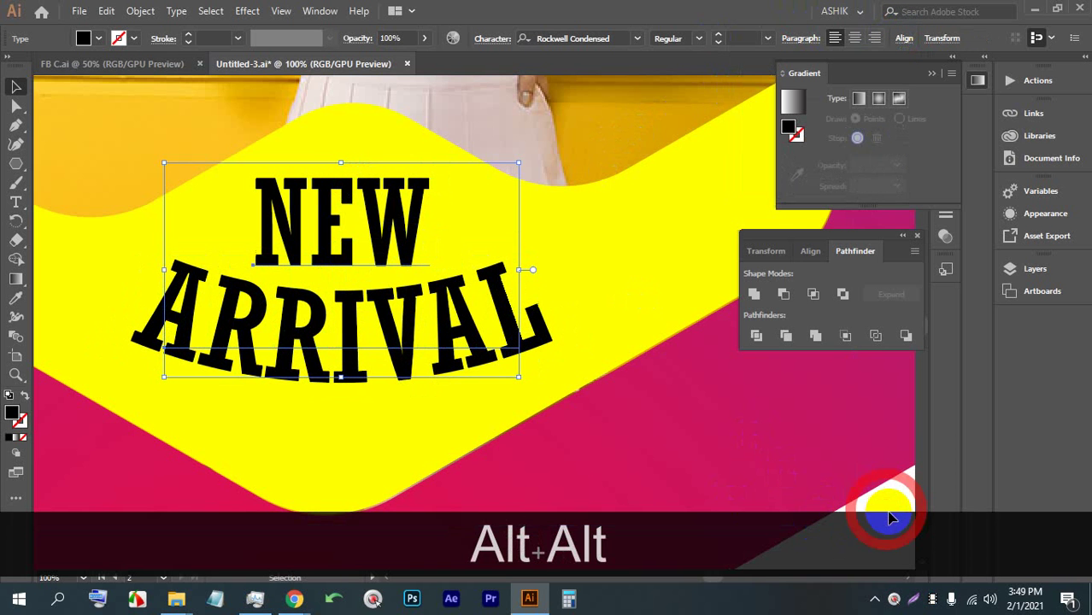
Step: Insert a new 278 pt placeholder text line below "ARRIVAL", across the lower tip of the gradient shape
{"action": "scroll", "coordinate": [742, 459], "scroll_direction": "down", "scroll_amount": 1}
{"action": "scroll", "coordinate": [483, 360], "scroll_direction": "down", "scroll_amount": 2}
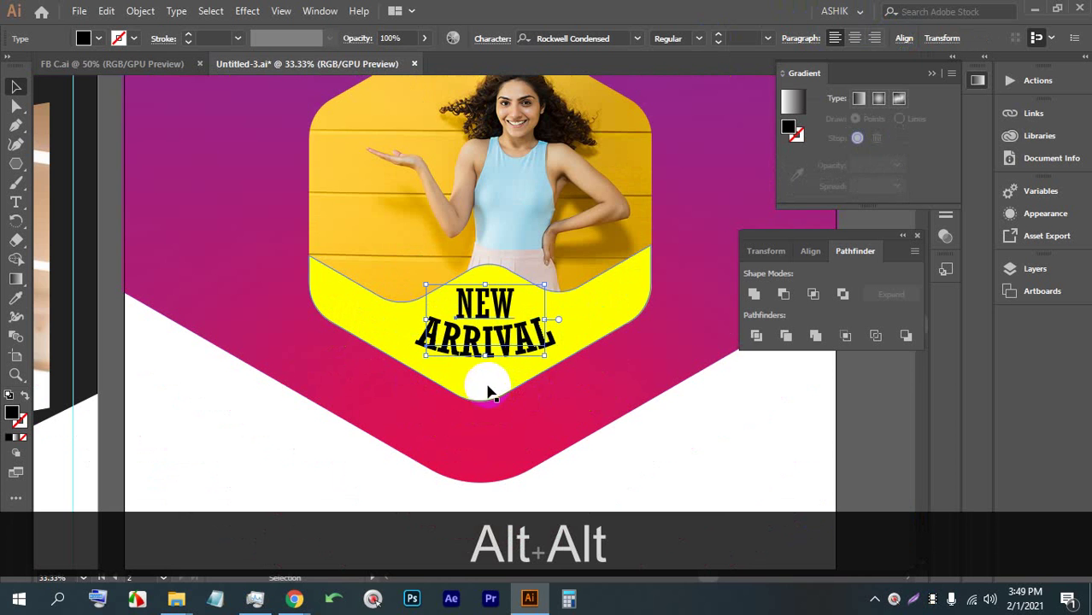
{"action": "scroll", "coordinate": [485, 386], "scroll_direction": "up", "scroll_amount": 1}
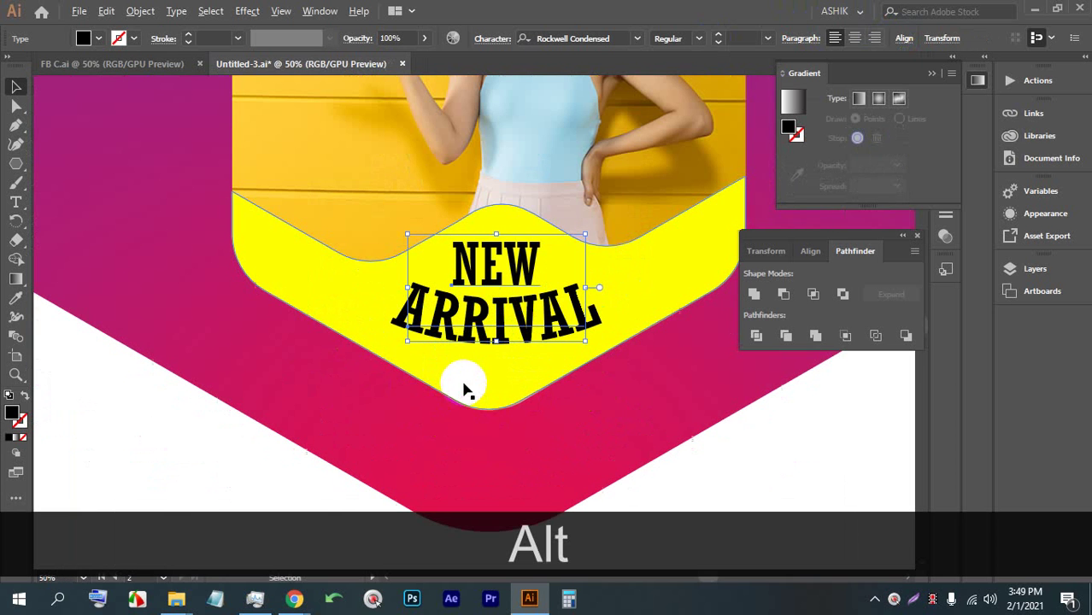
{"action": "left_click", "coordinate": [16, 201]}
{"action": "left_click", "coordinate": [195, 472]}
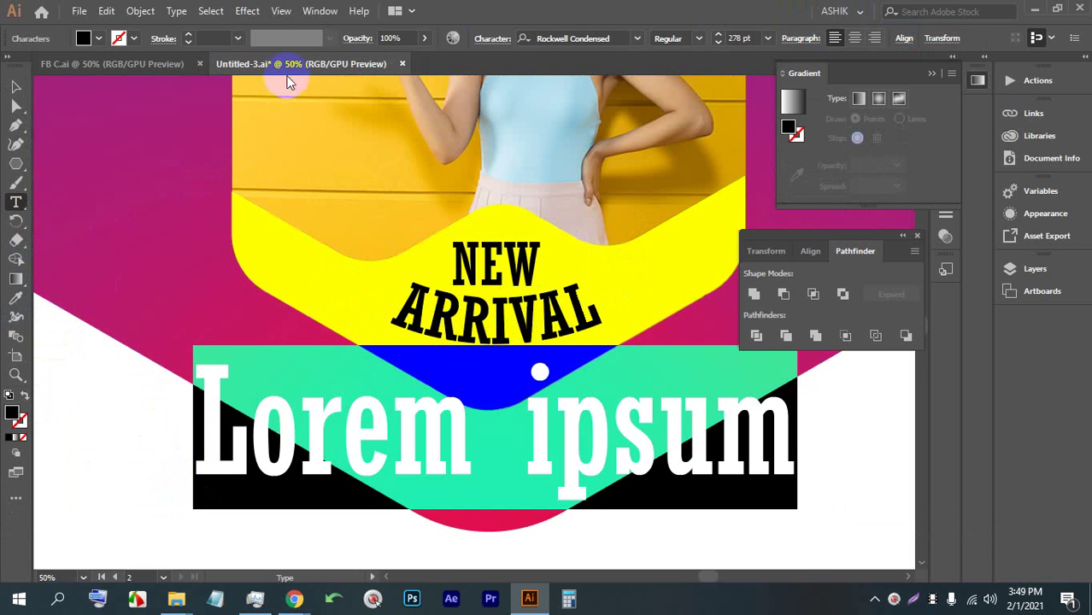
Step: Leave text editing and select the new placeholder line as an object
{"action": "left_click", "coordinate": [309, 10]}
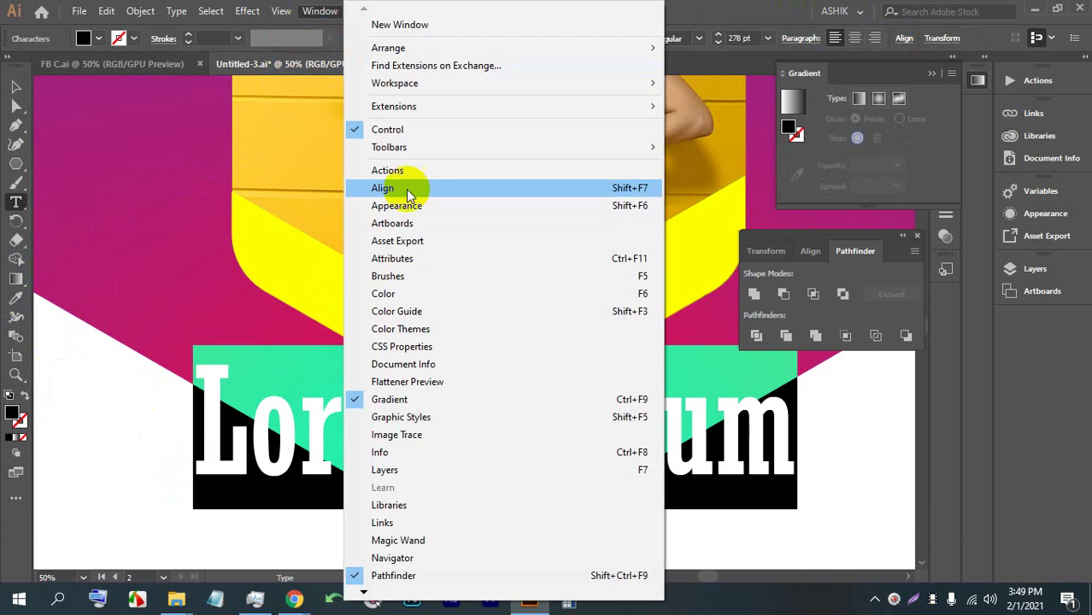
{"action": "left_click", "coordinate": [250, 11]}
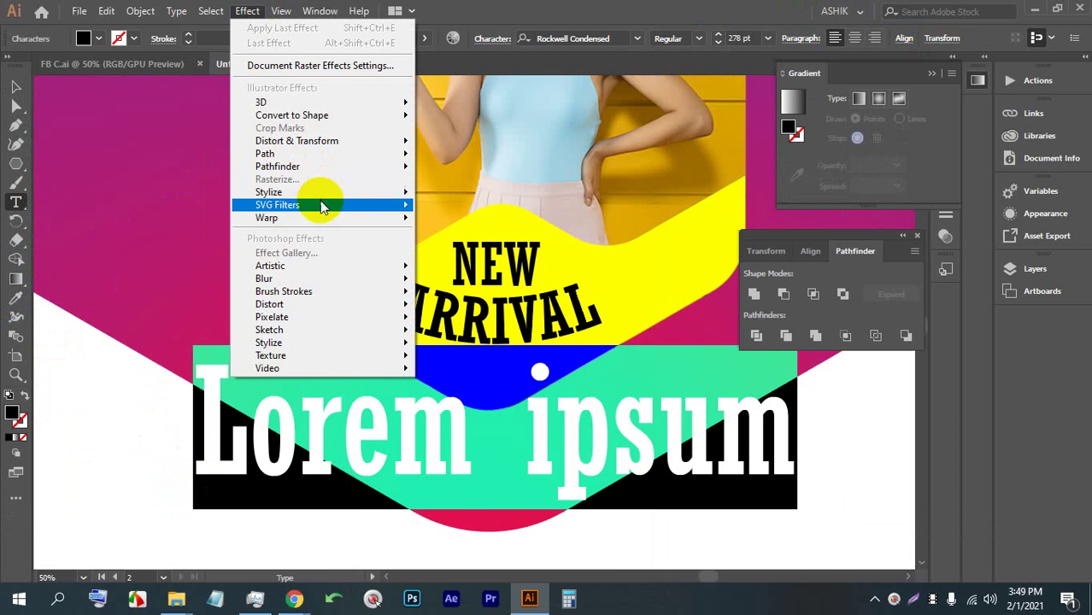
{"action": "mouse_move", "coordinate": [342, 217]}
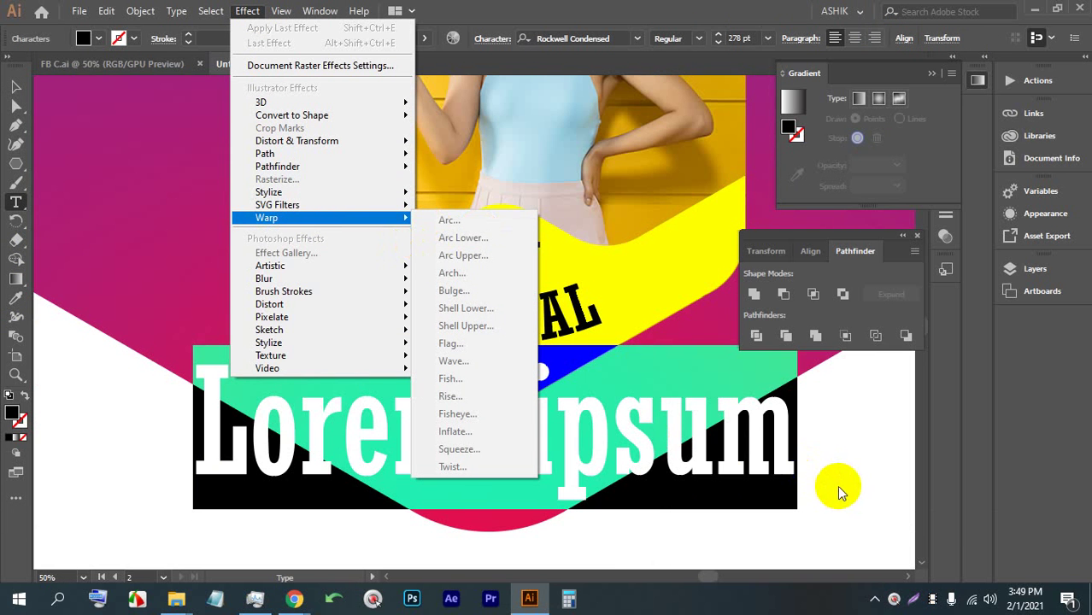
{"action": "left_click", "coordinate": [13, 88]}
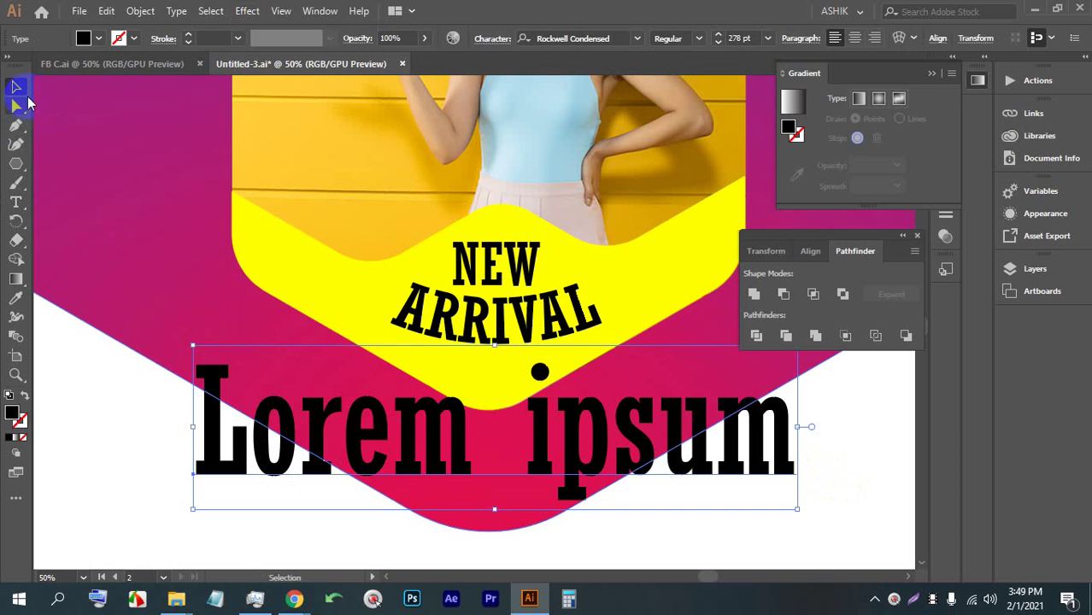
{"action": "left_click", "coordinate": [247, 10]}
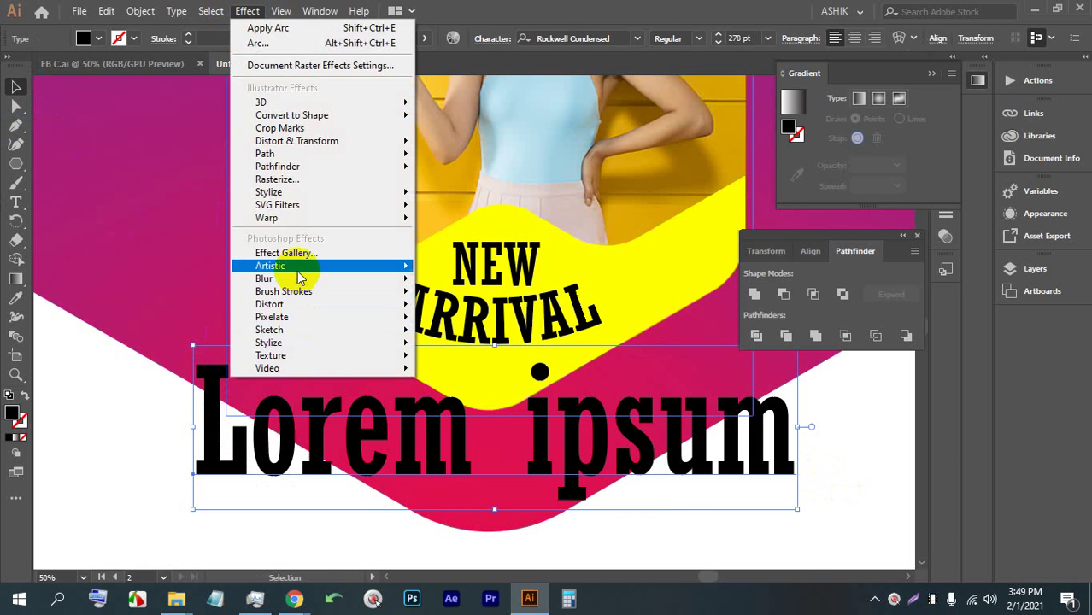
{"action": "mouse_move", "coordinate": [299, 227]}
{"action": "left_click", "coordinate": [453, 219]}
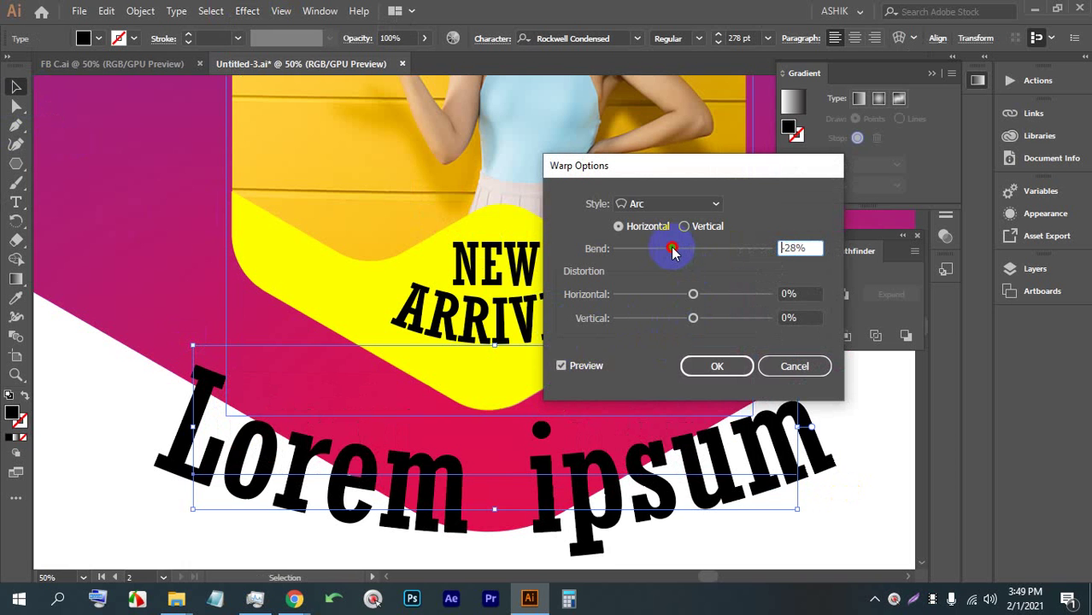
{"action": "left_click_drag", "start_coordinate": [669, 248], "coordinate": [669, 249]}
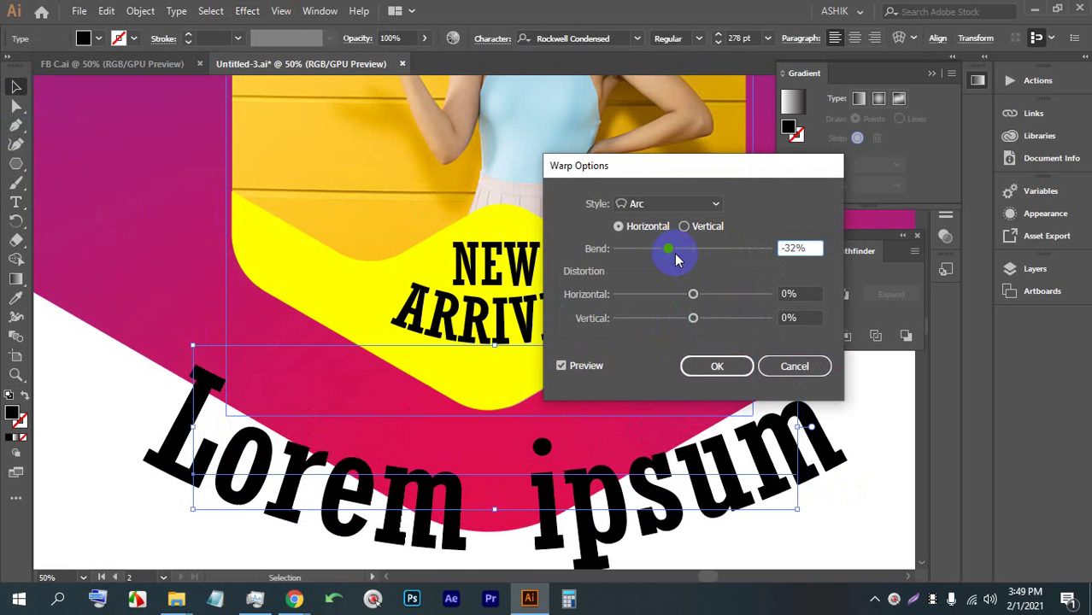
{"action": "key", "text": "ctrl+z"}
{"action": "left_click", "coordinate": [790, 366]}
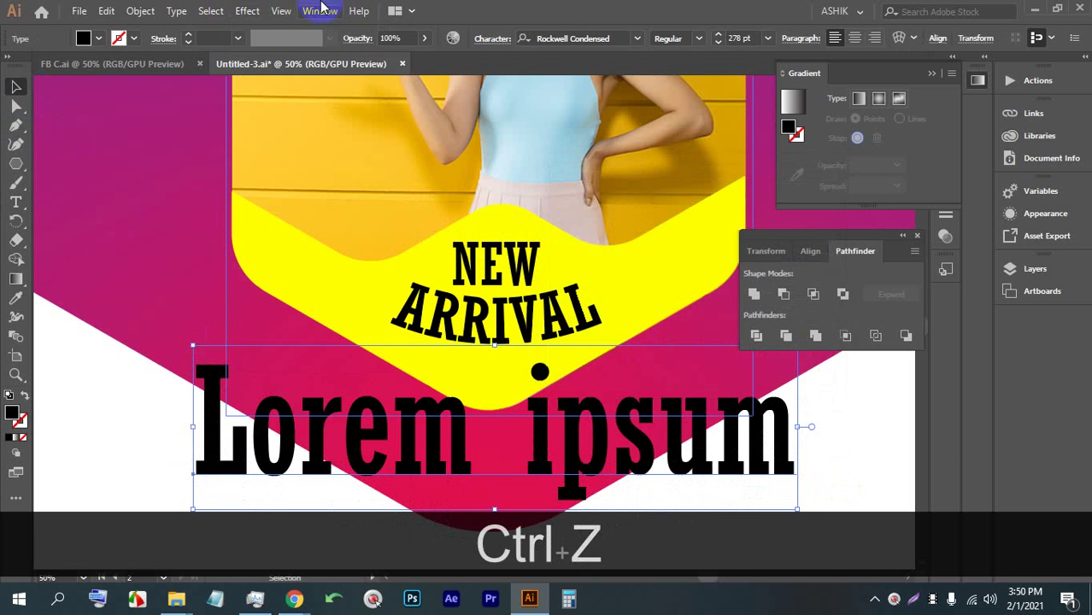
Step: Apply a horizontal Arc warp with a -28% bend to the "Lorem ipsum" line so it curves downward in the middle
{"action": "left_click", "coordinate": [248, 11]}
{"action": "mouse_move", "coordinate": [368, 217]}
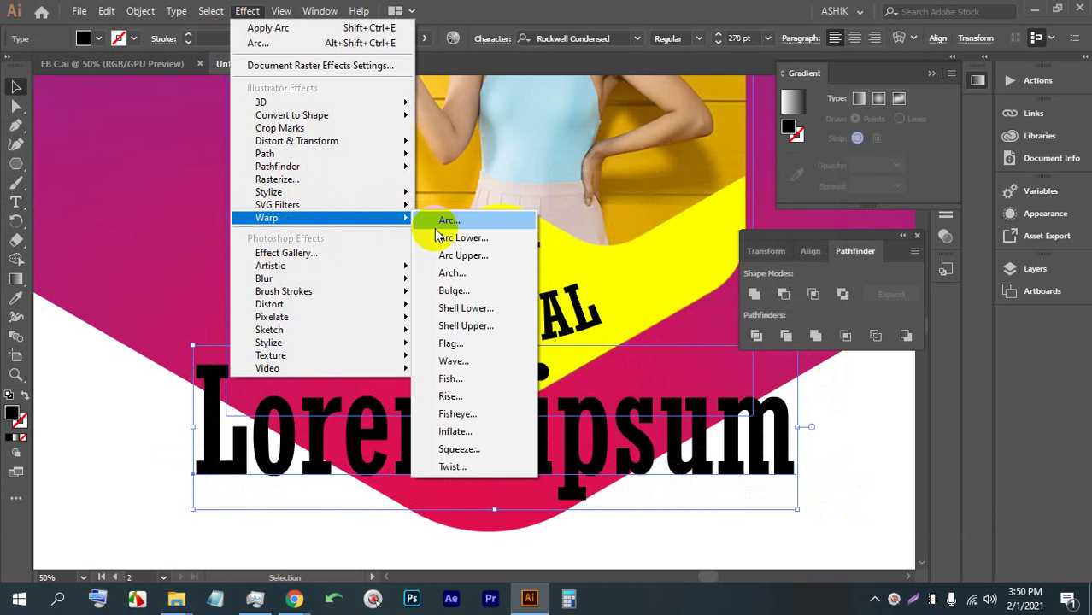
{"action": "left_click", "coordinate": [447, 220]}
{"action": "left_click", "coordinate": [718, 365]}
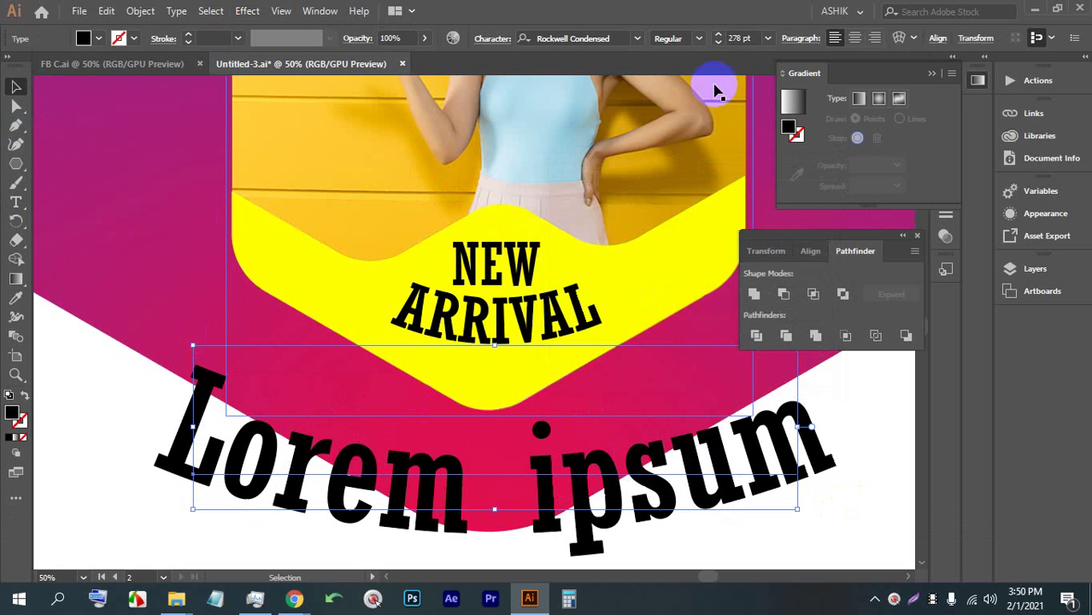
Step: Reduce the font size of the arched "Lorem ipsum" line to 222 pt
{"action": "key", "text": "Down"}
{"action": "key", "text": "Down"}
{"action": "key", "text": "Down"}
{"action": "key", "text": "Down"}
{"action": "key", "text": "Down"}
{"action": "key", "text": "Down"}
{"action": "key", "text": "Down"}
{"action": "key", "text": "Down"}
{"action": "key", "text": "Down"}
{"action": "key", "text": "Down"}
{"action": "key", "text": "Down"}
{"action": "key", "text": "Down"}
{"action": "key", "text": "Down"}
{"action": "key", "text": "Down"}
{"action": "key", "text": "Down"}
{"action": "key", "text": "Down"}
{"action": "key", "text": "Down"}
{"action": "key", "text": "Down"}
{"action": "key", "text": "Down"}
{"action": "key", "text": "Down"}
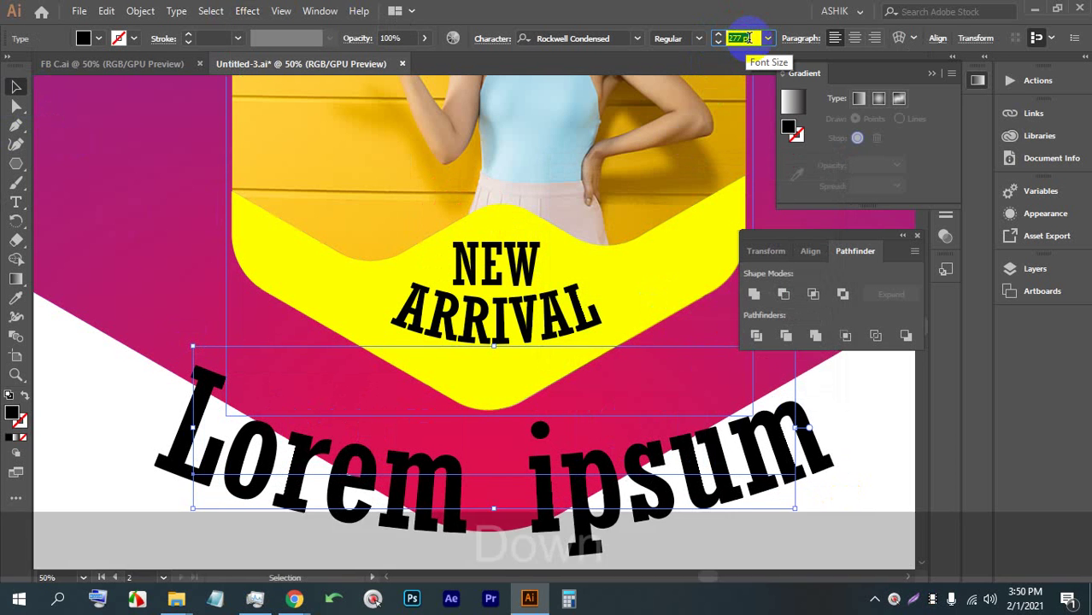
{"action": "key", "text": "Down"}
{"action": "key", "text": "Down"}
{"action": "key", "text": "Down"}
{"action": "key", "text": "Down"}
{"action": "key", "text": "Down"}
{"action": "key", "text": "Down"}
{"action": "key", "text": "Down"}
{"action": "key", "text": "Down"}
{"action": "key", "text": "Down"}
{"action": "key", "text": "Down"}
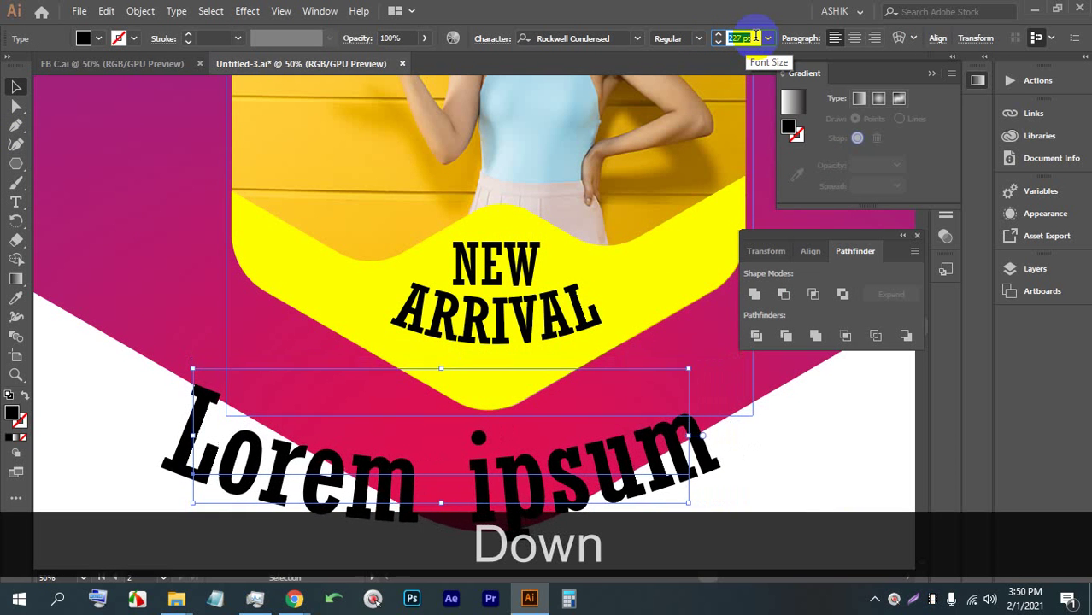
{"action": "key", "text": "shift+Down"}
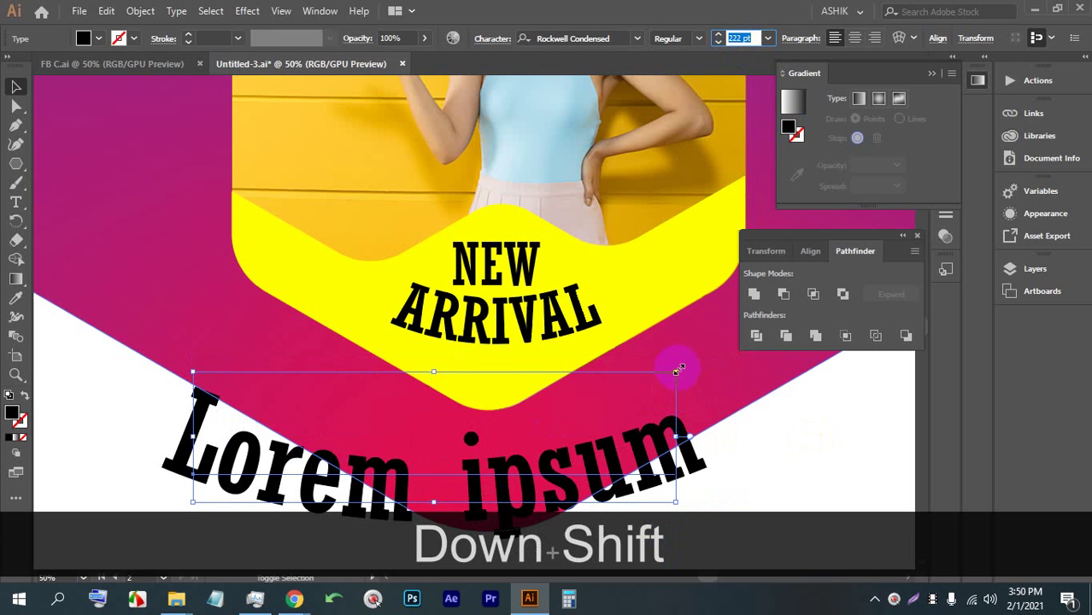
Step: Scale the arched "Lorem ipsum" down to about 63 pt and place it directly beneath "ARRIVAL" inside the yellow shape
{"action": "left_click_drag", "start_coordinate": [677, 372], "coordinate": [410, 443]}
{"action": "left_click_drag", "start_coordinate": [307, 498], "coordinate": [479, 369]}
{"action": "scroll", "coordinate": [495, 376], "scroll_direction": "up", "scroll_amount": 2, "text": "alt"}
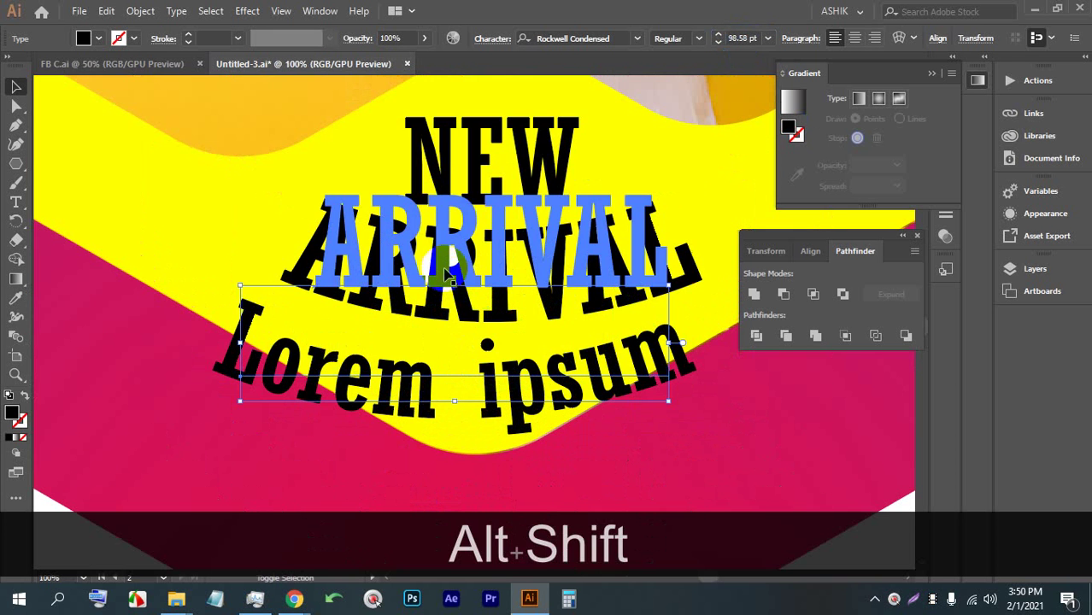
{"action": "left_click_drag", "start_coordinate": [451, 287], "coordinate": [513, 373]}
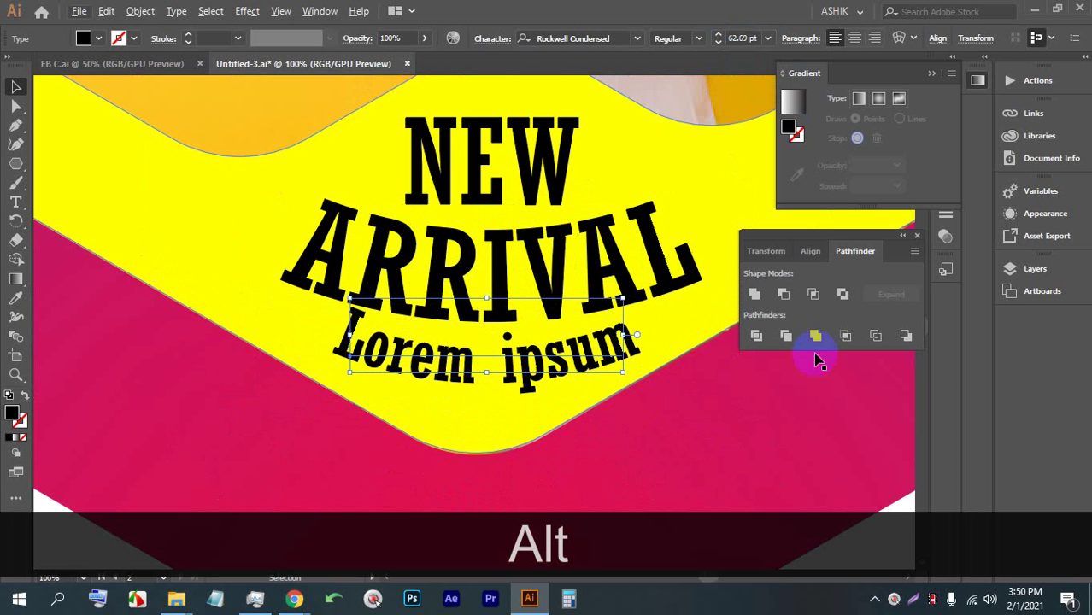
Step: Increase the character tracking of the arched "Lorem ipsum" line to 74
{"action": "left_click", "coordinate": [491, 39]}
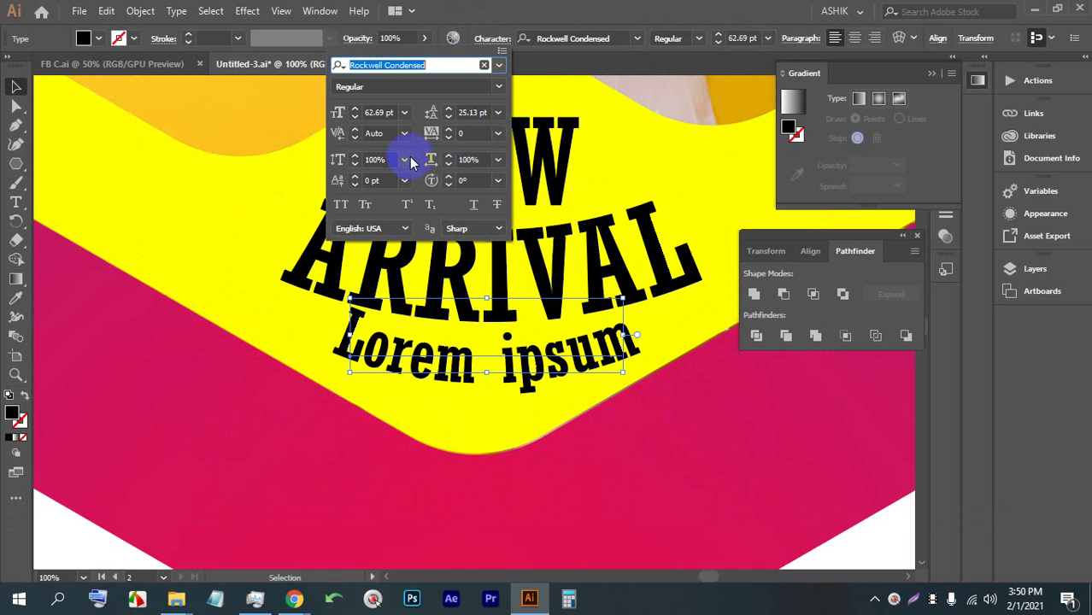
{"action": "left_click", "coordinate": [467, 134]}
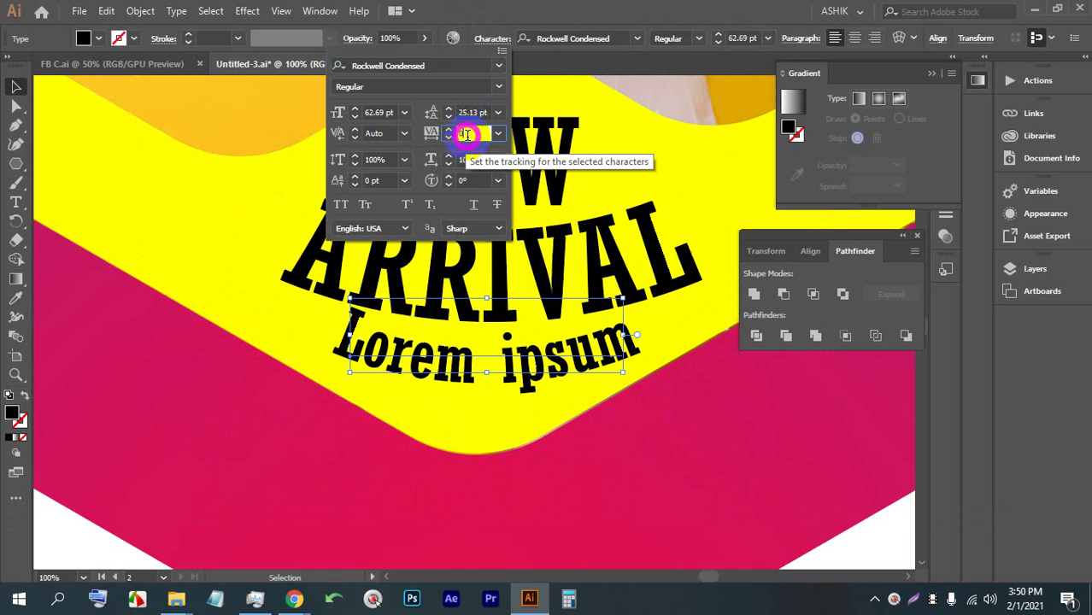
{"action": "key", "text": "Up"}
{"action": "key", "text": "Up"}
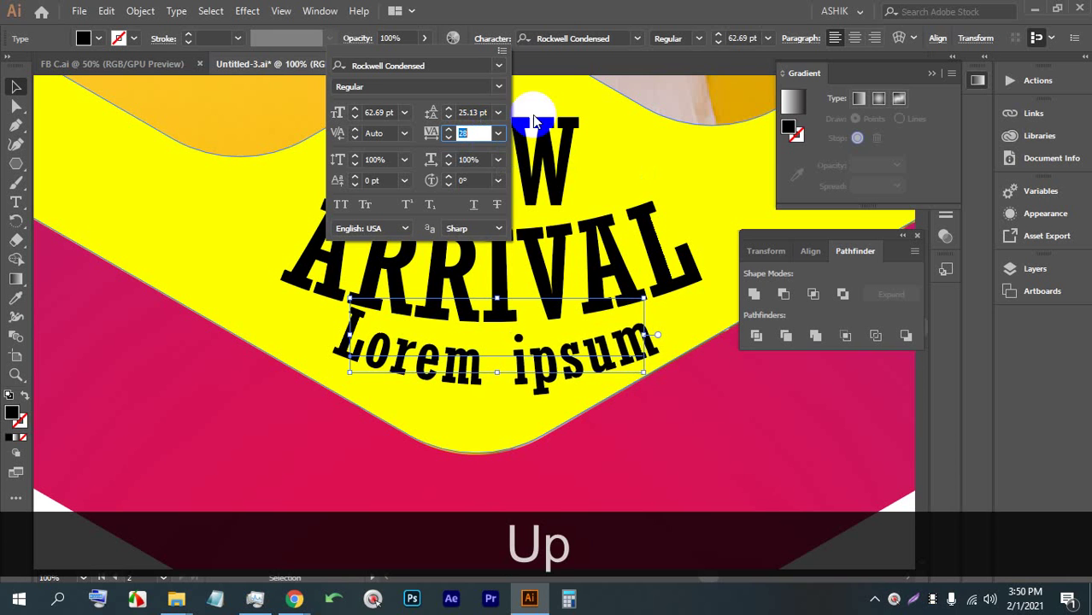
{"action": "key", "text": "Up"}
{"action": "key", "text": "Up"}
{"action": "key", "text": "Up"}
{"action": "key", "text": "Up"}
{"action": "key", "text": "Up"}
{"action": "key", "text": "Up"}
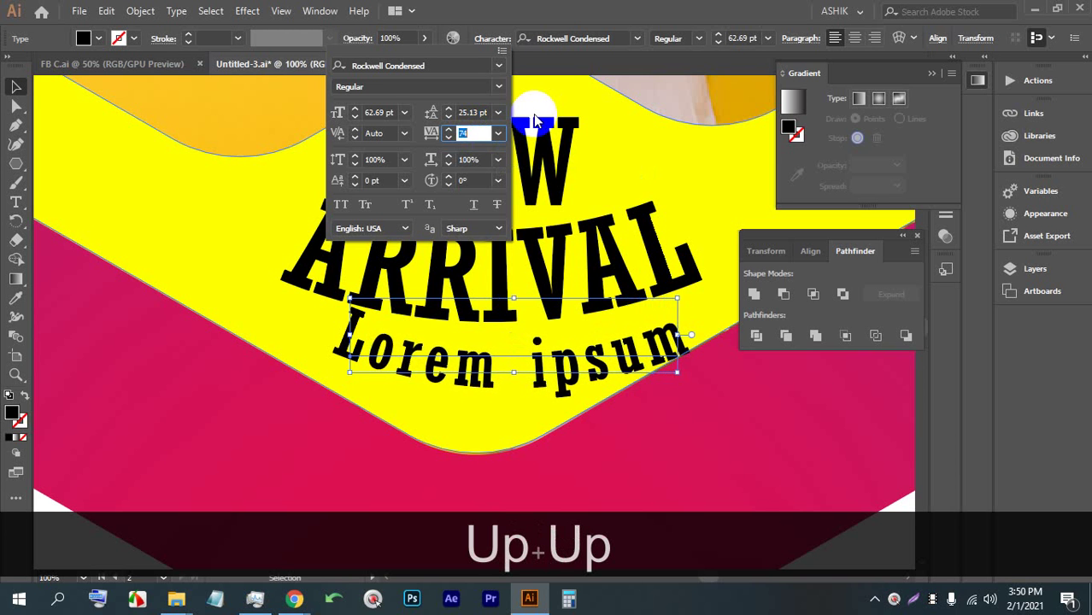
Step: Increase the tracking of the curved Lorem ipsum line below ARRIVAL to 137
{"action": "key", "text": "Up"}
{"action": "key", "text": "Up"}
{"action": "key", "text": "Up"}
{"action": "key", "text": "Up"}
{"action": "key", "text": "Up"}
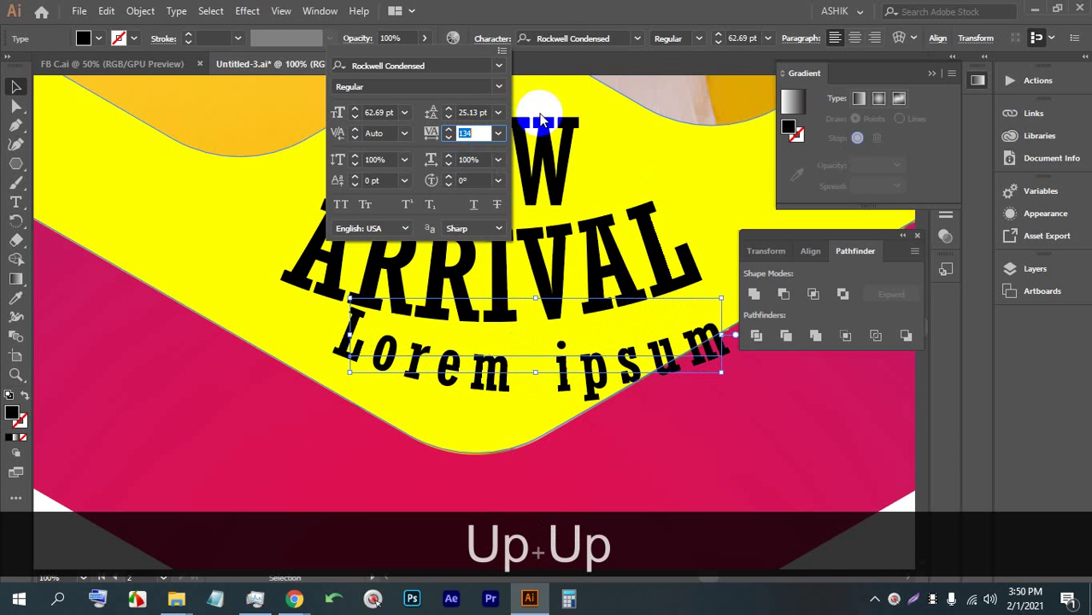
{"action": "key", "text": "Escape"}
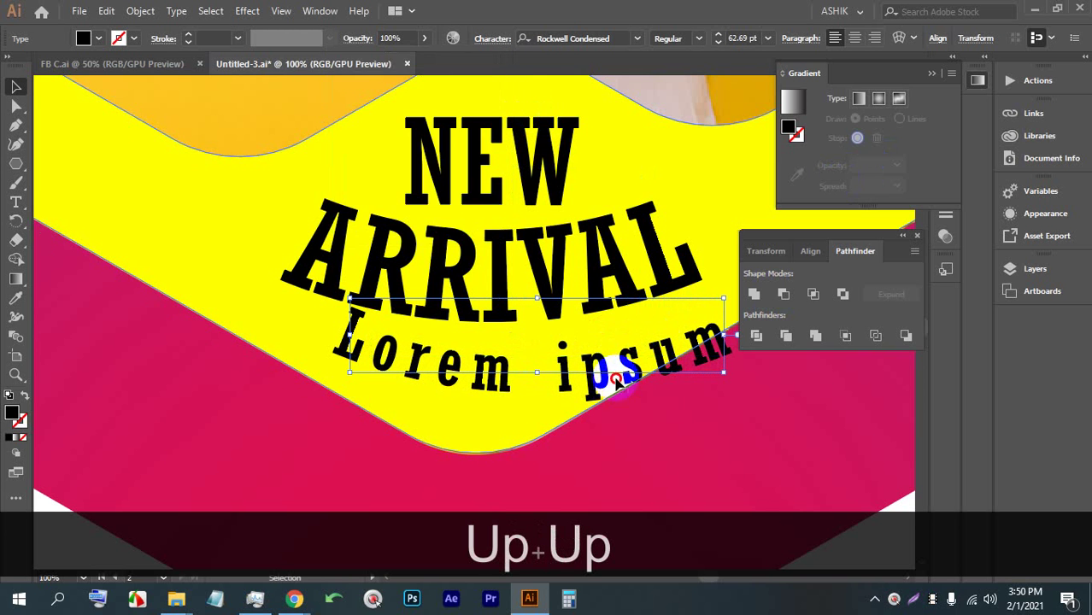
Step: Move the curved Lorem ipsum line left so it sits centred beneath ARRIVAL inside the yellow shape
{"action": "left_click", "coordinate": [566, 371]}
{"action": "key", "text": "ctrl"}
{"action": "key", "text": "ctrl+z"}
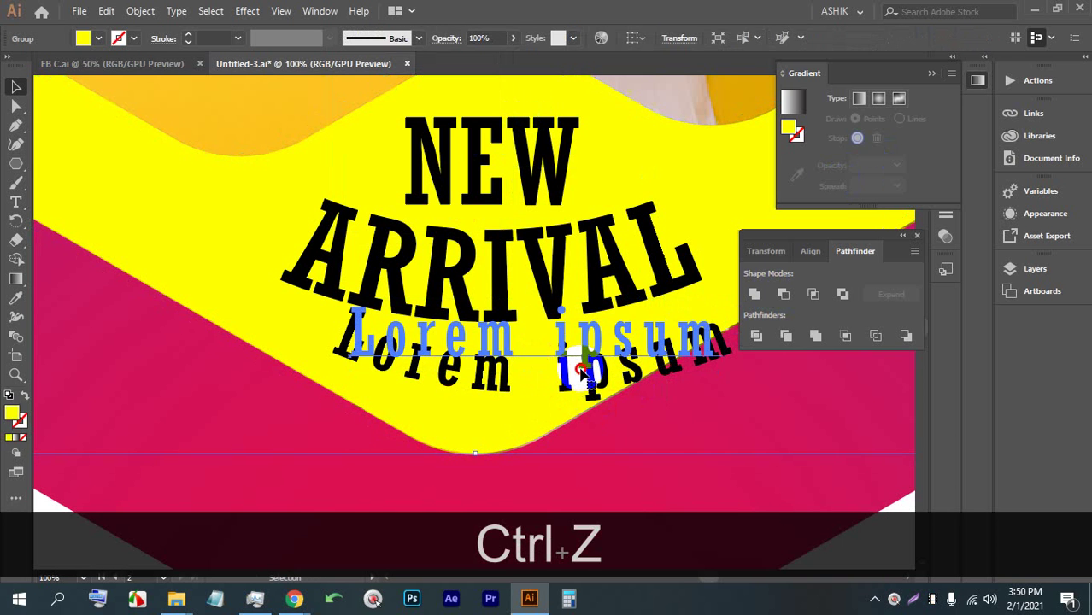
{"action": "left_click", "coordinate": [581, 352]}
{"action": "mouse_move", "coordinate": [580, 350]}
{"action": "left_mouse_down"}
{"action": "mouse_move", "coordinate": [547, 353]}
{"action": "mouse_move", "coordinate": [571, 345]}
{"action": "left_mouse_up"}
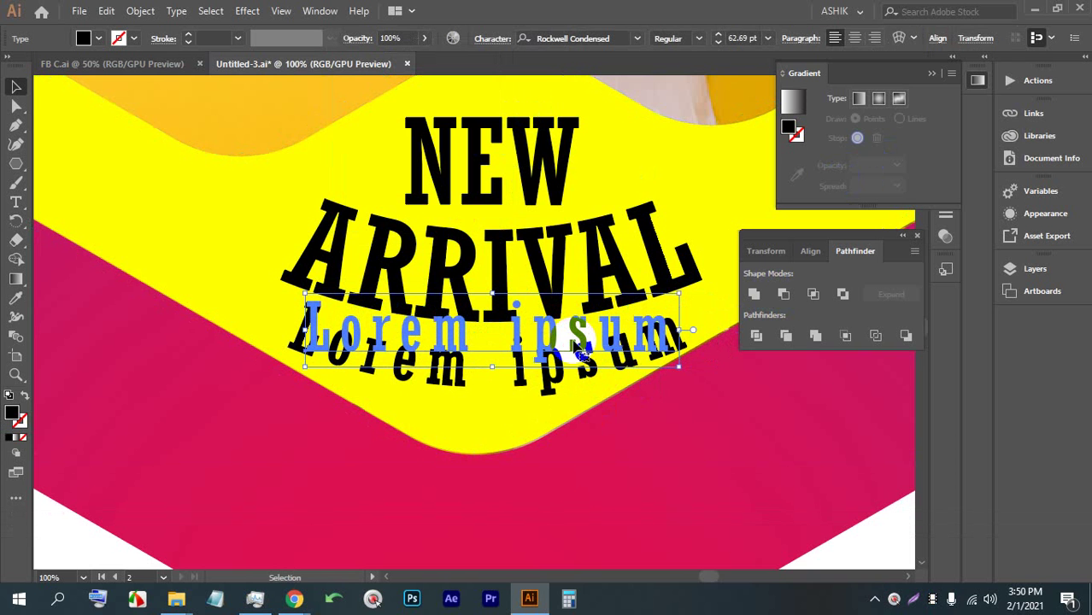
{"action": "left_click_drag", "start_coordinate": [598, 346], "coordinate": [599, 346]}
Step: Align the NEW, ARRIVAL and Lorem ipsum text lines with each other on their horizontal centres
{"action": "left_click", "coordinate": [565, 237], "text": "shift"}
{"action": "left_click", "coordinate": [526, 166], "text": "shift"}
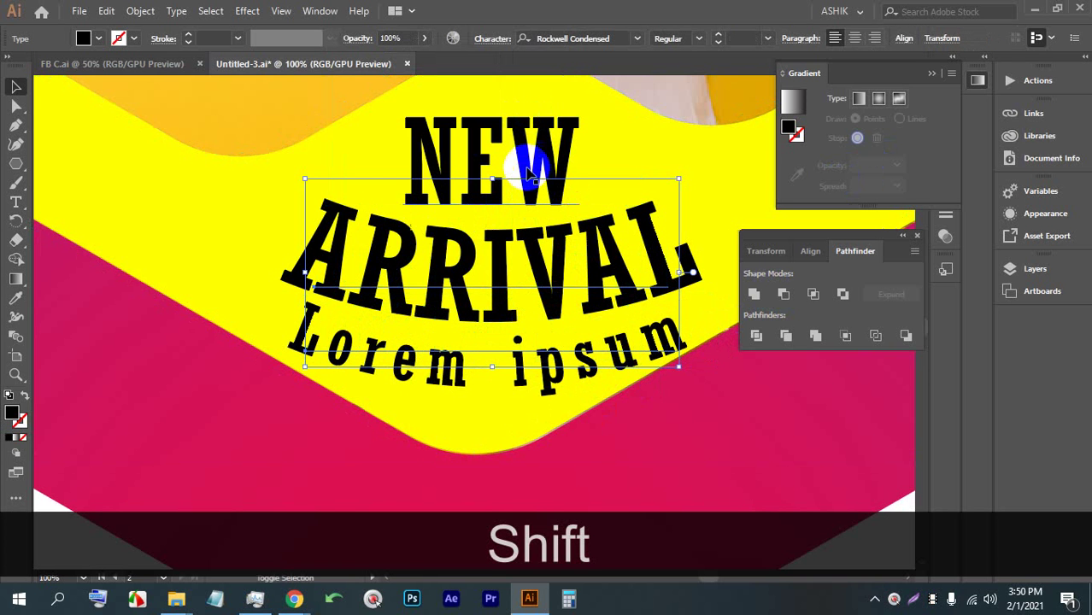
{"action": "left_click", "coordinate": [905, 38]}
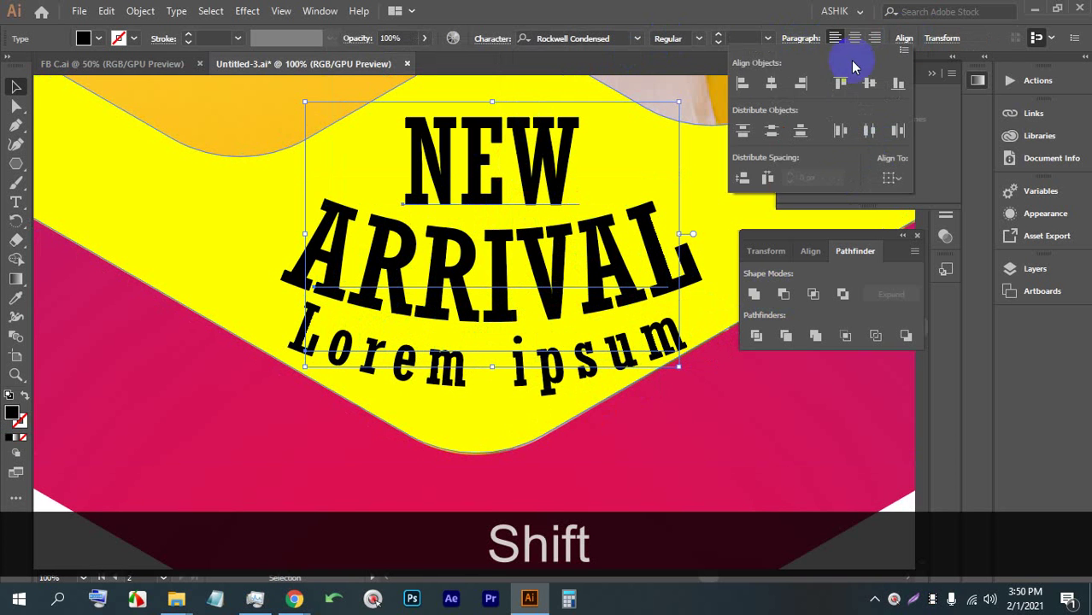
{"action": "left_click", "coordinate": [549, 288], "text": "alt"}
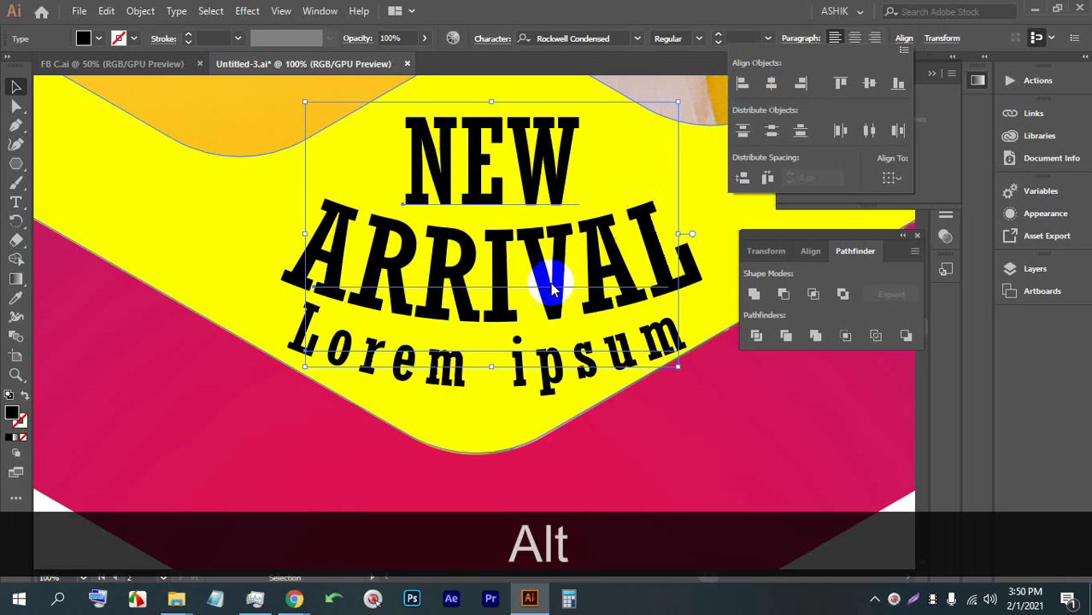
{"action": "left_click", "coordinate": [513, 306], "text": "alt"}
{"action": "scroll", "coordinate": [812, 493], "scroll_direction": "down", "scroll_amount": 4}
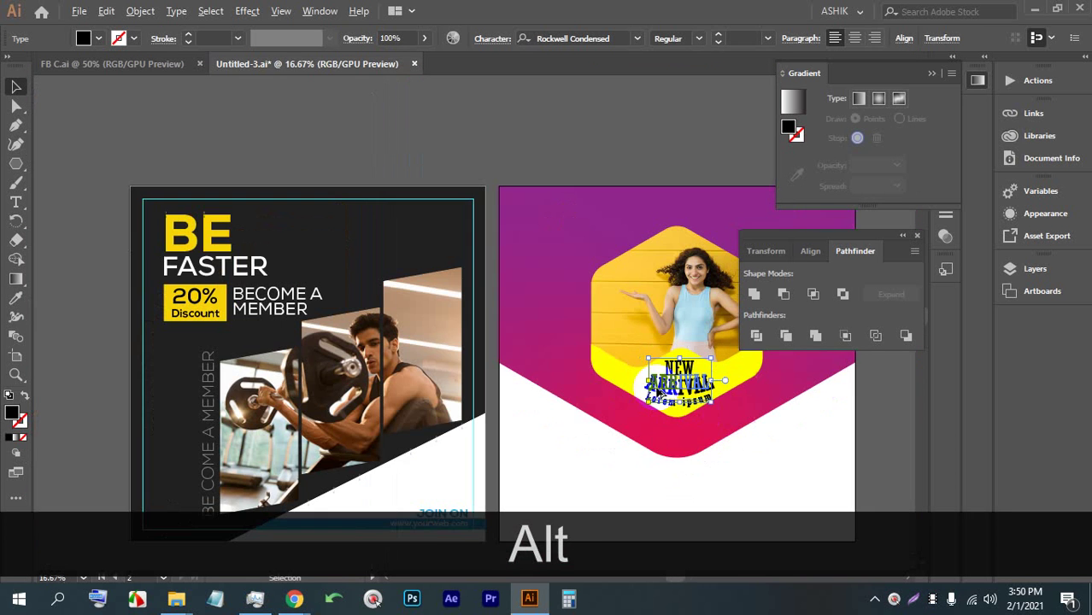
Step: Try the Nexa font on the curved Lorem ipsum line
{"action": "left_click_drag", "start_coordinate": [768, 444], "coordinate": [650, 442]}
{"action": "scroll", "coordinate": [539, 376], "scroll_direction": "up", "scroll_amount": 2}
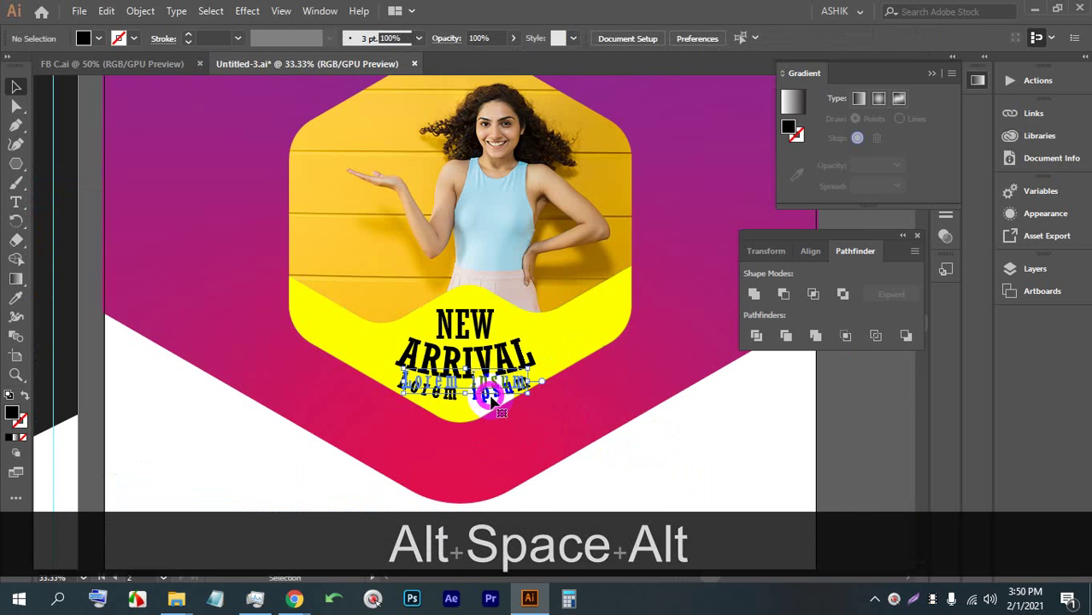
{"action": "left_click", "coordinate": [491, 398]}
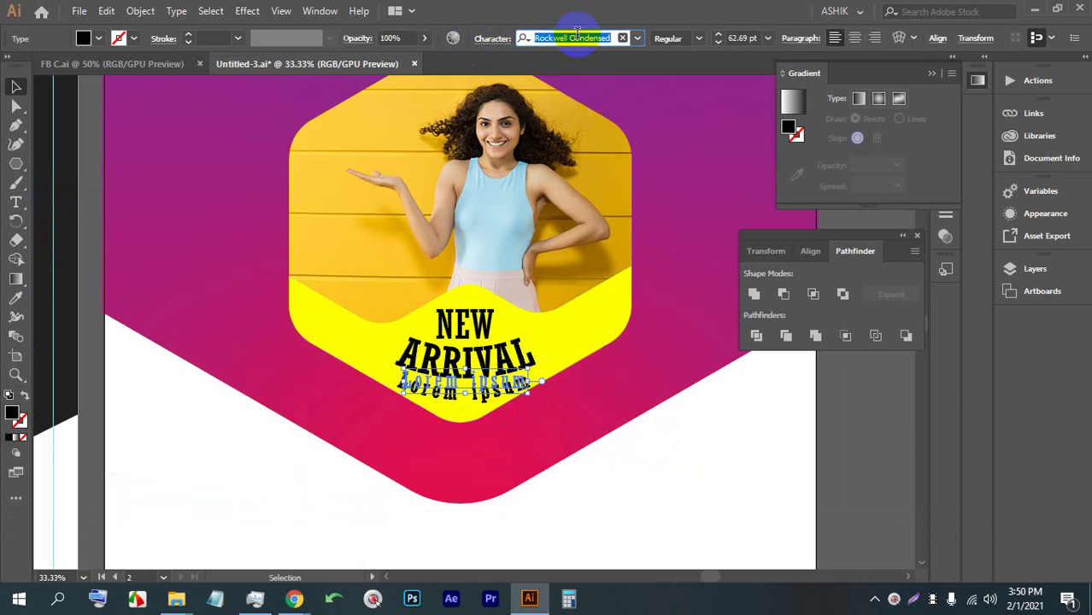
{"action": "left_click", "coordinate": [637, 39]}
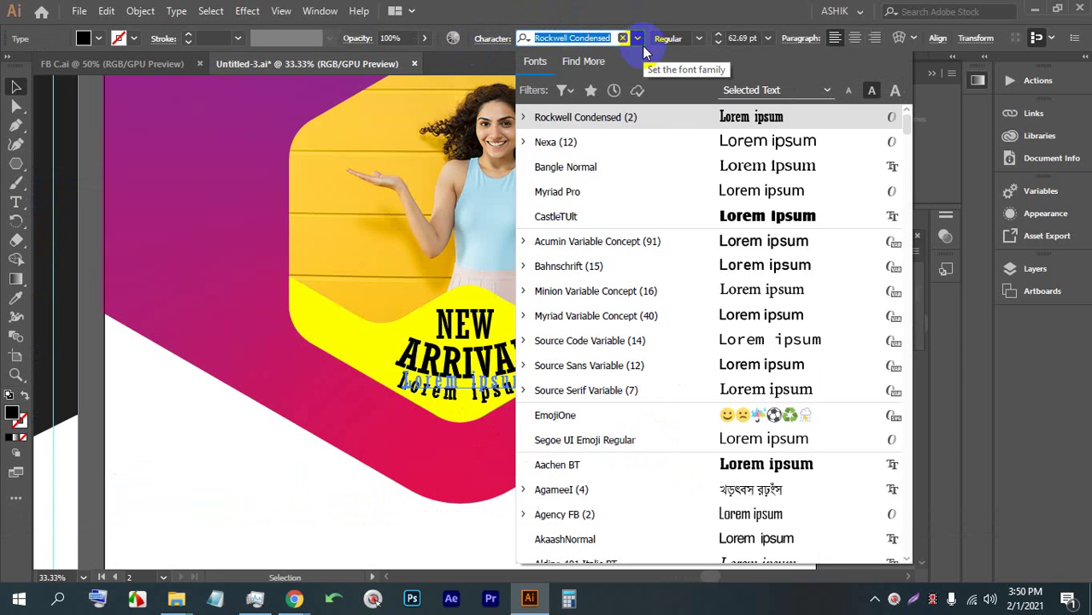
{"action": "left_click", "coordinate": [695, 141]}
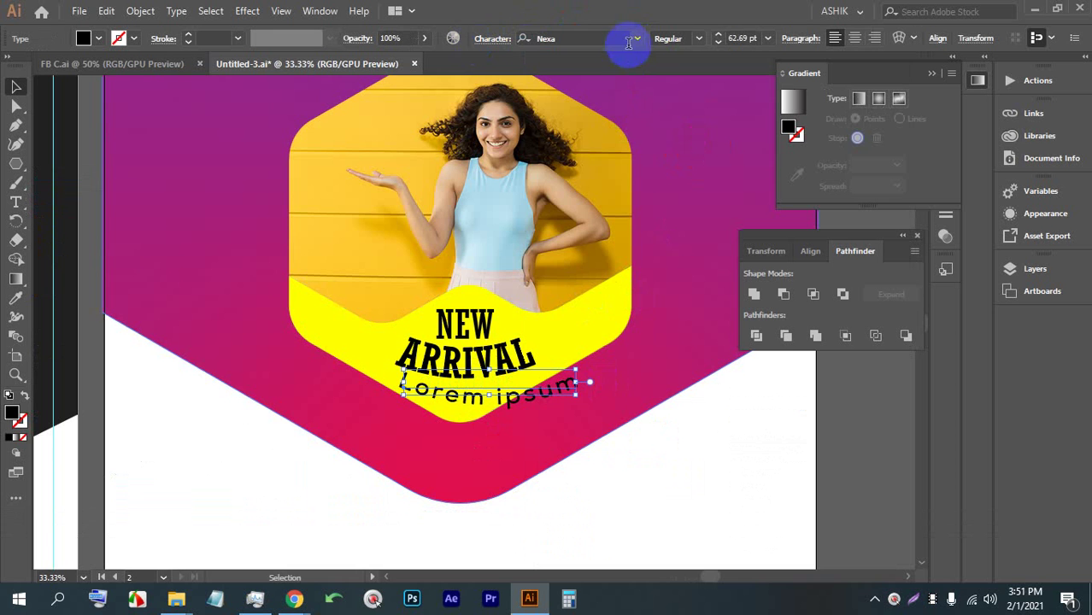
{"action": "key", "text": "ctrl+z"}
Step: Add a new Lorem ipsum text object in the artboard's lower-right white area and enlarge it to 133.21 pt
{"action": "scroll", "coordinate": [621, 243], "scroll_direction": "down", "scroll_amount": 2}
{"action": "left_click_drag", "start_coordinate": [504, 188], "coordinate": [441, 193]}
{"action": "left_click", "coordinate": [596, 242]}
{"action": "scroll", "coordinate": [568, 127], "scroll_direction": "down", "scroll_amount": 2}
{"action": "scroll", "coordinate": [455, 236], "scroll_direction": "up", "scroll_amount": 1}
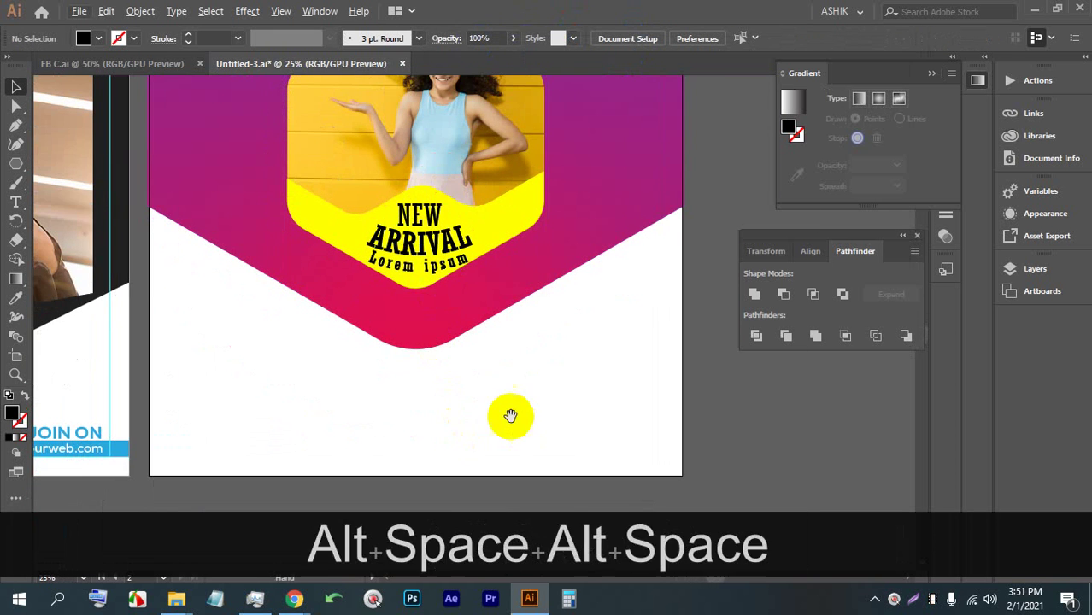
{"action": "left_click_drag", "start_coordinate": [509, 415], "coordinate": [461, 323]}
{"action": "scroll", "coordinate": [462, 323], "scroll_direction": "up", "scroll_amount": 2}
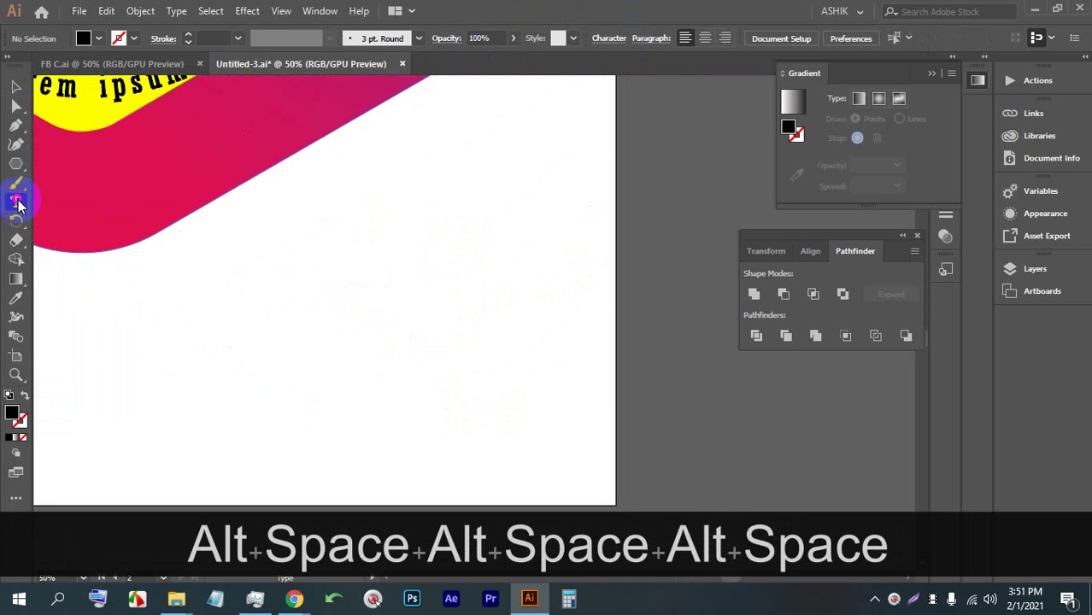
{"action": "left_click", "coordinate": [16, 202]}
{"action": "left_click", "coordinate": [392, 248]}
{"action": "left_click", "coordinate": [16, 87]}
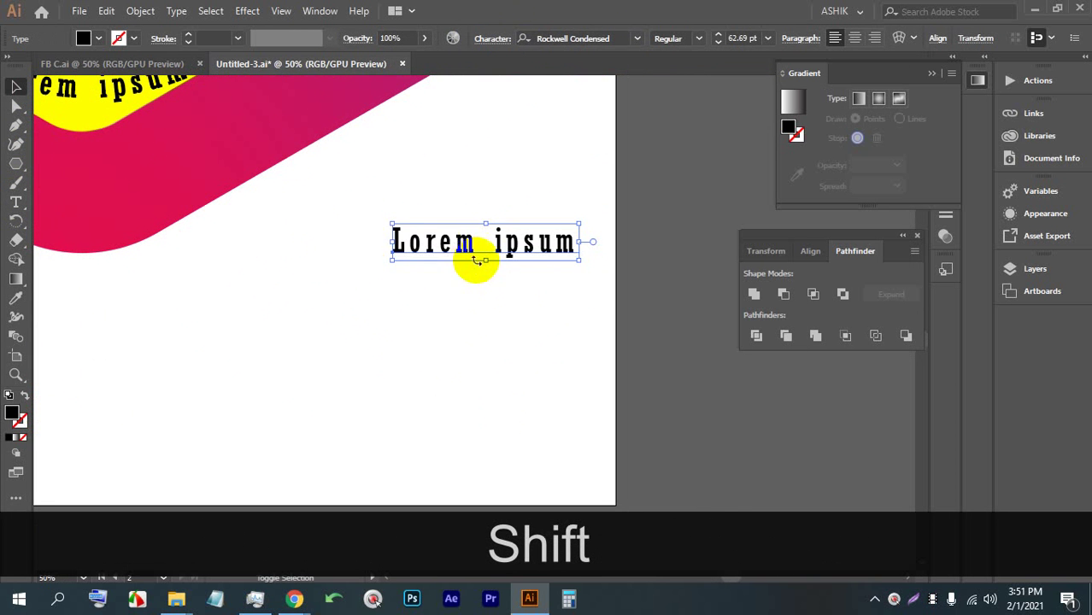
{"action": "left_click_drag", "start_coordinate": [476, 260], "coordinate": [484, 300]}
{"action": "left_click_drag", "start_coordinate": [474, 230], "coordinate": [398, 274]}
Step: Replace the new placeholder text in the white area with "Fashion"
{"action": "triple_click", "coordinate": [397, 270]}
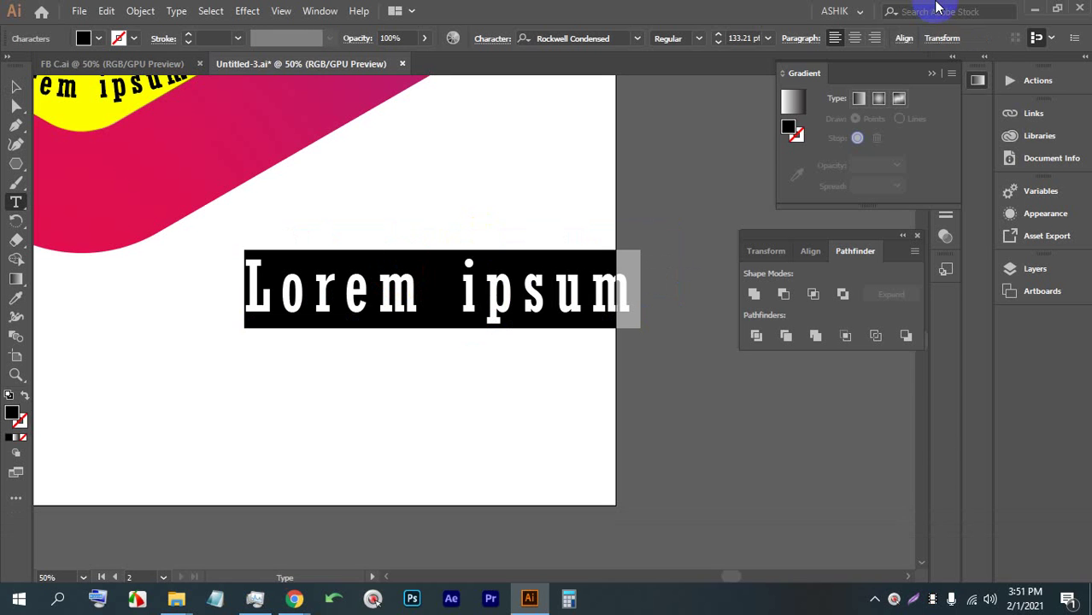
{"action": "key", "text": "shift"}
{"action": "key", "text": "Caps_Lock"}
{"action": "key", "text": "shift"}
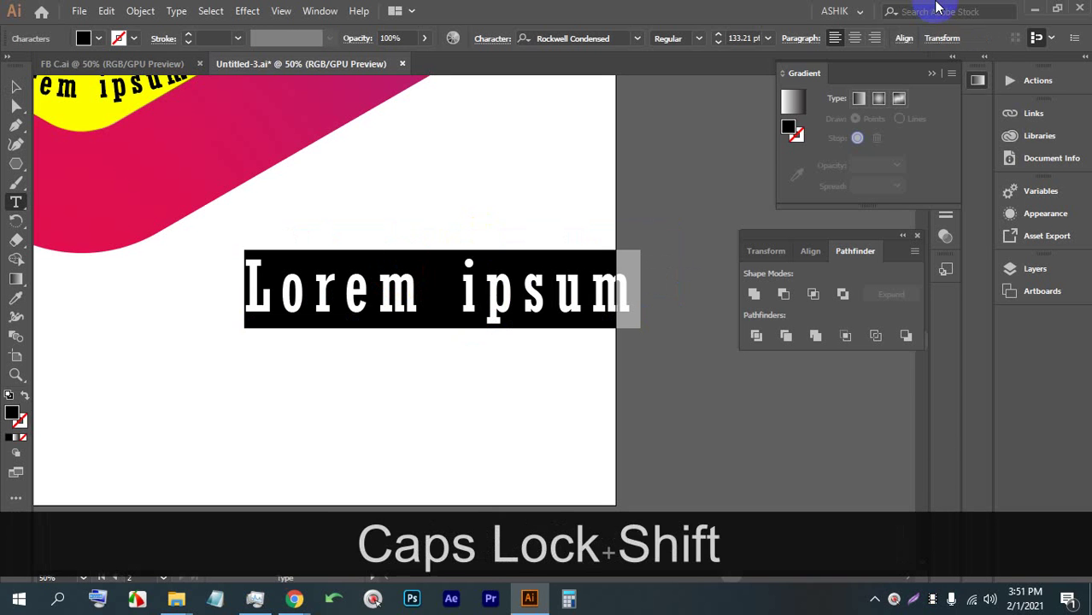
{"action": "type", "text": "Fashion"}
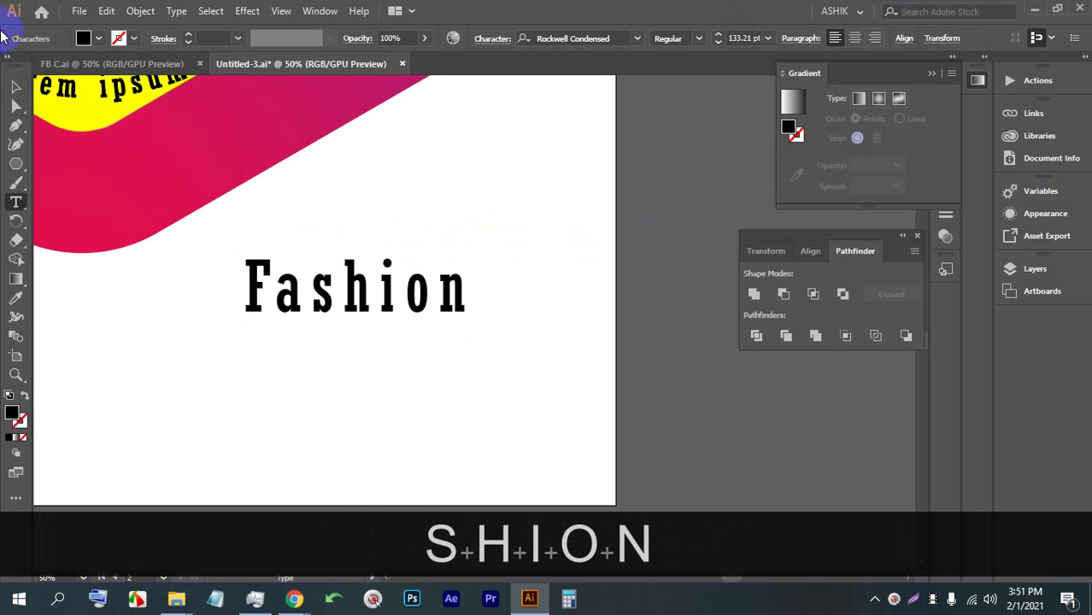
{"action": "left_click", "coordinate": [12, 87]}
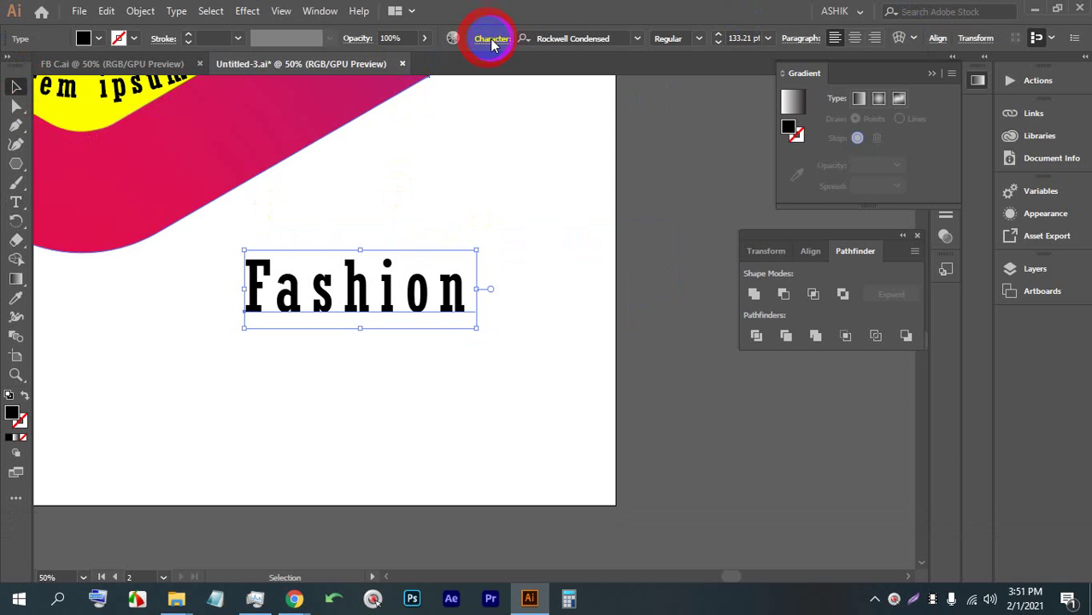
Step: Set the Fashion text's tracking to 0 and enlarge it to 204.85 pt within the white area
{"action": "left_click", "coordinate": [492, 41]}
{"action": "left_click", "coordinate": [472, 110]}
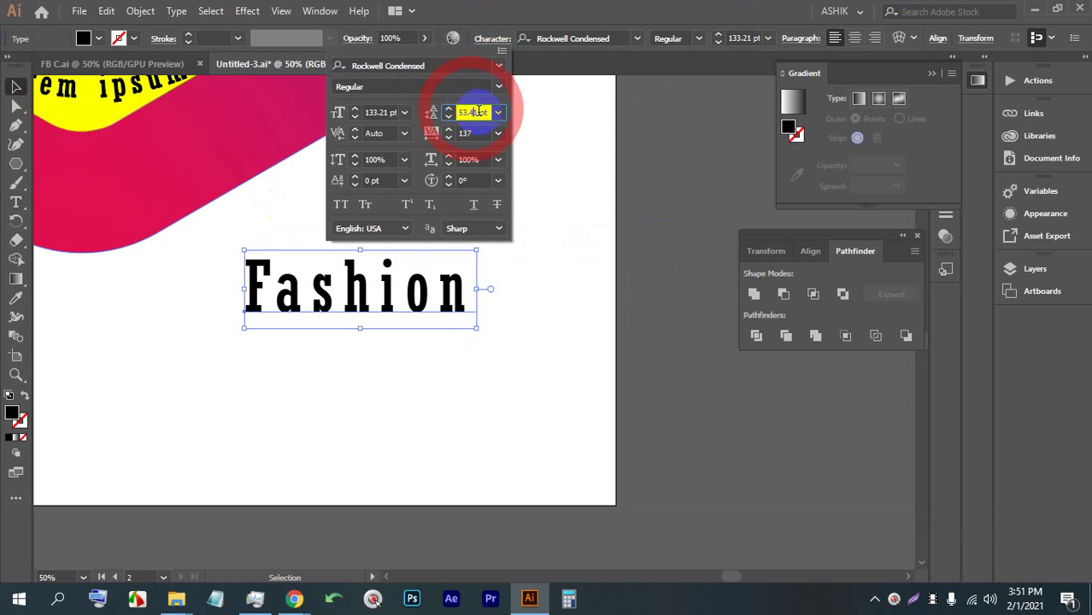
{"action": "left_click", "coordinate": [433, 129]}
{"action": "type", "text": "0"}
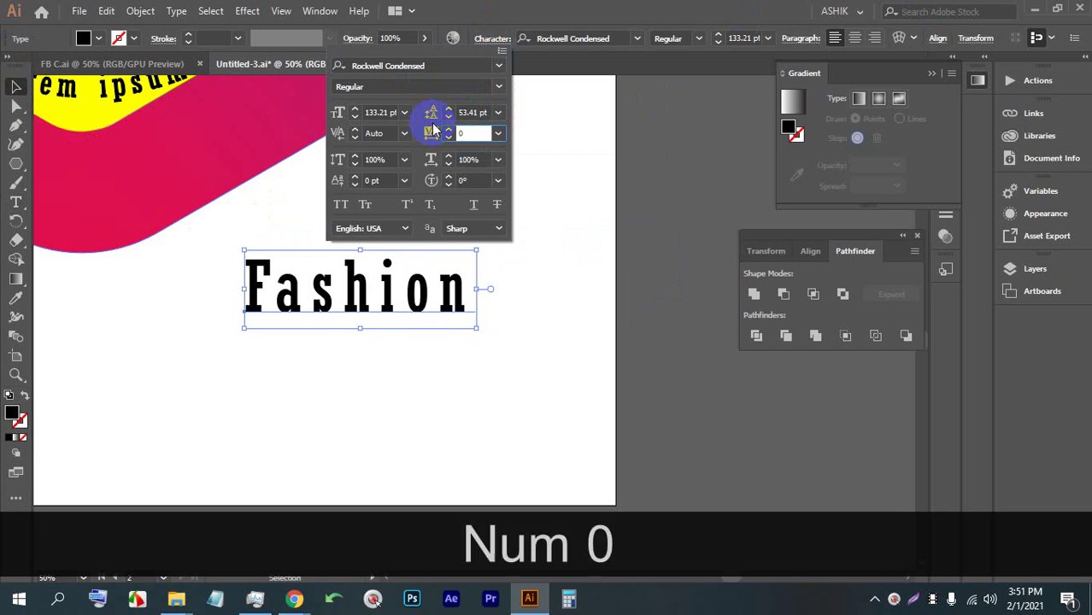
{"action": "key", "text": "Return"}
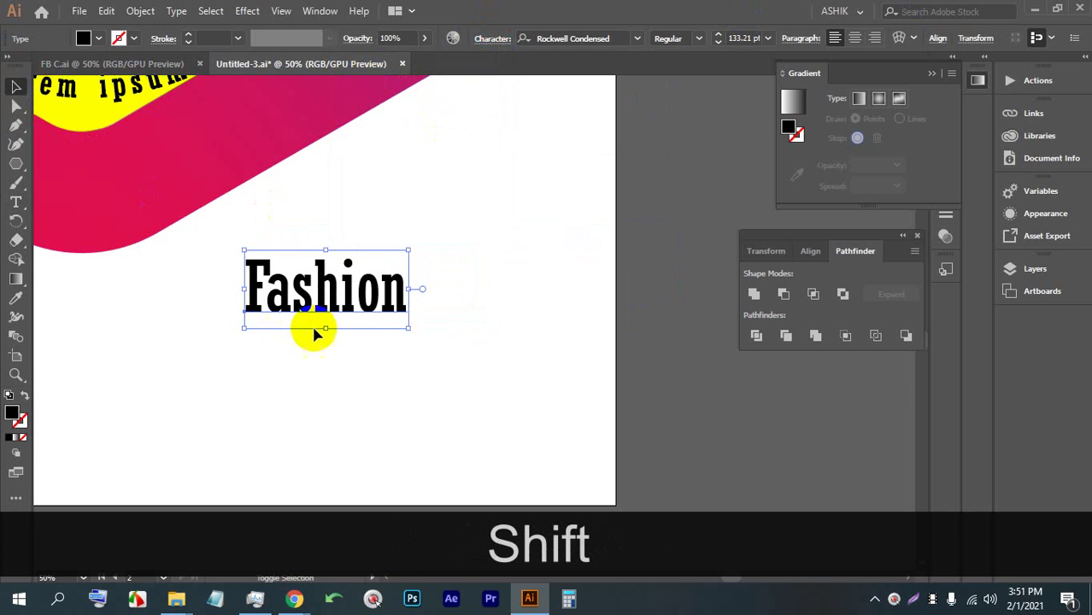
{"action": "left_click_drag", "start_coordinate": [325, 331], "coordinate": [426, 298]}
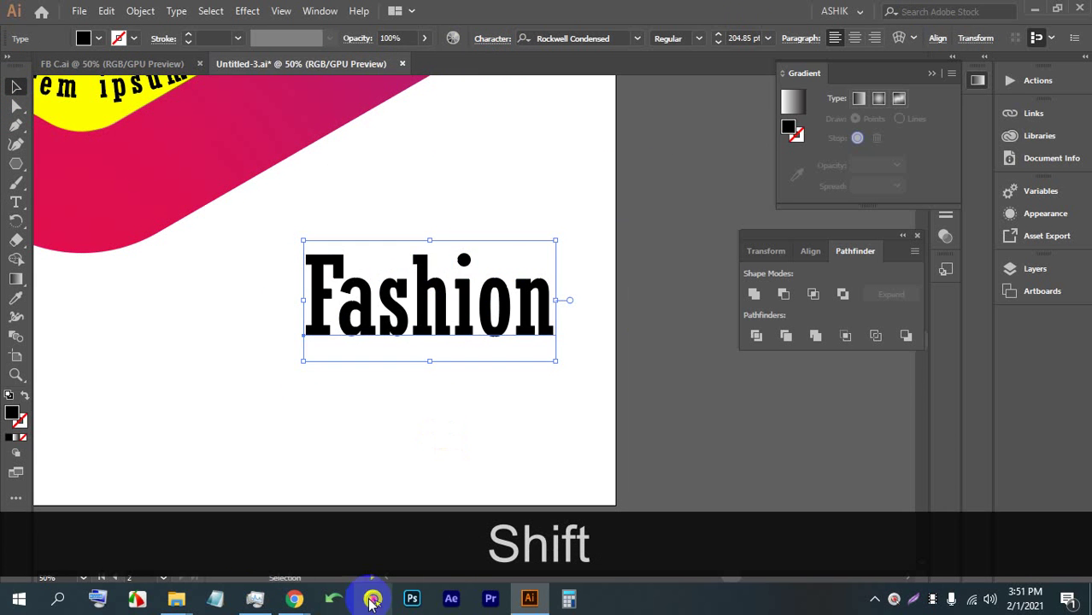
Step: Switch to Chrome and open the dafont.com website in the last image preview's tab
{"action": "left_click", "coordinate": [295, 600]}
{"action": "left_click", "coordinate": [244, 517]}
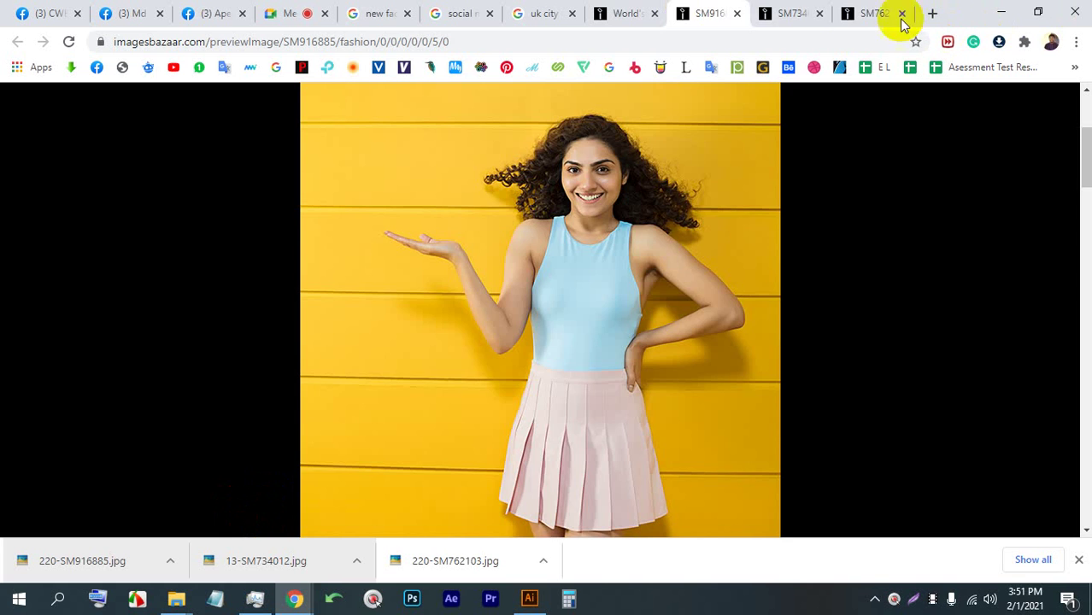
{"action": "left_click", "coordinate": [863, 13]}
{"action": "left_click", "coordinate": [638, 36]}
{"action": "type", "text": "f"}
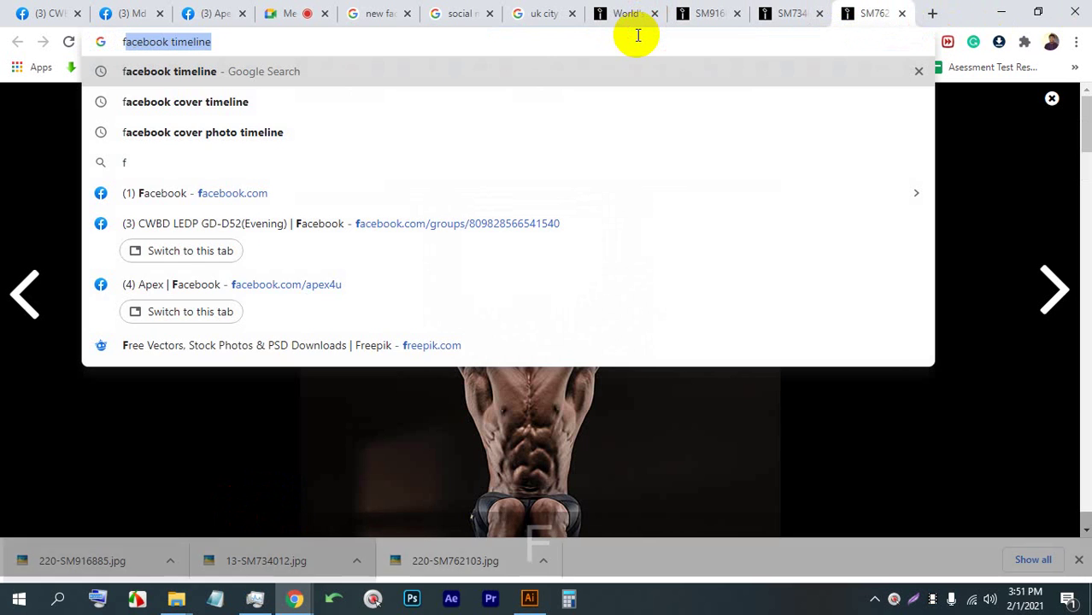
{"action": "key", "text": "BackSpace"}
{"action": "key", "text": "BackSpace"}
{"action": "type", "text": "daf"}
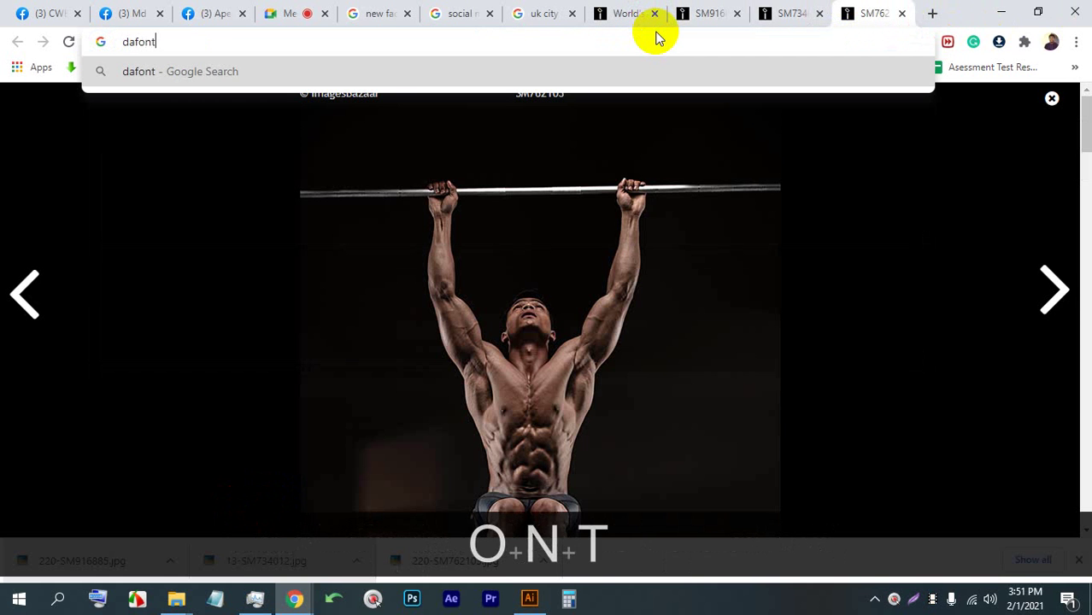
{"action": "type", "text": "ont"}
{"action": "key", "text": "Return"}
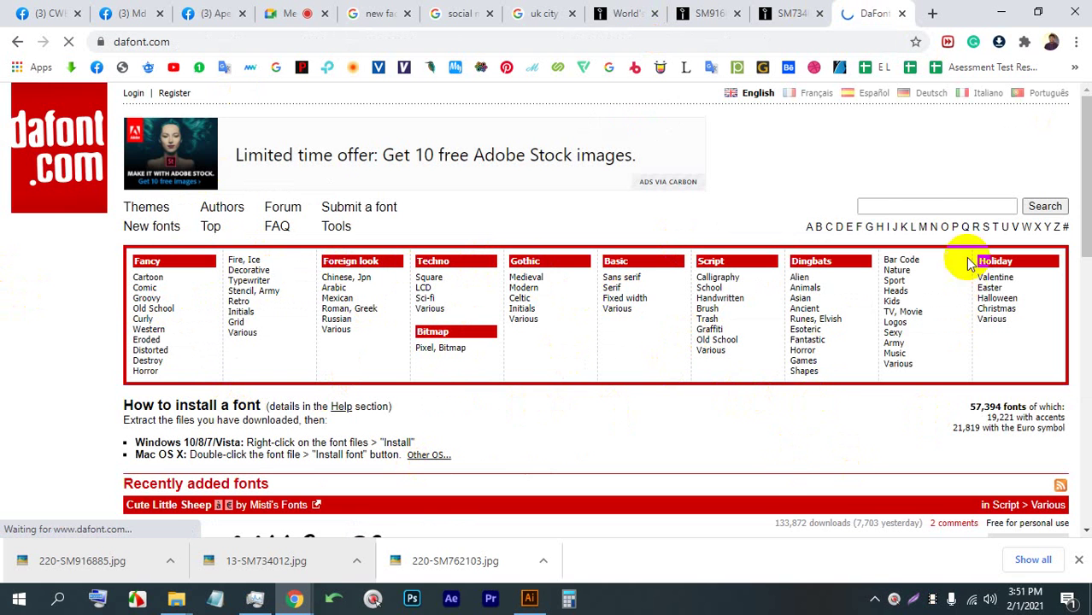
Step: Admit the waiting participant to the Google Meet call and return to the dafont page
{"action": "left_click", "coordinate": [299, 11]}
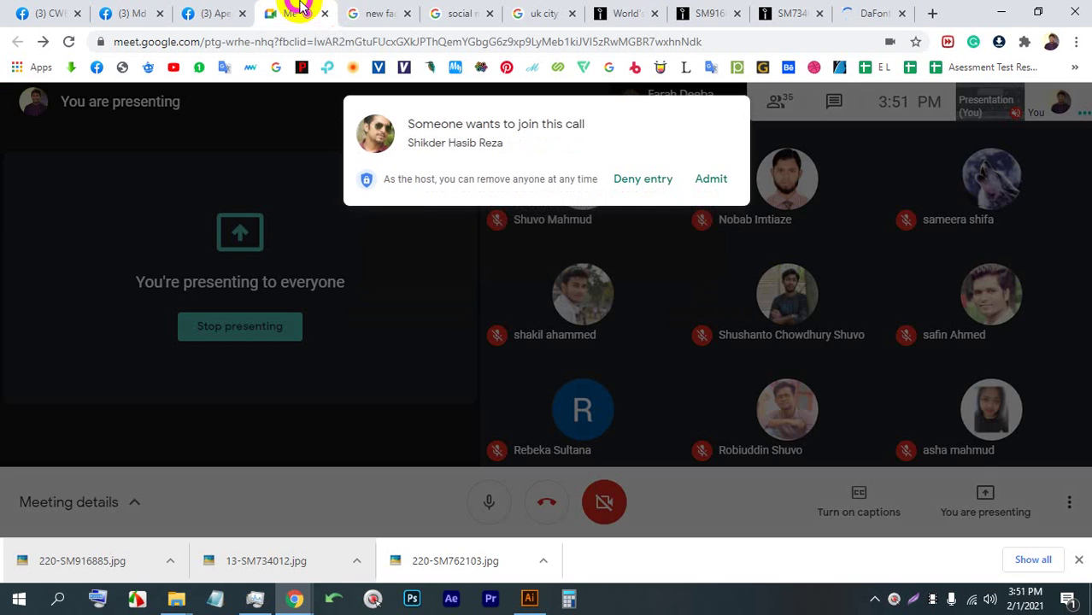
{"action": "left_click", "coordinate": [710, 184]}
{"action": "left_click", "coordinate": [866, 10]}
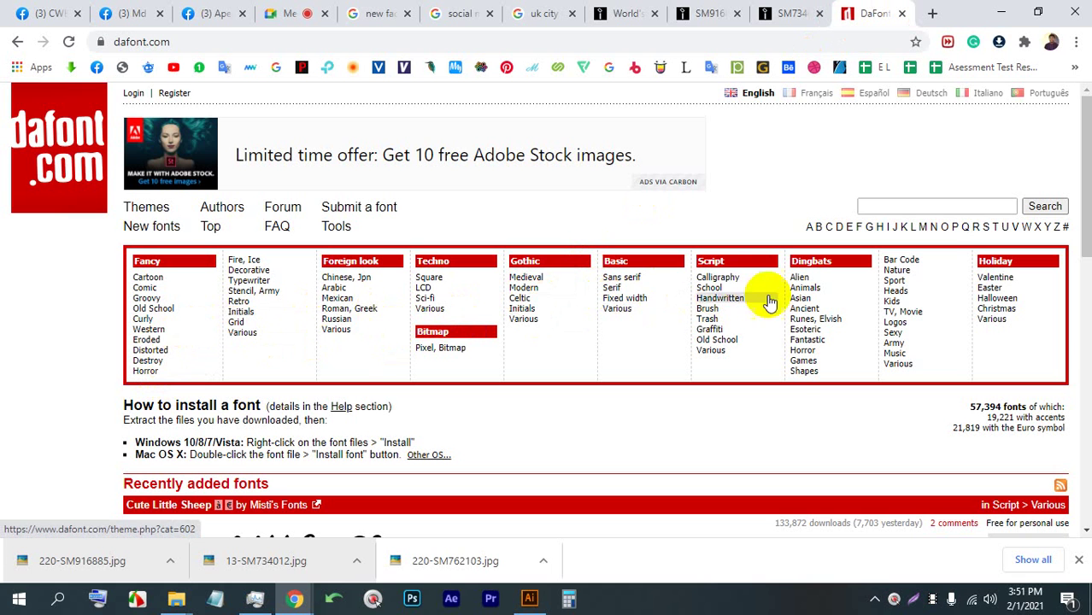
Step: Open dafont's Basic > Sans serif category and look through the fonts on offer
{"action": "left_click", "coordinate": [629, 283]}
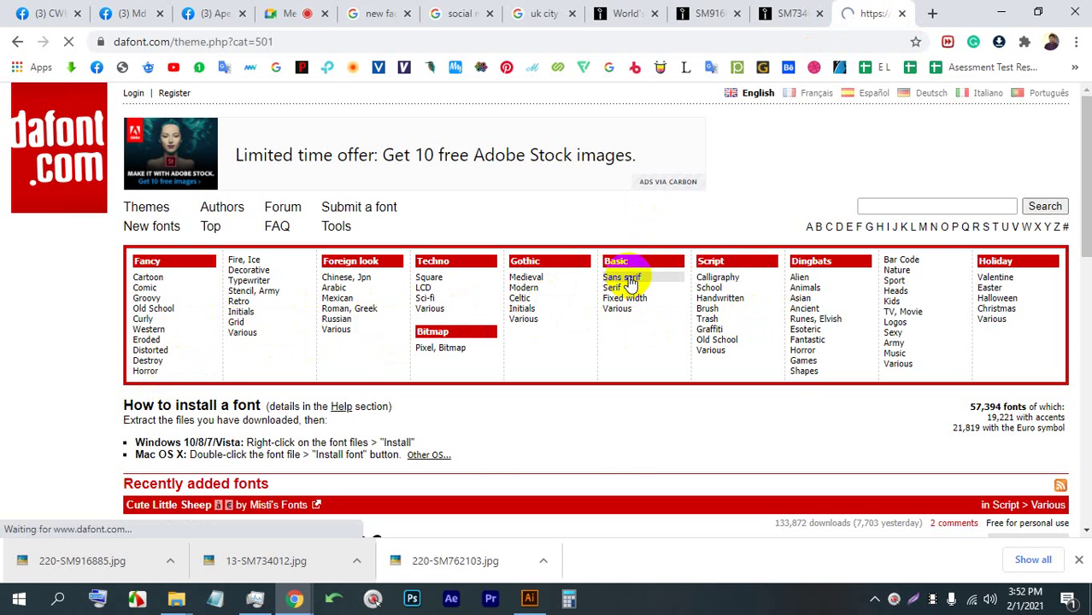
{"action": "scroll", "coordinate": [609, 309], "scroll_direction": "down", "scroll_amount": 7}
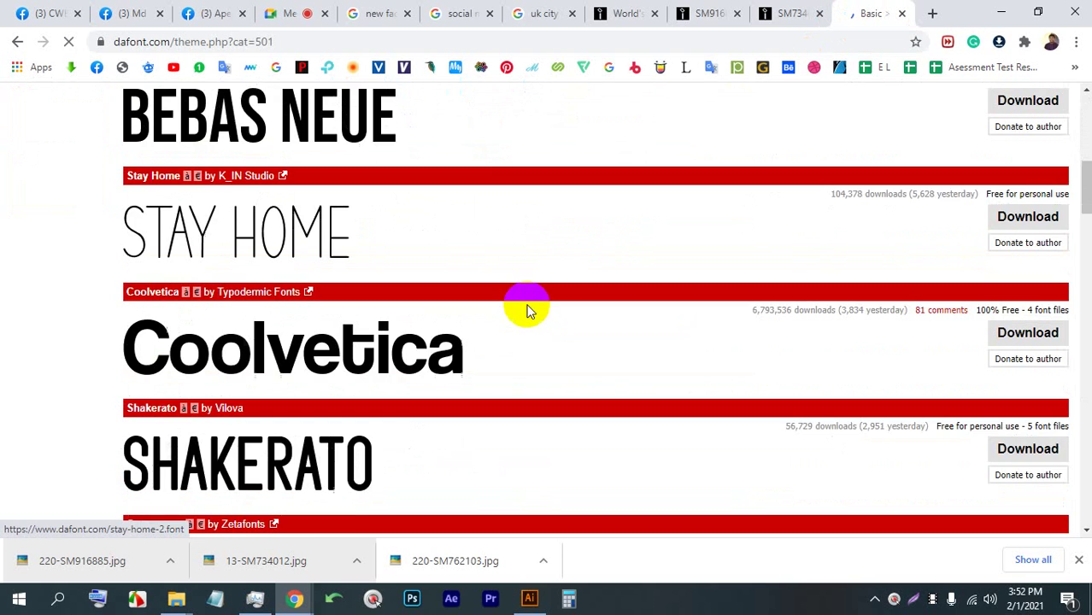
{"action": "scroll", "coordinate": [527, 311], "scroll_direction": "down", "scroll_amount": 8}
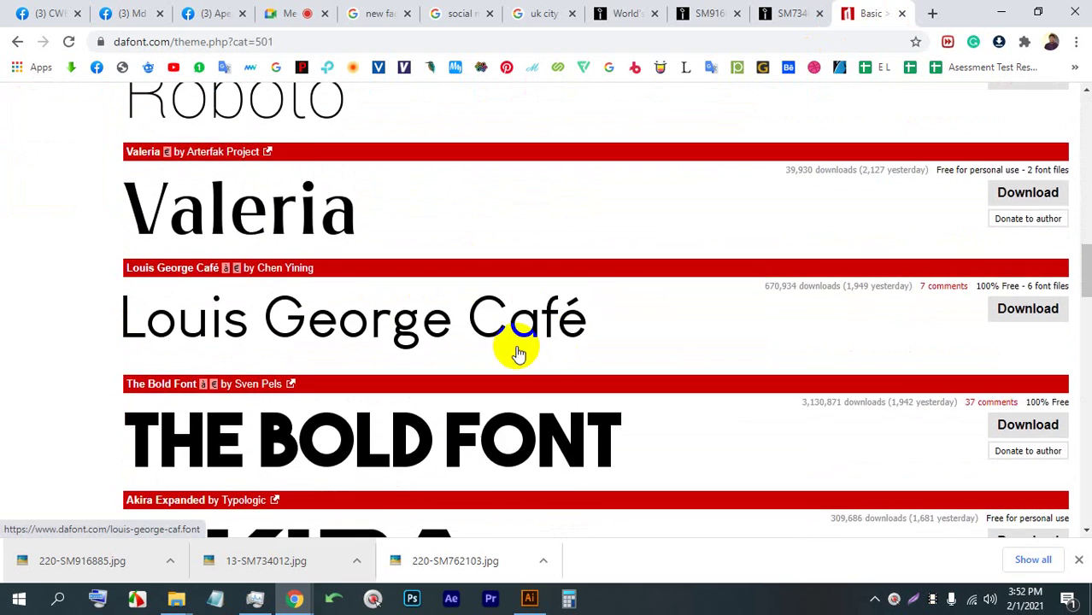
{"action": "scroll", "coordinate": [517, 350], "scroll_direction": "up", "scroll_amount": 15}
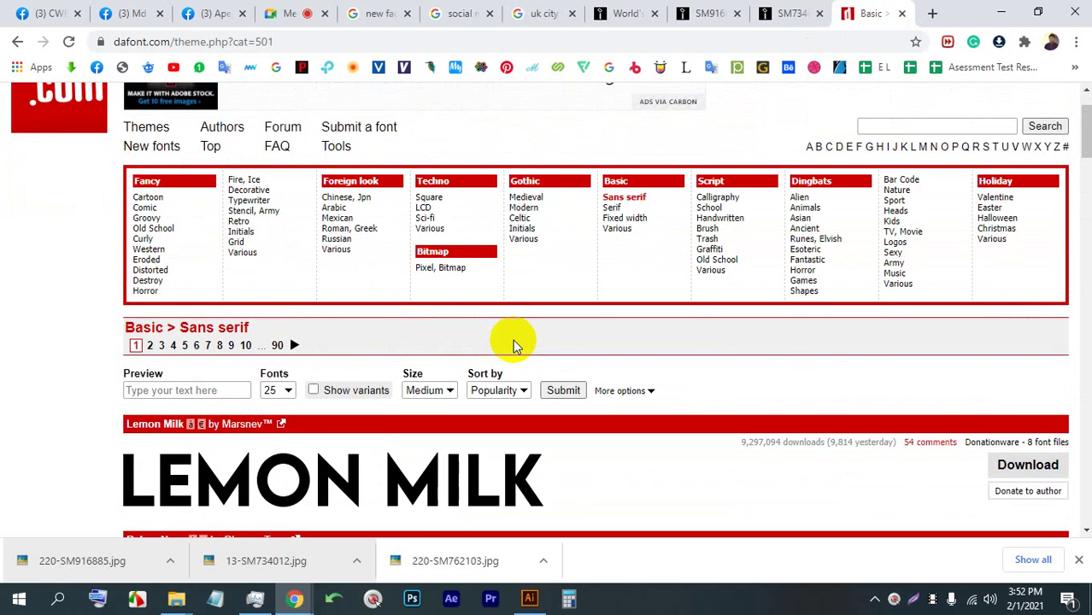
{"action": "scroll", "coordinate": [504, 214], "scroll_direction": "up", "scroll_amount": 1}
Step: Run a Google search for "fashion" in the tab showing the dafont page
{"action": "left_click", "coordinate": [475, 47]}
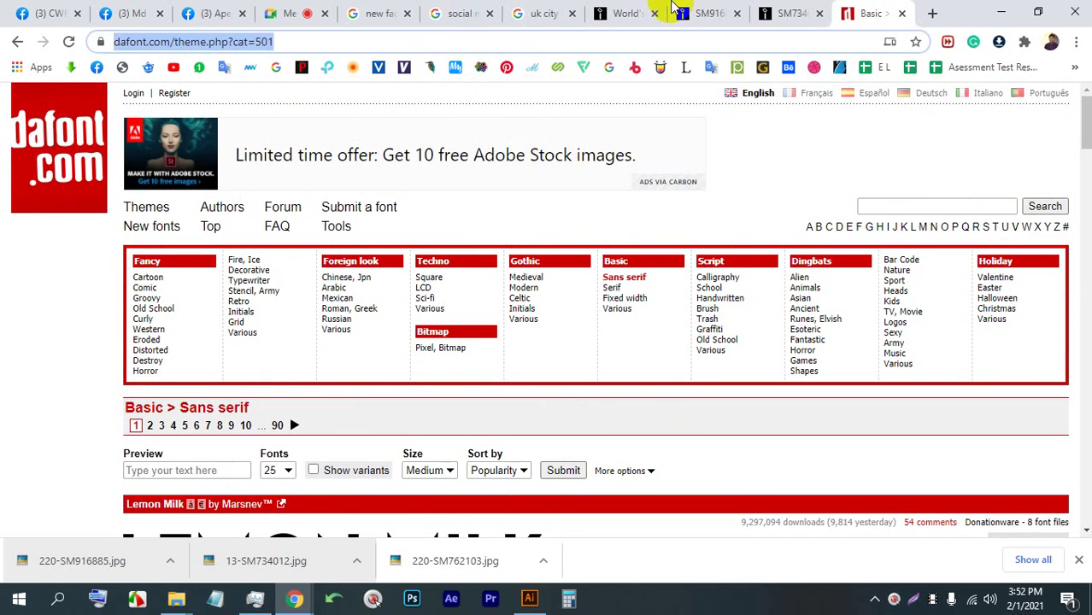
{"action": "type", "text": "f"}
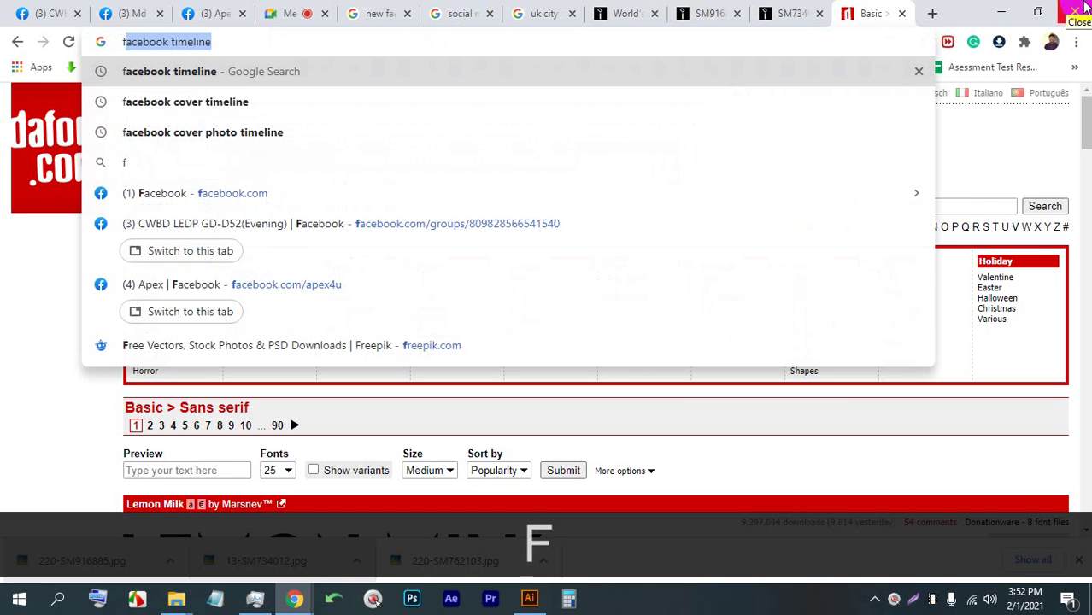
{"action": "type", "text": "as"}
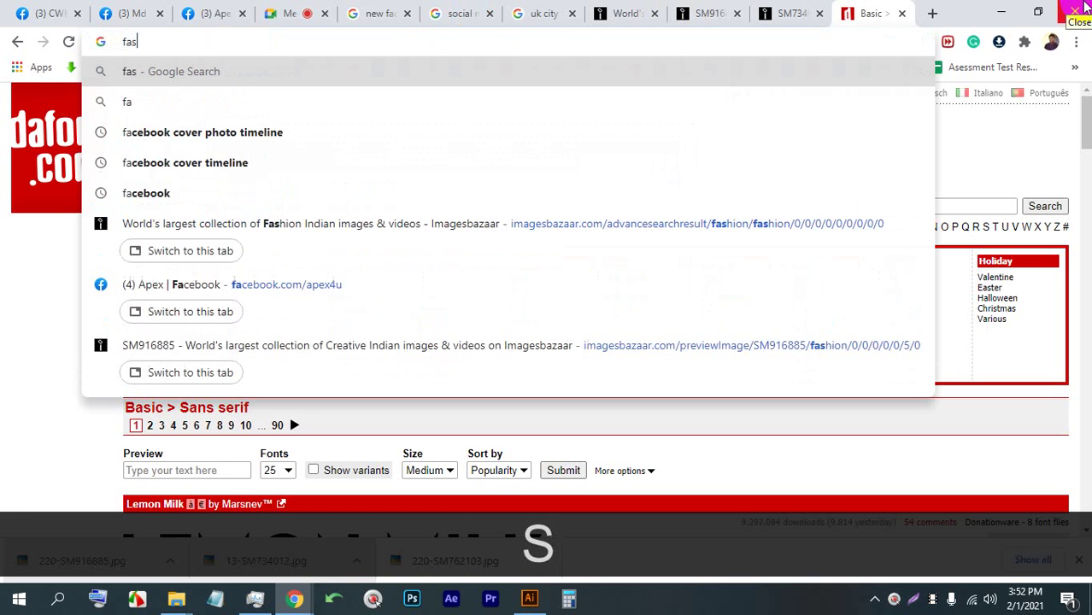
{"action": "type", "text": "hi"}
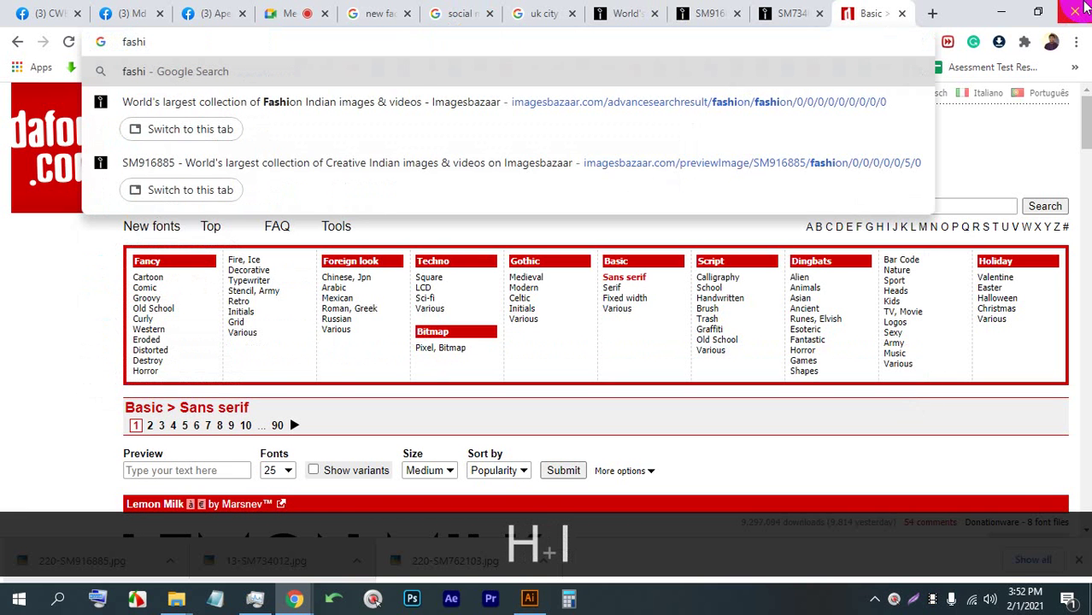
{"action": "type", "text": "on"}
{"action": "key", "text": "Return"}
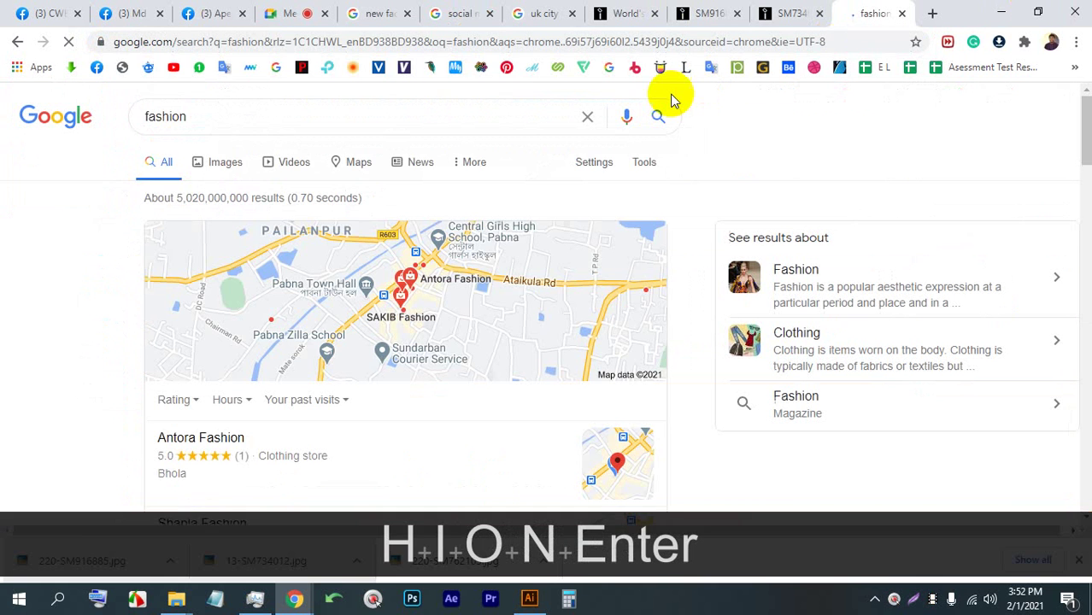
Step: Dismiss the location permission request and refine the Google search to "fashion font style"
{"action": "left_click", "coordinate": [500, 115]}
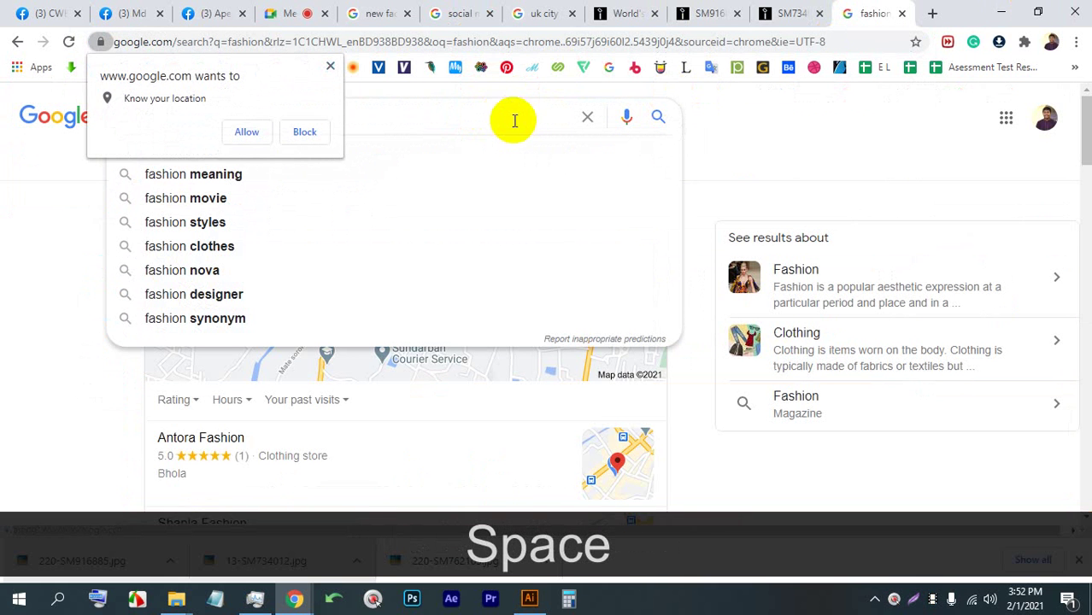
{"action": "left_click", "coordinate": [334, 67]}
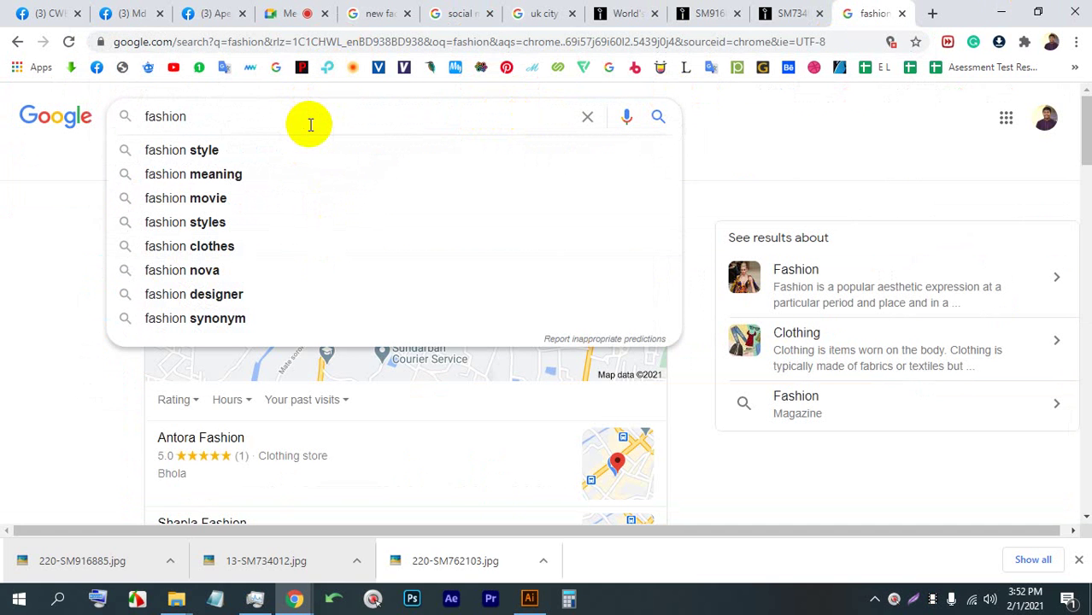
{"action": "type", "text": "font "}
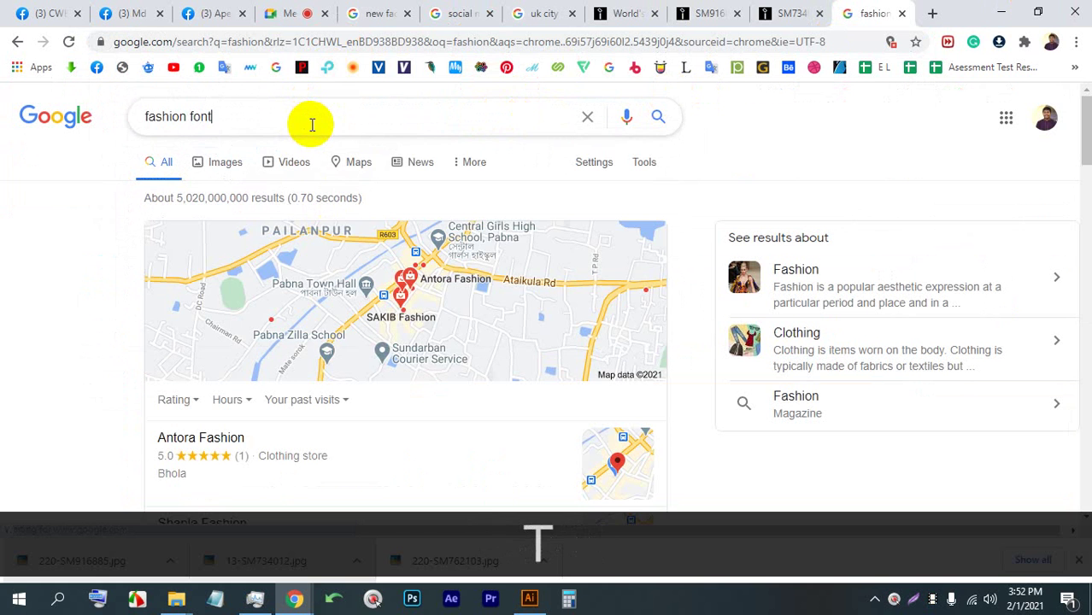
{"action": "type", "text": "style"}
{"action": "key", "text": "Return"}
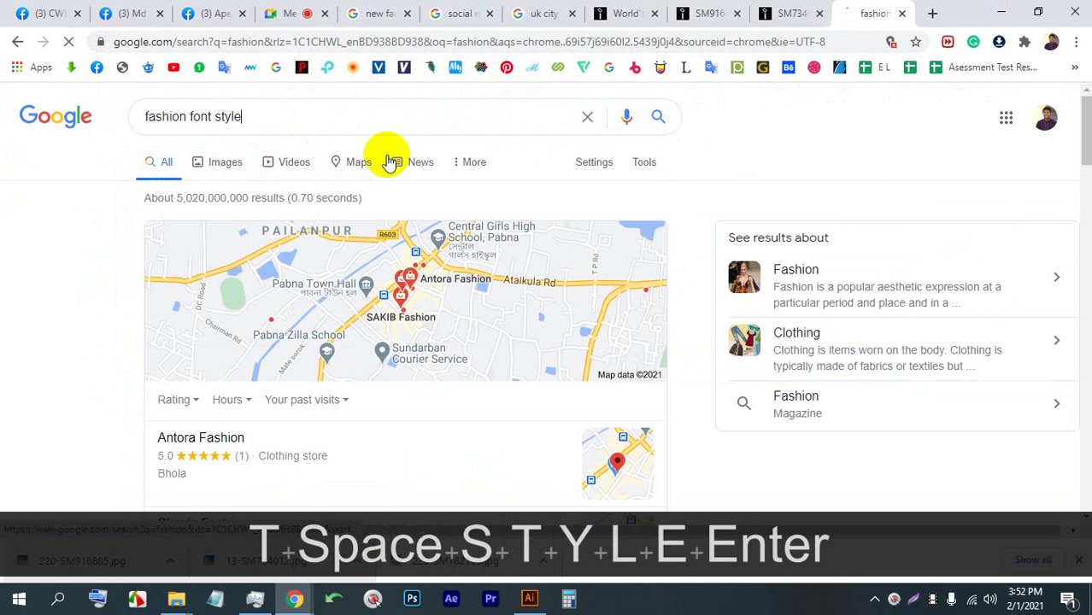
Step: Open the 1001 Fonts and FontSpace results in new tabs and look through FontSpace's fashion fonts as far as Lemon Jelly
{"action": "scroll", "coordinate": [378, 243], "scroll_direction": "down", "scroll_amount": 1}
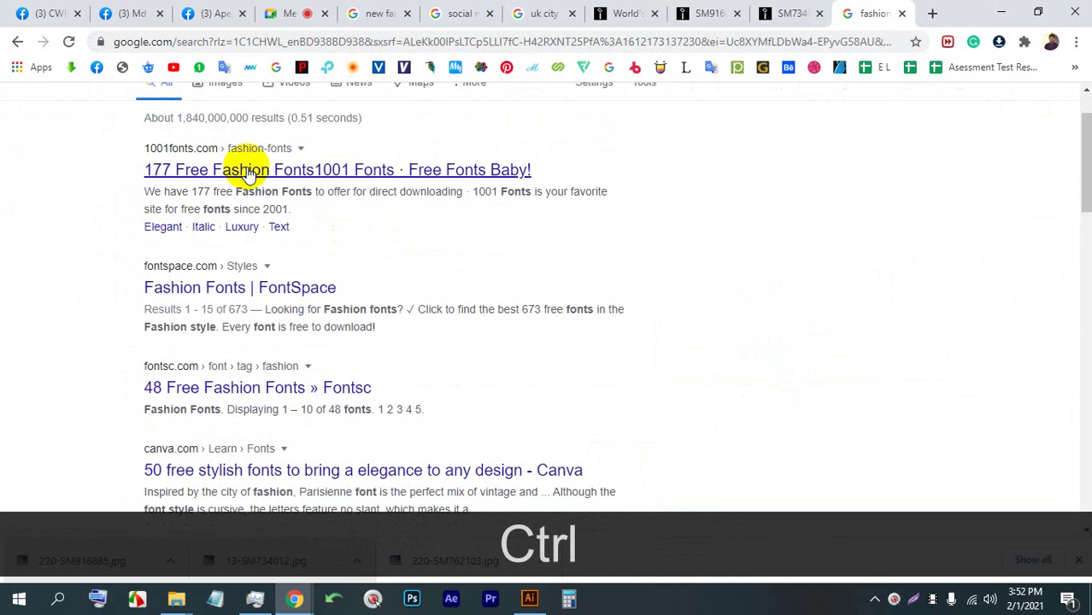
{"action": "left_click", "coordinate": [241, 272], "text": "ctrl"}
{"action": "left_click", "coordinate": [811, 11]}
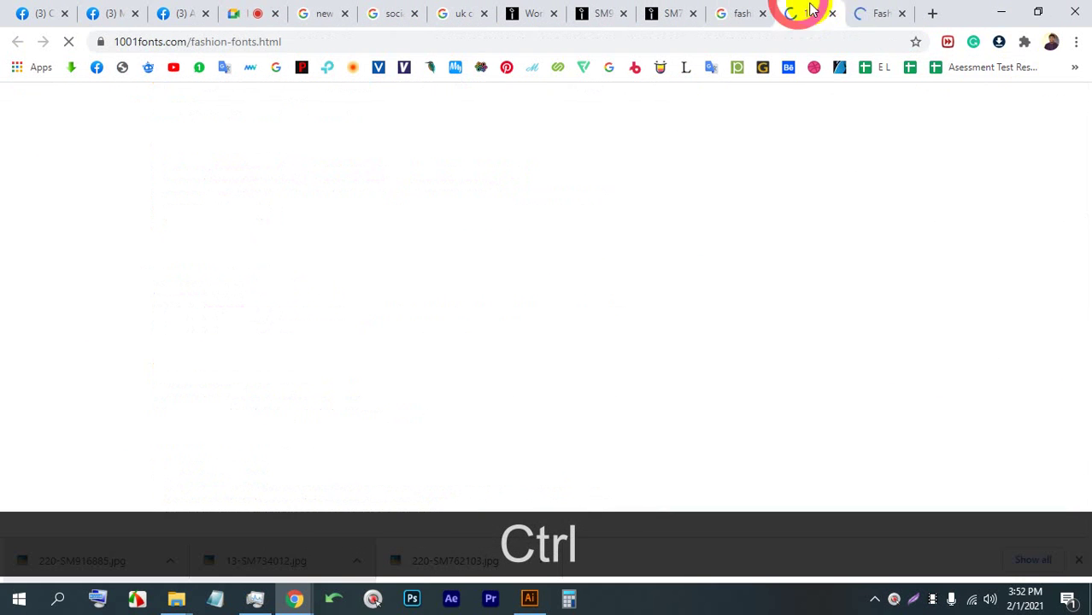
{"action": "left_click", "coordinate": [873, 11]}
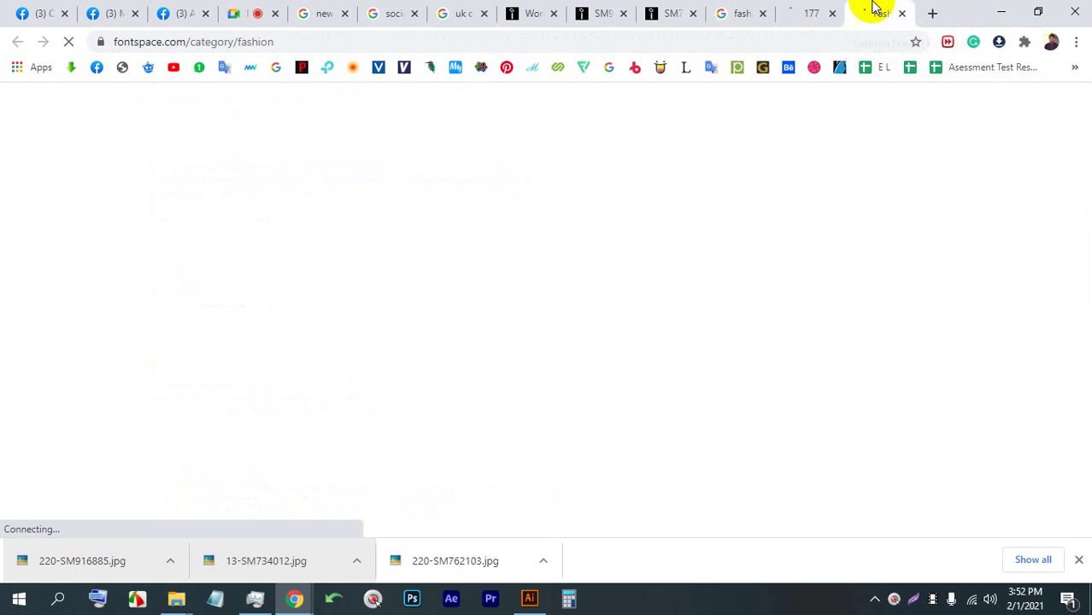
{"action": "scroll", "coordinate": [318, 345], "scroll_direction": "down", "scroll_amount": 5}
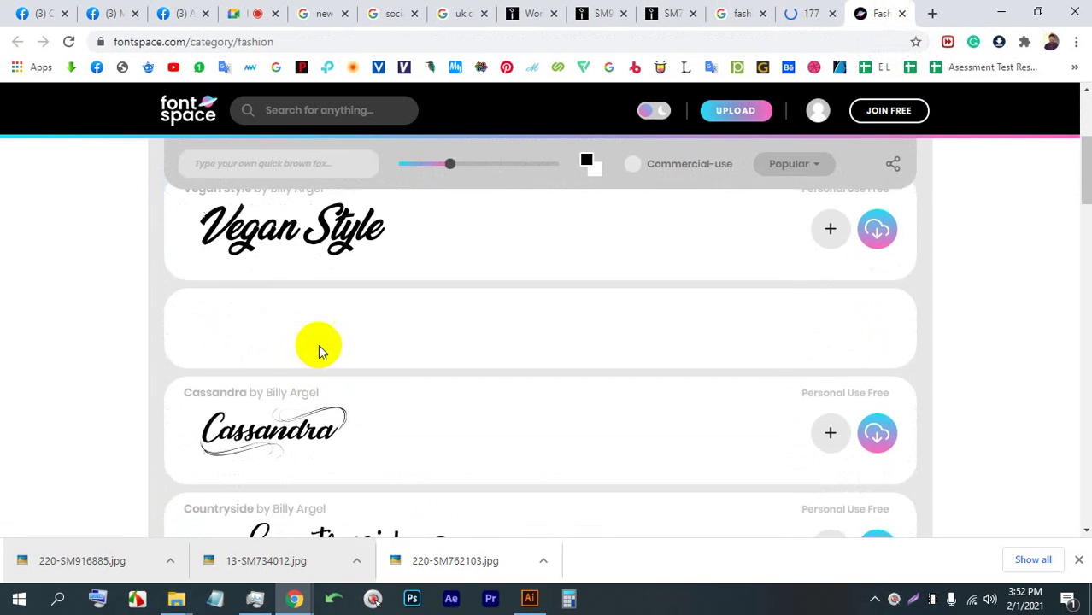
{"action": "scroll", "coordinate": [322, 345], "scroll_direction": "down", "scroll_amount": 5}
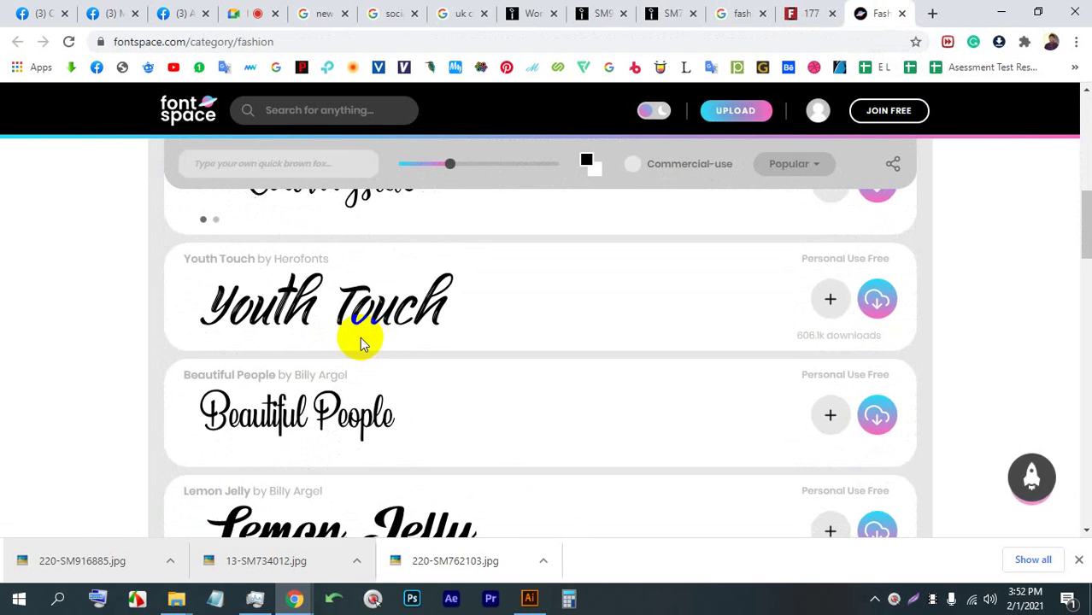
{"action": "scroll", "coordinate": [313, 390], "scroll_direction": "down", "scroll_amount": 1}
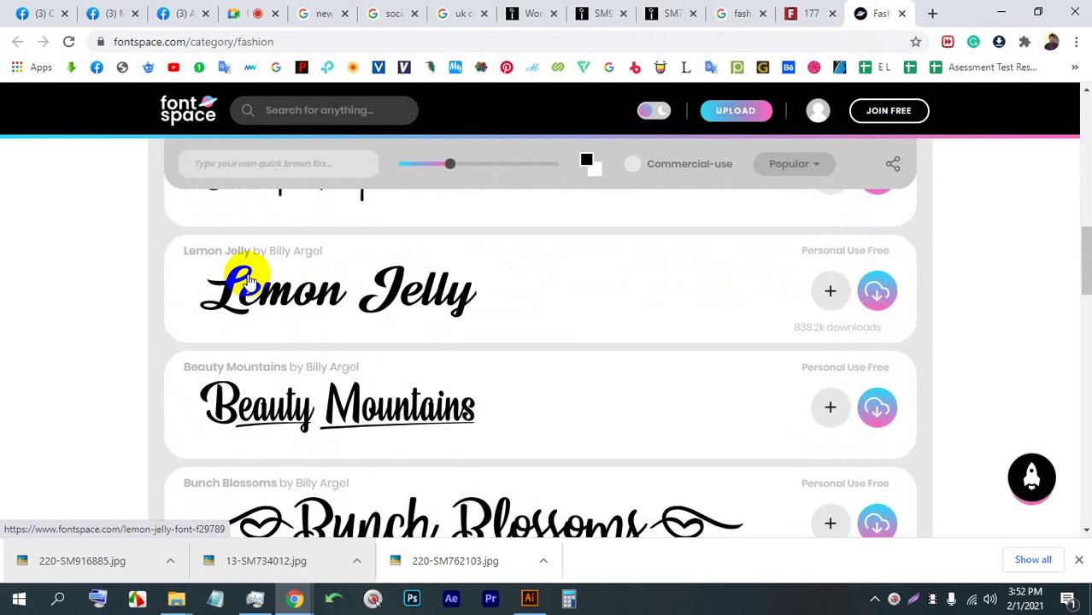
Step: Download the Lemon Jelly font, open lemon-jelly-font.zip and install its TrueType font file
{"action": "left_click", "coordinate": [876, 293]}
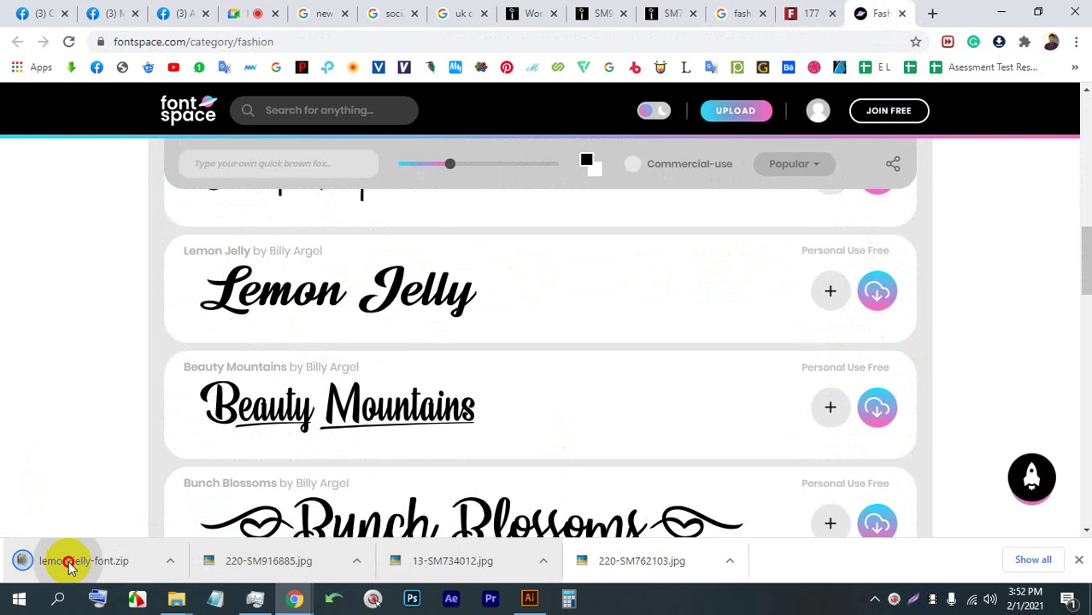
{"action": "left_click", "coordinate": [71, 567]}
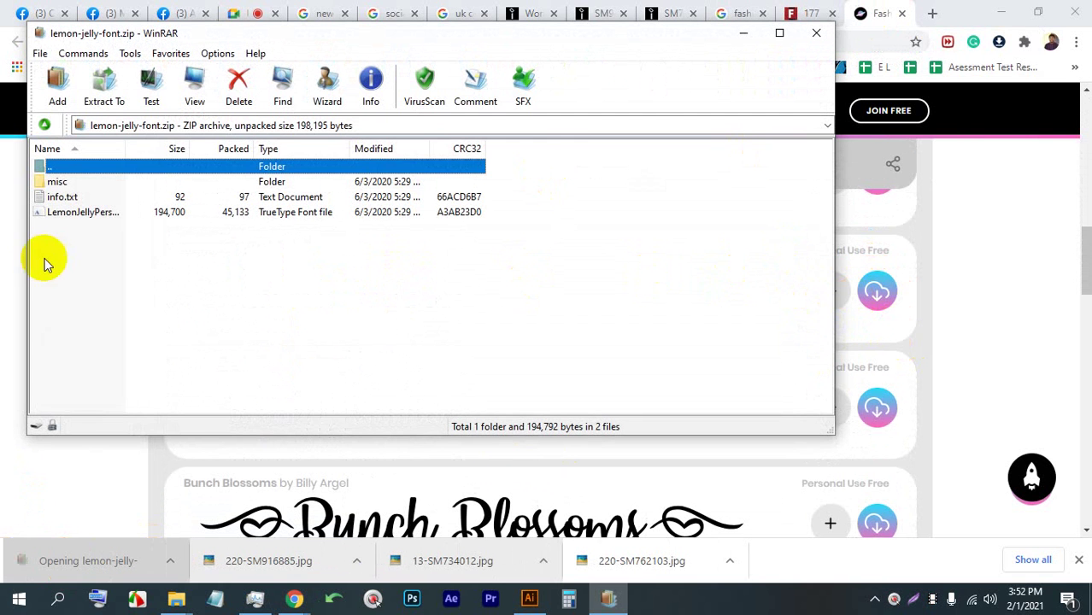
{"action": "double_click", "coordinate": [92, 213]}
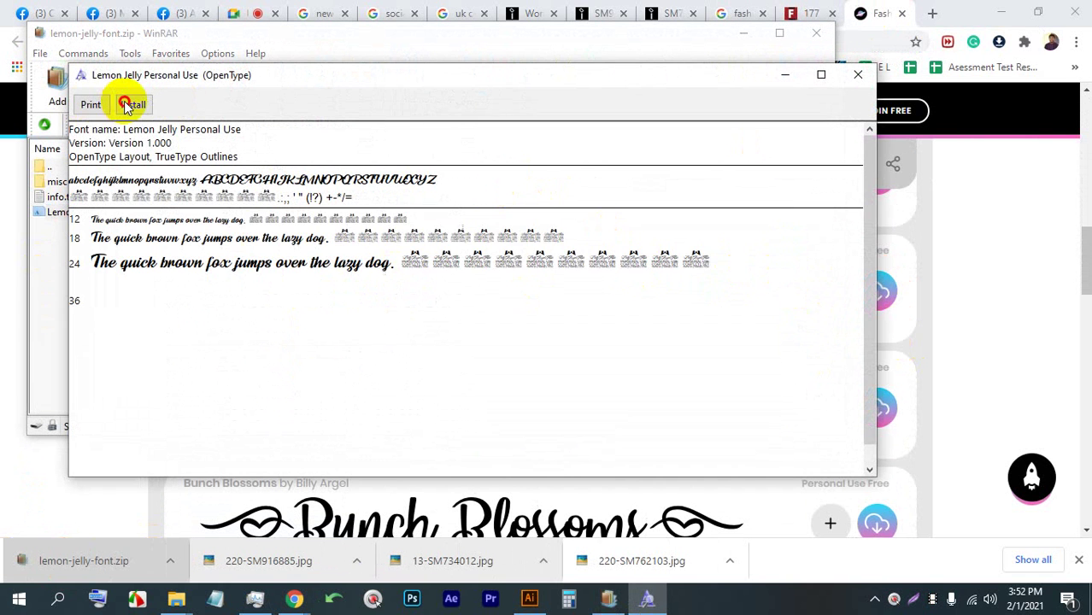
{"action": "left_click", "coordinate": [132, 104]}
{"action": "left_click", "coordinate": [1003, 245]}
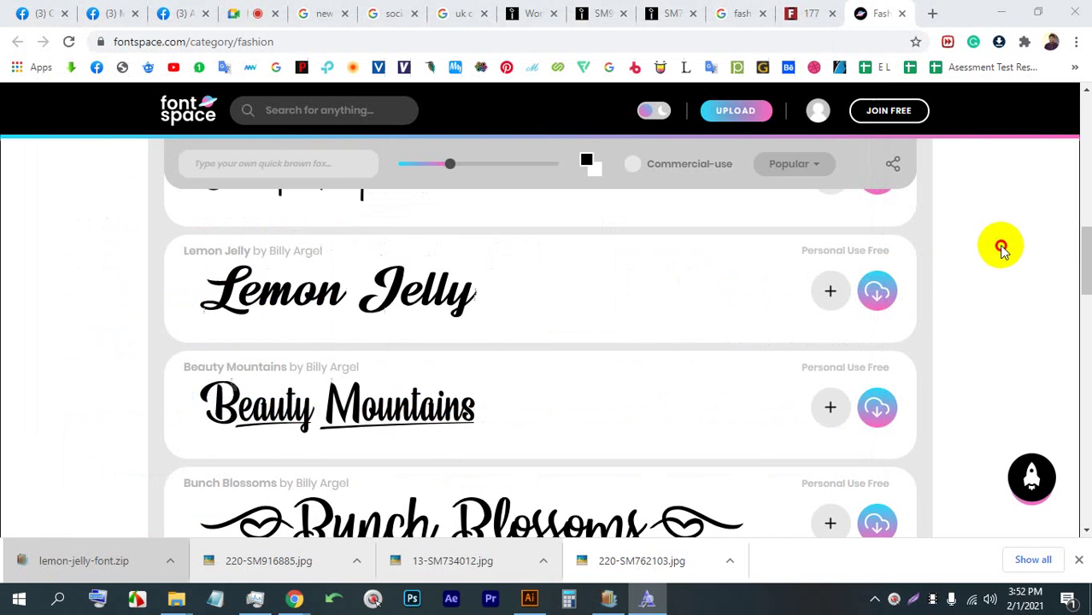
{"action": "left_click", "coordinate": [829, 291]}
{"action": "left_click", "coordinate": [725, 217]}
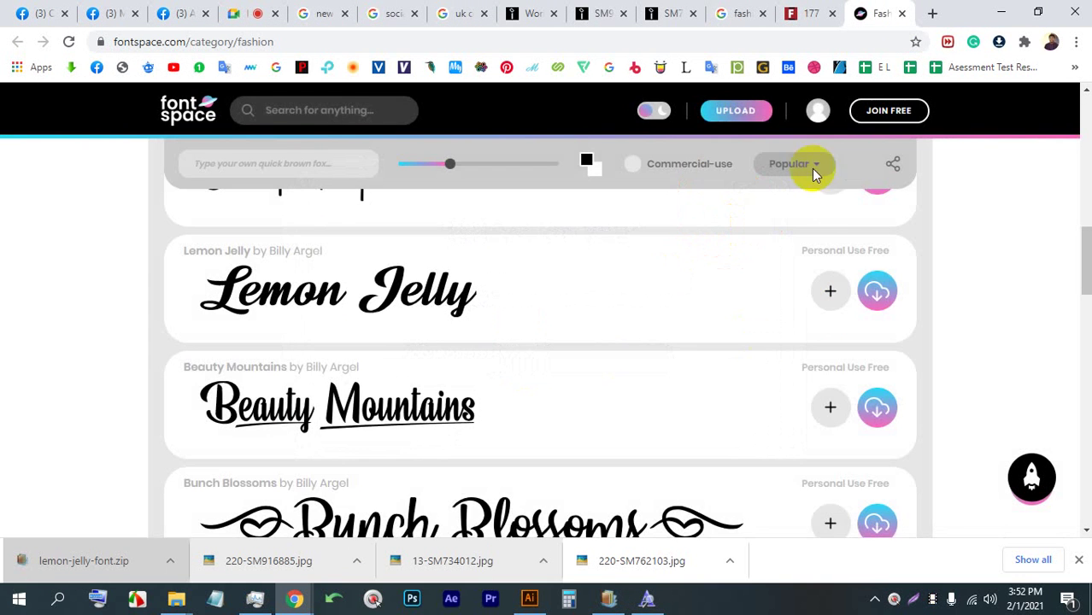
{"action": "scroll", "coordinate": [842, 316], "scroll_direction": "down", "scroll_amount": 2}
{"action": "left_click", "coordinate": [826, 366]}
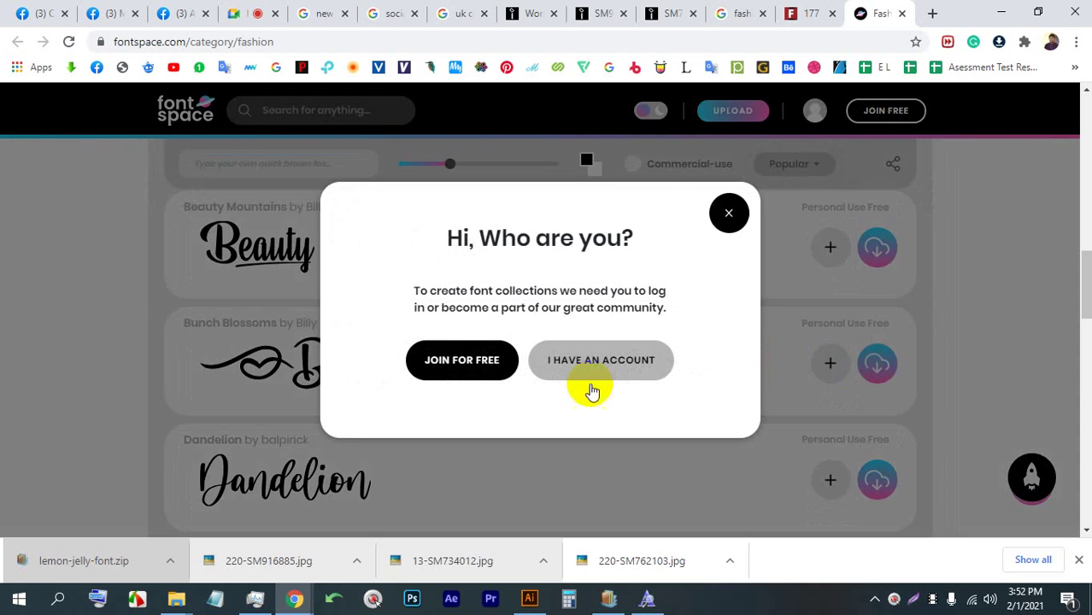
{"action": "left_click", "coordinate": [915, 342]}
{"action": "scroll", "coordinate": [861, 152], "scroll_direction": "down", "scroll_amount": 2}
{"action": "scroll", "coordinate": [881, 179], "scroll_direction": "up", "scroll_amount": 8}
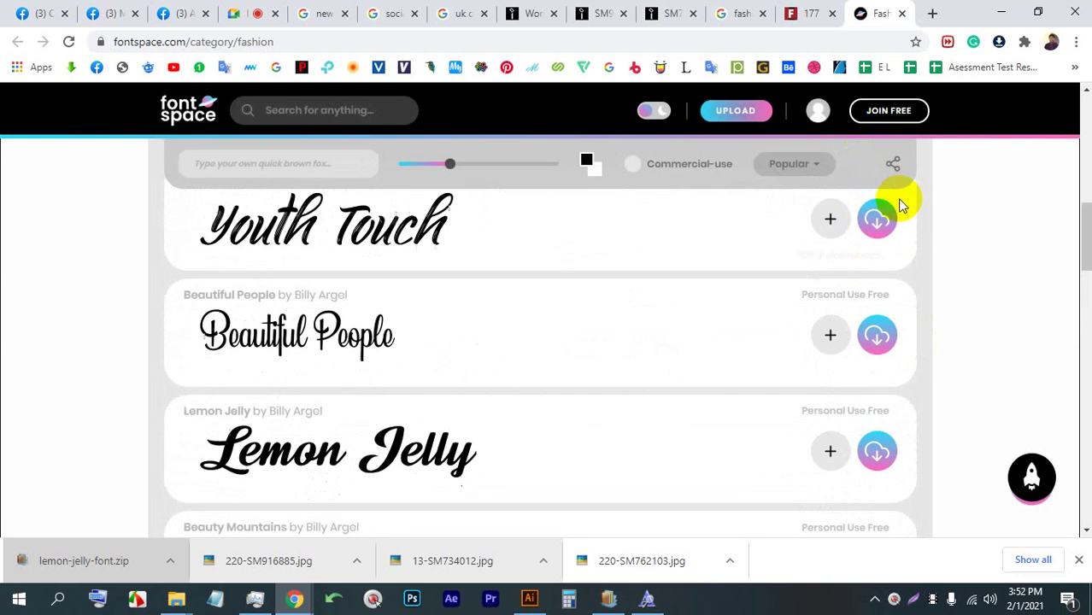
Step: Switch to Illustrator and set the Fashion text's font to Lemon Jelly Personal Use
{"action": "left_click", "coordinate": [134, 556]}
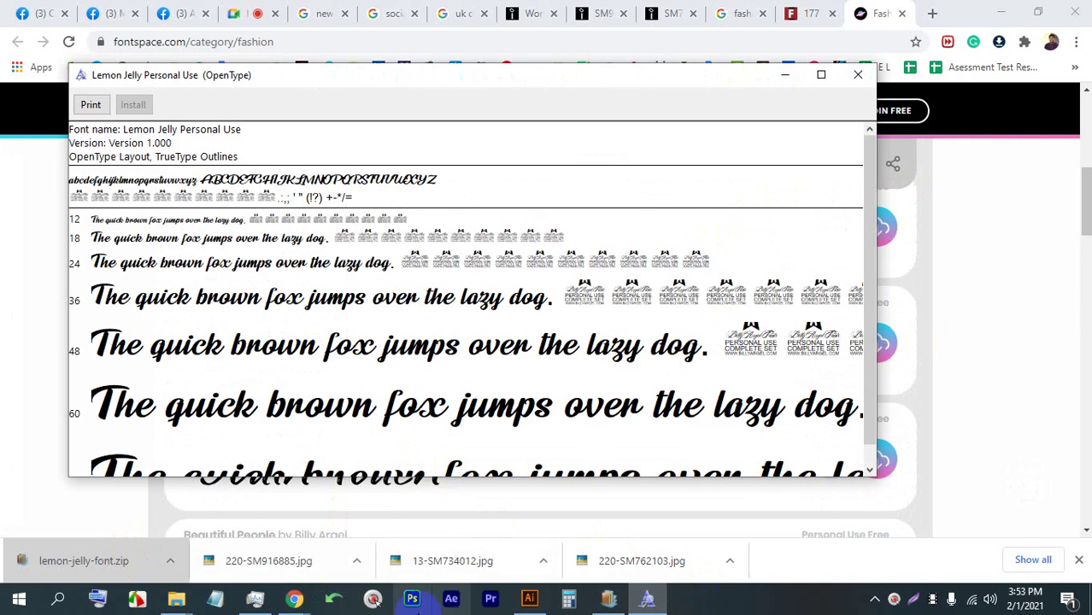
{"action": "left_click", "coordinate": [294, 598]}
{"action": "left_click", "coordinate": [527, 598]}
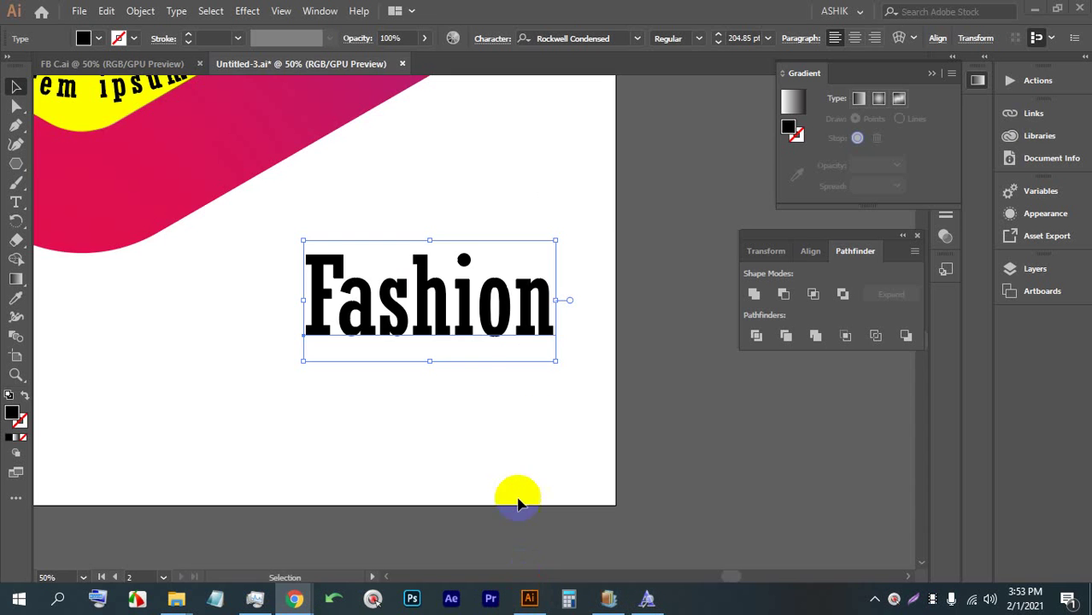
{"action": "scroll", "coordinate": [554, 393], "scroll_direction": "down", "scroll_amount": 4}
{"action": "scroll", "coordinate": [522, 386], "scroll_direction": "up", "scroll_amount": 4}
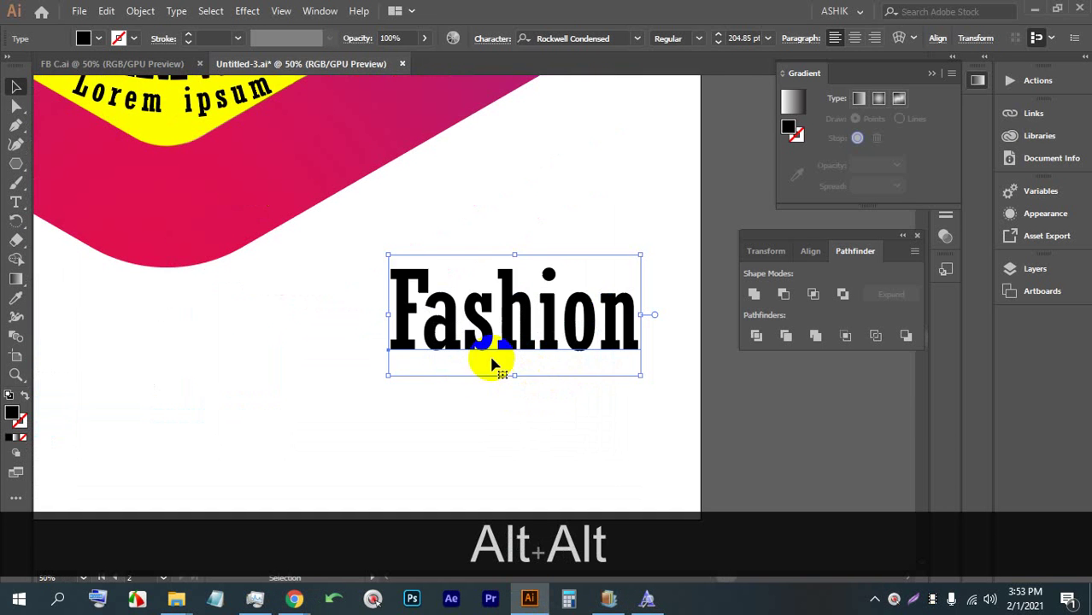
{"action": "double_click", "coordinate": [494, 313]}
{"action": "double_click", "coordinate": [495, 313]}
{"action": "left_click", "coordinate": [550, 38]}
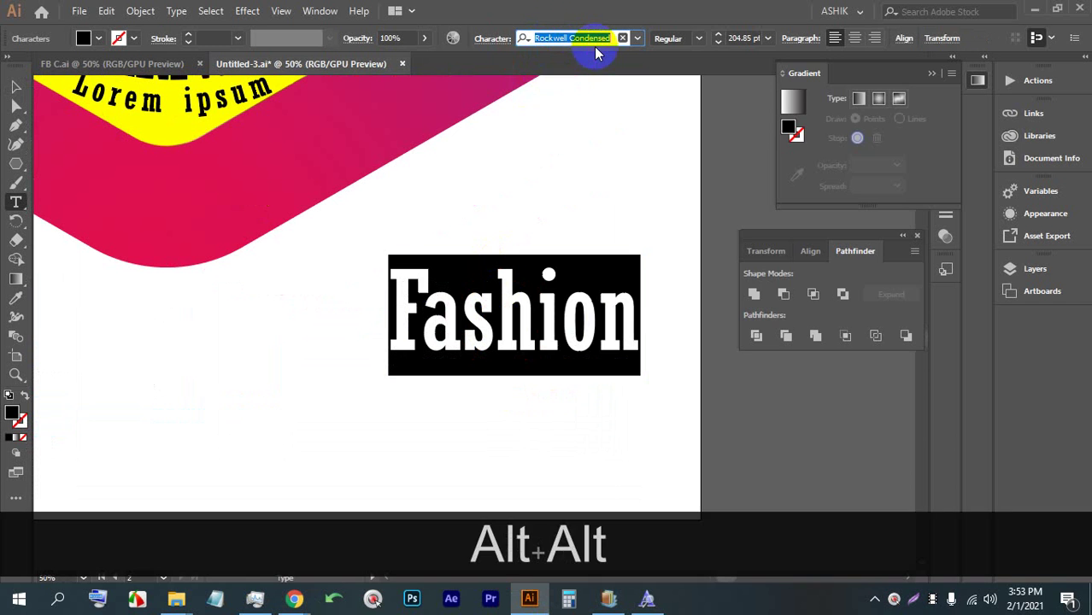
{"action": "type", "text": "lem"}
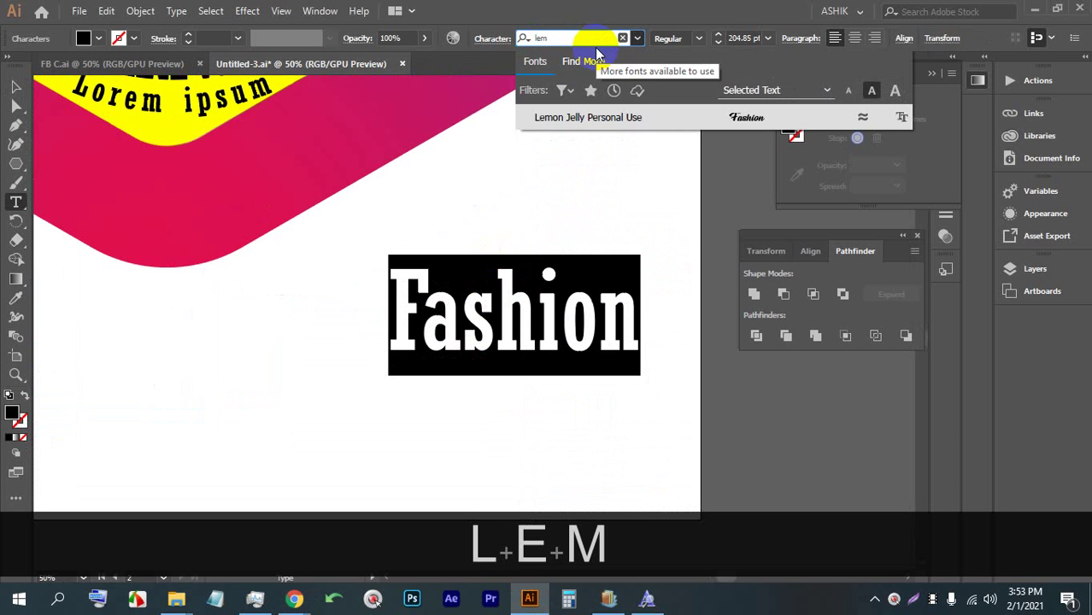
{"action": "left_click", "coordinate": [589, 117]}
Step: Enlarge the Fashion text proportionally to 291.03 pt in the white area below the pink shape
{"action": "left_click", "coordinate": [16, 86]}
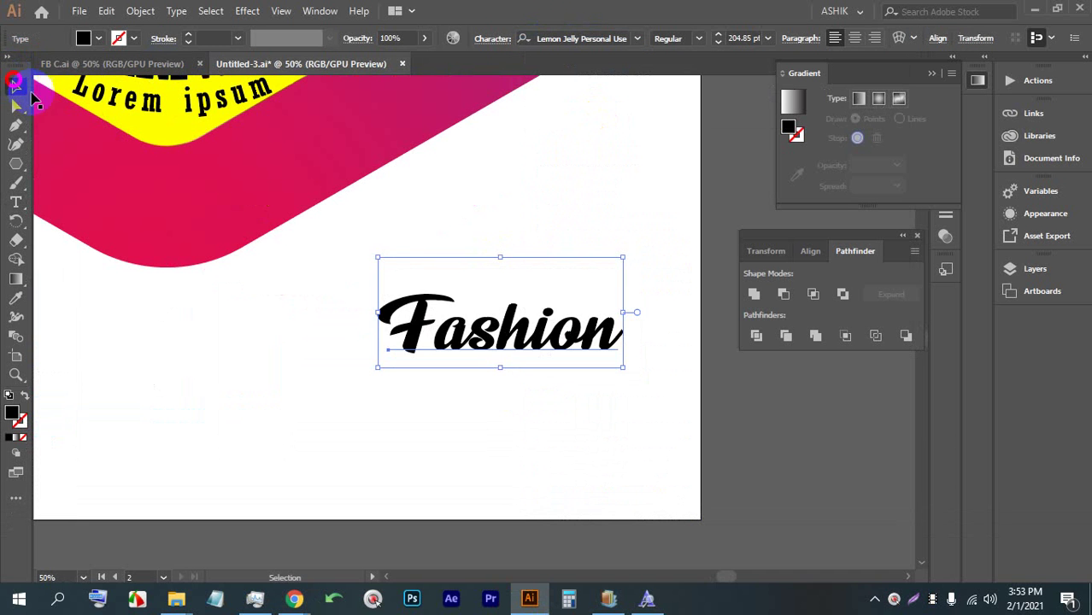
{"action": "left_click_drag", "start_coordinate": [500, 369], "coordinate": [496, 415]}
{"action": "left_click_drag", "start_coordinate": [508, 377], "coordinate": [509, 367]}
Step: Recolour the Fashion text with a magenta-pink fill swatch to suit the gradient shape above it
{"action": "left_click", "coordinate": [15, 299]}
{"action": "left_click", "coordinate": [185, 210]}
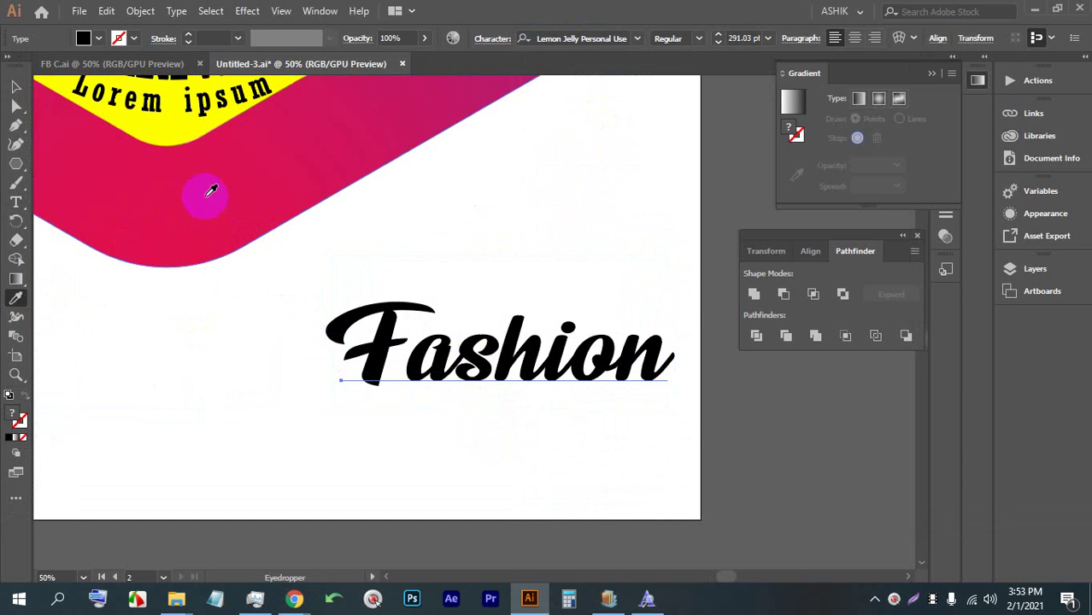
{"action": "left_click", "coordinate": [176, 144]}
{"action": "left_click", "coordinate": [96, 39]}
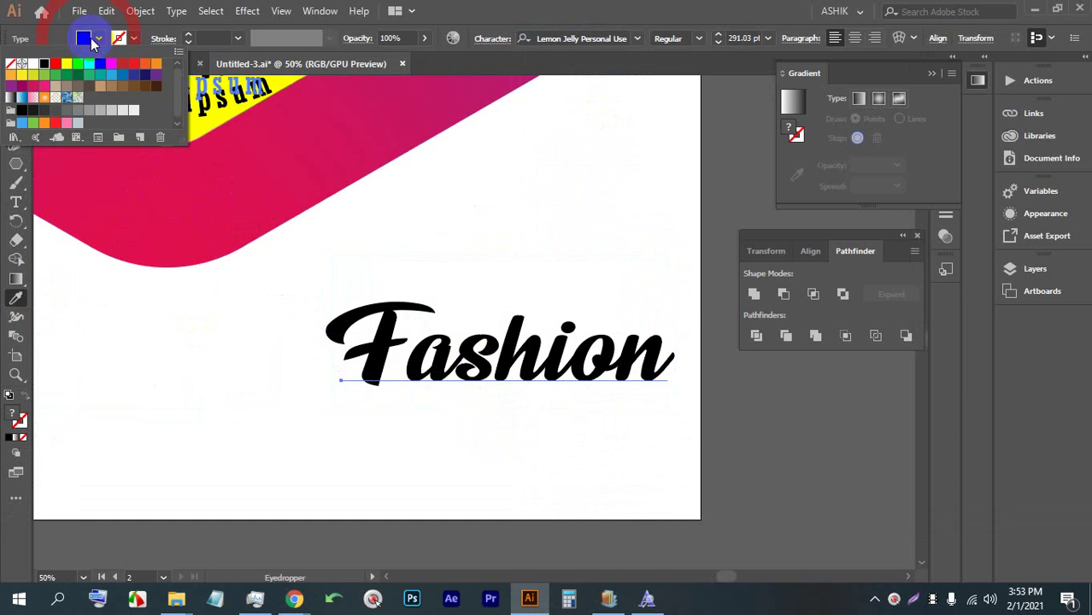
{"action": "left_click", "coordinate": [45, 86]}
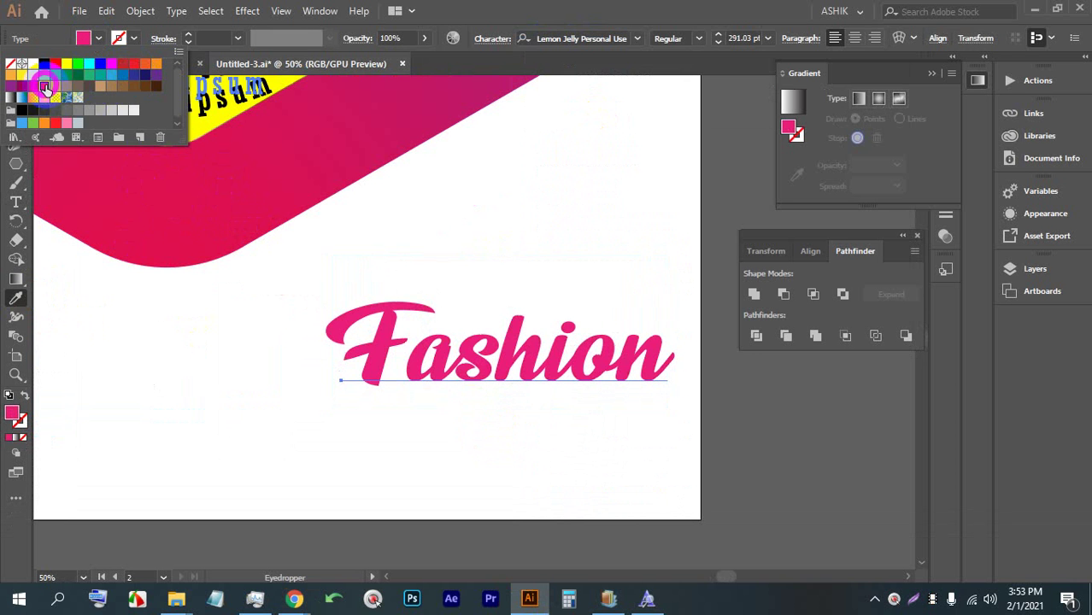
{"action": "key", "text": "Escape"}
Step: Resize the Fashion text proportionally to 268.06 pt and place it near the artboard's lower-right corner
{"action": "left_click", "coordinate": [15, 87]}
{"action": "left_click", "coordinate": [336, 305]}
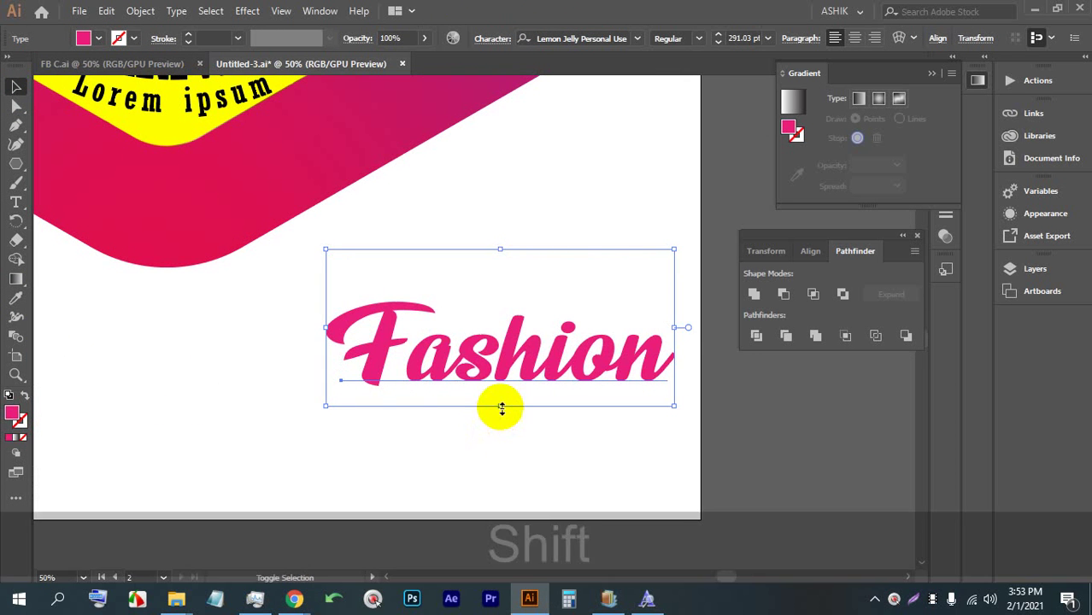
{"action": "left_click_drag", "start_coordinate": [502, 410], "coordinate": [505, 402]}
{"action": "scroll", "coordinate": [534, 359], "scroll_direction": "down", "scroll_amount": 2}
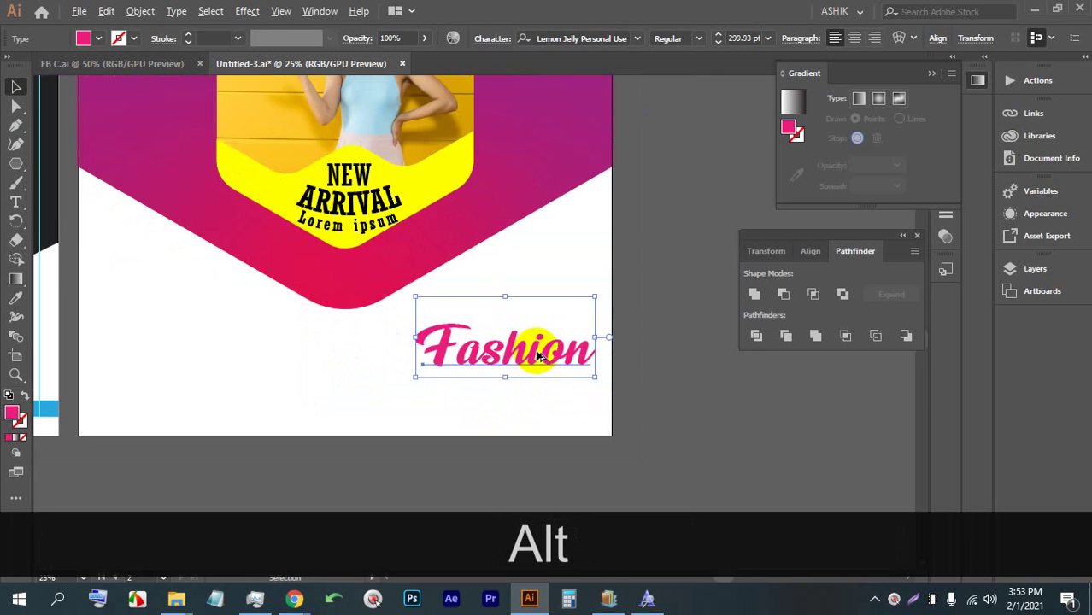
{"action": "scroll", "coordinate": [538, 355], "scroll_direction": "down", "scroll_amount": 1}
{"action": "scroll", "coordinate": [539, 355], "scroll_direction": "up", "scroll_amount": 2}
{"action": "mouse_move", "coordinate": [547, 359]}
{"action": "left_mouse_down"}
{"action": "mouse_move", "coordinate": [534, 351]}
{"action": "mouse_move", "coordinate": [547, 360]}
{"action": "left_mouse_up"}
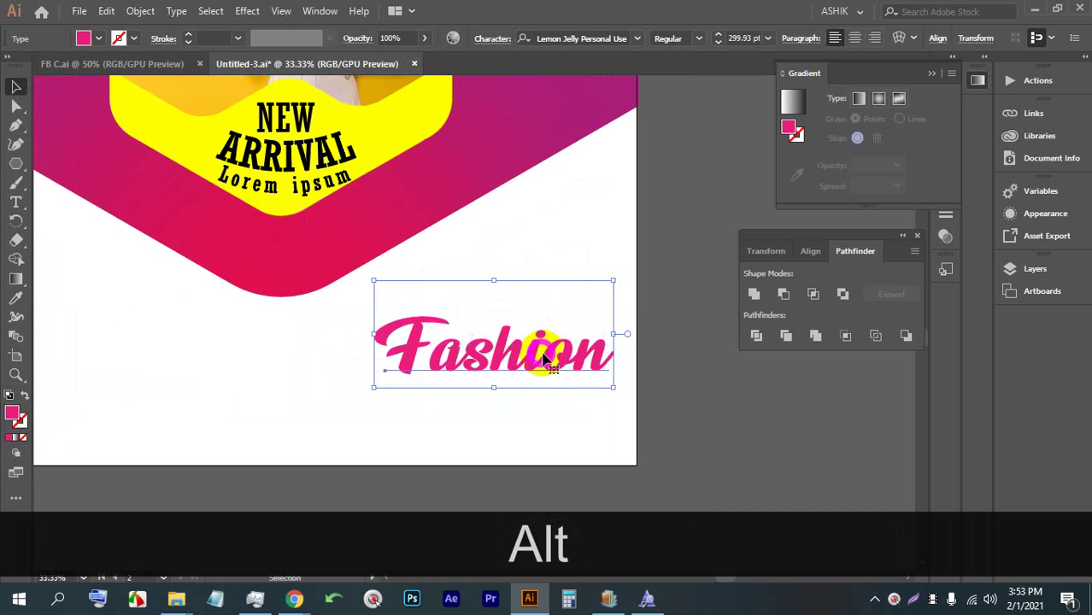
{"action": "left_click_drag", "start_coordinate": [490, 280], "coordinate": [498, 346]}
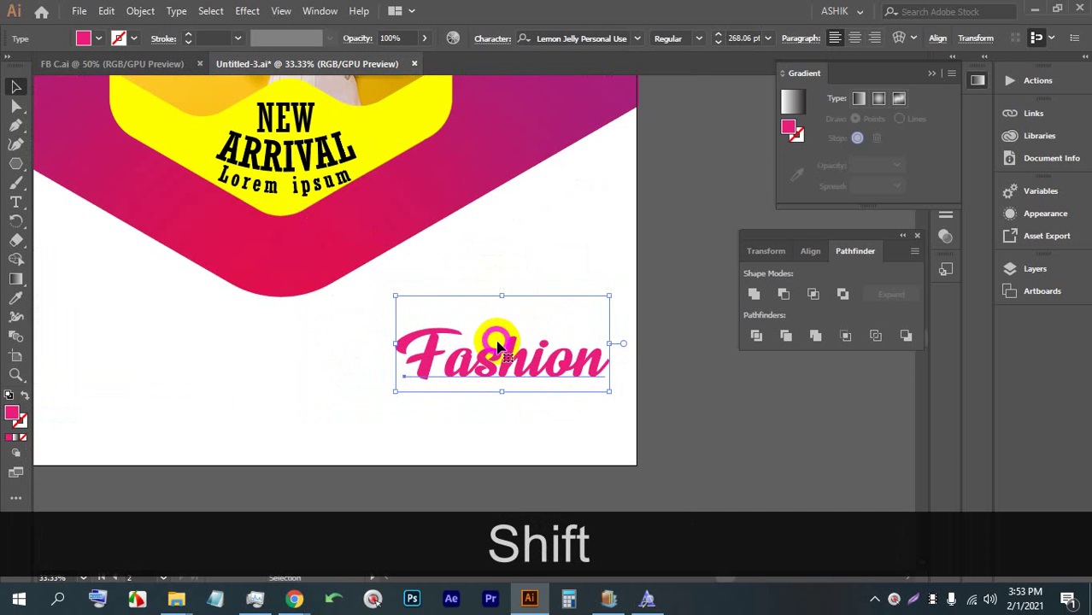
Step: Add a Lorem ipsum placeholder point text below the Fashion text near the artboard's lower-right edge
{"action": "scroll", "coordinate": [532, 393], "scroll_direction": "up", "scroll_amount": 1}
{"action": "left_click_drag", "start_coordinate": [538, 406], "coordinate": [527, 401]}
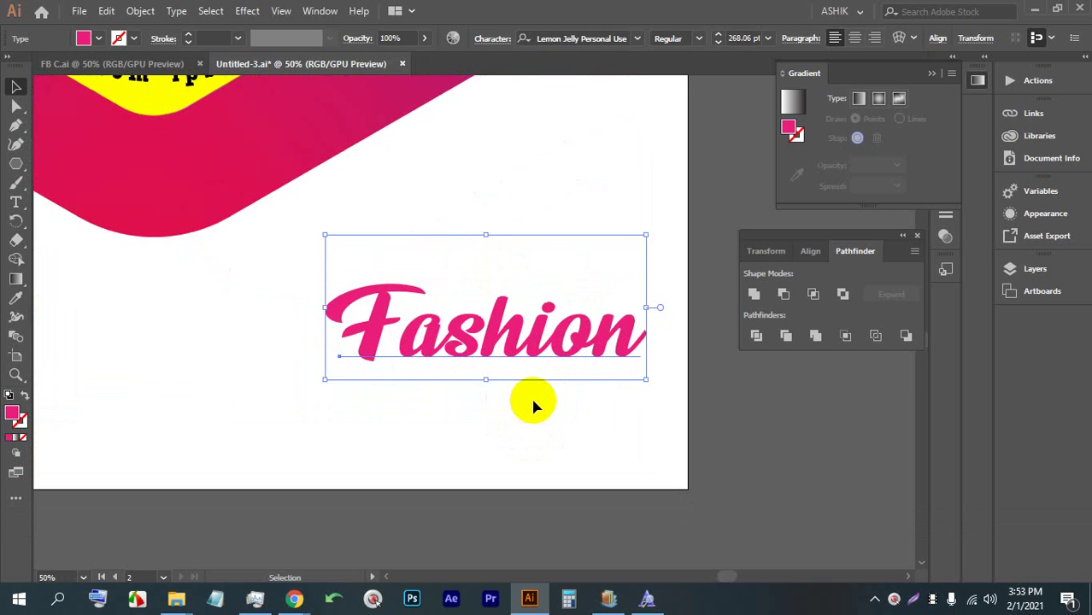
{"action": "scroll", "coordinate": [505, 355], "scroll_direction": "down", "scroll_amount": 1}
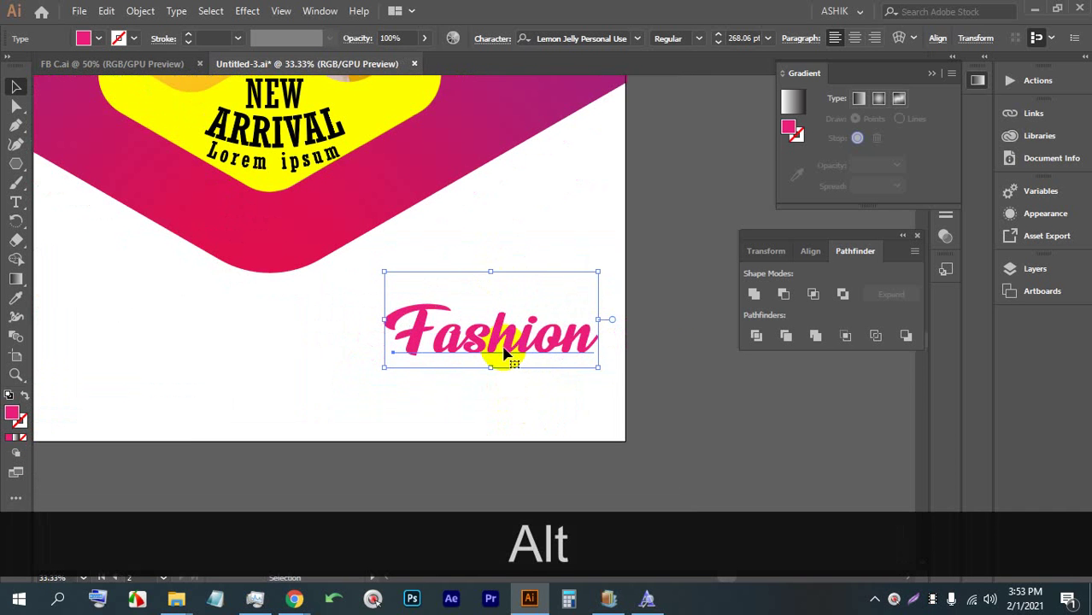
{"action": "scroll", "coordinate": [506, 329], "scroll_direction": "down", "scroll_amount": 1}
{"action": "left_click_drag", "start_coordinate": [521, 275], "coordinate": [528, 274]}
{"action": "left_click", "coordinate": [17, 201]}
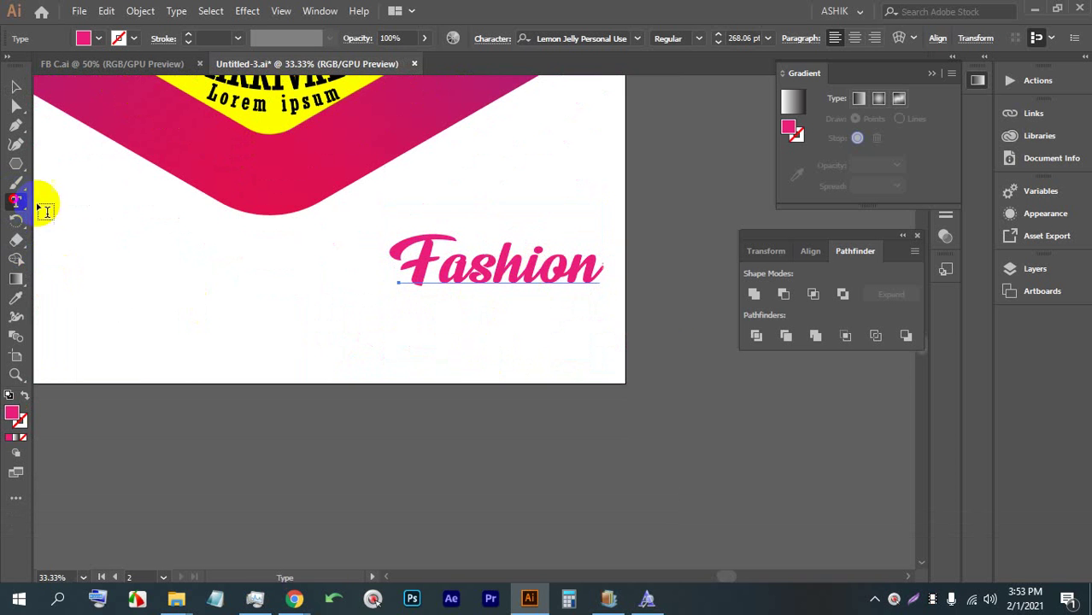
{"action": "left_click", "coordinate": [548, 328]}
{"action": "left_click", "coordinate": [16, 86]}
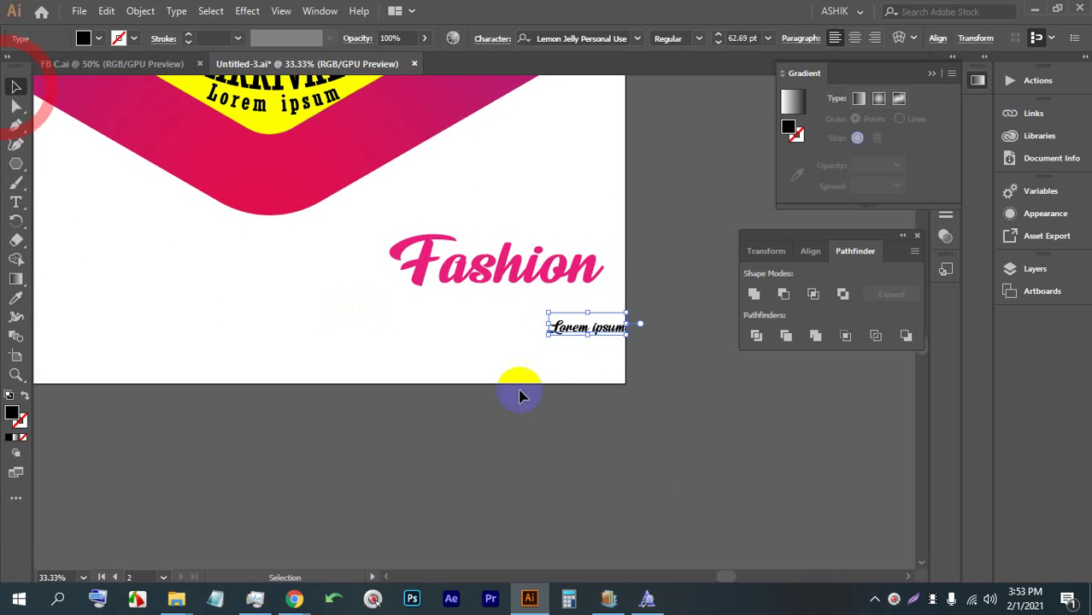
Step: Enlarge the Lorem ipsum text to 75.46 pt and place it just below the right half of the Fashion text
{"action": "left_click_drag", "start_coordinate": [585, 327], "coordinate": [509, 338]}
{"action": "key", "text": "ctrl+z"}
{"action": "scroll", "coordinate": [542, 315], "scroll_direction": "up", "scroll_amount": 3}
{"action": "left_click_drag", "start_coordinate": [556, 308], "coordinate": [526, 328]}
{"action": "mouse_move", "coordinate": [552, 316]}
{"action": "left_mouse_down"}
{"action": "mouse_move", "coordinate": [537, 295]}
{"action": "mouse_move", "coordinate": [549, 307]}
{"action": "left_mouse_up"}
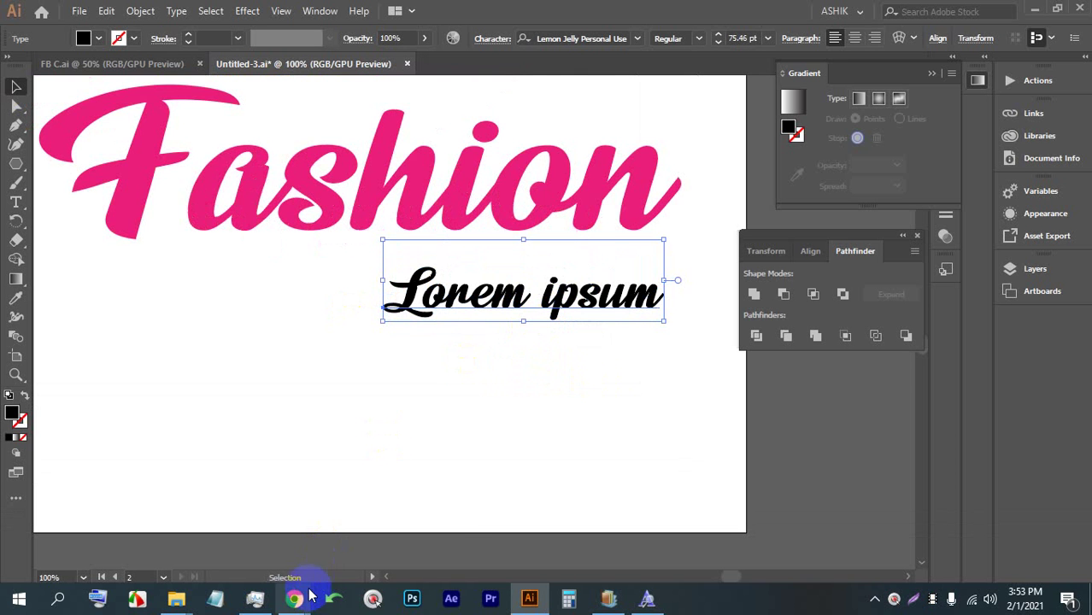
Step: Check the Google Meet call in Chrome and return to the Illustrator artboard
{"action": "mouse_move", "coordinate": [294, 599]}
{"action": "left_click", "coordinate": [252, 535]}
{"action": "left_click", "coordinate": [195, 10]}
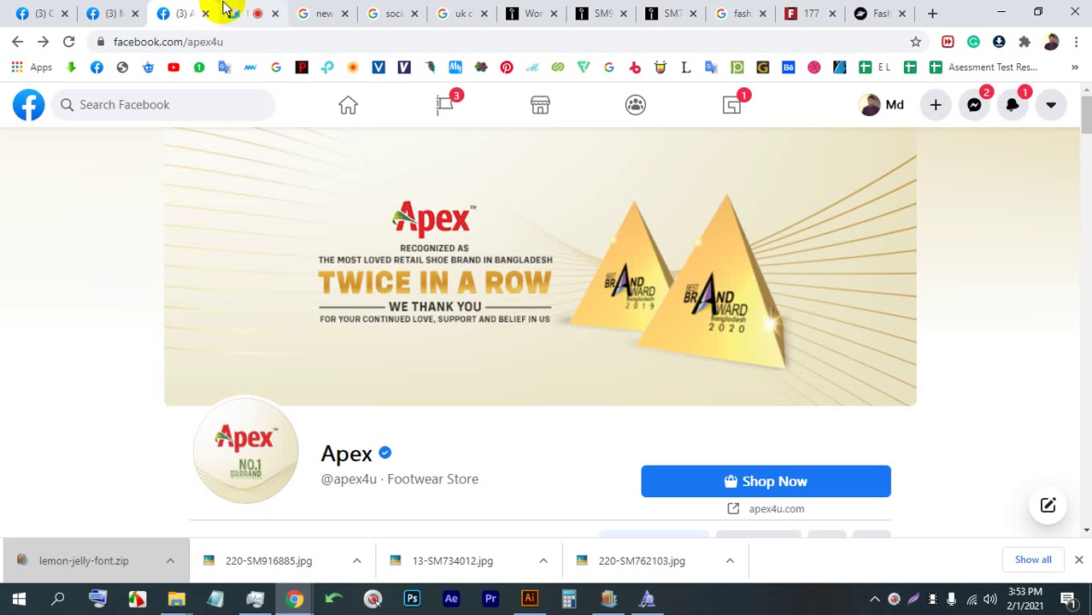
{"action": "left_click", "coordinate": [256, 11]}
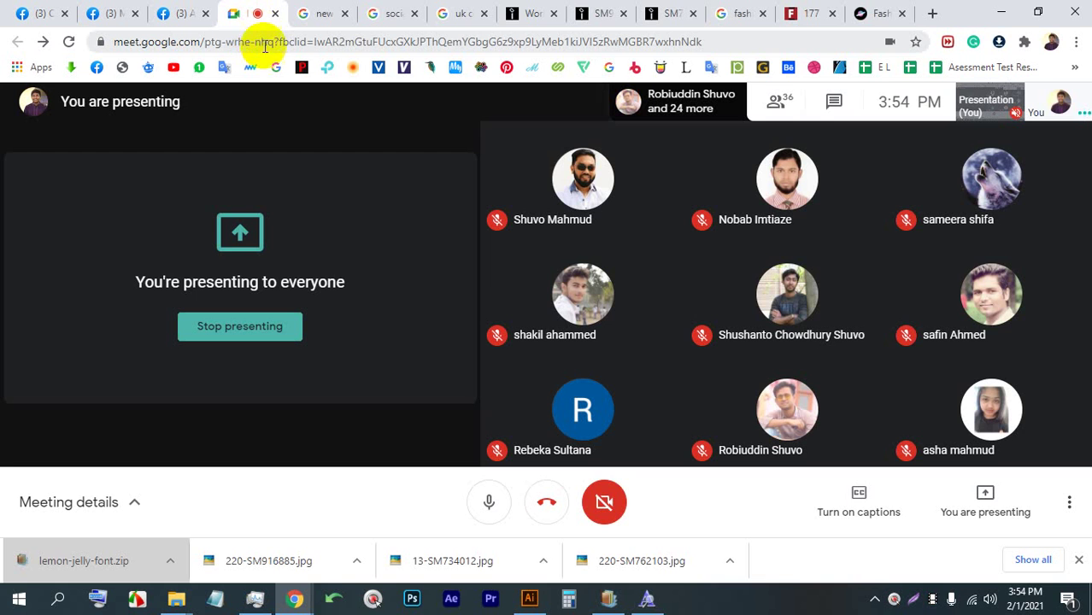
{"action": "left_click", "coordinate": [285, 197]}
{"action": "left_click", "coordinate": [530, 599]}
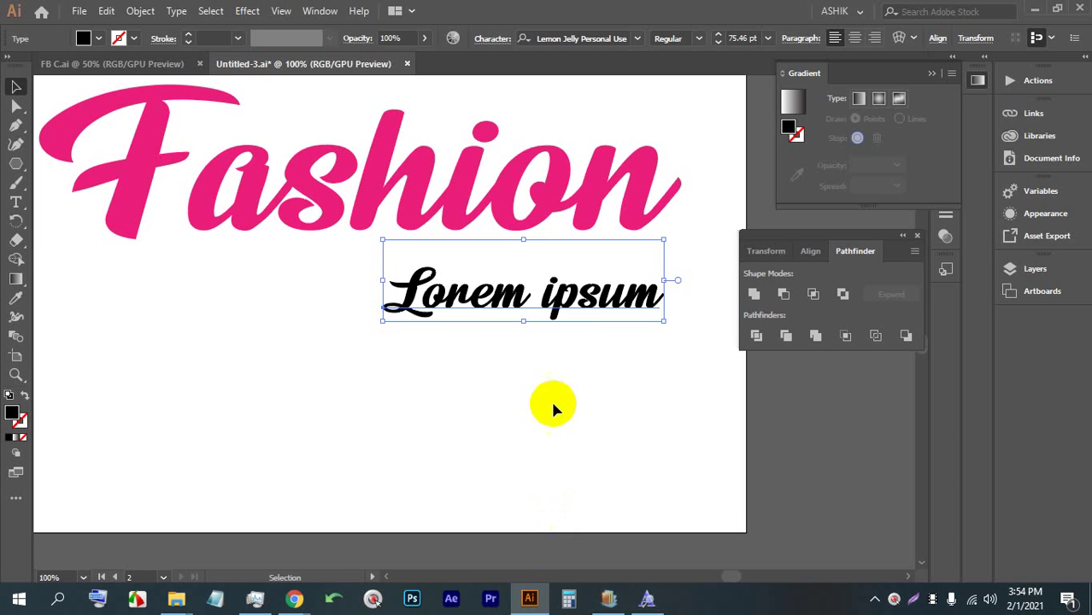
{"action": "mouse_move", "coordinate": [534, 303]}
{"action": "left_mouse_down"}
{"action": "mouse_move", "coordinate": [532, 317]}
{"action": "mouse_move", "coordinate": [532, 299]}
{"action": "left_mouse_up"}
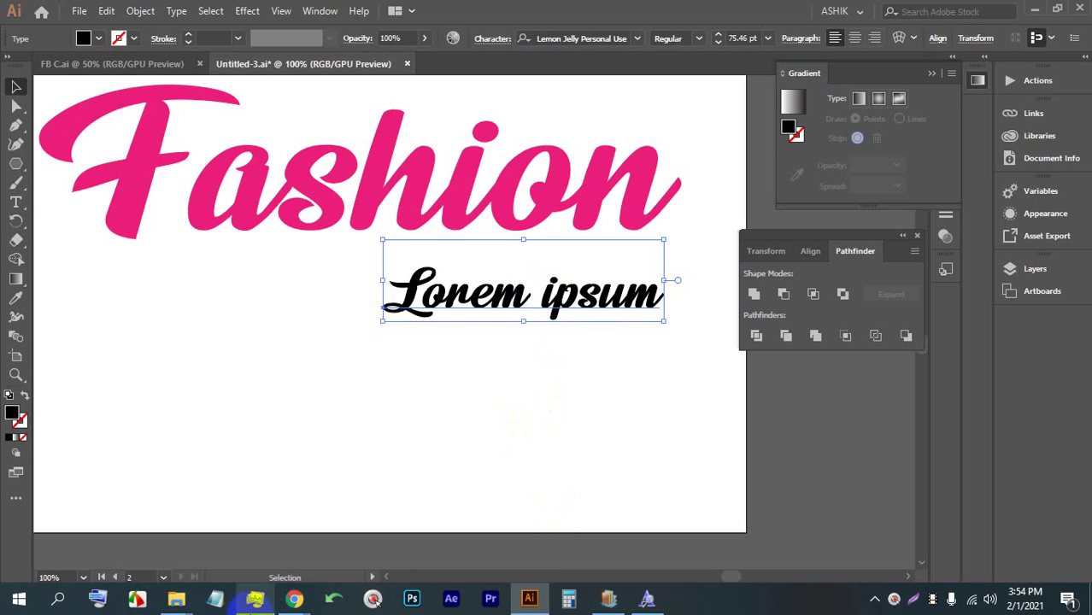
Step: Switch to Chrome and examine the promotional post designs on the Apex Facebook page for layout, logo and text placement
{"action": "left_click", "coordinate": [294, 598]}
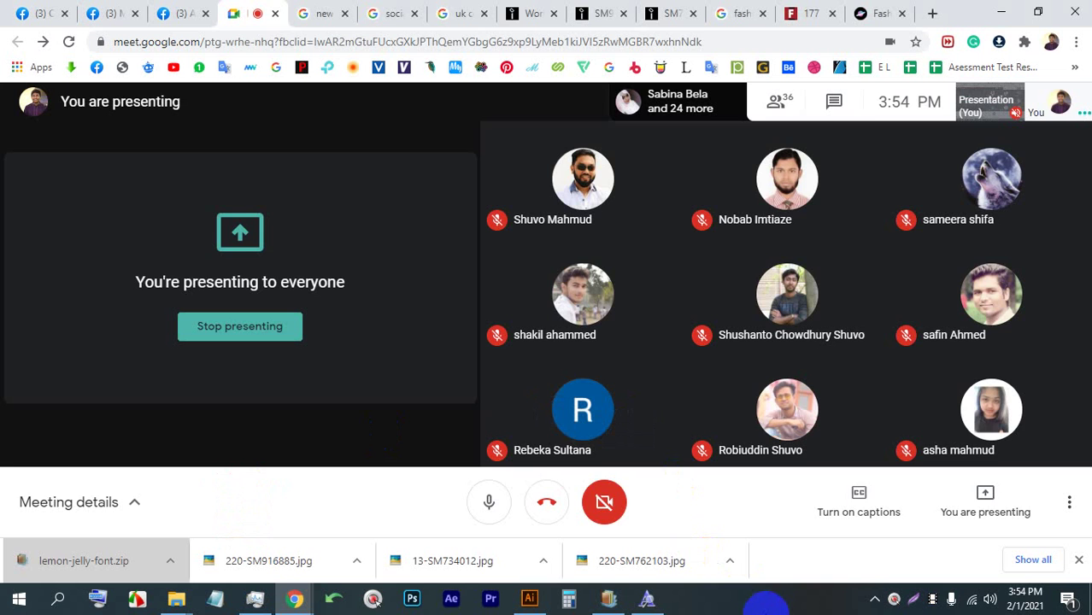
{"action": "left_click", "coordinate": [175, 13]}
{"action": "scroll", "coordinate": [517, 299], "scroll_direction": "down", "scroll_amount": 10}
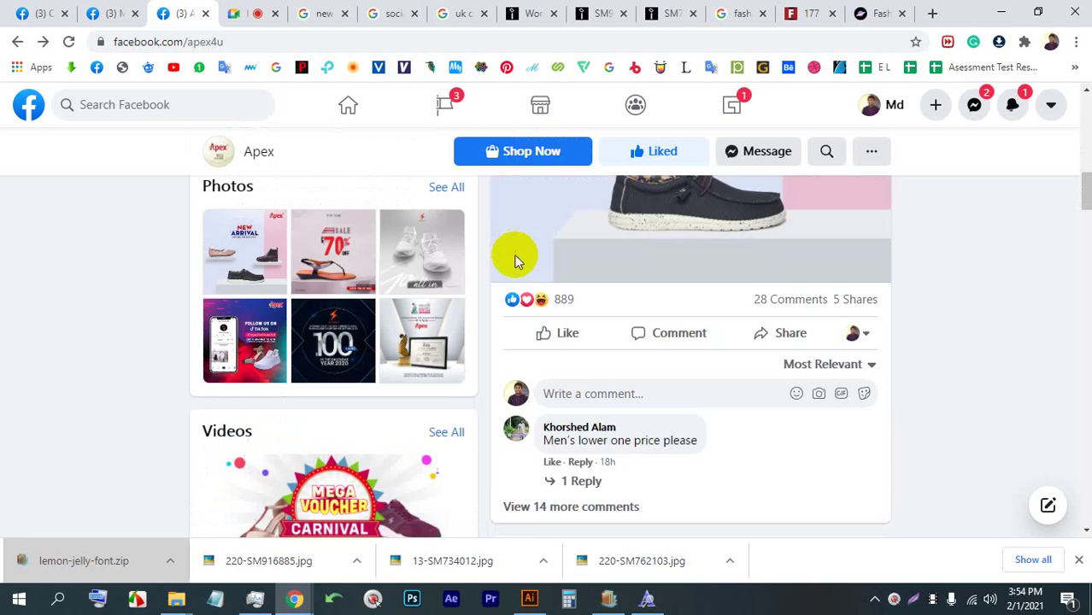
{"action": "scroll", "coordinate": [578, 408], "scroll_direction": "up", "scroll_amount": 8}
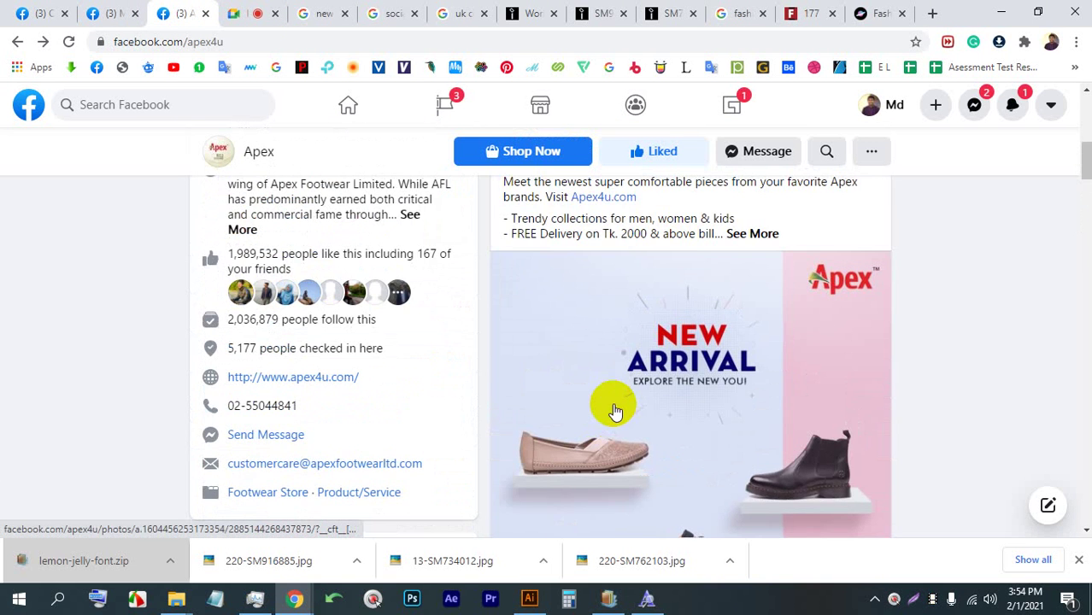
{"action": "scroll", "coordinate": [658, 323], "scroll_direction": "down", "scroll_amount": 8}
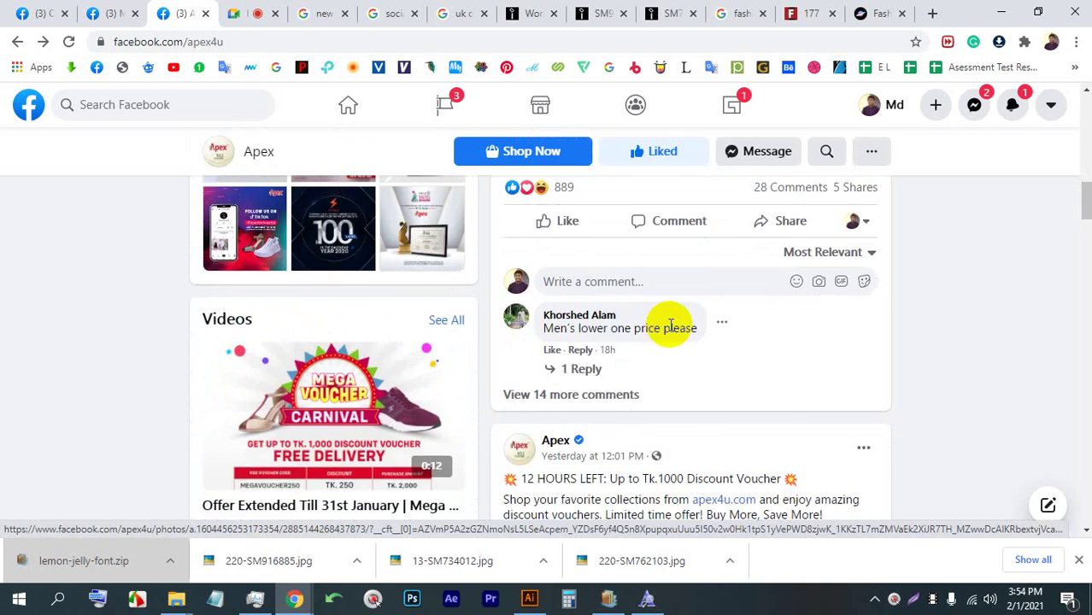
{"action": "scroll", "coordinate": [670, 331], "scroll_direction": "up", "scroll_amount": 1}
{"action": "scroll", "coordinate": [669, 331], "scroll_direction": "down", "scroll_amount": 1}
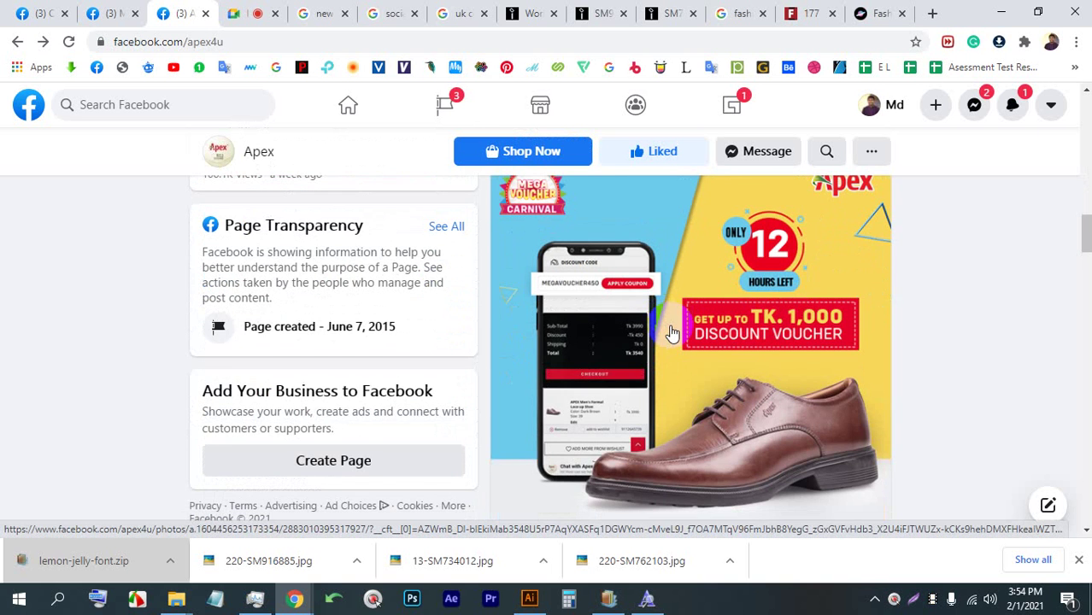
{"action": "scroll", "coordinate": [632, 329], "scroll_direction": "up", "scroll_amount": 1}
{"action": "left_click", "coordinate": [624, 329]}
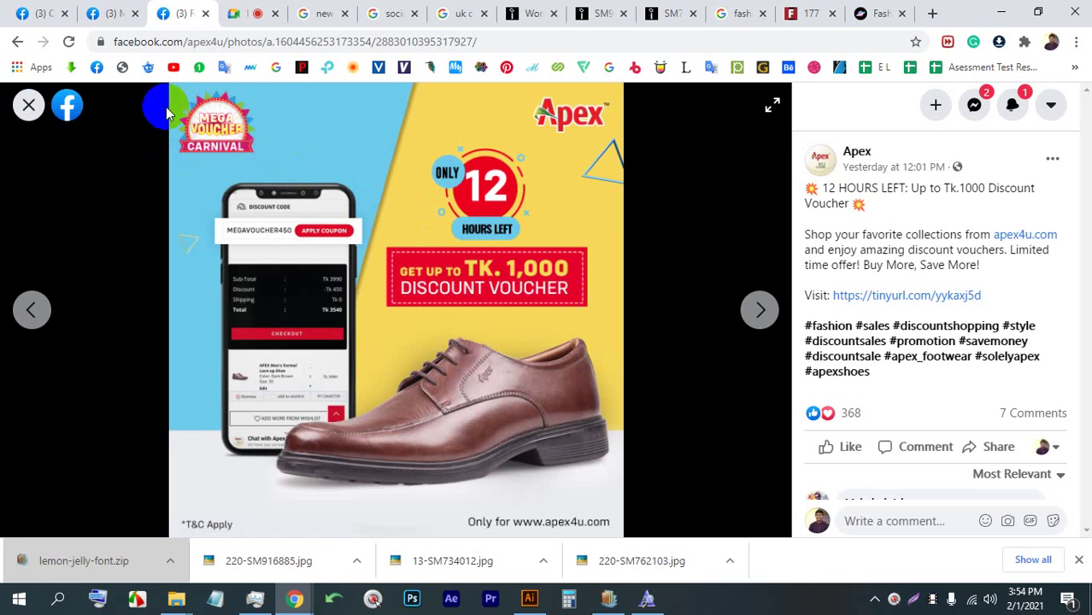
{"action": "left_click", "coordinate": [761, 310]}
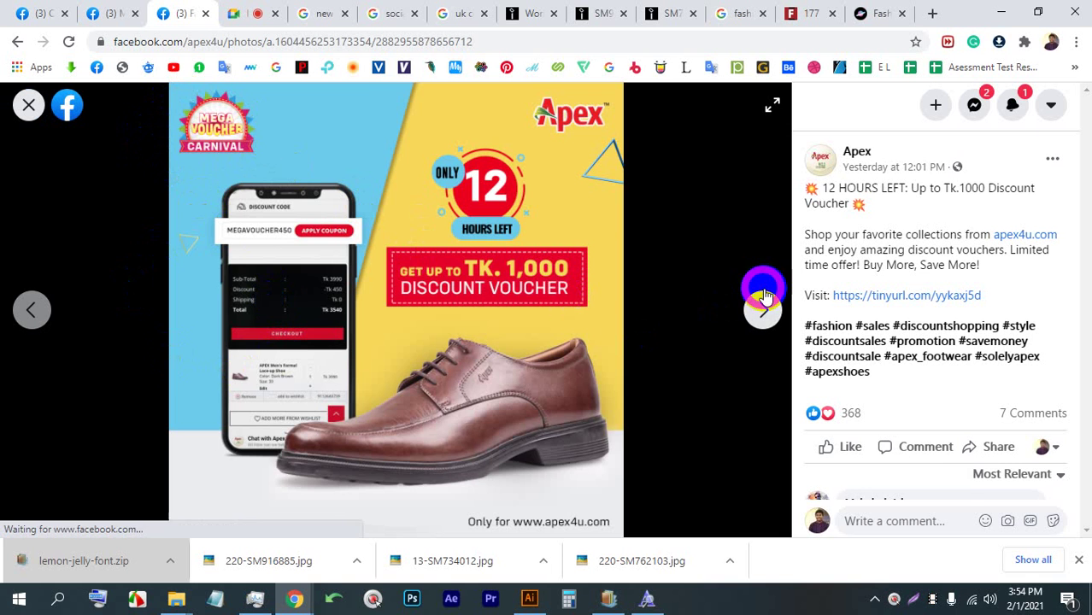
{"action": "left_click", "coordinate": [763, 312]}
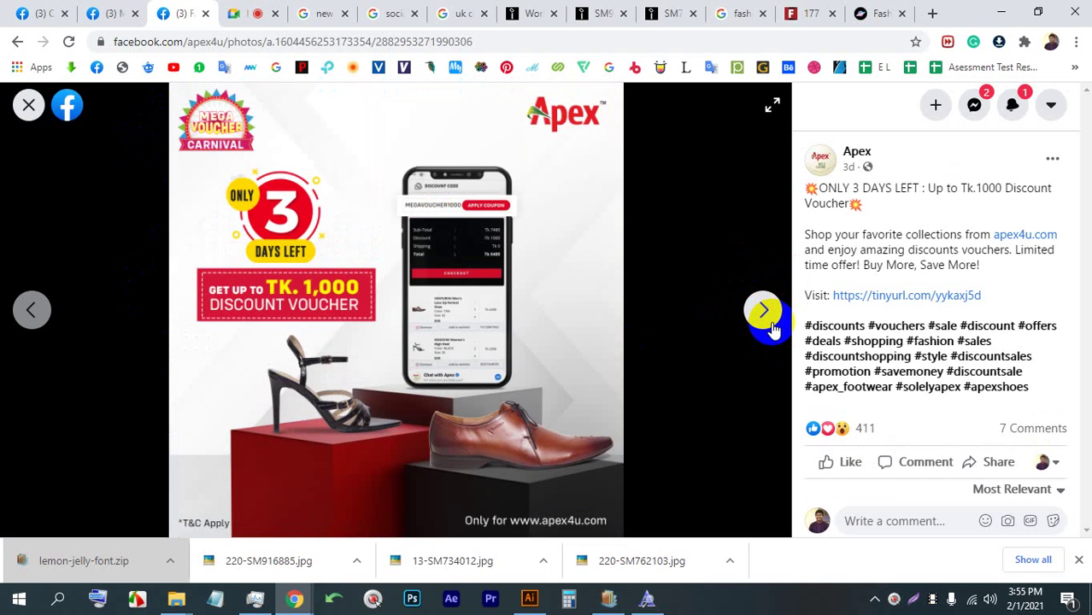
{"action": "left_click", "coordinate": [769, 323]}
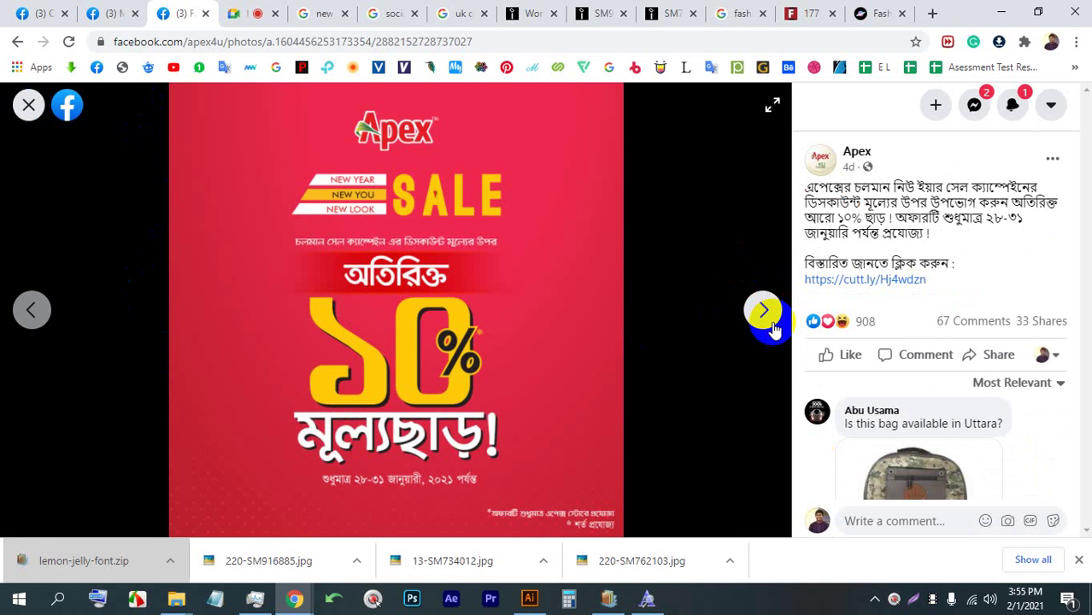
{"action": "left_click", "coordinate": [763, 310]}
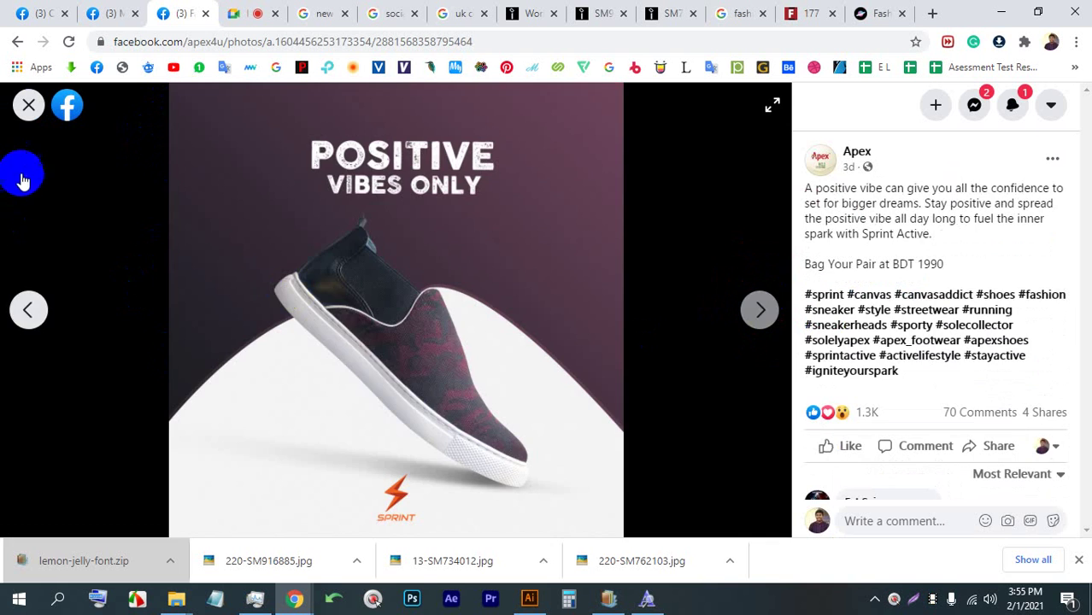
{"action": "left_click", "coordinate": [28, 104]}
Step: Go back to the Google Meet call and view its participants
{"action": "left_click", "coordinate": [242, 14]}
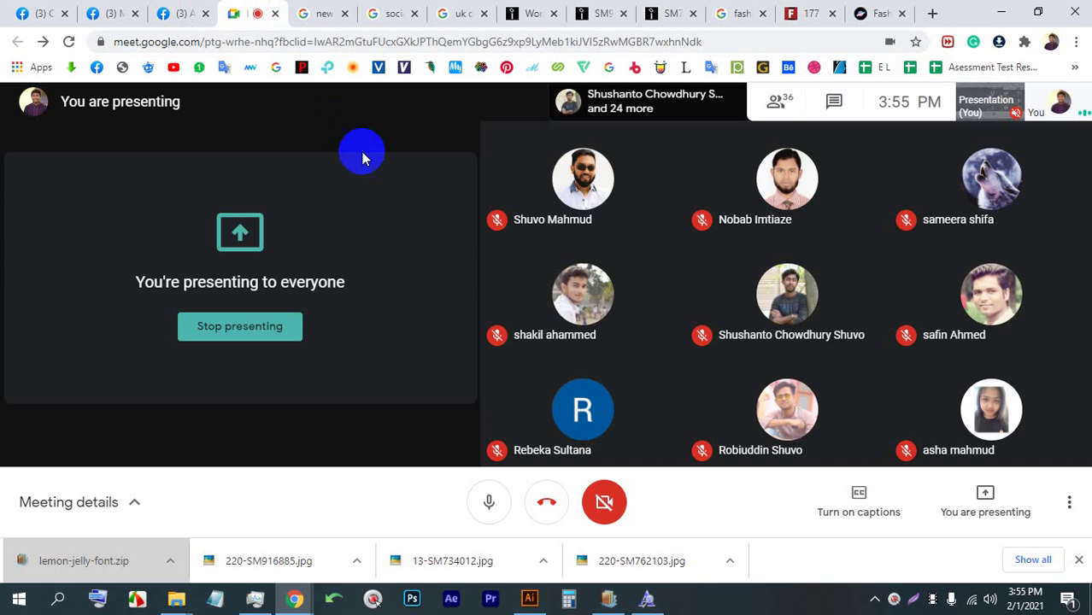
{"action": "mouse_move", "coordinate": [491, 274]}
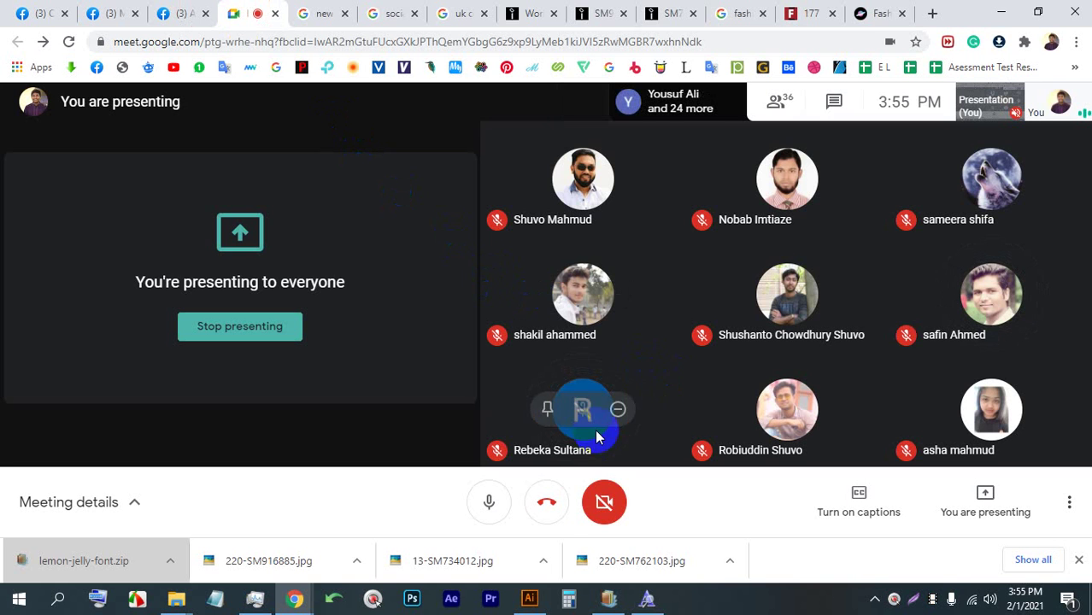
{"action": "mouse_move", "coordinate": [536, 601]}
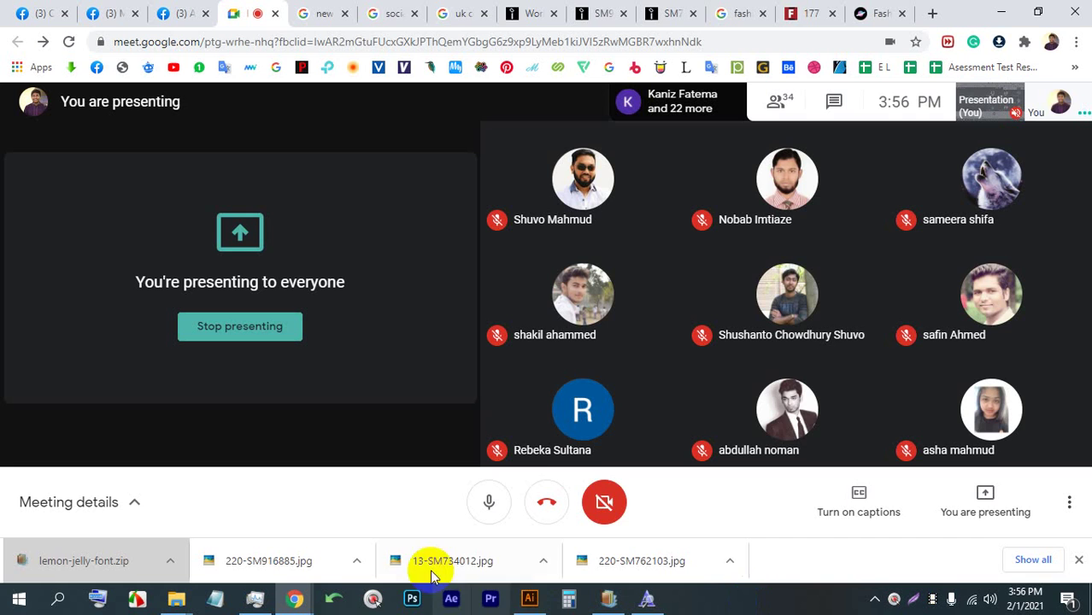
Step: Switch to Illustrator, replace the Lorem ipsum text with "Camar" and place it under the end of the Fashion text
{"action": "left_click", "coordinate": [530, 598]}
{"action": "scroll", "coordinate": [451, 342], "scroll_direction": "up", "scroll_amount": 2}
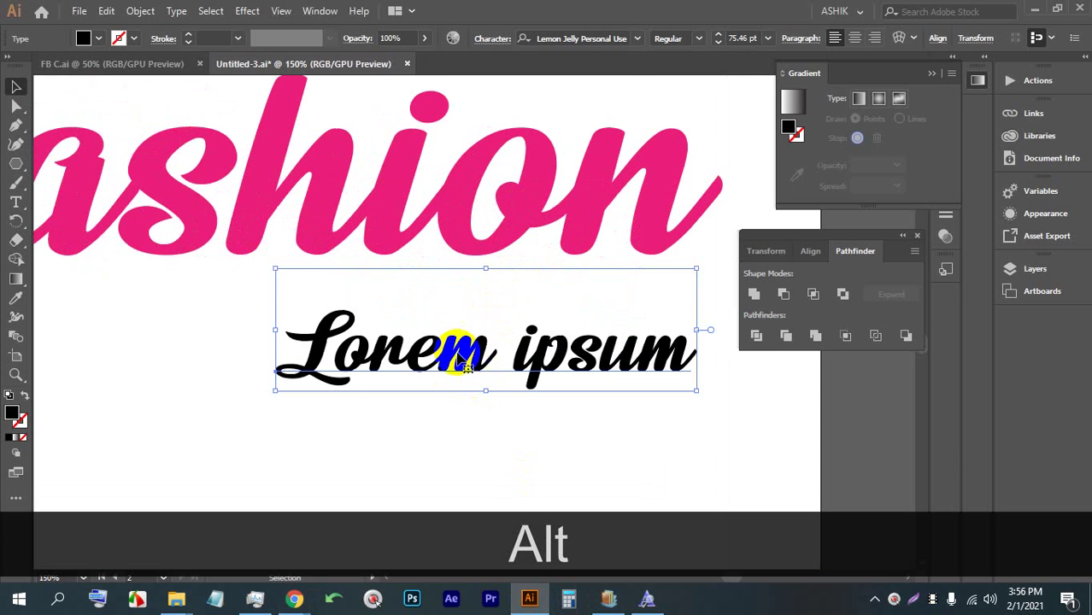
{"action": "triple_click", "coordinate": [446, 323]}
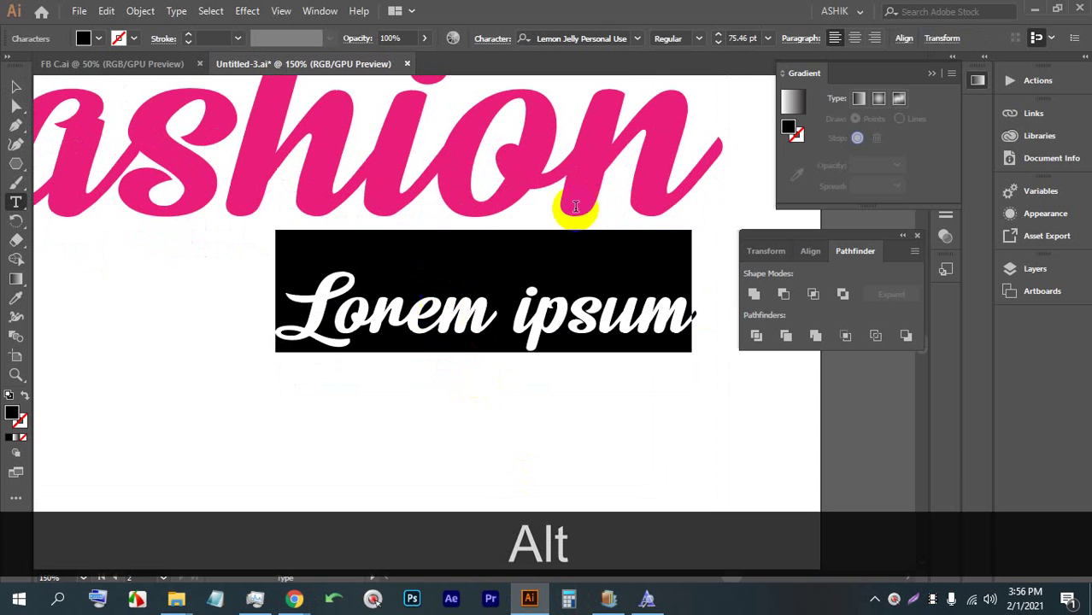
{"action": "type", "text": "C"}
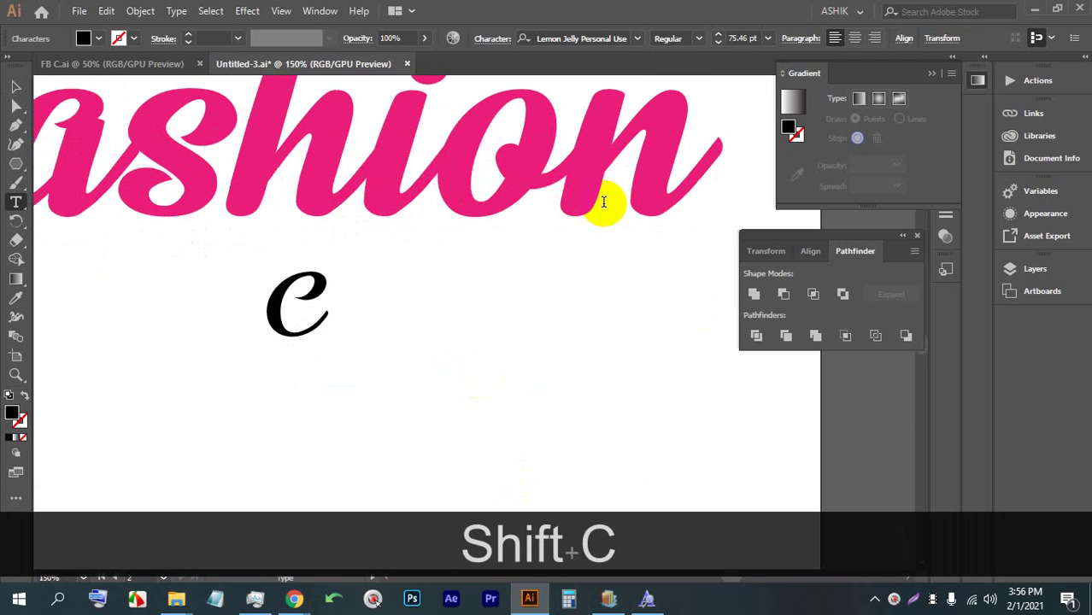
{"action": "type", "text": "a"}
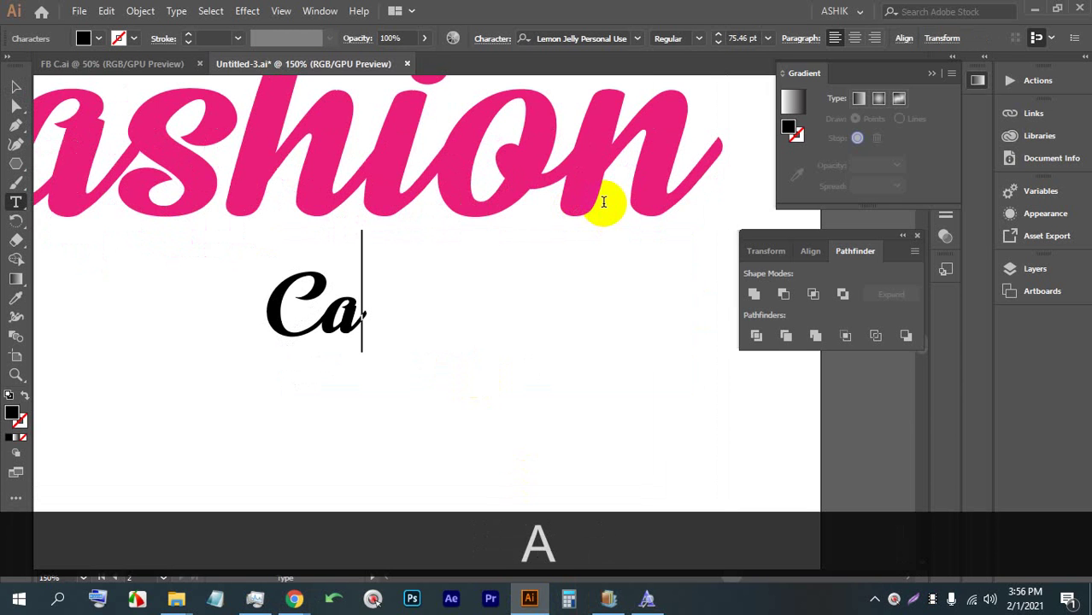
{"action": "type", "text": "mar"}
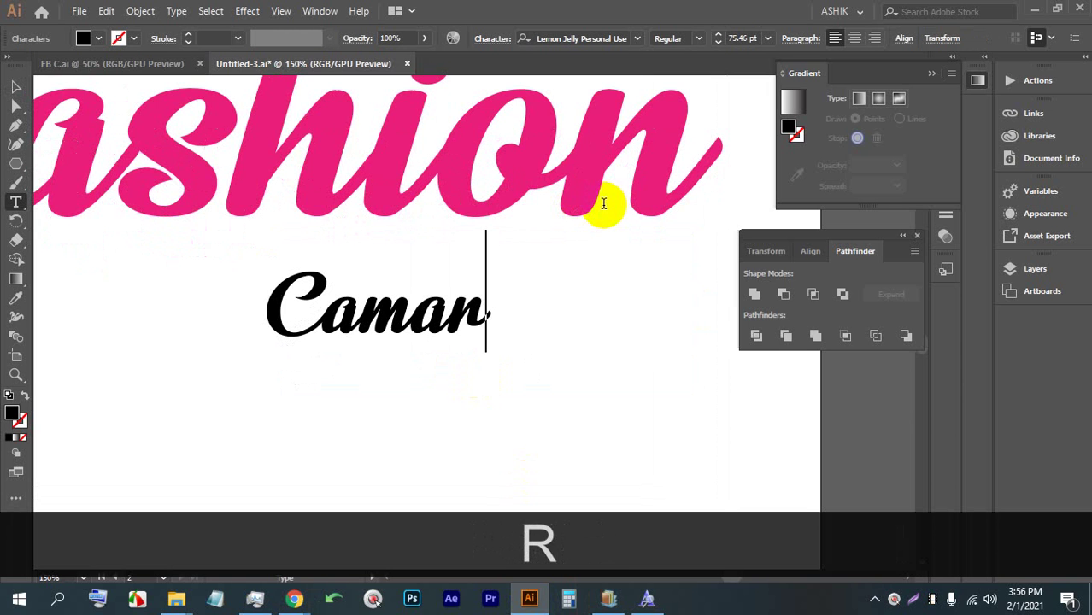
{"action": "left_click", "coordinate": [15, 87]}
{"action": "left_click_drag", "start_coordinate": [459, 314], "coordinate": [607, 306]}
Step: Set the Camar text's font to Nexa XBold and move it under the right half of the Fashion text
{"action": "left_click", "coordinate": [580, 39]}
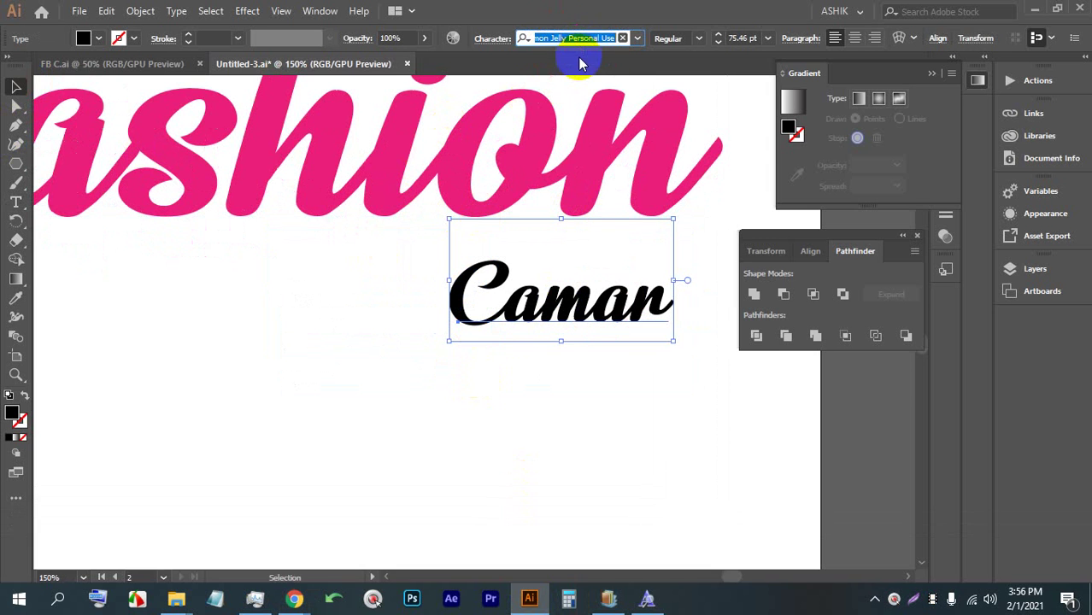
{"action": "type", "text": "nex"}
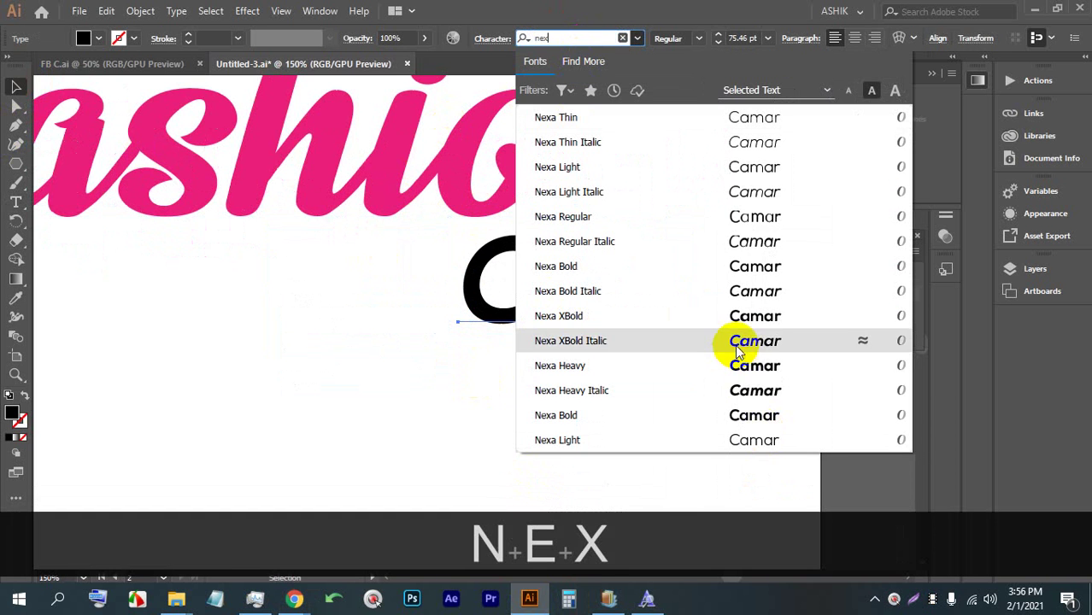
{"action": "left_click", "coordinate": [737, 318]}
{"action": "left_click_drag", "start_coordinate": [703, 305], "coordinate": [509, 329]}
Step: Create a wide area text frame with placeholder text below the Camar text
{"action": "scroll", "coordinate": [494, 320], "scroll_direction": "down", "scroll_amount": 2, "text": "alt"}
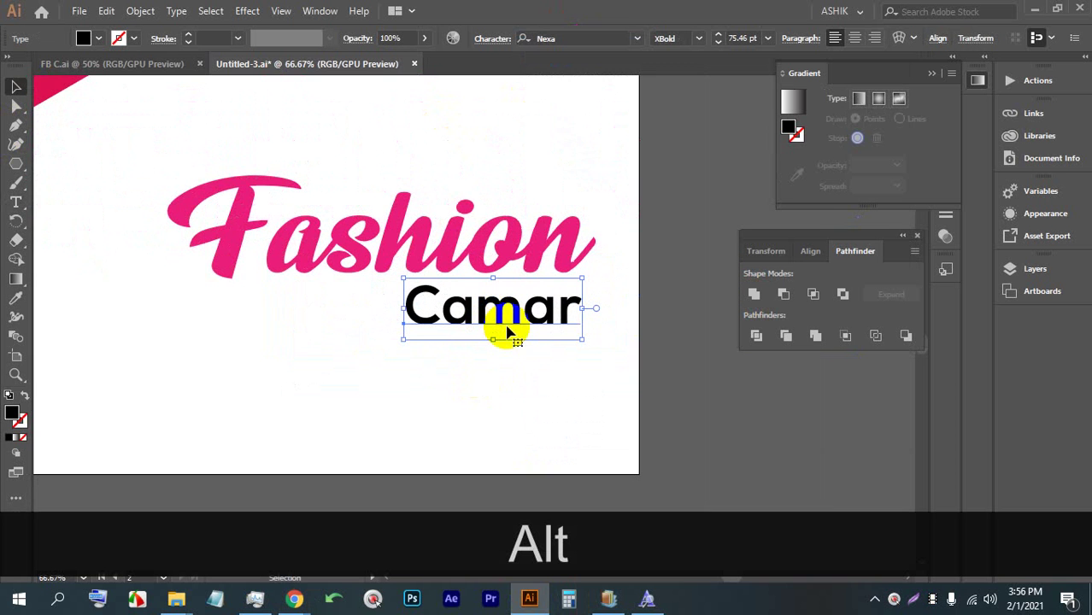
{"action": "scroll", "coordinate": [368, 319], "scroll_direction": "down", "scroll_amount": 1}
{"action": "left_click", "coordinate": [16, 204]}
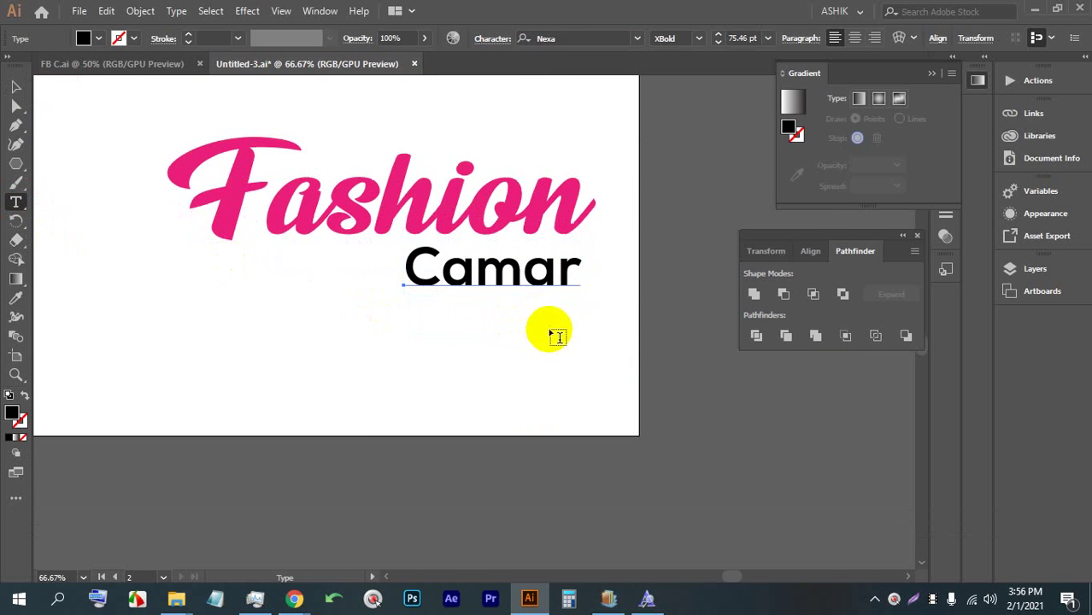
{"action": "left_click_drag", "start_coordinate": [569, 310], "coordinate": [131, 376]}
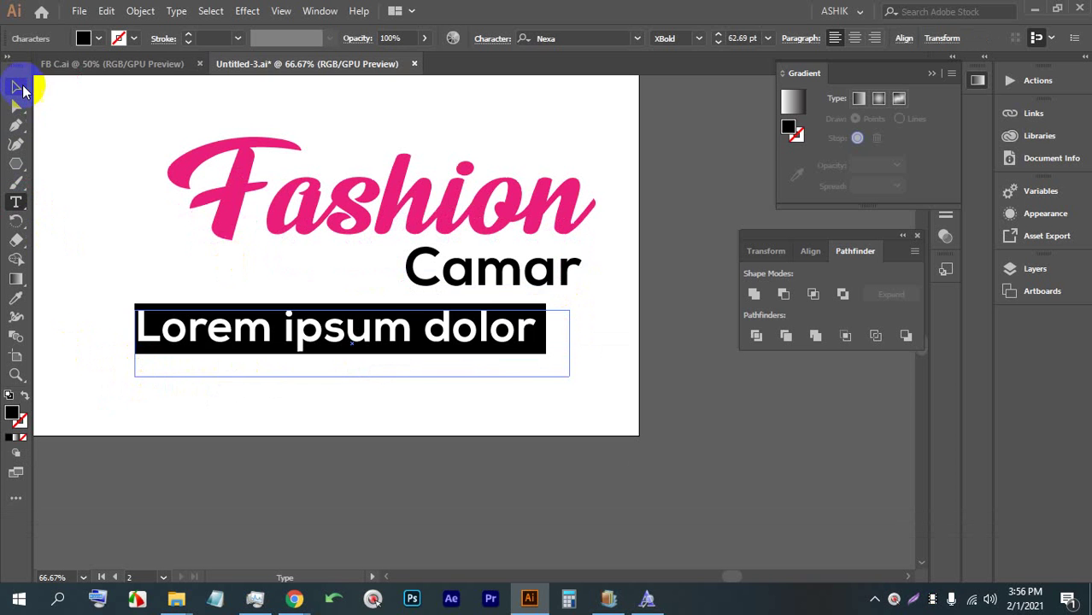
{"action": "left_click", "coordinate": [20, 87]}
Step: Reduce the placeholder text's font size to 32 pt in the wide frame
{"action": "left_click", "coordinate": [184, 333]}
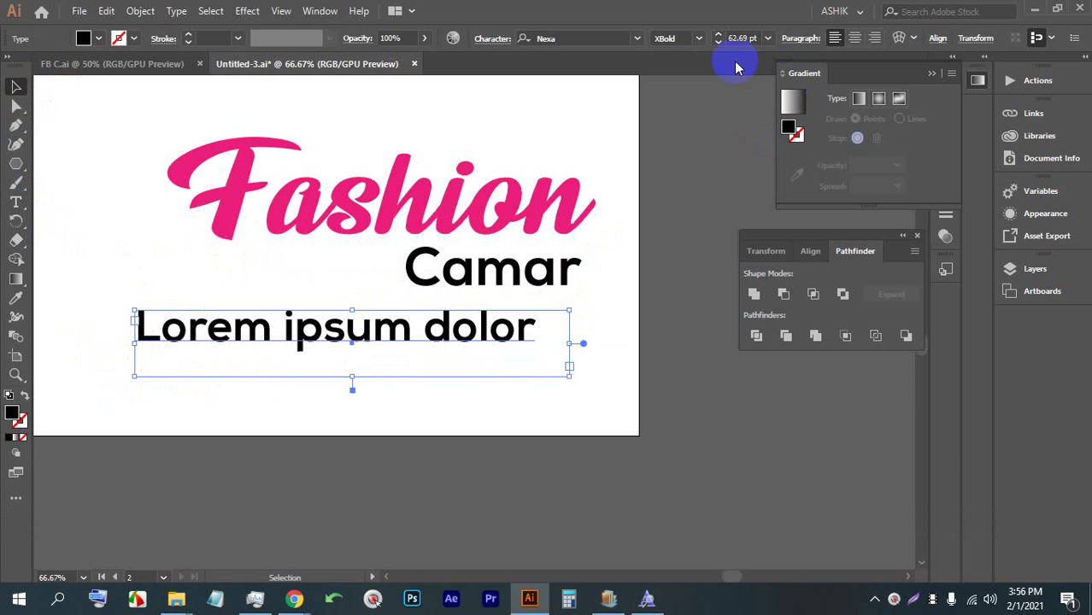
{"action": "key", "text": "Down"}
{"action": "key", "text": "Down"}
{"action": "key", "text": "Down"}
{"action": "key", "text": "Down"}
{"action": "key", "text": "Down"}
{"action": "key", "text": "Down"}
{"action": "key", "text": "Down"}
{"action": "key", "text": "Down"}
{"action": "key", "text": "Down"}
{"action": "key", "text": "Down"}
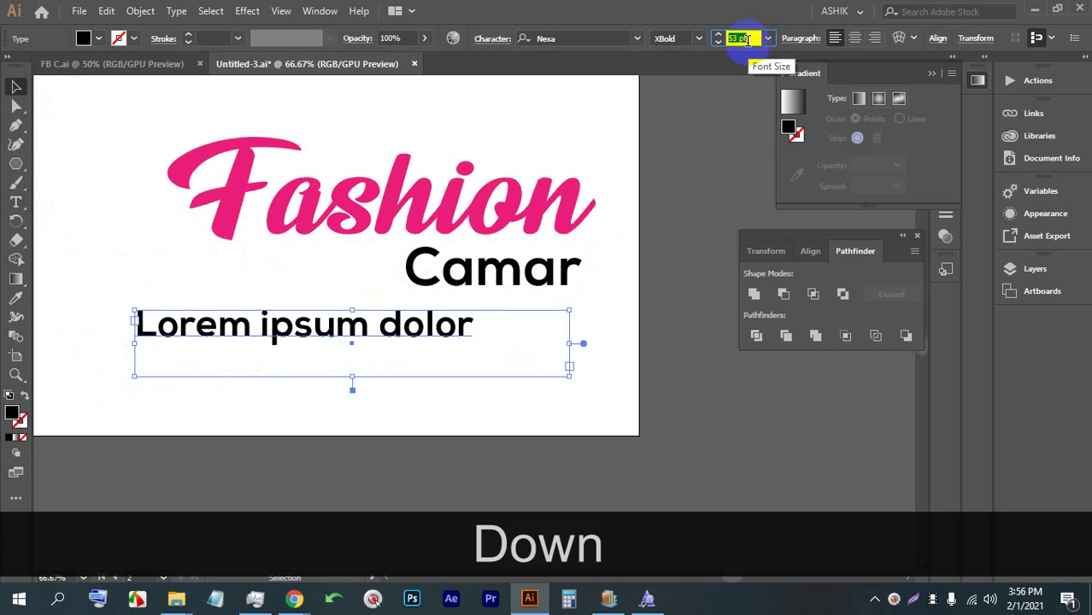
Step: Fill the wide text frame below Camar with repeated copies of its "Lorem ipsum dolor" text
{"action": "triple_click", "coordinate": [312, 328]}
{"action": "key", "text": "ctrl+c"}
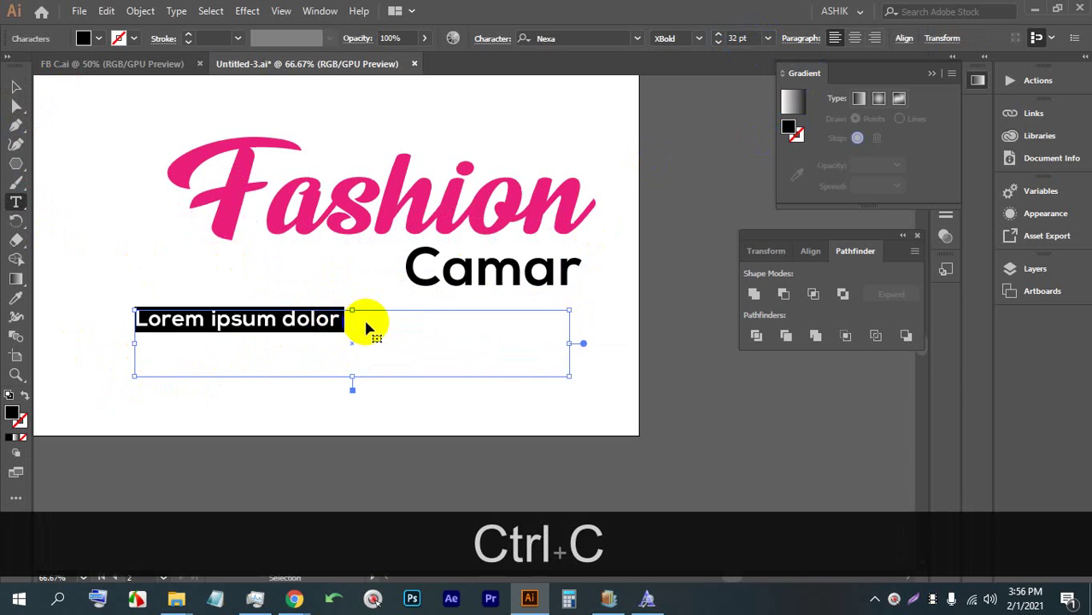
{"action": "left_click", "coordinate": [350, 320]}
{"action": "key", "text": "ctrl+v"}
{"action": "key", "text": "ctrl+v"}
{"action": "key", "text": "ctrl+v"}
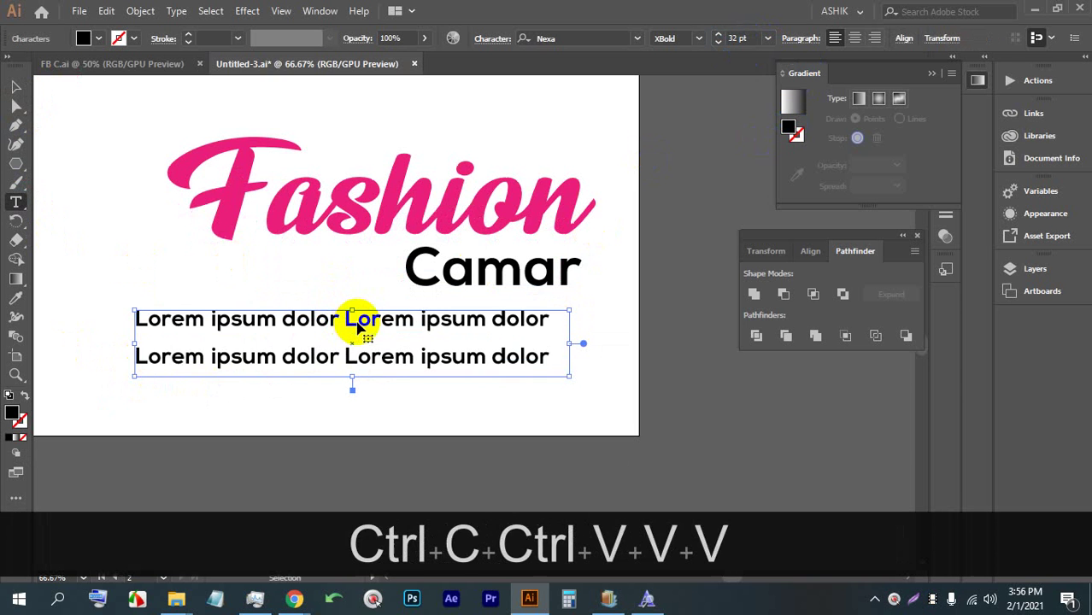
{"action": "key", "text": "ctrl+v"}
Step: Delete the repeated placeholder text and create a new wide area text frame with placeholder text below Camar
{"action": "left_click", "coordinate": [18, 88]}
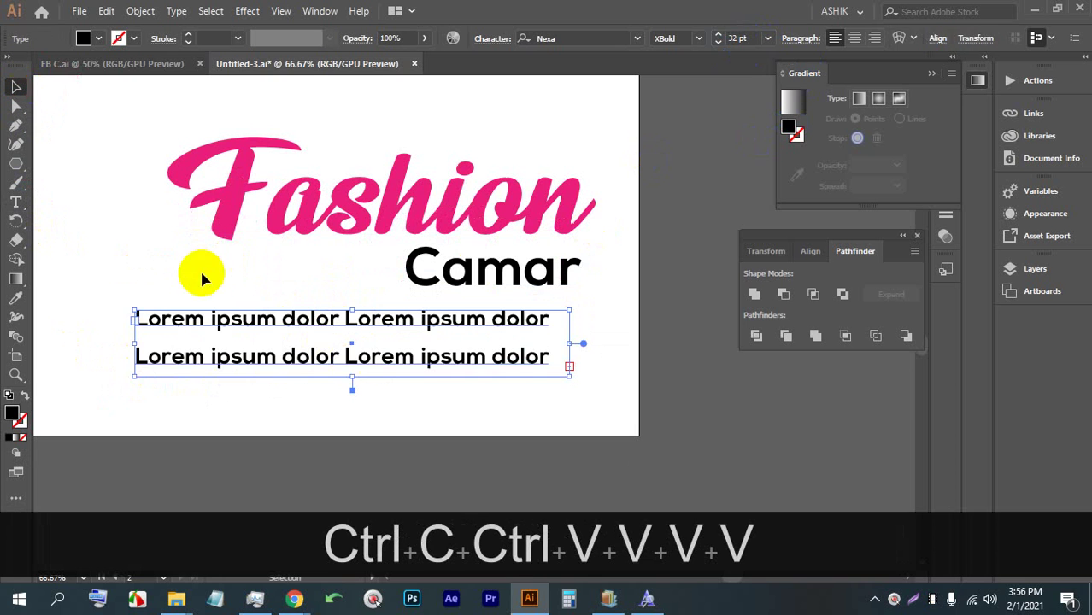
{"action": "key", "text": "BackSpace"}
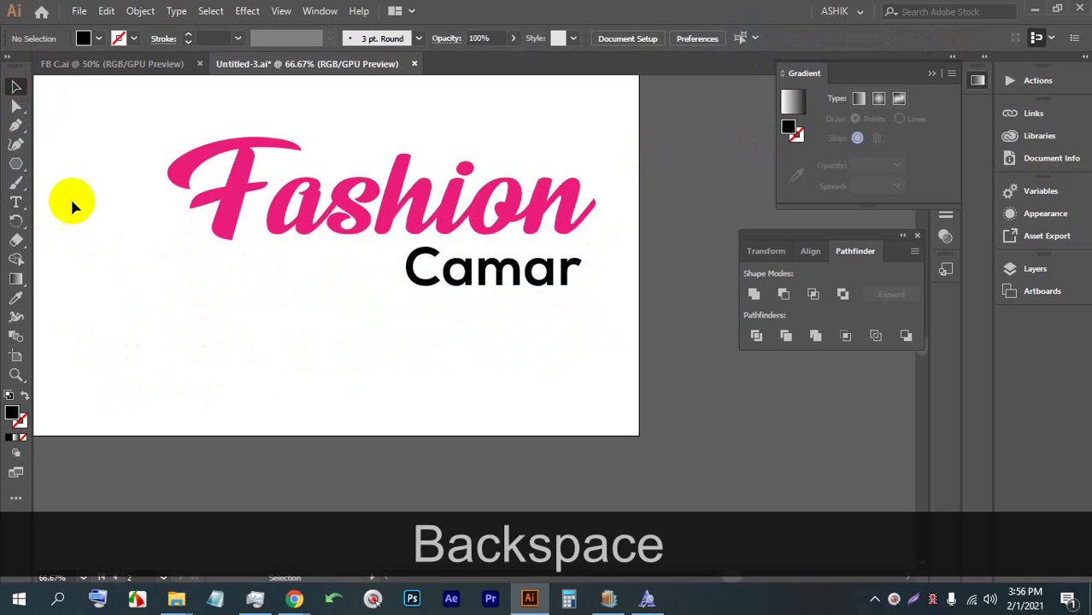
{"action": "left_click", "coordinate": [18, 207]}
{"action": "left_click_drag", "start_coordinate": [572, 311], "coordinate": [108, 401]}
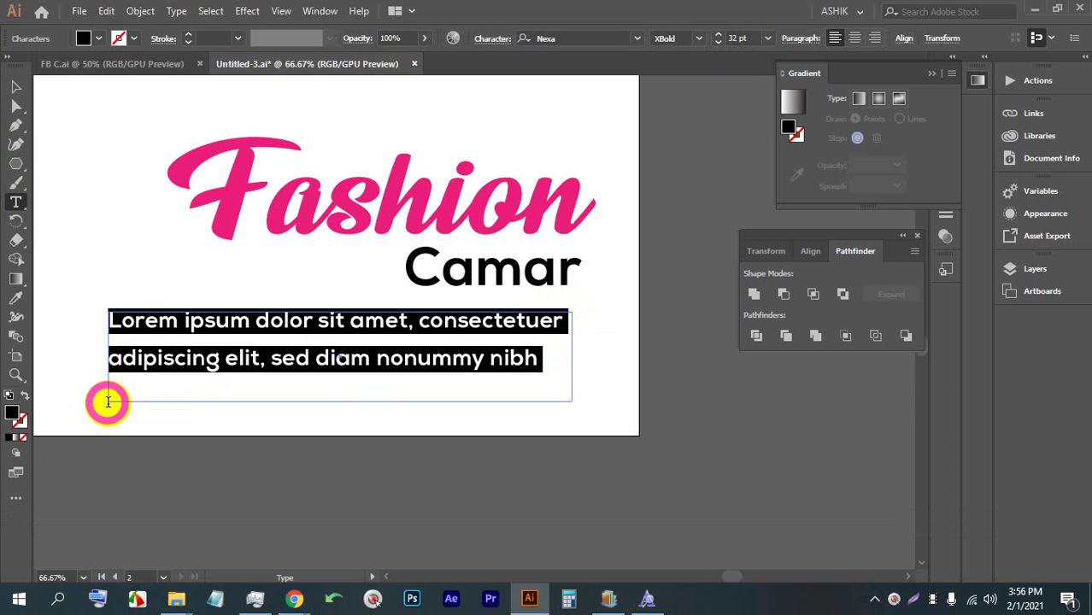
{"action": "left_click", "coordinate": [12, 85]}
Step: Change the placeholder paragraph's Nexa font style to Light
{"action": "scroll", "coordinate": [555, 342], "scroll_direction": "down", "scroll_amount": 3}
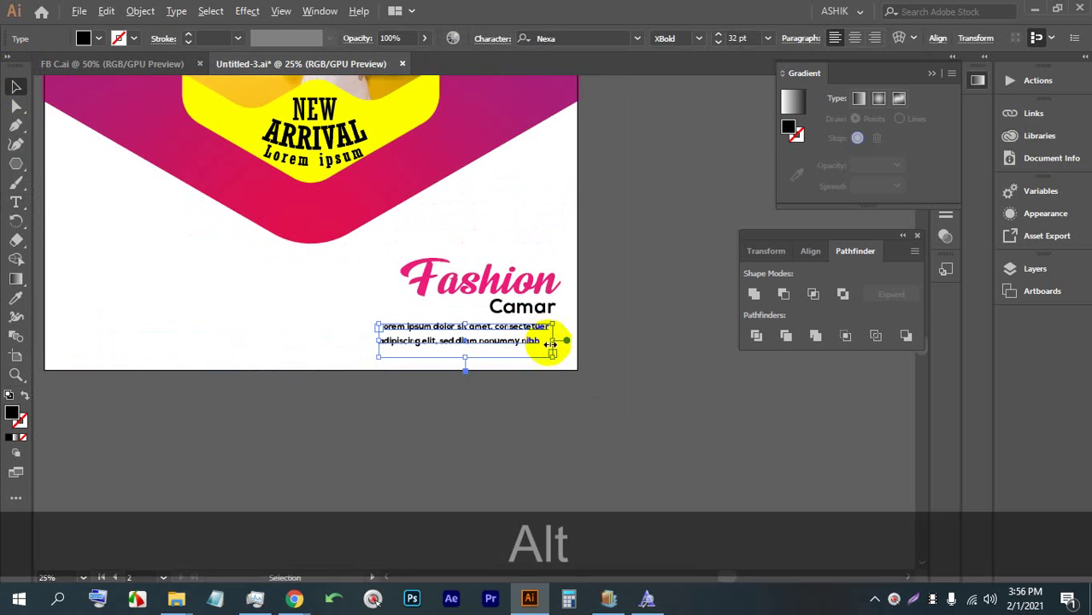
{"action": "left_click", "coordinate": [677, 40]}
{"action": "left_click", "coordinate": [699, 38]}
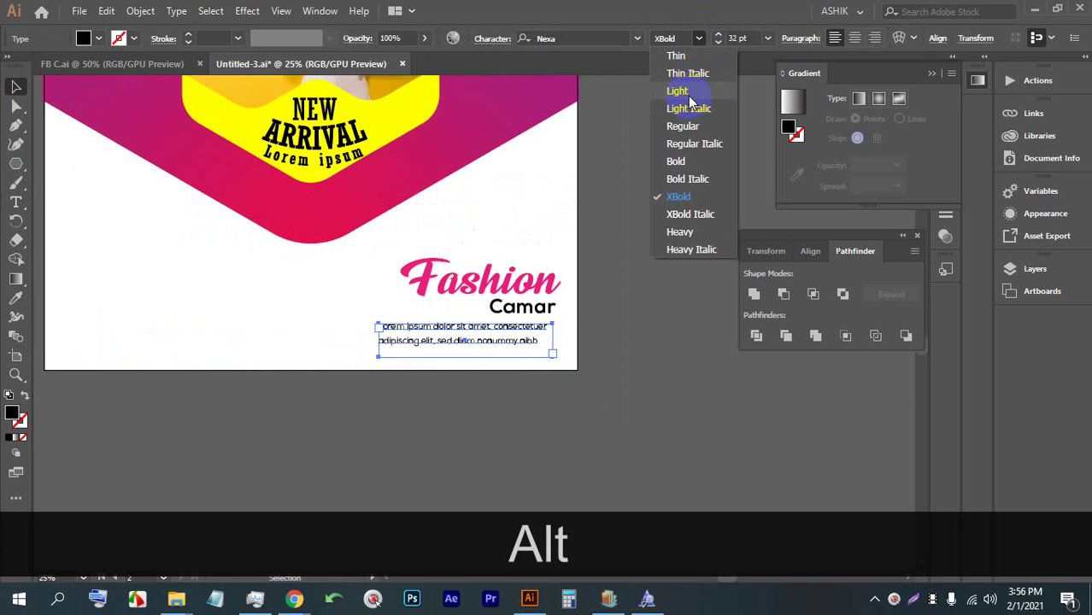
{"action": "left_click", "coordinate": [688, 90]}
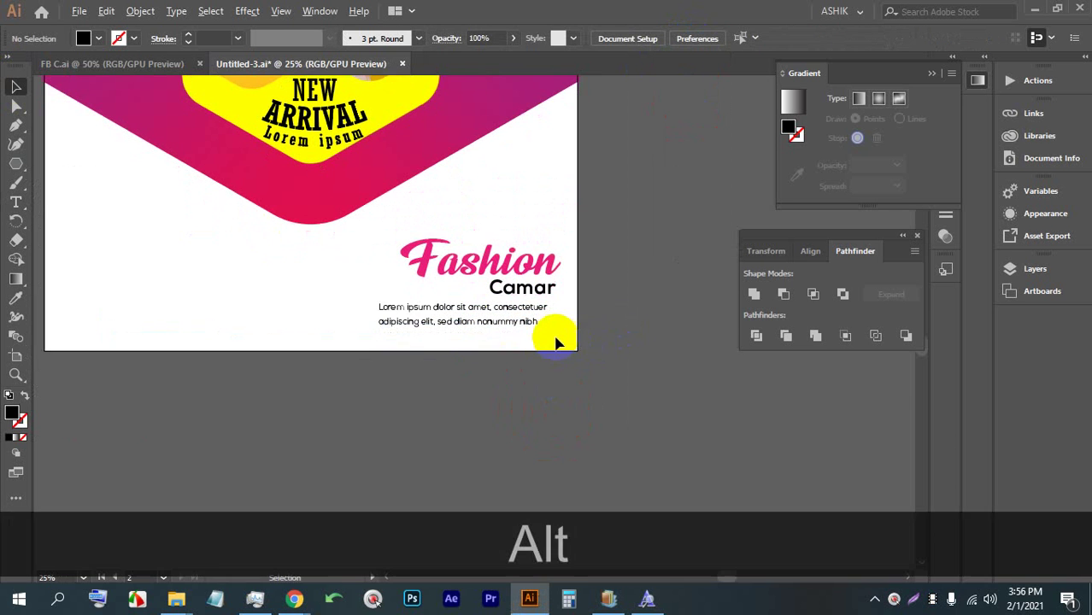
Step: Reduce the placeholder paragraph's leading so its two lines sit closer together
{"action": "scroll", "coordinate": [538, 335], "scroll_direction": "up", "scroll_amount": 1}
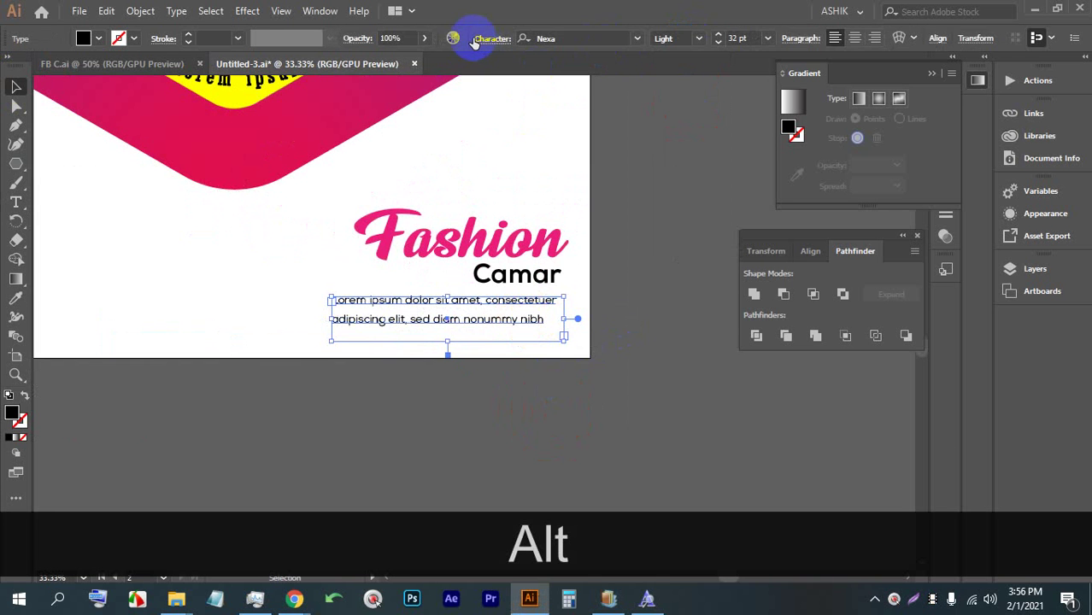
{"action": "left_click", "coordinate": [477, 40]}
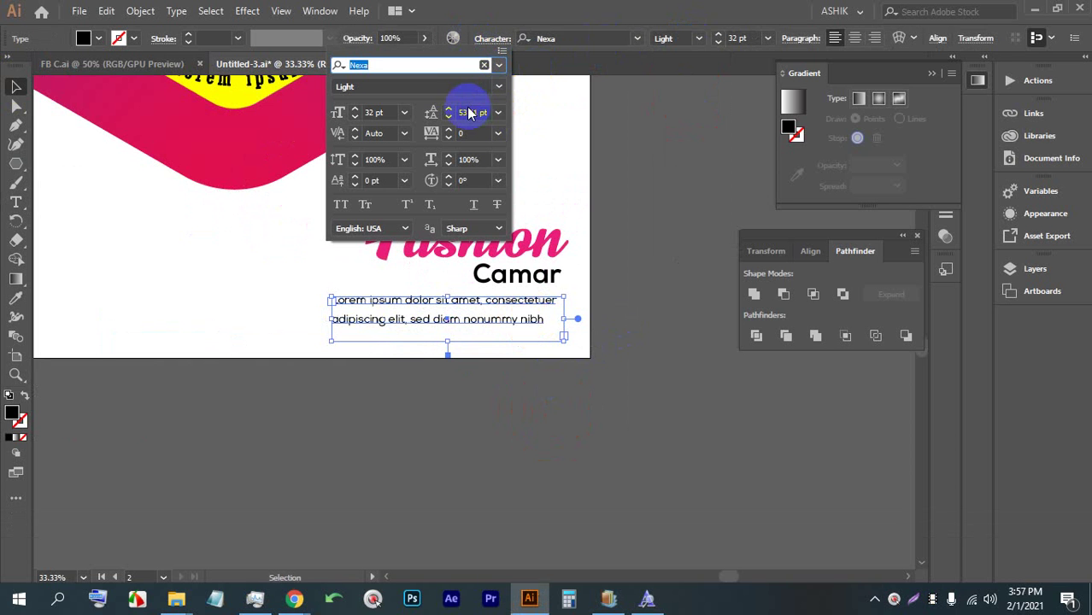
{"action": "left_click", "coordinate": [468, 106]}
{"action": "key", "text": "Down"}
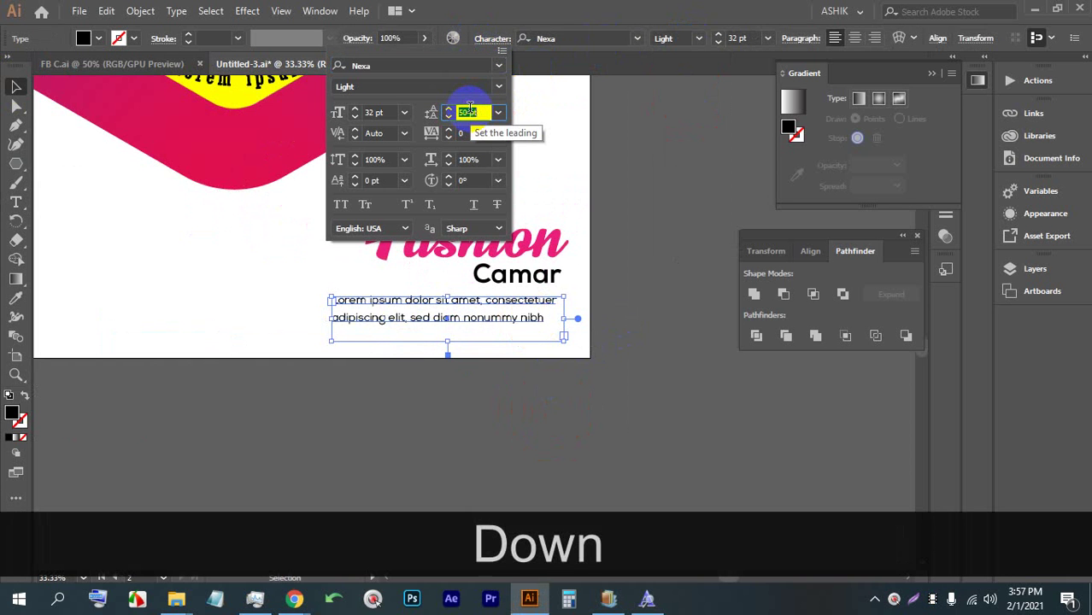
{"action": "key", "text": "Down"}
{"action": "key", "text": "Down"}
{"action": "left_click", "coordinate": [520, 372]}
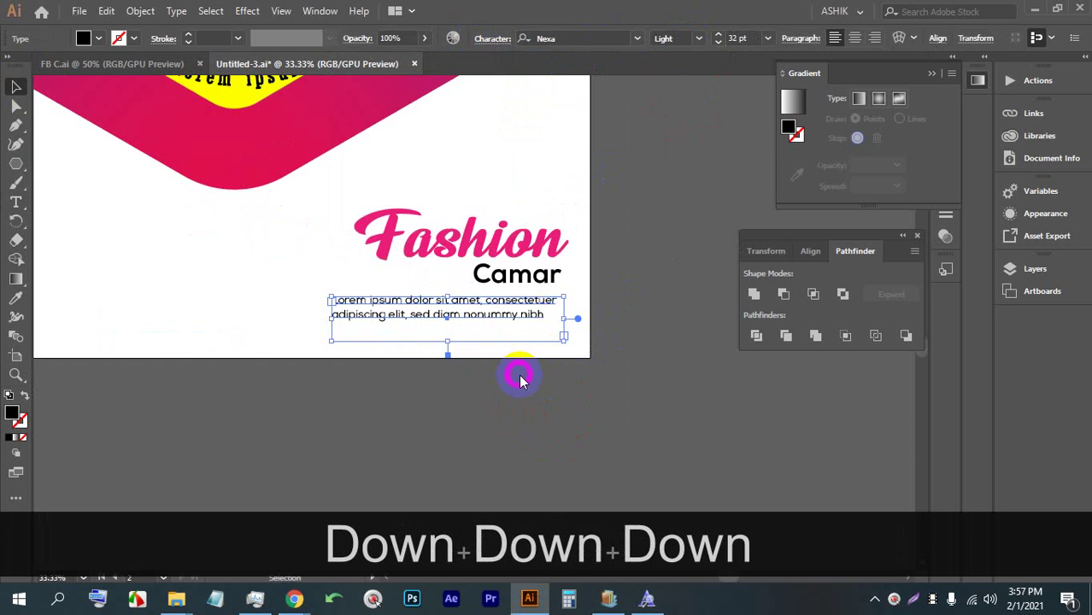
Step: Add the text "UP TO" in capitals in the empty lower-left area of the artboard
{"action": "scroll", "coordinate": [541, 346], "scroll_direction": "down", "scroll_amount": 1}
{"action": "left_click_drag", "start_coordinate": [497, 341], "coordinate": [552, 351]}
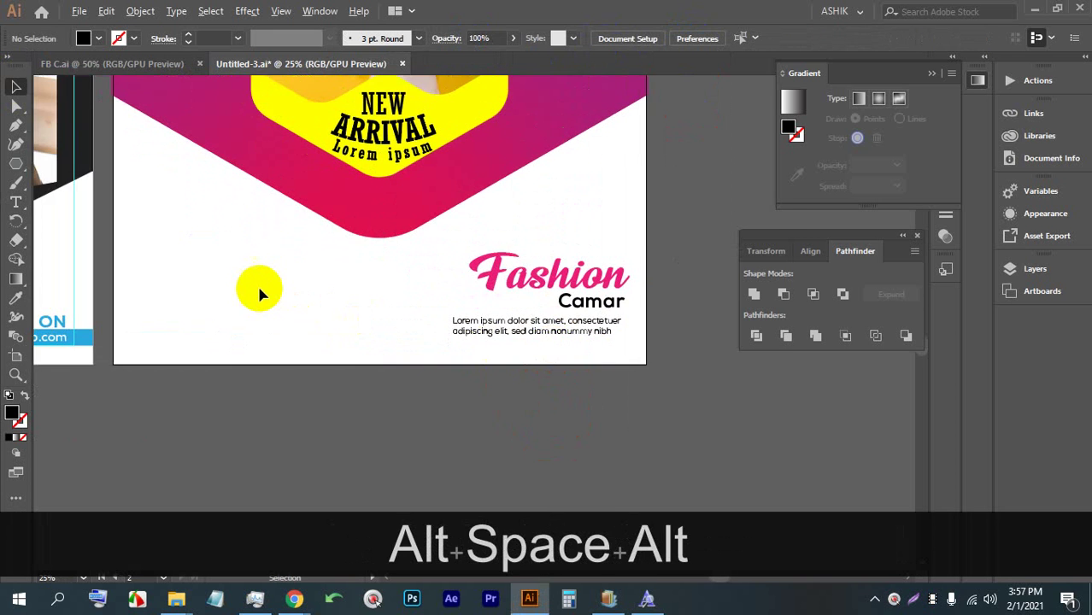
{"action": "scroll", "coordinate": [226, 268], "scroll_direction": "up", "scroll_amount": 1}
{"action": "left_click_drag", "start_coordinate": [227, 268], "coordinate": [256, 274]}
{"action": "scroll", "coordinate": [124, 224], "scroll_direction": "up", "scroll_amount": 1}
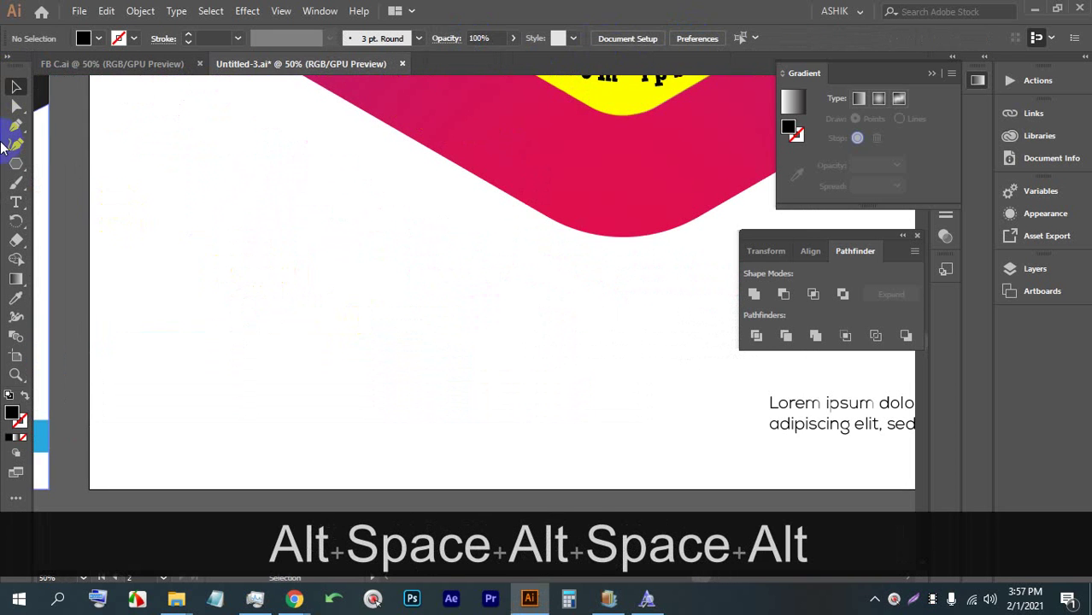
{"action": "scroll", "coordinate": [77, 213], "scroll_direction": "down", "scroll_amount": 1}
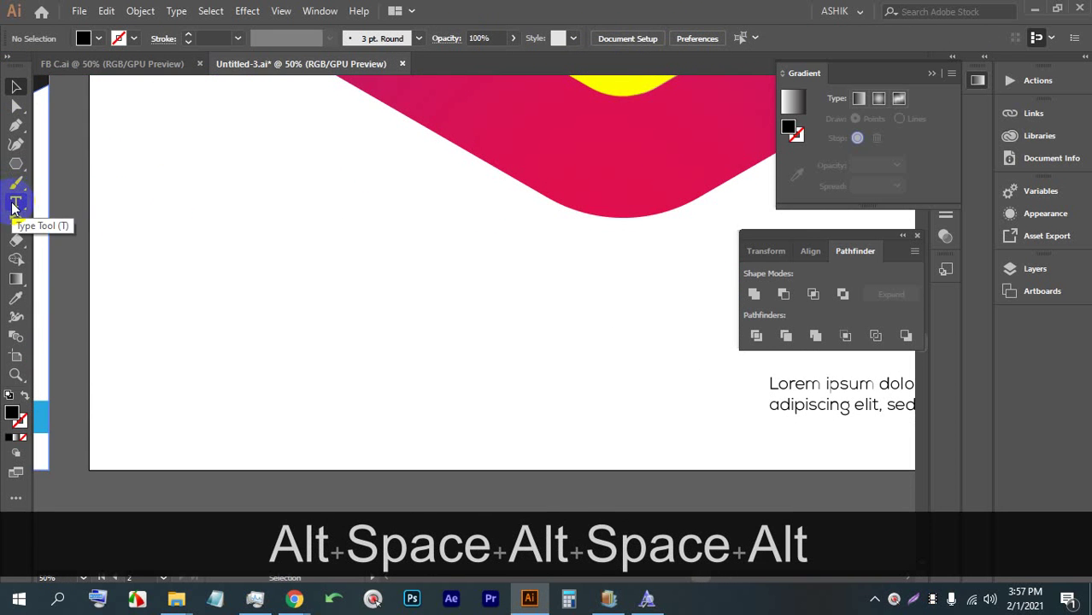
{"action": "left_click", "coordinate": [16, 205]}
{"action": "left_click", "coordinate": [140, 182]}
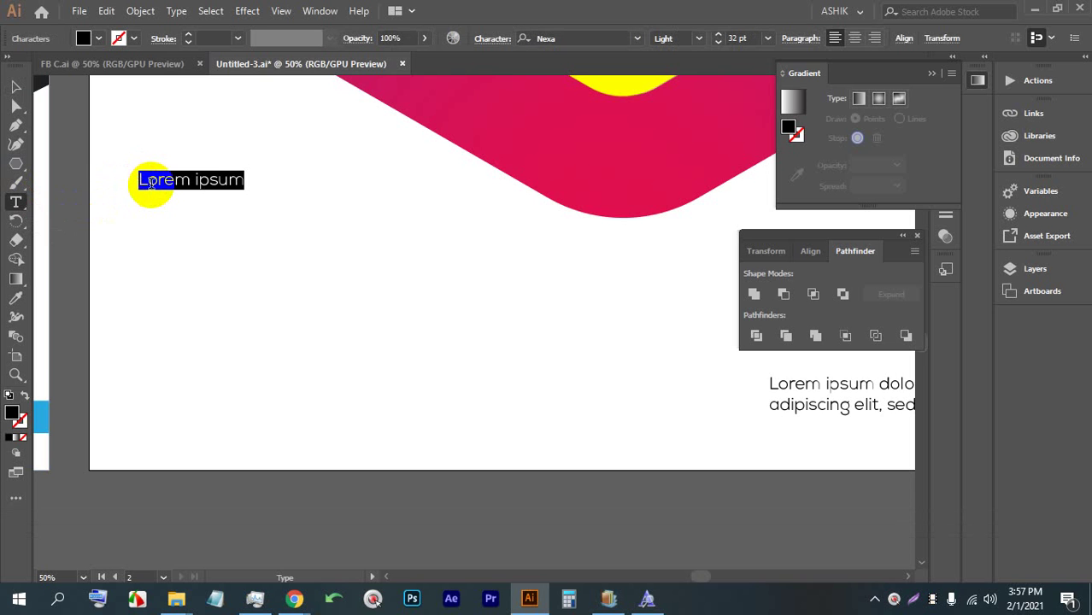
{"action": "type", "text": "up"}
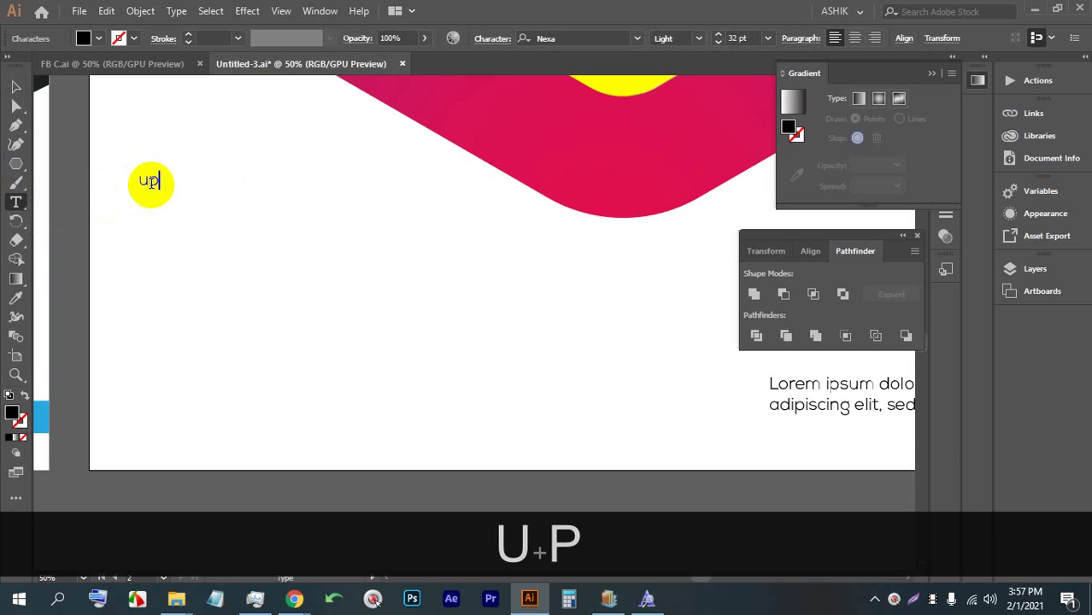
{"action": "key", "text": "BackSpace"}
{"action": "key", "text": "BackSpace"}
{"action": "key", "text": "BackSpace"}
{"action": "key", "text": "Caps_Lock"}
{"action": "type", "text": "UP"}
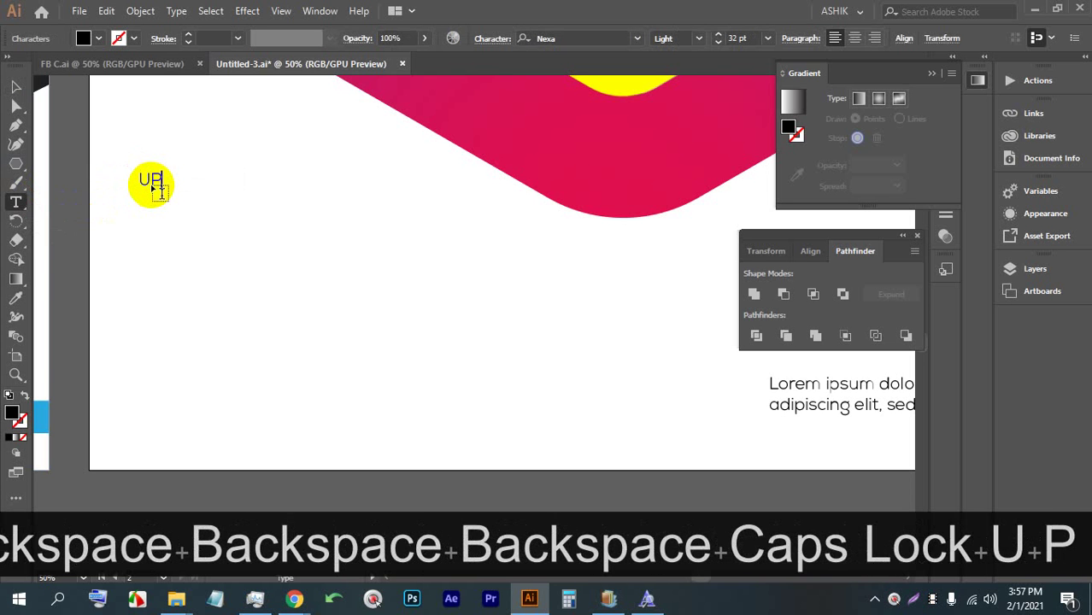
{"action": "type", "text": " TO"}
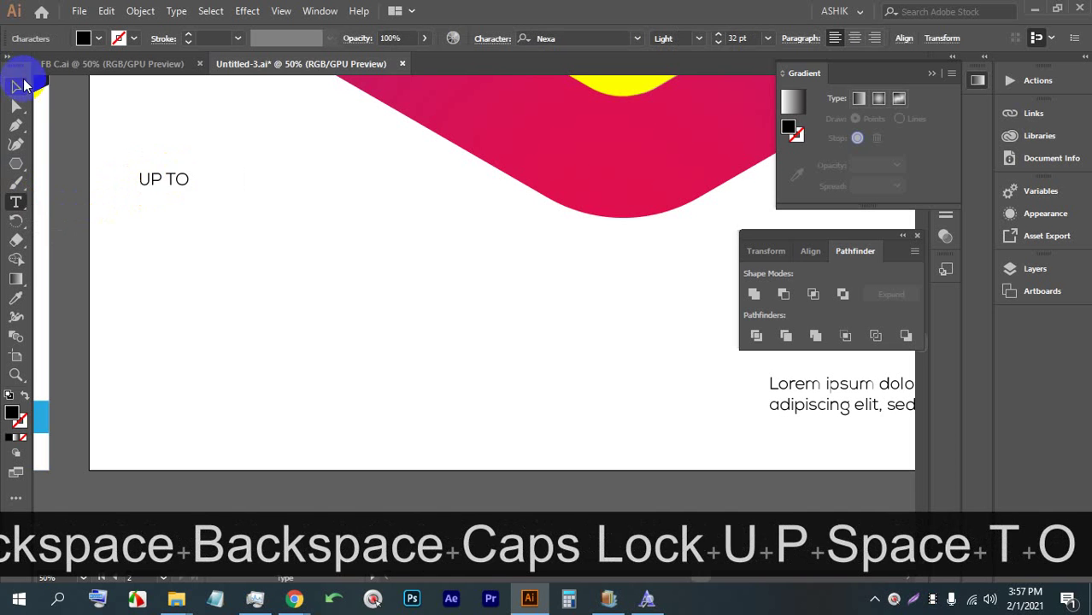
Step: Enlarge the UP TO text to about 69.5 pt and set its font to Lemon Jelly Personal Use
{"action": "left_click", "coordinate": [19, 85]}
{"action": "left_click_drag", "start_coordinate": [163, 193], "coordinate": [178, 212]}
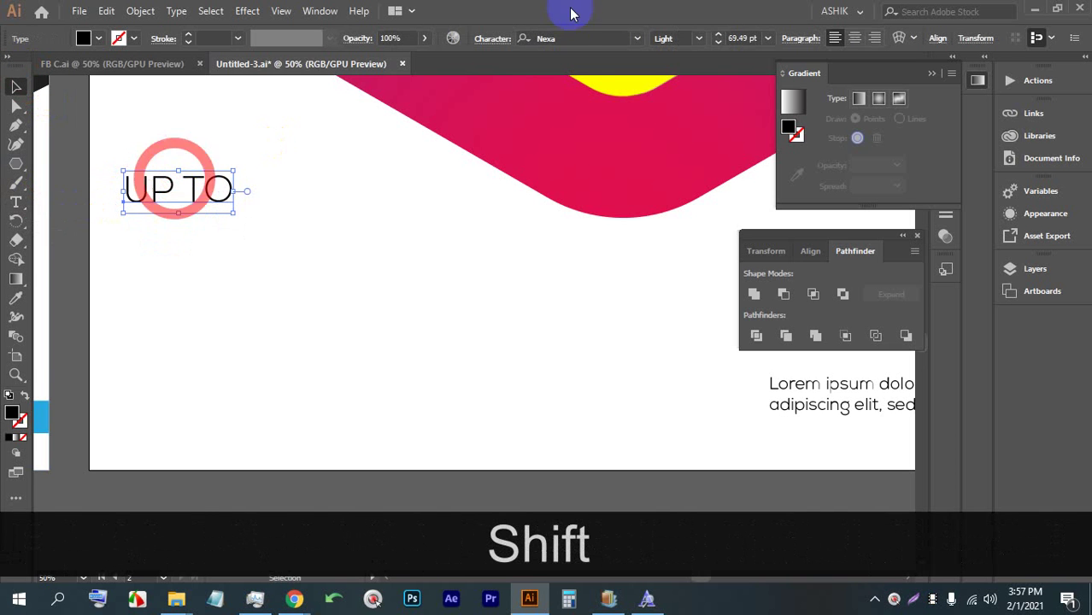
{"action": "left_click", "coordinate": [556, 38]}
{"action": "type", "text": ";"}
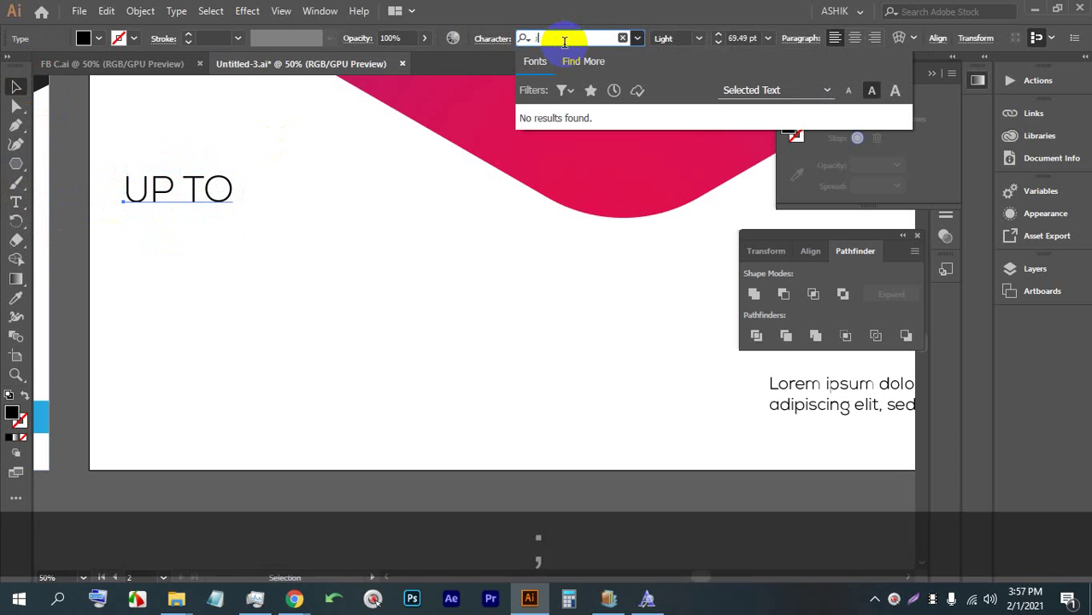
{"action": "key", "text": "BackSpace"}
{"action": "type", "text": "LEX"}
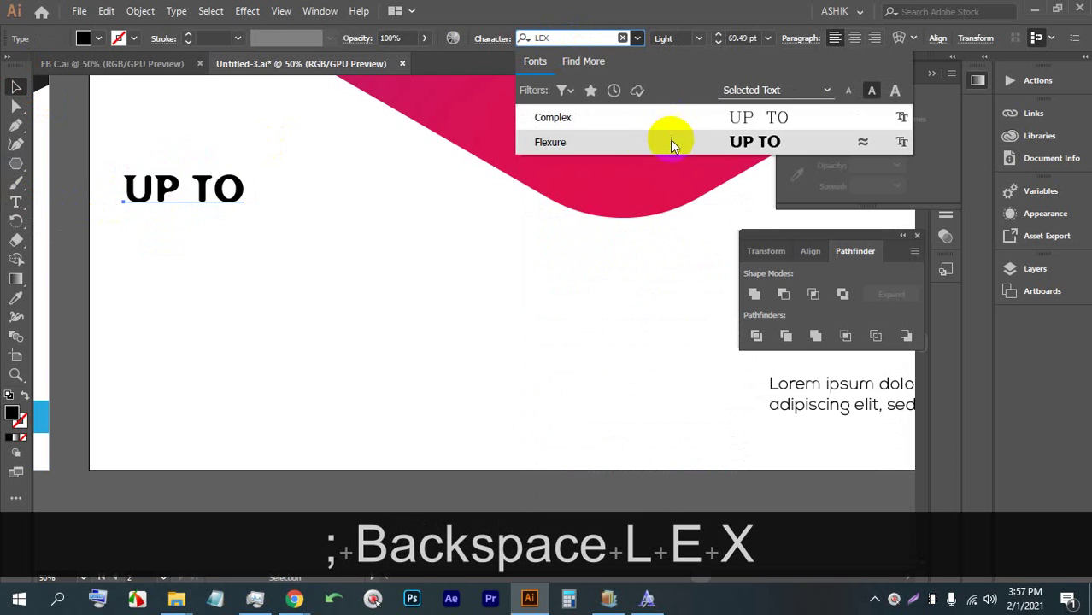
{"action": "key", "text": "BackSpace"}
{"action": "key", "text": "Return"}
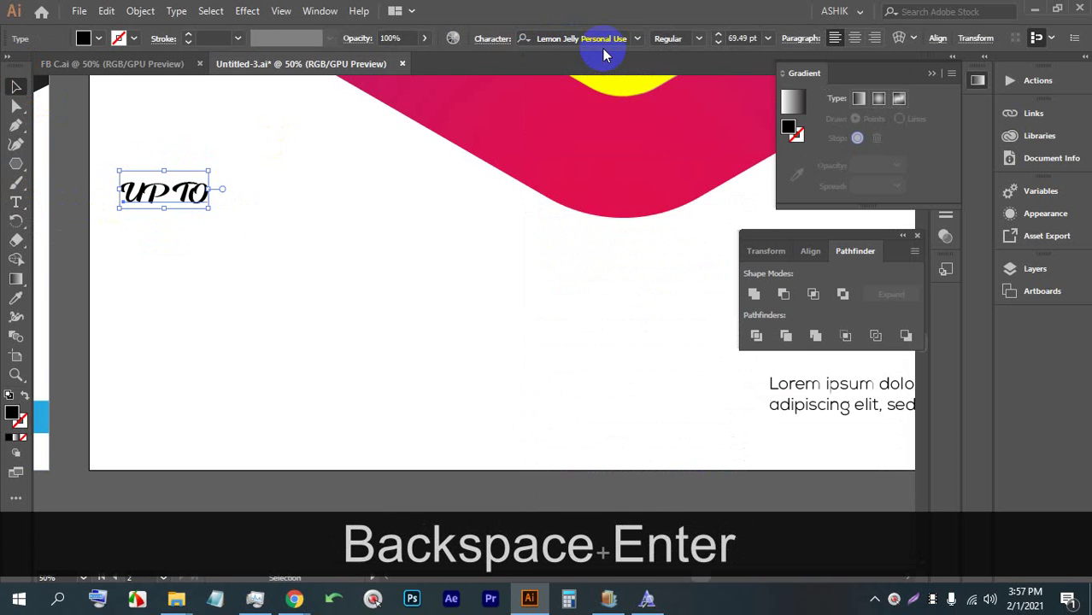
{"action": "left_click", "coordinate": [16, 87]}
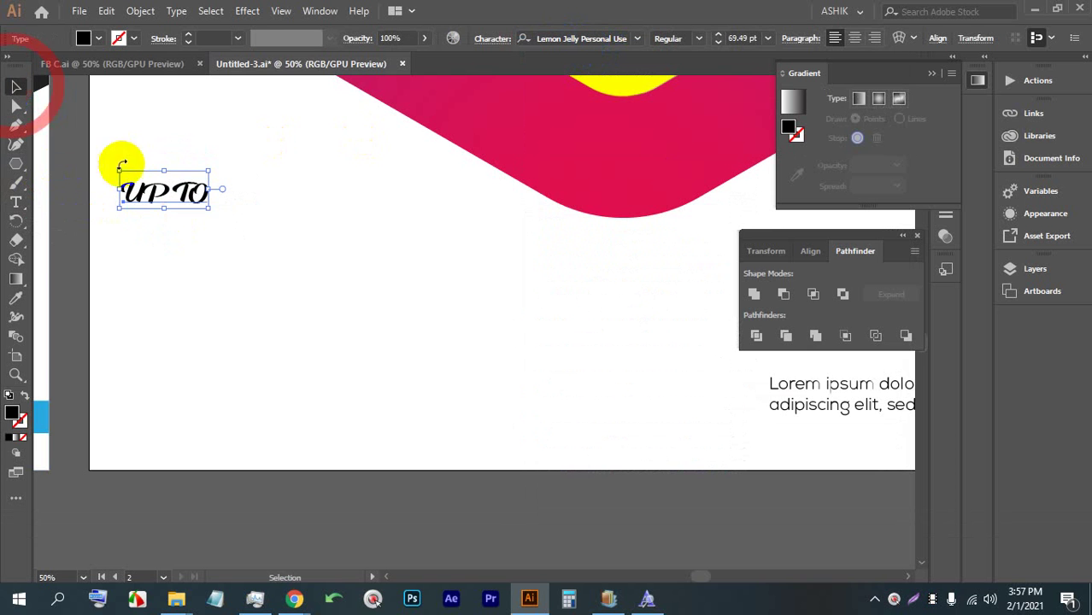
{"action": "left_click_drag", "start_coordinate": [139, 195], "coordinate": [147, 198]}
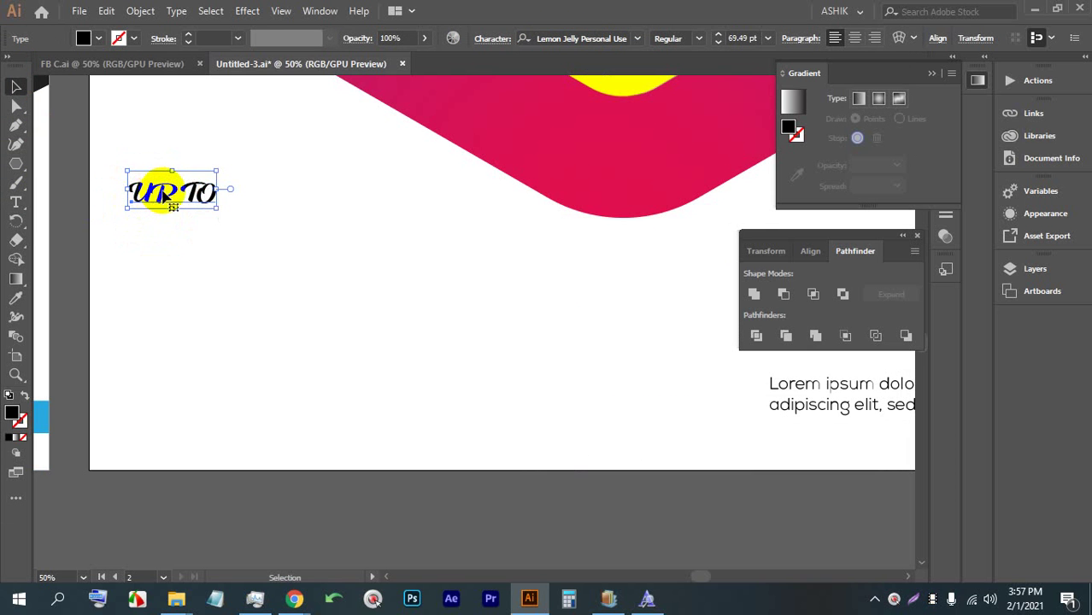
Step: Add the text "25%" below the UP TO text and enlarge it to about 89 pt
{"action": "left_click", "coordinate": [136, 245]}
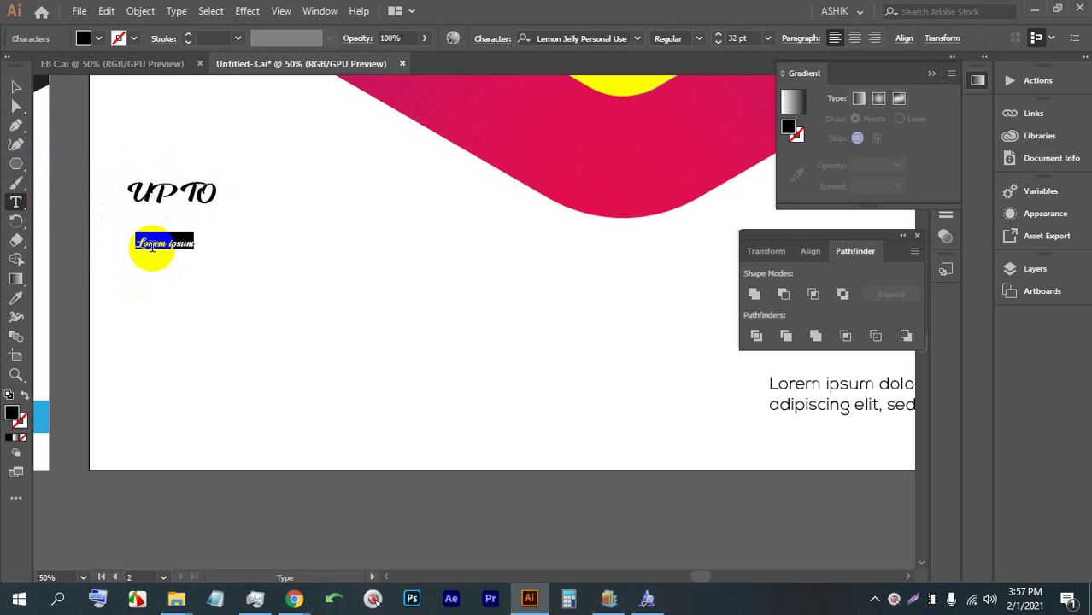
{"action": "type", "text": "25%"}
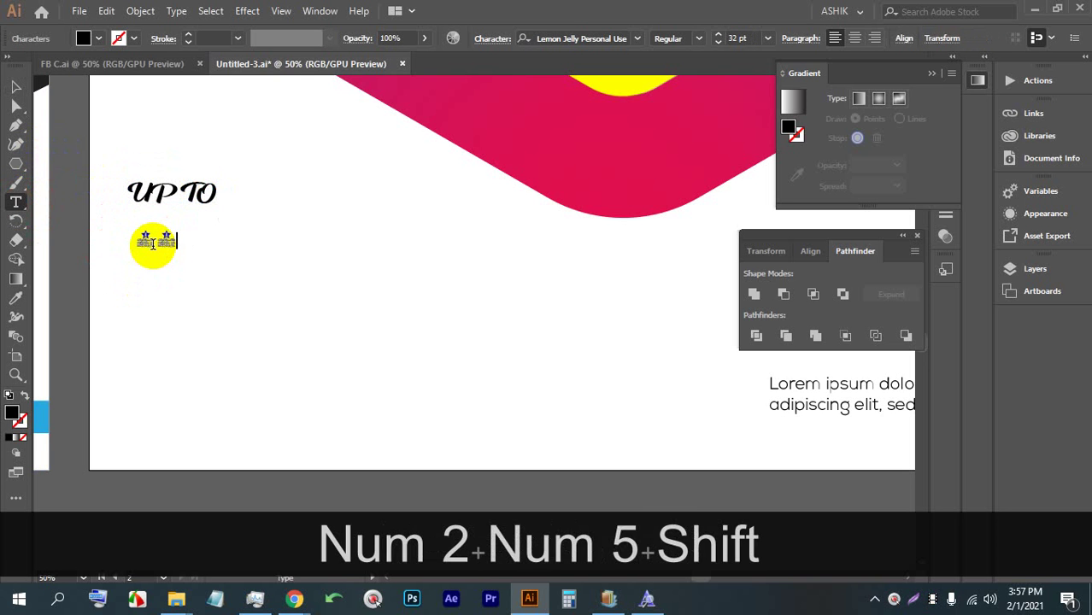
{"action": "left_click", "coordinate": [15, 86]}
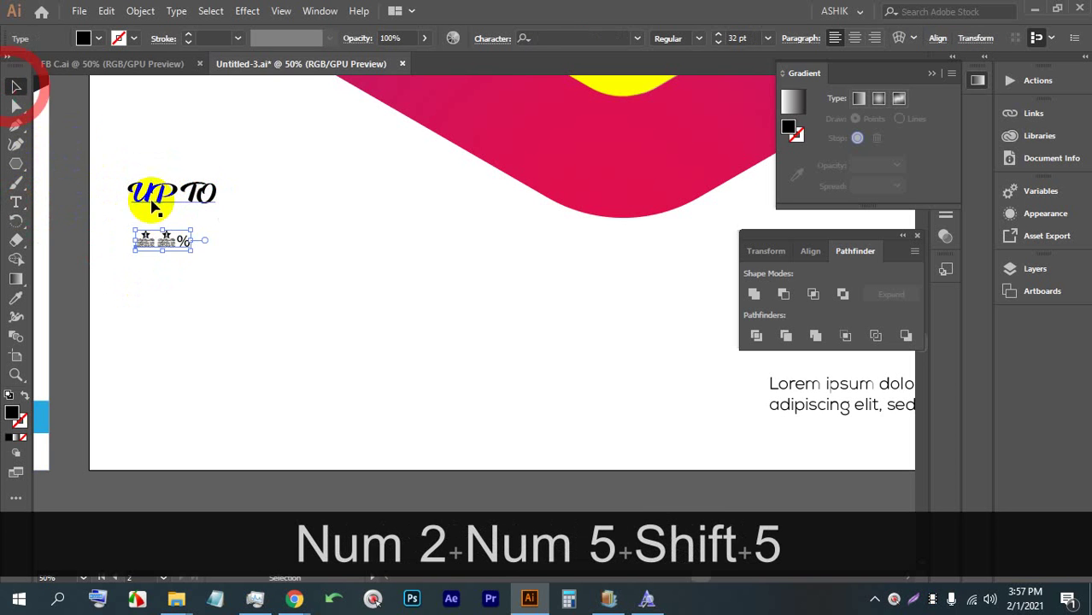
{"action": "left_click_drag", "start_coordinate": [186, 247], "coordinate": [289, 291]}
{"action": "left_click_drag", "start_coordinate": [195, 265], "coordinate": [196, 260]}
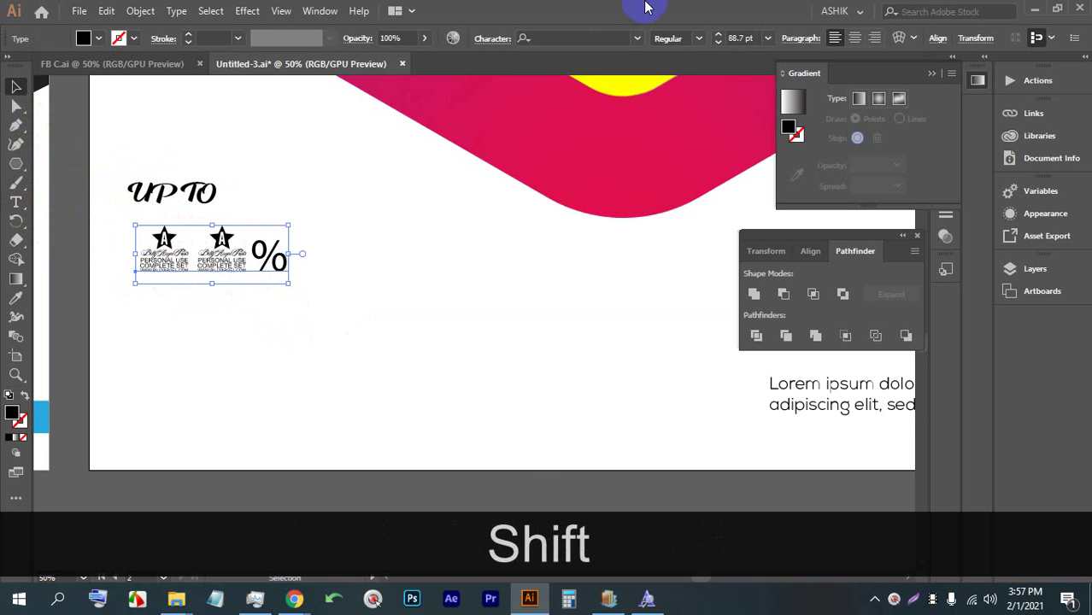
Step: Set the 25% text's font to Rockwell Condensed and enlarge it to about 159 pt
{"action": "left_click", "coordinate": [636, 40]}
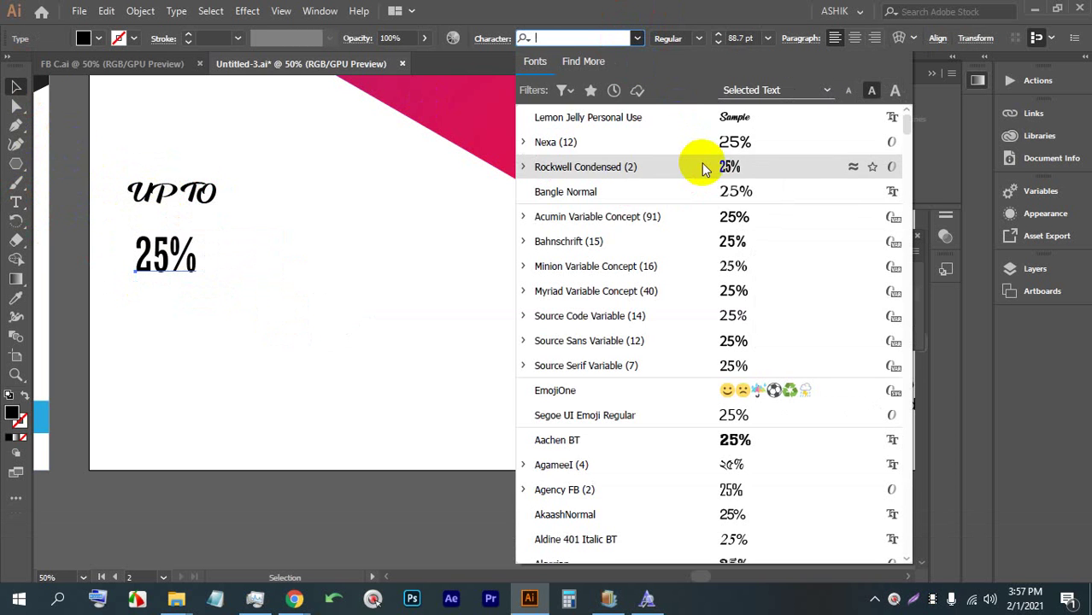
{"action": "left_click", "coordinate": [702, 162]}
{"action": "left_click_drag", "start_coordinate": [204, 283], "coordinate": [276, 306]}
Step: Fill the 25% text with pink and shrink it to about 137 pt, close under the UP TO text
{"action": "left_click", "coordinate": [17, 299]}
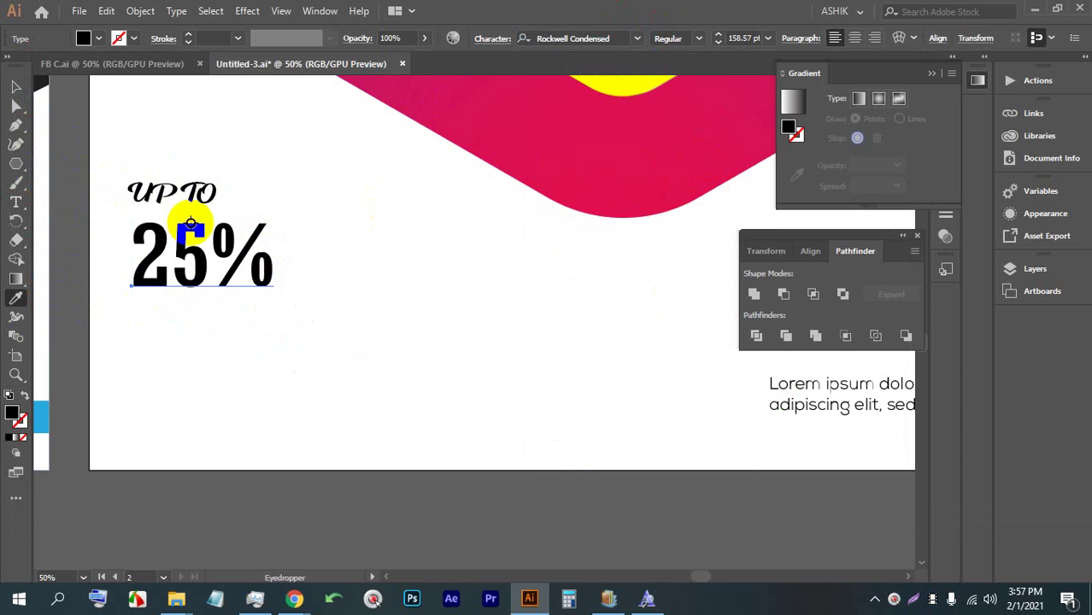
{"action": "left_click", "coordinate": [101, 40]}
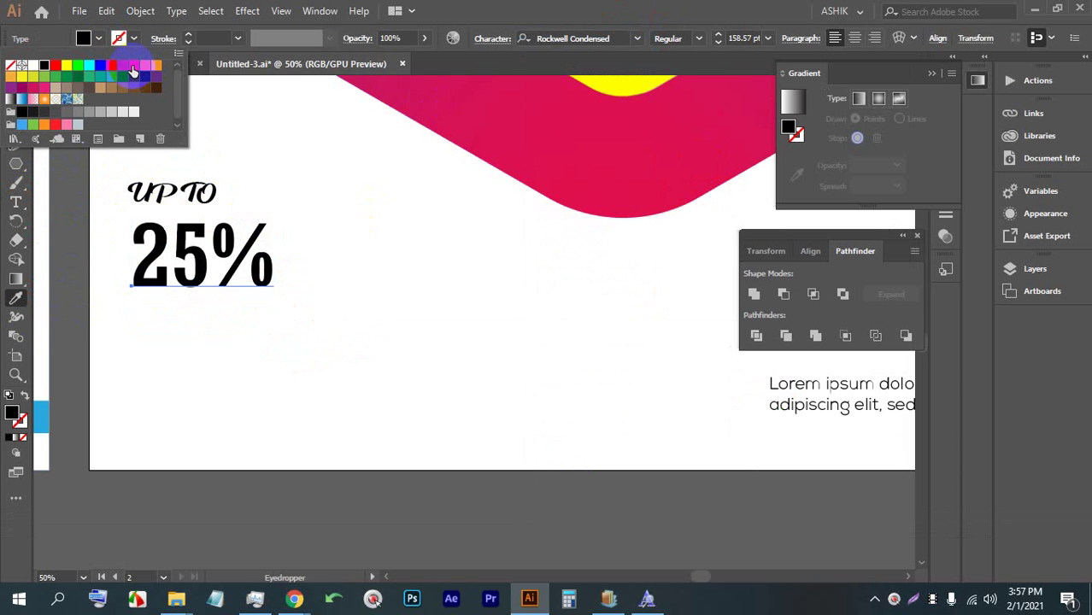
{"action": "left_click", "coordinate": [48, 90]}
{"action": "left_click", "coordinate": [16, 86]}
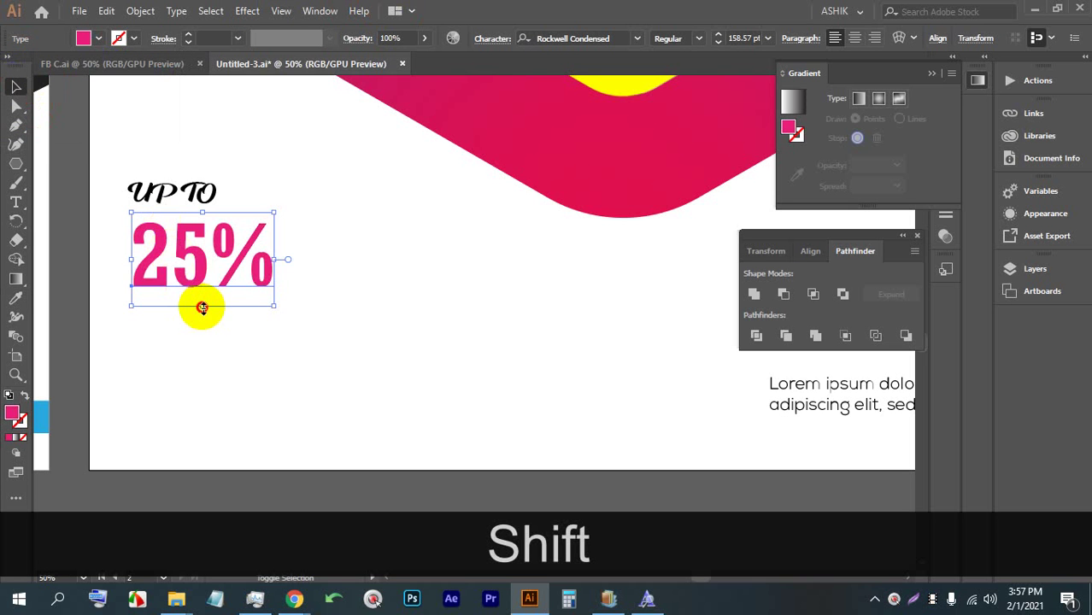
{"action": "mouse_move", "coordinate": [202, 308]}
{"action": "left_mouse_down"}
{"action": "mouse_move", "coordinate": [175, 247]}
{"action": "mouse_move", "coordinate": [193, 288]}
{"action": "left_mouse_up"}
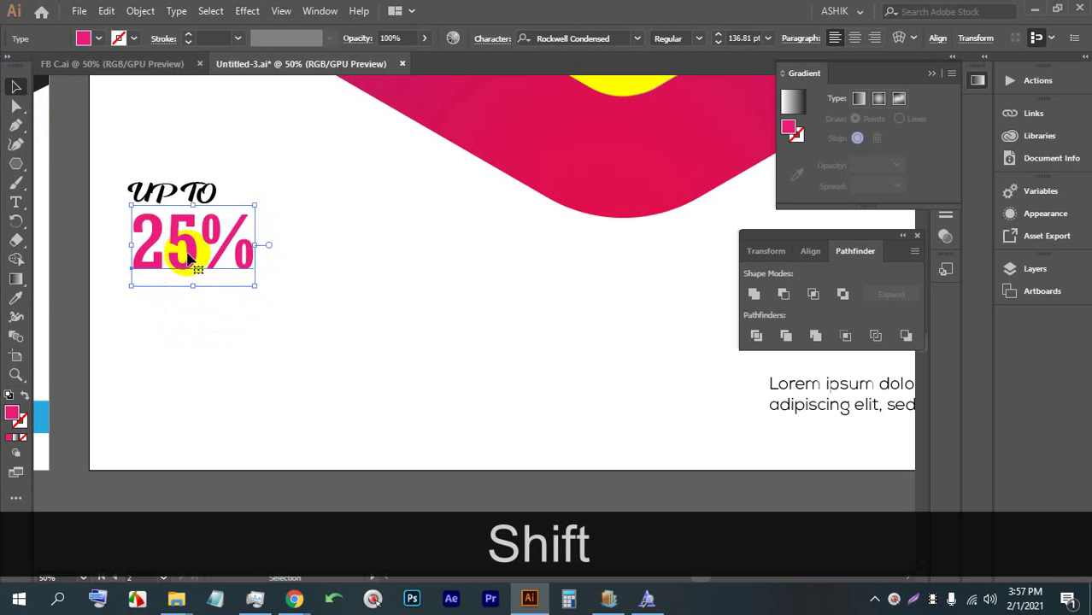
{"action": "scroll", "coordinate": [190, 256], "scroll_direction": "down", "scroll_amount": 1}
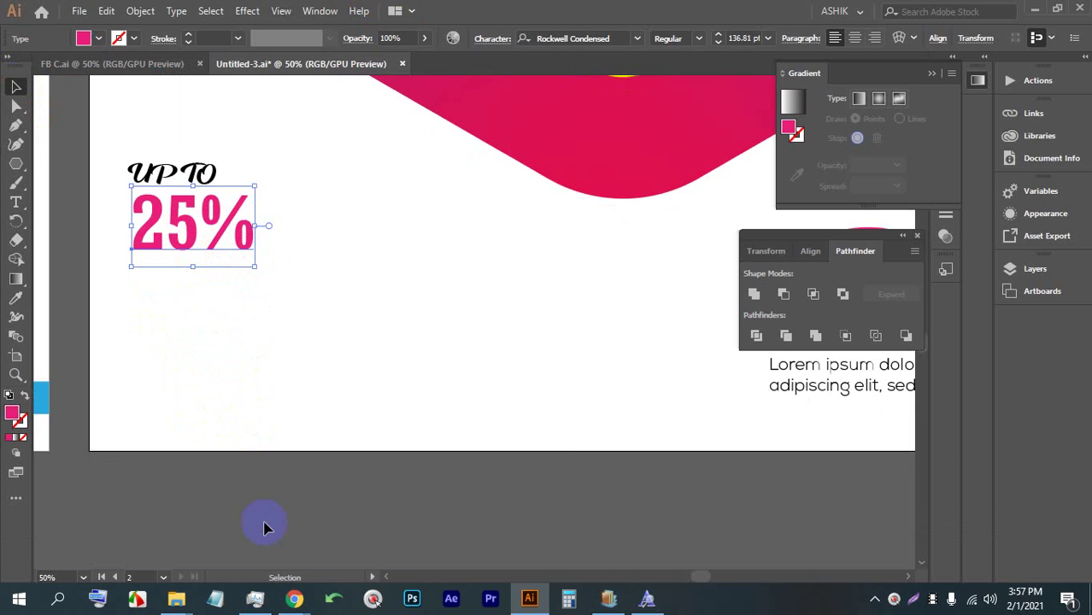
Step: Switch to Chrome and search Google Images for "QR CODE" in a new tab
{"action": "mouse_move", "coordinate": [294, 599]}
{"action": "left_click", "coordinate": [209, 524]}
{"action": "left_click", "coordinate": [893, 9]}
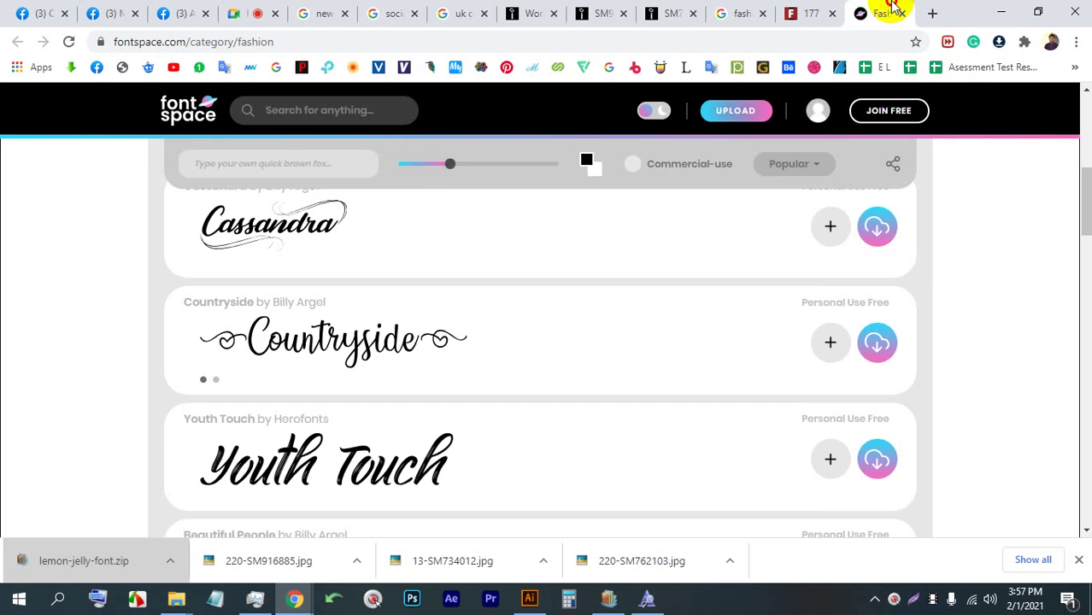
{"action": "left_click_drag", "start_coordinate": [892, 10], "coordinate": [932, 19]}
{"action": "left_click", "coordinate": [1041, 12]}
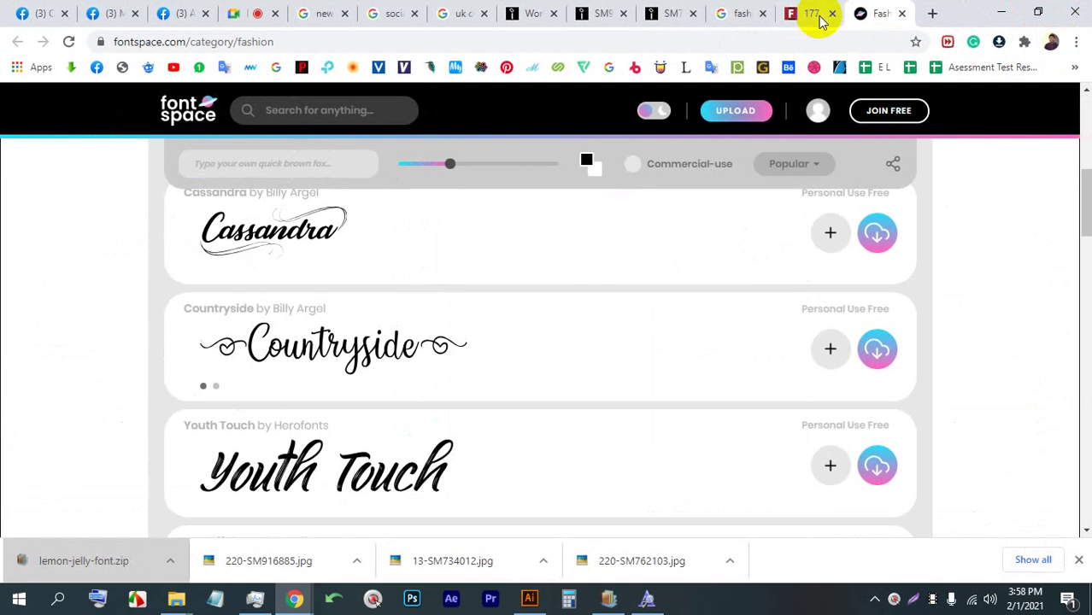
{"action": "left_click", "coordinate": [931, 14]}
{"action": "left_click", "coordinate": [806, 42]}
{"action": "type", "text": "QR "}
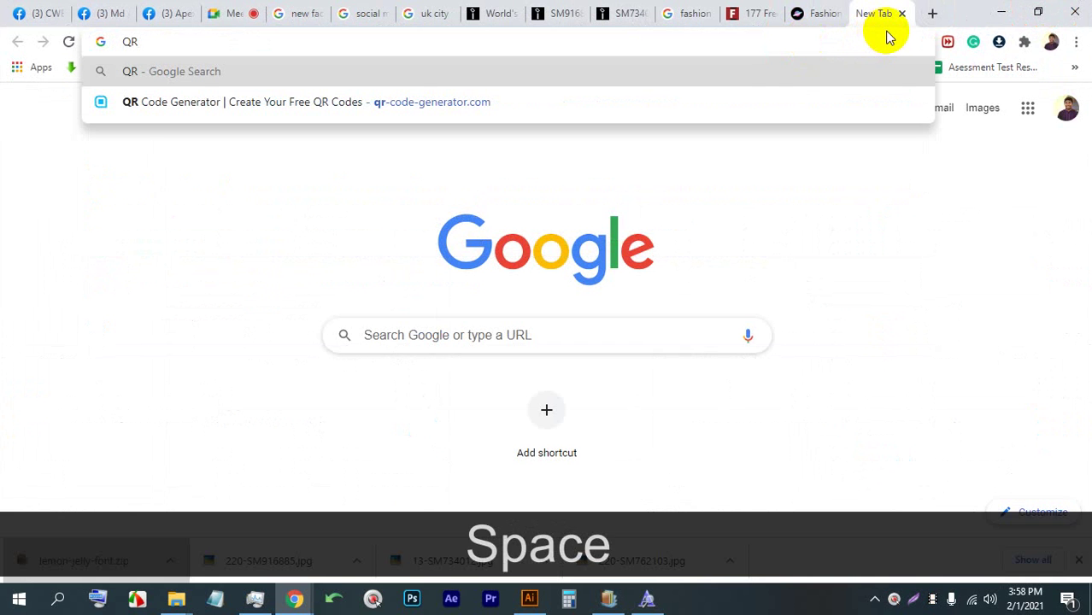
{"action": "type", "text": "CODE"}
{"action": "key", "text": "Return"}
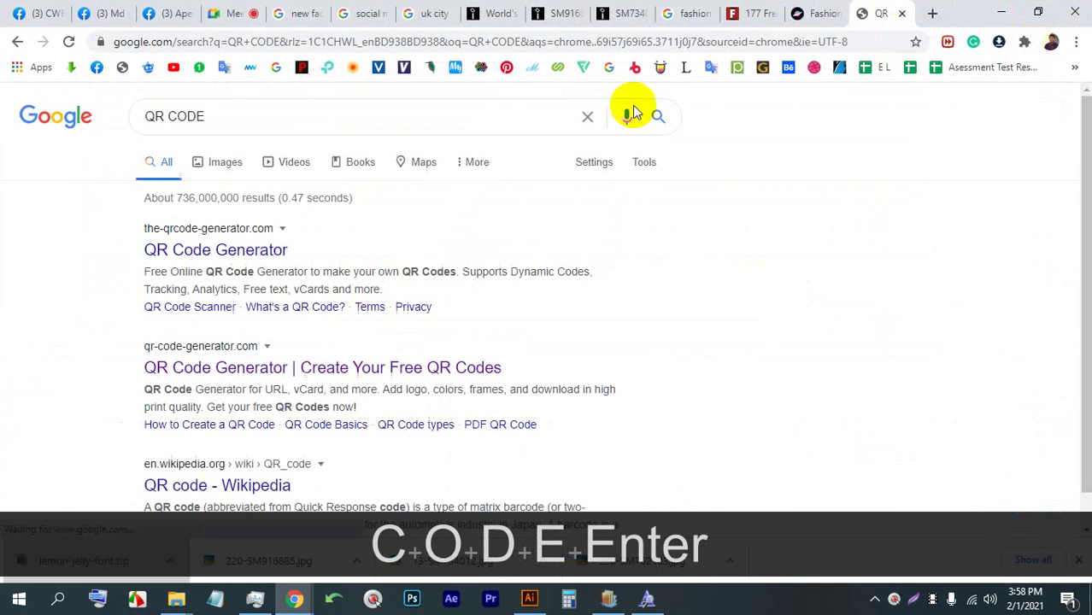
{"action": "left_click", "coordinate": [237, 167]}
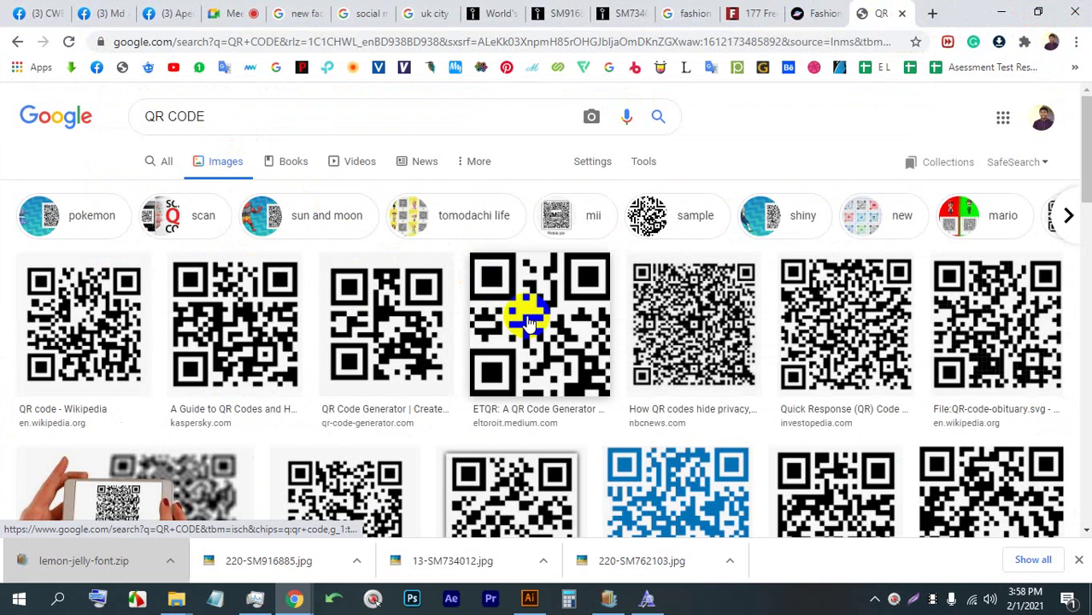
Step: Copy the large black-and-white QR code image from the eltoroit.medium.com result and return to Illustrator
{"action": "left_click", "coordinate": [536, 313]}
{"action": "right_click", "coordinate": [818, 263]}
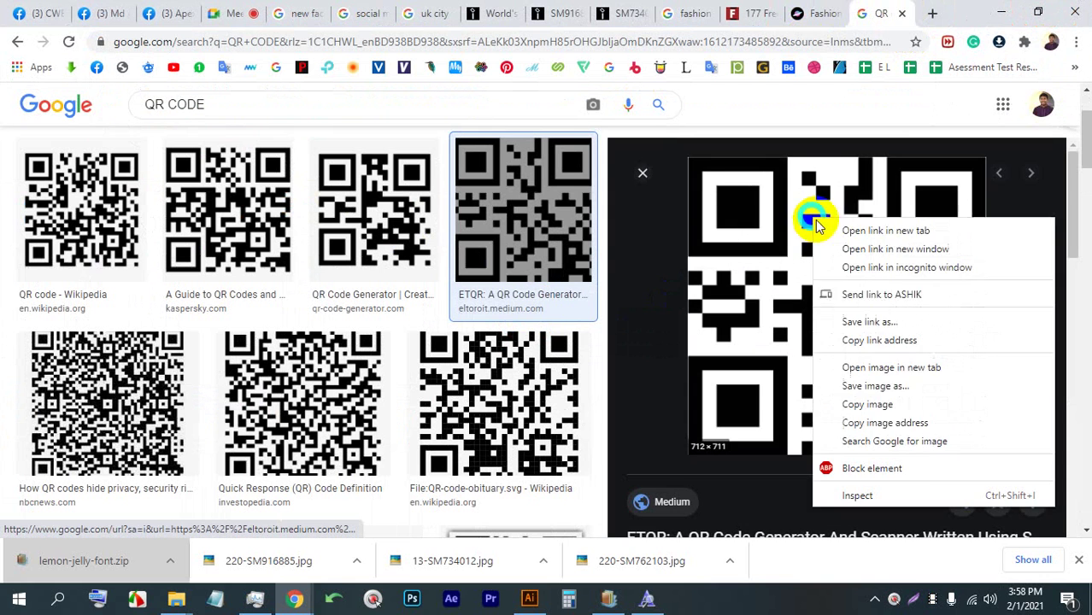
{"action": "left_click", "coordinate": [854, 383]}
{"action": "key", "text": "alt+Tab"}
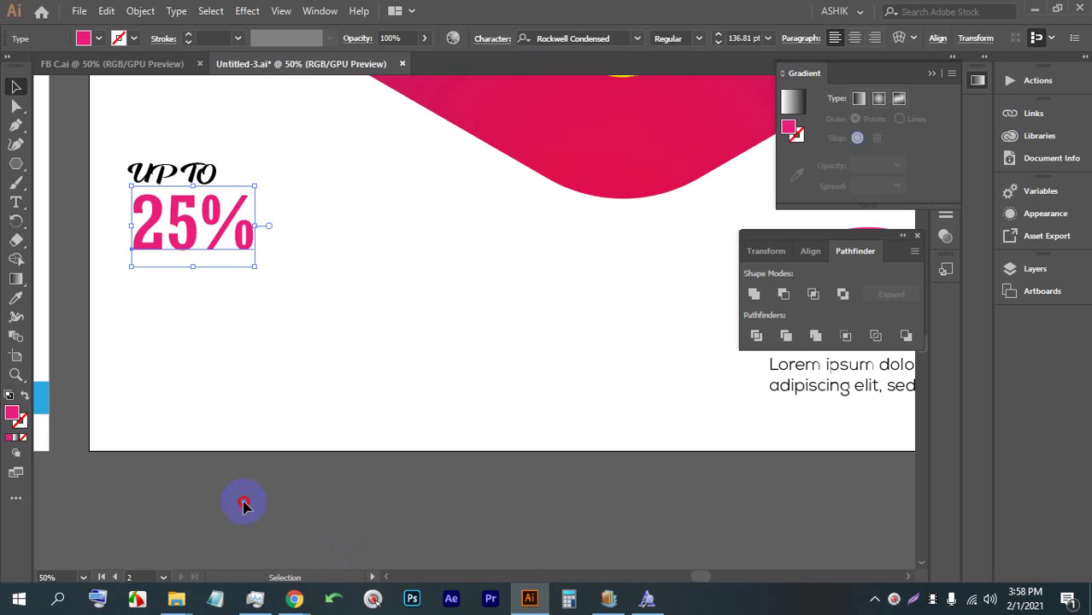
Step: Paste the QR code, place it below the 25% text, and enlarge it slightly to match the text's width
{"action": "key", "text": "ctrl+v"}
{"action": "left_click_drag", "start_coordinate": [475, 134], "coordinate": [464, 395]}
{"action": "left_click_drag", "start_coordinate": [456, 451], "coordinate": [176, 359]}
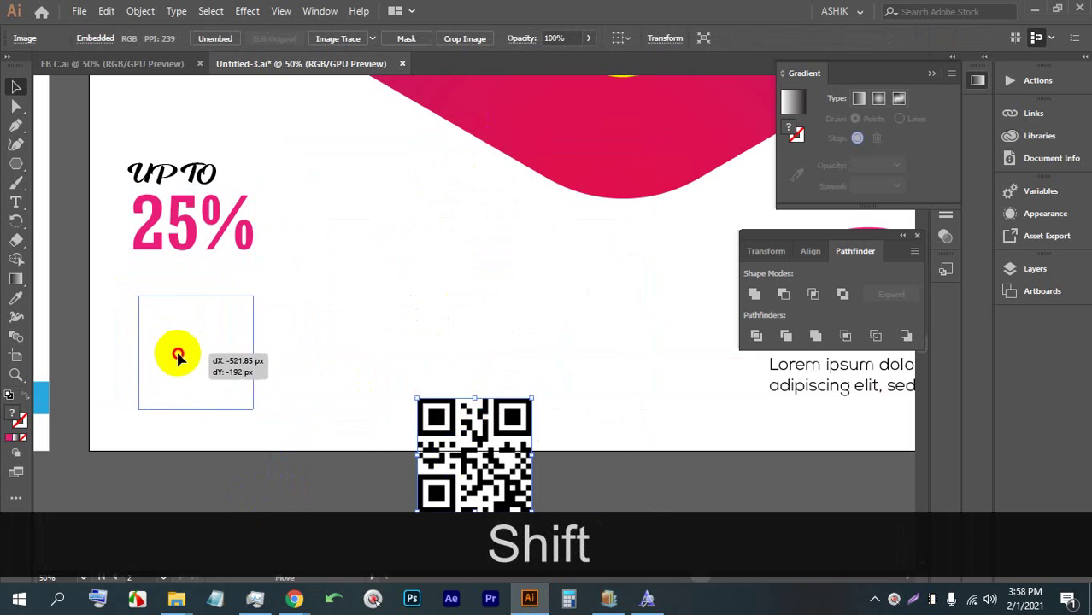
{"action": "mouse_move", "coordinate": [251, 407]}
{"action": "left_mouse_down"}
{"action": "mouse_move", "coordinate": [261, 422]}
{"action": "mouse_move", "coordinate": [269, 415]}
{"action": "left_mouse_up"}
{"action": "left_click_drag", "start_coordinate": [183, 367], "coordinate": [190, 359]}
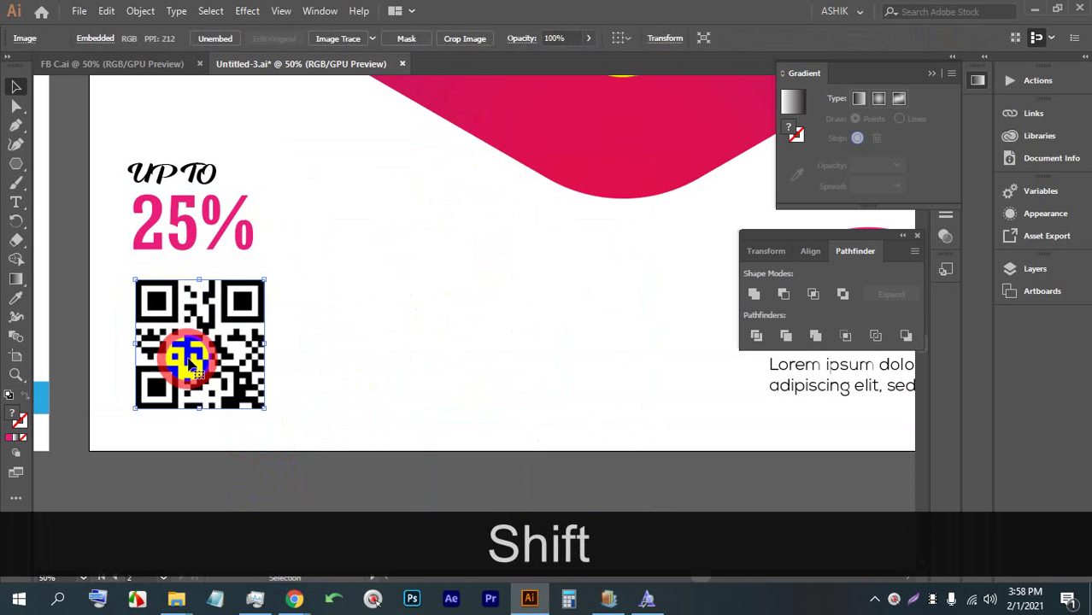
Step: Save the document with the QR code in place
{"action": "key", "text": "space"}
{"action": "left_click_drag", "start_coordinate": [402, 355], "coordinate": [301, 350]}
{"action": "scroll", "coordinate": [314, 332], "scroll_direction": "up", "scroll_amount": 1}
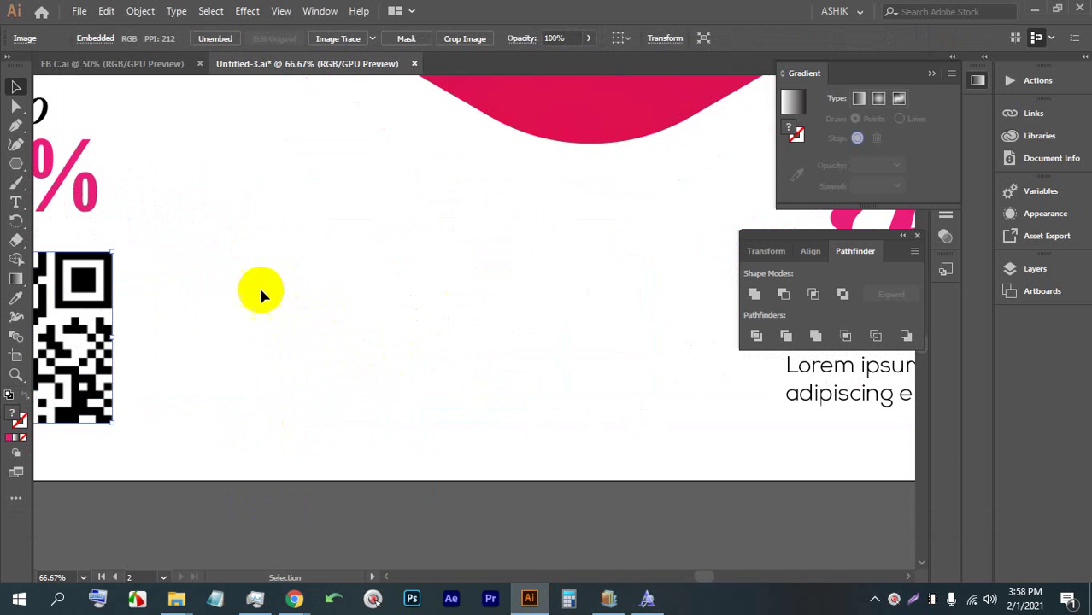
{"action": "scroll", "coordinate": [317, 254], "scroll_direction": "down", "scroll_amount": 1}
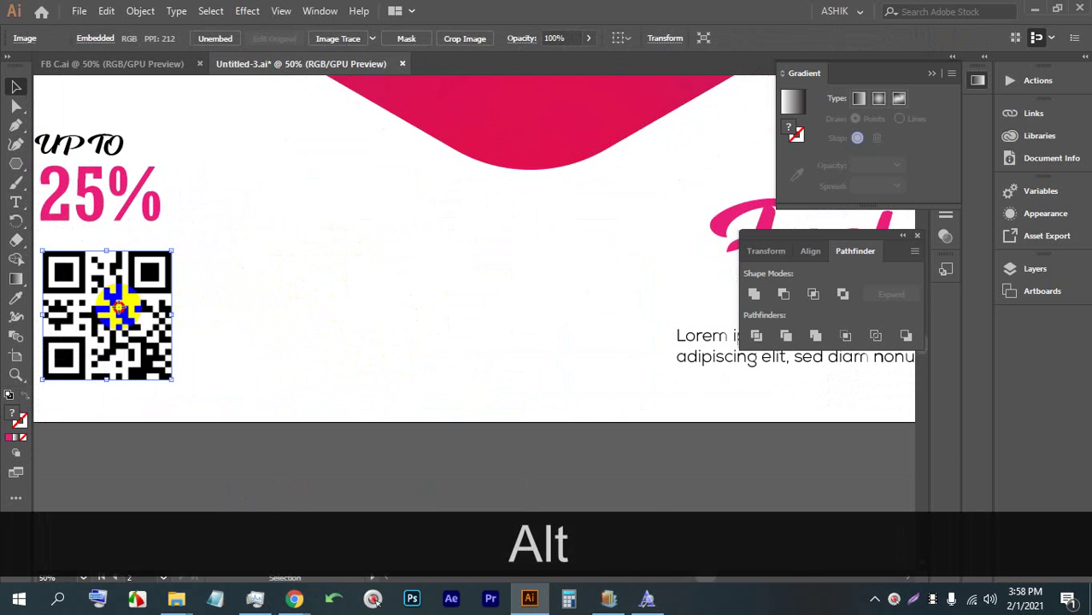
{"action": "key", "text": "ctrl+s"}
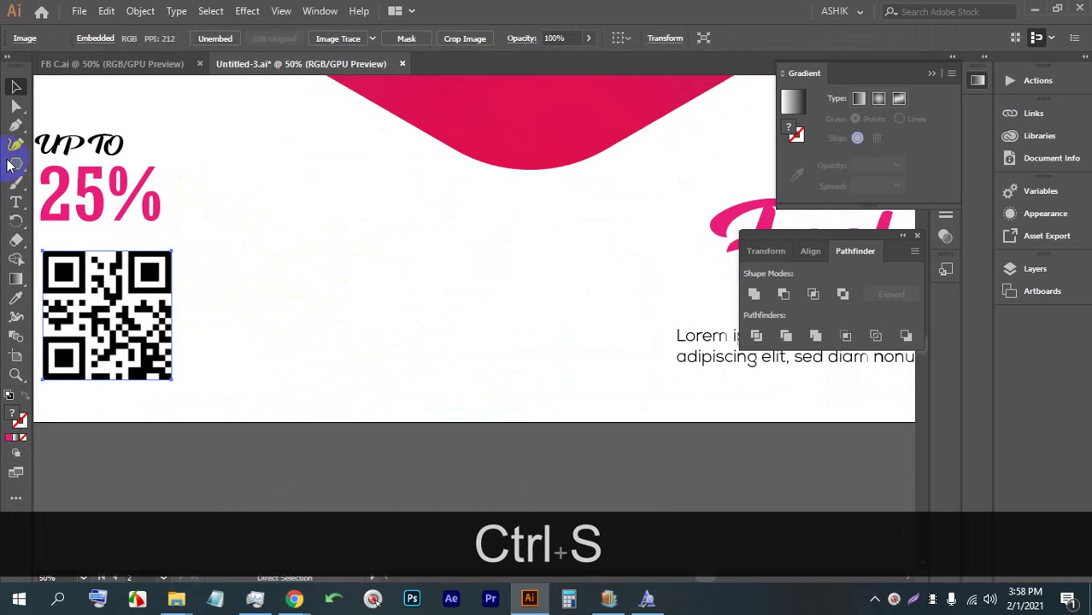
{"action": "left_click", "coordinate": [52, 158]}
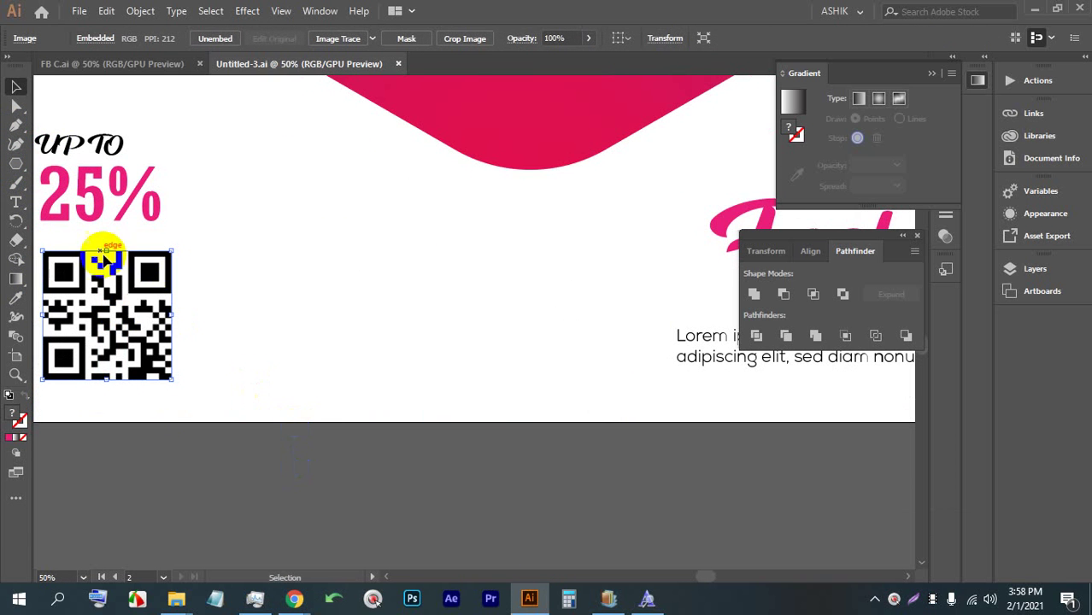
Step: Add a placeholder text line in the blank area beside the QR code and enlarge it to about 120 pt
{"action": "left_click", "coordinate": [17, 199]}
{"action": "left_click", "coordinate": [268, 267]}
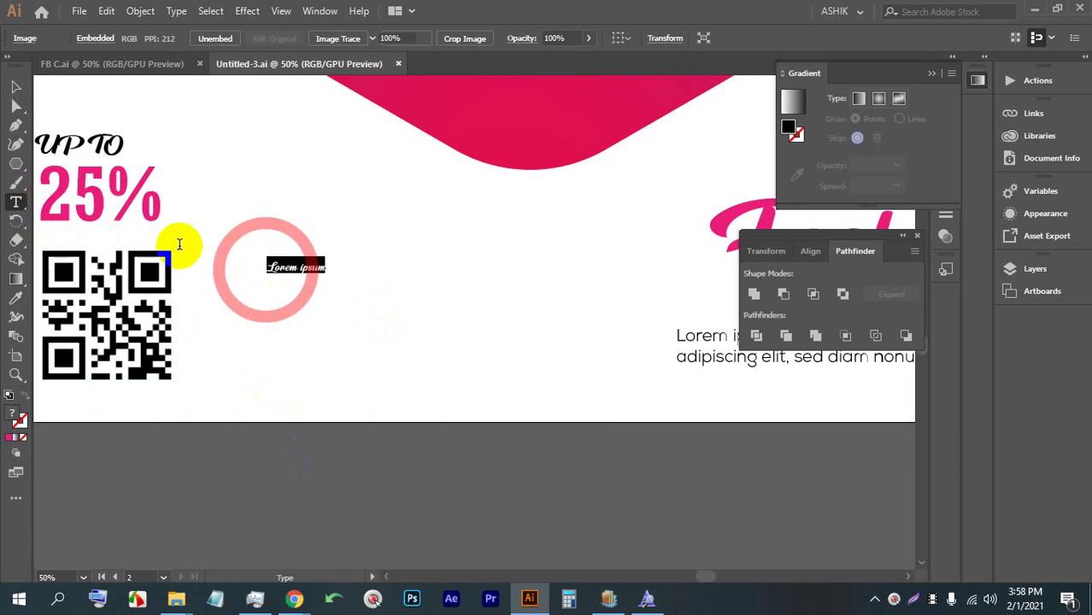
{"action": "left_click", "coordinate": [12, 89]}
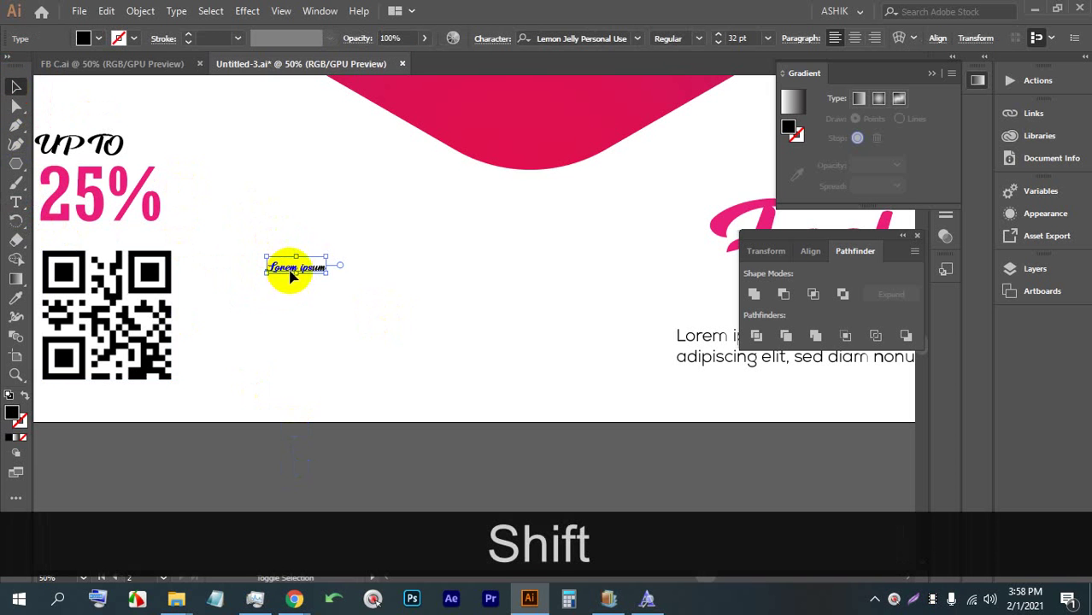
{"action": "left_click_drag", "start_coordinate": [295, 275], "coordinate": [349, 294]}
Step: Replace the placeholder text with "GET IN TOUCH" in the Arial Alternative Regular font
{"action": "triple_click", "coordinate": [346, 293]}
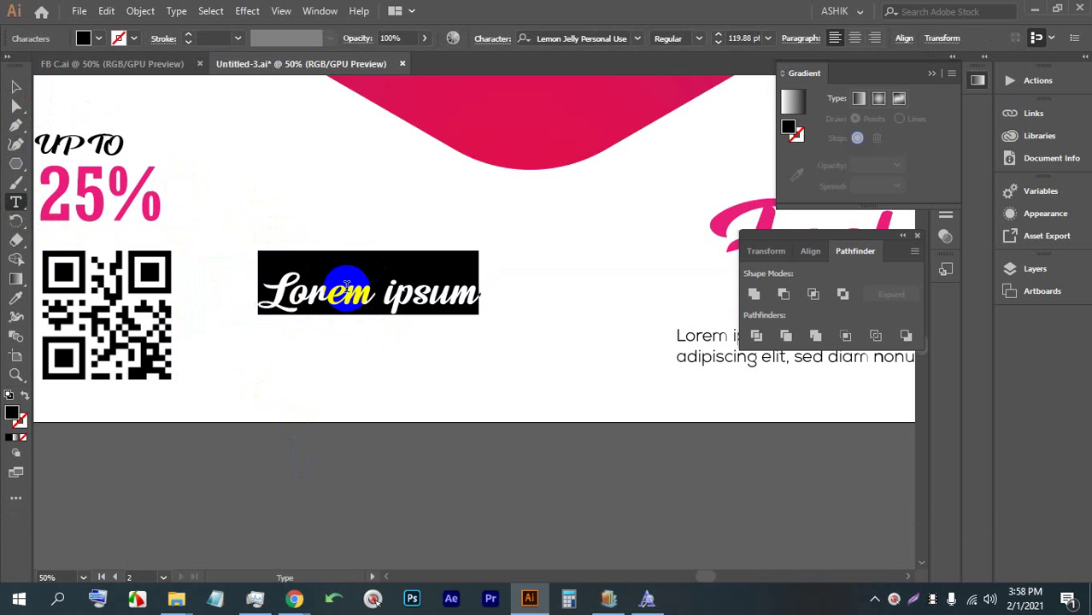
{"action": "type", "text": "OET"}
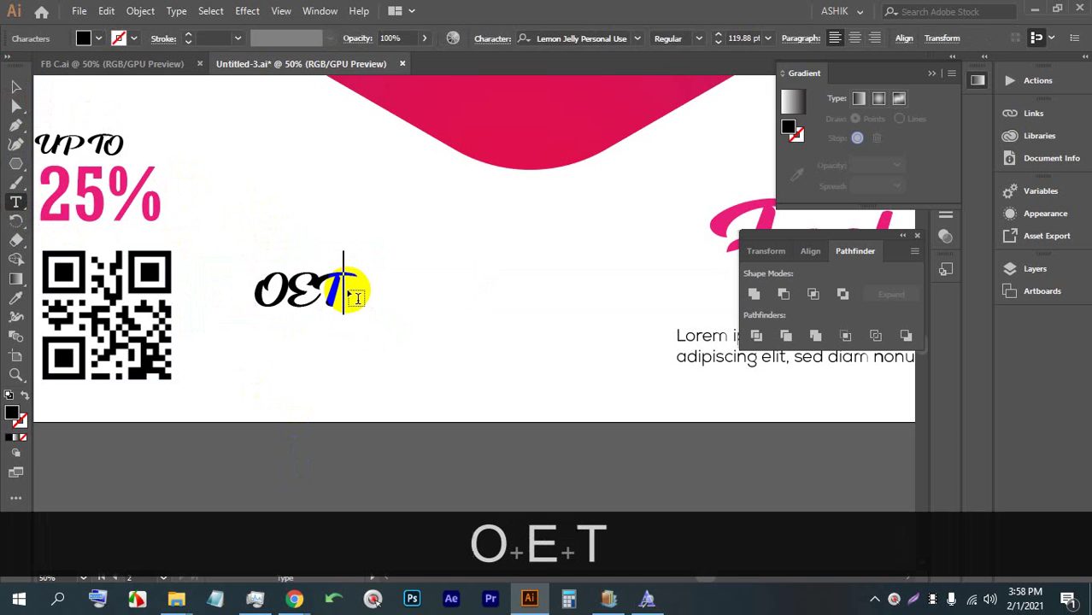
{"action": "key", "text": "BackSpace"}
{"action": "key", "text": "BackSpace"}
{"action": "key", "text": "BackSpace"}
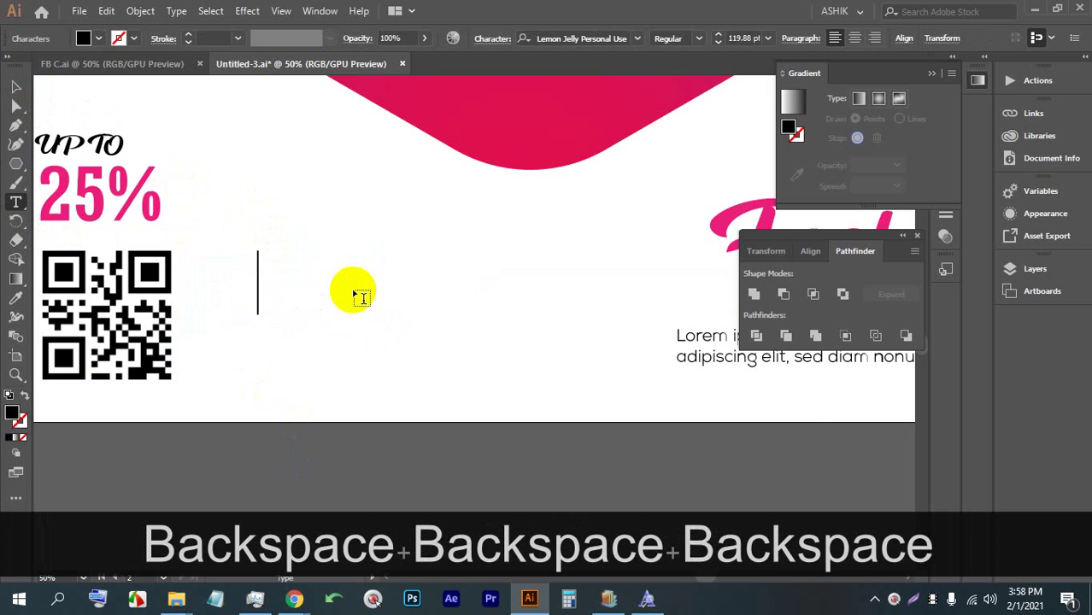
{"action": "left_click", "coordinate": [637, 38]}
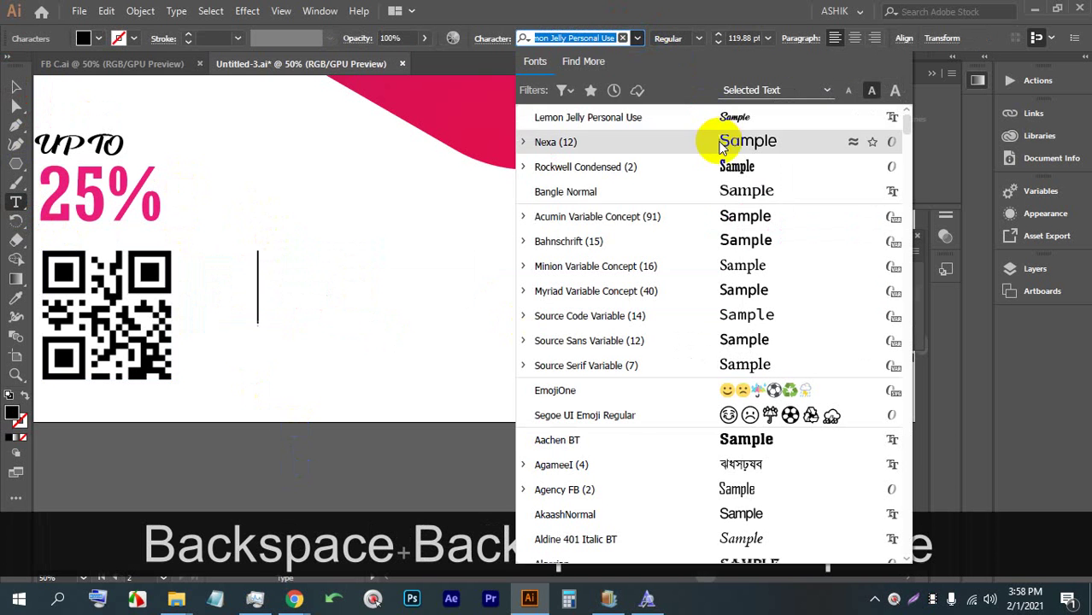
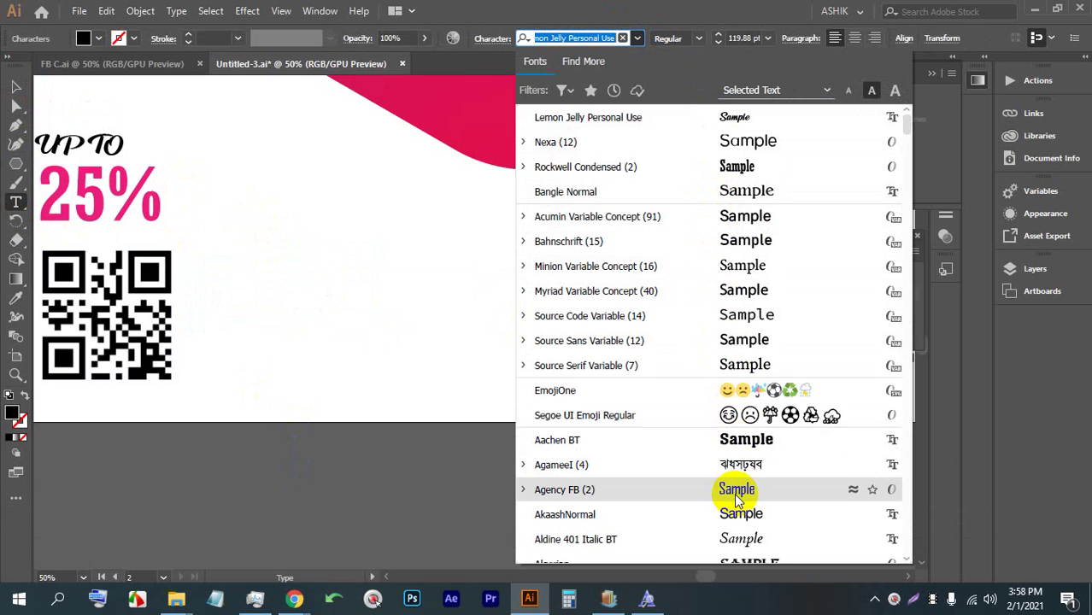
{"action": "scroll", "coordinate": [734, 446], "scroll_direction": "down", "scroll_amount": 5}
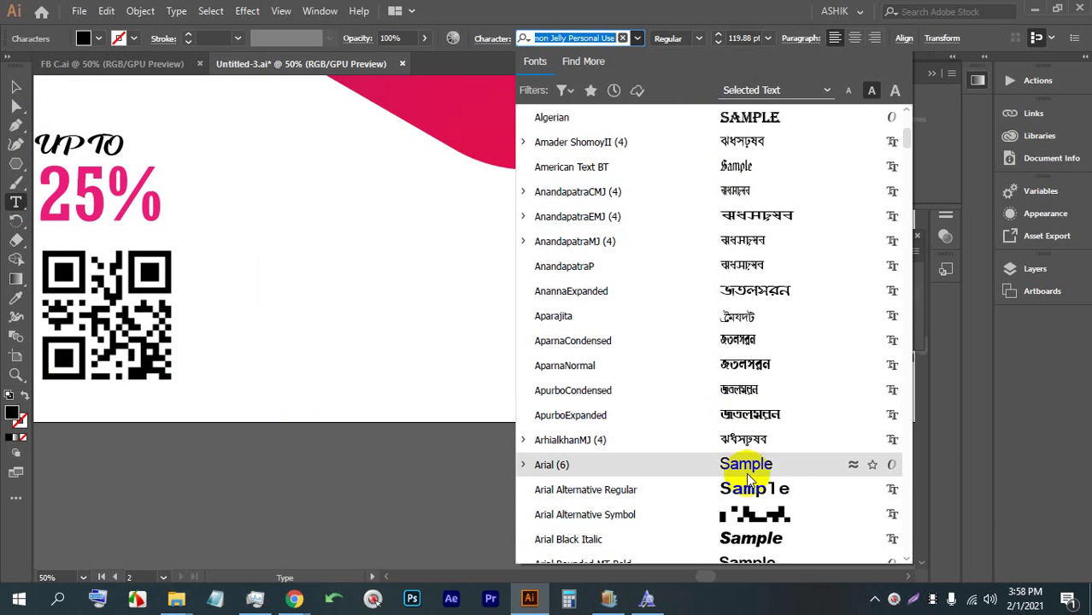
{"action": "left_click", "coordinate": [750, 488]}
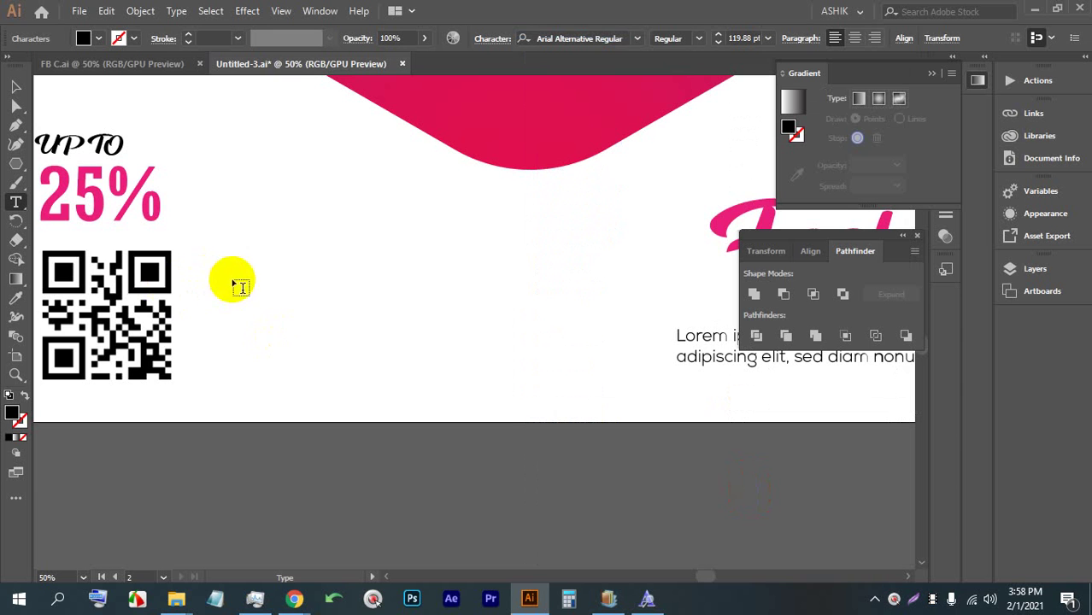
{"action": "type", "text": "G"}
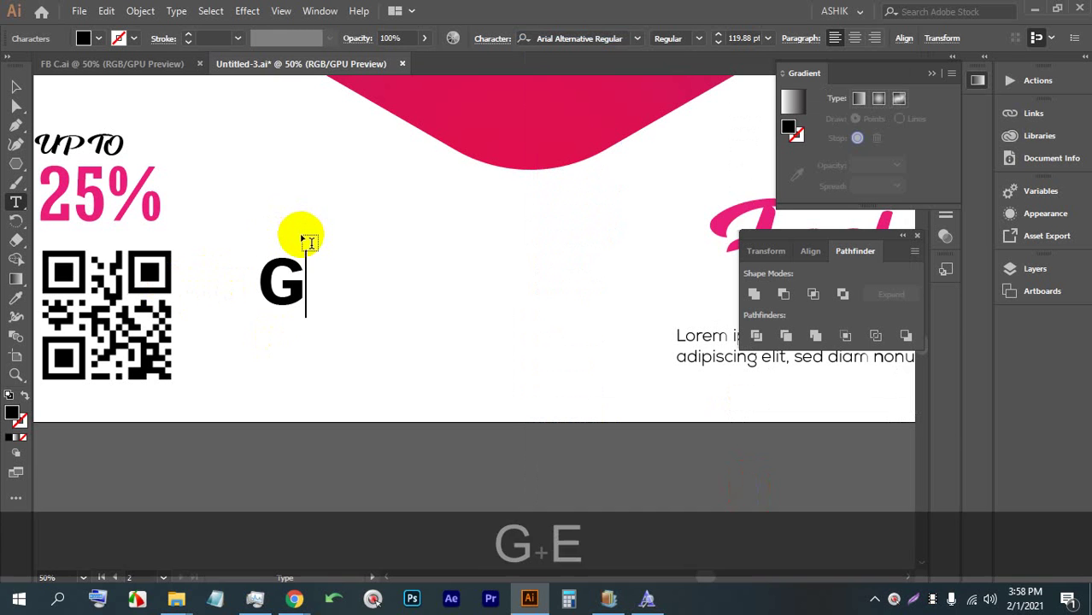
{"action": "type", "text": "ET IN"}
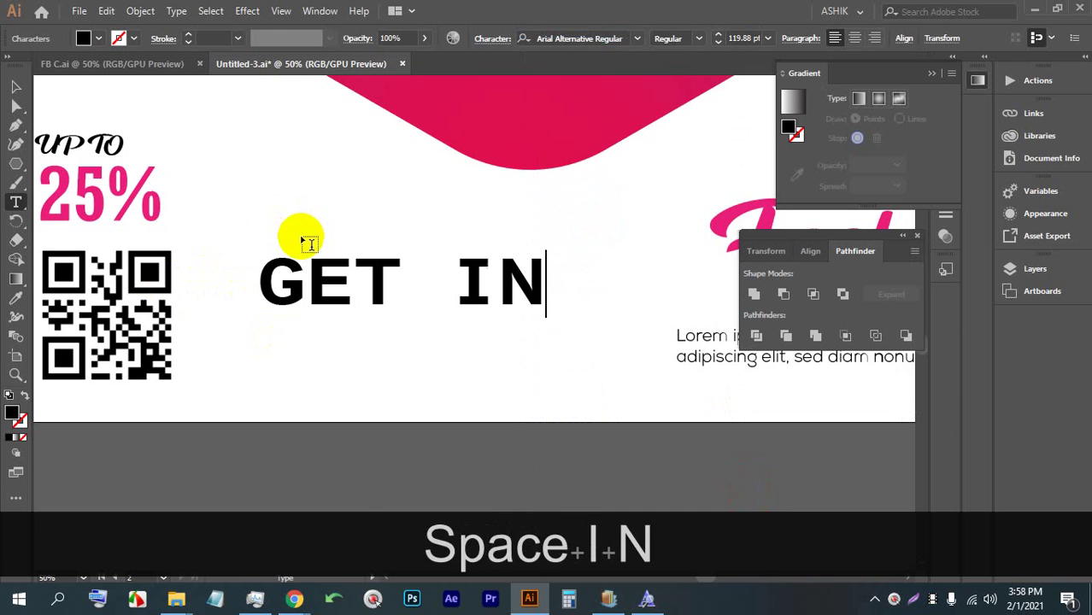
{"action": "type", "text": " TOUCH"}
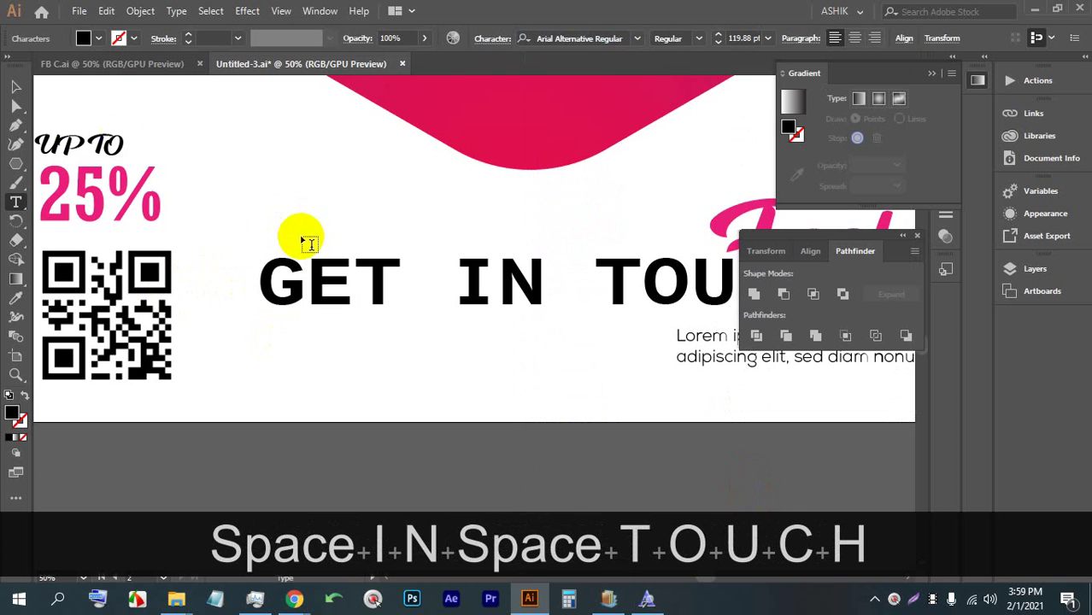
Step: Shrink the GET IN TOUCH text to about 97 pt and set its font to Acumin Variable Concept
{"action": "left_click", "coordinate": [15, 86]}
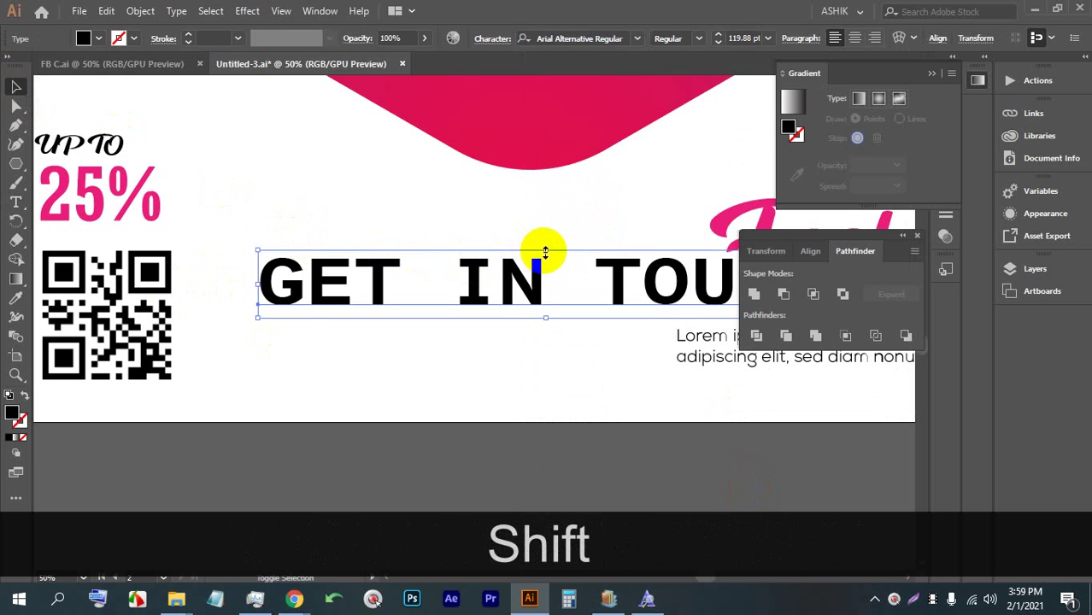
{"action": "left_click_drag", "start_coordinate": [545, 253], "coordinate": [488, 263]}
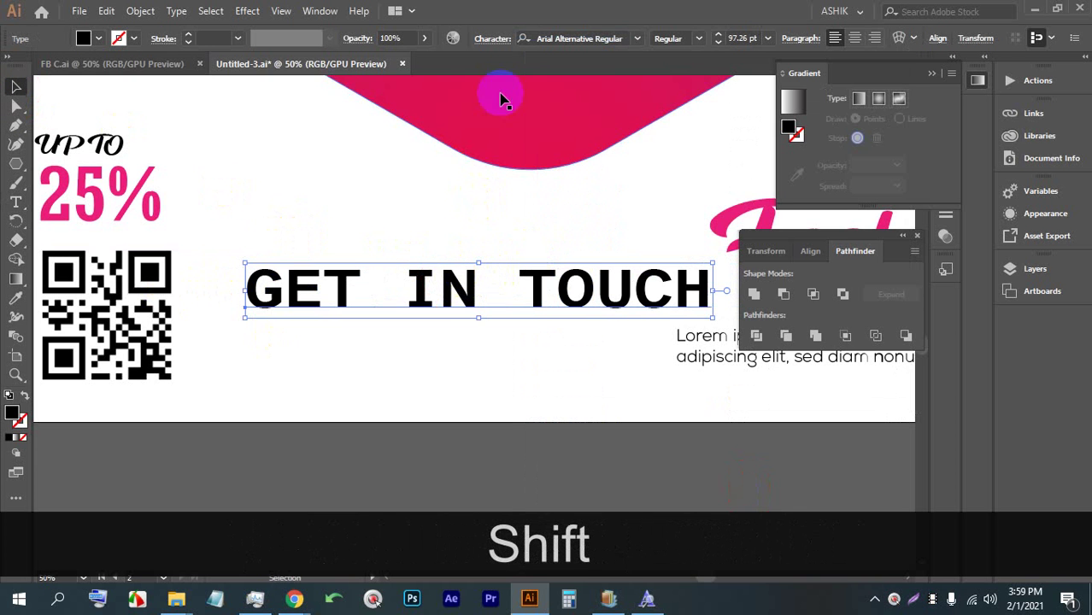
{"action": "left_click", "coordinate": [637, 37]}
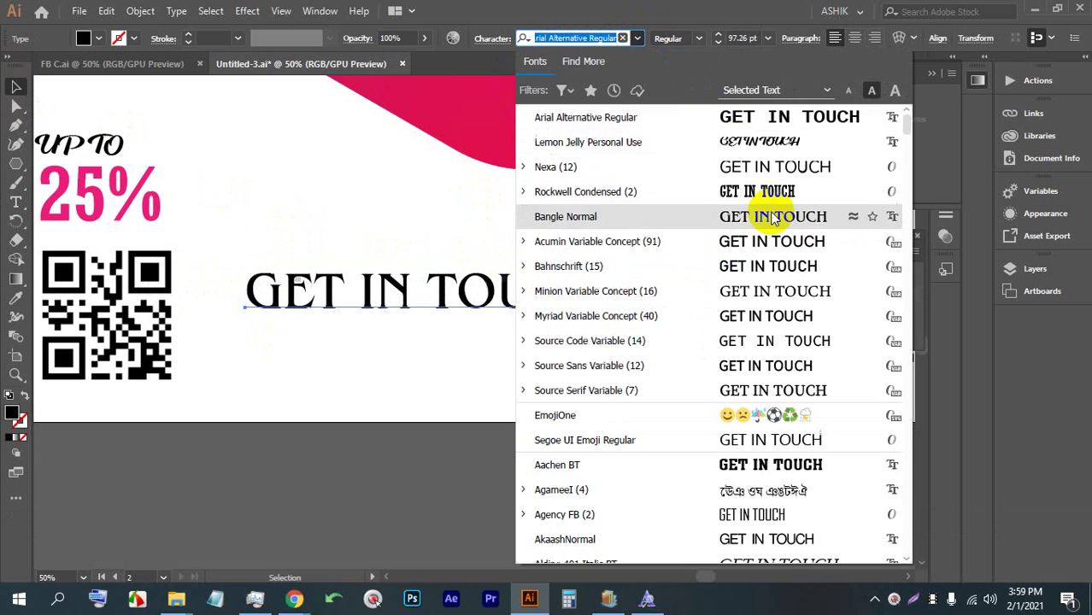
{"action": "left_click", "coordinate": [775, 240]}
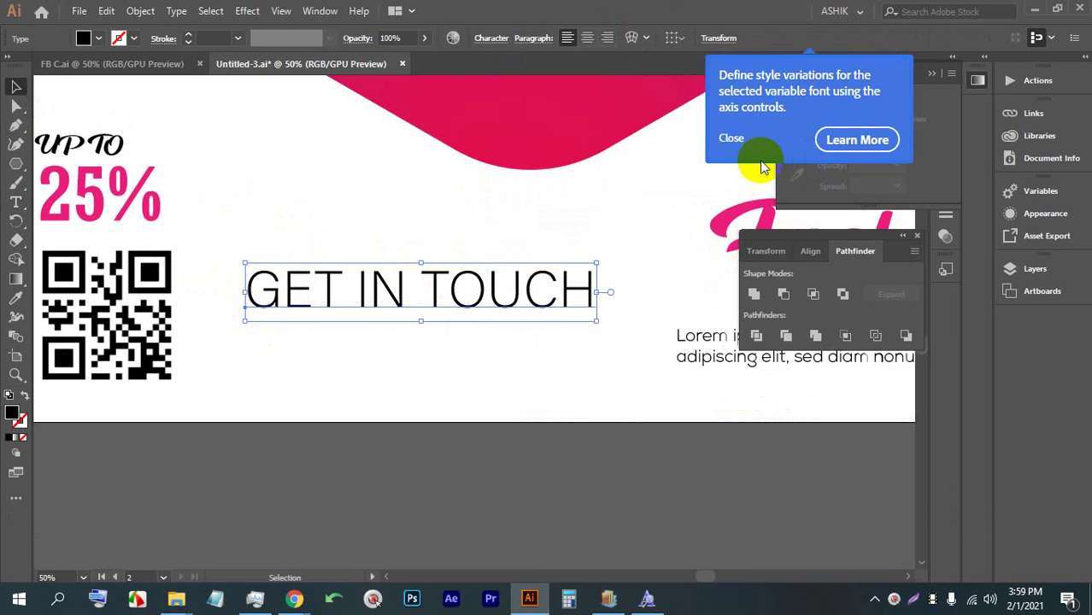
{"action": "left_click", "coordinate": [731, 138]}
Step: Select the whole GET IN TOUCH text and set its font to Agency FB
{"action": "double_click", "coordinate": [371, 285]}
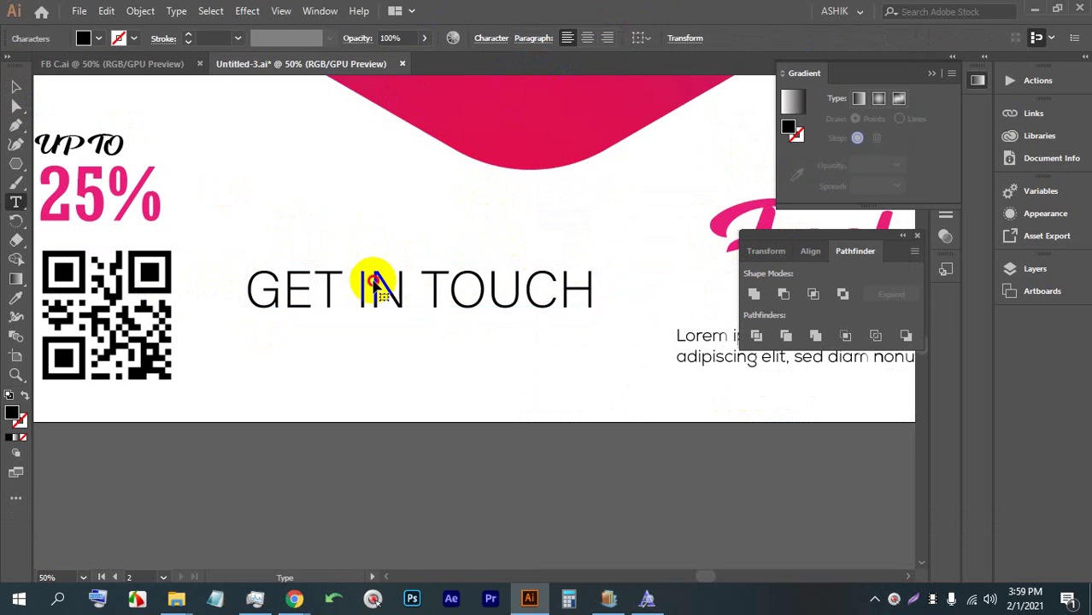
{"action": "key", "text": "ctrl+a"}
{"action": "left_click", "coordinate": [16, 86]}
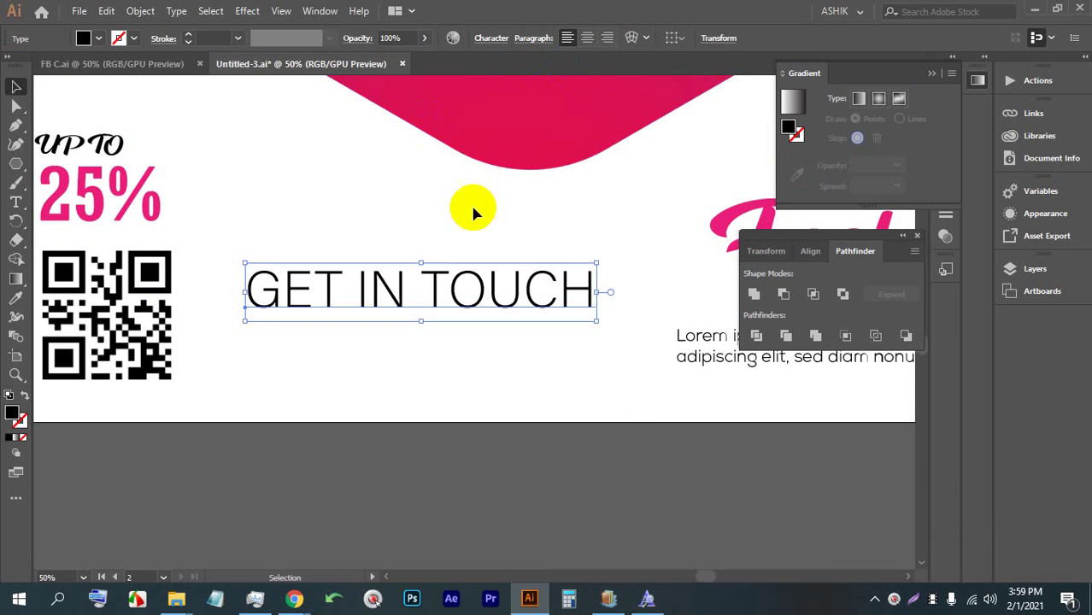
{"action": "triple_click", "coordinate": [415, 300]}
{"action": "left_click", "coordinate": [415, 300]}
{"action": "double_click", "coordinate": [380, 286]}
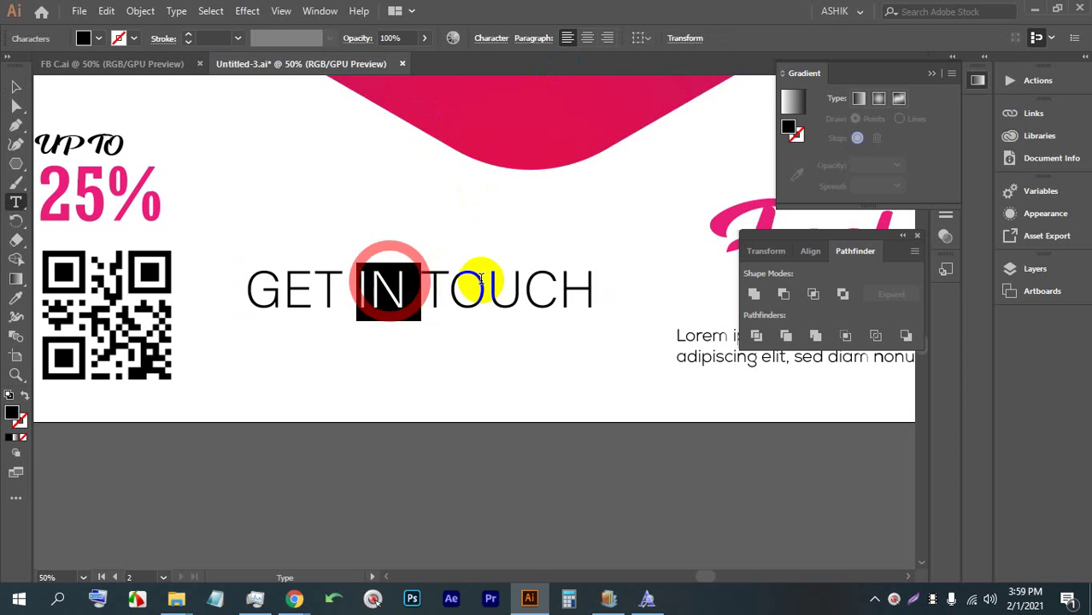
{"action": "left_click_drag", "start_coordinate": [589, 282], "coordinate": [182, 272]}
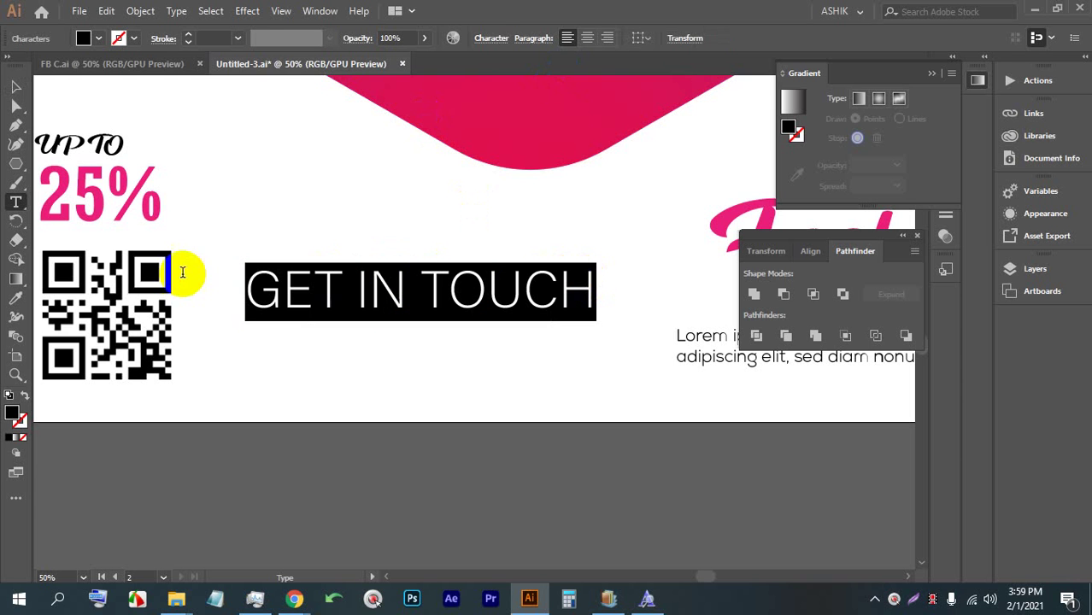
{"action": "left_click", "coordinate": [493, 44]}
{"action": "left_click", "coordinate": [496, 65]}
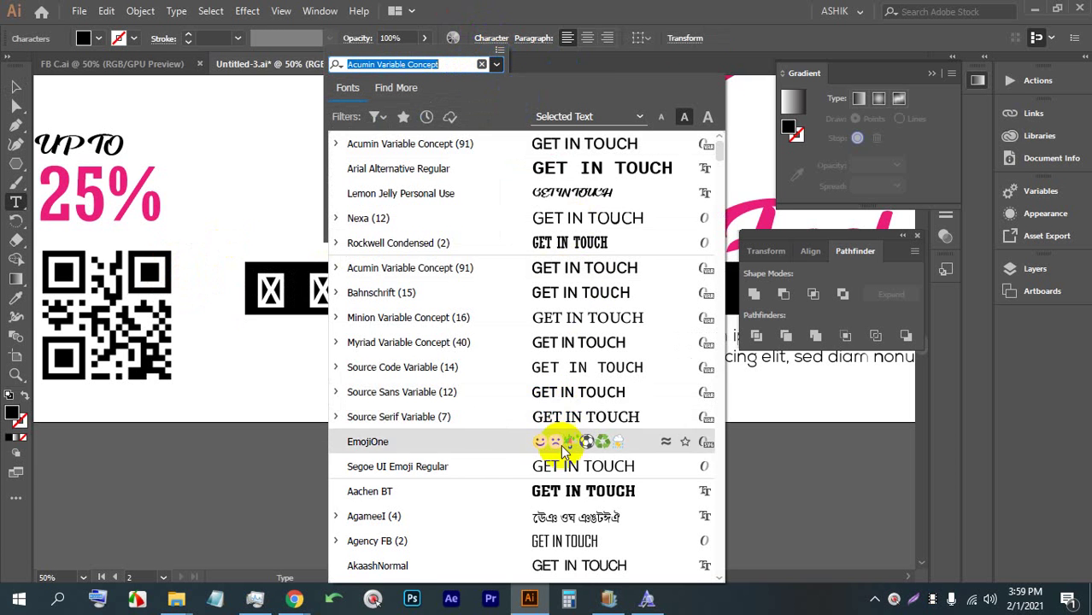
{"action": "scroll", "coordinate": [564, 474], "scroll_direction": "down", "scroll_amount": 5}
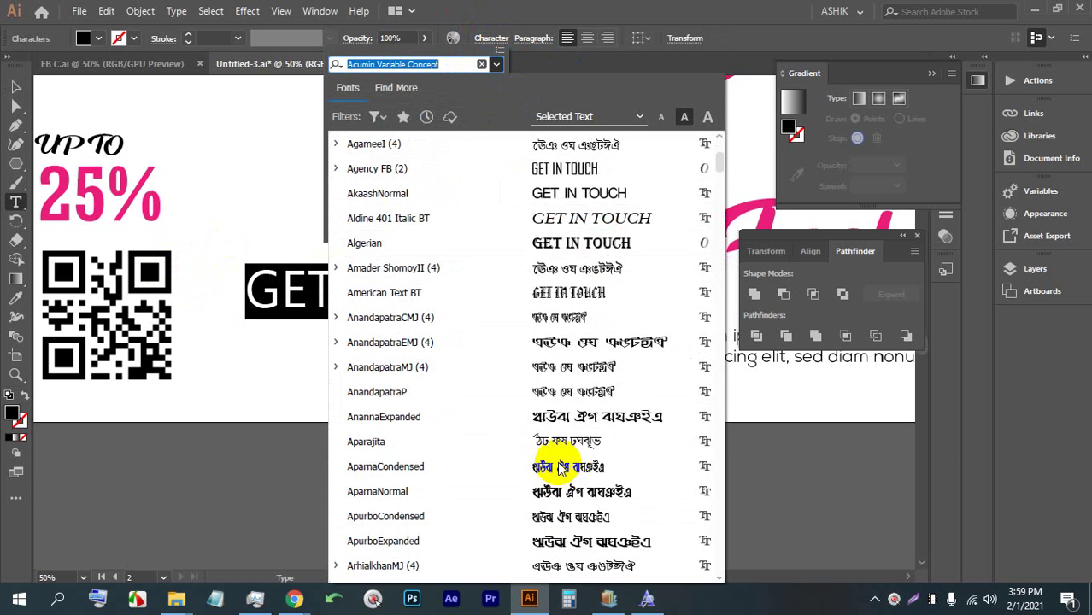
{"action": "left_click", "coordinate": [559, 171]}
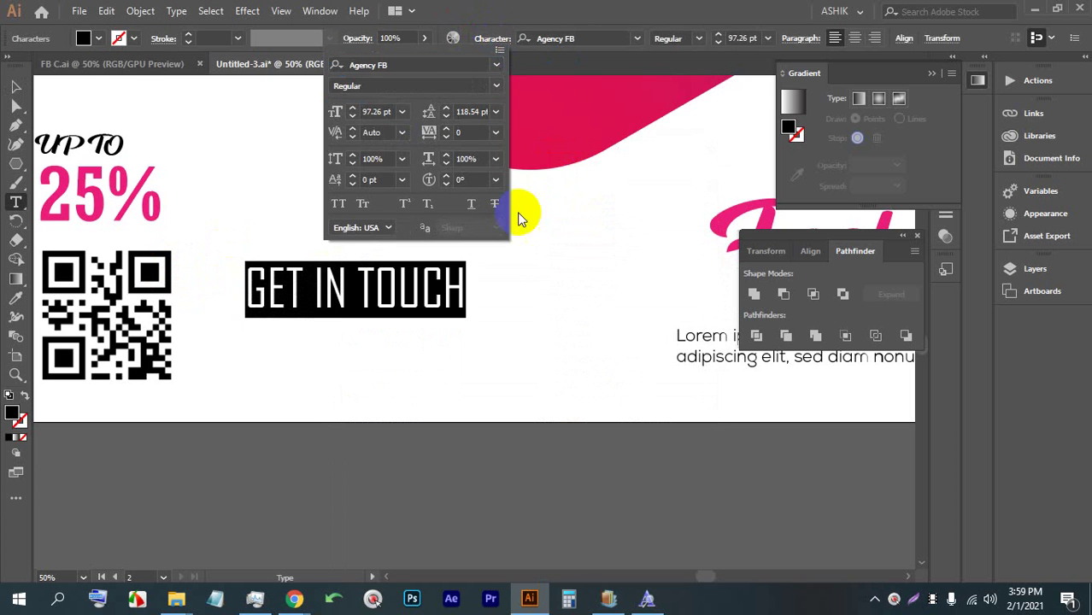
Step: Change the GET IN TOUCH text's font to Rockwell Condensed
{"action": "left_click", "coordinate": [497, 68]}
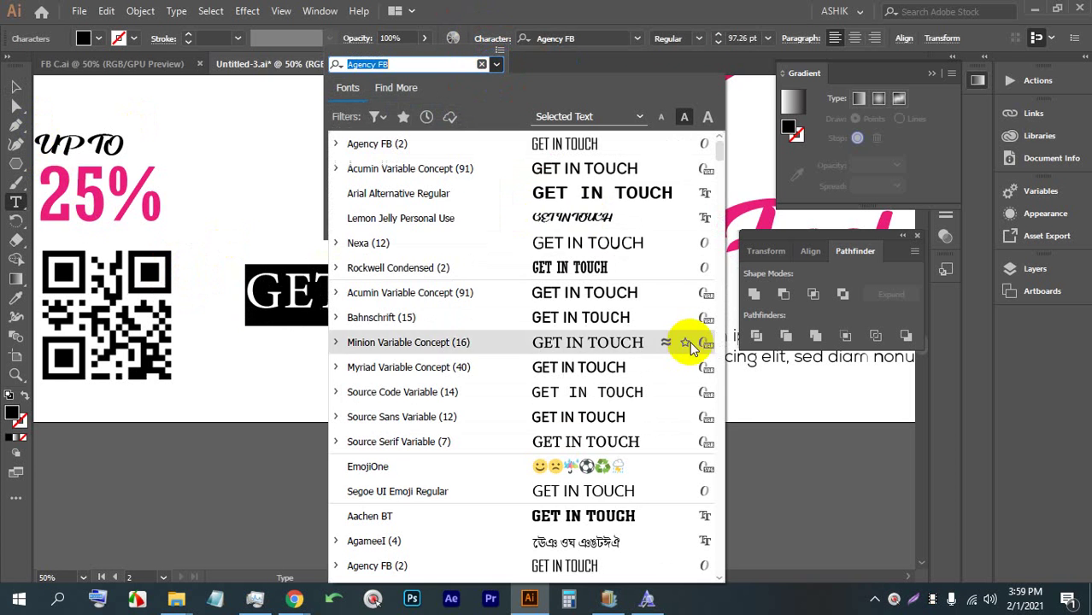
{"action": "left_click", "coordinate": [612, 264]}
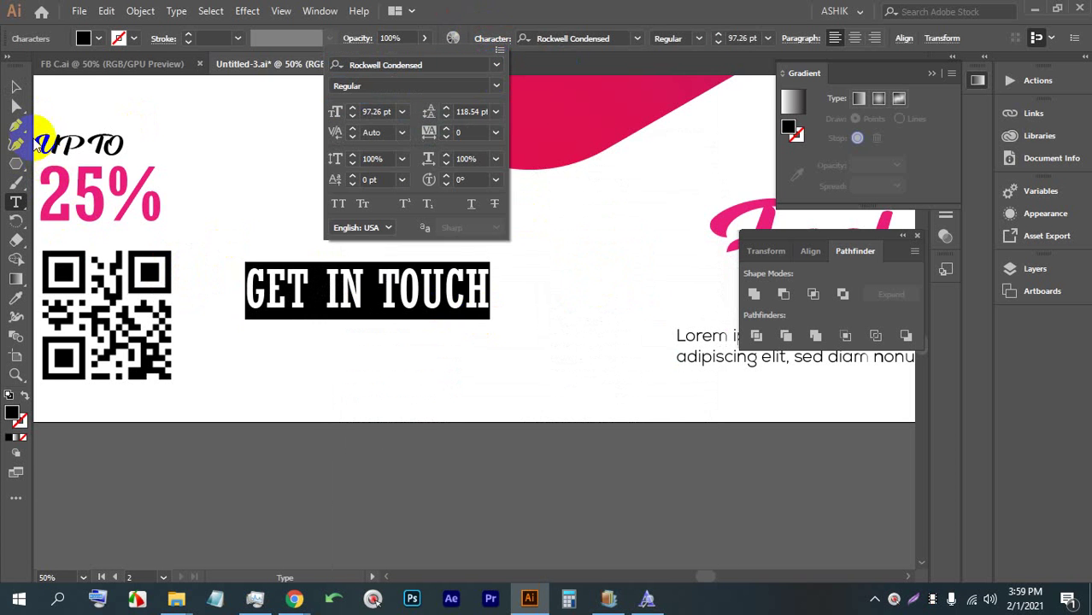
{"action": "left_click", "coordinate": [17, 87]}
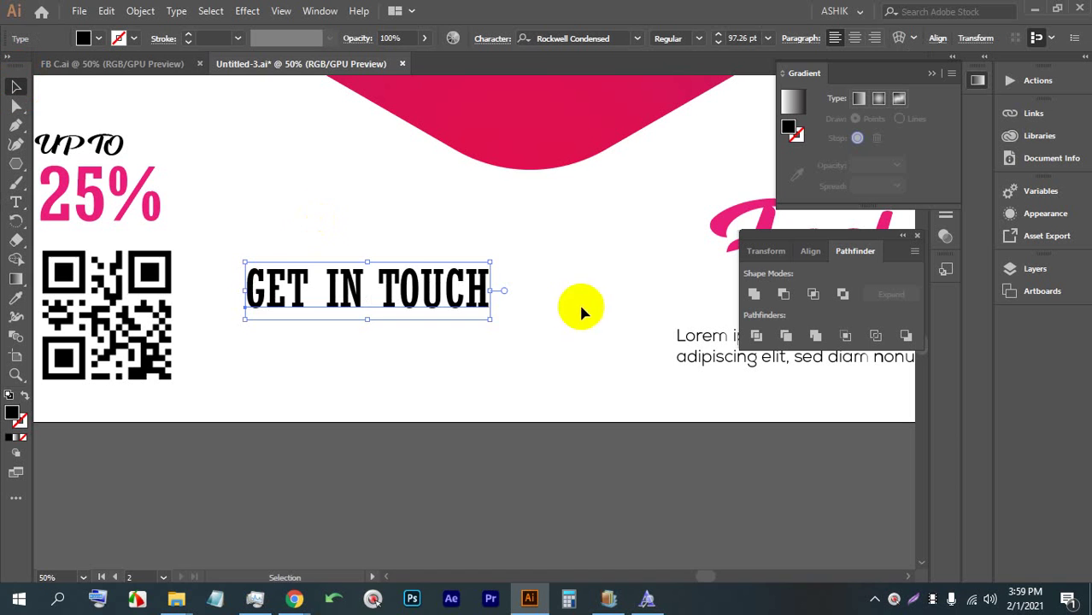
Step: Nudge the GET IN TOUCH text down slightly and give the words GET IN a bolder Rockwell Condensed style
{"action": "key", "text": "shift"}
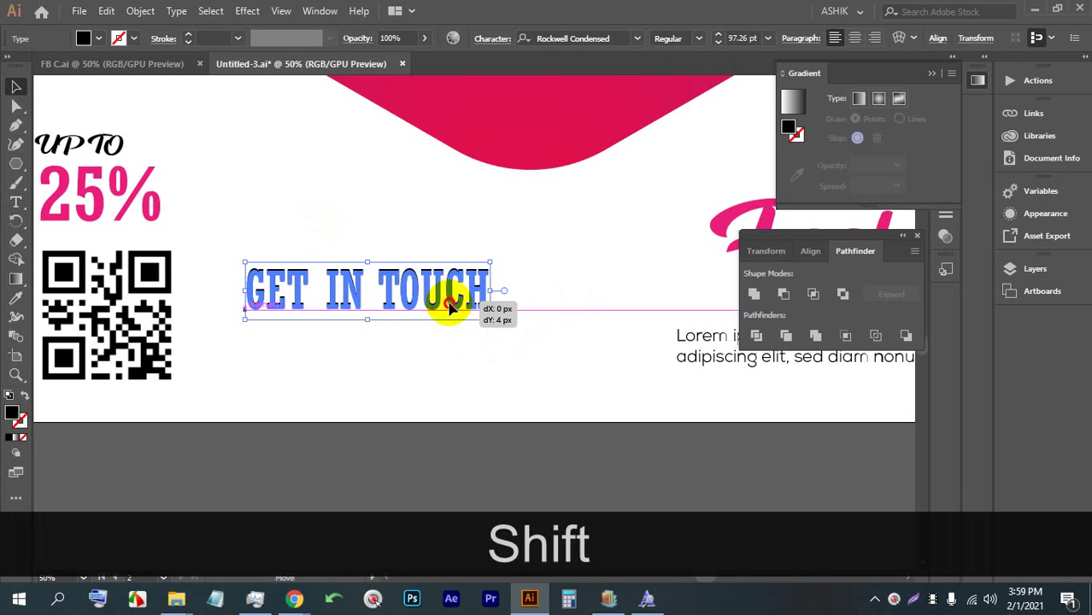
{"action": "double_click", "coordinate": [420, 304]}
{"action": "triple_click", "coordinate": [402, 292]}
{"action": "left_click", "coordinate": [377, 285]}
{"action": "left_click_drag", "start_coordinate": [377, 285], "coordinate": [500, 293]}
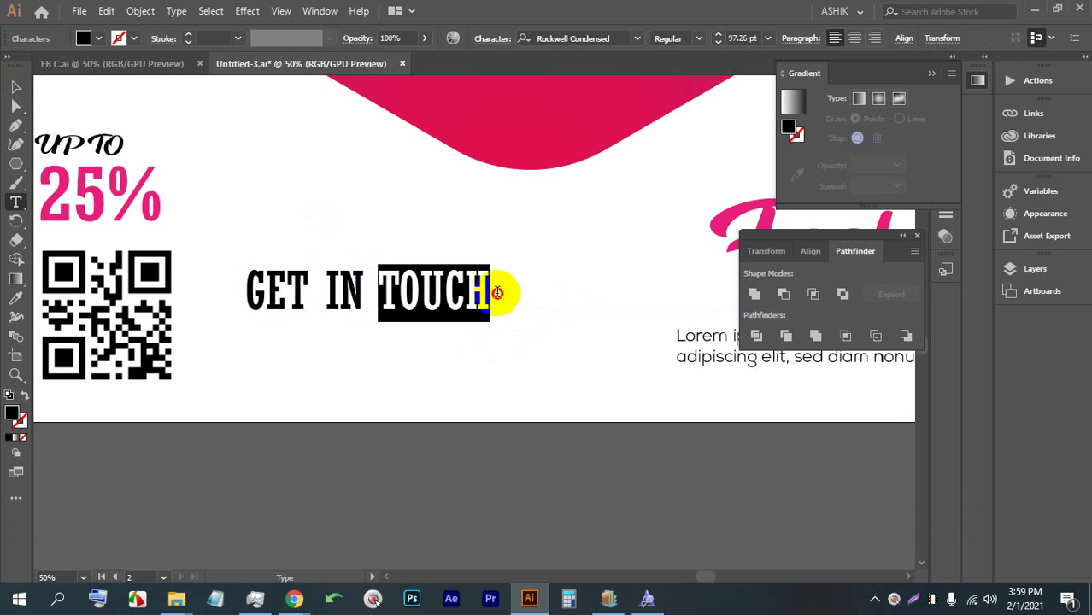
{"action": "left_click", "coordinate": [699, 38]}
{"action": "left_click", "coordinate": [698, 40]}
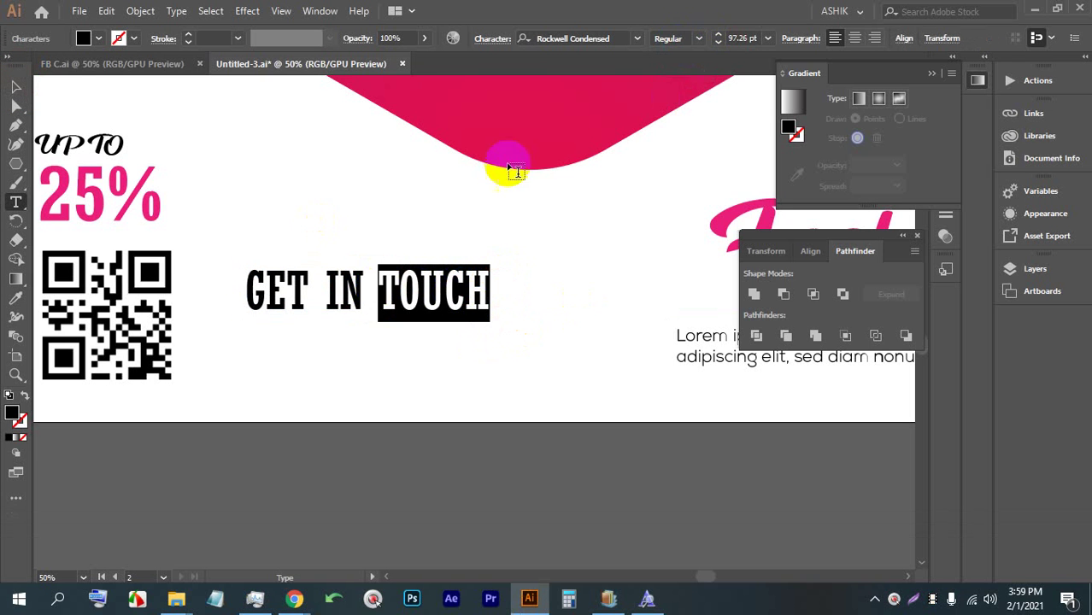
{"action": "left_click_drag", "start_coordinate": [380, 286], "coordinate": [246, 289]}
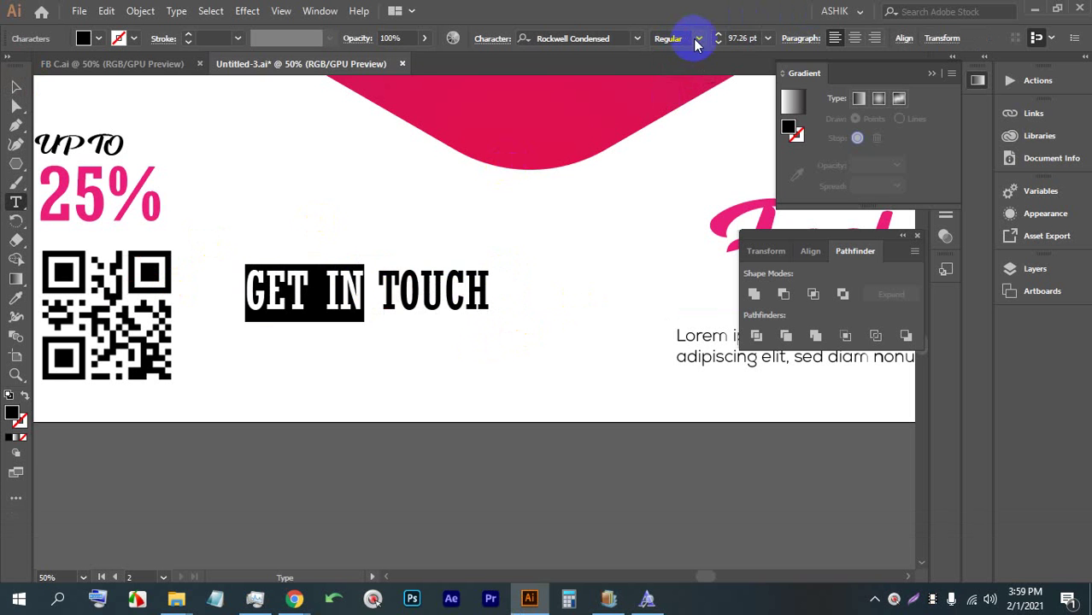
{"action": "left_click", "coordinate": [697, 39]}
{"action": "left_click", "coordinate": [15, 86]}
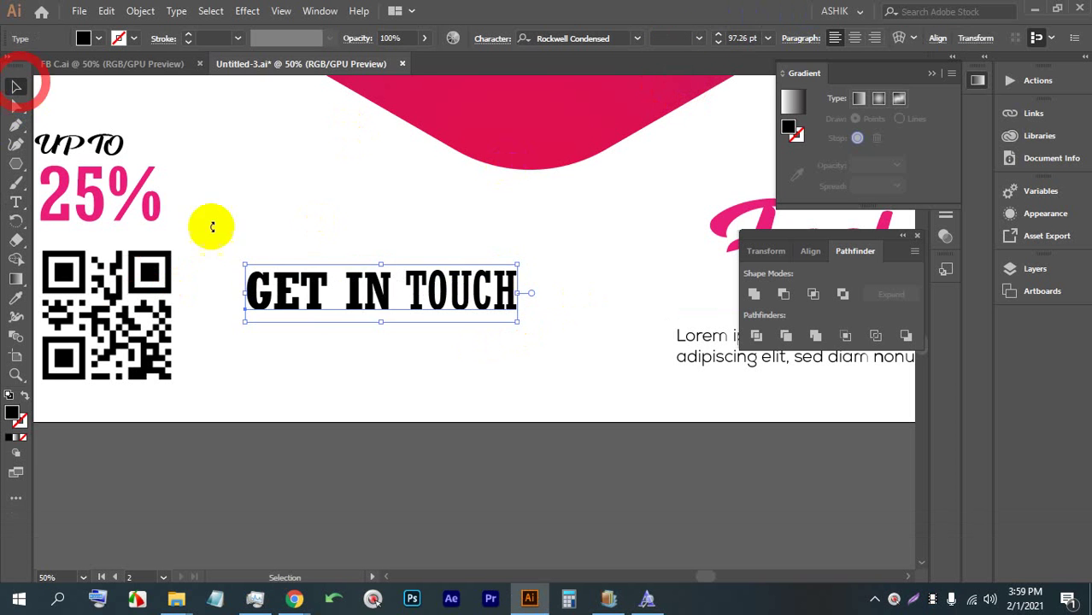
Step: Set the whole GET IN TOUCH text in the Nexa Bold font and check its available styles
{"action": "left_click", "coordinate": [290, 334]}
{"action": "left_click", "coordinate": [368, 290]}
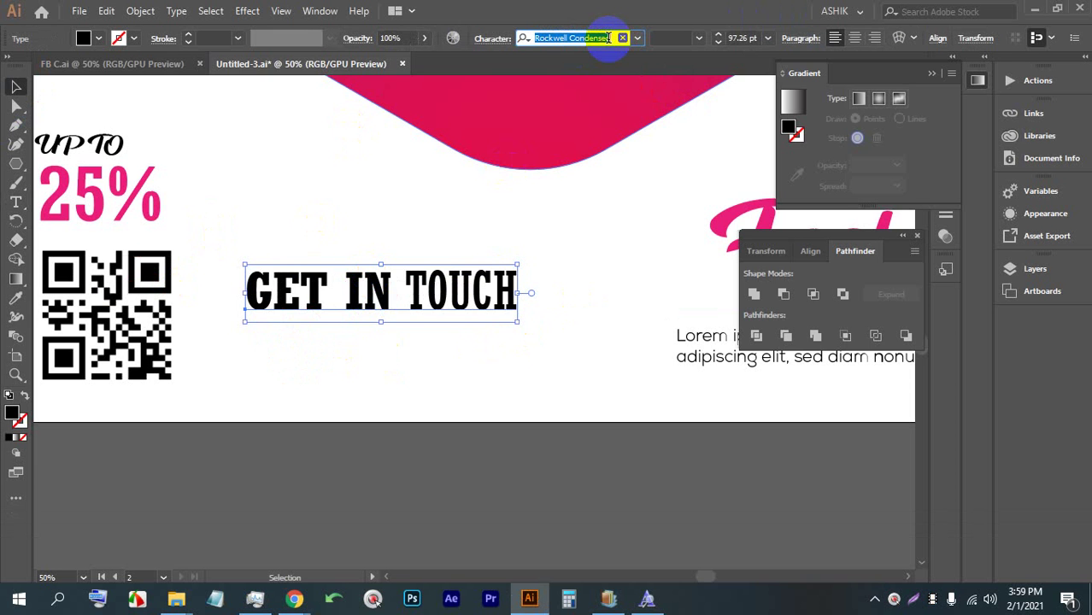
{"action": "type", "text": "NEX"}
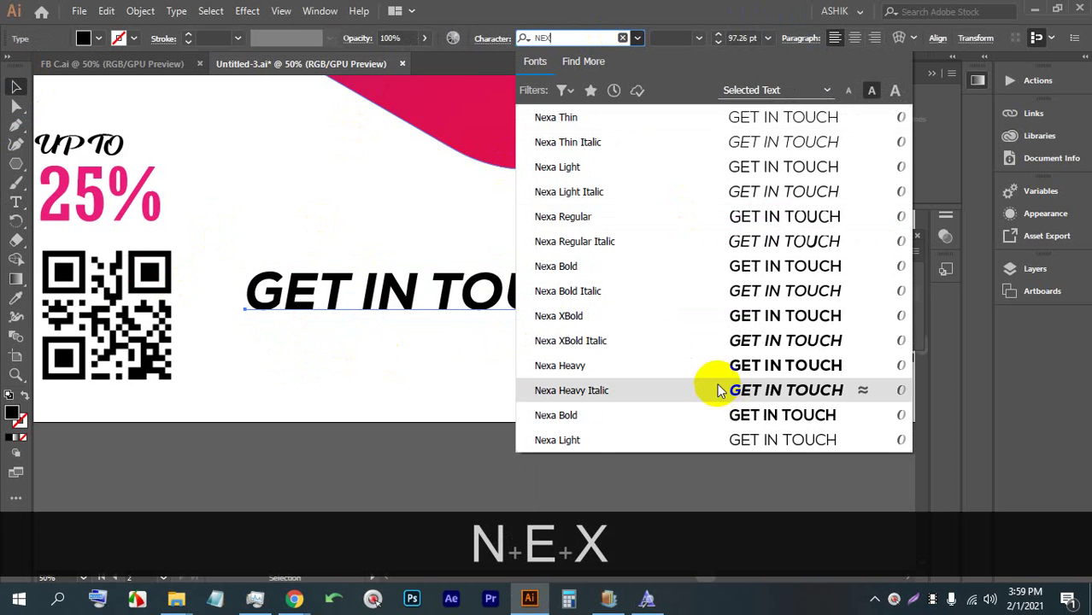
{"action": "left_click", "coordinate": [701, 414]}
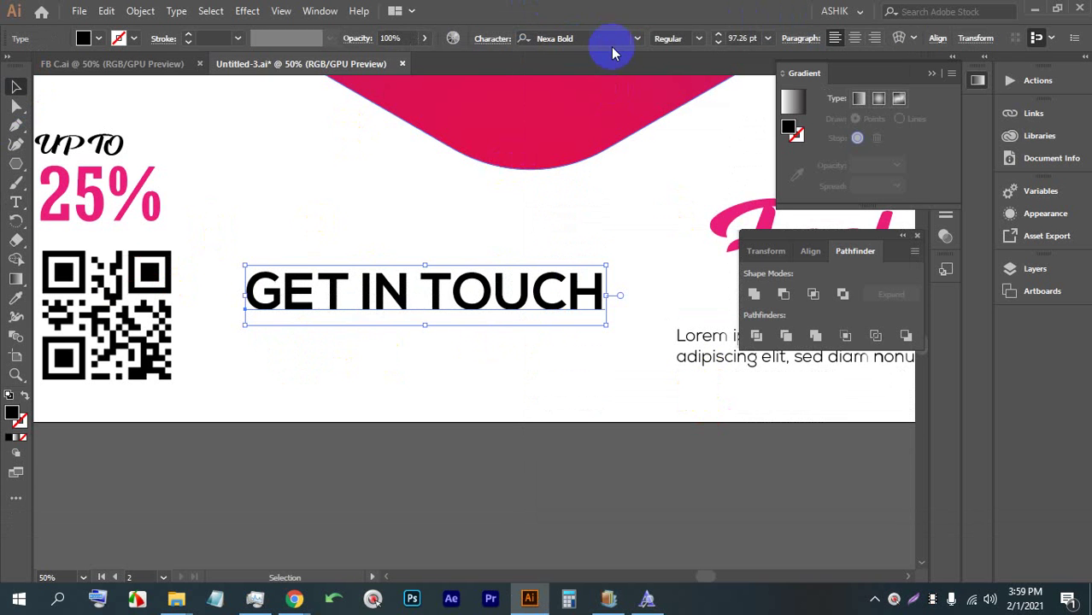
{"action": "left_click", "coordinate": [702, 41]}
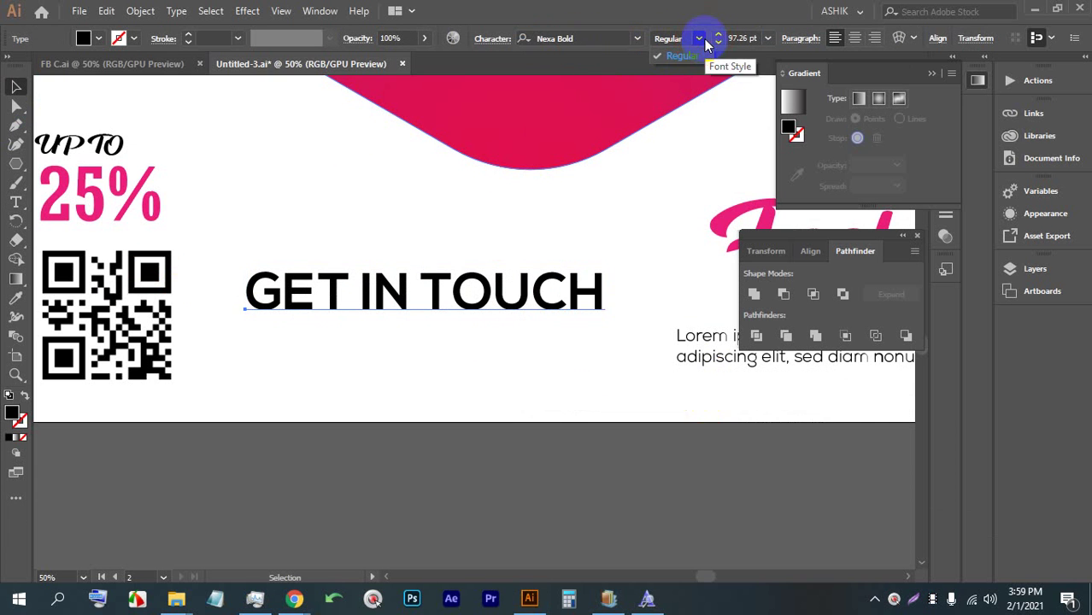
{"action": "left_click", "coordinate": [705, 44]}
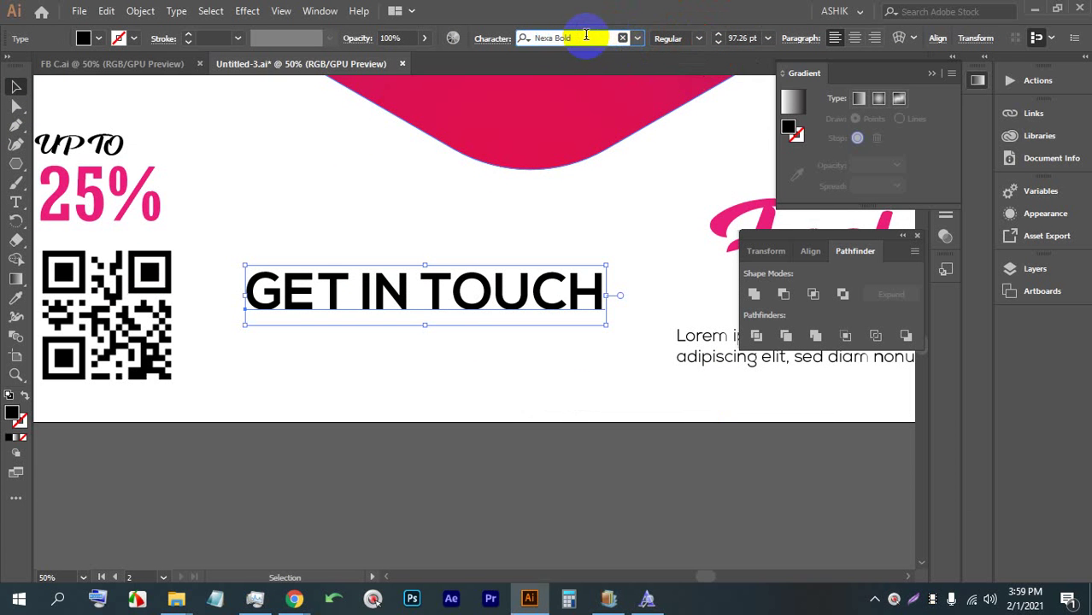
Step: Change the GET IN TOUCH text to the Nexa Heavy font
{"action": "left_click", "coordinate": [586, 37]}
{"action": "key", "text": "BackSpace"}
{"action": "key", "text": "BackSpace"}
{"action": "key", "text": "BackSpace"}
{"action": "key", "text": "BackSpace"}
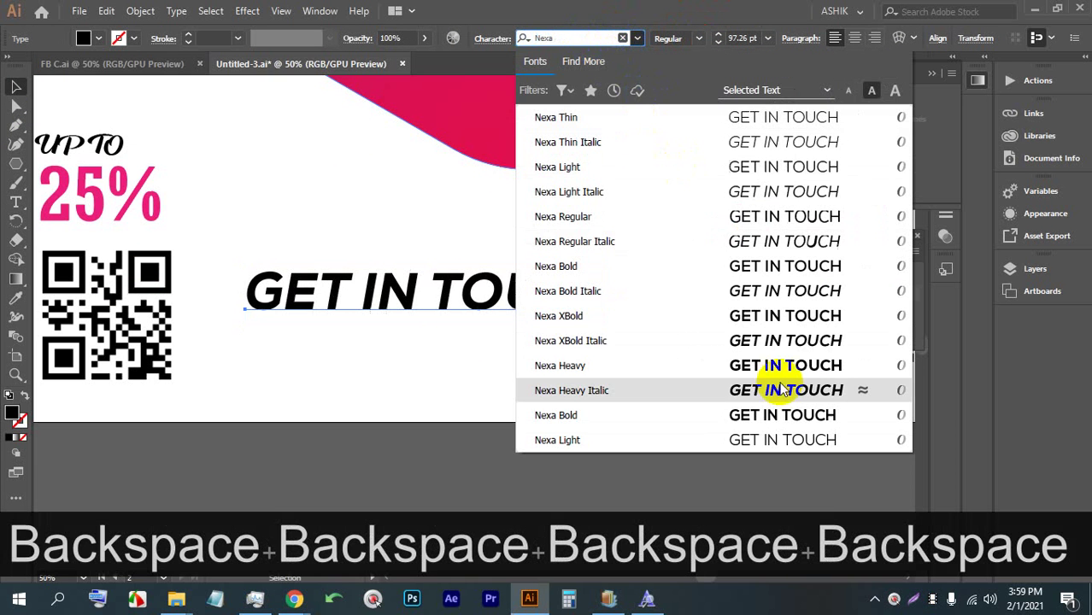
{"action": "left_click", "coordinate": [761, 365]}
Step: Set the word TOUCH to the Thin style and move the text line slightly down toward the QR code
{"action": "key", "text": "t"}
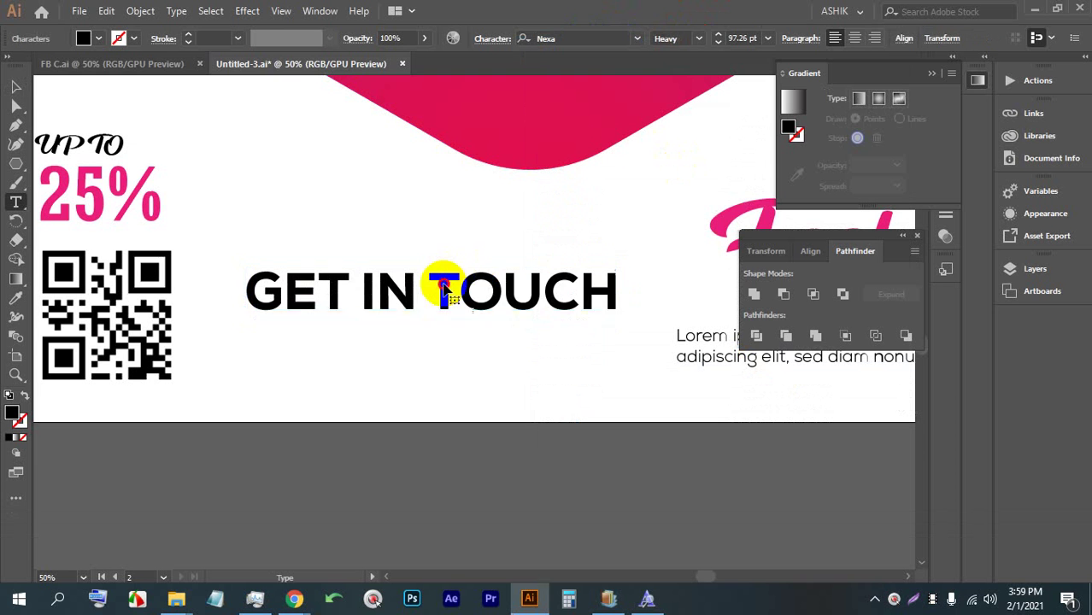
{"action": "left_click_drag", "start_coordinate": [423, 286], "coordinate": [617, 291]}
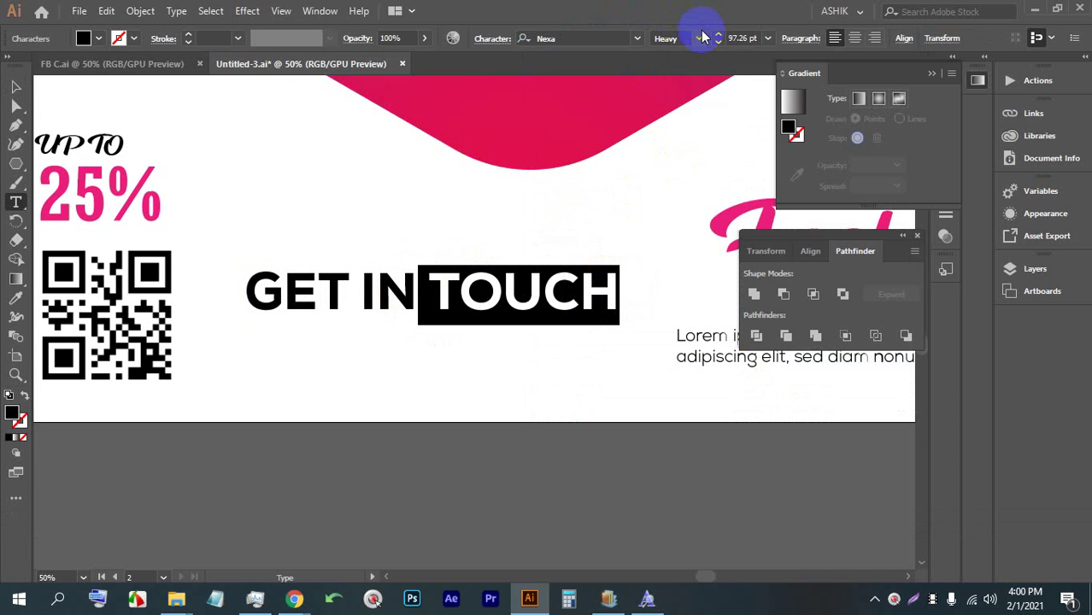
{"action": "left_click", "coordinate": [699, 39]}
{"action": "left_click", "coordinate": [677, 56]}
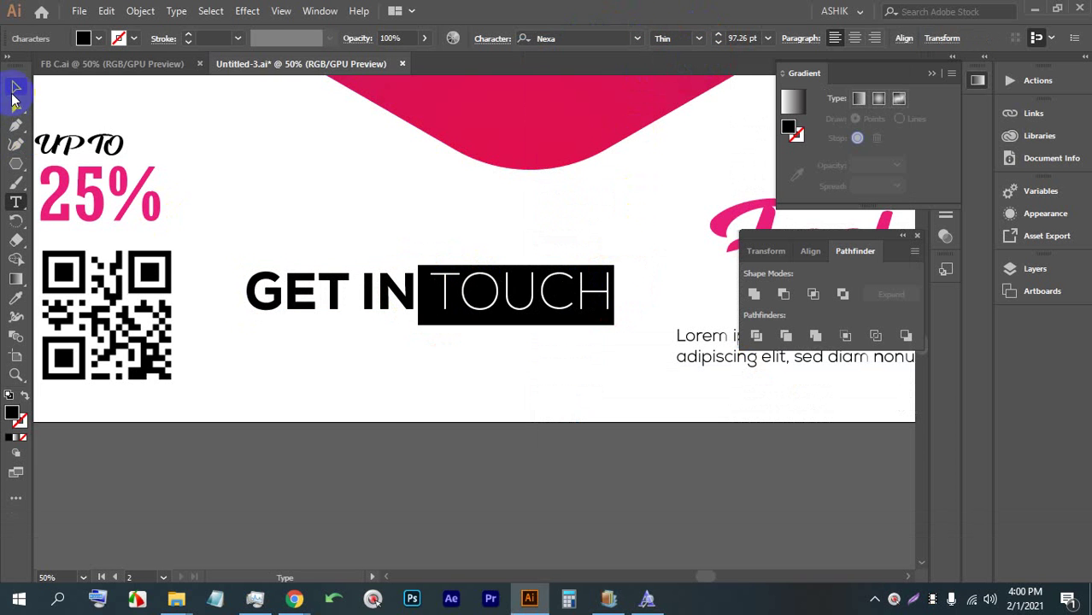
{"action": "left_click", "coordinate": [13, 96]}
{"action": "left_click_drag", "start_coordinate": [517, 298], "coordinate": [508, 316]}
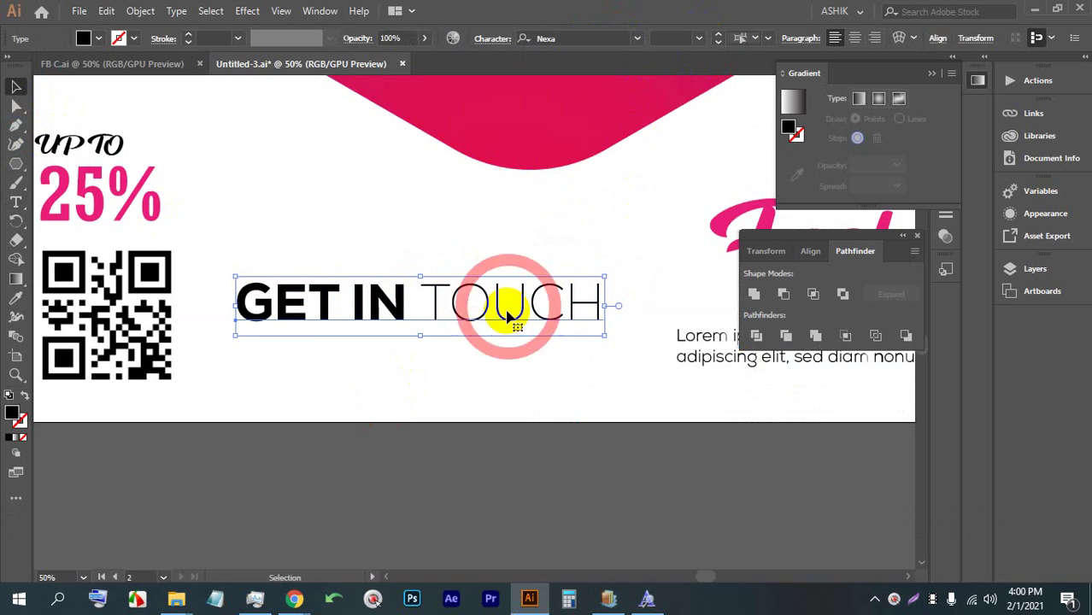
Step: Draw a long, narrow rectangle beneath the GET IN TOUCH text and fill it with pink
{"action": "scroll", "coordinate": [554, 366], "scroll_direction": "up", "scroll_amount": 1}
{"action": "left_click_drag", "start_coordinate": [15, 162], "coordinate": [49, 164]}
{"action": "left_click_drag", "start_coordinate": [146, 346], "coordinate": [619, 400]}
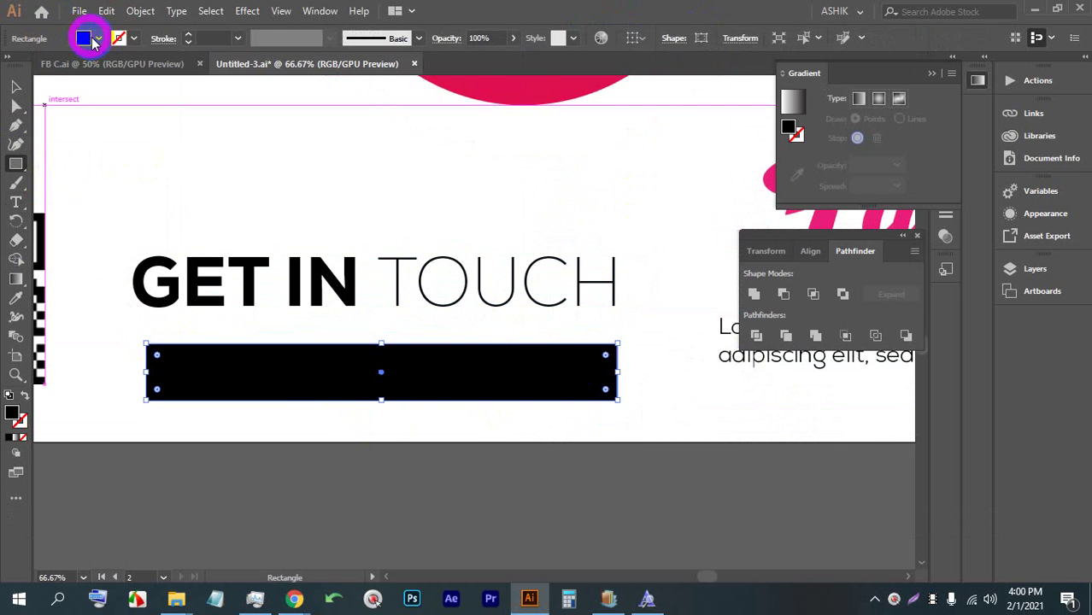
{"action": "left_click", "coordinate": [85, 38]}
{"action": "left_click", "coordinate": [44, 100]}
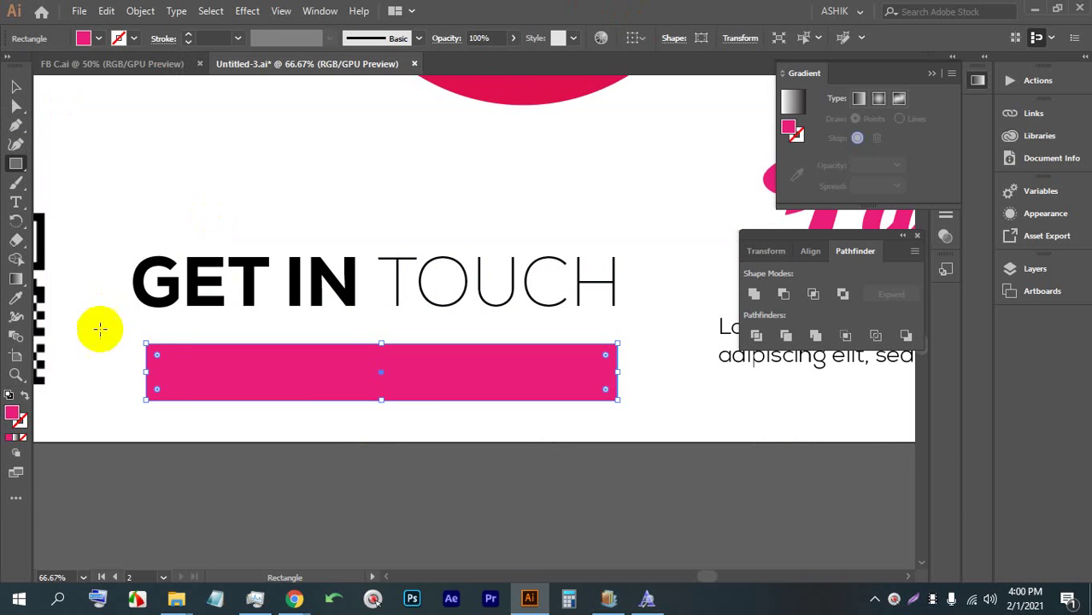
Step: Round all corners of the pink rectangle to give it pill-shaped ends
{"action": "left_click", "coordinate": [11, 109]}
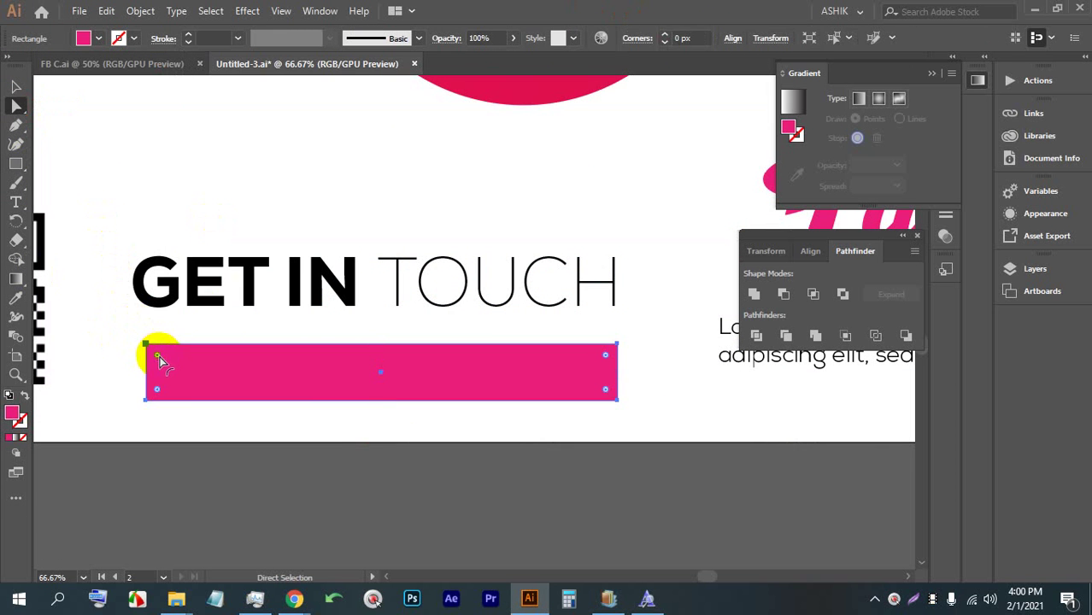
{"action": "left_click_drag", "start_coordinate": [158, 358], "coordinate": [174, 366]}
{"action": "left_click", "coordinate": [15, 86]}
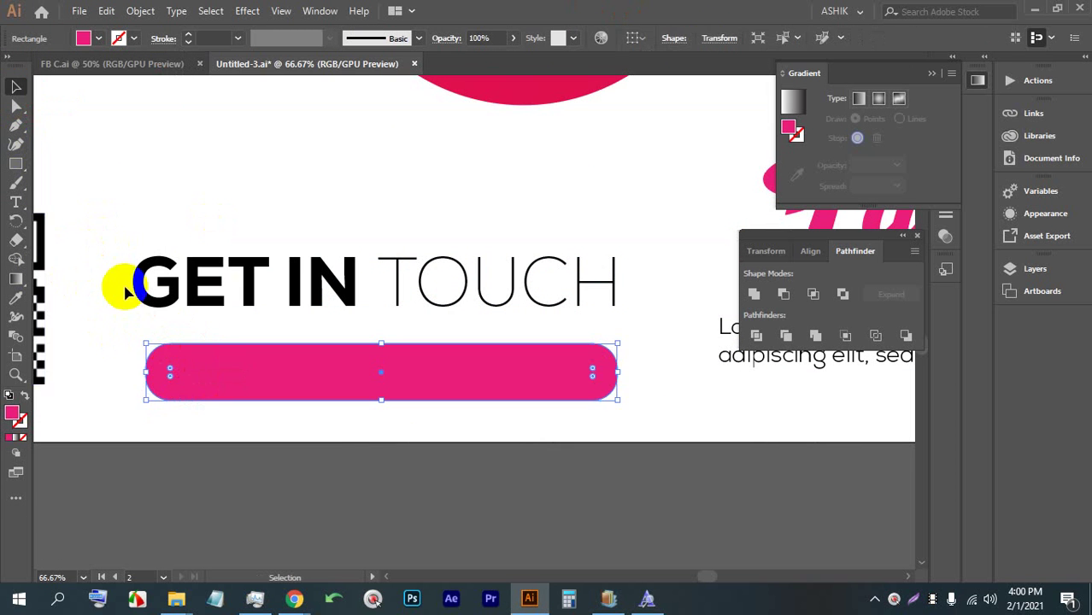
Step: Move the GET IN TOUCH text down to the pink bar and shrink it to about 87 pt
{"action": "left_click_drag", "start_coordinate": [361, 282], "coordinate": [367, 294]}
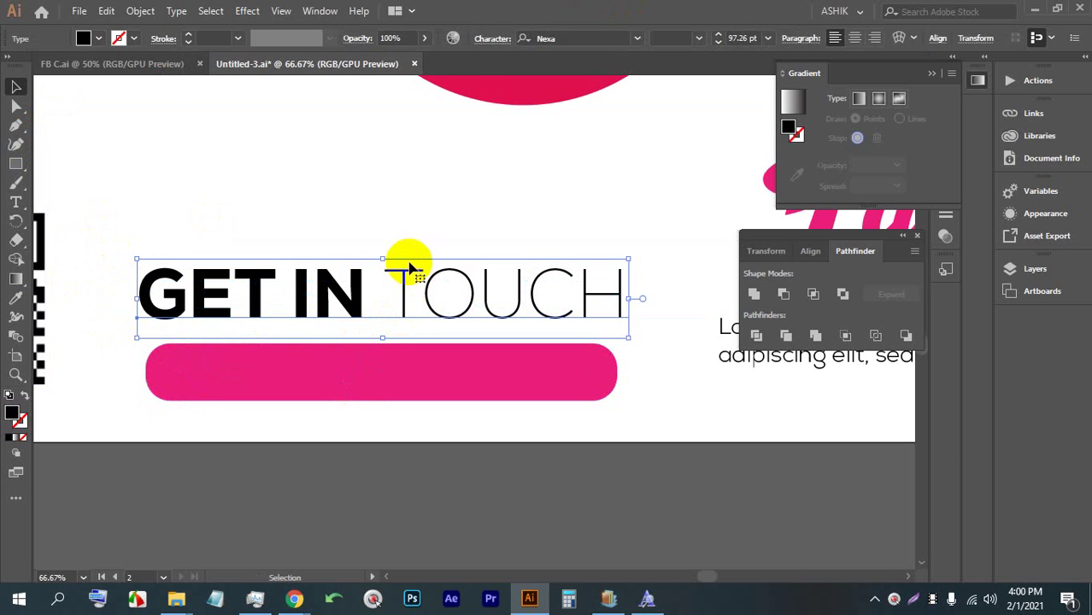
{"action": "key", "text": "shift"}
{"action": "left_click", "coordinate": [382, 282], "text": "shift"}
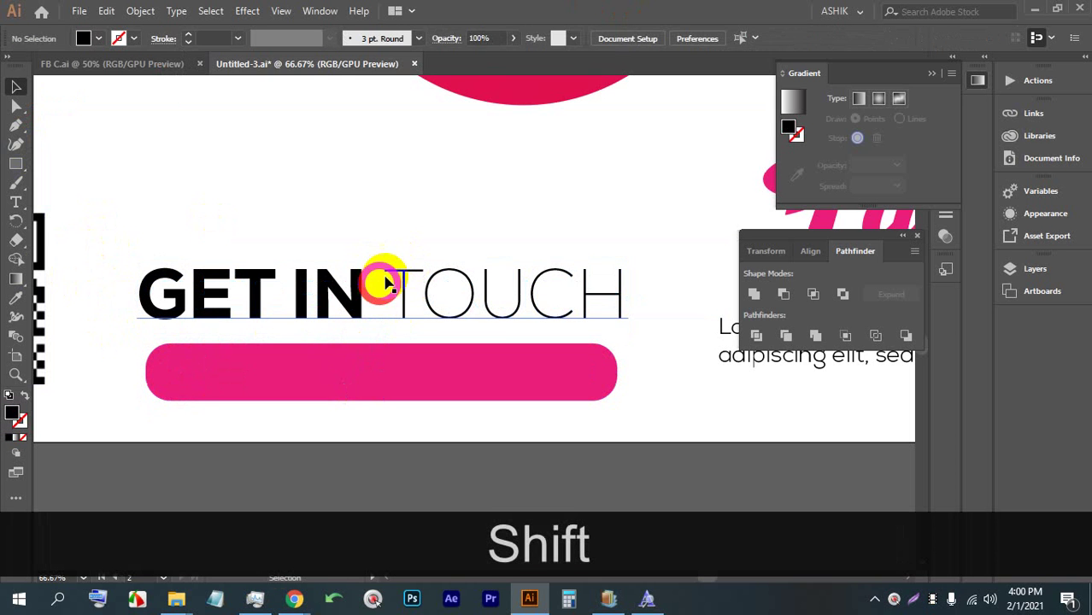
{"action": "left_click", "coordinate": [385, 284], "text": "shift"}
{"action": "left_click_drag", "start_coordinate": [380, 258], "coordinate": [426, 324]}
{"action": "scroll", "coordinate": [427, 370], "scroll_direction": "down", "scroll_amount": 1}
{"action": "scroll", "coordinate": [419, 357], "scroll_direction": "up", "scroll_amount": 2}
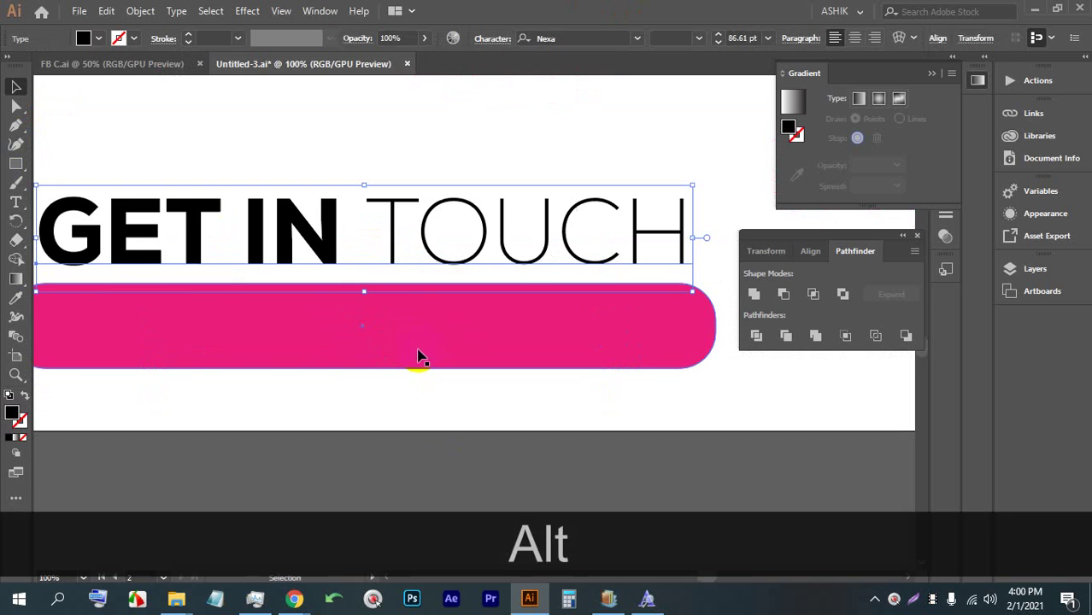
{"action": "scroll", "coordinate": [342, 215], "scroll_direction": "down", "scroll_amount": 2}
{"action": "left_click", "coordinate": [16, 202]}
{"action": "left_click", "coordinate": [243, 395]}
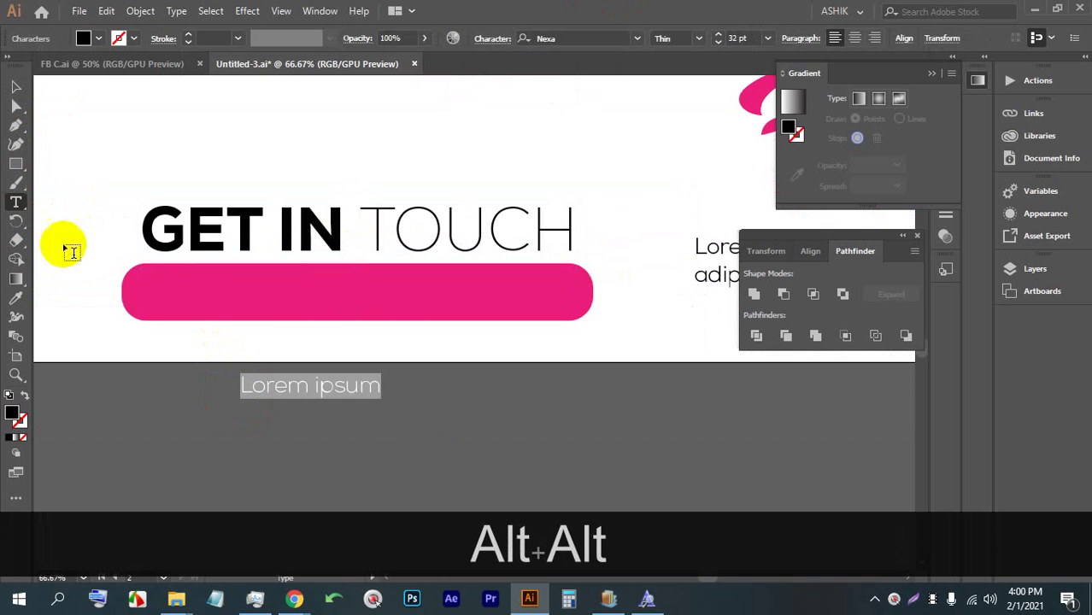
{"action": "type", "text": "www"}
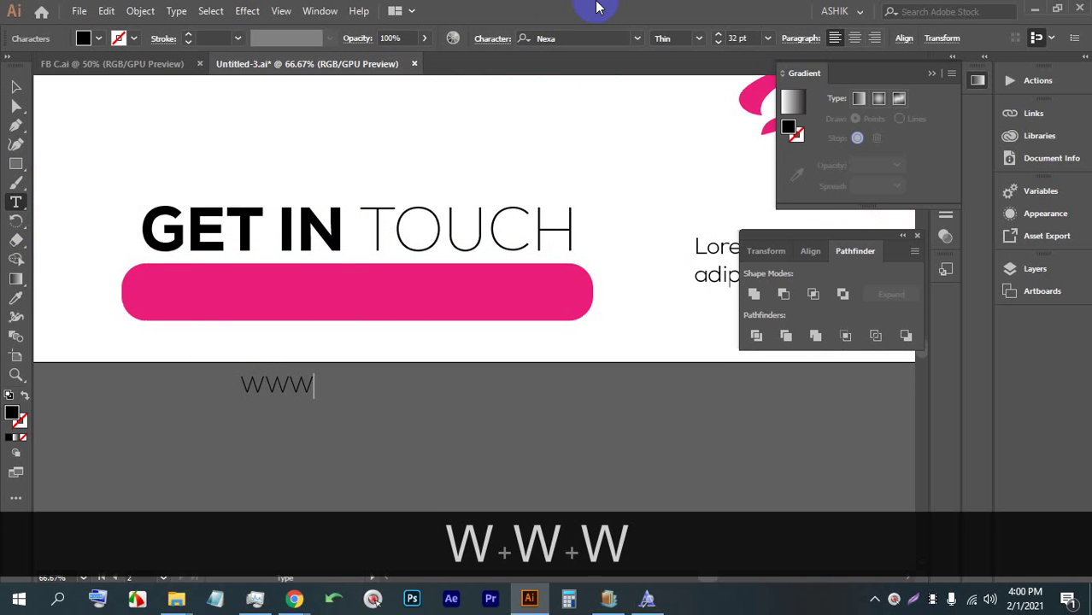
{"action": "key", "text": "BackSpace"}
{"action": "key", "text": "Caps_Lock"}
{"action": "type", "text": "www"}
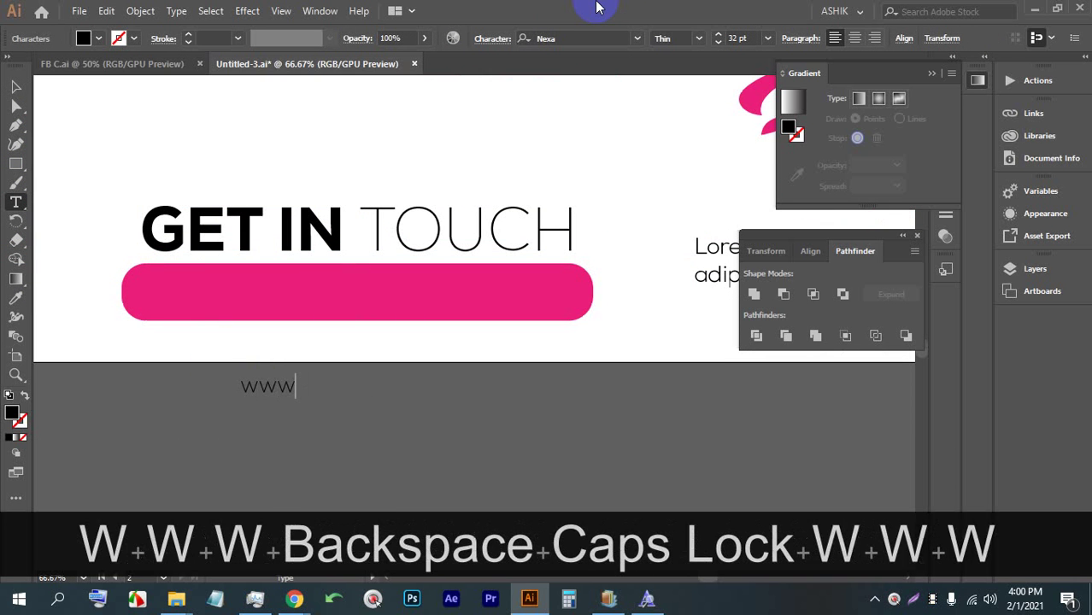
{"action": "type", "text": ".you"}
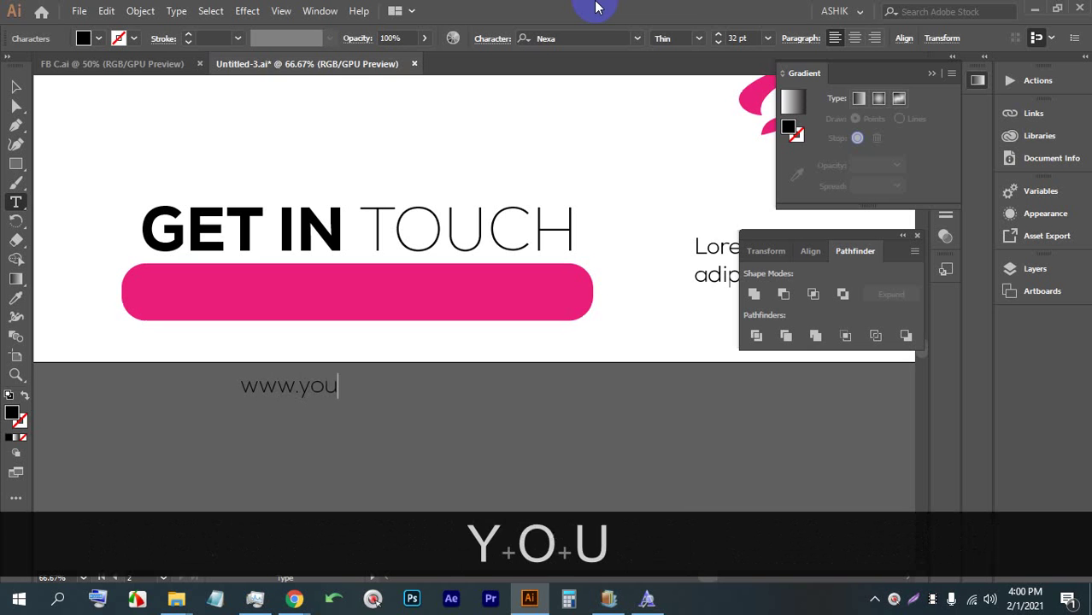
{"action": "type", "text": "rweb.c"}
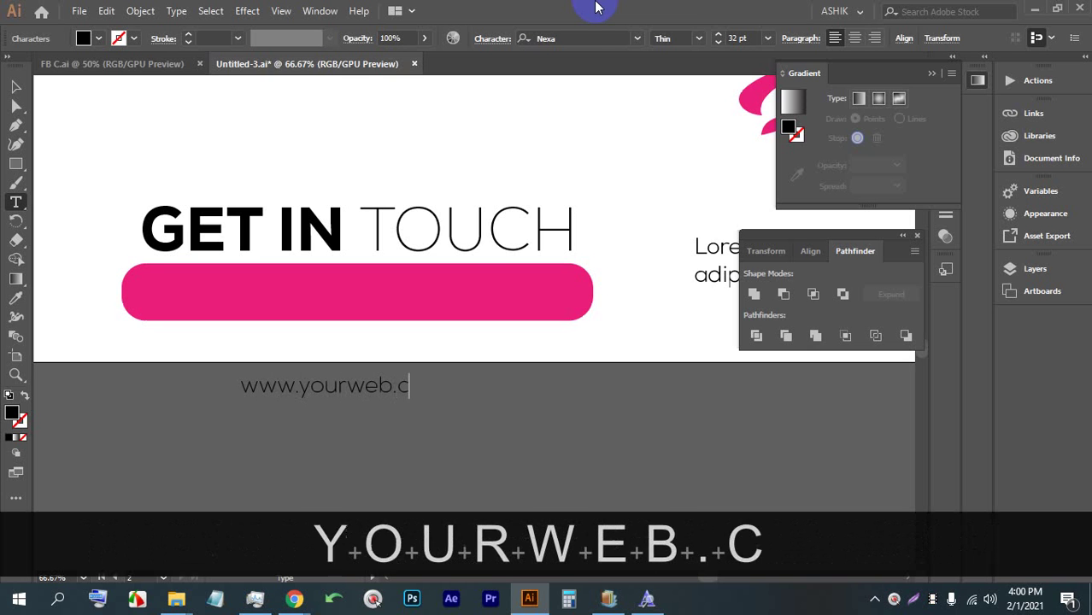
{"action": "type", "text": "om"}
{"action": "left_click", "coordinate": [15, 87]}
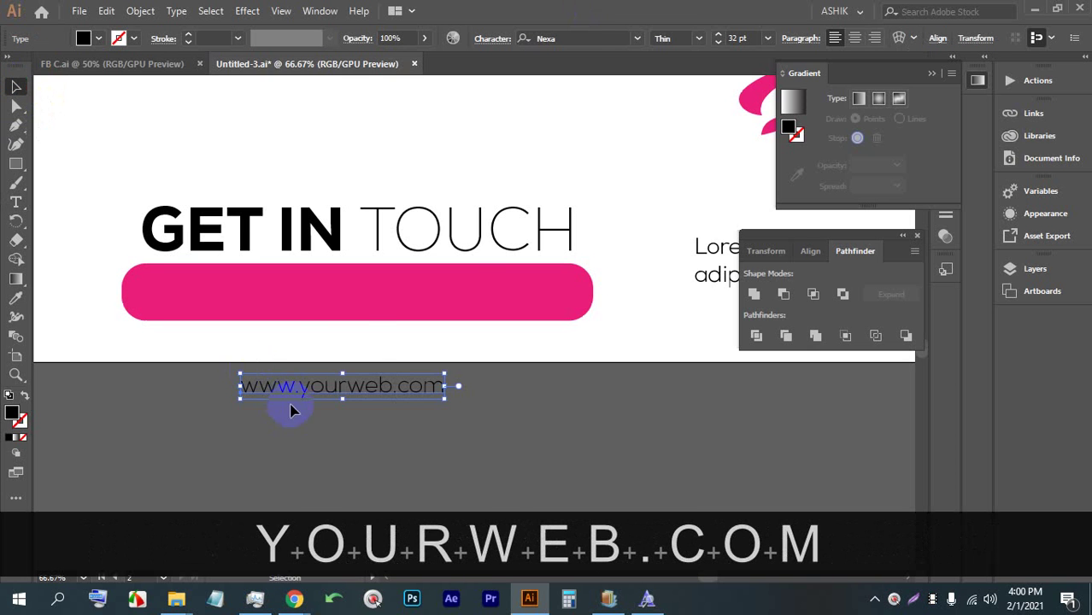
Step: Move the web address onto the pink bar and enlarge it to about 51 pt
{"action": "left_click_drag", "start_coordinate": [292, 409], "coordinate": [288, 317]}
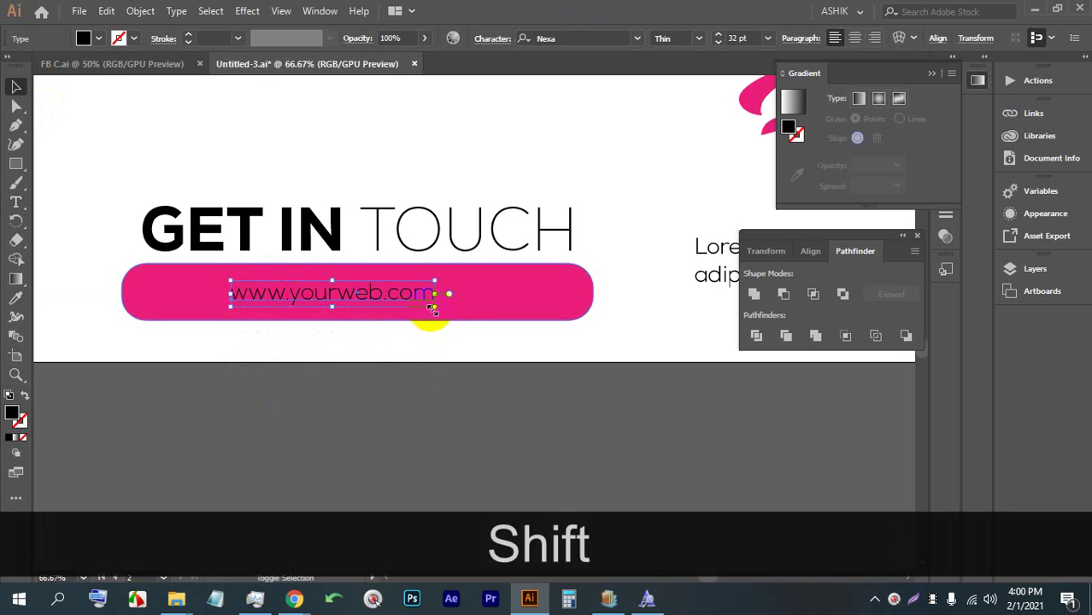
{"action": "left_click_drag", "start_coordinate": [434, 307], "coordinate": [554, 323]}
{"action": "left_click_drag", "start_coordinate": [468, 315], "coordinate": [455, 309]}
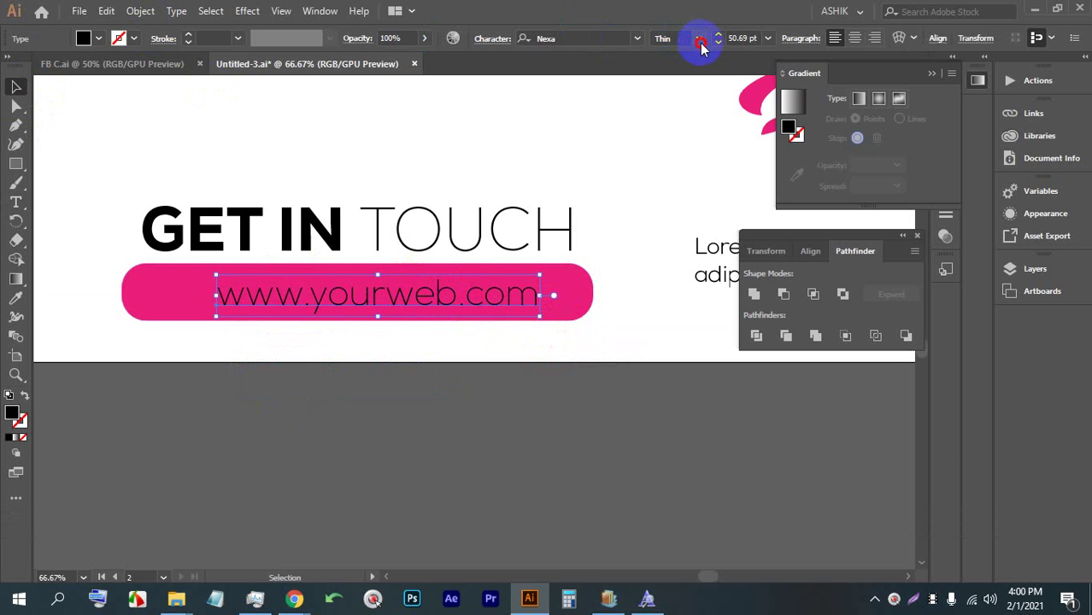
Step: Set the web address to the Regular style and fill it with white
{"action": "left_click", "coordinate": [699, 38]}
{"action": "left_click", "coordinate": [699, 128]}
{"action": "left_click", "coordinate": [103, 40]}
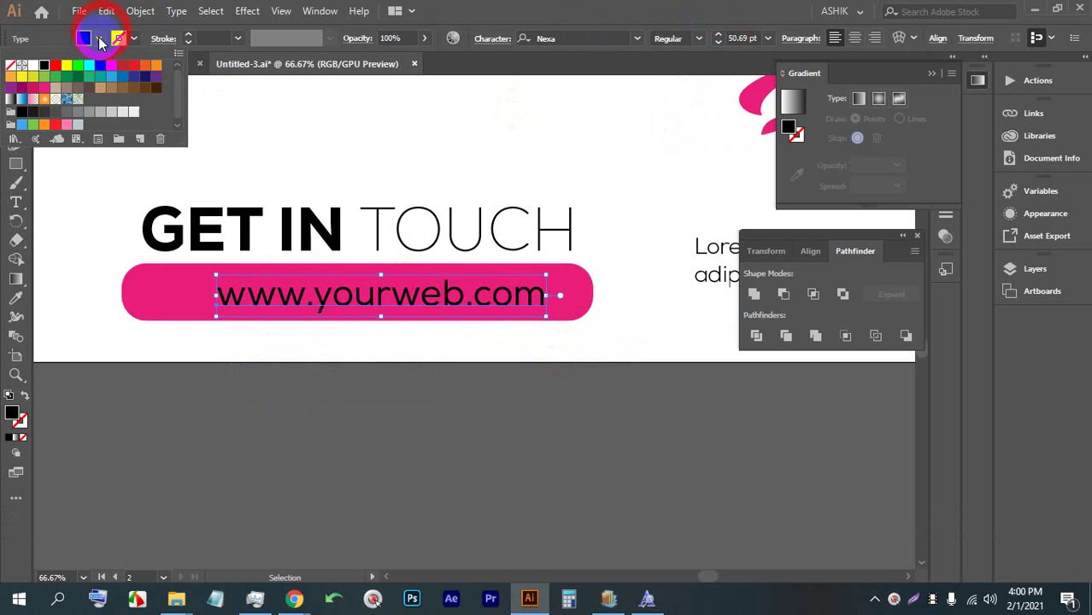
{"action": "left_click", "coordinate": [21, 55]}
{"action": "left_click", "coordinate": [381, 430]}
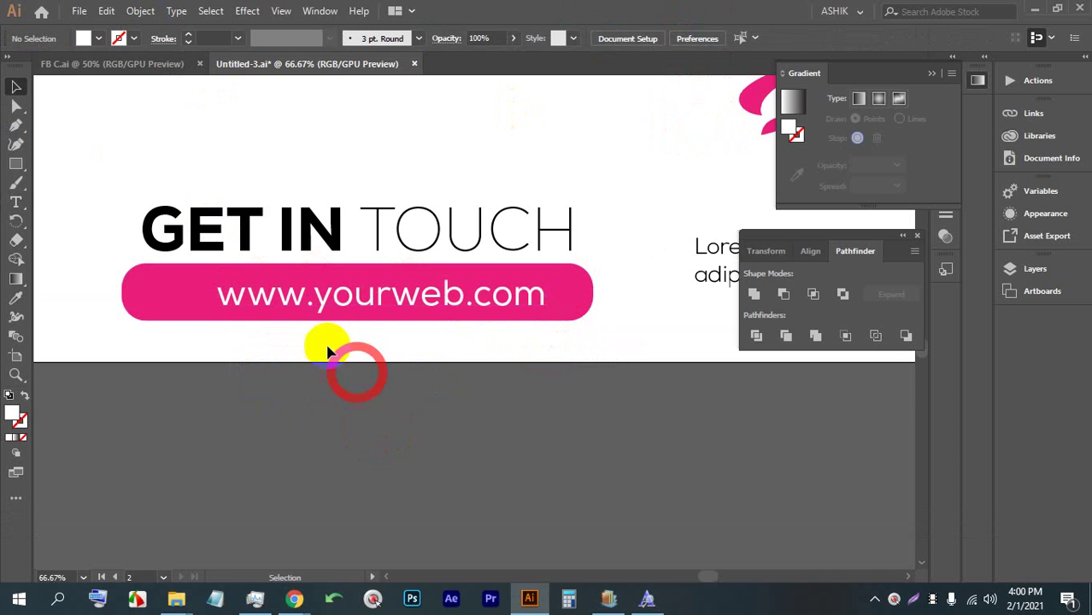
Step: Shift the web address slightly sideways and nudge it up to center it within the pink bar
{"action": "mouse_move", "coordinate": [316, 297]}
{"action": "left_mouse_down"}
{"action": "mouse_move", "coordinate": [288, 288]}
{"action": "mouse_move", "coordinate": [300, 293]}
{"action": "left_mouse_up"}
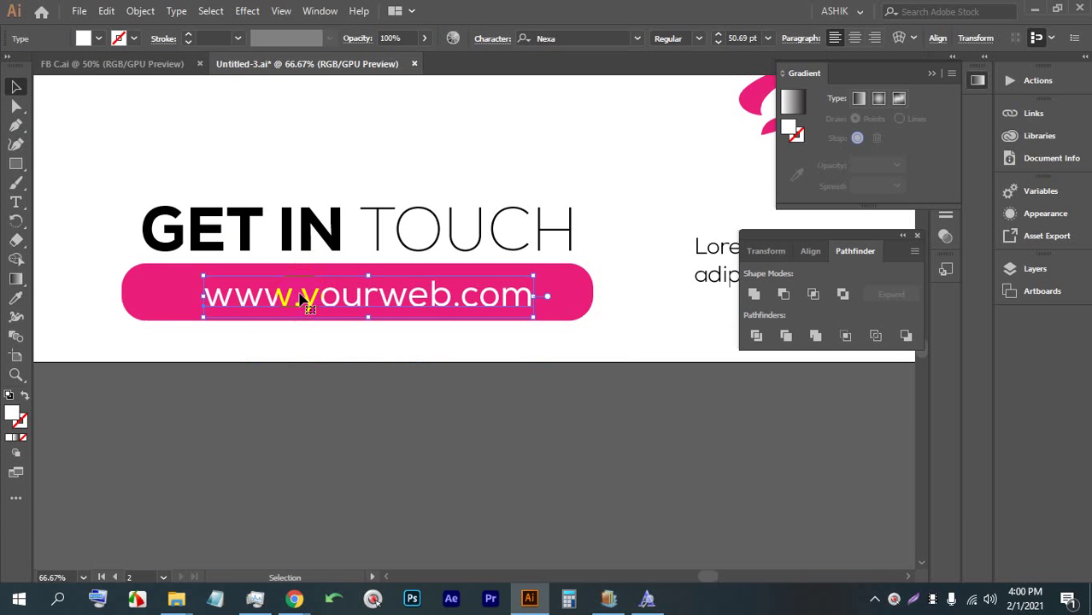
{"action": "key", "text": "Up"}
{"action": "key", "text": "Up"}
{"action": "key", "text": "Up"}
{"action": "key", "text": "Up"}
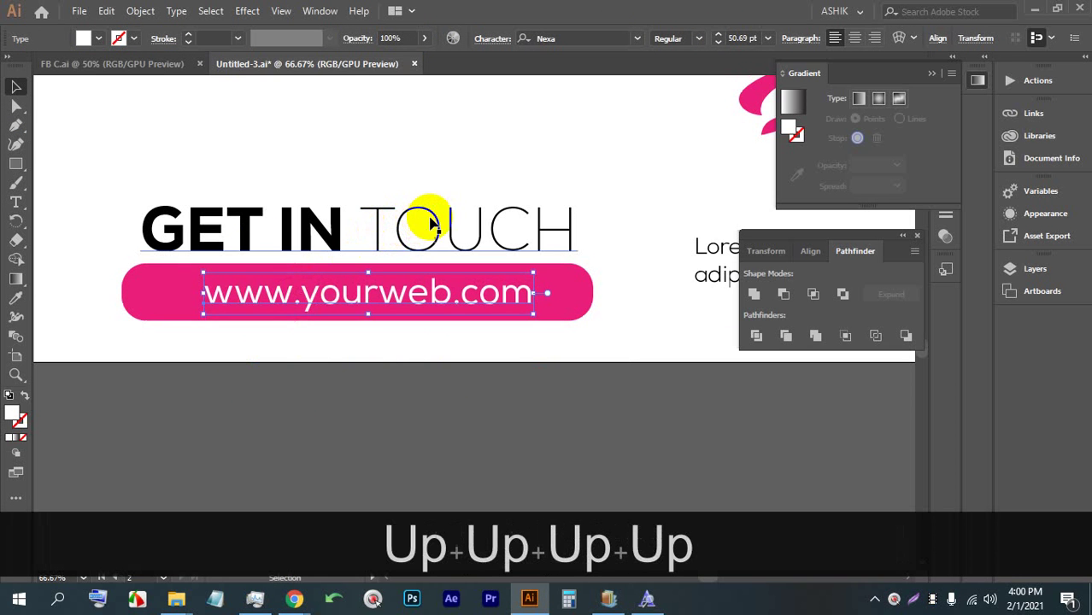
{"action": "left_click", "coordinate": [439, 379]}
Step: Save the document and view the whole fashion post
{"action": "scroll", "coordinate": [434, 298], "scroll_direction": "down", "scroll_amount": 2}
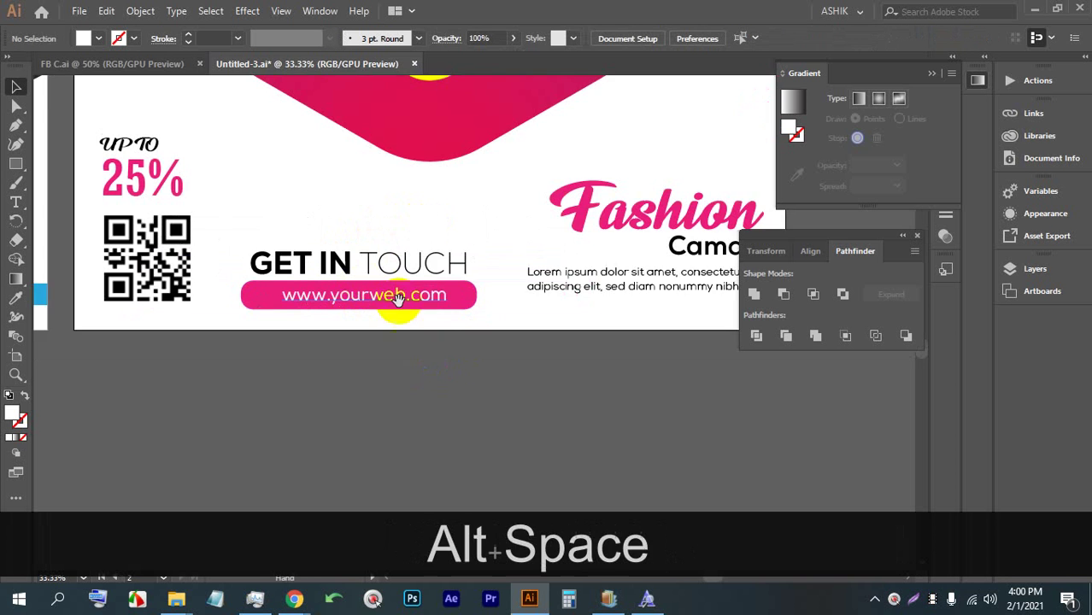
{"action": "left_click_drag", "start_coordinate": [397, 298], "coordinate": [423, 339]}
{"action": "key", "text": "ctrl+s"}
{"action": "scroll", "coordinate": [435, 312], "scroll_direction": "down", "scroll_amount": 2}
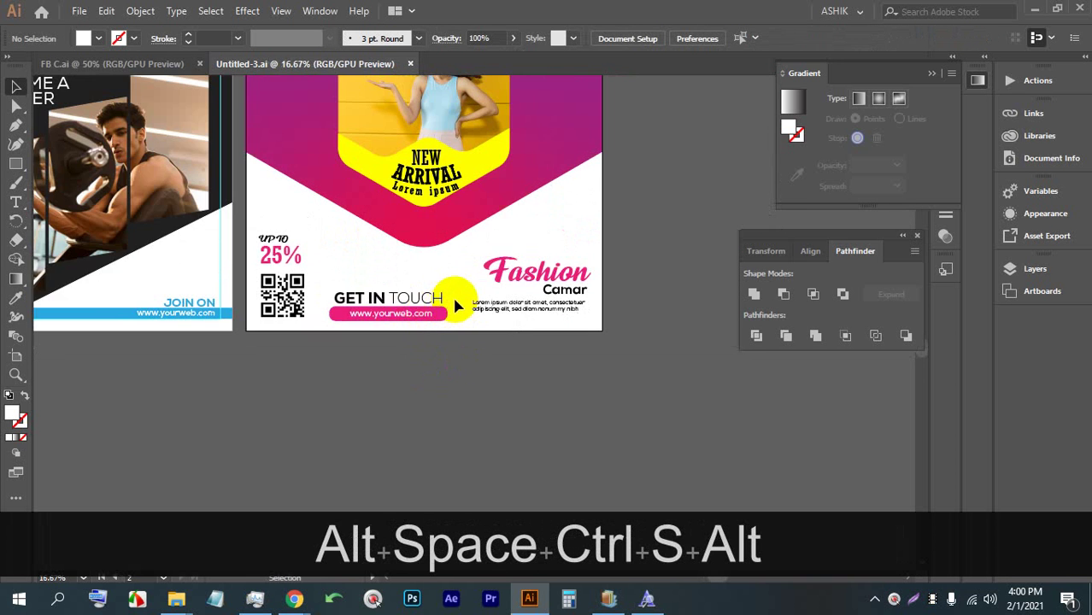
{"action": "scroll", "coordinate": [452, 294], "scroll_direction": "up", "scroll_amount": 3}
{"action": "scroll", "coordinate": [481, 263], "scroll_direction": "up", "scroll_amount": 2}
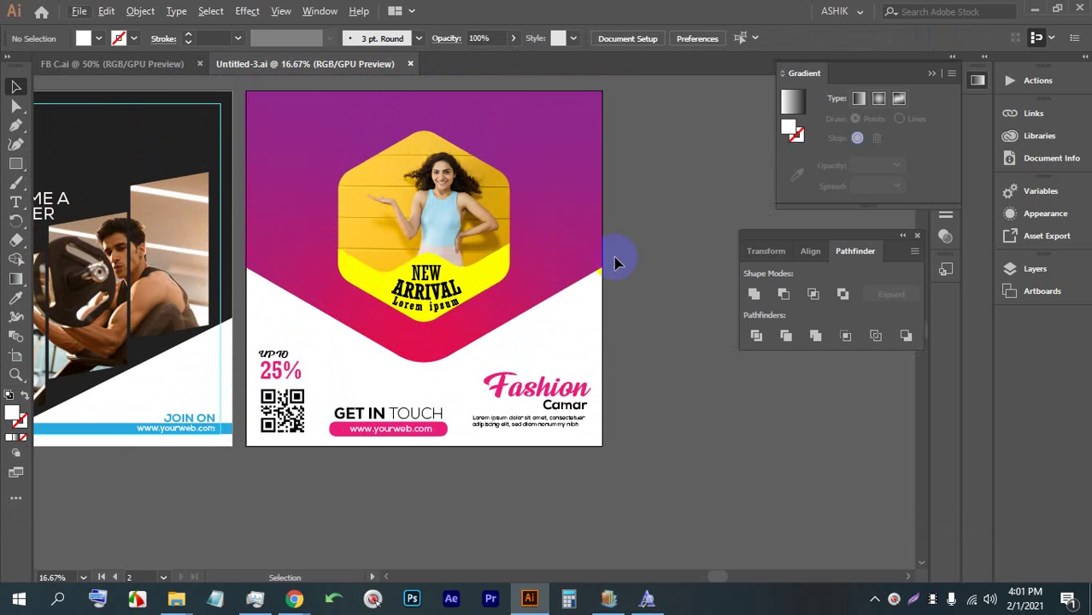
Step: Place a new text line in the upper-right purple area of the post and enlarge it to about 136 pt
{"action": "scroll", "coordinate": [542, 170], "scroll_direction": "up", "scroll_amount": 4}
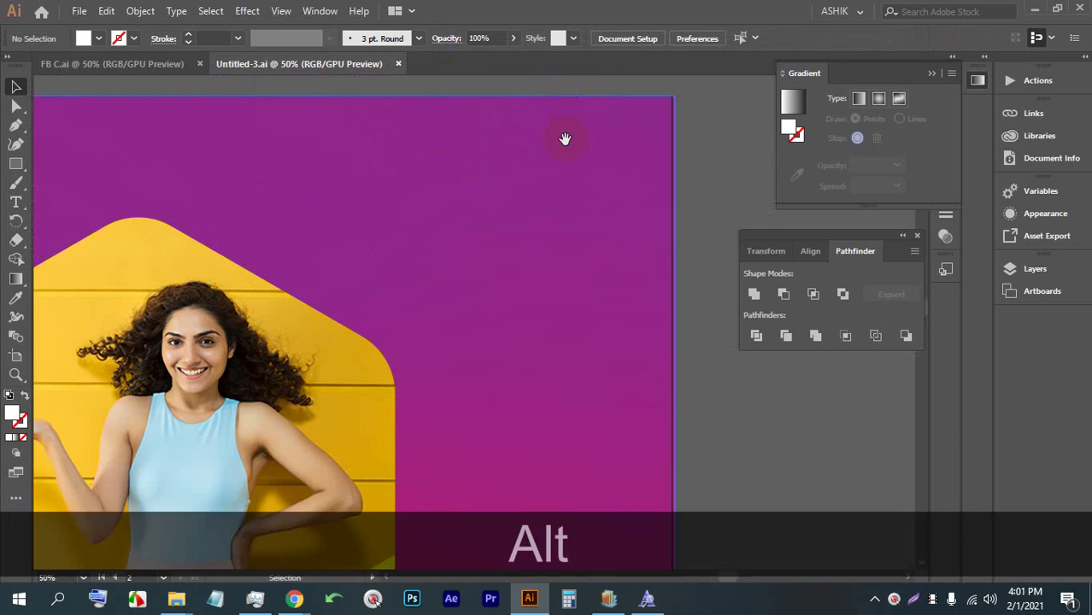
{"action": "left_click_drag", "start_coordinate": [488, 125], "coordinate": [216, 142]}
{"action": "left_click", "coordinate": [17, 200]}
{"action": "left_click", "coordinate": [325, 125]}
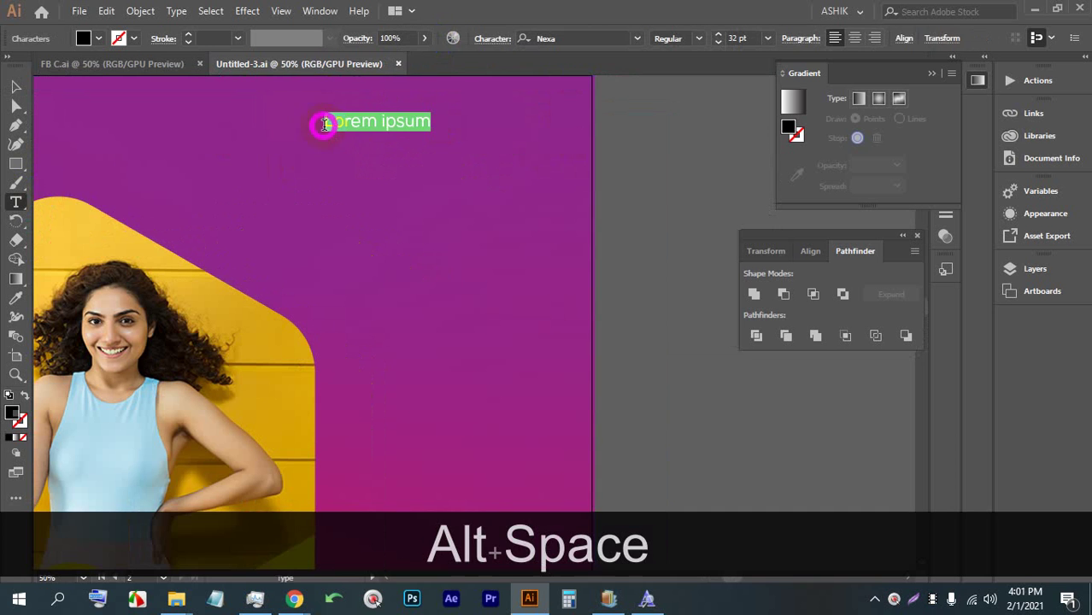
{"action": "left_click", "coordinate": [14, 85]}
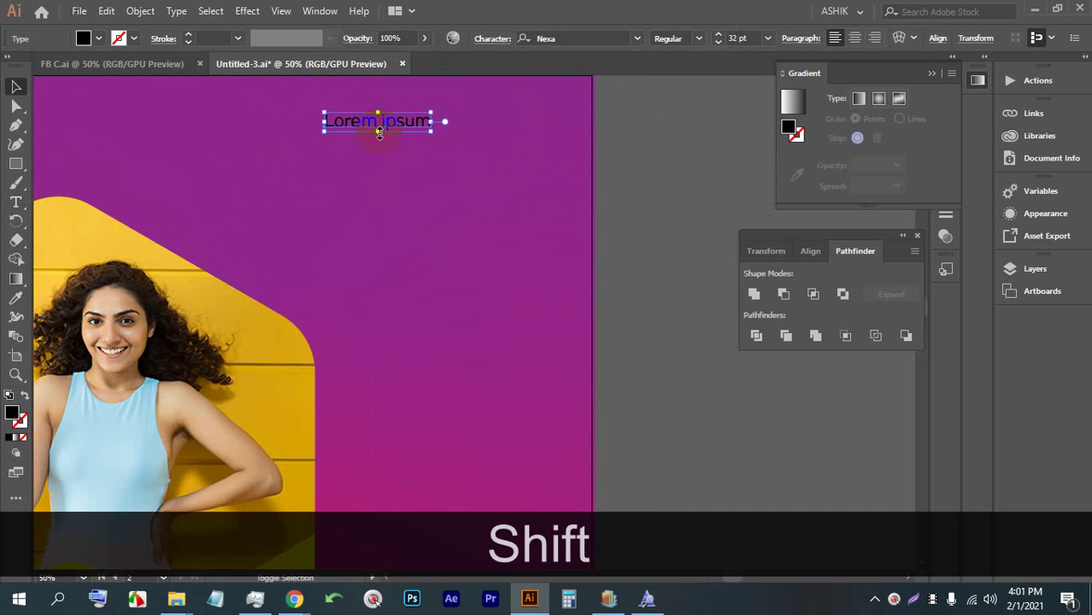
{"action": "left_click_drag", "start_coordinate": [378, 132], "coordinate": [383, 189]}
Step: Replace the placeholder text with Enjoy, move it toward the post's right edge and enlarge it to about 150 pt
{"action": "triple_click", "coordinate": [314, 150]}
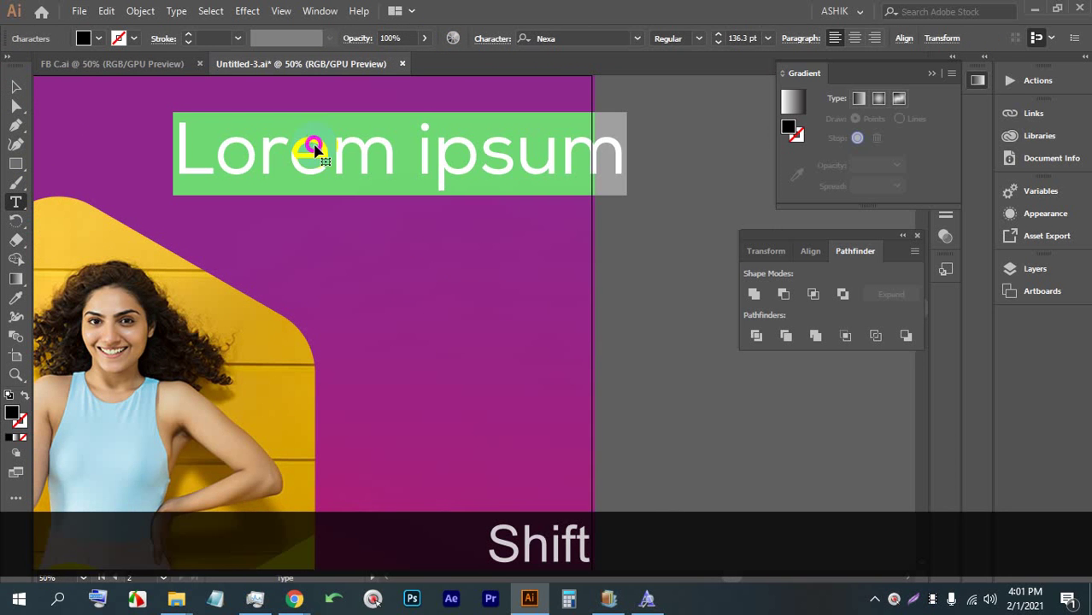
{"action": "type", "text": "e"}
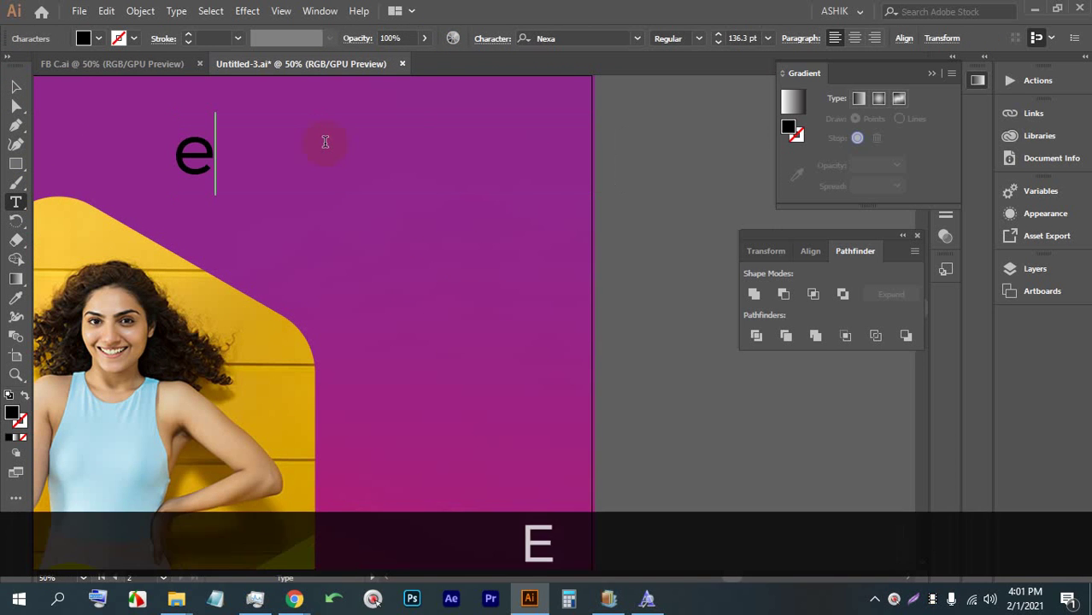
{"action": "key", "text": "BackSpace"}
{"action": "type", "text": "Em"}
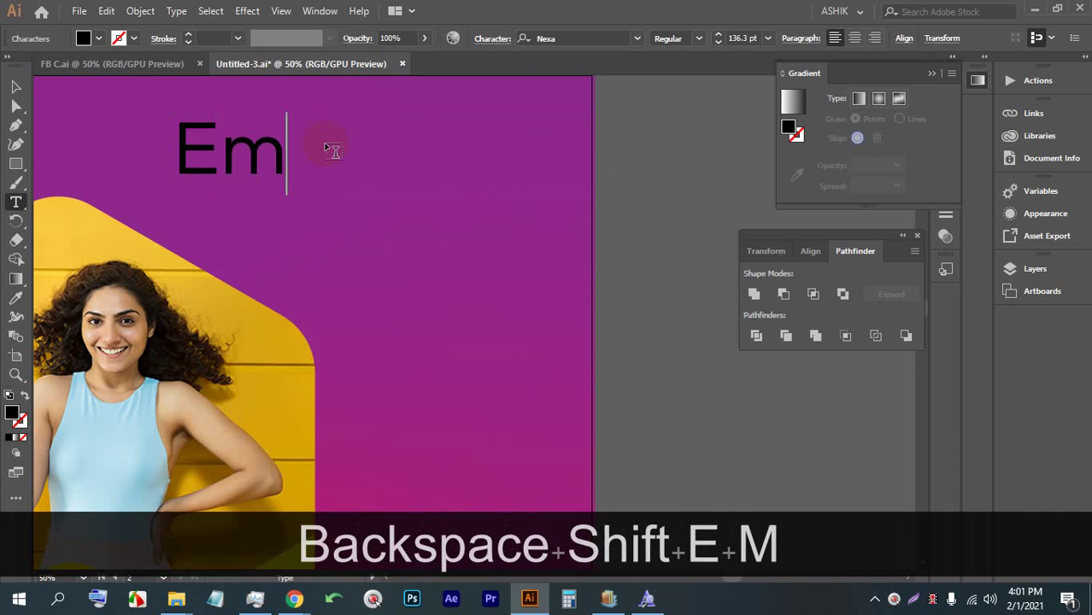
{"action": "key", "text": "BackSpace"}
{"action": "type", "text": "njoy"}
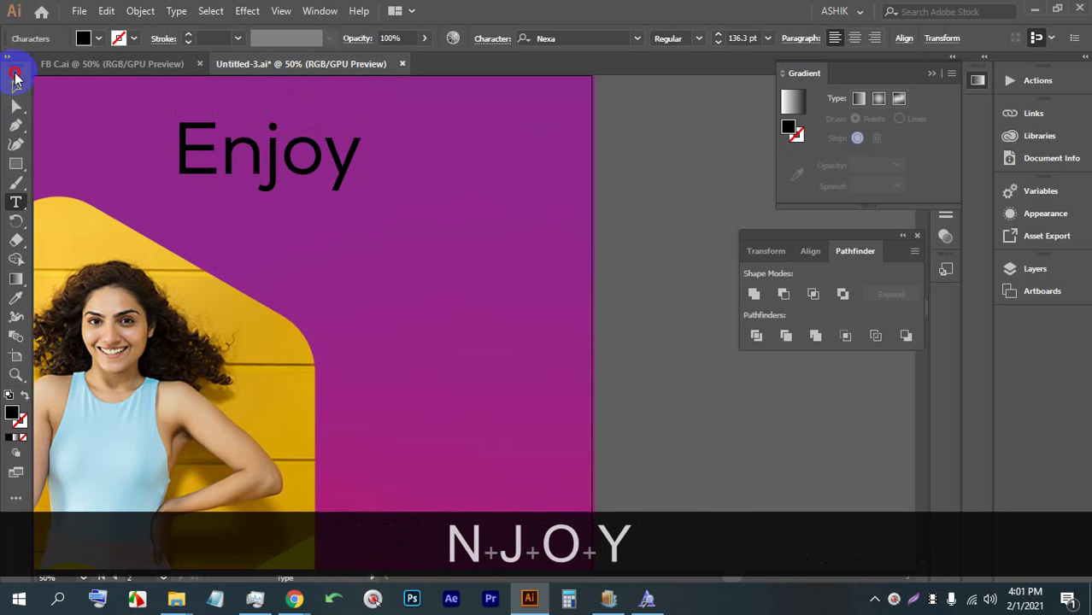
{"action": "left_click", "coordinate": [15, 86]}
{"action": "left_click_drag", "start_coordinate": [214, 146], "coordinate": [353, 159]}
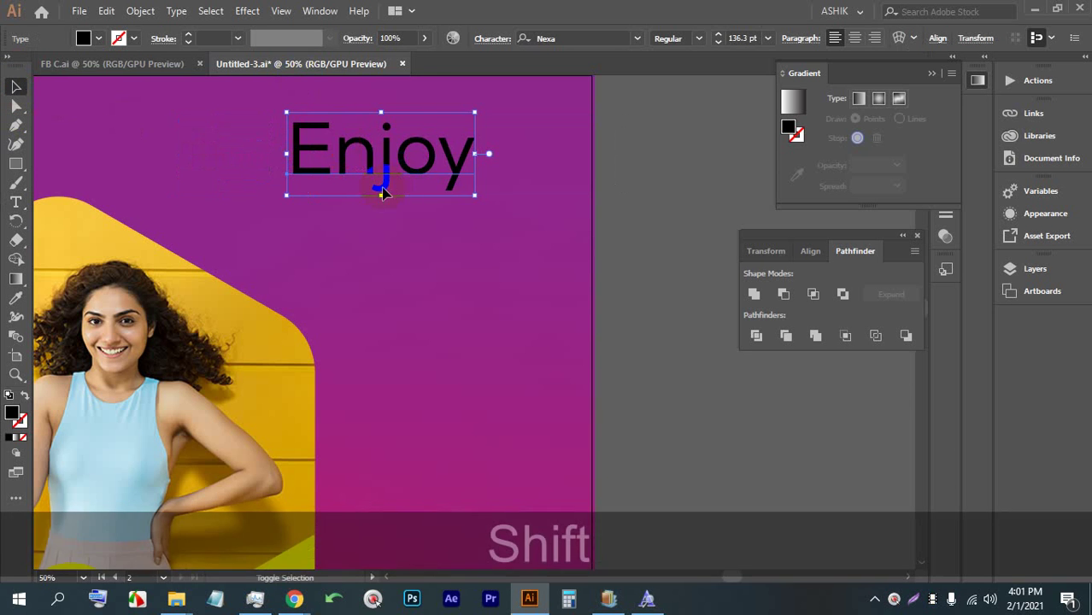
{"action": "left_click_drag", "start_coordinate": [382, 196], "coordinate": [427, 163]}
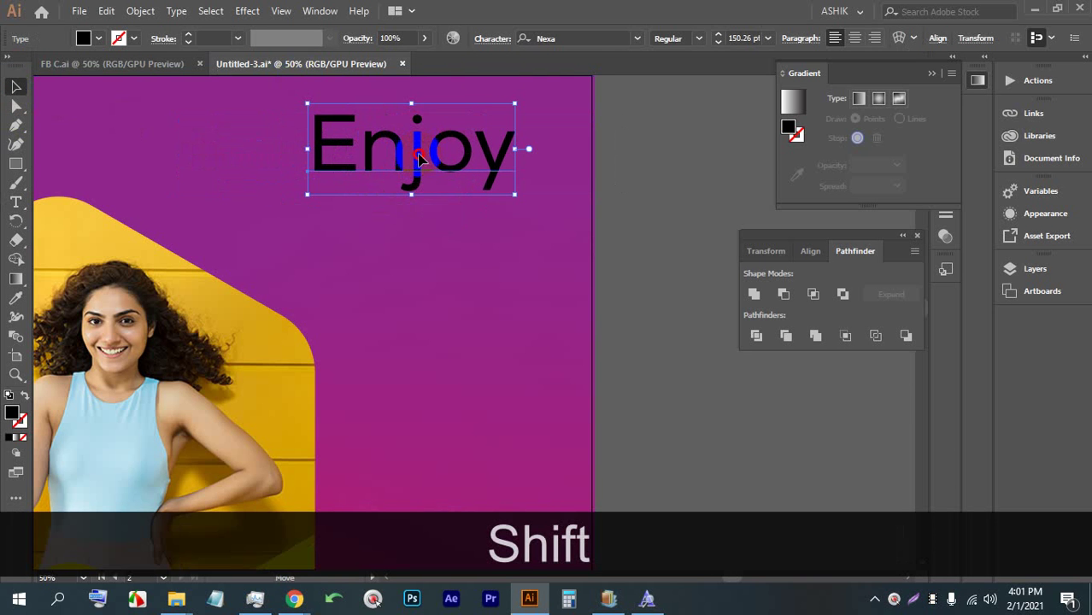
Step: Set Enjoy in the Lemon Jelly Personal Use font and enlarge it to about 278 pt in the post's upper-right corner
{"action": "left_click", "coordinate": [565, 38]}
{"action": "type", "text": "le"}
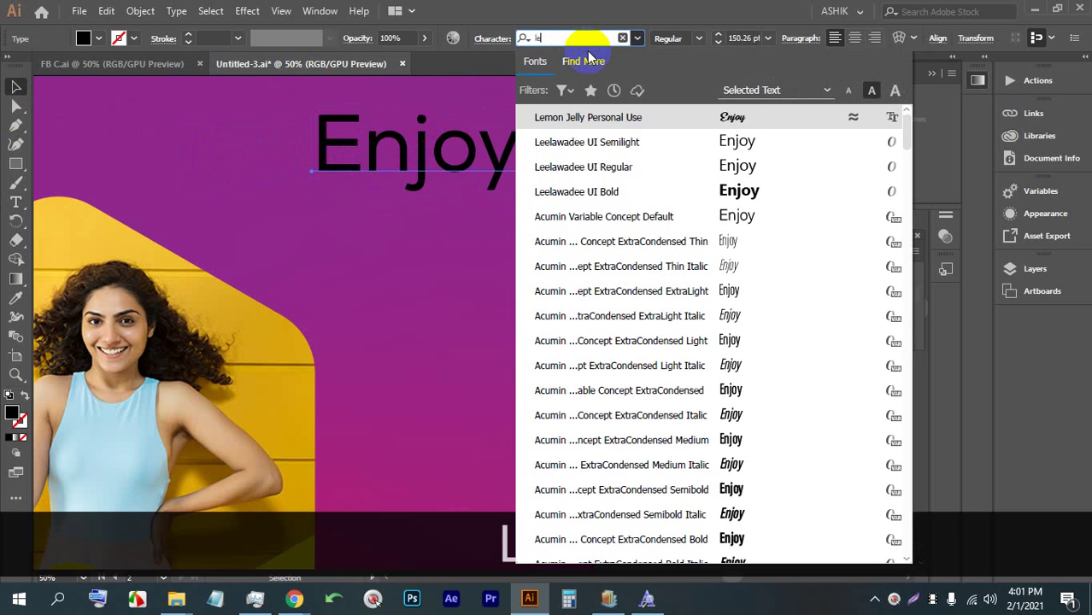
{"action": "left_click", "coordinate": [678, 118]}
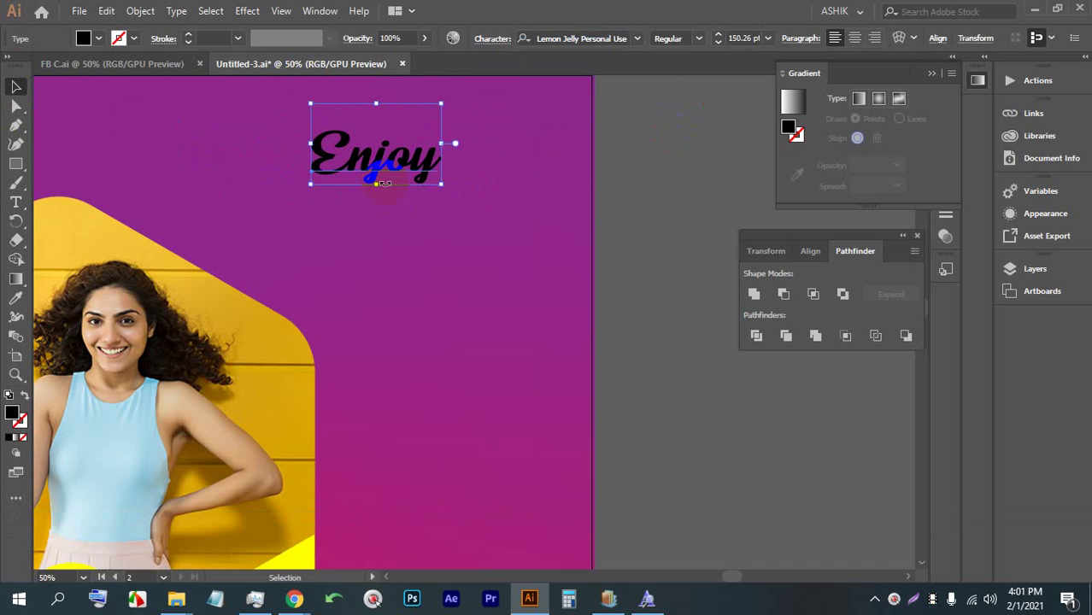
{"action": "left_click_drag", "start_coordinate": [440, 185], "coordinate": [554, 275]}
{"action": "mouse_move", "coordinate": [474, 212]}
{"action": "left_mouse_down"}
{"action": "mouse_move", "coordinate": [460, 186]}
{"action": "mouse_move", "coordinate": [464, 263]}
{"action": "mouse_move", "coordinate": [465, 251]}
{"action": "left_mouse_up"}
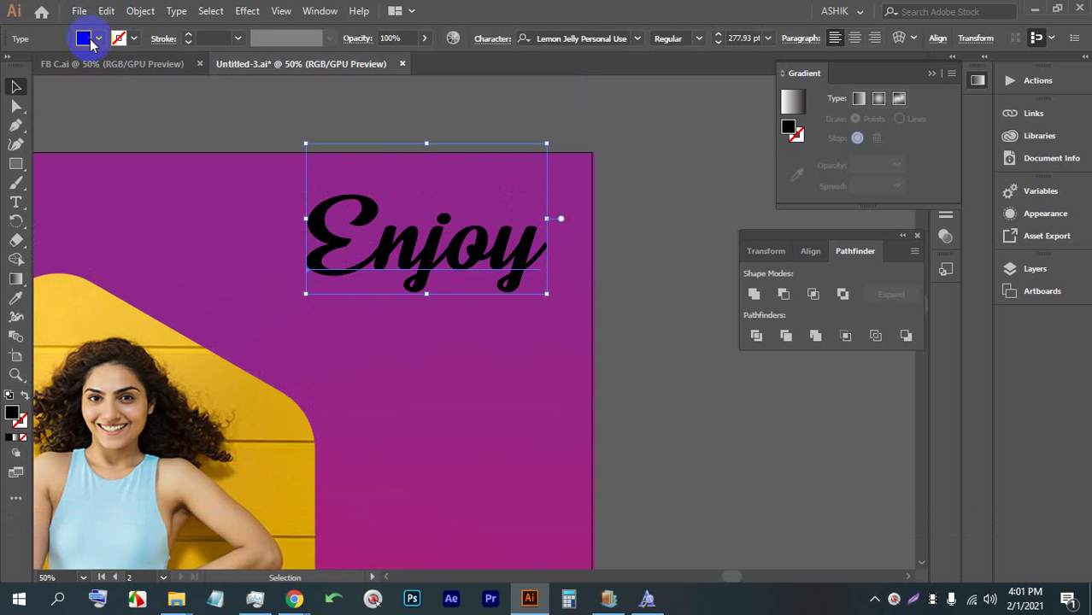
Step: Fill the Enjoy text with white and fine-tune its position
{"action": "left_click", "coordinate": [92, 43]}
{"action": "left_click", "coordinate": [33, 66]}
{"action": "left_click", "coordinate": [646, 192]}
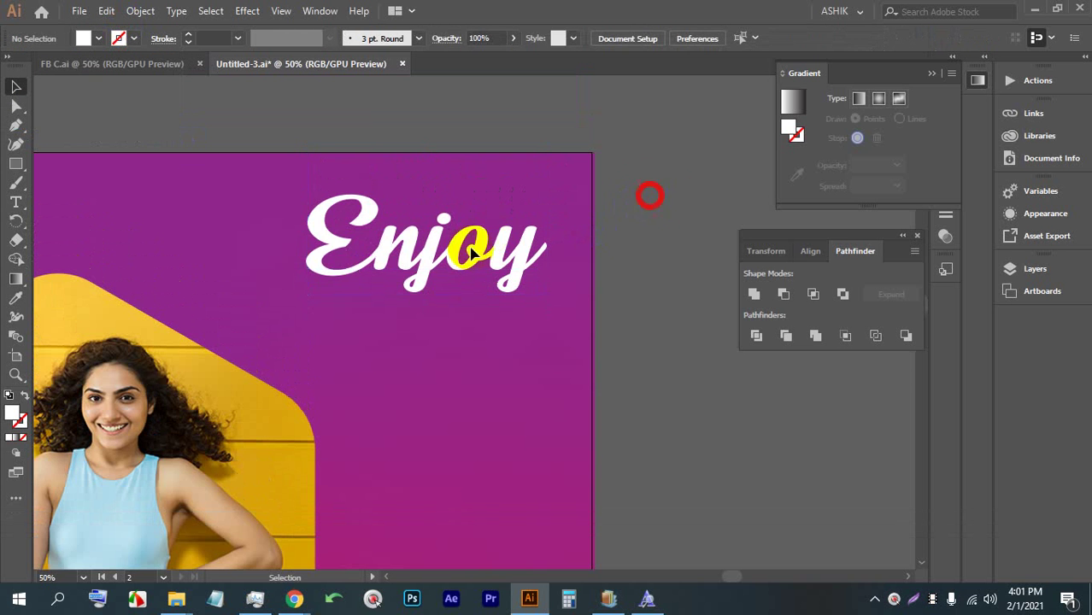
{"action": "left_click_drag", "start_coordinate": [424, 263], "coordinate": [425, 257]}
Step: Add the text THE below Enjoy and enlarge it slightly
{"action": "scroll", "coordinate": [480, 263], "scroll_direction": "up", "scroll_amount": 1}
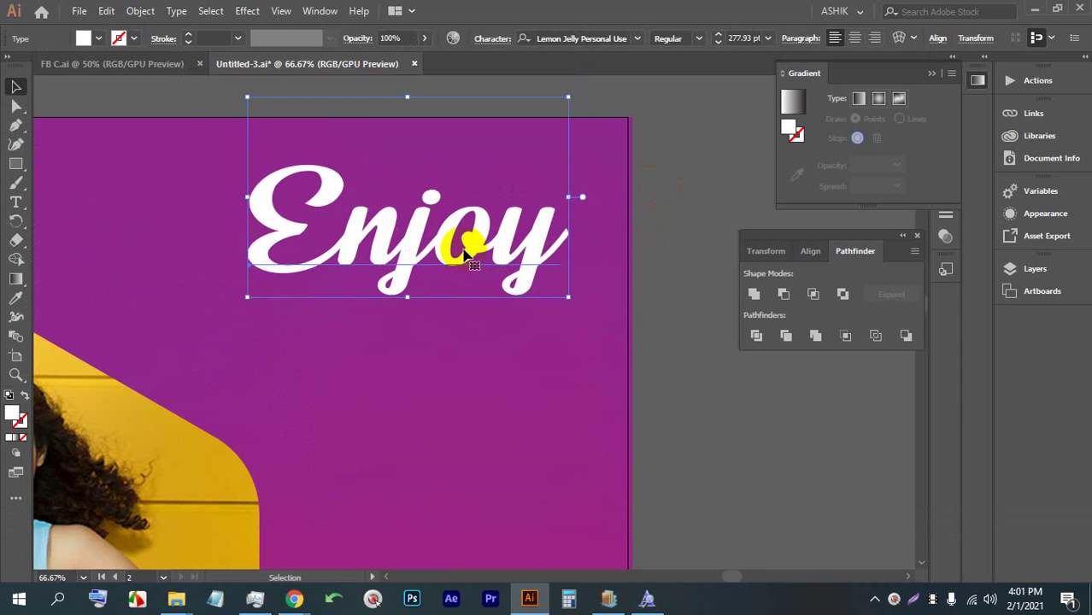
{"action": "scroll", "coordinate": [402, 254], "scroll_direction": "down", "scroll_amount": 2}
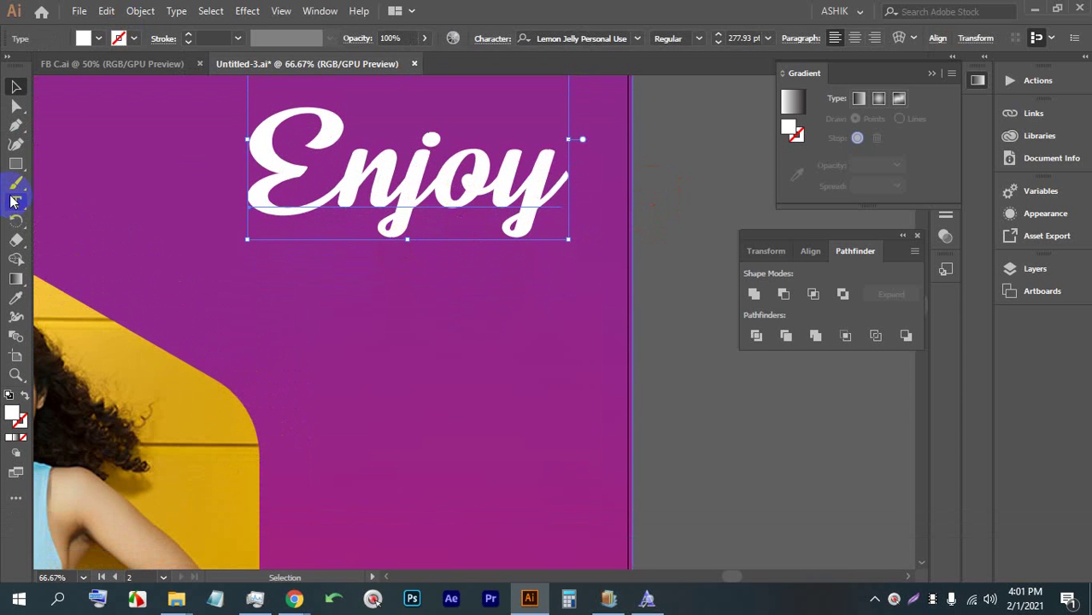
{"action": "left_click", "coordinate": [454, 283]}
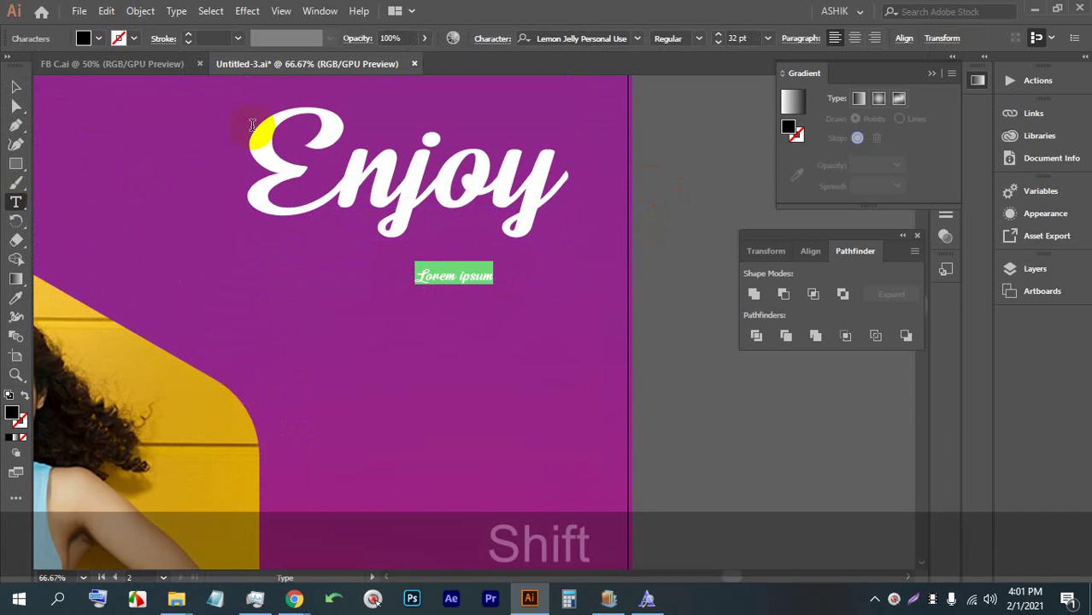
{"action": "type", "text": "THE"}
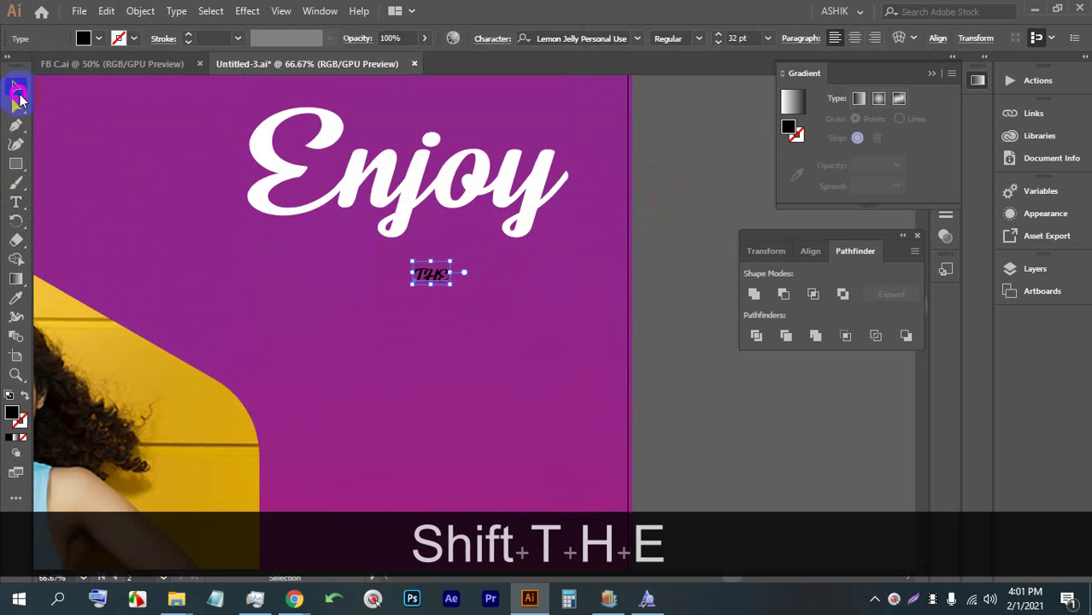
{"action": "left_click", "coordinate": [17, 89]}
{"action": "mouse_move", "coordinate": [433, 285]}
{"action": "left_mouse_down"}
{"action": "mouse_move", "coordinate": [432, 312]}
{"action": "mouse_move", "coordinate": [434, 297]}
{"action": "mouse_move", "coordinate": [443, 304]}
{"action": "left_mouse_up"}
Step: Switch to Chrome and search Google Images for "enjoy your shopping"
{"action": "left_click", "coordinate": [294, 598]}
{"action": "left_click", "coordinate": [206, 523]}
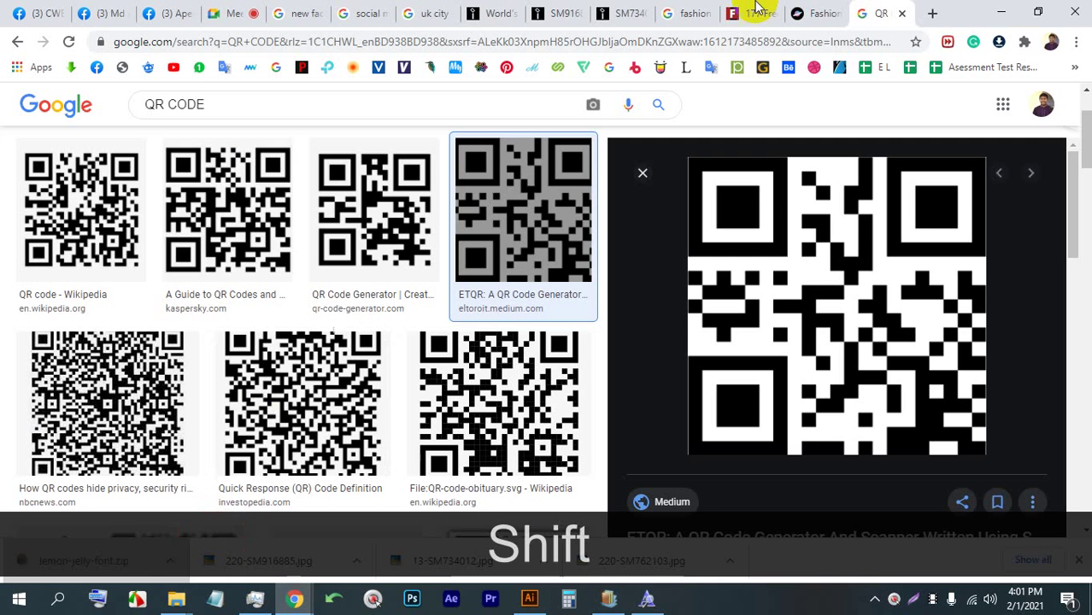
{"action": "left_click", "coordinate": [623, 103]}
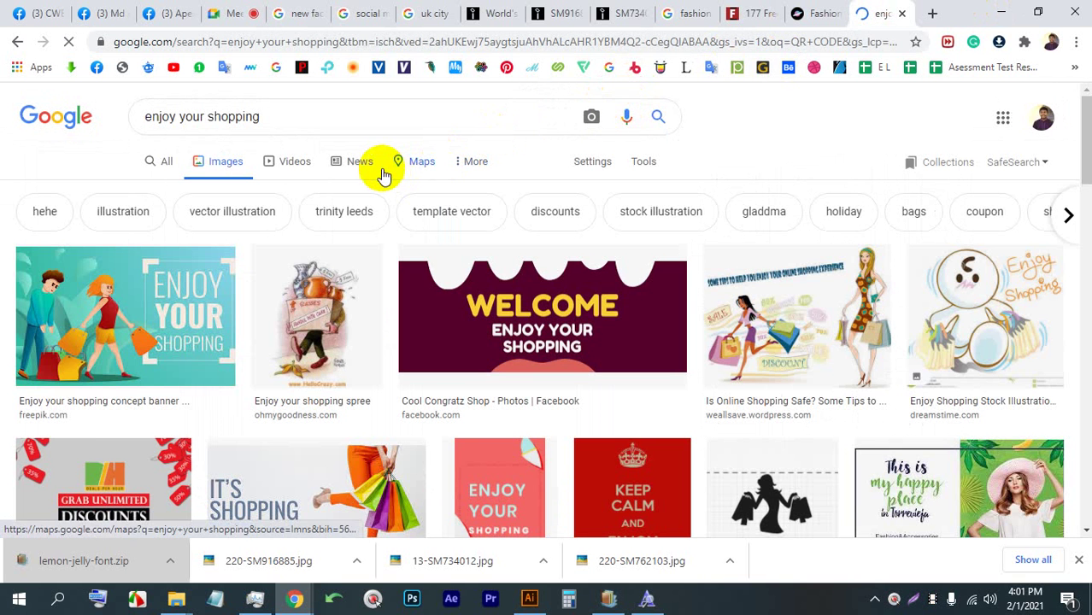
Step: Cut "your shopping" from the Google search box, paste it below Enjoy in Illustrator, and enlarge it to about 86 pt
{"action": "triple_click", "coordinate": [355, 121]}
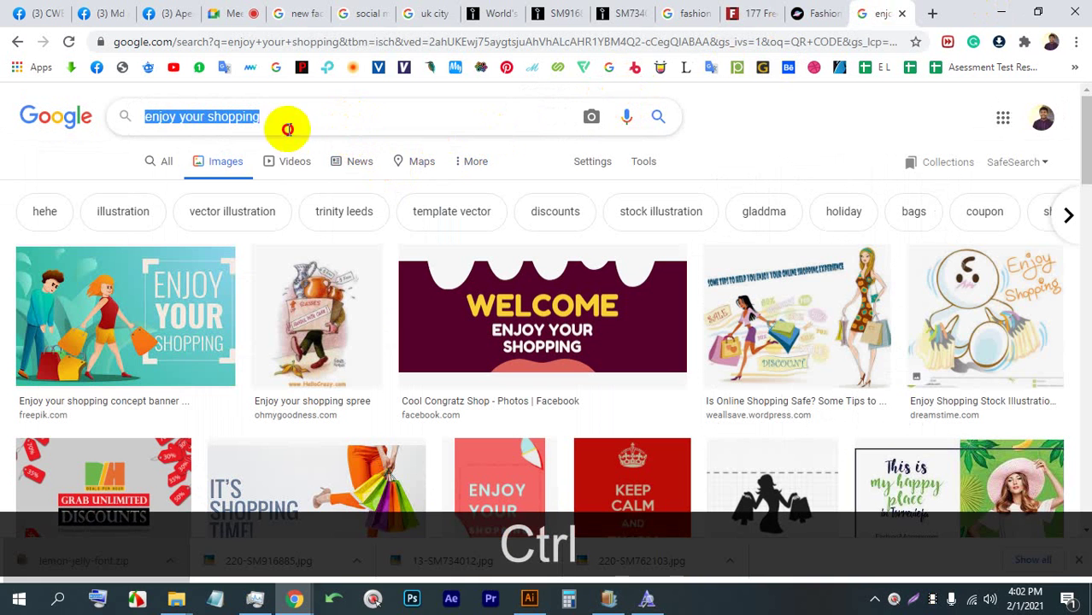
{"action": "left_click_drag", "start_coordinate": [273, 117], "coordinate": [181, 117]}
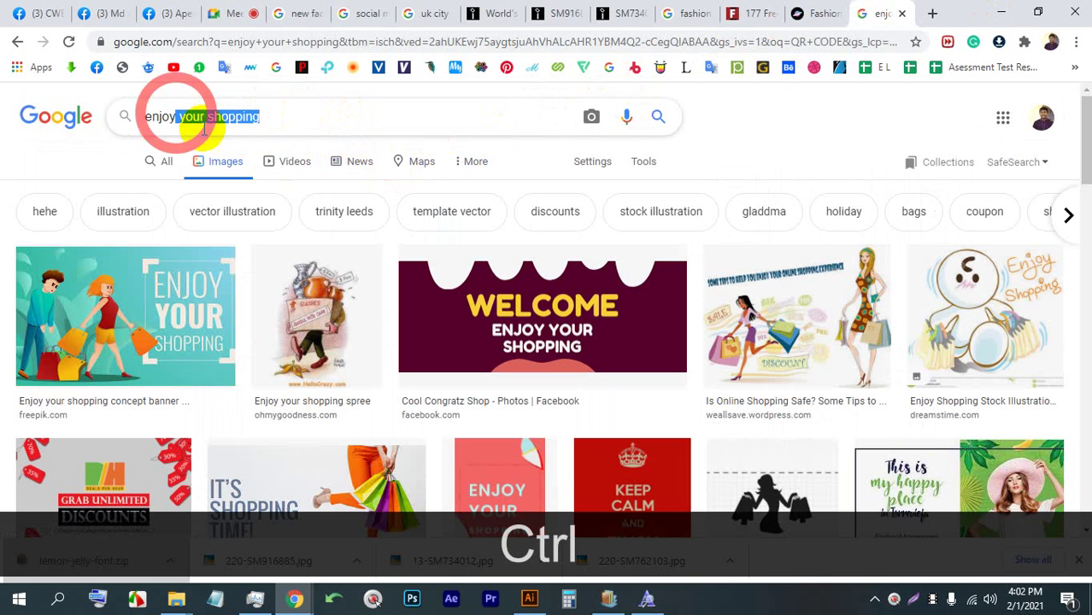
{"action": "key", "text": "ctrl+x"}
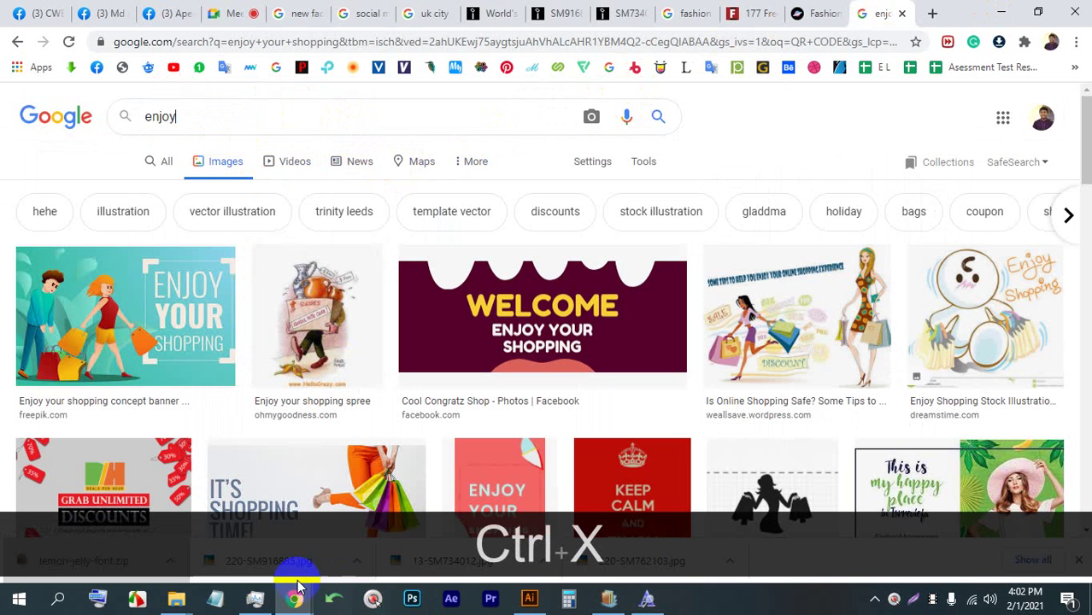
{"action": "left_click", "coordinate": [530, 598]}
{"action": "double_click", "coordinate": [435, 274]}
{"action": "key", "text": "ctrl+v"}
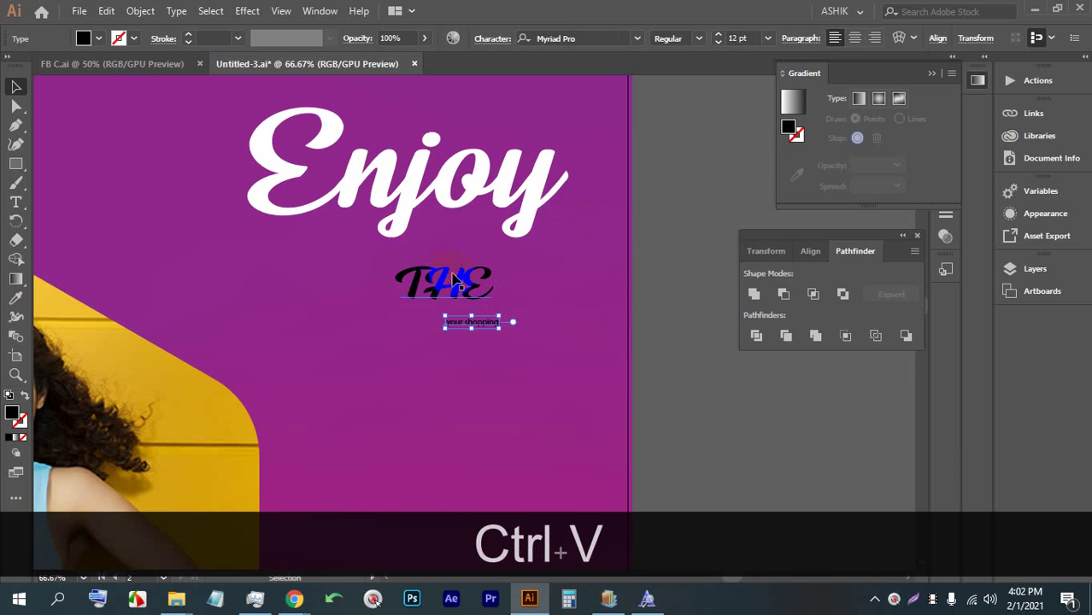
{"action": "left_click_drag", "start_coordinate": [469, 326], "coordinate": [471, 406]}
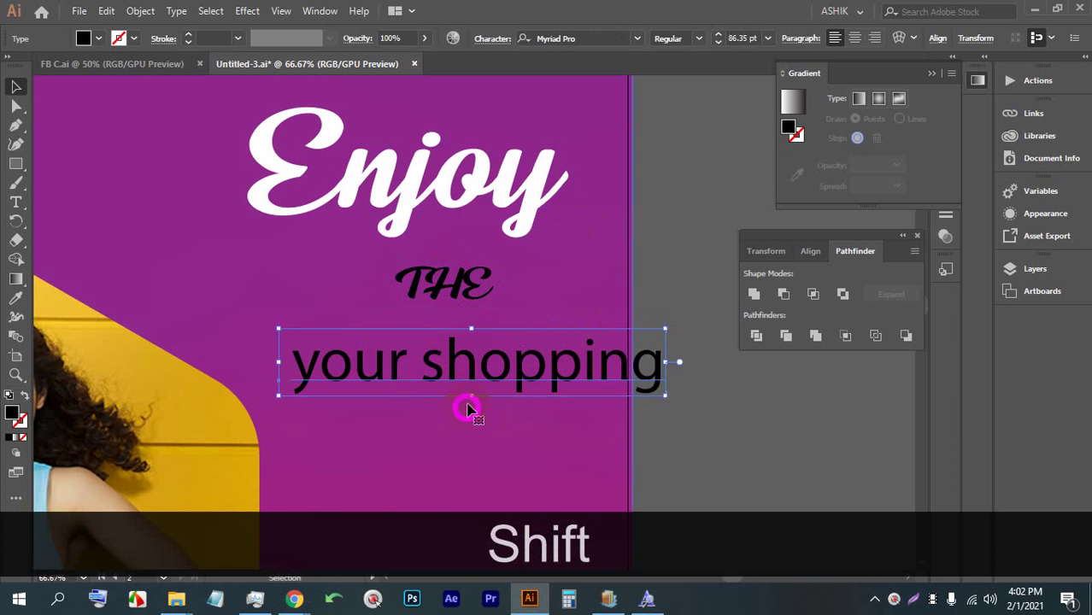
Step: Delete the text THE and split the word shopping off from the pasted text into its own text object
{"action": "left_click", "coordinate": [481, 290]}
{"action": "key", "text": "BackSpace"}
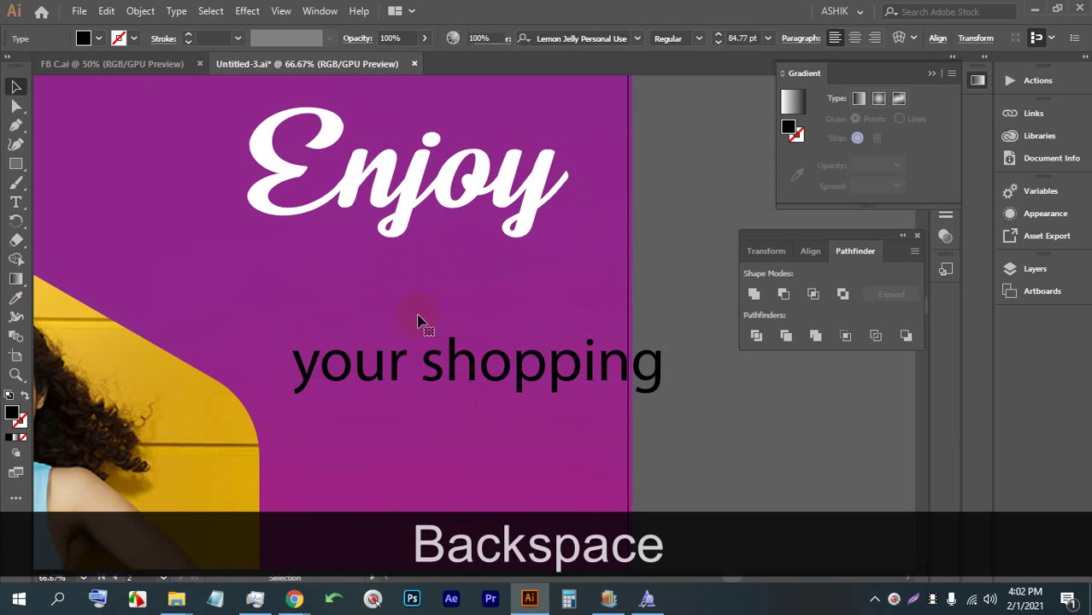
{"action": "left_click_drag", "start_coordinate": [391, 372], "coordinate": [724, 324]}
{"action": "double_click", "coordinate": [418, 325]}
{"action": "left_click", "coordinate": [425, 323]}
{"action": "key", "text": "ctrl+x"}
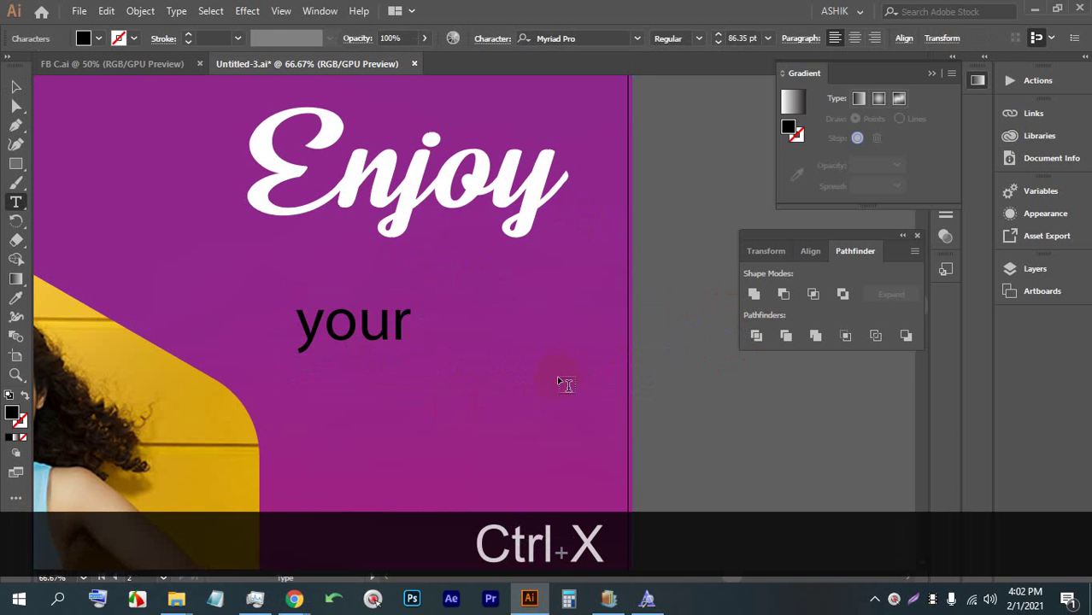
{"action": "key", "text": "BackSpace"}
{"action": "left_click", "coordinate": [508, 372]}
{"action": "left_click", "coordinate": [503, 352]}
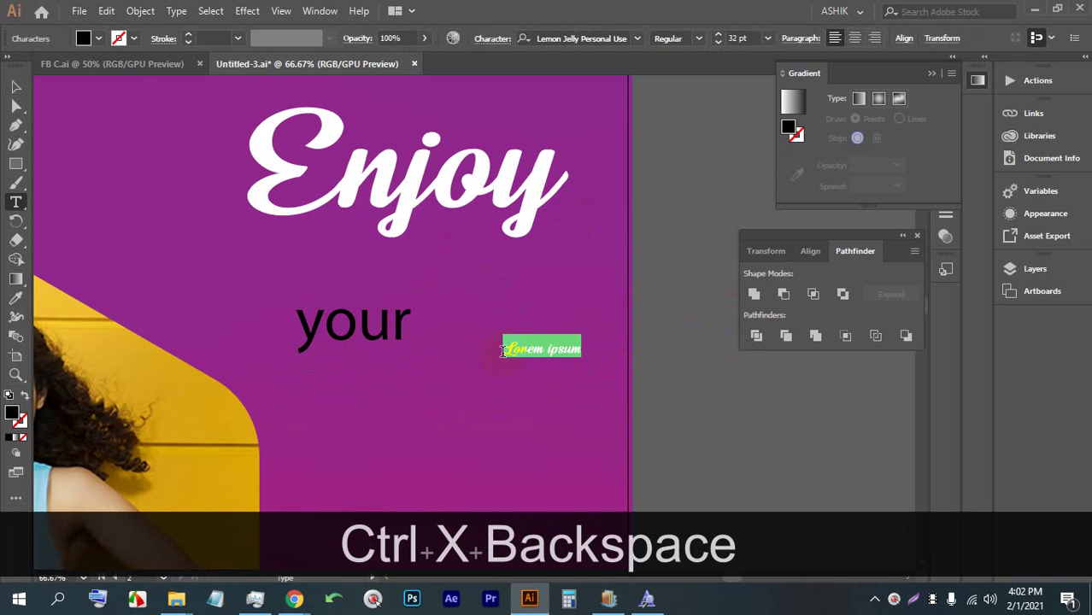
{"action": "key", "text": "ctrl+v"}
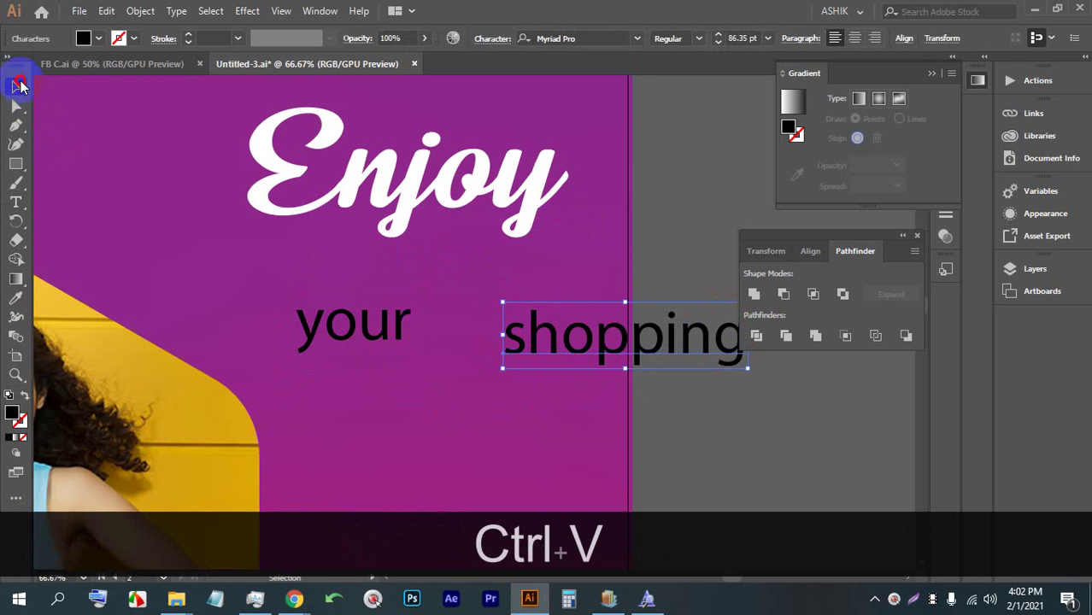
Step: Move the word your directly below Enjoy and set it in all caps
{"action": "left_click", "coordinate": [18, 85]}
{"action": "left_click_drag", "start_coordinate": [318, 312], "coordinate": [481, 287]}
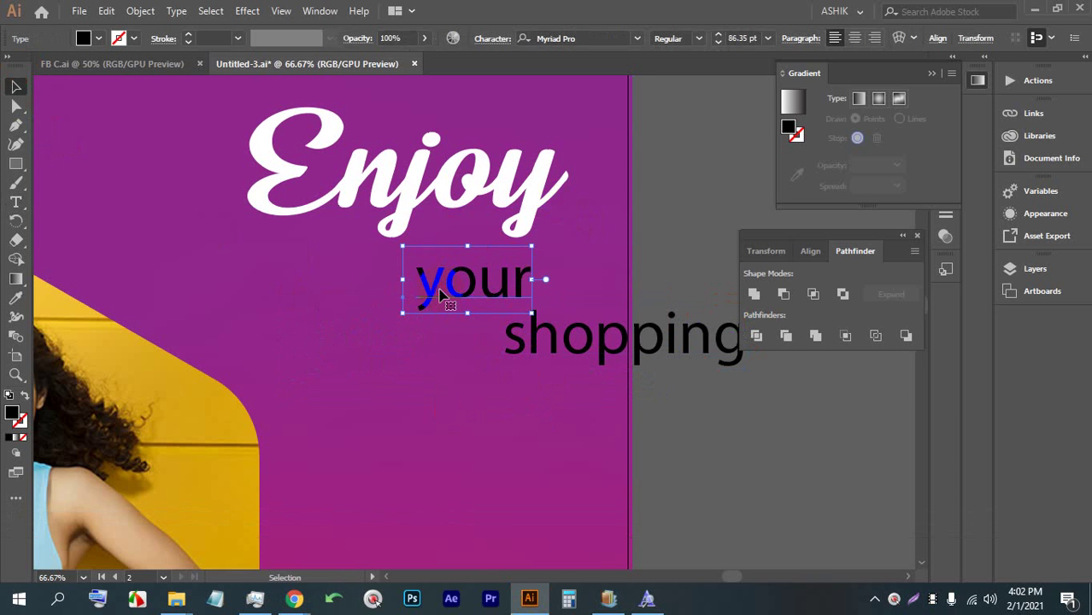
{"action": "double_click", "coordinate": [440, 294]}
{"action": "left_click", "coordinate": [453, 282]}
{"action": "double_click", "coordinate": [450, 276]}
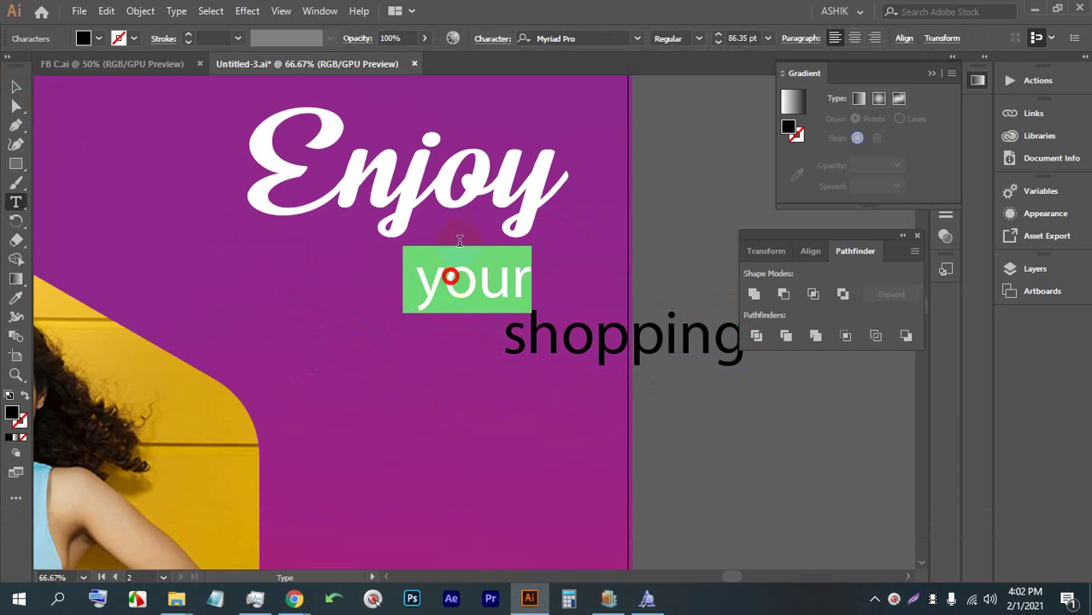
{"action": "left_click", "coordinate": [492, 38]}
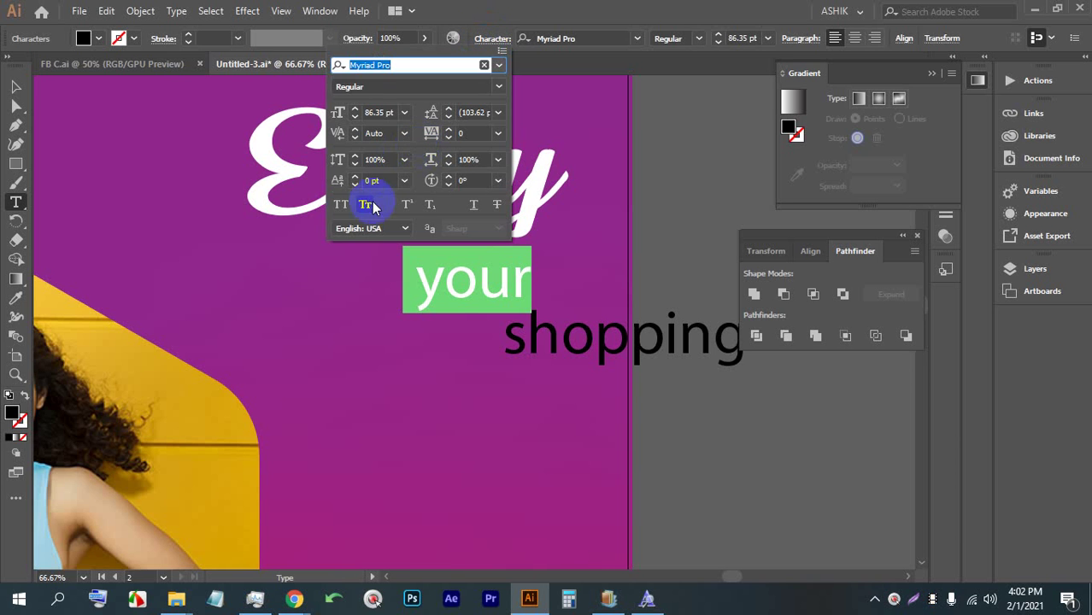
{"action": "left_click", "coordinate": [341, 205]}
{"action": "left_click", "coordinate": [22, 86]}
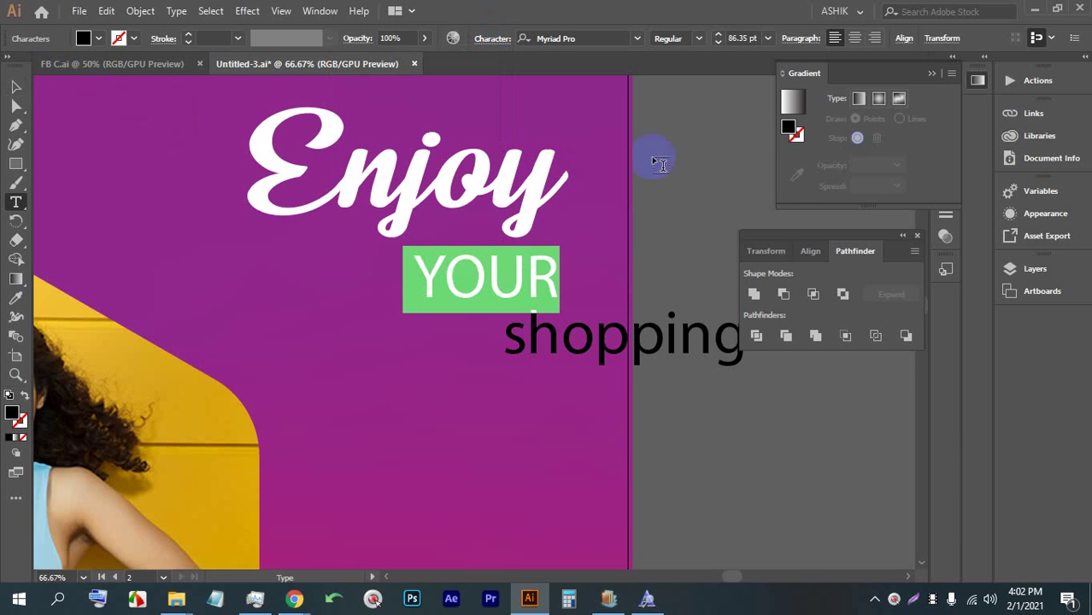
{"action": "left_click", "coordinate": [665, 165]}
Step: Nudge YOUR slightly and fill it with yellow
{"action": "left_click_drag", "start_coordinate": [475, 275], "coordinate": [465, 276]}
{"action": "left_click", "coordinate": [84, 38]}
{"action": "left_click", "coordinate": [98, 40]}
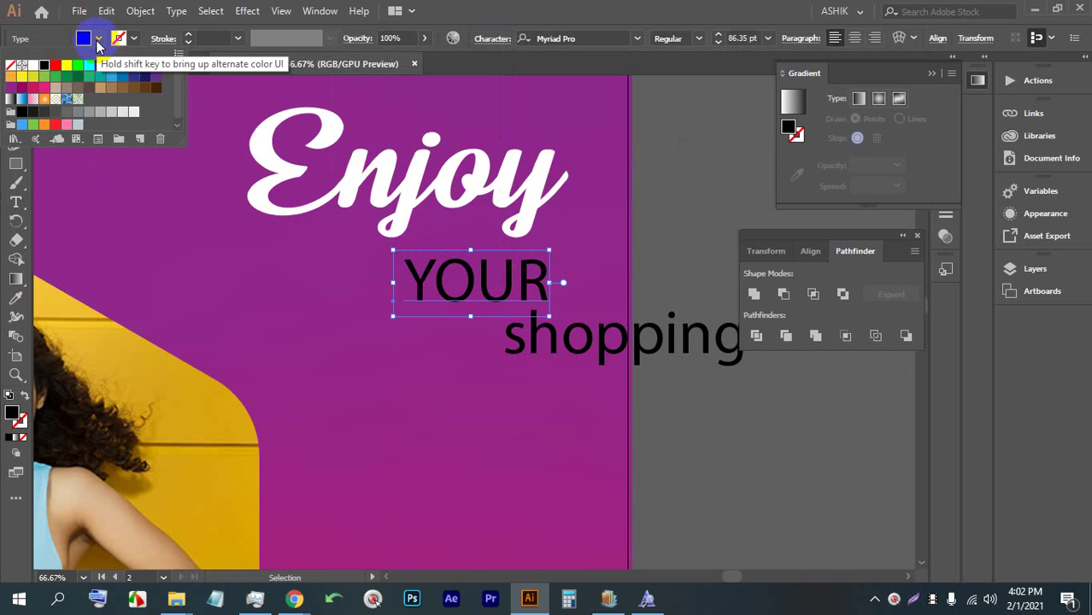
{"action": "left_click", "coordinate": [23, 76]}
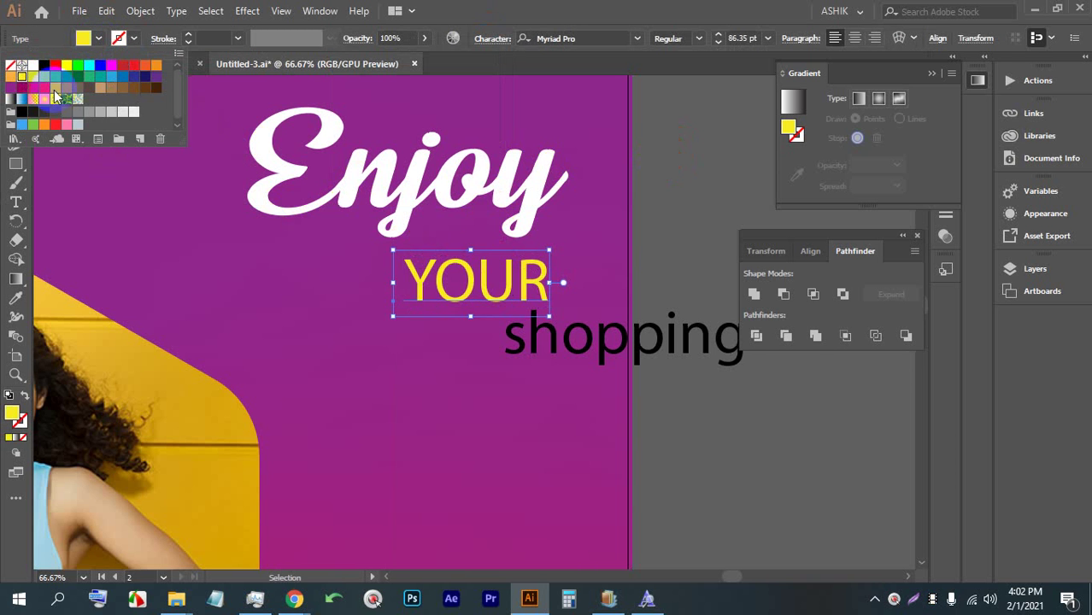
{"action": "left_click", "coordinate": [539, 295]}
{"action": "left_click", "coordinate": [695, 244]}
Step: Move the word shopping beneath YOUR, set it in all caps, and line its right end up under Enjoy
{"action": "left_click_drag", "start_coordinate": [617, 339], "coordinate": [437, 352]}
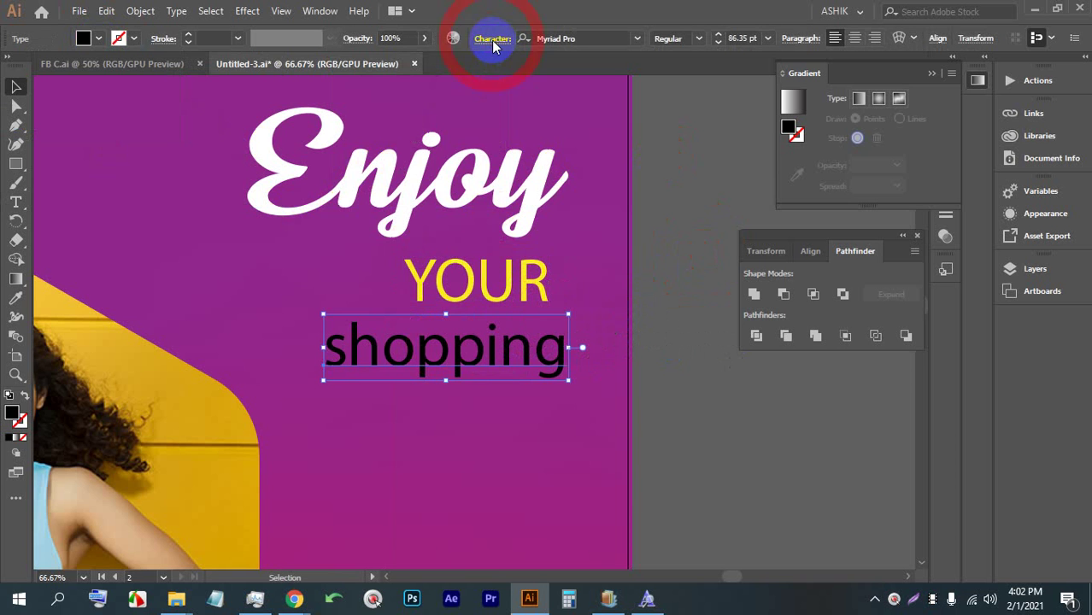
{"action": "left_click", "coordinate": [493, 41]}
{"action": "left_click", "coordinate": [341, 205]}
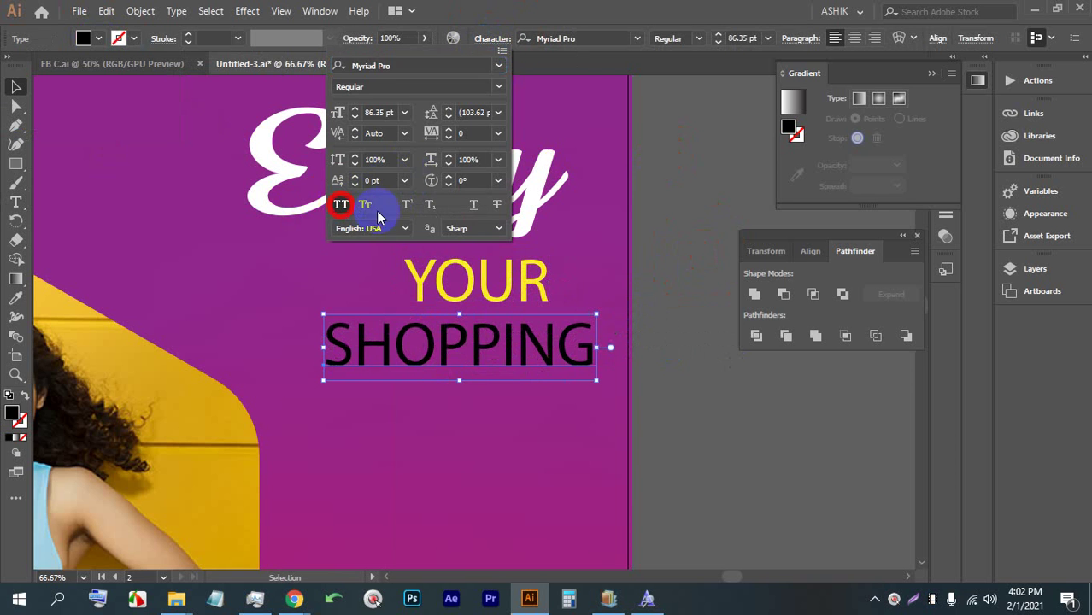
{"action": "left_click", "coordinate": [698, 259]}
{"action": "left_click_drag", "start_coordinate": [483, 366], "coordinate": [467, 354]}
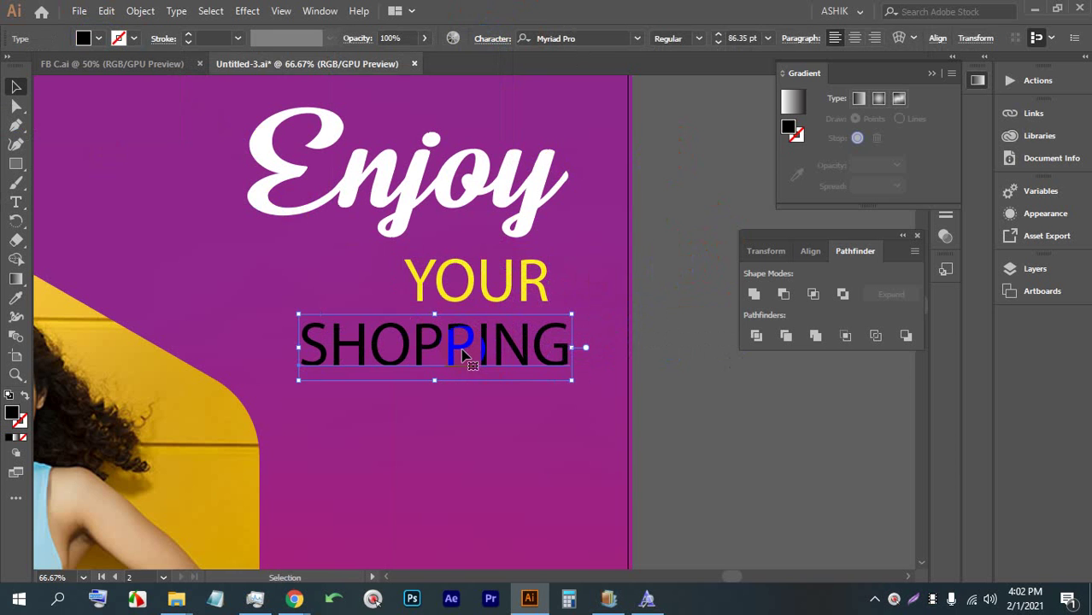
Step: Copy Enjoy's text style onto shopping with the Eyedropper and scale the word down to about 188 pt
{"action": "left_click", "coordinate": [17, 299]}
{"action": "left_click", "coordinate": [374, 181]}
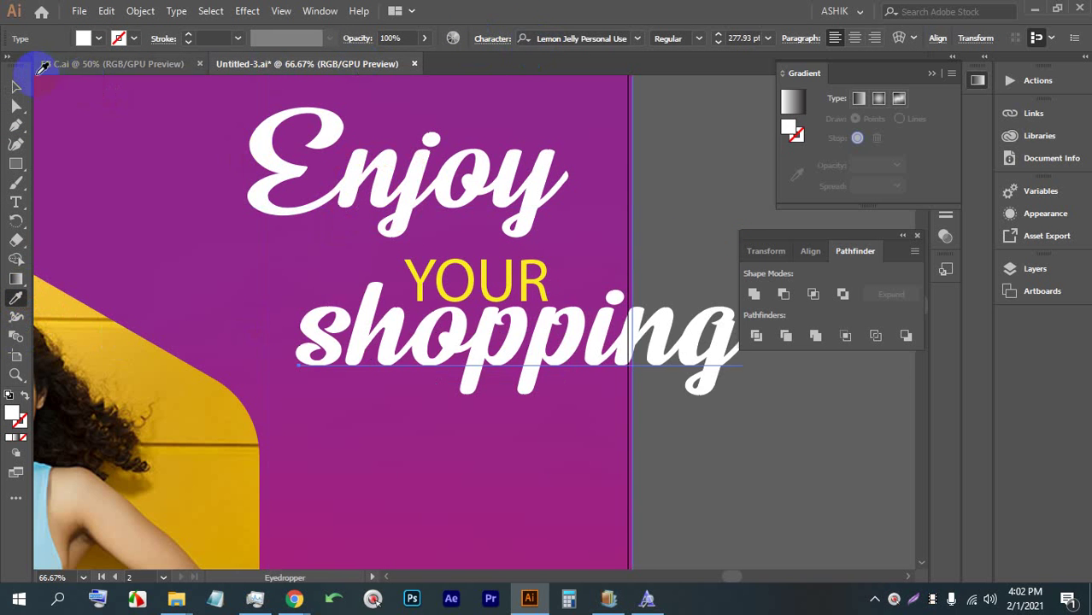
{"action": "left_click", "coordinate": [16, 87]}
{"action": "left_click_drag", "start_coordinate": [750, 196], "coordinate": [600, 250]}
{"action": "left_click_drag", "start_coordinate": [534, 346], "coordinate": [508, 344]}
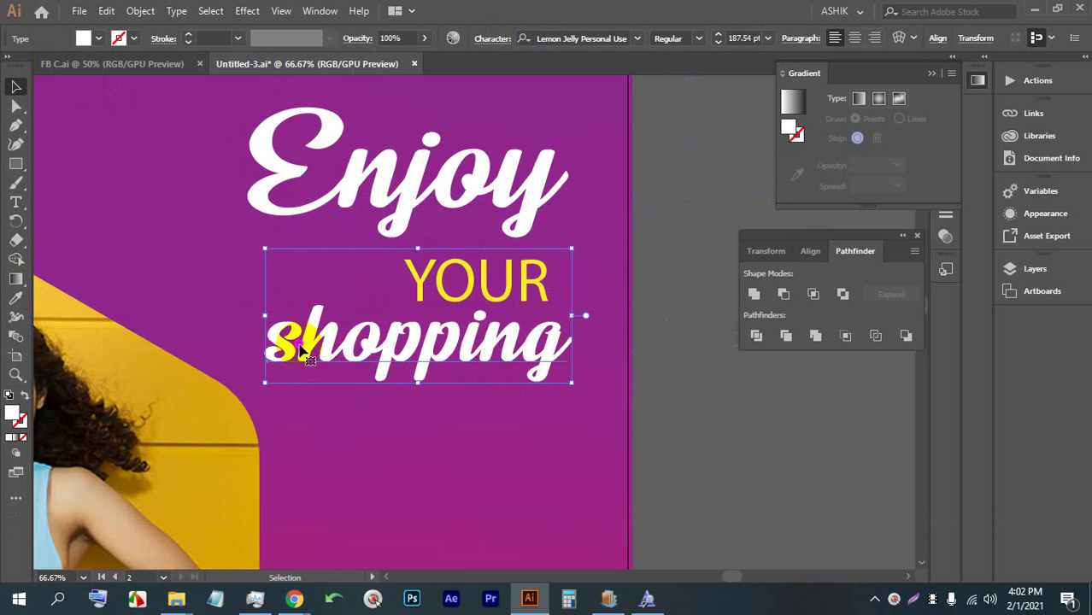
Step: Capitalize the first letter of shopping so that it reads Shopping
{"action": "double_click", "coordinate": [301, 351]}
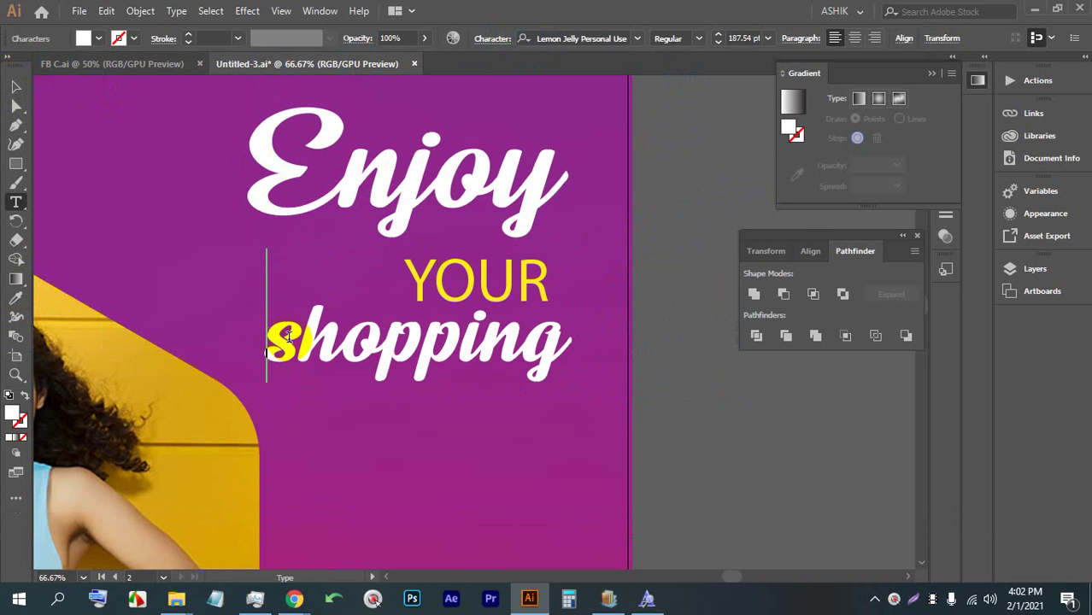
{"action": "left_click_drag", "start_coordinate": [289, 336], "coordinate": [301, 337]}
{"action": "type", "text": "S"}
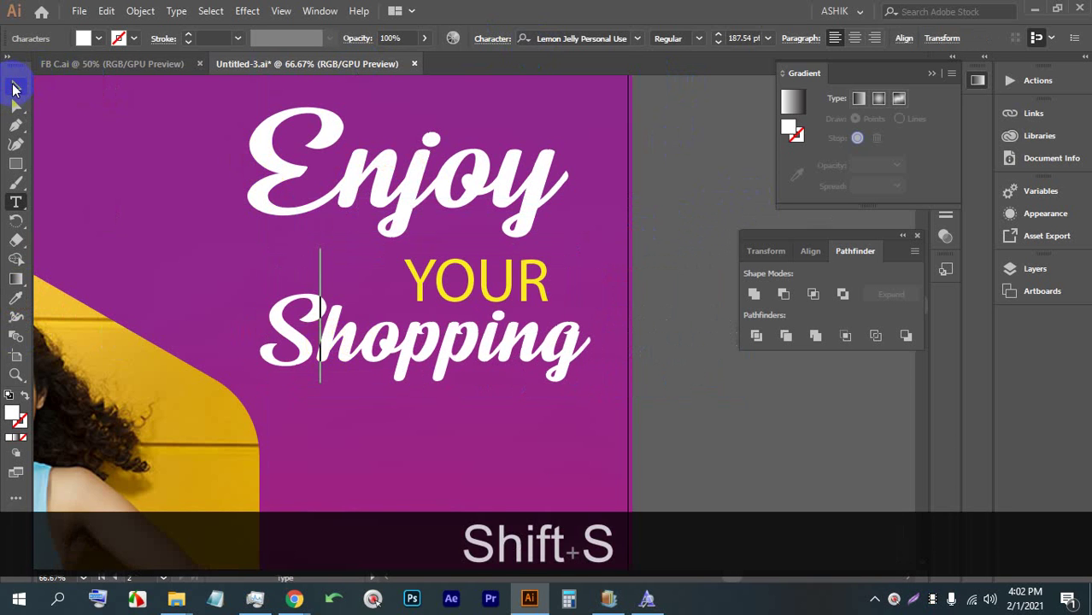
Step: Scale Shopping down to about 152 pt and align its right end with YOUR
{"action": "left_click", "coordinate": [13, 88]}
{"action": "left_click_drag", "start_coordinate": [422, 252], "coordinate": [423, 266]}
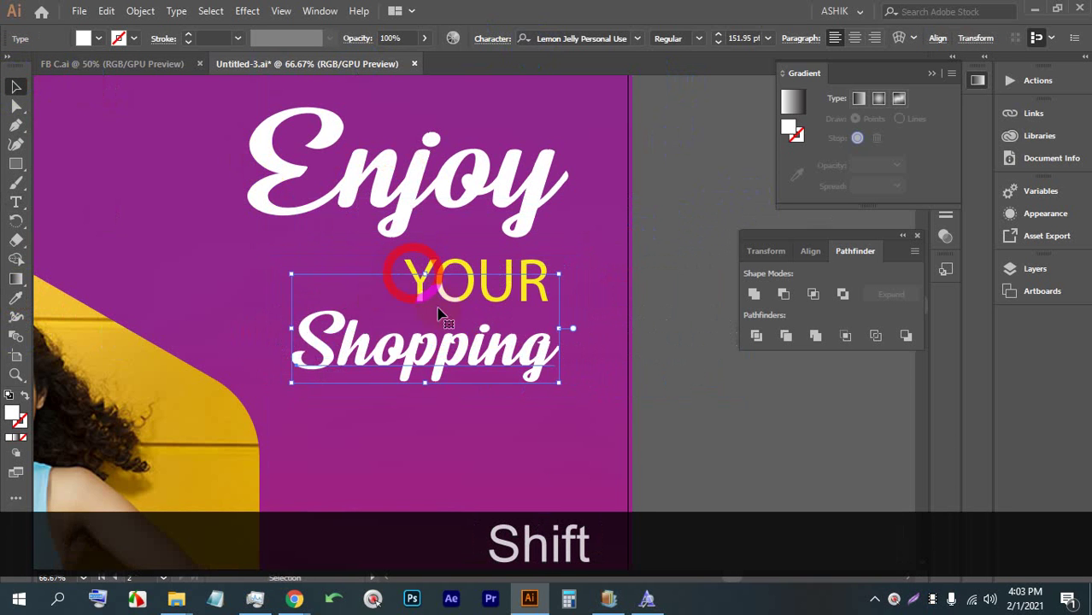
{"action": "left_click_drag", "start_coordinate": [456, 342], "coordinate": [461, 343]}
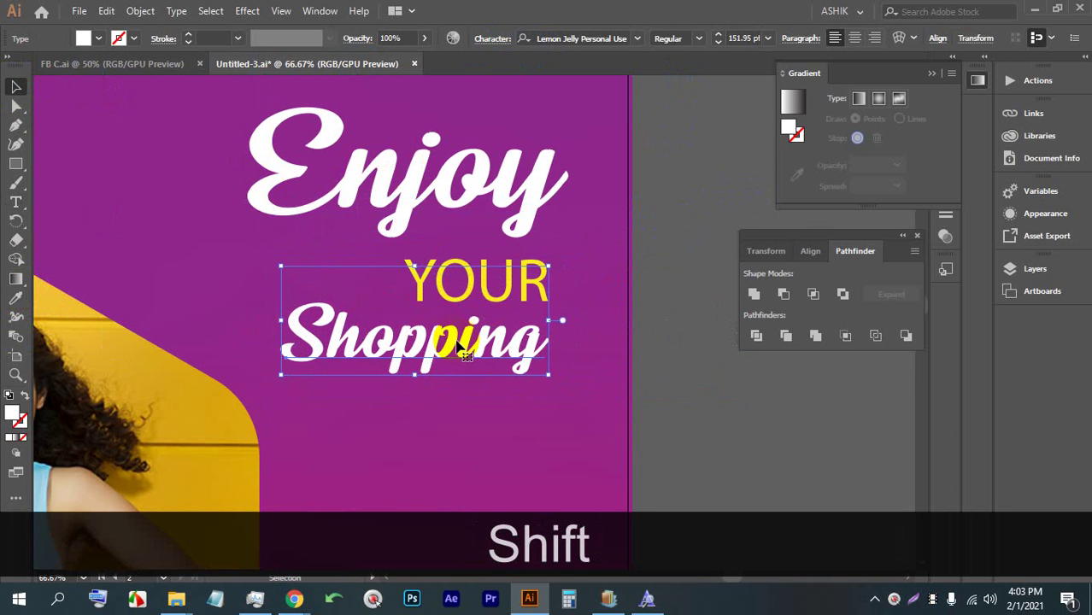
{"action": "scroll", "coordinate": [465, 342], "scroll_direction": "down", "scroll_amount": 4}
{"action": "left_click", "coordinate": [627, 322]}
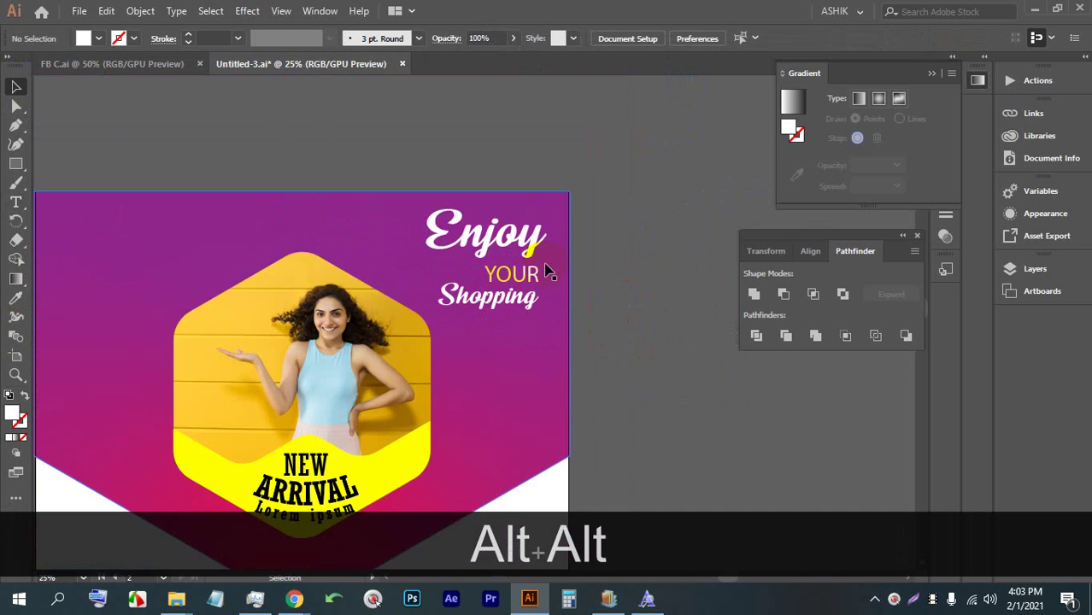
Step: Draw a small white square below Shopping and rotate it into a diamond
{"action": "scroll", "coordinate": [548, 270], "scroll_direction": "down", "scroll_amount": 2}
{"action": "scroll", "coordinate": [551, 252], "scroll_direction": "down", "scroll_amount": 3}
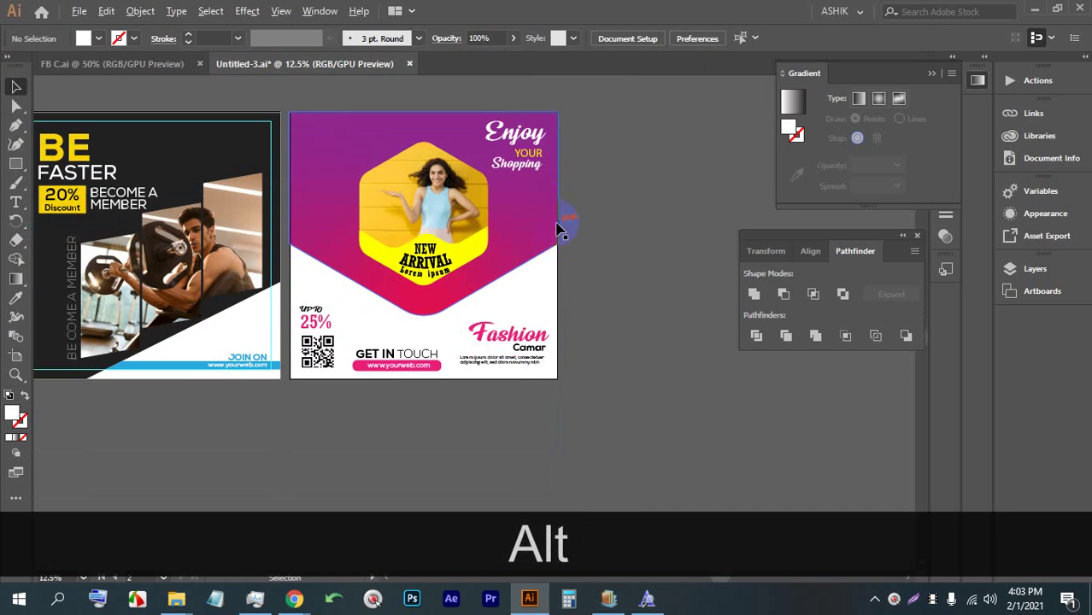
{"action": "scroll", "coordinate": [552, 171], "scroll_direction": "up", "scroll_amount": 1}
{"action": "scroll", "coordinate": [546, 169], "scroll_direction": "up", "scroll_amount": 1}
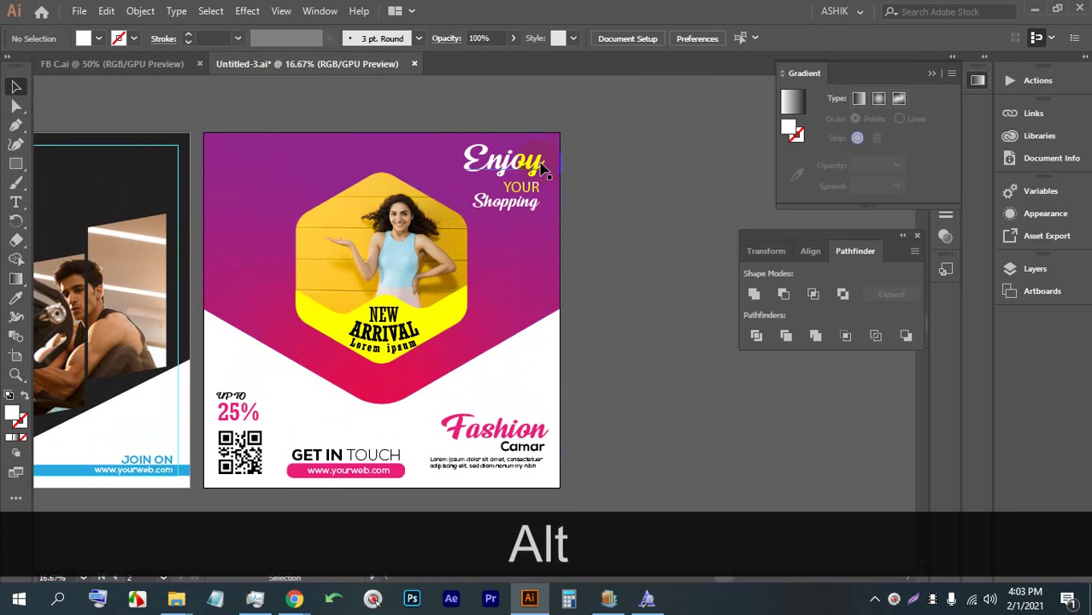
{"action": "scroll", "coordinate": [494, 158], "scroll_direction": "up", "scroll_amount": 5}
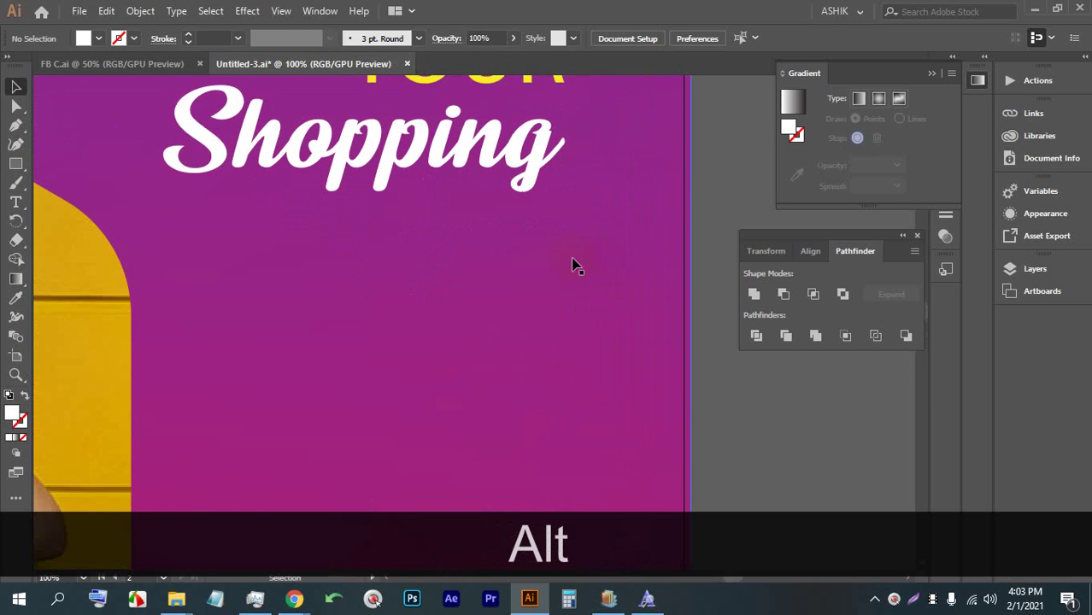
{"action": "scroll", "coordinate": [578, 263], "scroll_direction": "down", "scroll_amount": 1}
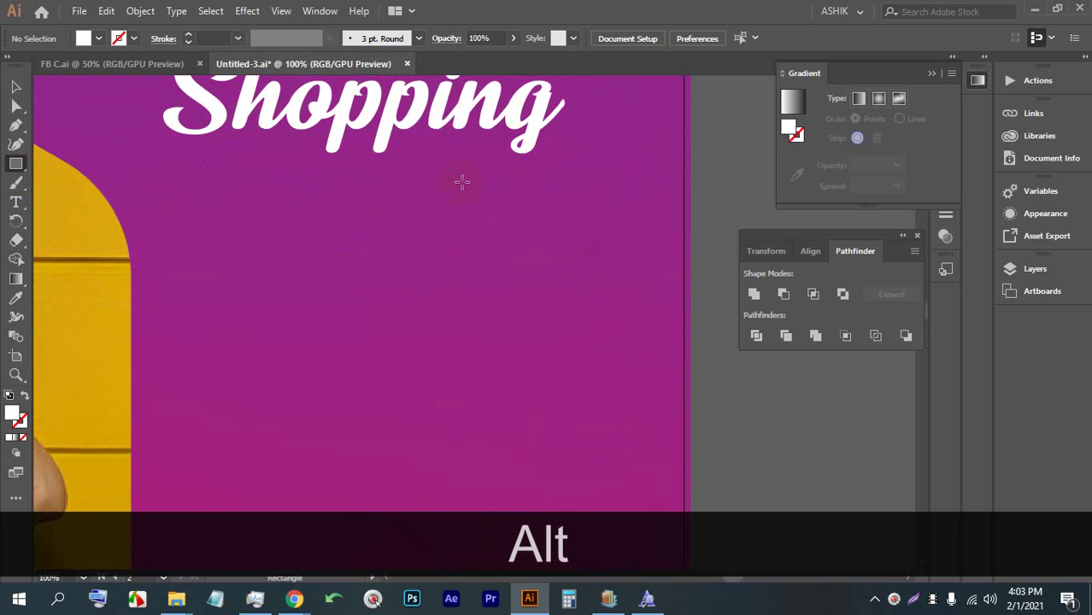
{"action": "left_click_drag", "start_coordinate": [462, 181], "coordinate": [508, 237]}
{"action": "left_click", "coordinate": [16, 87]}
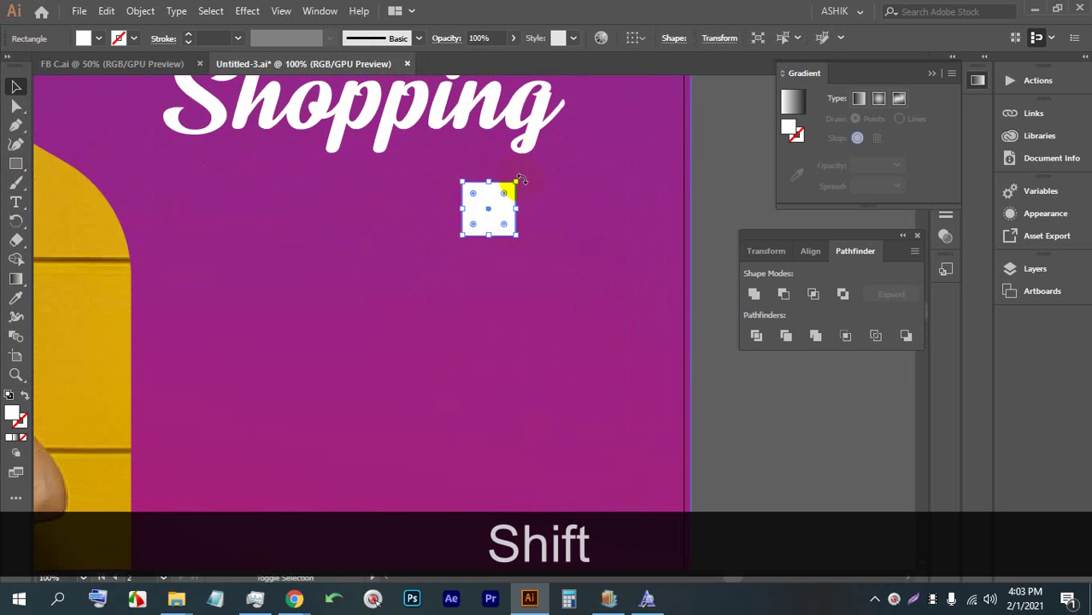
{"action": "key", "text": "shift"}
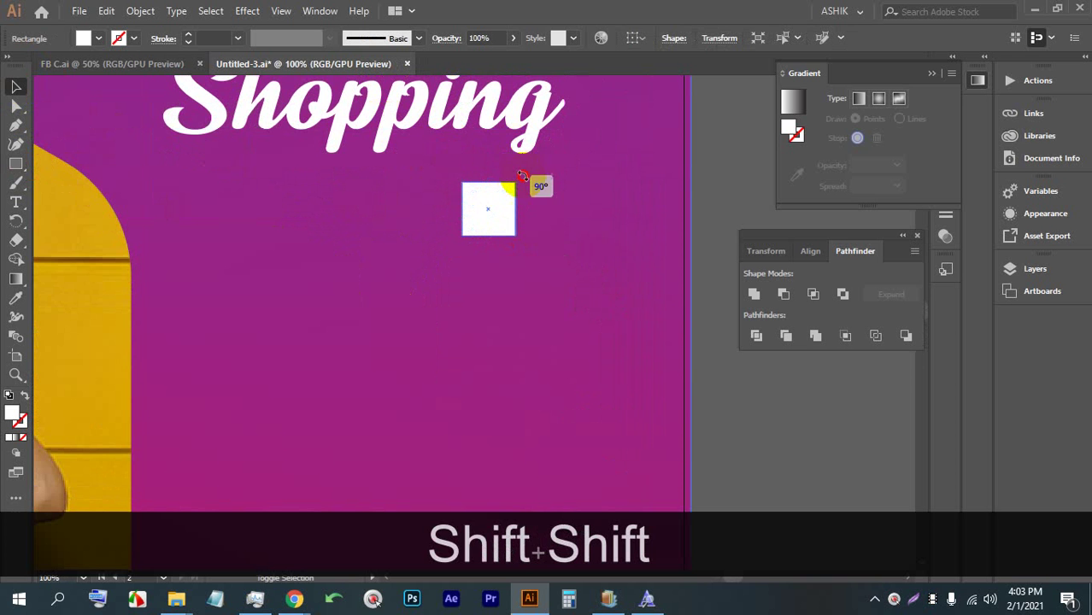
{"action": "left_click_drag", "start_coordinate": [522, 175], "coordinate": [517, 171]}
Step: Cut the diamond below Shopping into a downward-pointing triangle by deleting its top anchor point
{"action": "scroll", "coordinate": [484, 201], "scroll_direction": "down", "scroll_amount": 5}
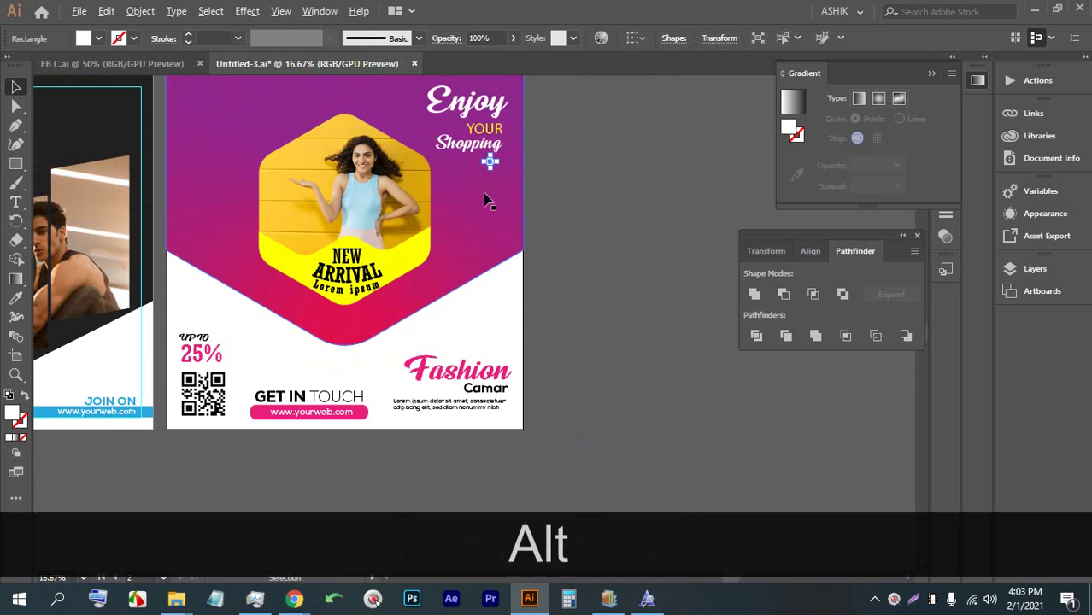
{"action": "scroll", "coordinate": [484, 201], "scroll_direction": "up", "scroll_amount": 6}
{"action": "left_click_drag", "start_coordinate": [541, 214], "coordinate": [529, 276]}
{"action": "key", "text": "shift"}
{"action": "key", "text": "space"}
{"action": "left_click_drag", "start_coordinate": [602, 188], "coordinate": [512, 195]}
{"action": "scroll", "coordinate": [512, 194], "scroll_direction": "up", "scroll_amount": 2}
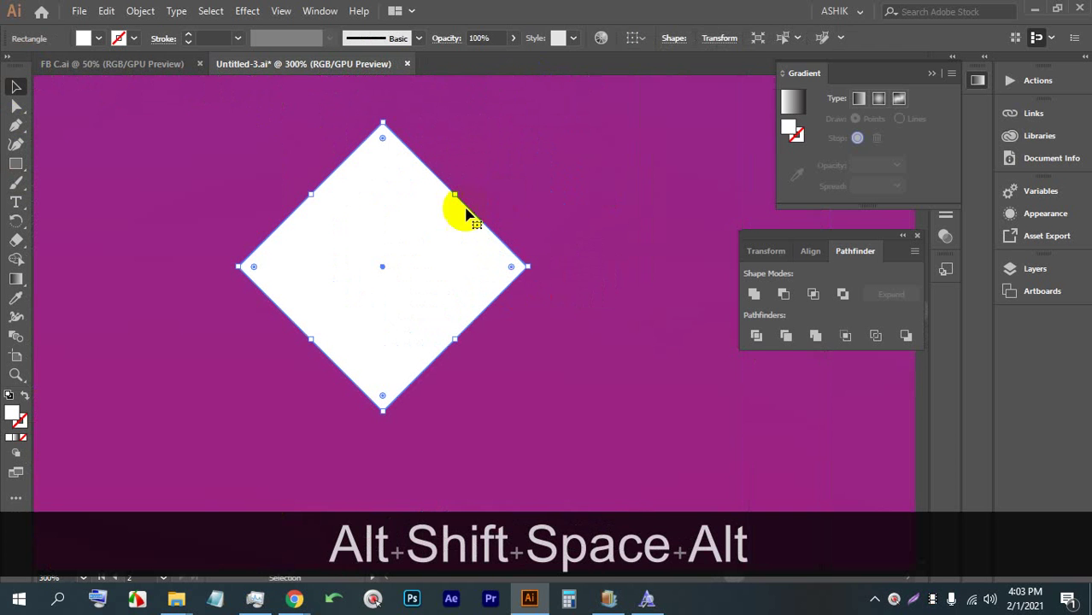
{"action": "left_click", "coordinate": [16, 127]}
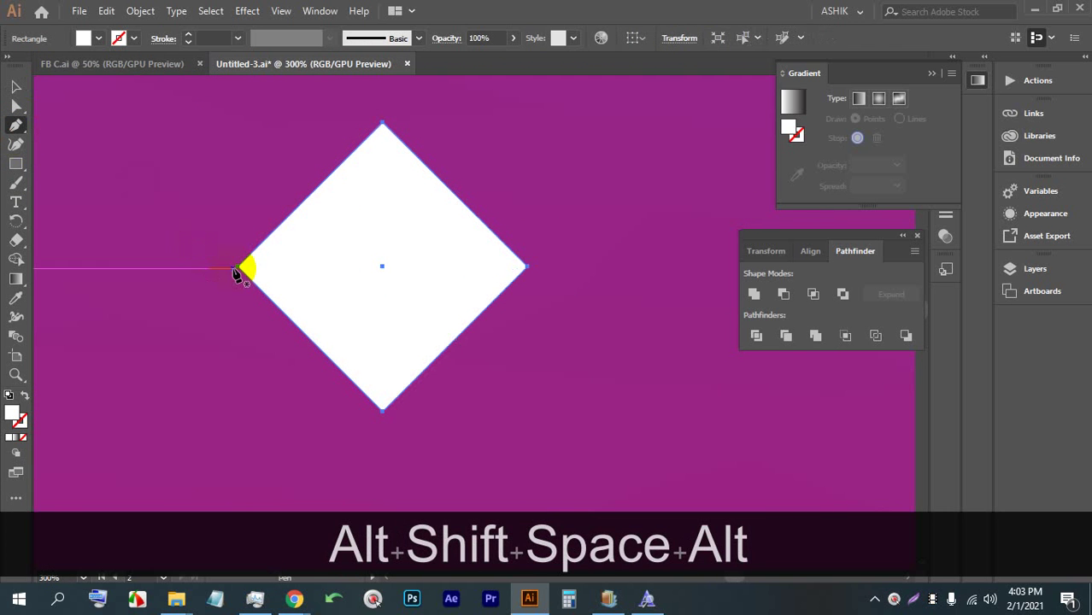
{"action": "left_click", "coordinate": [16, 106]}
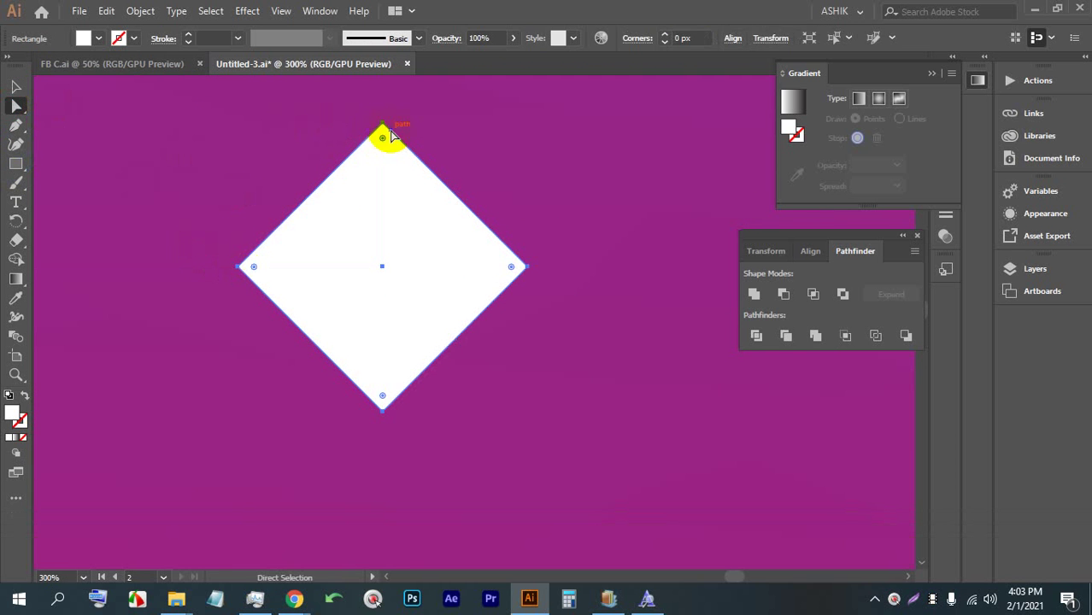
{"action": "left_click", "coordinate": [383, 128]}
{"action": "key", "text": "BackSpace"}
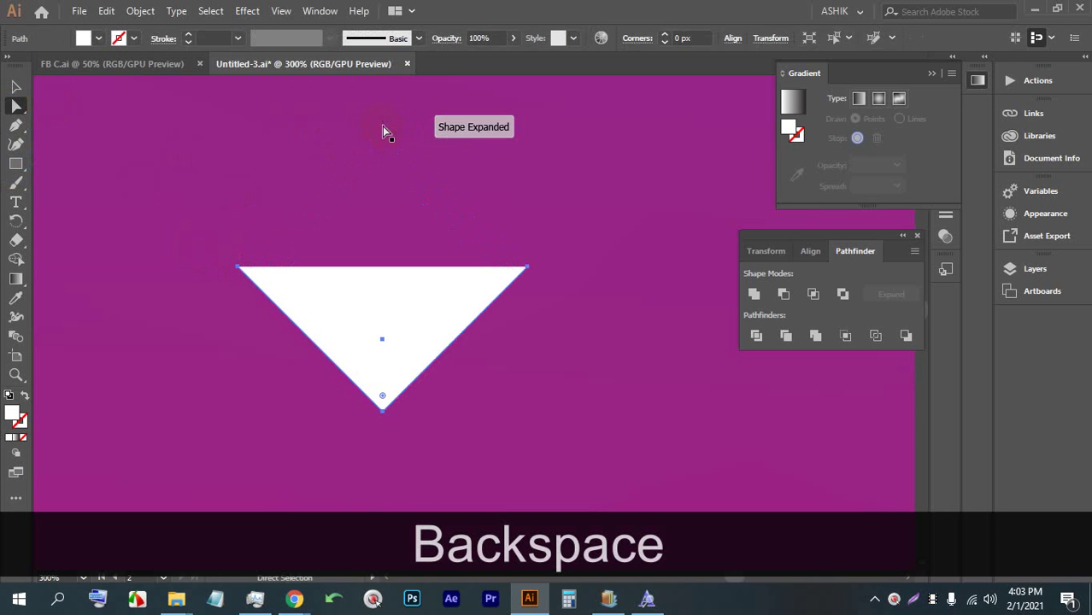
Step: Round the triangle's bottom corner to a radius of about 7.6 px
{"action": "left_click", "coordinate": [16, 86]}
{"action": "left_click", "coordinate": [369, 297]}
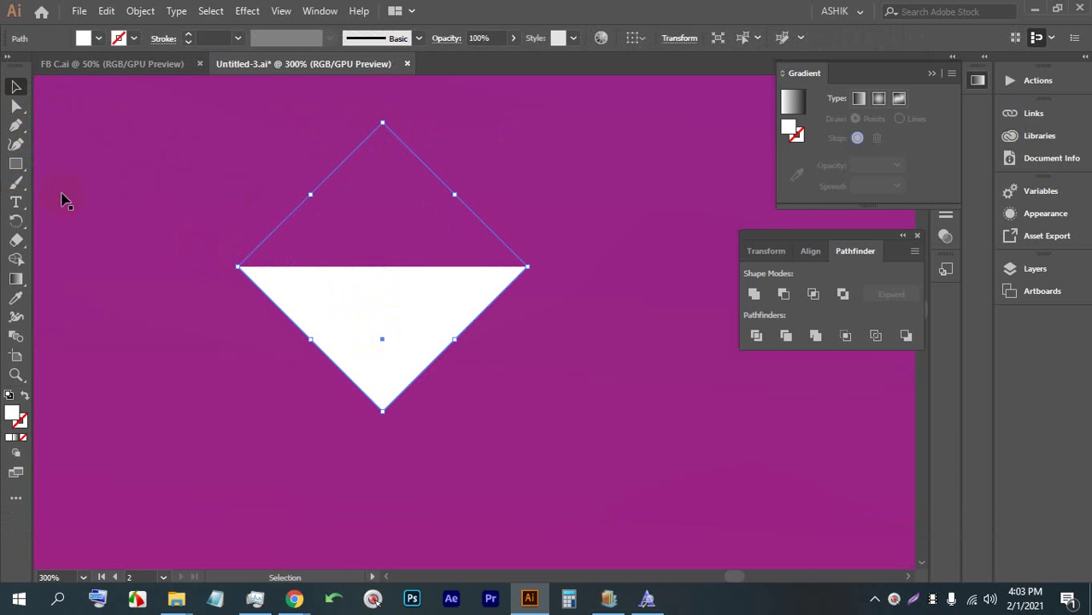
{"action": "left_click", "coordinate": [17, 106]}
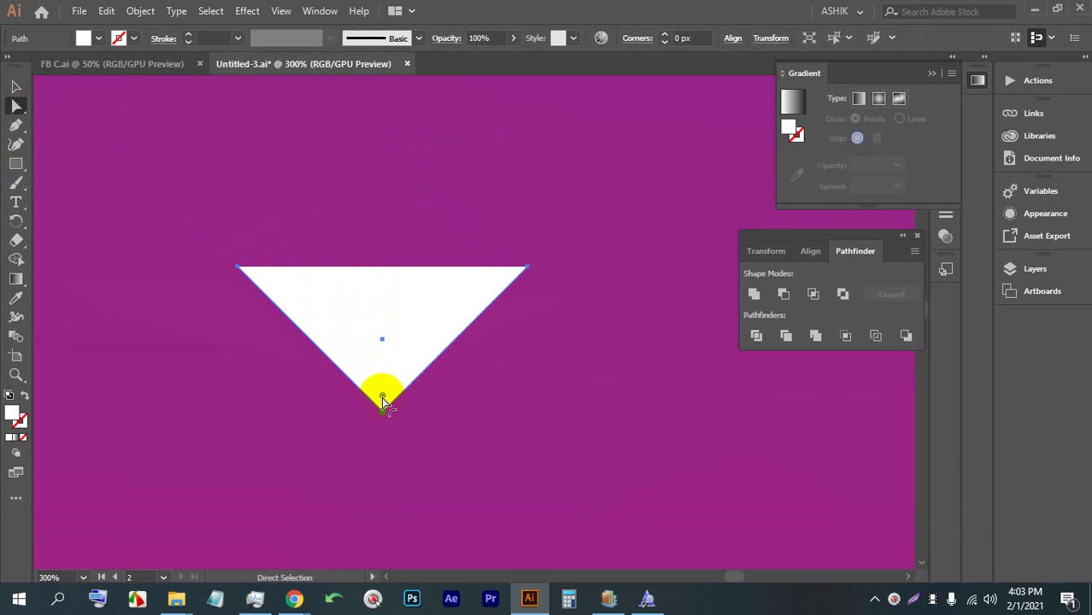
{"action": "left_click_drag", "start_coordinate": [381, 397], "coordinate": [380, 378]}
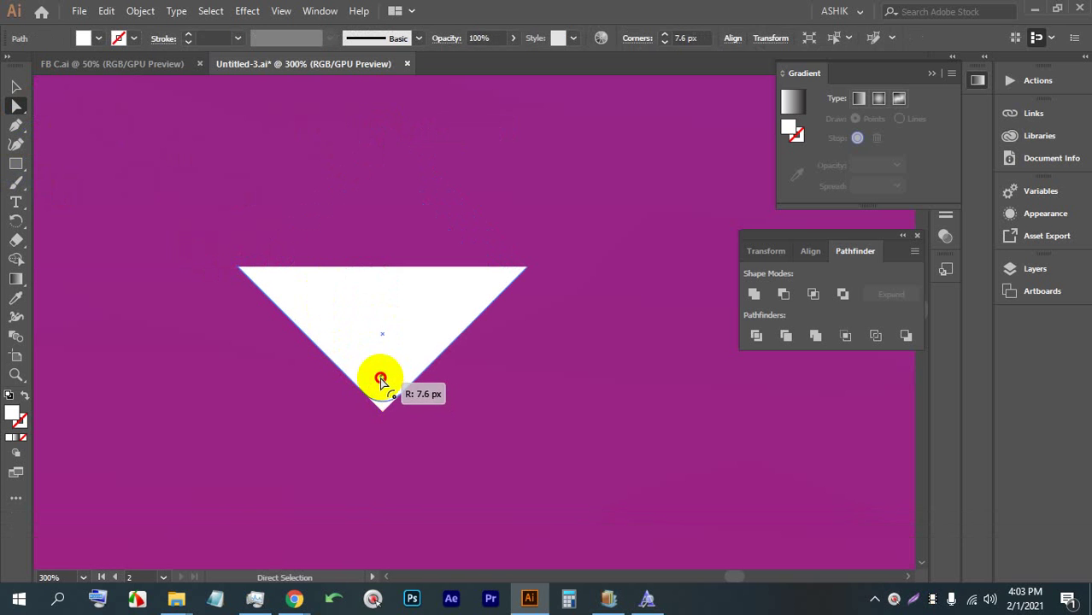
{"action": "scroll", "coordinate": [408, 403], "scroll_direction": "down", "scroll_amount": 4}
{"action": "left_click", "coordinate": [584, 256]}
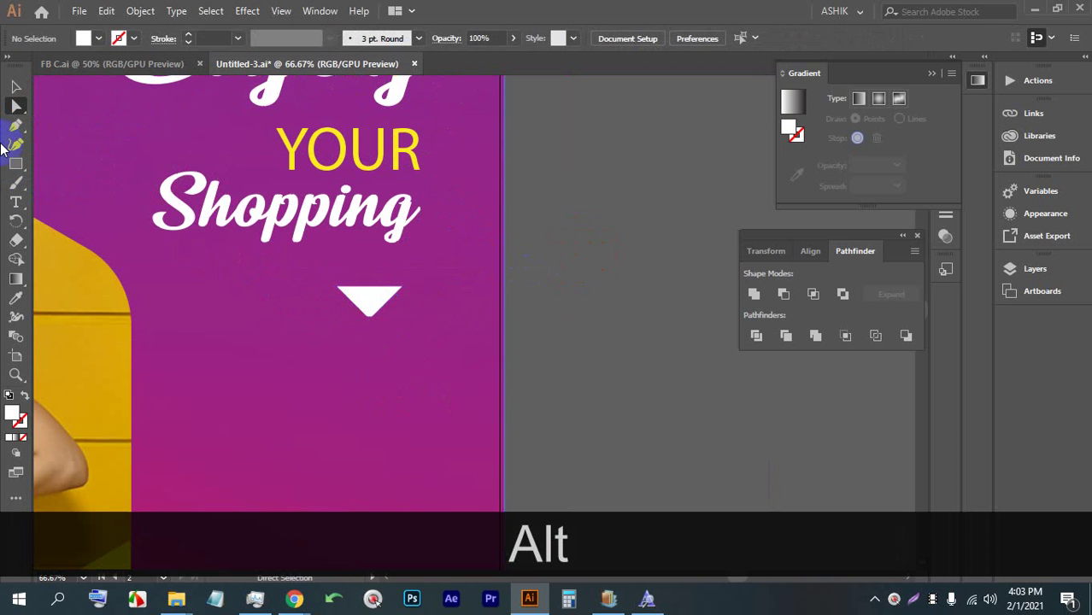
Step: Move the triangle up closer to the word Shopping and fill it with yellow
{"action": "left_click", "coordinate": [15, 86]}
{"action": "scroll", "coordinate": [383, 324], "scroll_direction": "up", "scroll_amount": 1}
{"action": "left_click_drag", "start_coordinate": [379, 328], "coordinate": [431, 297]}
{"action": "left_click", "coordinate": [367, 331], "text": "shift"}
{"action": "left_click", "coordinate": [84, 41]}
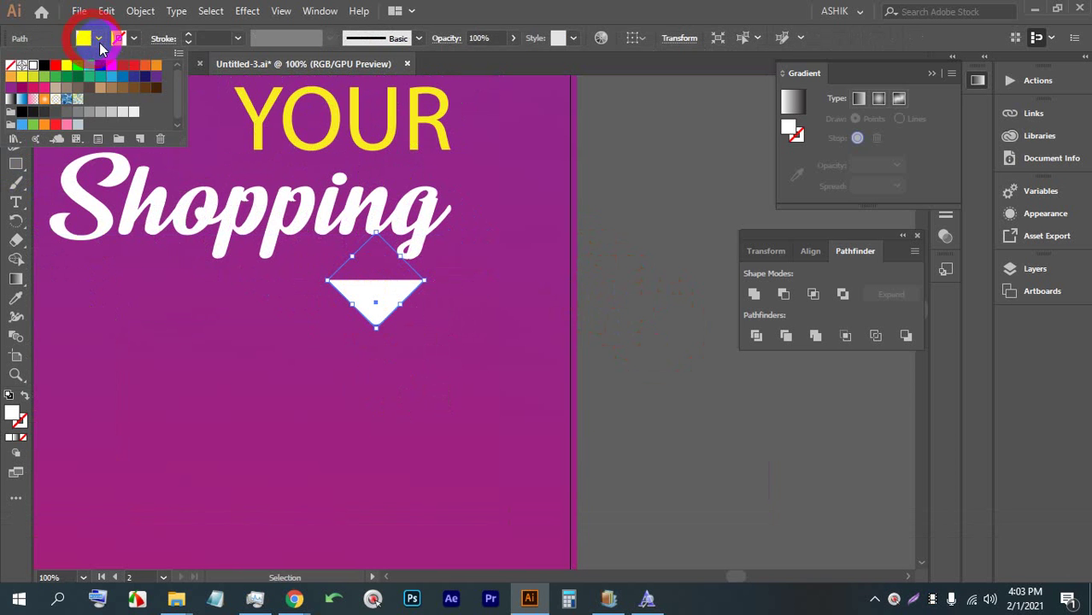
{"action": "left_click", "coordinate": [23, 79]}
{"action": "left_click", "coordinate": [637, 295]}
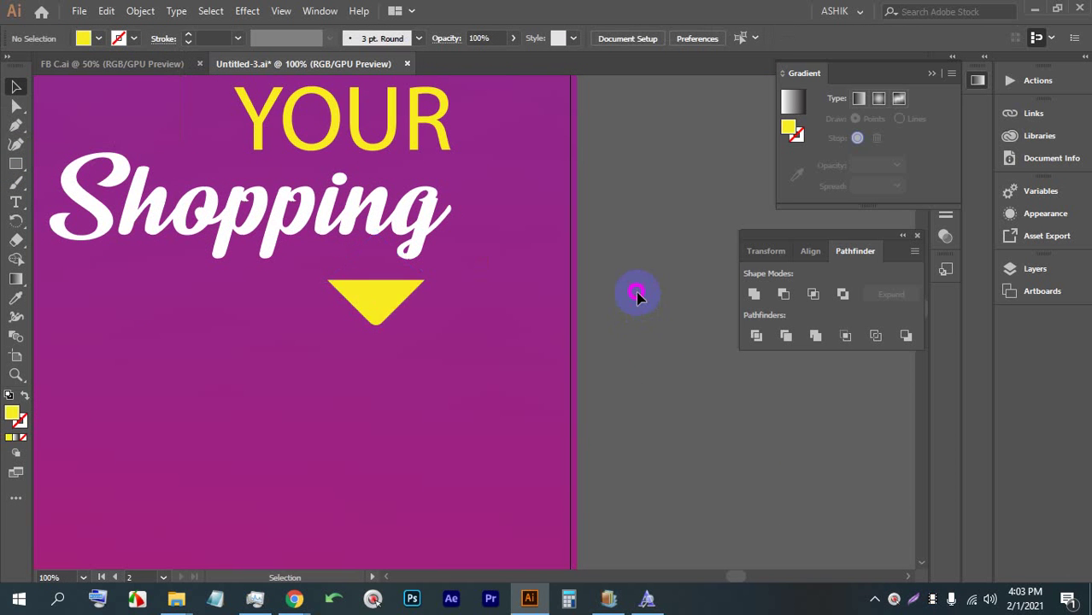
Step: Check the overall look of the new-arrival post and save the document
{"action": "scroll", "coordinate": [639, 292], "scroll_direction": "down", "scroll_amount": 4}
{"action": "left_click_drag", "start_coordinate": [637, 292], "coordinate": [570, 251]}
{"action": "scroll", "coordinate": [564, 227], "scroll_direction": "down", "scroll_amount": 1}
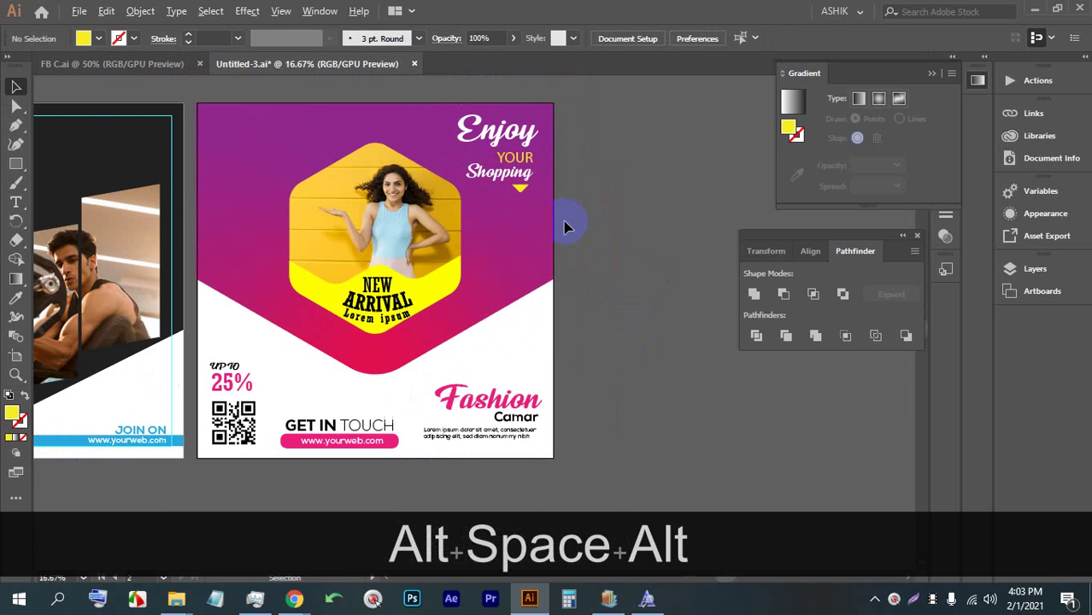
{"action": "scroll", "coordinate": [570, 224], "scroll_direction": "down", "scroll_amount": 1}
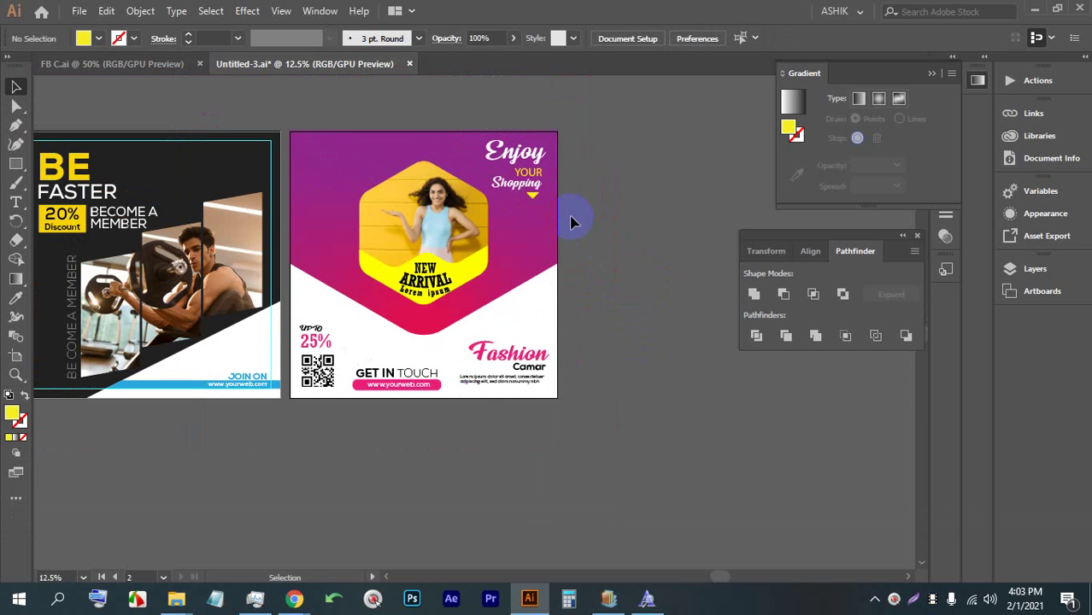
{"action": "scroll", "coordinate": [565, 224], "scroll_direction": "up", "scroll_amount": 1}
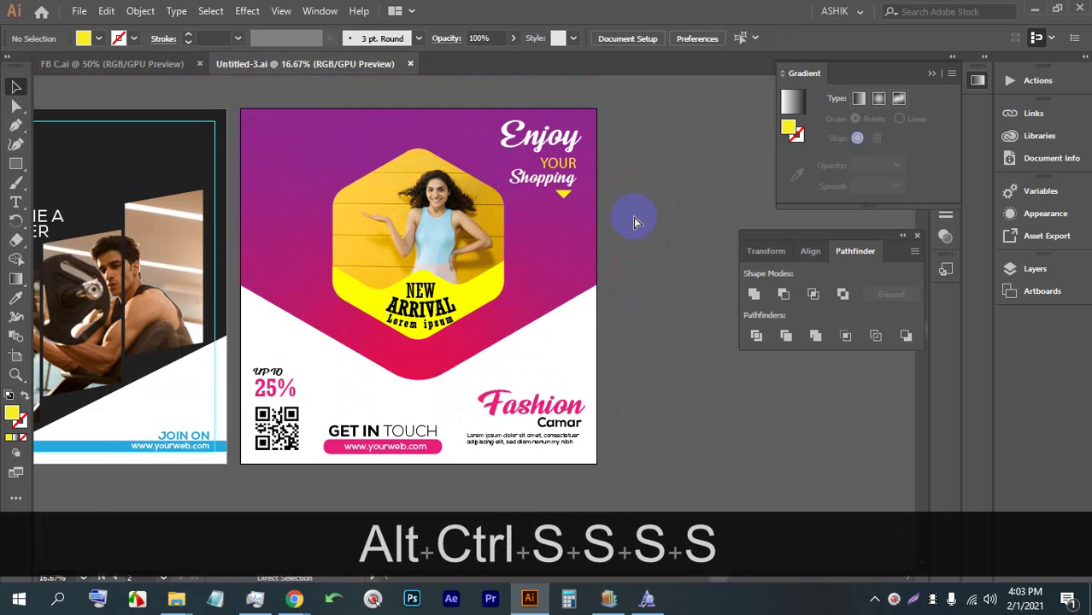
{"action": "scroll", "coordinate": [605, 230], "scroll_direction": "up", "scroll_amount": 1}
{"action": "scroll", "coordinate": [604, 231], "scroll_direction": "up", "scroll_amount": 1}
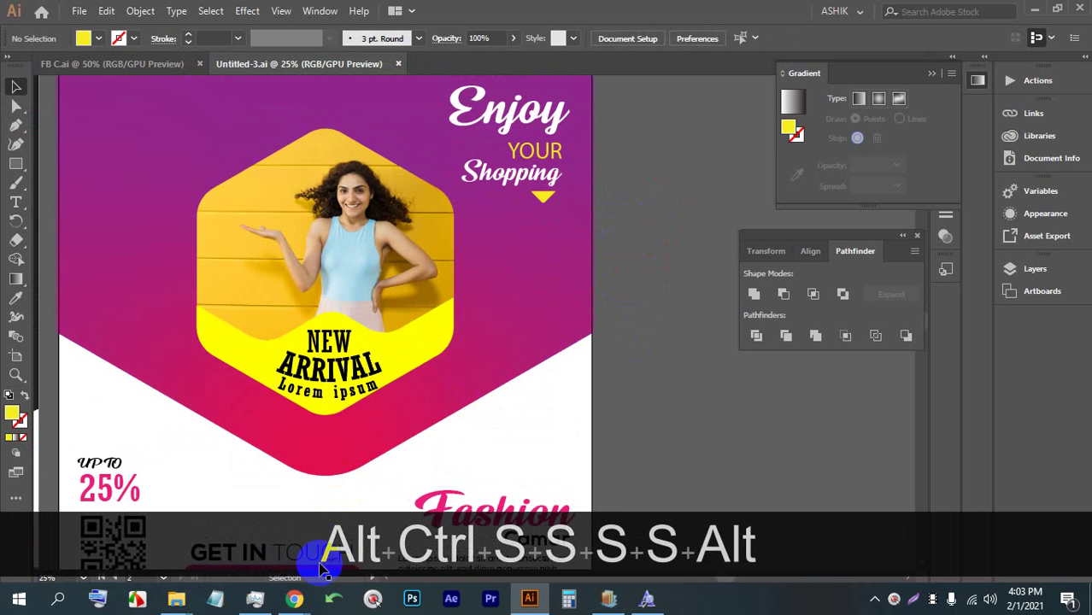
{"action": "mouse_move", "coordinate": [294, 599]}
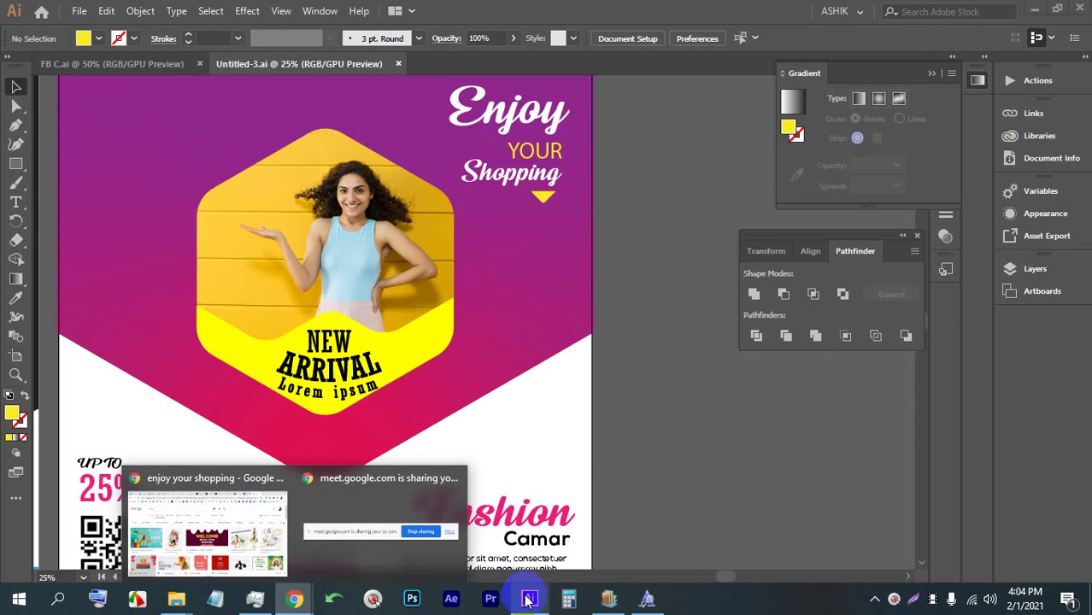
{"action": "scroll", "coordinate": [637, 299], "scroll_direction": "up", "scroll_amount": 3}
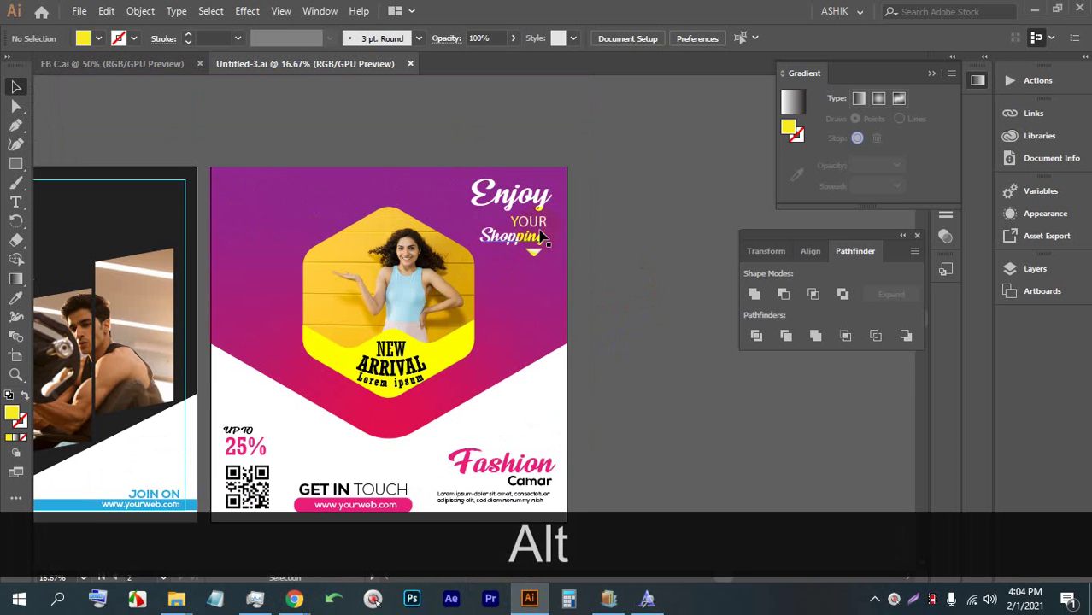
Step: Draw a large square beside the artboard and copy the post's purple-to-red gradient onto it with the Eyedropper
{"action": "left_click", "coordinate": [352, 341], "text": "alt"}
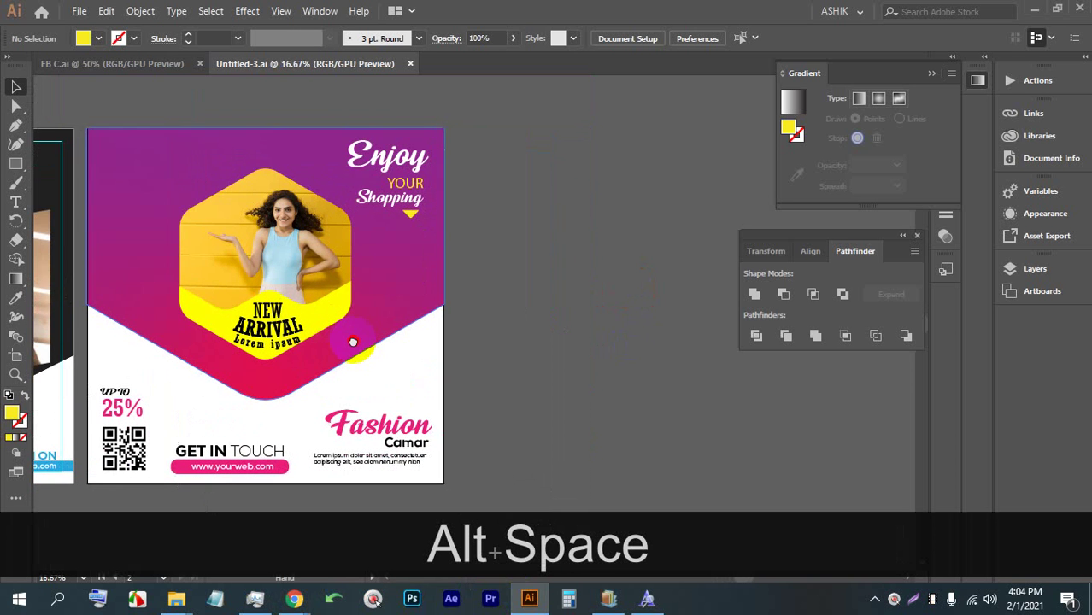
{"action": "mouse_move", "coordinate": [342, 321]}
{"action": "left_mouse_down"}
{"action": "mouse_move", "coordinate": [320, 314]}
{"action": "mouse_move", "coordinate": [347, 318]}
{"action": "left_mouse_up"}
{"action": "left_click", "coordinate": [320, 316], "text": "alt"}
{"action": "left_click", "coordinate": [16, 164]}
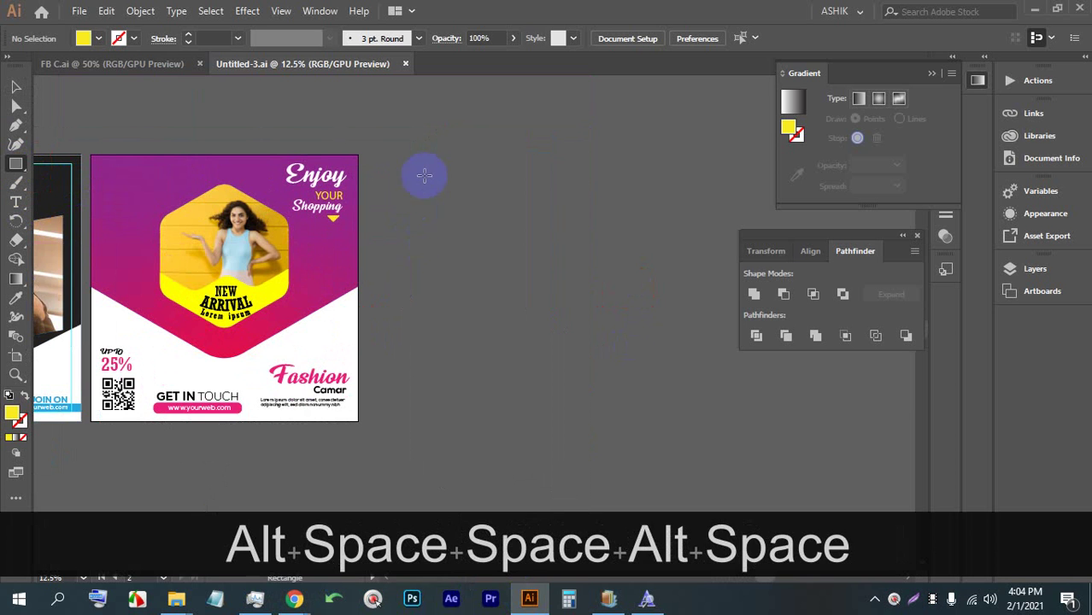
{"action": "left_click_drag", "start_coordinate": [403, 133], "coordinate": [578, 453]}
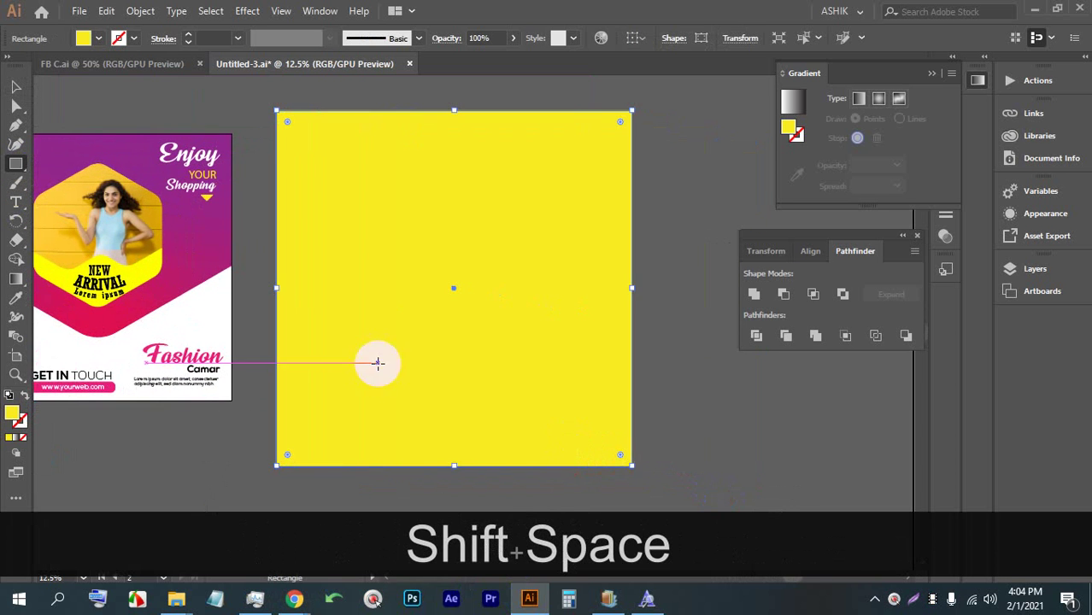
{"action": "left_click", "coordinate": [15, 298]}
{"action": "left_click", "coordinate": [203, 238]}
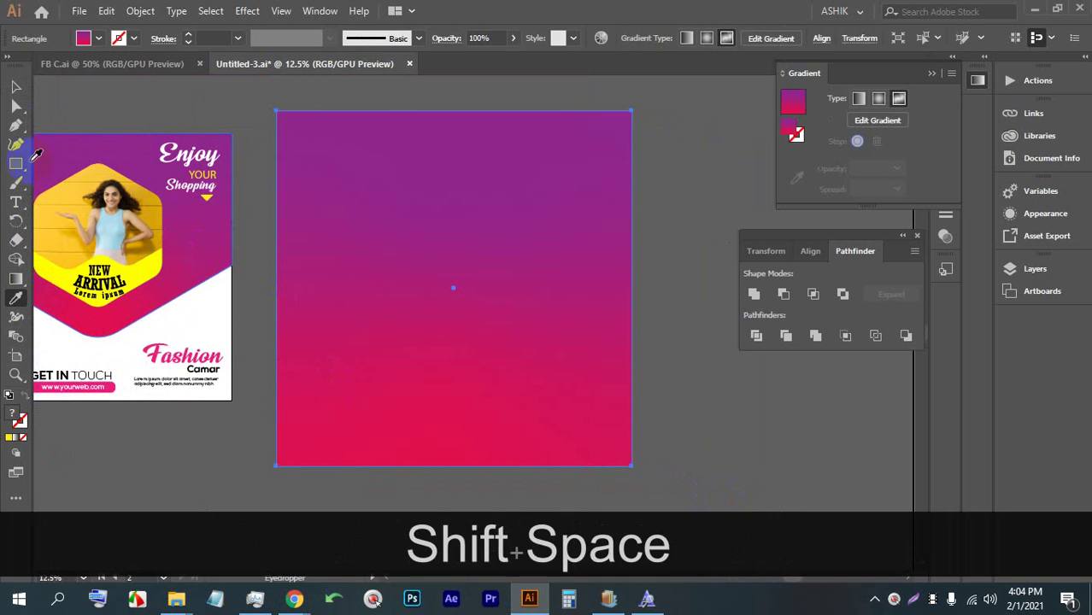
{"action": "left_click", "coordinate": [16, 86]}
{"action": "left_click", "coordinate": [183, 92]}
{"action": "left_click_drag", "start_coordinate": [209, 272], "coordinate": [244, 280]}
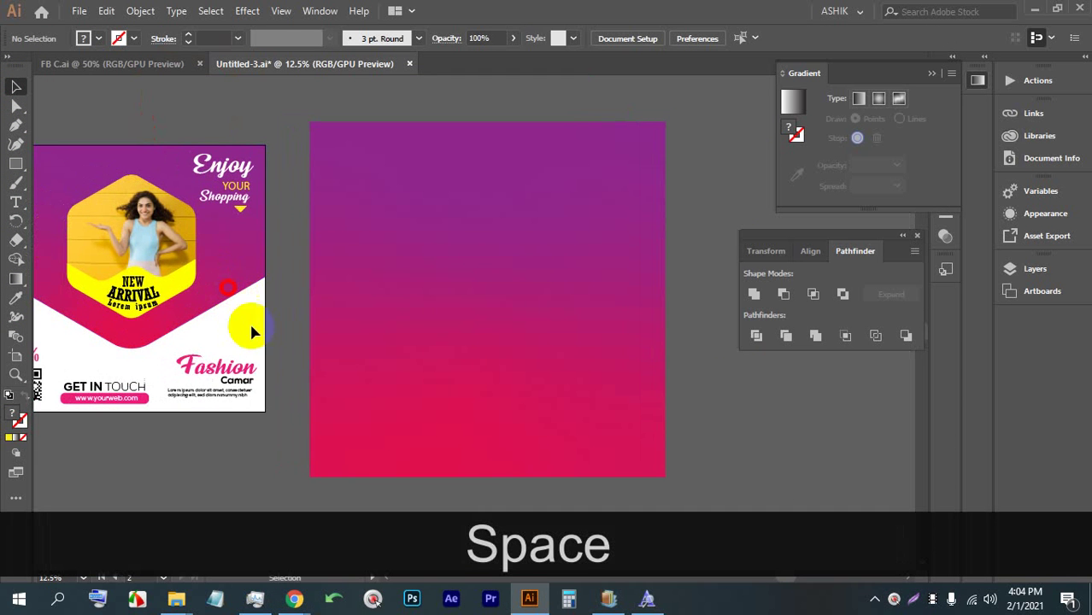
{"action": "left_click", "coordinate": [85, 261]}
{"action": "left_click_drag", "start_coordinate": [114, 264], "coordinate": [212, 295]}
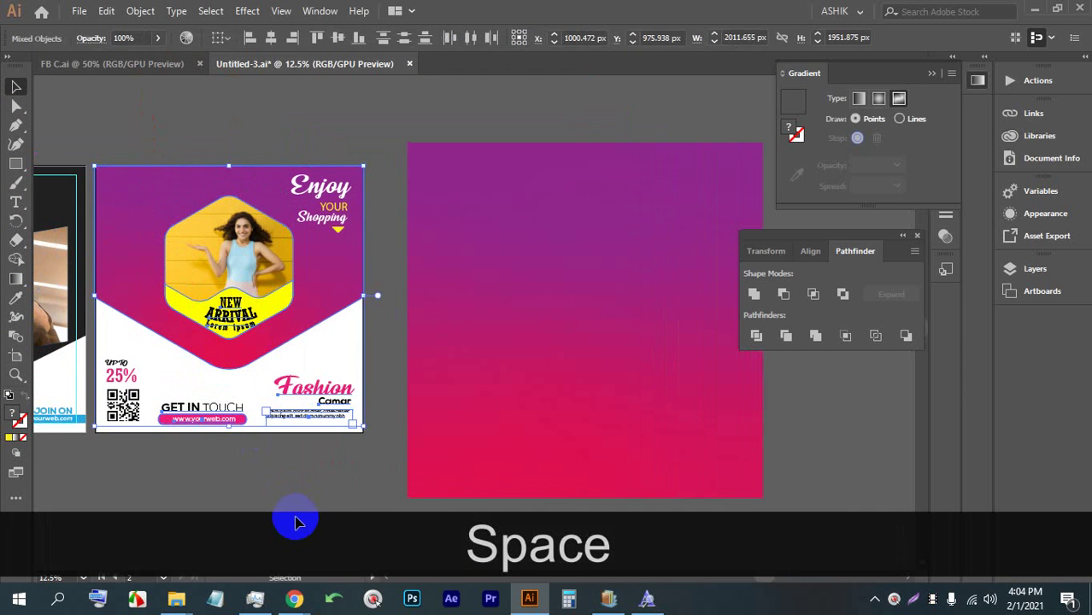
{"action": "left_click", "coordinate": [308, 473]}
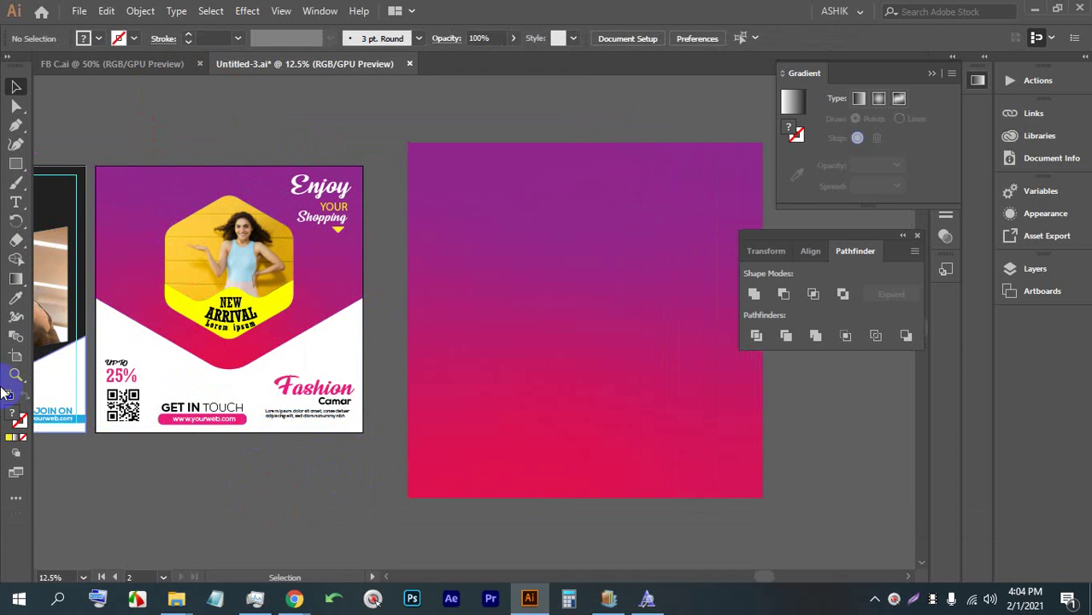
{"action": "left_click", "coordinate": [305, 450]}
{"action": "scroll", "coordinate": [287, 446], "scroll_direction": "up", "scroll_amount": 1}
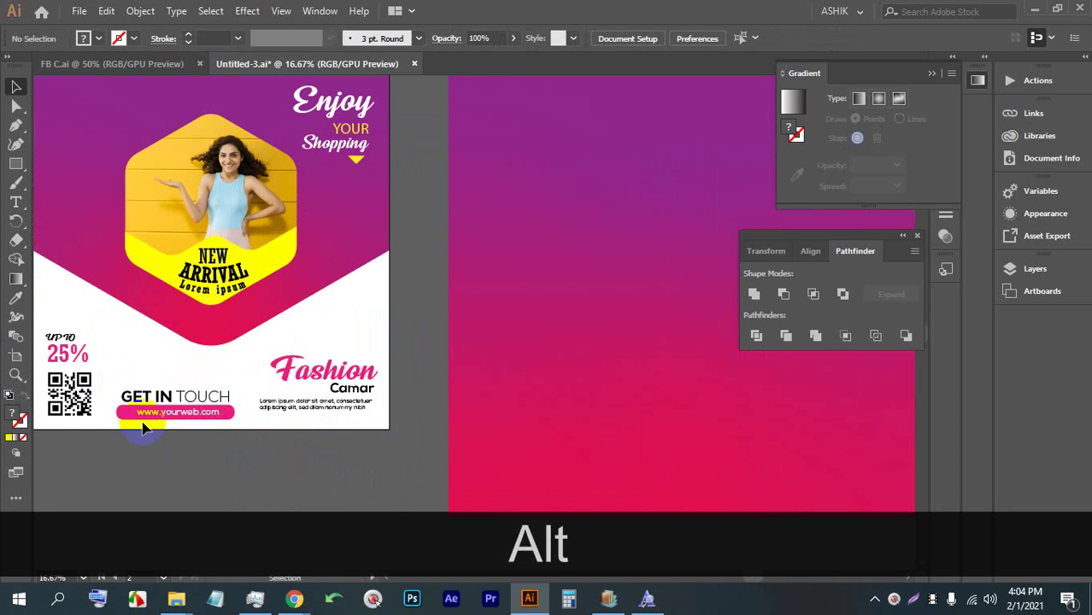
{"action": "left_click_drag", "start_coordinate": [286, 446], "coordinate": [334, 471]}
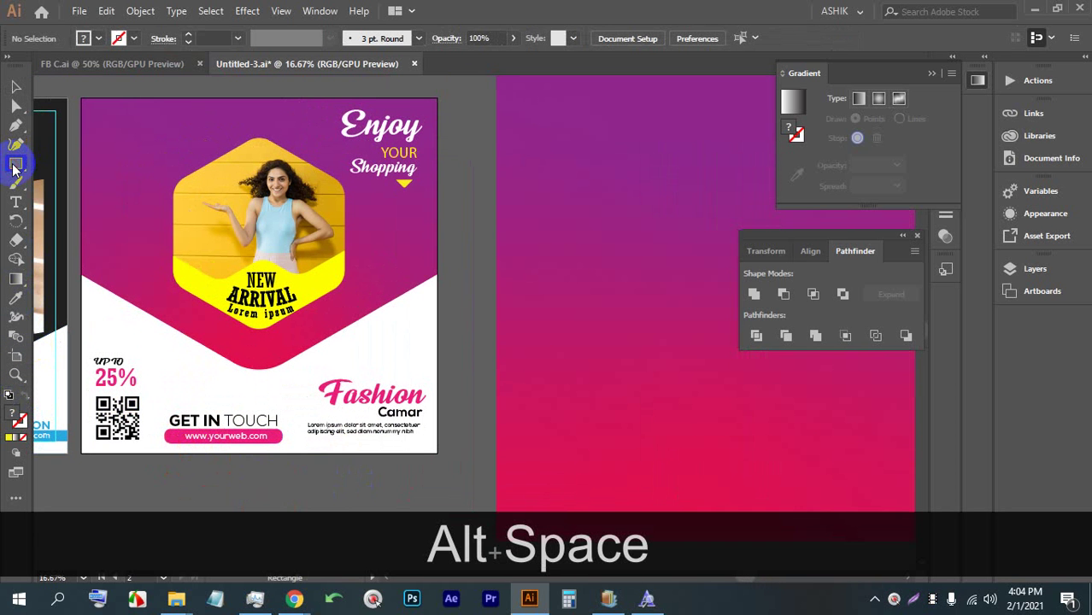
Step: Unlock all objects and draw a white rectangle that covers the post's whole artboard
{"action": "left_click_drag", "start_coordinate": [12, 168], "coordinate": [36, 160]}
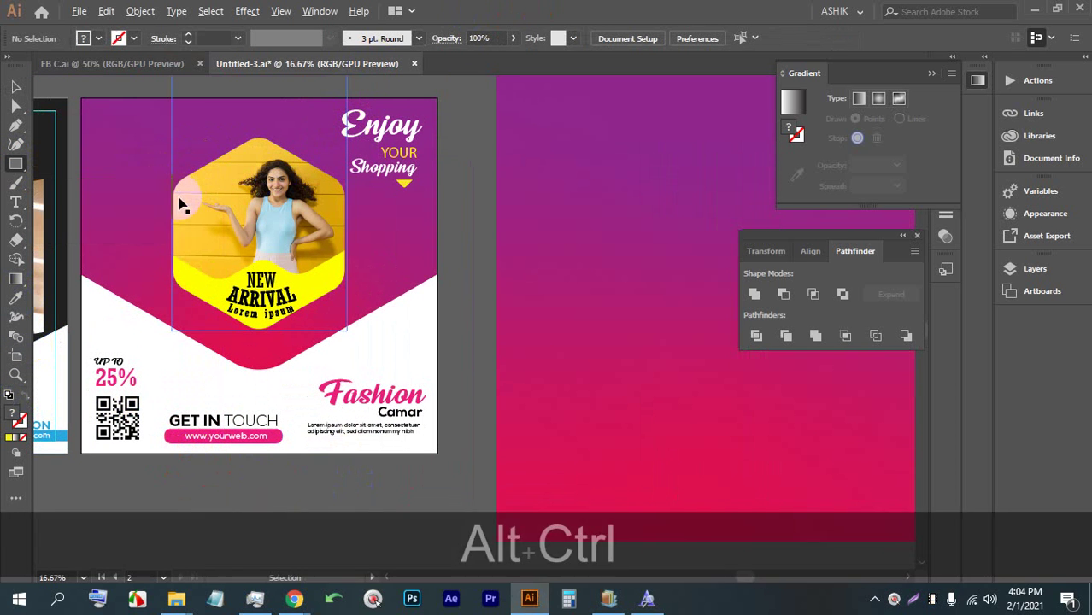
{"action": "key", "text": "ctrl+alt+2"}
{"action": "left_click", "coordinate": [16, 86]}
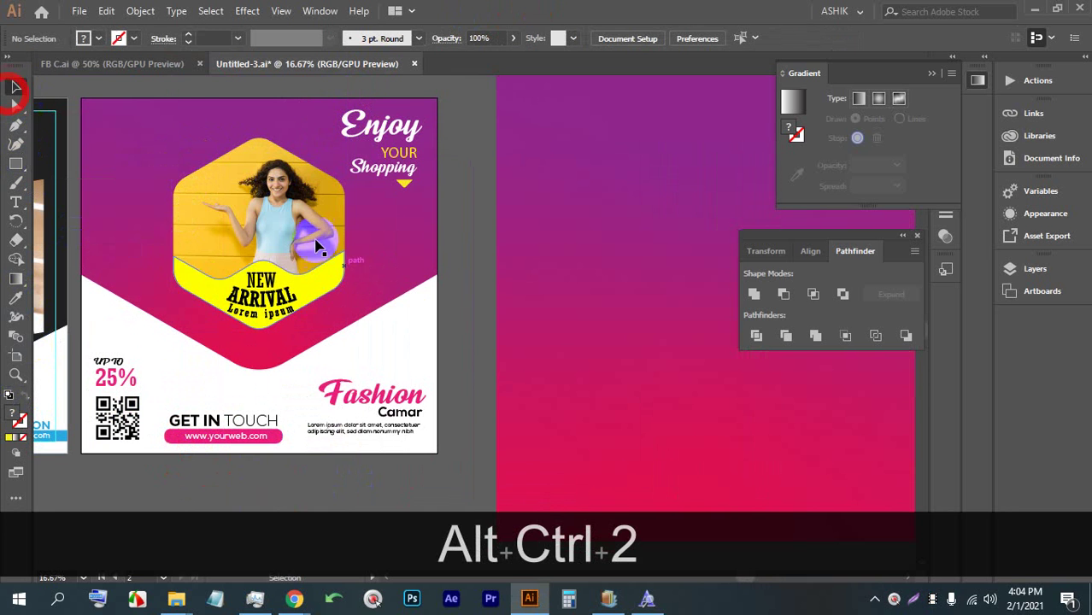
{"action": "left_click", "coordinate": [425, 330]}
{"action": "left_click", "coordinate": [16, 164]}
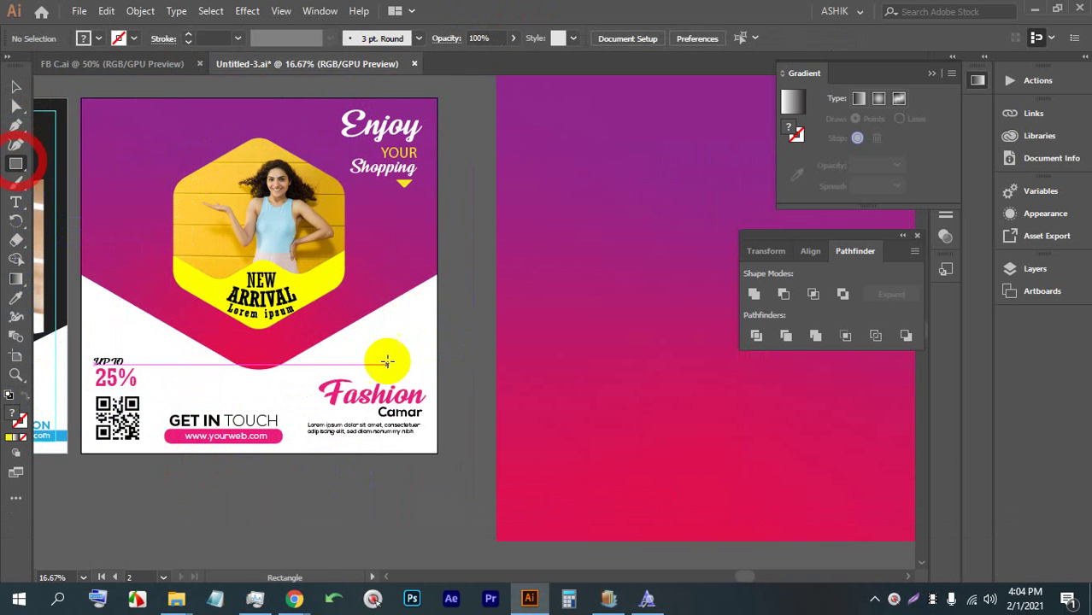
{"action": "left_click_drag", "start_coordinate": [436, 454], "coordinate": [79, 97]}
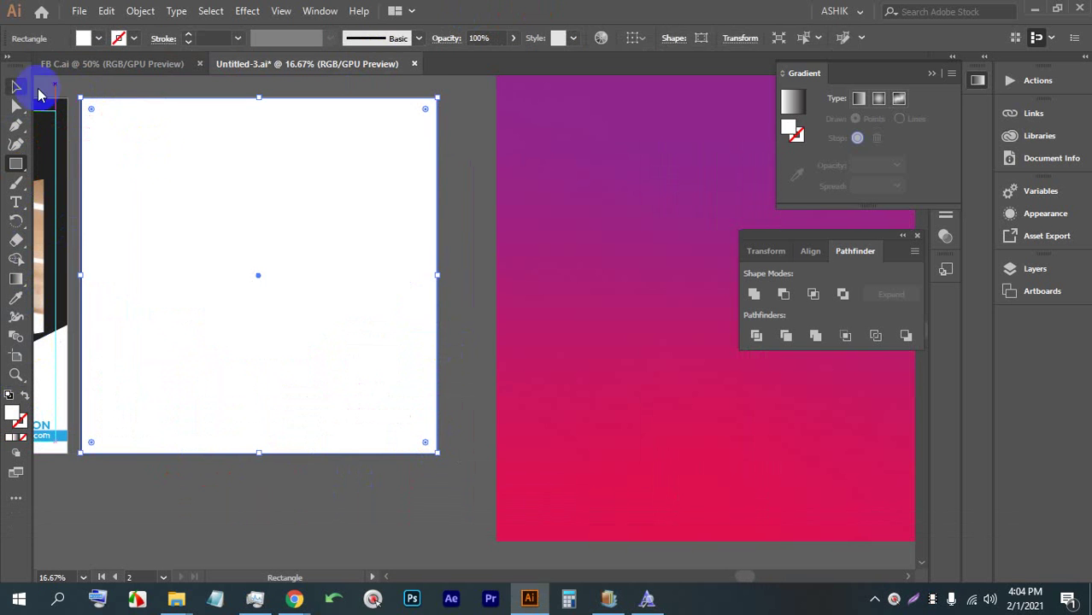
{"action": "left_click", "coordinate": [14, 86]}
{"action": "left_click", "coordinate": [463, 269]}
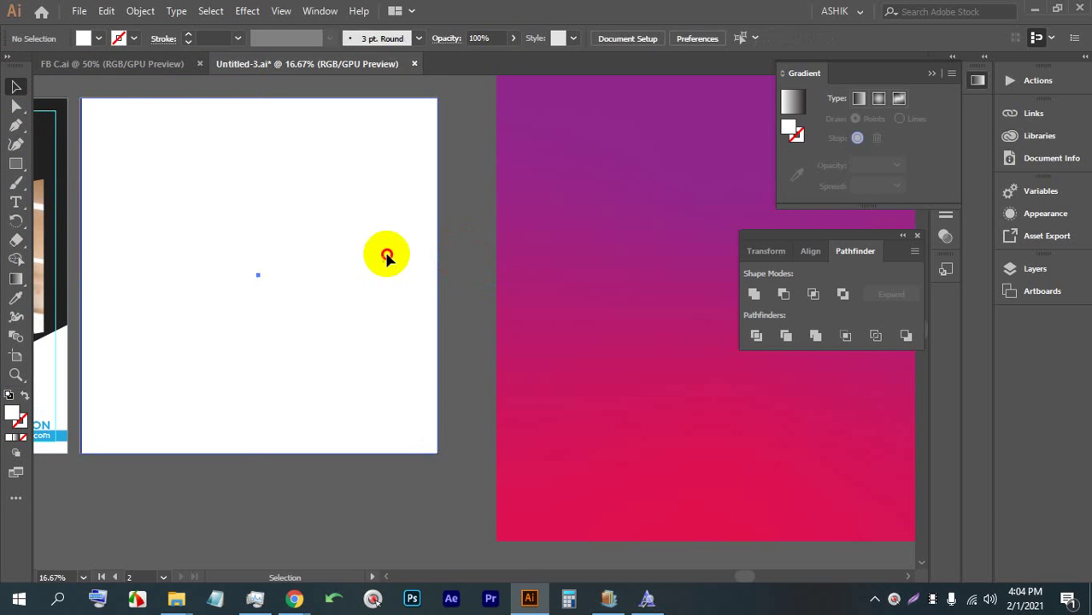
Step: Send the white rectangle to the back, behind all of the post's artwork
{"action": "right_click", "coordinate": [387, 252]}
{"action": "mouse_move", "coordinate": [525, 501]}
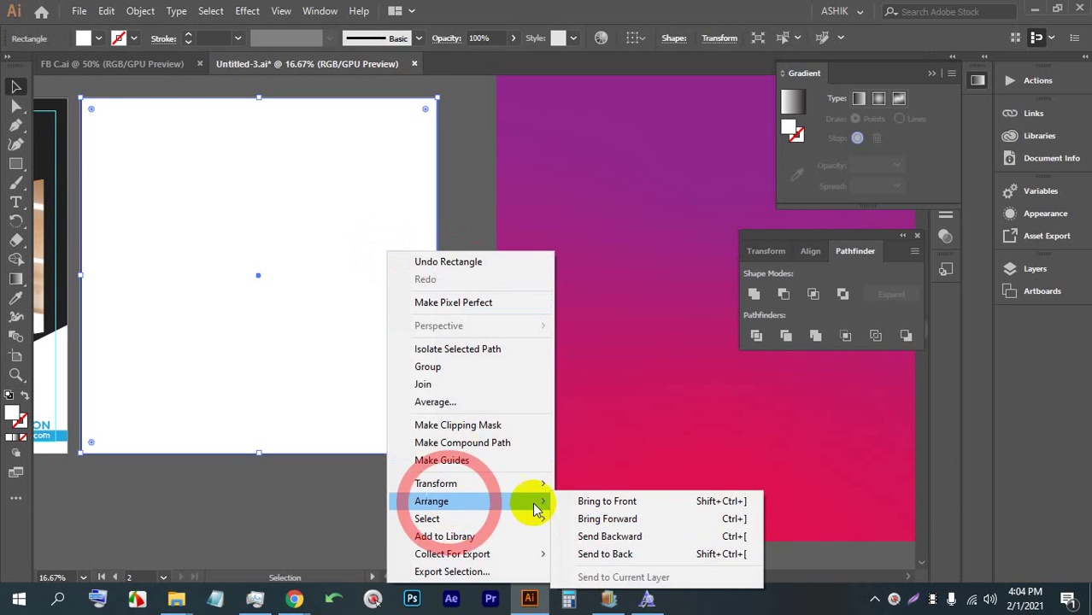
{"action": "left_click", "coordinate": [599, 551]}
{"action": "left_click", "coordinate": [453, 459]}
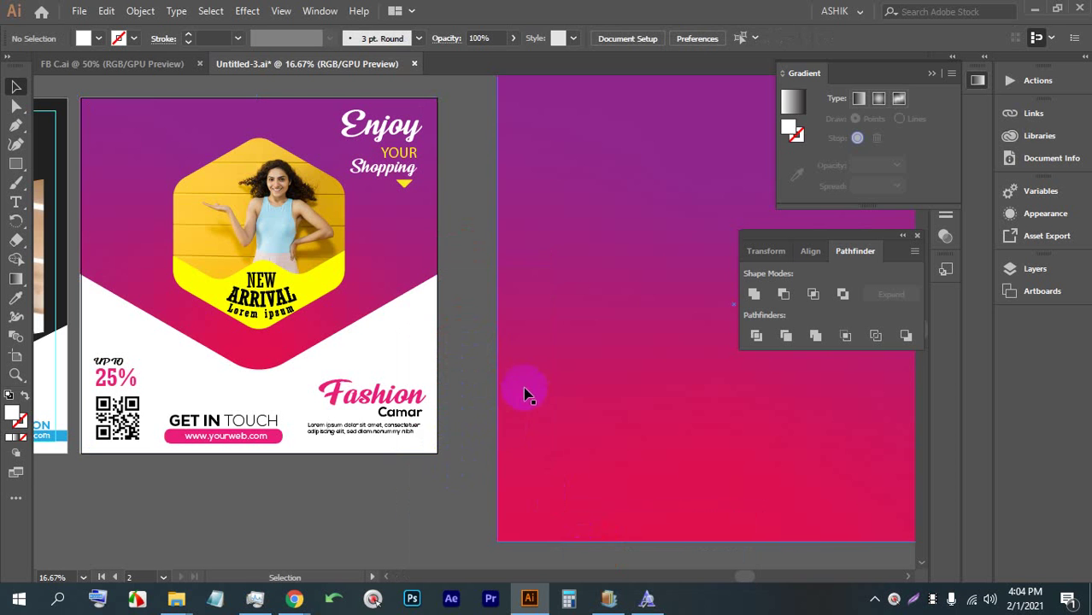
Step: Select all of the post's artwork together with its white backing rectangle and group it
{"action": "left_click", "coordinate": [578, 323]}
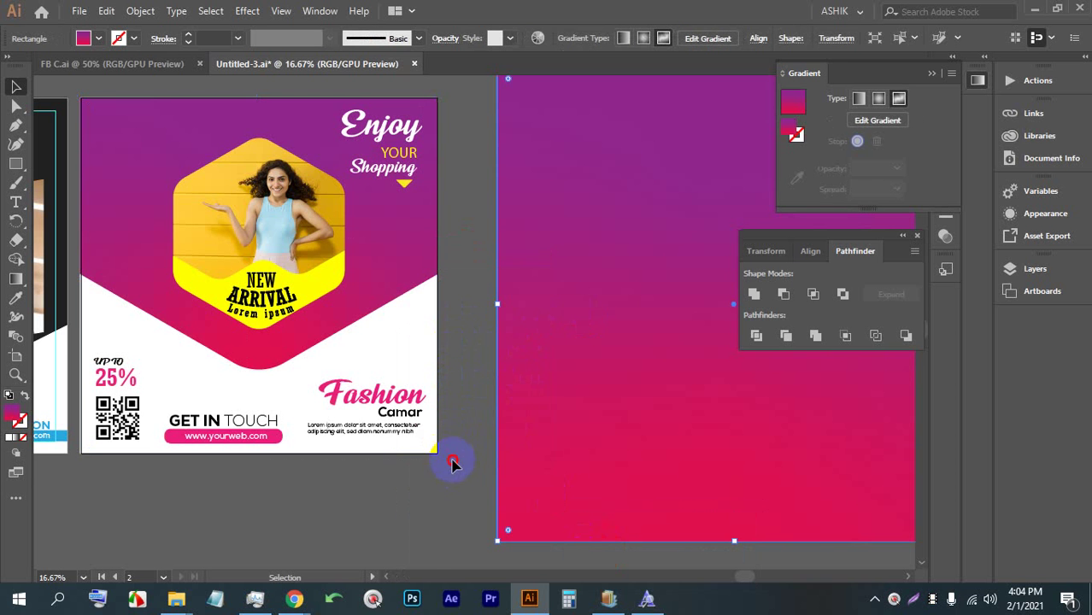
{"action": "scroll", "coordinate": [107, 85], "scroll_direction": "up", "scroll_amount": 5}
{"action": "left_click_drag", "start_coordinate": [79, 243], "coordinate": [81, 242]}
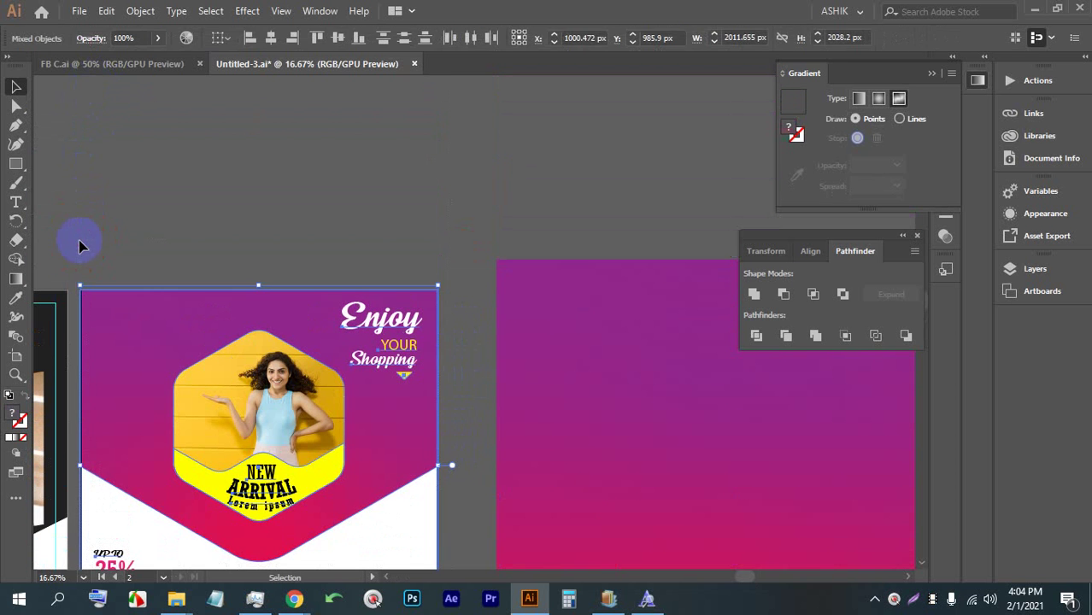
{"action": "key", "text": "ctrl+g"}
Step: Duplicate the grouped post onto the large gradient square and bring the copy in front of the square
{"action": "scroll", "coordinate": [217, 138], "scroll_direction": "down", "scroll_amount": 2}
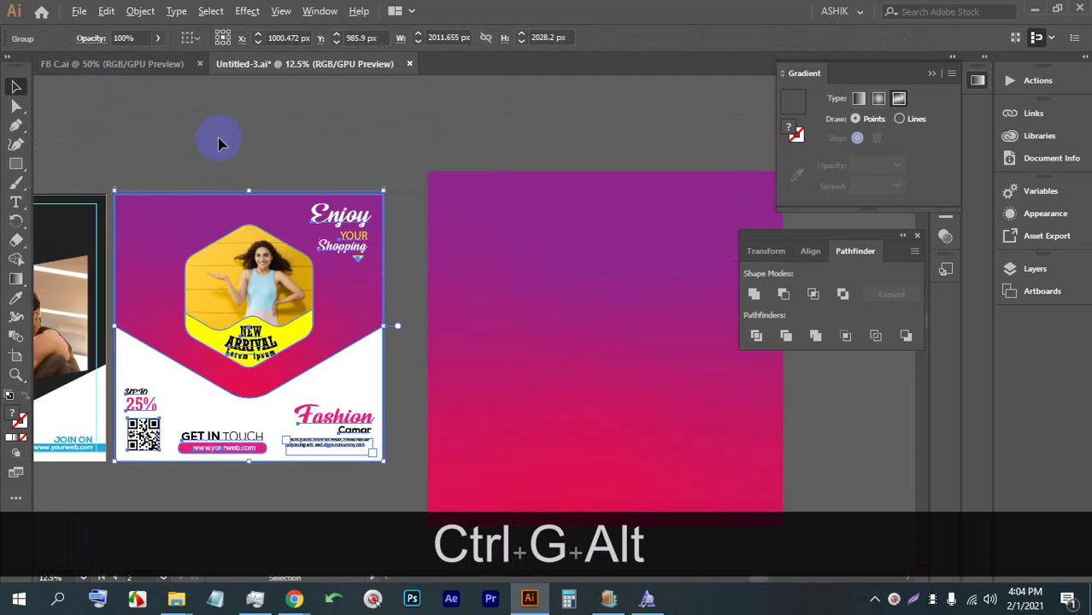
{"action": "left_click_drag", "start_coordinate": [362, 248], "coordinate": [598, 256]}
{"action": "scroll", "coordinate": [598, 257], "scroll_direction": "up", "scroll_amount": 1}
{"action": "key", "text": "ctrl+bracketright"}
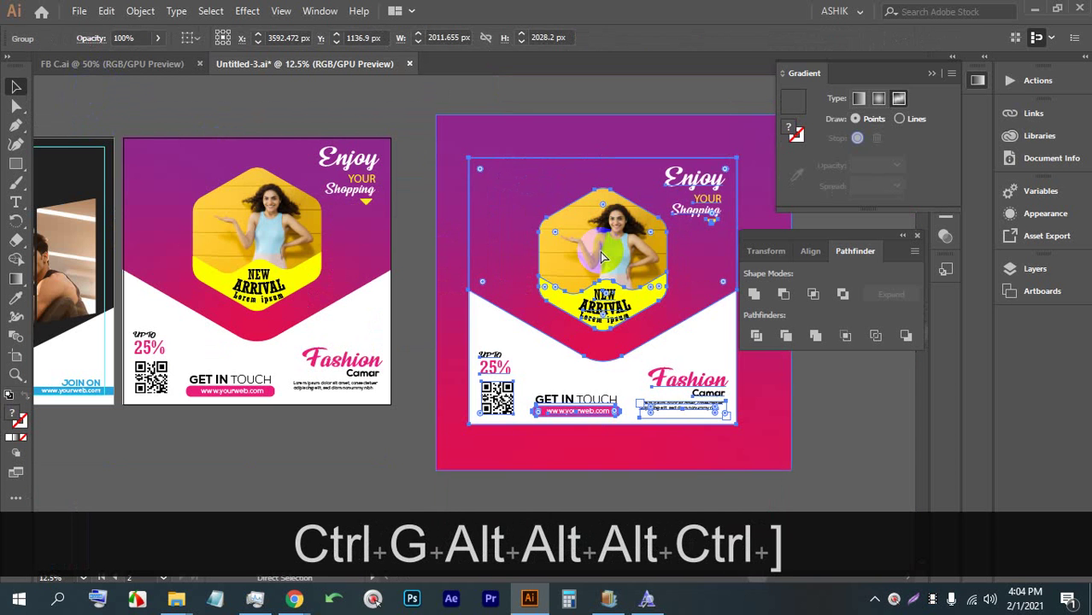
{"action": "key", "text": "space"}
{"action": "left_click_drag", "start_coordinate": [601, 251], "coordinate": [331, 238]}
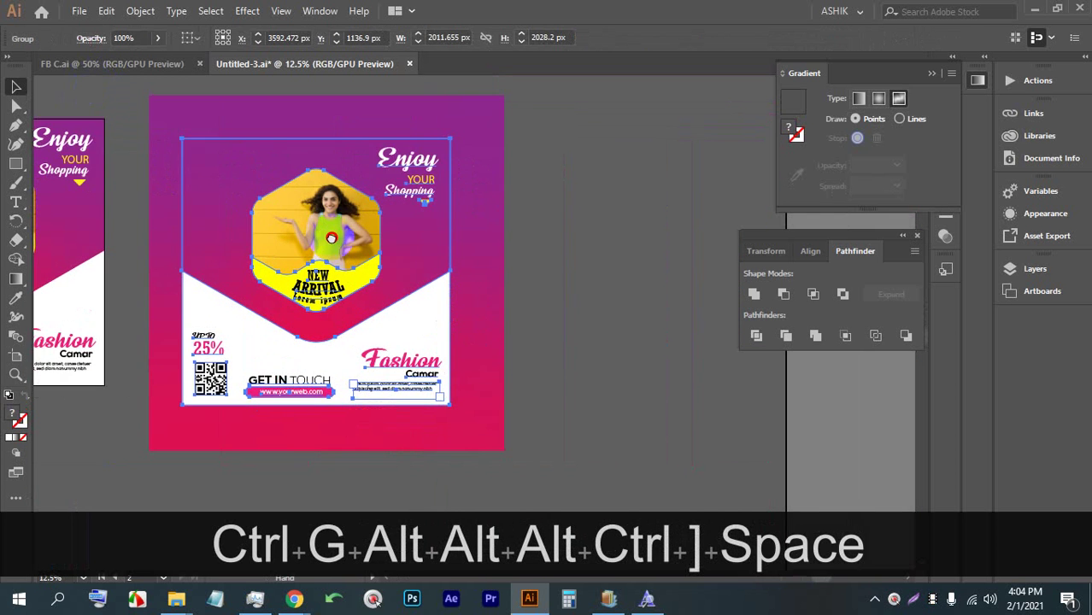
{"action": "scroll", "coordinate": [275, 175], "scroll_direction": "up", "scroll_amount": 2}
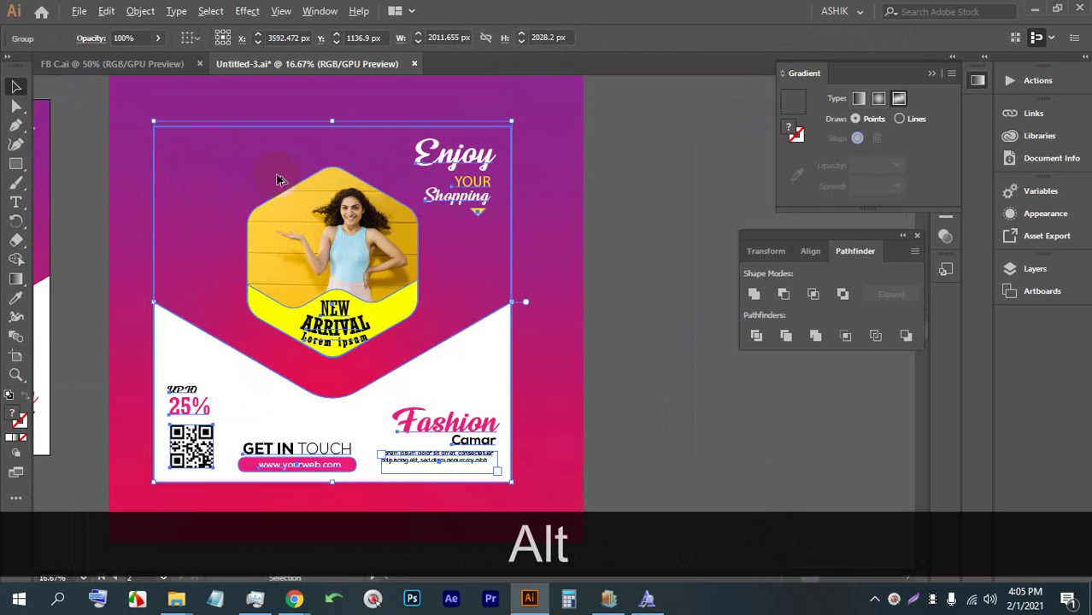
{"action": "scroll", "coordinate": [499, 187], "scroll_direction": "down", "scroll_amount": 2}
{"action": "left_click", "coordinate": [678, 276]}
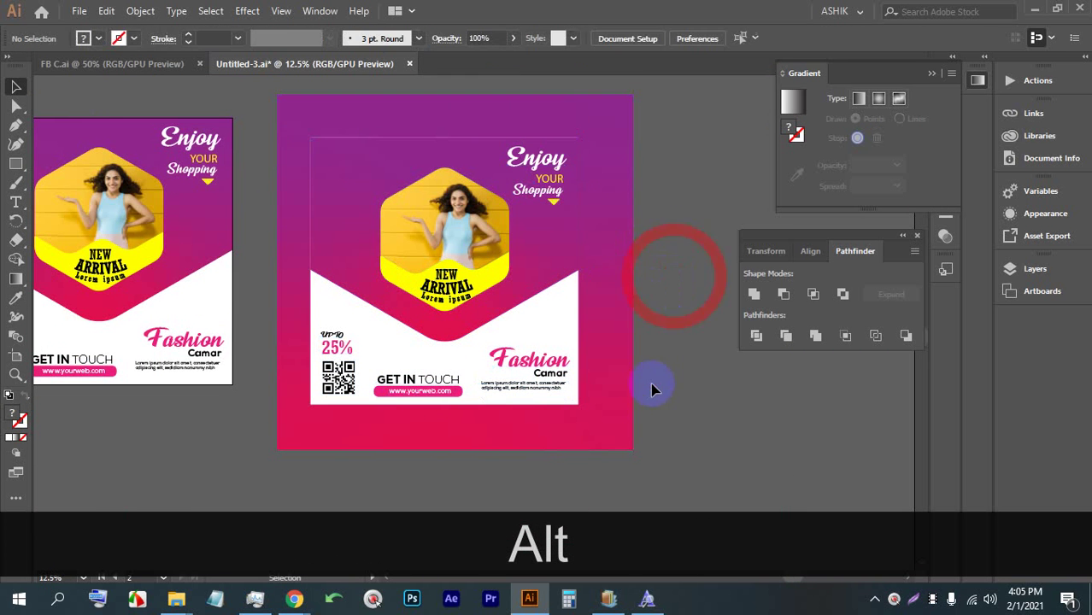
Step: Centre the post copy and the gradient square on each other horizontally and vertically
{"action": "left_click_drag", "start_coordinate": [653, 391], "coordinate": [419, 226]}
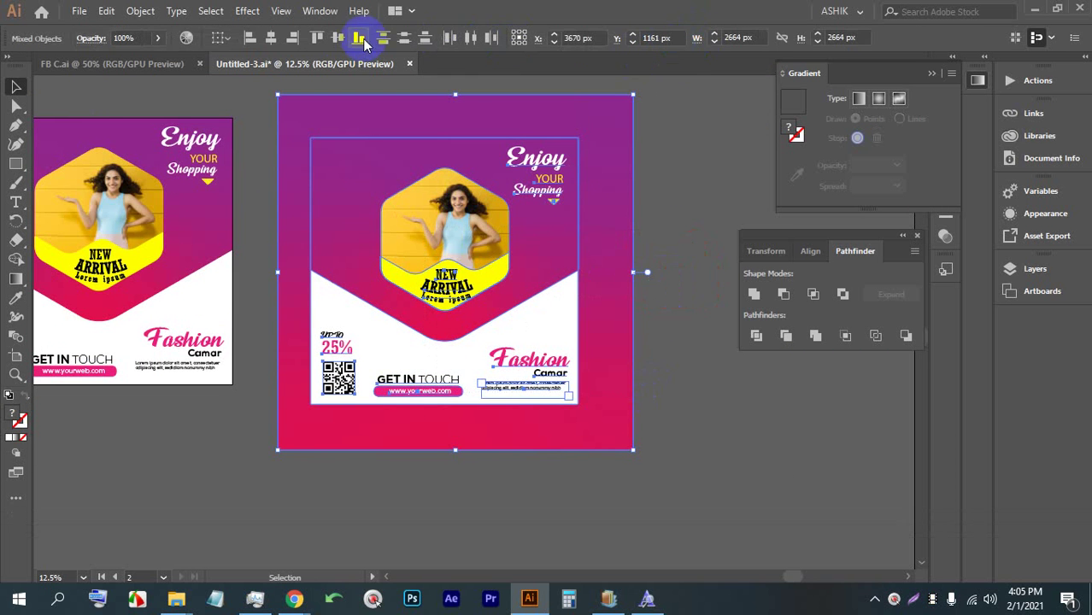
{"action": "left_click", "coordinate": [271, 38]}
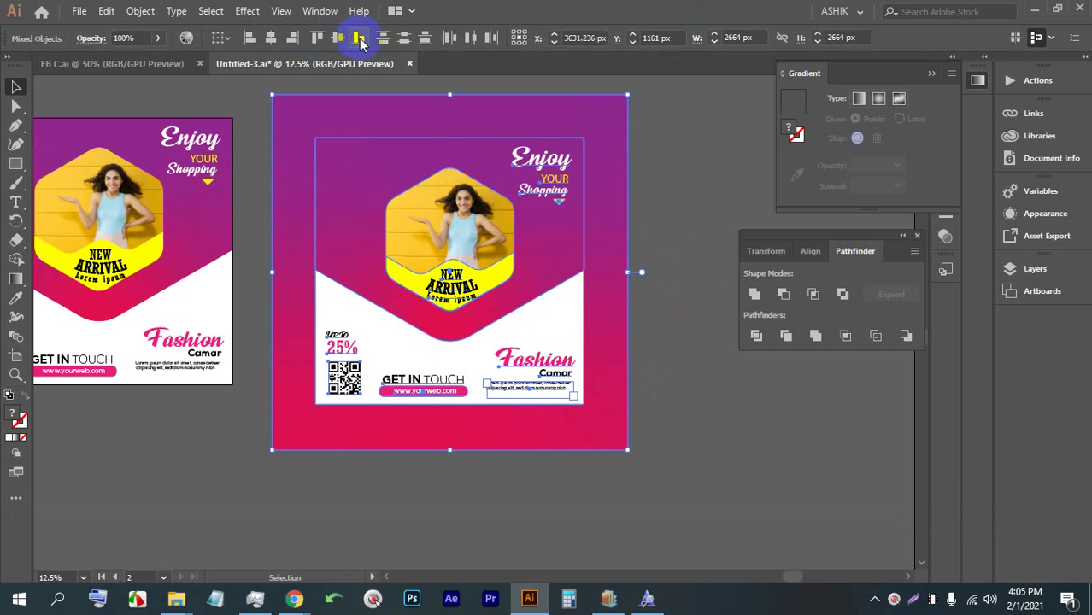
{"action": "left_click", "coordinate": [695, 163]}
Step: Replace the large square's fill with the default white-to-black linear gradient
{"action": "left_click", "coordinate": [609, 168]}
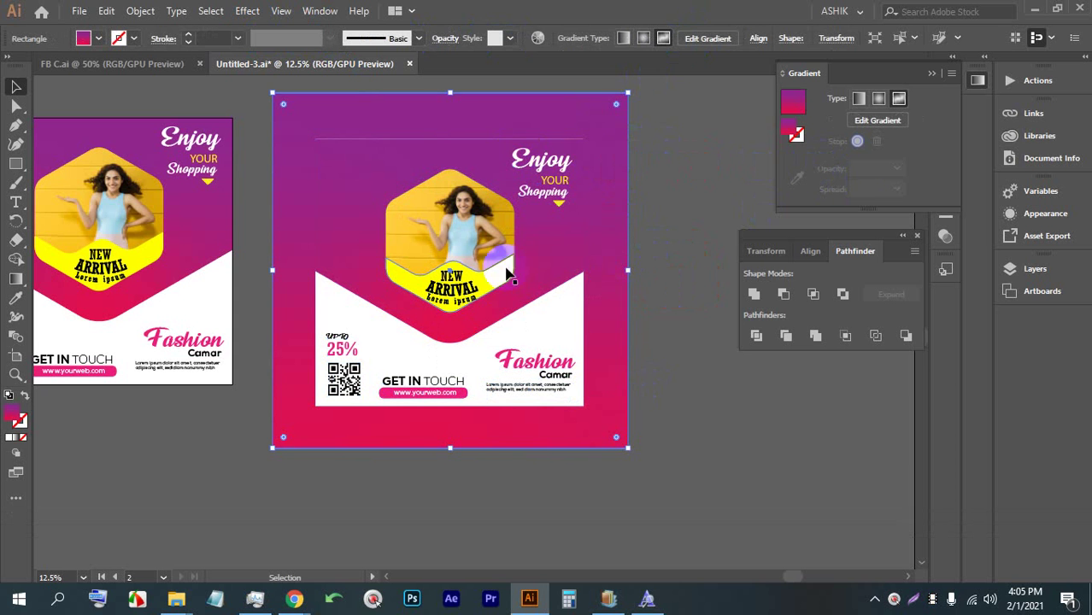
{"action": "double_click", "coordinate": [14, 416]}
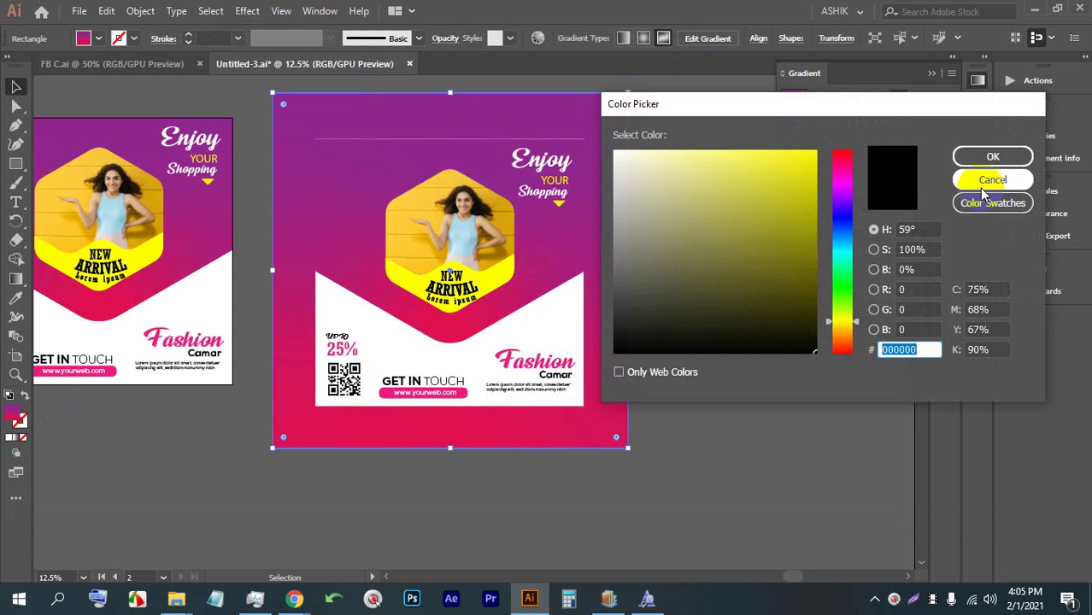
{"action": "left_click", "coordinate": [992, 178]}
{"action": "left_click", "coordinate": [17, 438]}
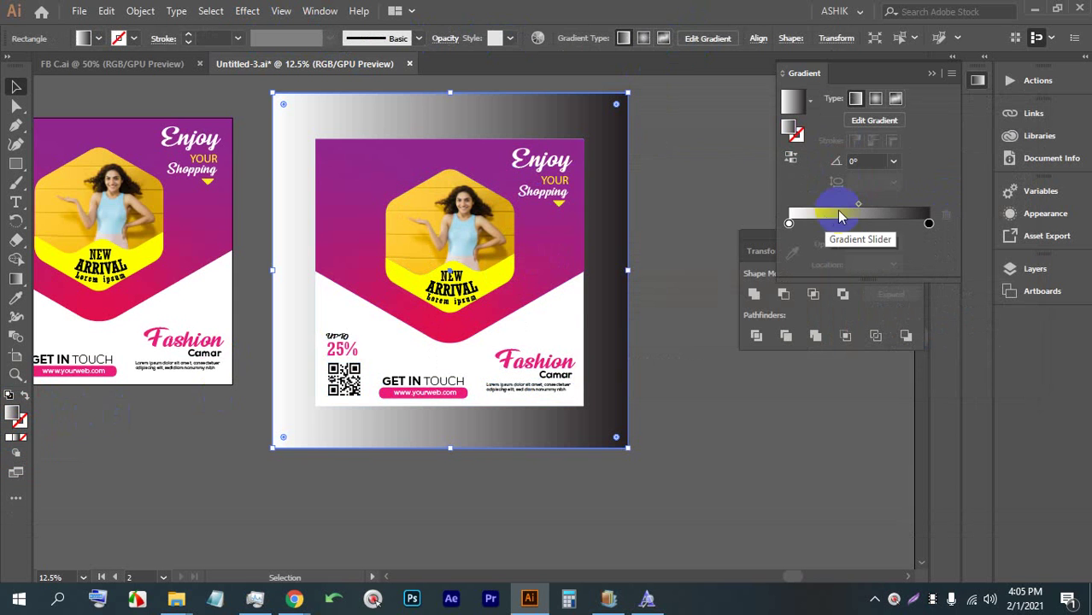
{"action": "left_click", "coordinate": [653, 146]}
{"action": "left_click", "coordinate": [604, 154]}
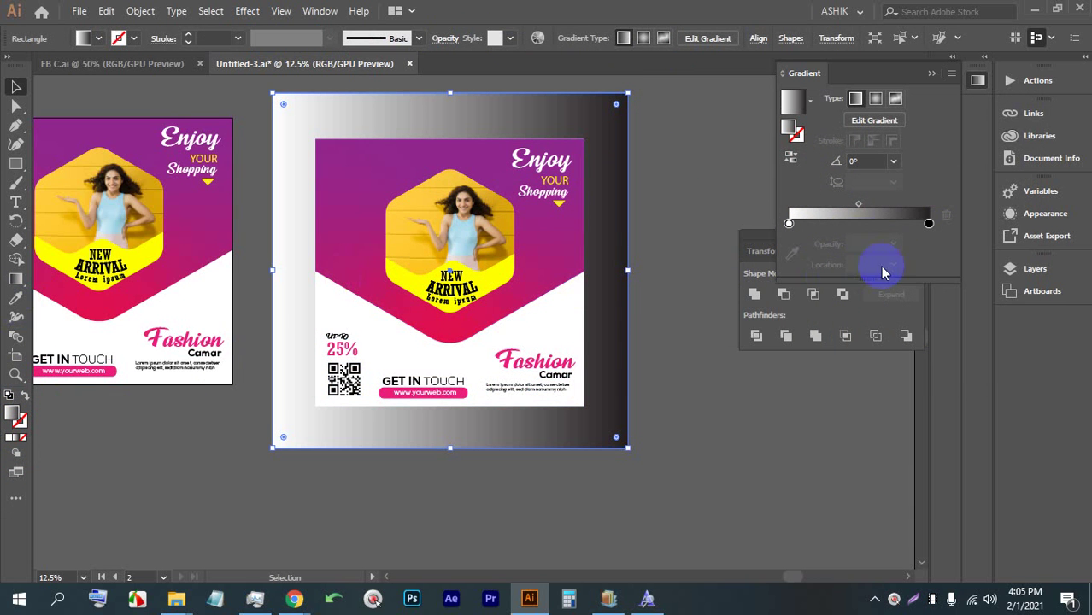
Step: Recolour the square's gradient by sampling the post's purple for the first stop and its pinkish red for the last
{"action": "double_click", "coordinate": [788, 223]}
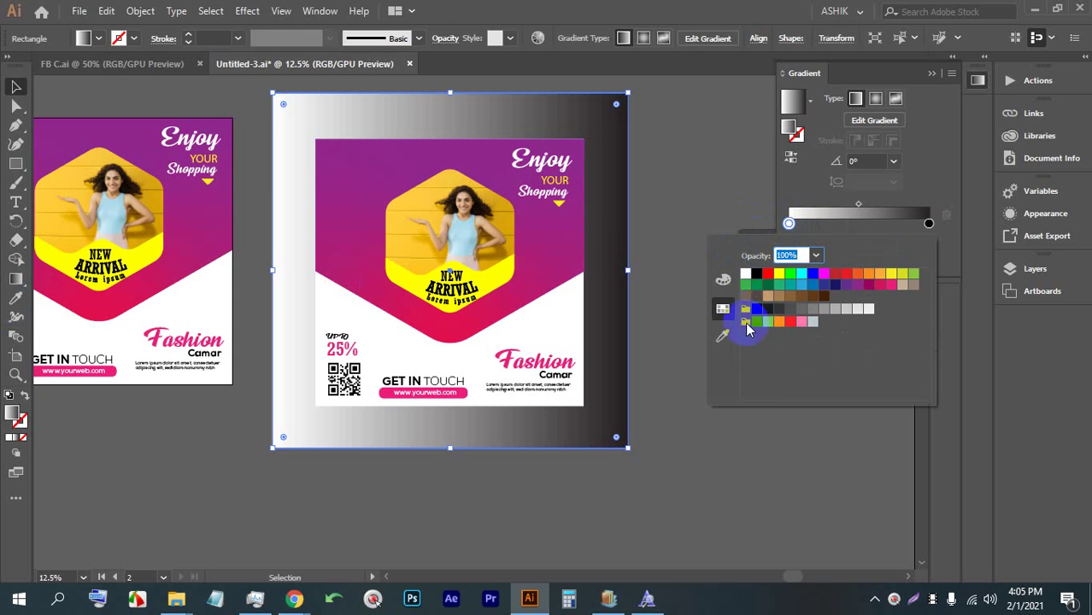
{"action": "left_click", "coordinate": [723, 335]}
{"action": "left_click", "coordinate": [414, 154]}
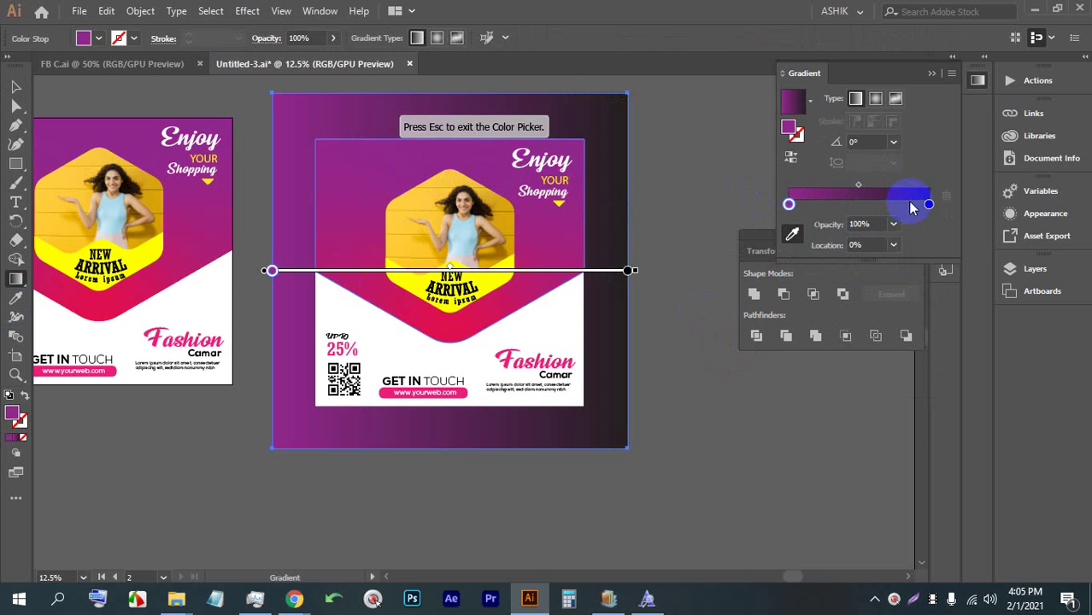
{"action": "left_click_drag", "start_coordinate": [929, 204], "coordinate": [928, 206]}
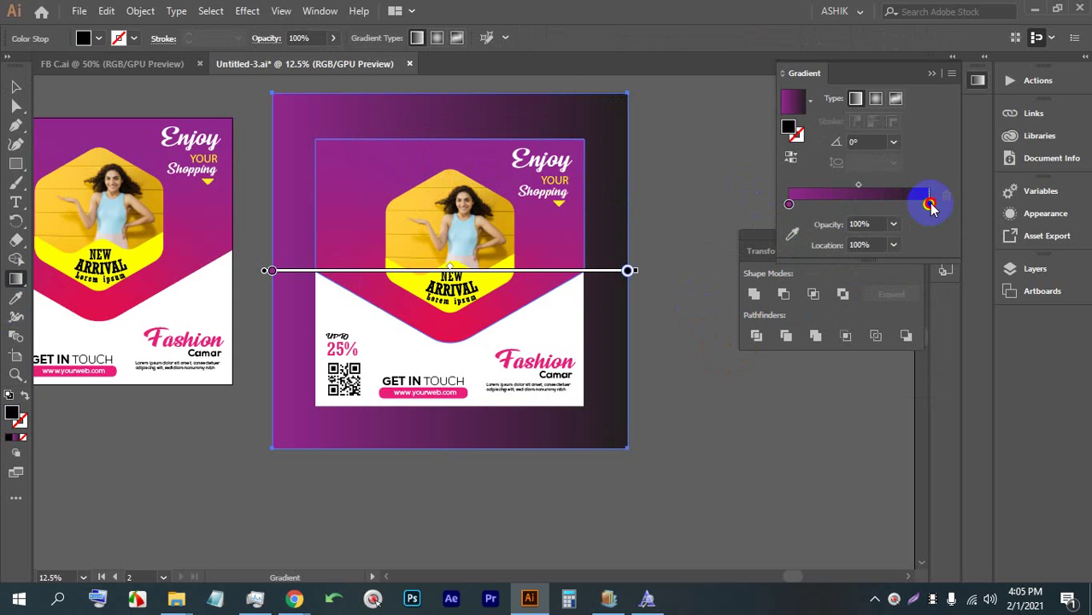
{"action": "double_click", "coordinate": [929, 206]}
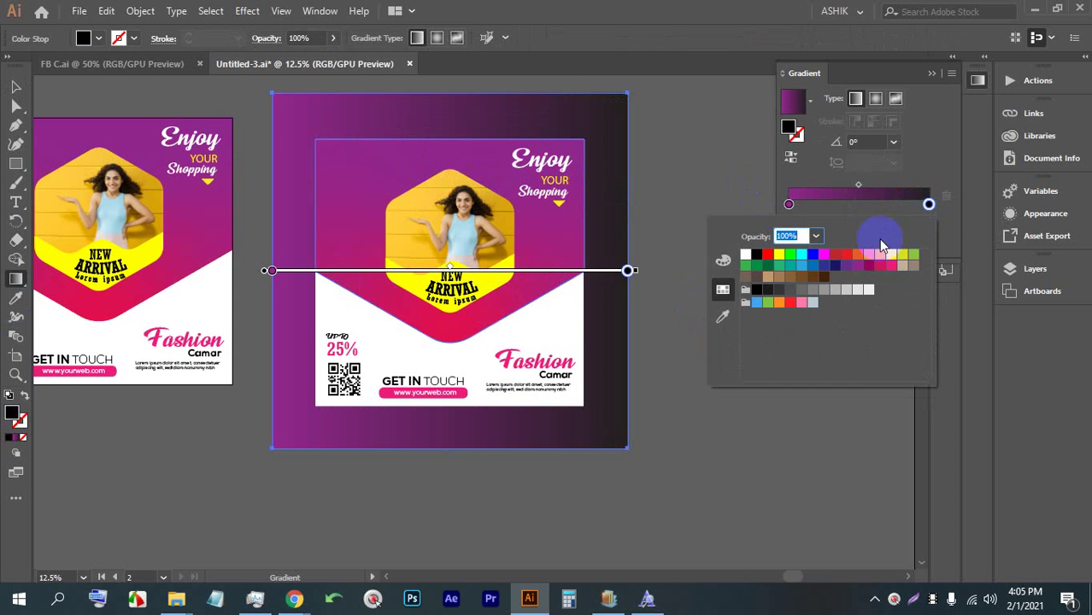
{"action": "left_click", "coordinate": [724, 316]}
{"action": "left_click", "coordinate": [545, 295]}
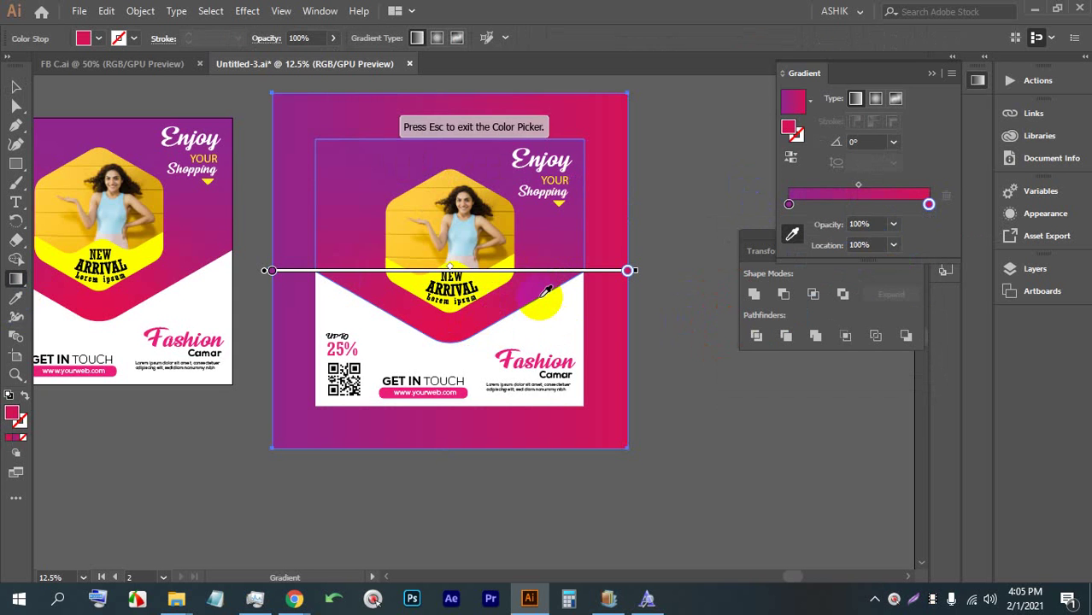
{"action": "key", "text": "Escape"}
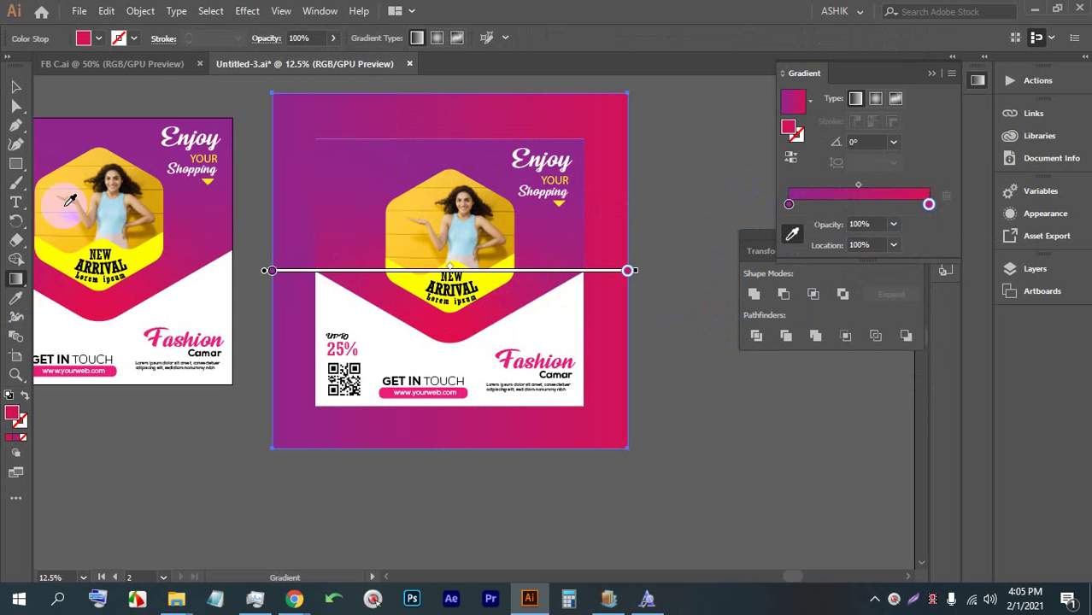
Step: Redirect the square's gradient vertically at about 90°, running from purple at the lower edge to red at the upper edge
{"action": "left_click", "coordinate": [12, 279]}
{"action": "left_click", "coordinate": [17, 86]}
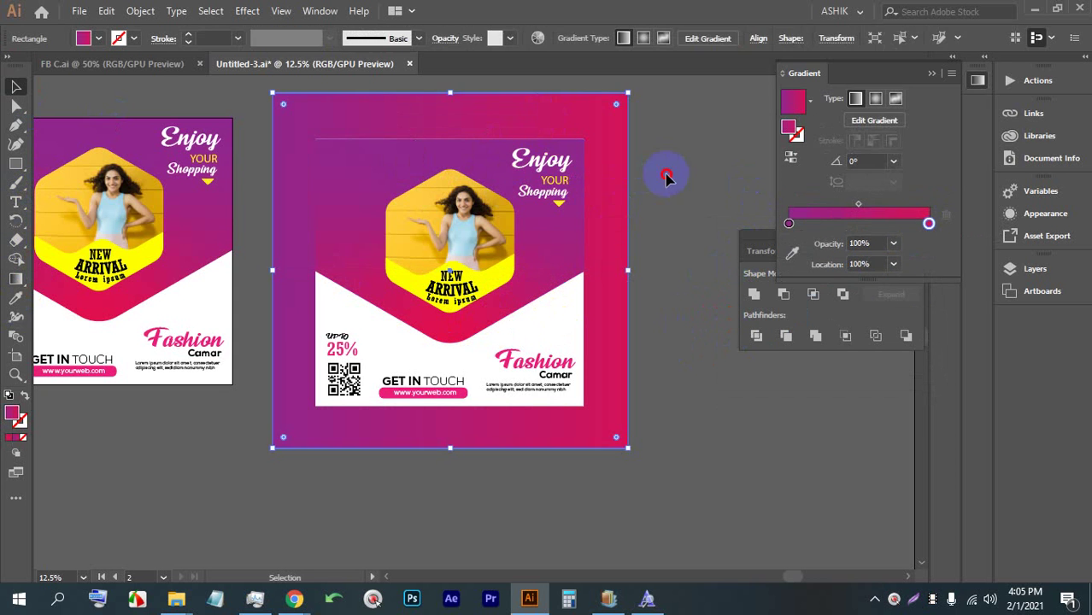
{"action": "left_click", "coordinate": [15, 278]}
{"action": "mouse_move", "coordinate": [505, 102]}
{"action": "left_mouse_down"}
{"action": "mouse_move", "coordinate": [429, 177]}
{"action": "mouse_move", "coordinate": [359, 382]}
{"action": "mouse_move", "coordinate": [362, 458]}
{"action": "left_mouse_up"}
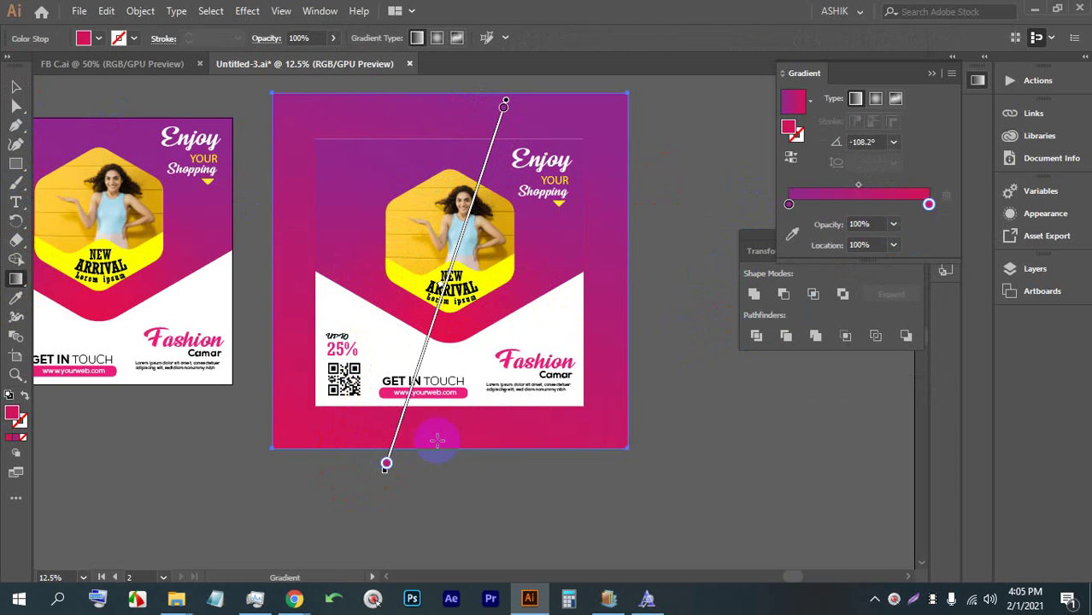
{"action": "mouse_move", "coordinate": [456, 483]}
{"action": "left_mouse_down"}
{"action": "mouse_move", "coordinate": [434, 119]}
{"action": "mouse_move", "coordinate": [451, 91]}
{"action": "mouse_move", "coordinate": [459, 103]}
{"action": "left_mouse_up"}
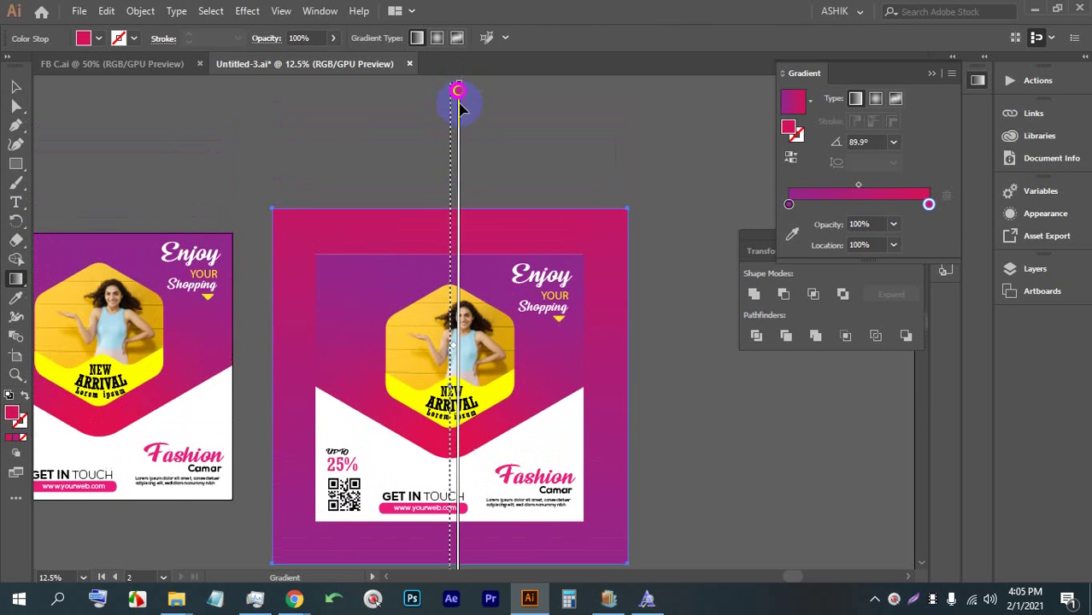
{"action": "left_click", "coordinate": [16, 86]}
{"action": "left_click", "coordinate": [641, 136]}
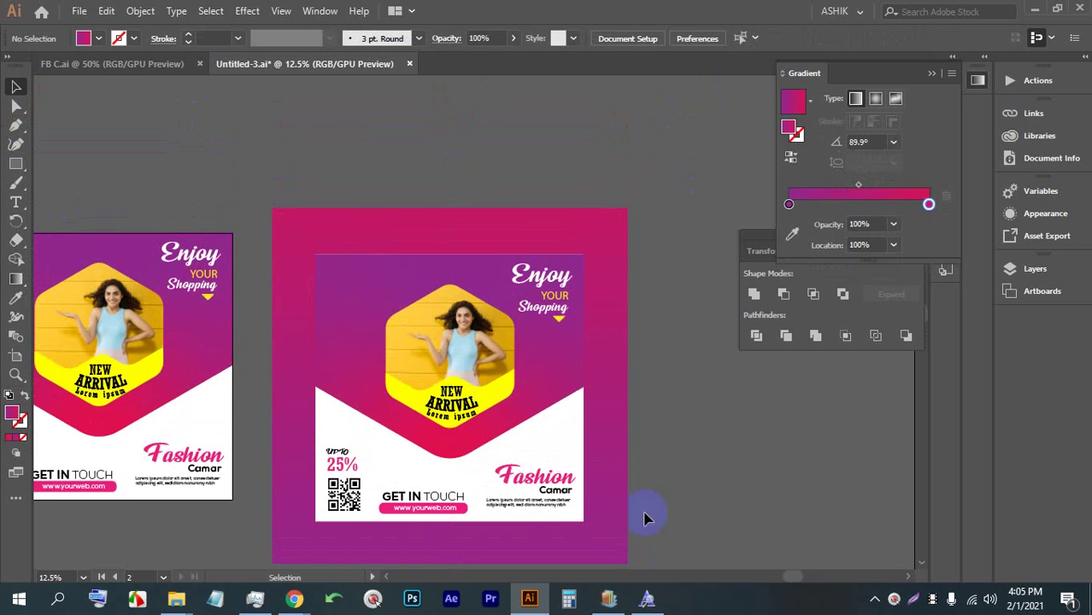
Step: Open the Drop Shadow effect for the grouped post copy in Multiply mode and turn on its preview
{"action": "scroll", "coordinate": [646, 517], "scroll_direction": "down", "scroll_amount": 3, "text": "alt"}
{"action": "scroll", "coordinate": [513, 341], "scroll_direction": "up", "scroll_amount": 3, "text": "alt"}
{"action": "scroll", "coordinate": [385, 325], "scroll_direction": "up", "scroll_amount": 2, "text": "alt"}
{"action": "scroll", "coordinate": [303, 298], "scroll_direction": "down", "scroll_amount": 2, "text": "alt"}
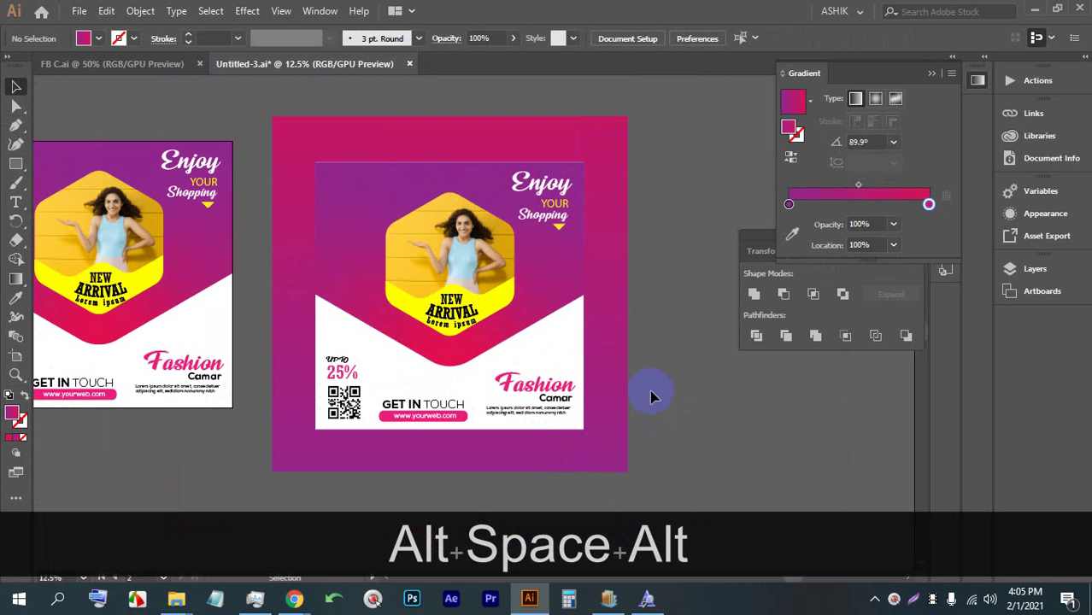
{"action": "left_click", "coordinate": [513, 379]}
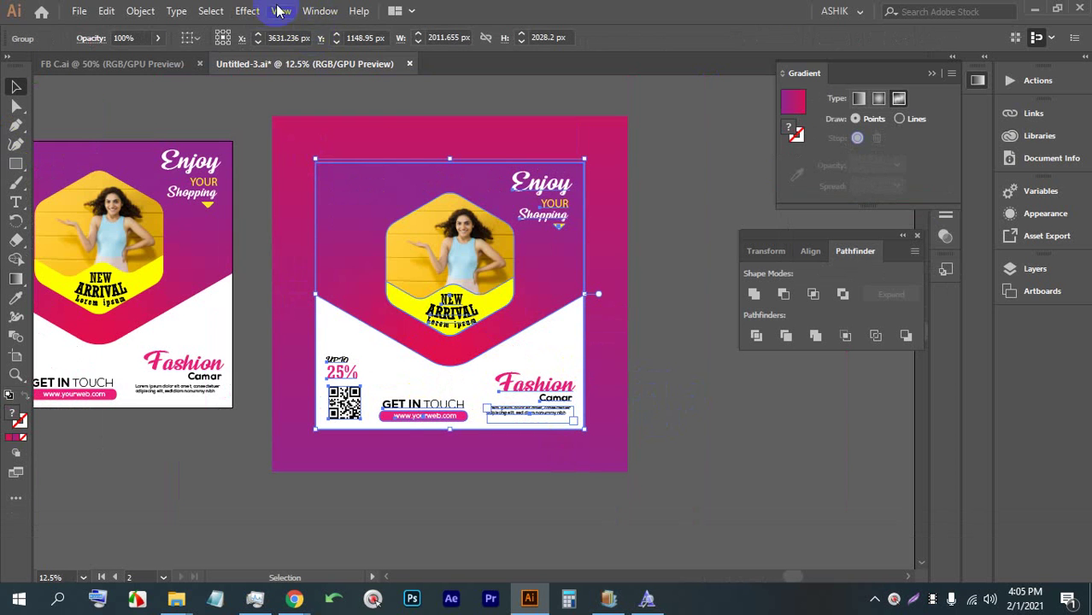
{"action": "left_click", "coordinate": [247, 10]}
{"action": "mouse_move", "coordinate": [389, 191]}
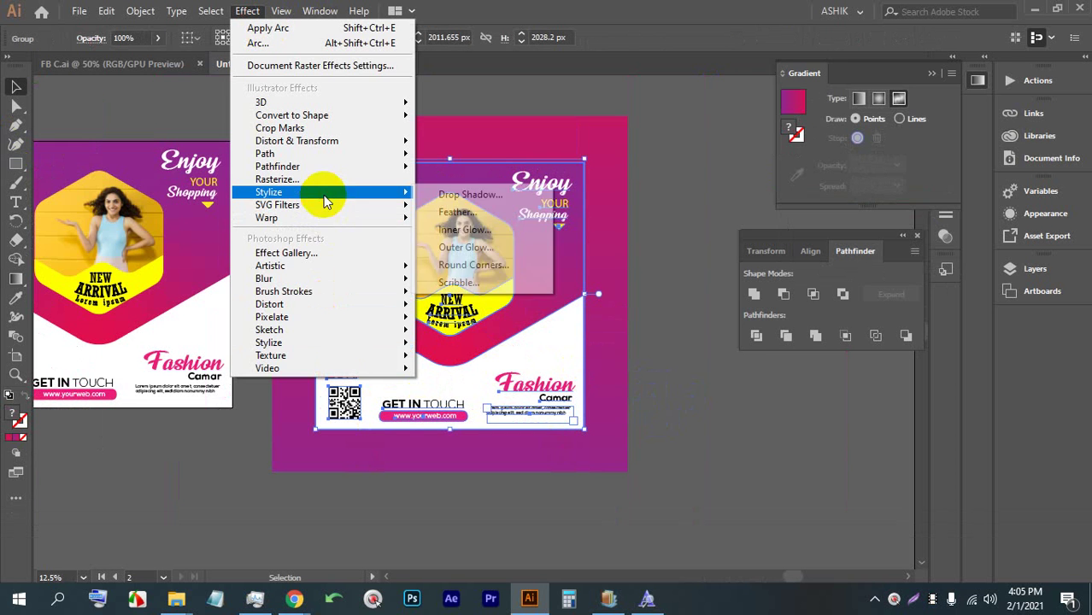
{"action": "left_click", "coordinate": [468, 195]}
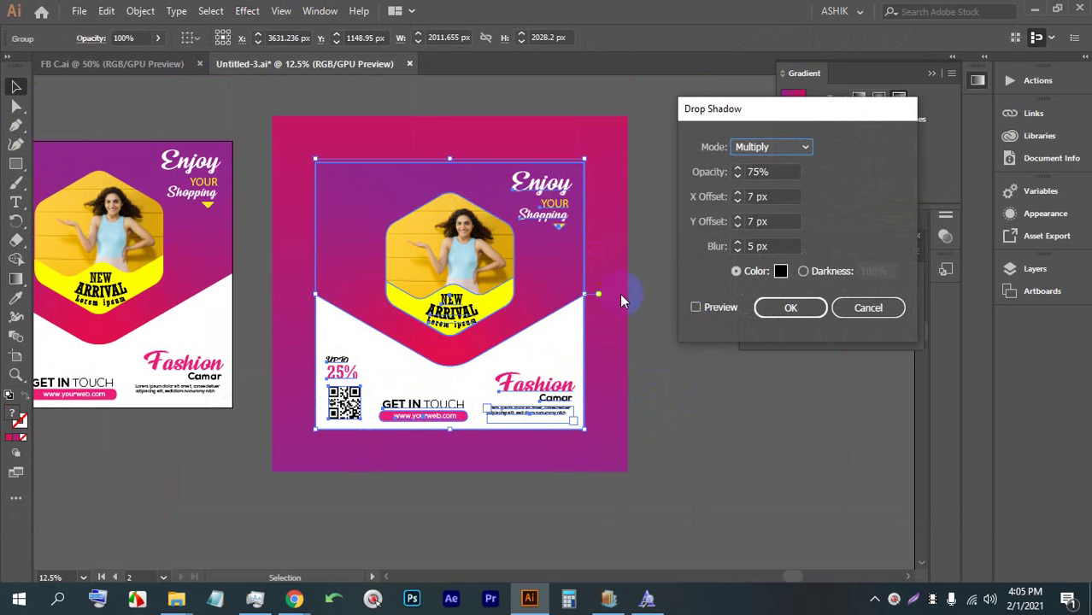
{"action": "left_click", "coordinate": [708, 311]}
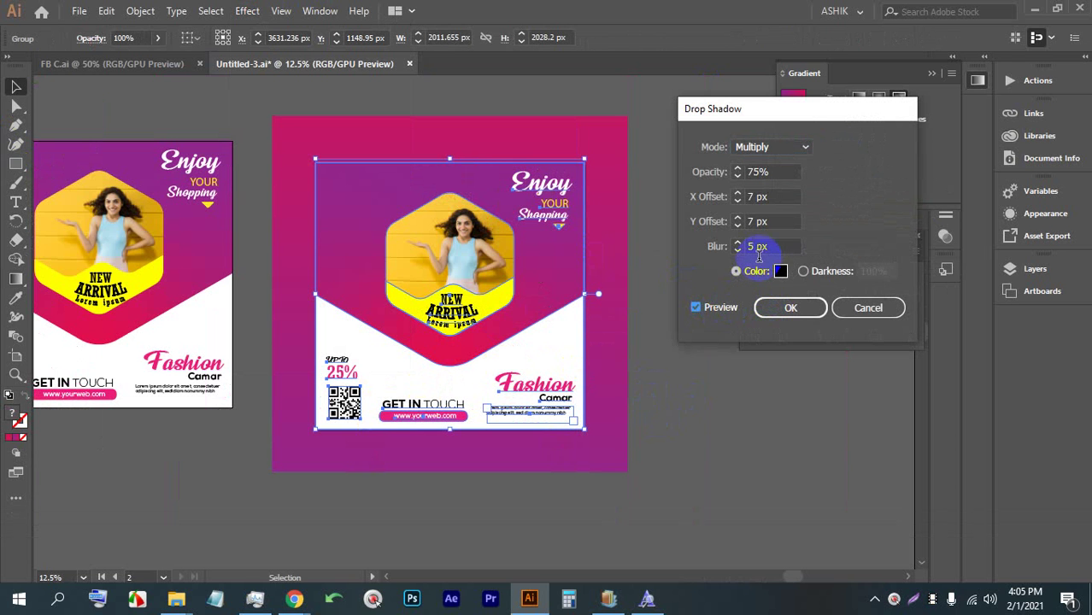
Step: Raise the drop shadow's blur to 9 px
{"action": "key", "text": "Up"}
{"action": "key", "text": "Up"}
{"action": "key", "text": "Up"}
{"action": "key", "text": "Up"}
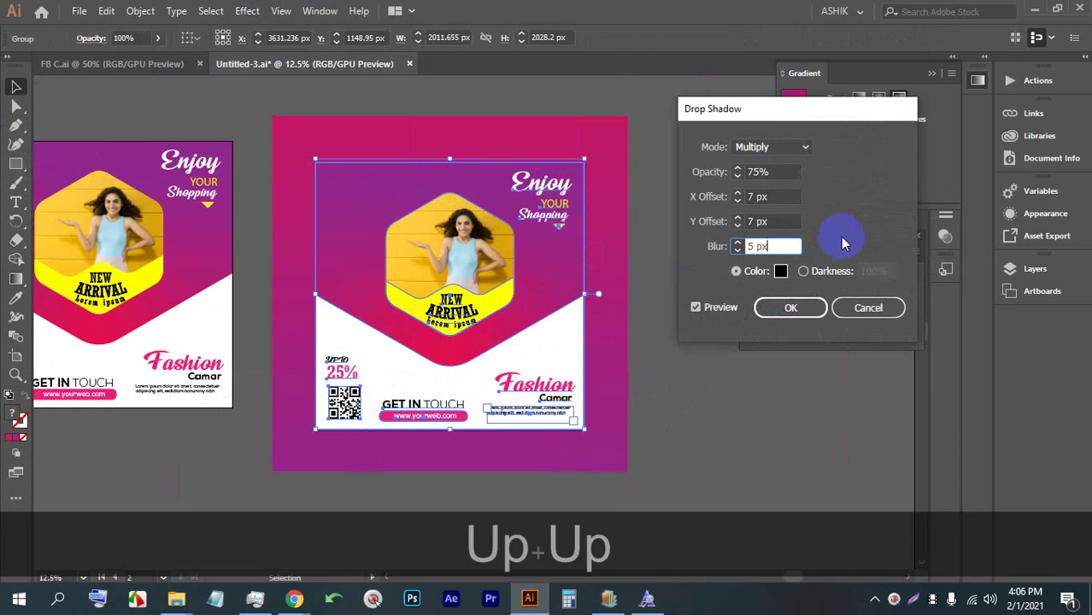
{"action": "left_click", "coordinate": [736, 243]}
{"action": "left_click", "coordinate": [737, 243]}
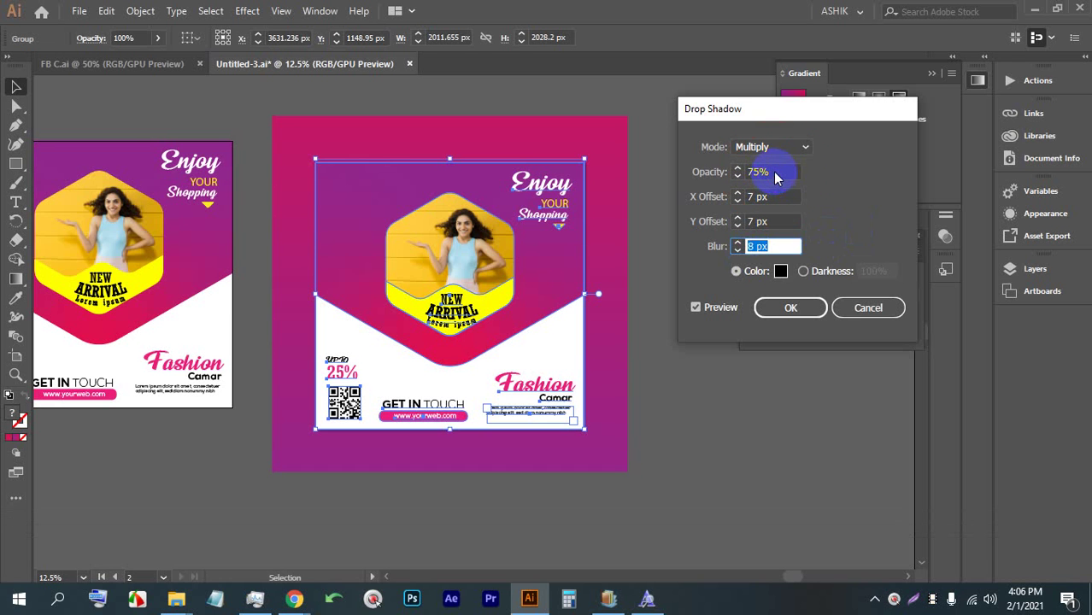
Step: Raise the drop shadow's opacity to about 94% and apply the effect to the grouped post copy
{"action": "left_click", "coordinate": [773, 172]}
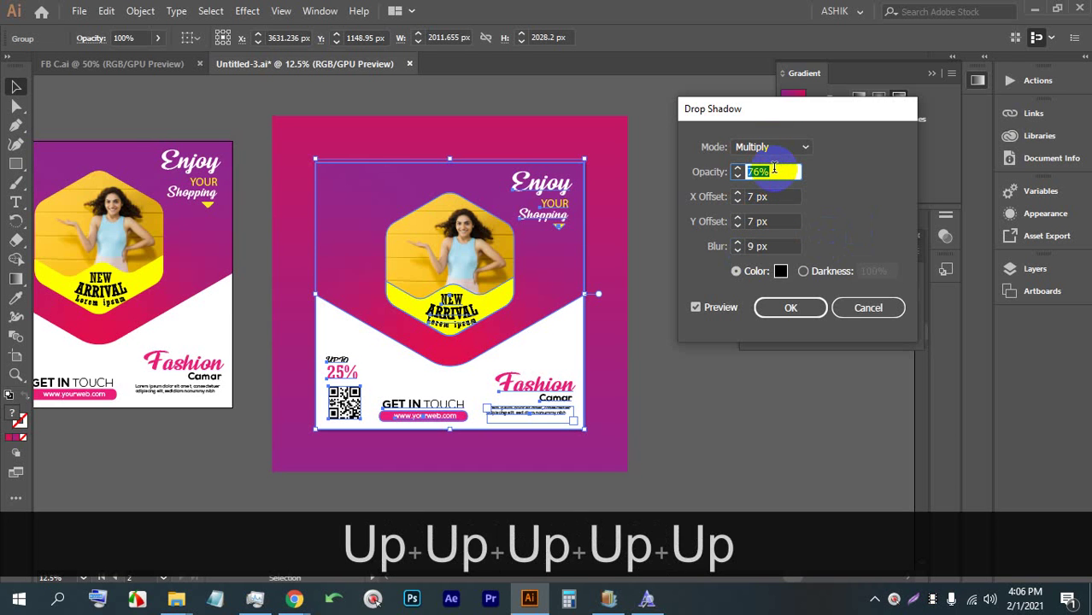
{"action": "key", "text": "Up"}
{"action": "key", "text": "Up"}
{"action": "key", "text": "Up"}
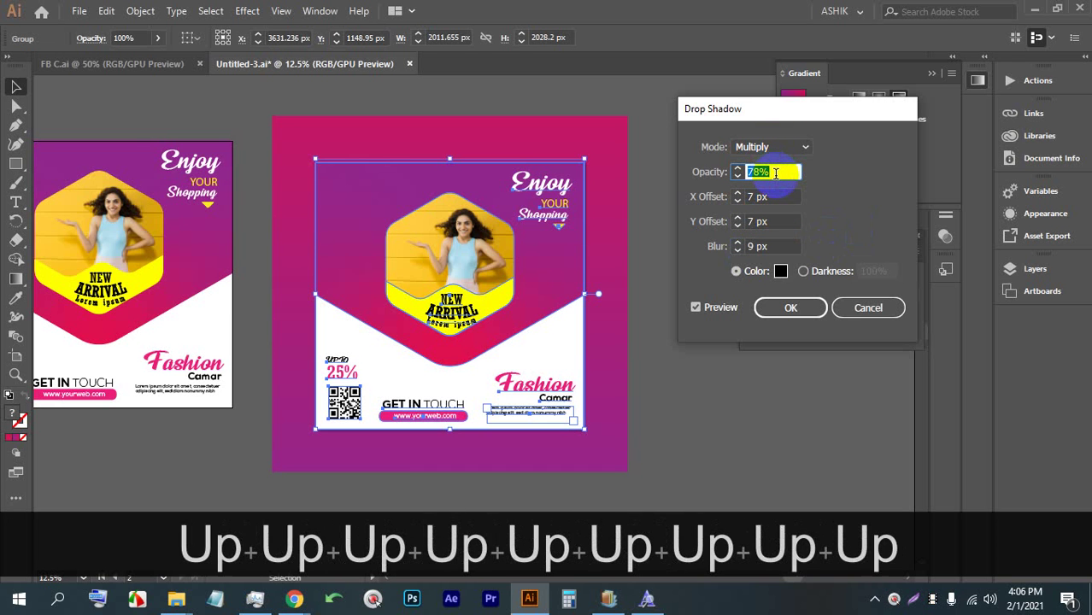
{"action": "key", "text": "Up"}
{"action": "key", "text": "Up"}
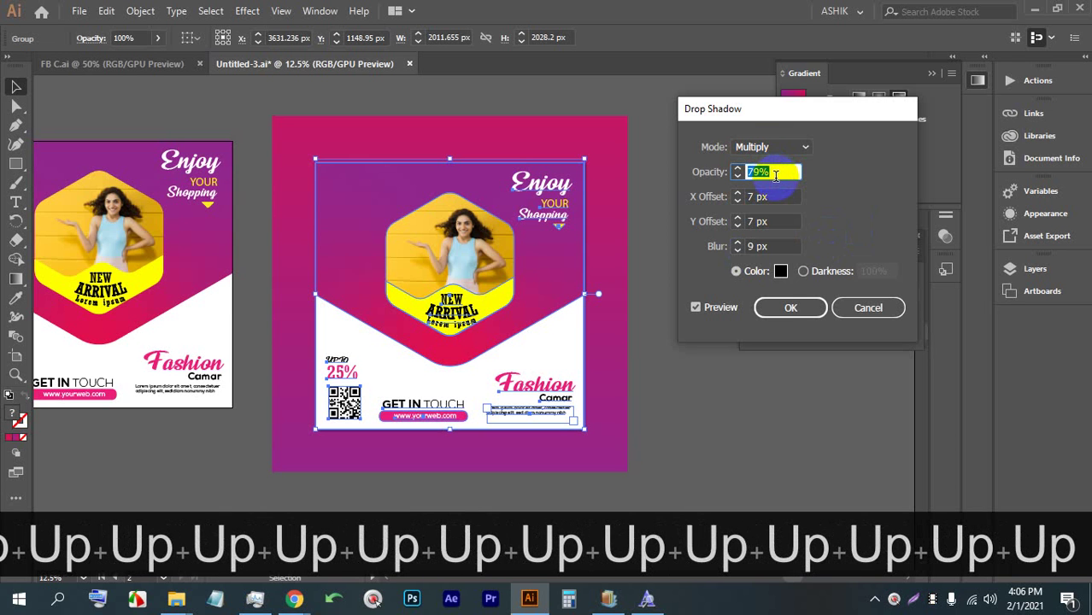
{"action": "key", "text": "Up"}
{"action": "left_click", "coordinate": [777, 310]}
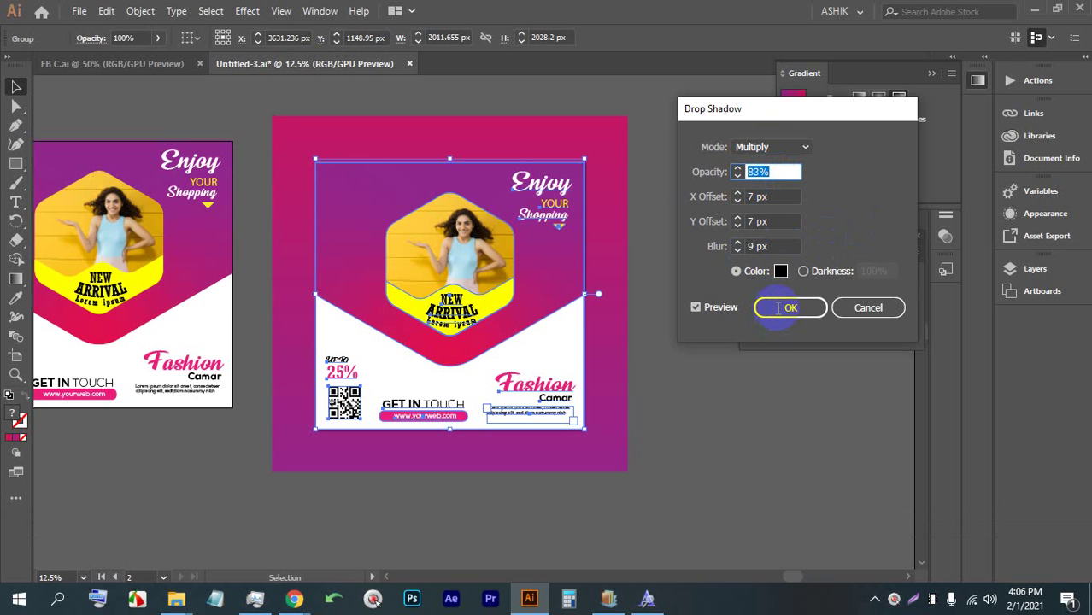
{"action": "key", "text": "Up"}
{"action": "key", "text": "Up"}
{"action": "left_click", "coordinate": [779, 305]}
{"action": "key", "text": "Up"}
{"action": "key", "text": "Up"}
{"action": "key", "text": "Up"}
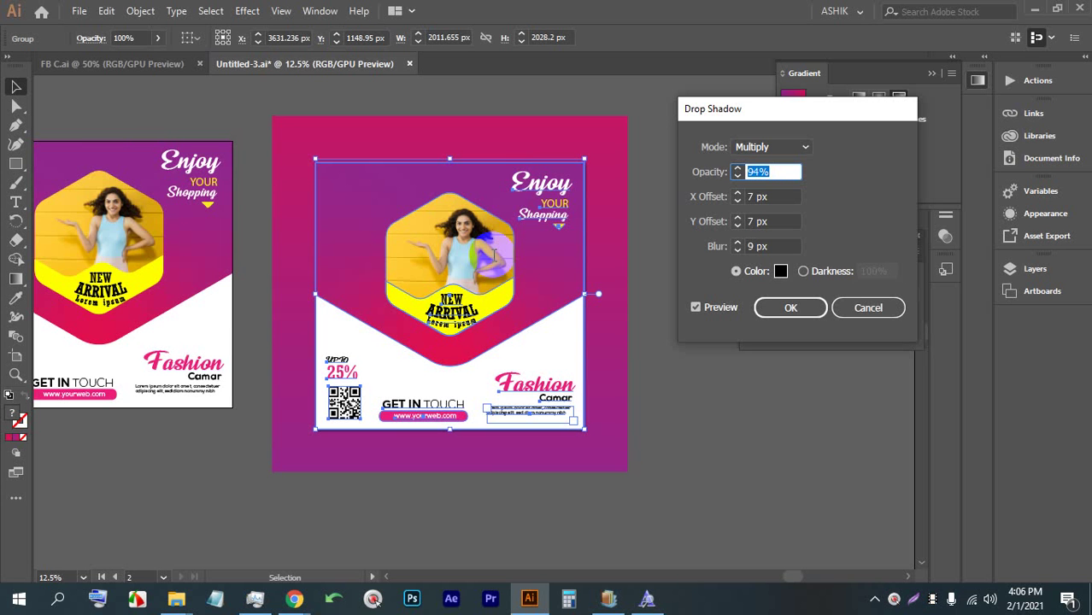
{"action": "key", "text": "Up"}
{"action": "key", "text": "Return"}
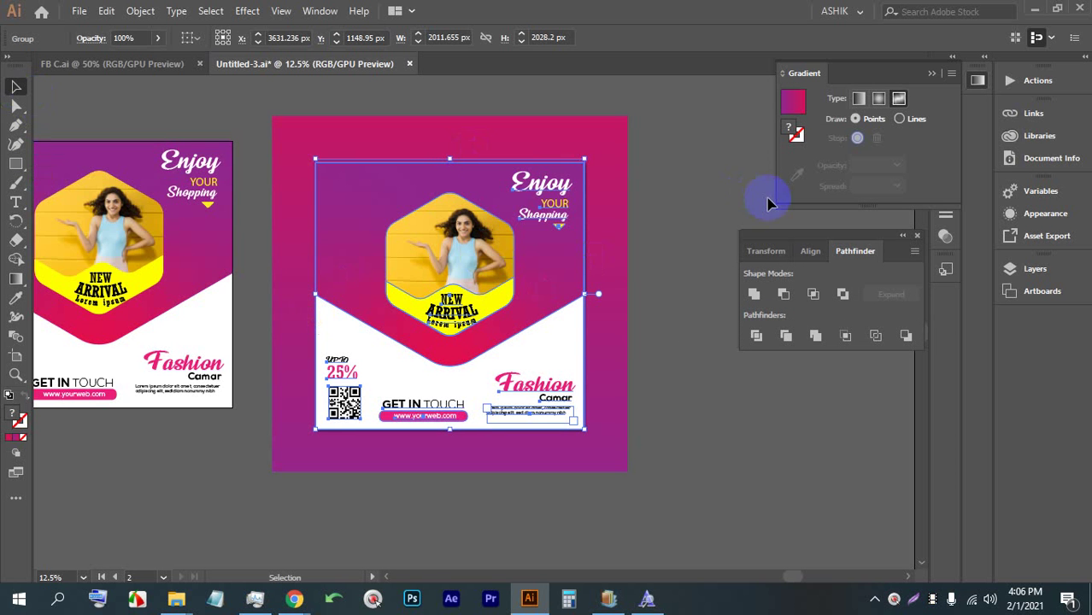
Step: Deselect the post copy, inspect the drop shadow along its edges, and save the document
{"action": "left_click", "coordinate": [731, 199]}
{"action": "scroll", "coordinate": [618, 205], "scroll_direction": "up", "scroll_amount": 2}
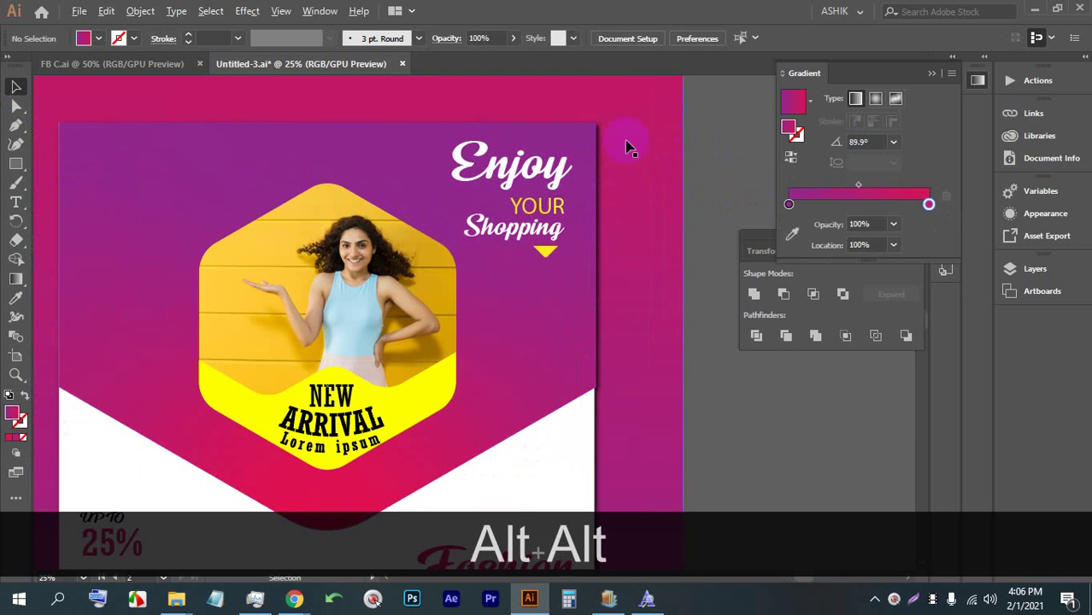
{"action": "scroll", "coordinate": [666, 163], "scroll_direction": "down", "scroll_amount": 1}
{"action": "scroll", "coordinate": [706, 175], "scroll_direction": "down", "scroll_amount": 1}
{"action": "left_click_drag", "start_coordinate": [634, 232], "coordinate": [575, 237]}
{"action": "scroll", "coordinate": [523, 175], "scroll_direction": "up", "scroll_amount": 1}
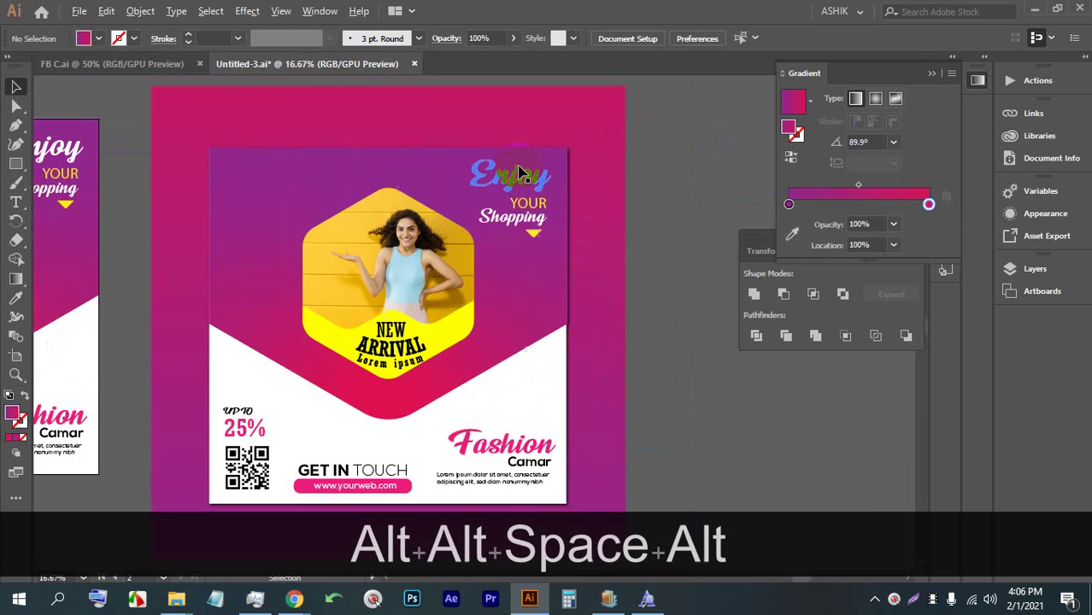
{"action": "scroll", "coordinate": [520, 171], "scroll_direction": "down", "scroll_amount": 1}
{"action": "scroll", "coordinate": [615, 215], "scroll_direction": "up", "scroll_amount": 1}
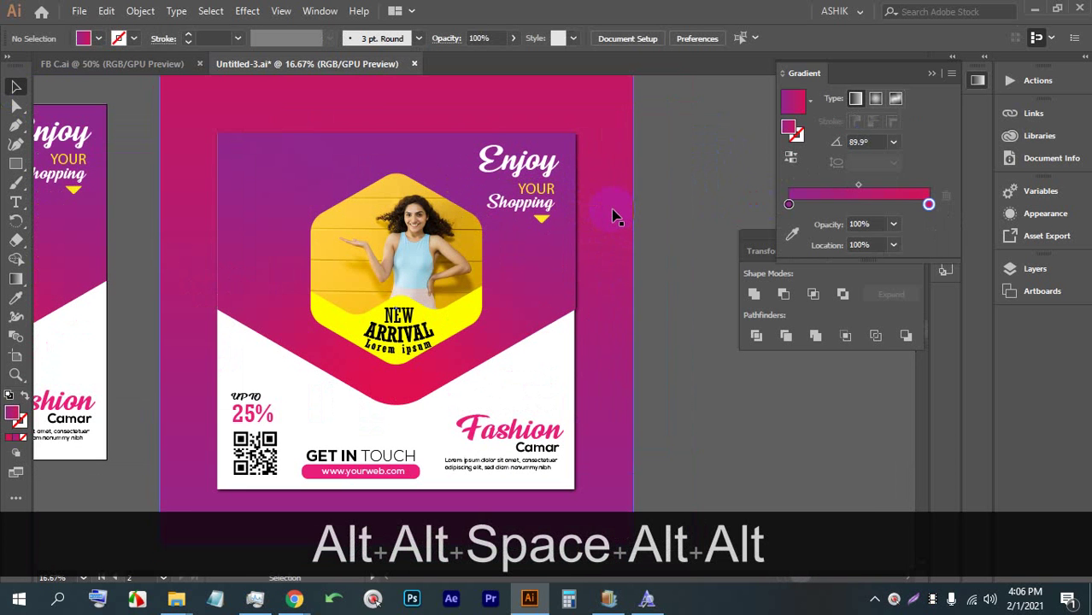
{"action": "scroll", "coordinate": [614, 210], "scroll_direction": "down", "scroll_amount": 1}
{"action": "key", "text": "ctrl+s"}
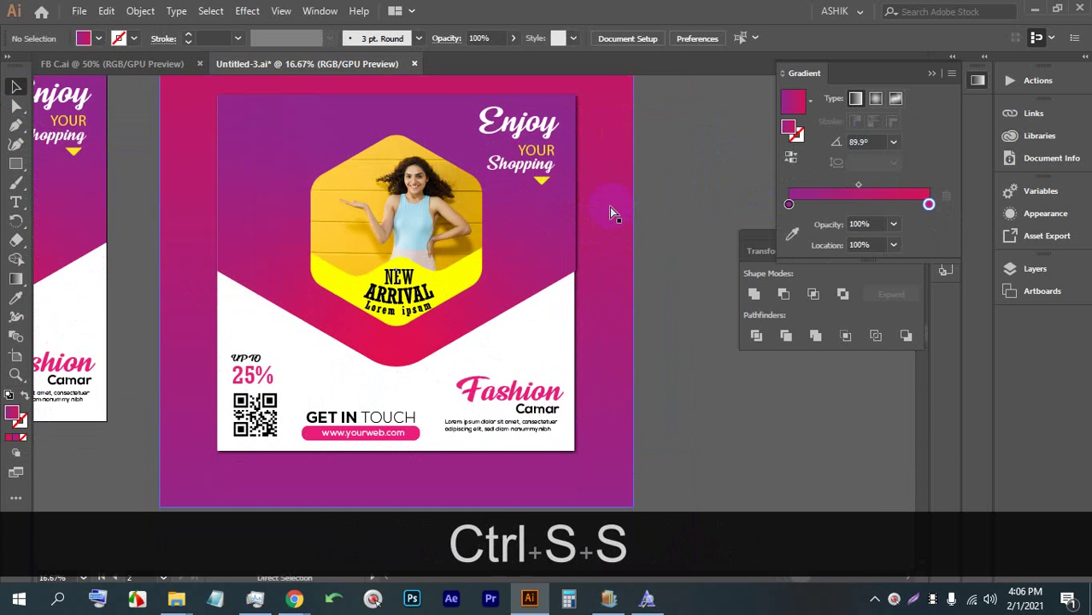
Step: Switch to the Google Meet call in Chrome and stop presenting the screen
{"action": "left_click", "coordinate": [287, 597]}
{"action": "left_click", "coordinate": [210, 547]}
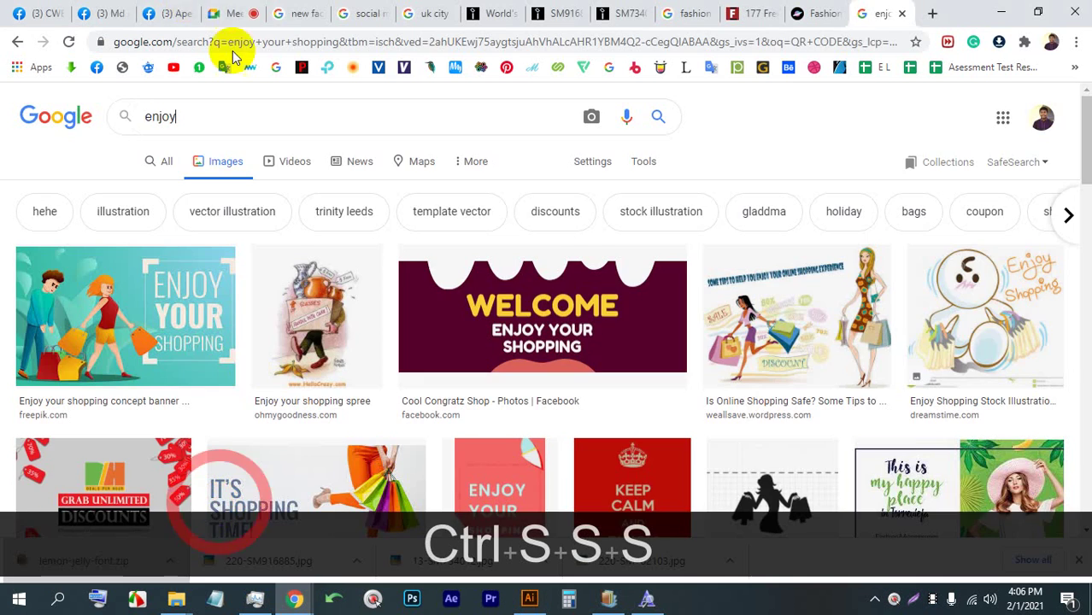
{"action": "left_click", "coordinate": [220, 11]}
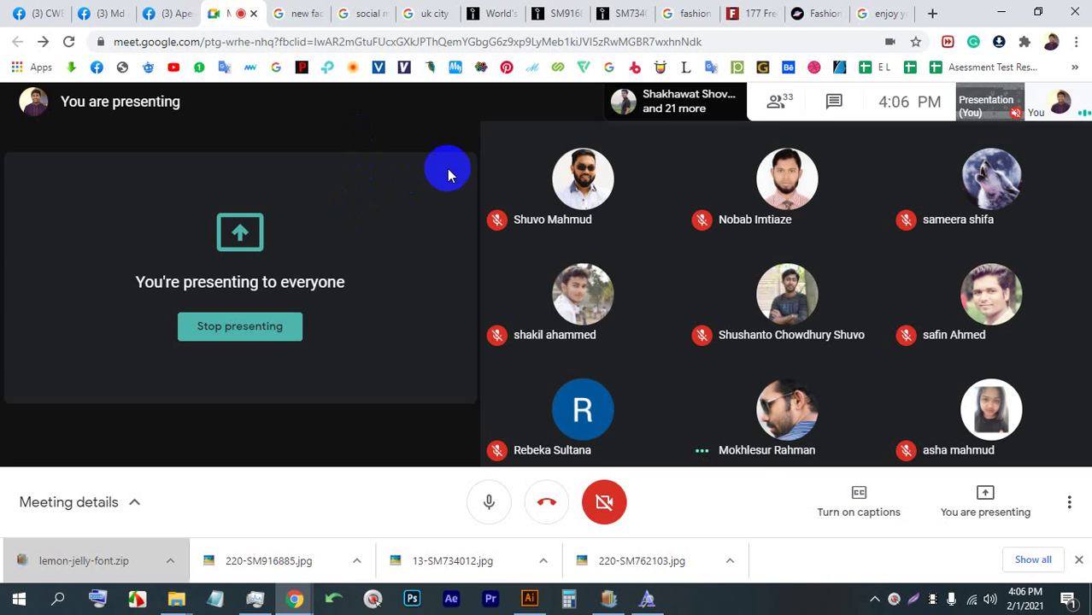
{"action": "left_click", "coordinate": [285, 323]}
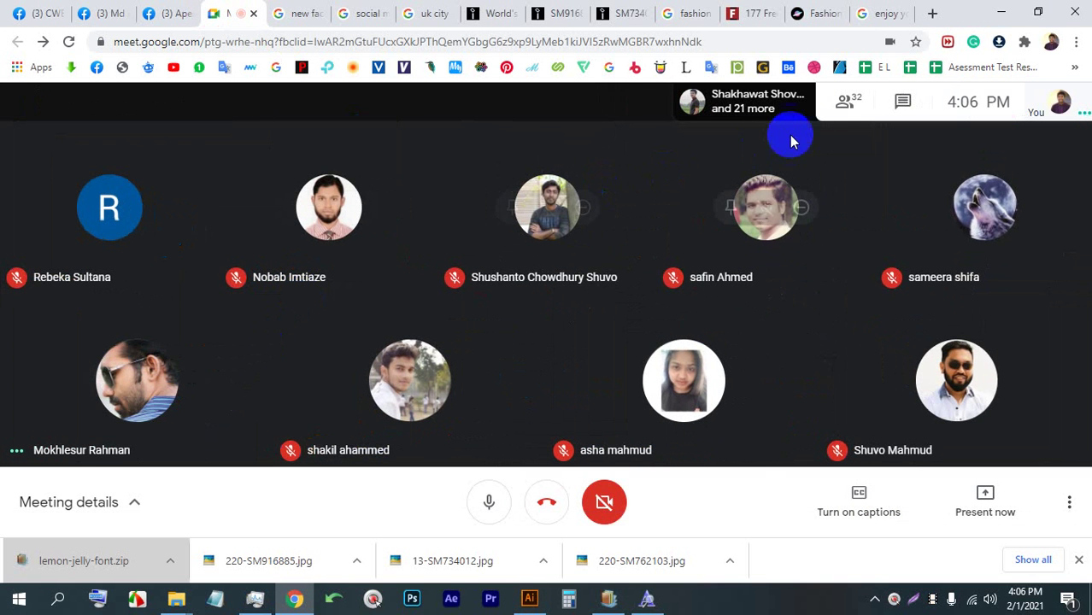
Step: Review the list of people in the call and close the meeting details
{"action": "left_click", "coordinate": [845, 107]}
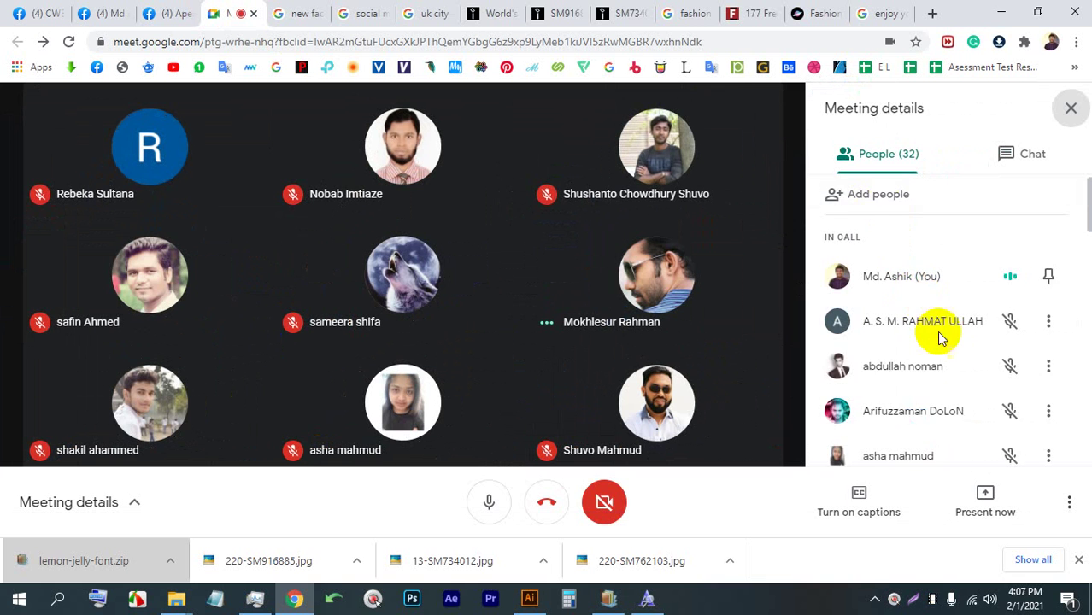
{"action": "scroll", "coordinate": [944, 346], "scroll_direction": "down", "scroll_amount": 3}
{"action": "scroll", "coordinate": [907, 354], "scroll_direction": "down", "scroll_amount": 5}
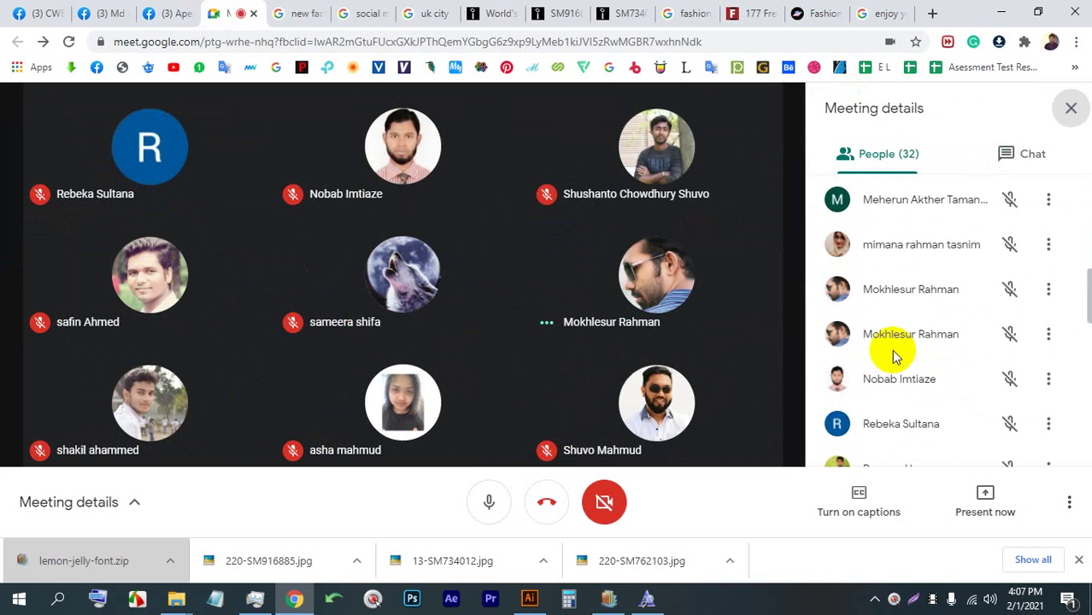
{"action": "scroll", "coordinate": [895, 357], "scroll_direction": "down", "scroll_amount": 7}
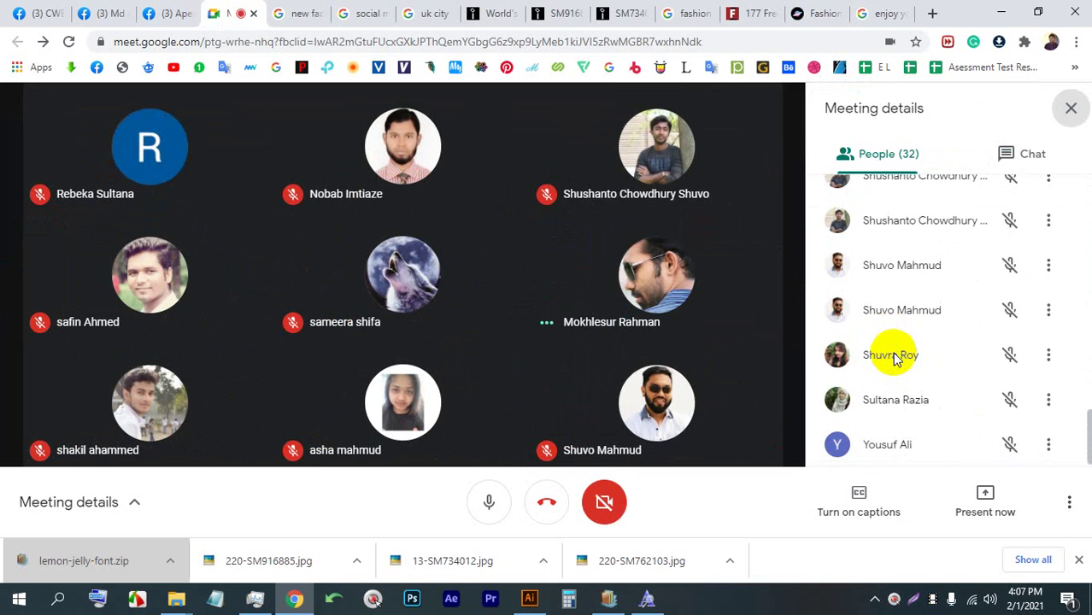
{"action": "scroll", "coordinate": [898, 357], "scroll_direction": "up", "scroll_amount": 5}
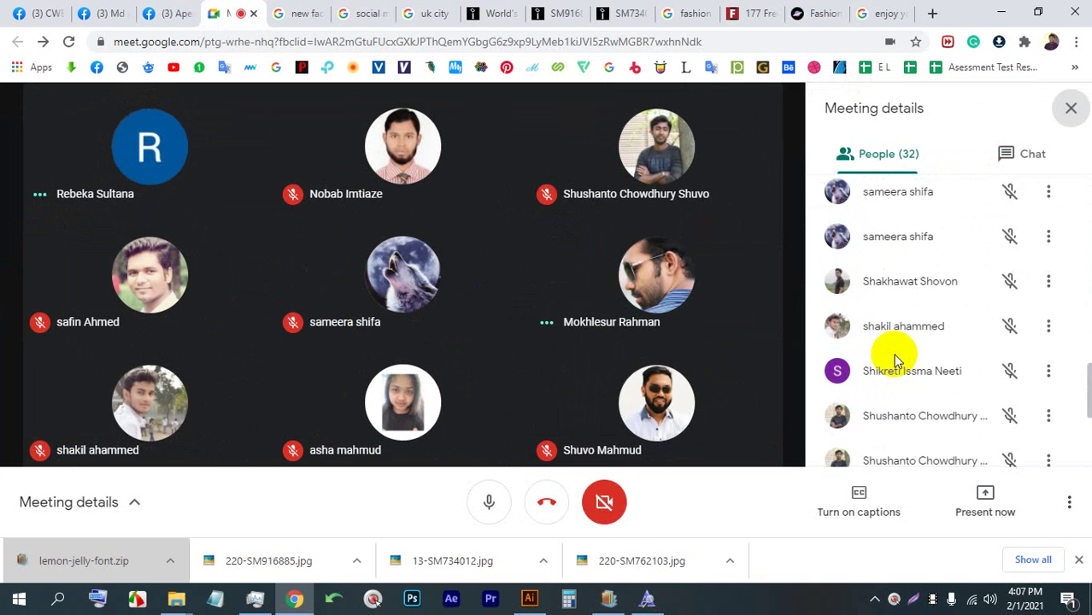
{"action": "scroll", "coordinate": [949, 222], "scroll_direction": "up", "scroll_amount": 2}
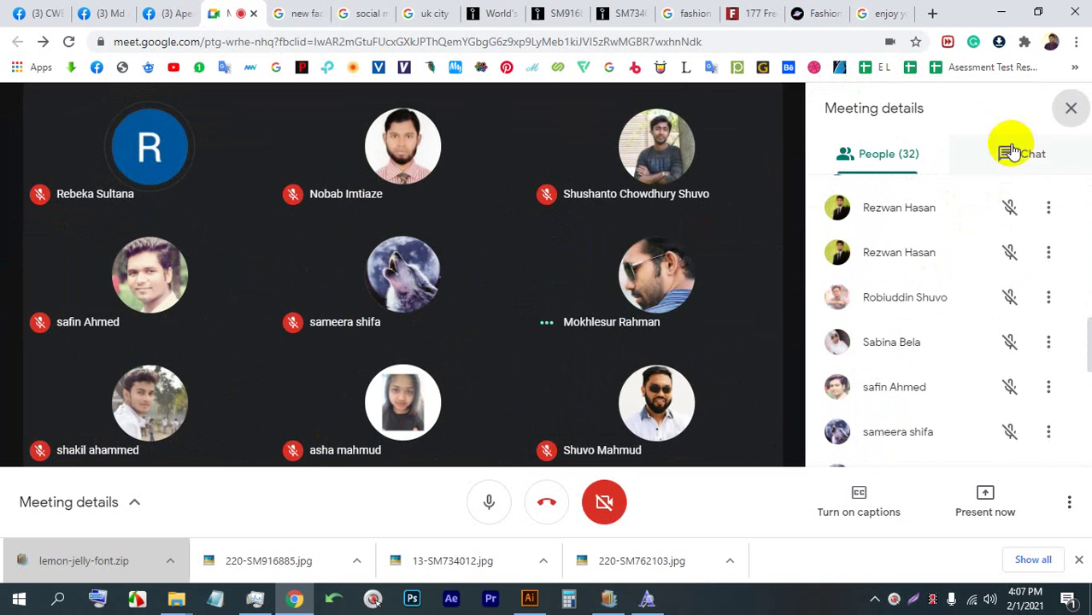
{"action": "left_click", "coordinate": [1073, 110]}
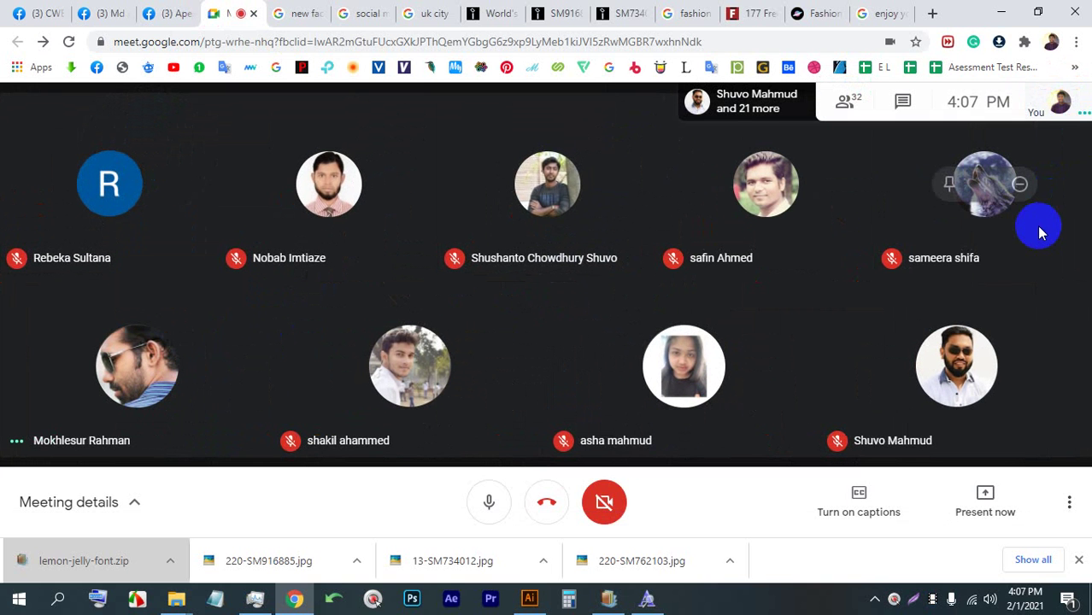